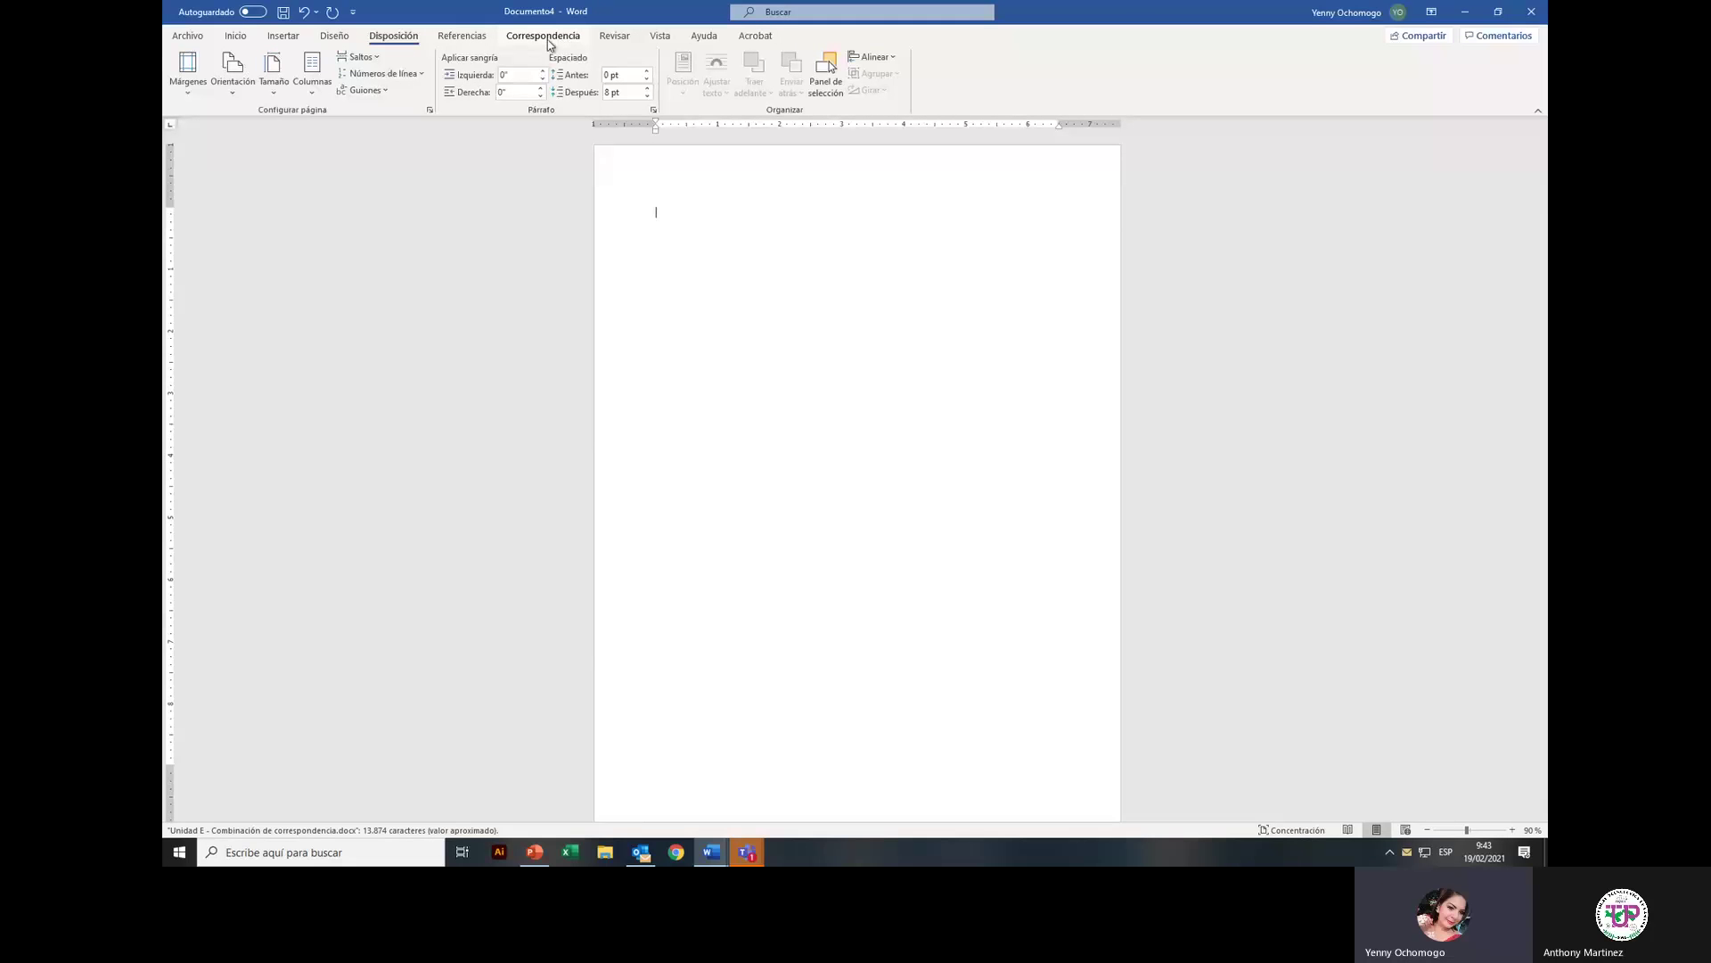
Step: On the Correspondencia tab, show the Iniciar combinación de correspondencia options
{"action": "left_click", "coordinate": [545, 37]}
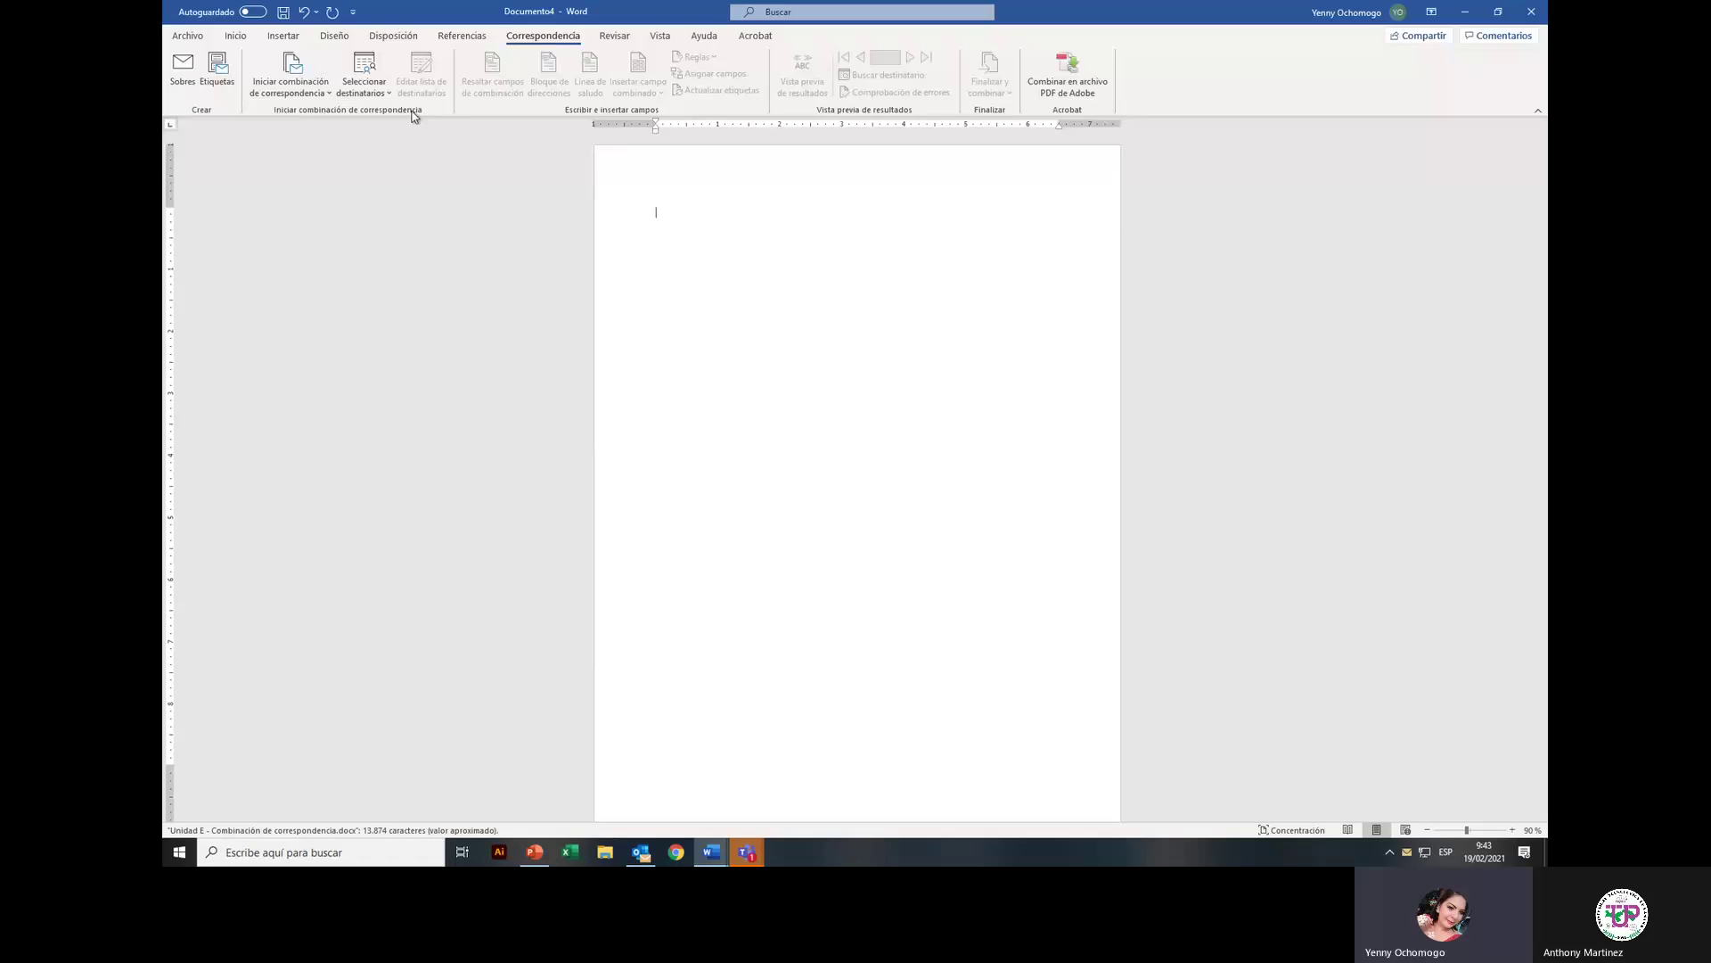
{"action": "left_click", "coordinate": [328, 94]}
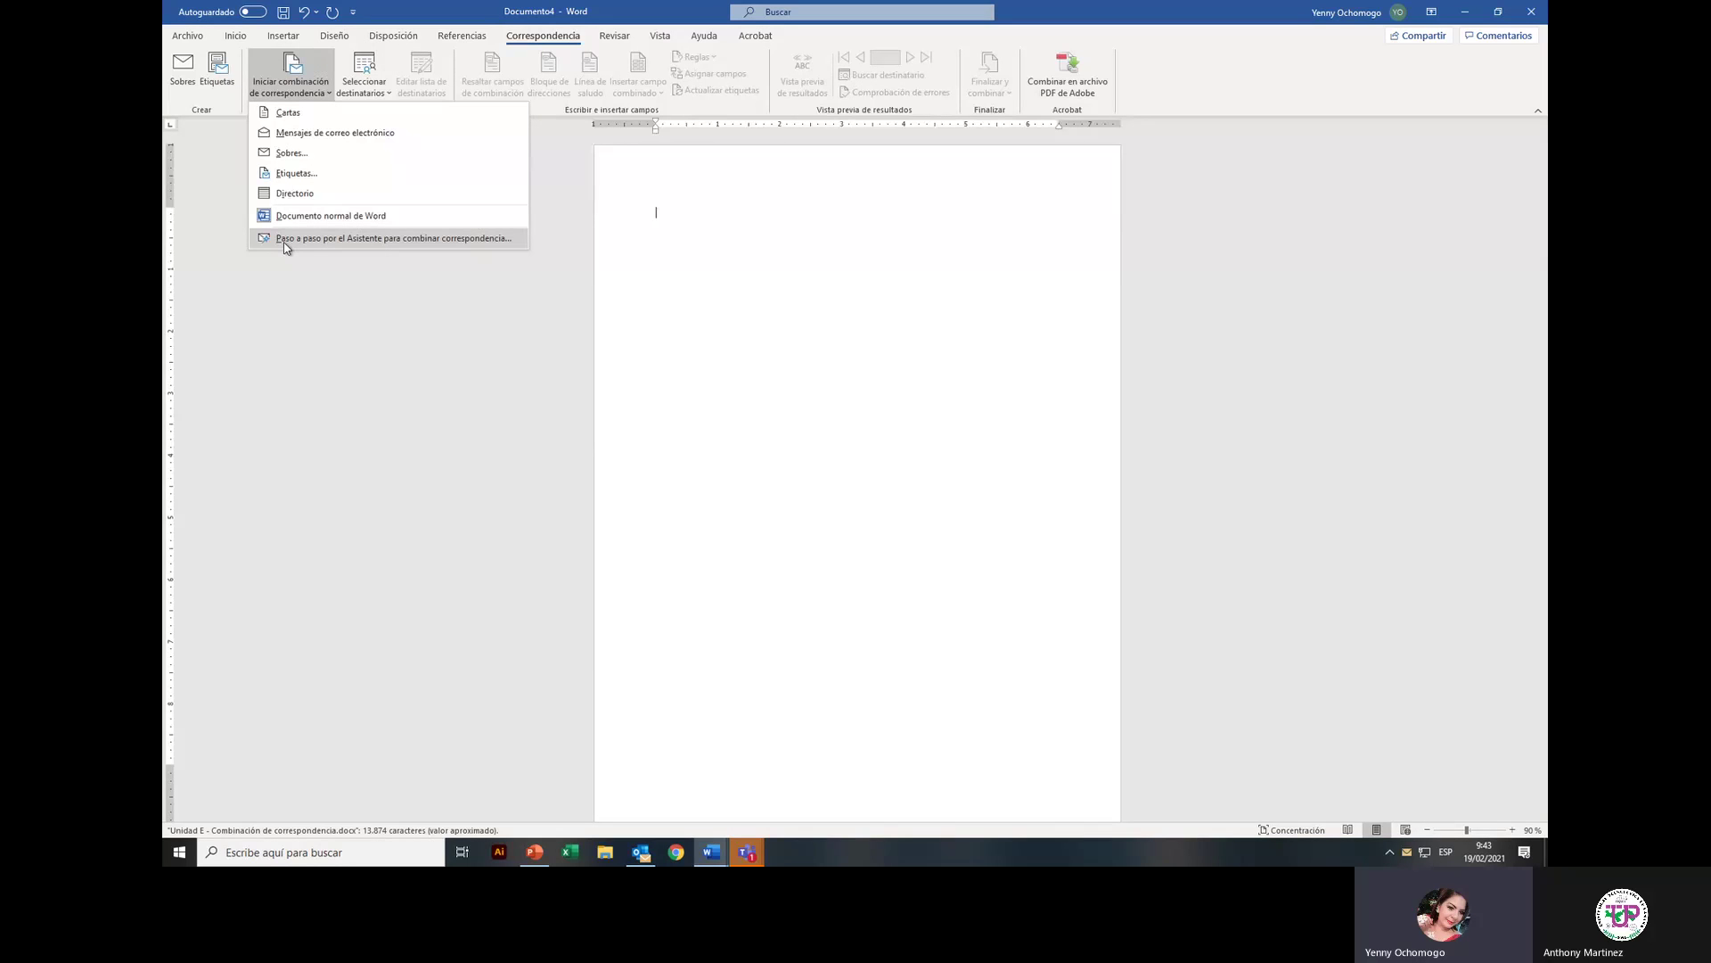
Step: Launch the step-by-step mail merge wizard and set Cartas as the document type
{"action": "left_click", "coordinate": [286, 239]}
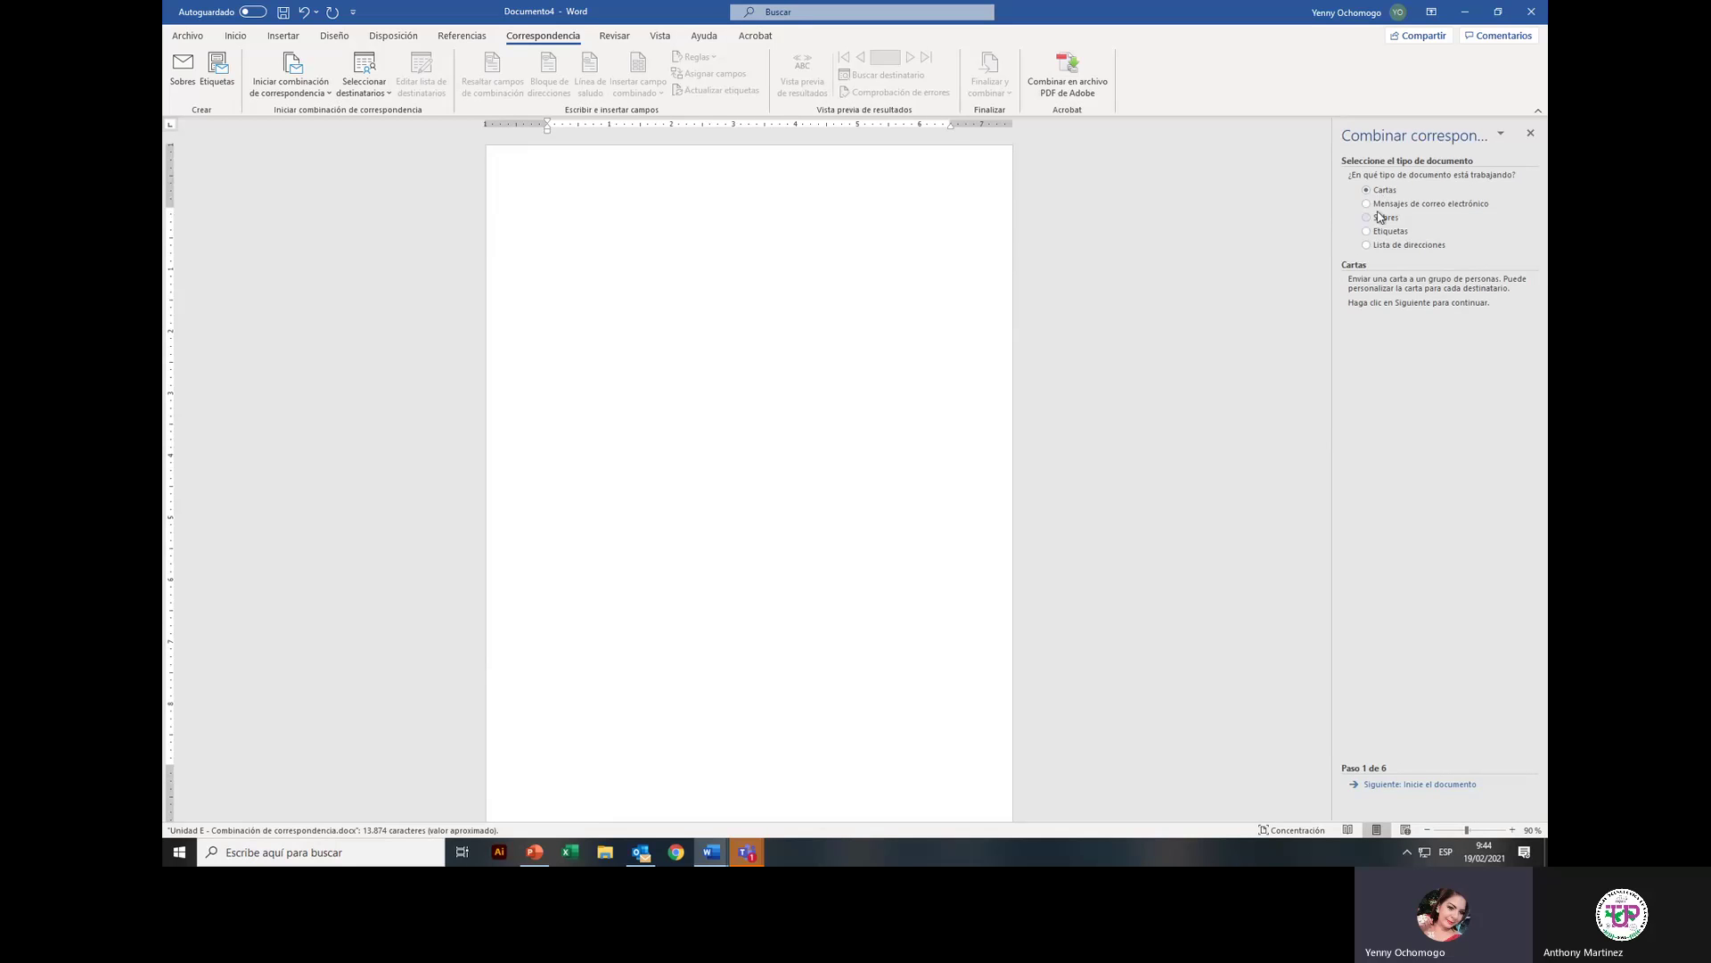
{"action": "left_click", "coordinate": [1385, 204]}
{"action": "left_click", "coordinate": [1384, 217]}
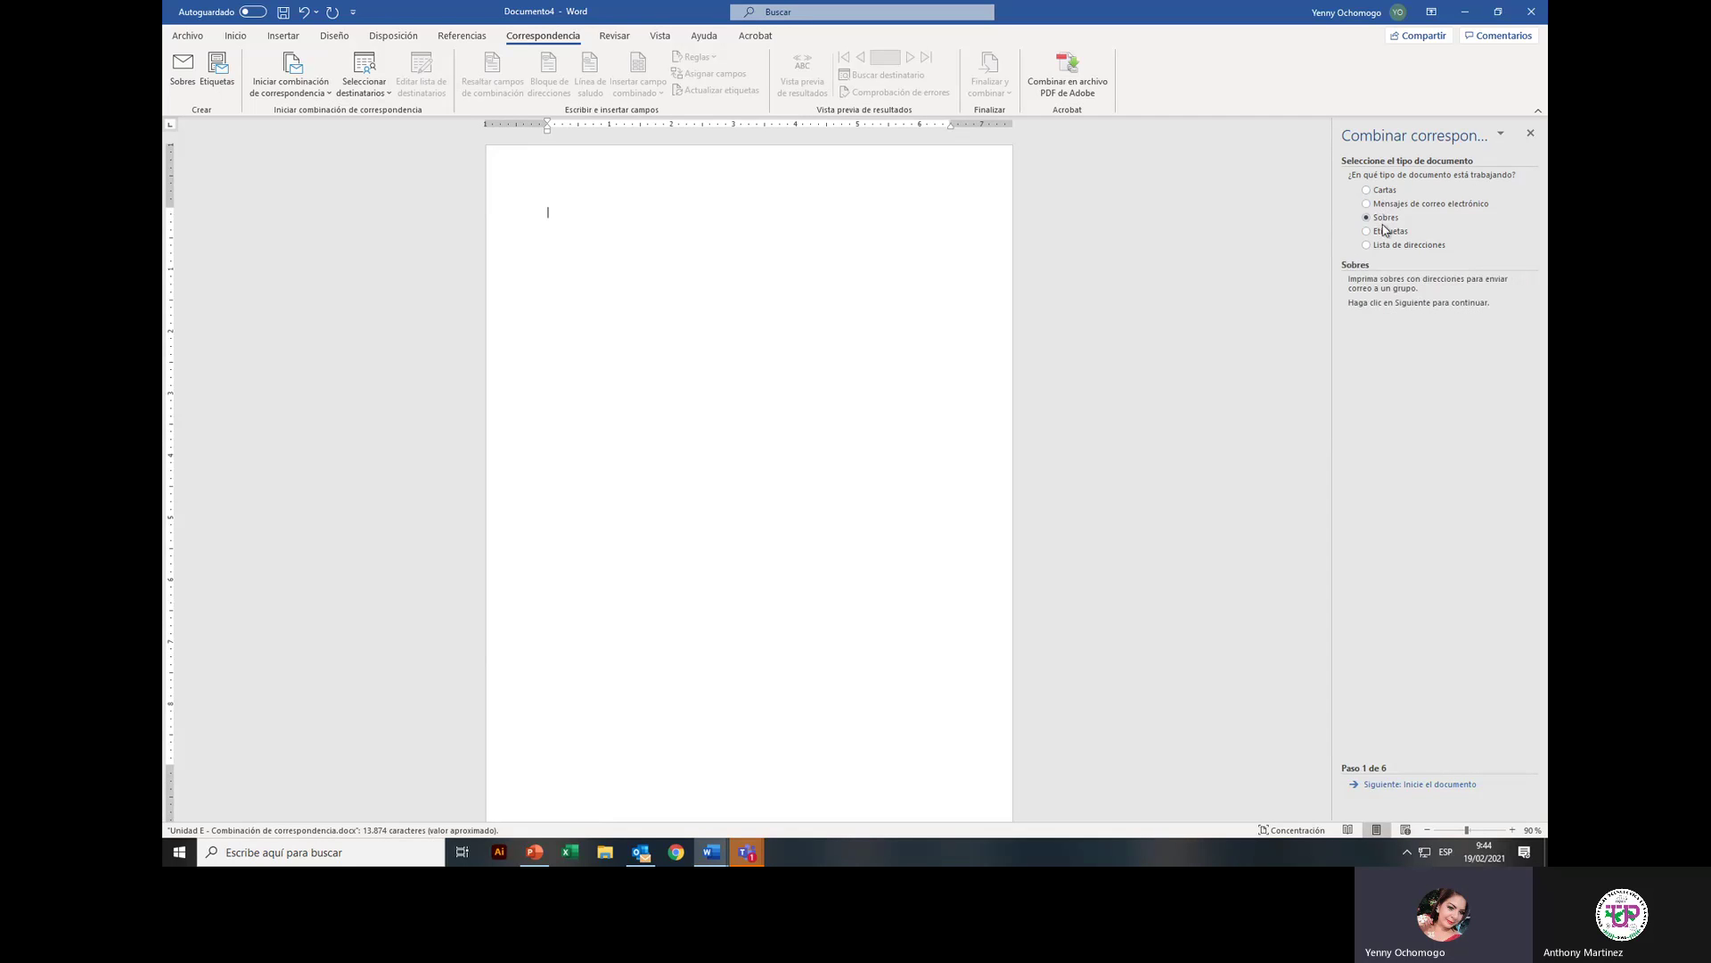
{"action": "left_click", "coordinate": [1384, 232]}
{"action": "left_click", "coordinate": [1387, 245]}
{"action": "left_click", "coordinate": [1375, 192]}
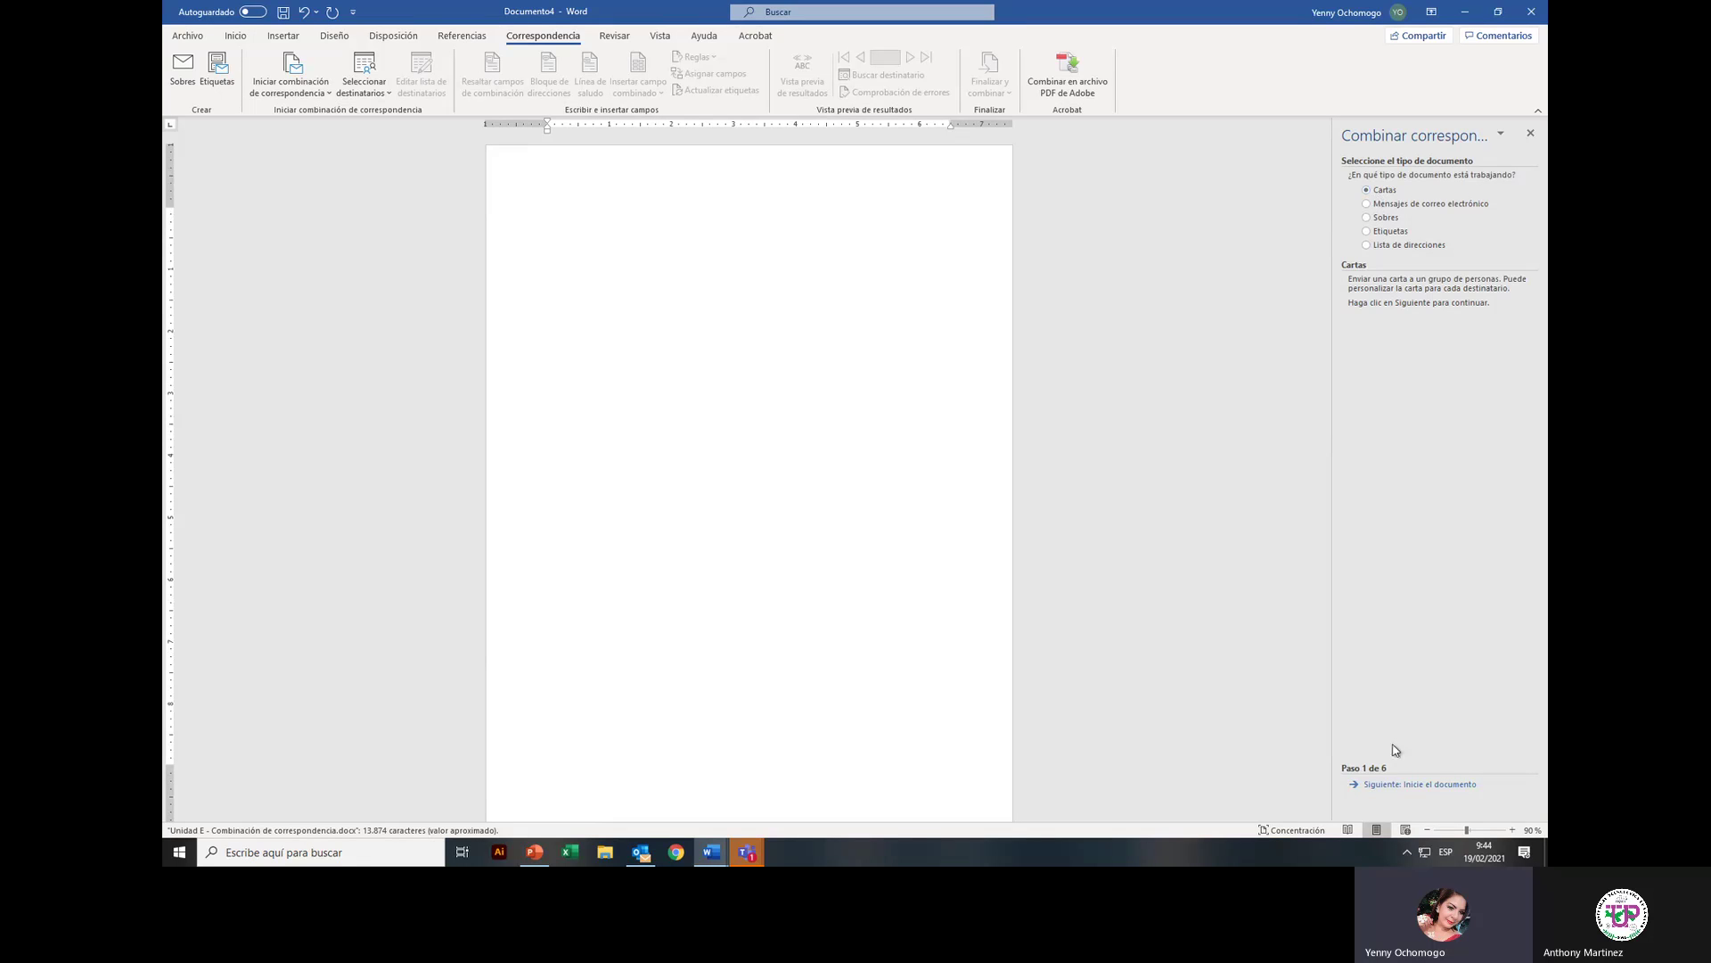
Step: Keep 'Utilizar el documento actual' as the starting document and choose 'Escribir una lista nueva' for recipients
{"action": "left_click", "coordinate": [1436, 787]}
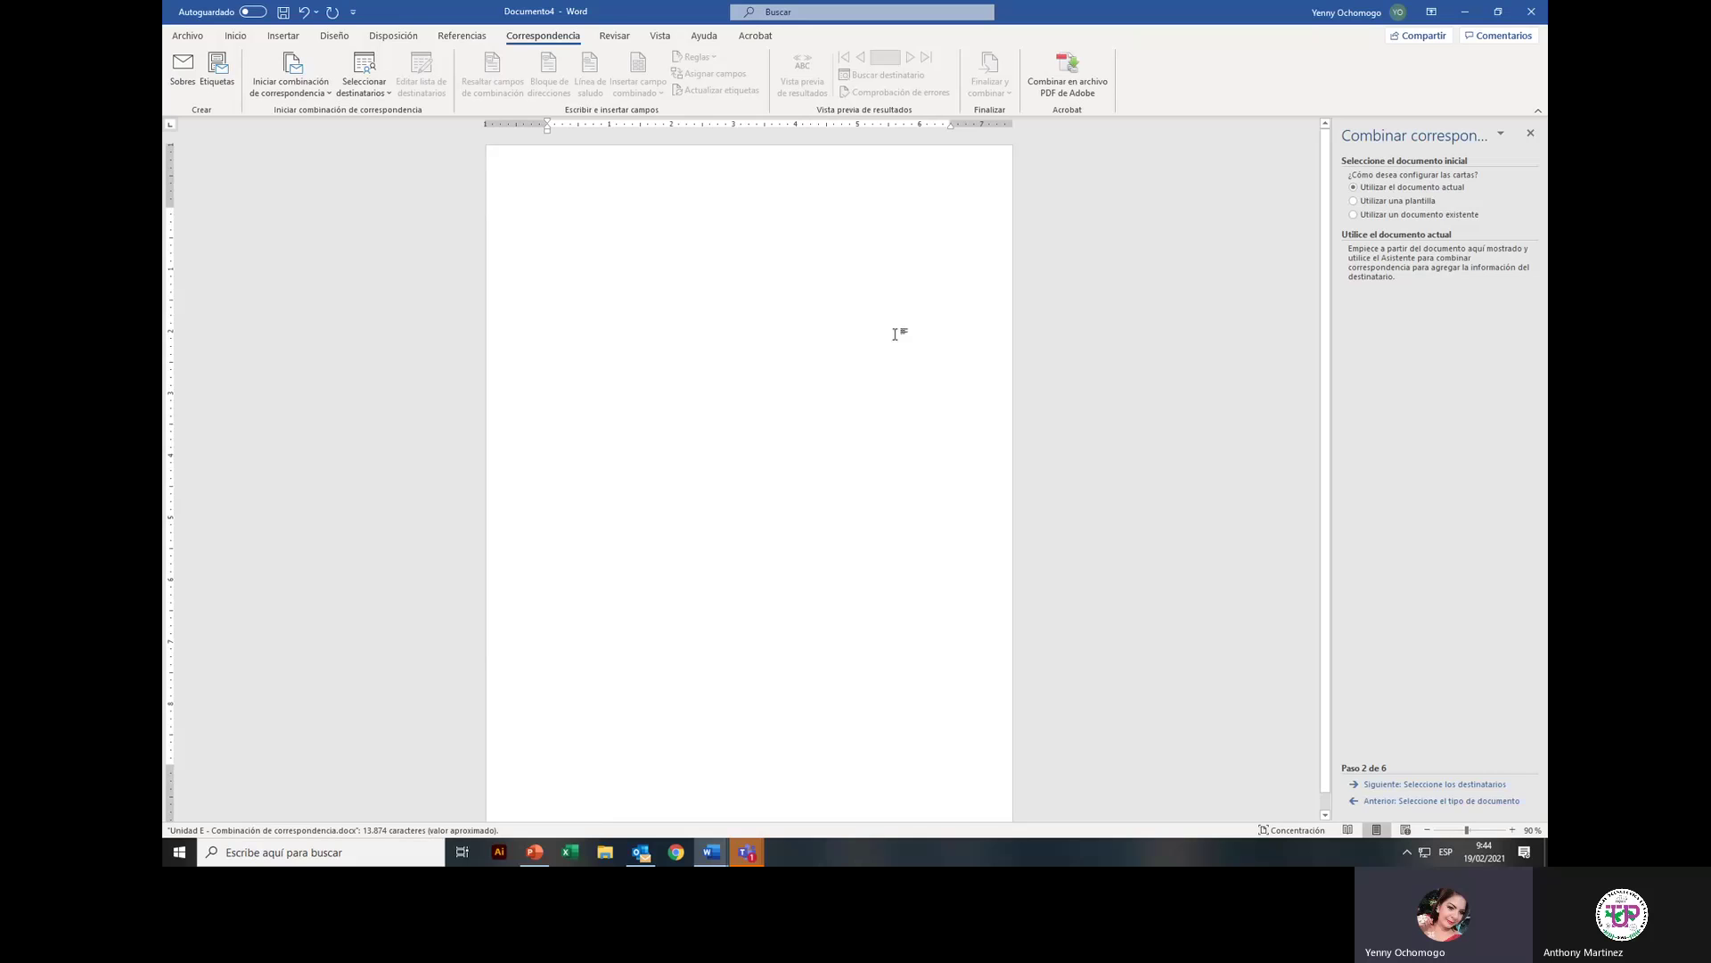
{"action": "left_click", "coordinate": [1413, 785]}
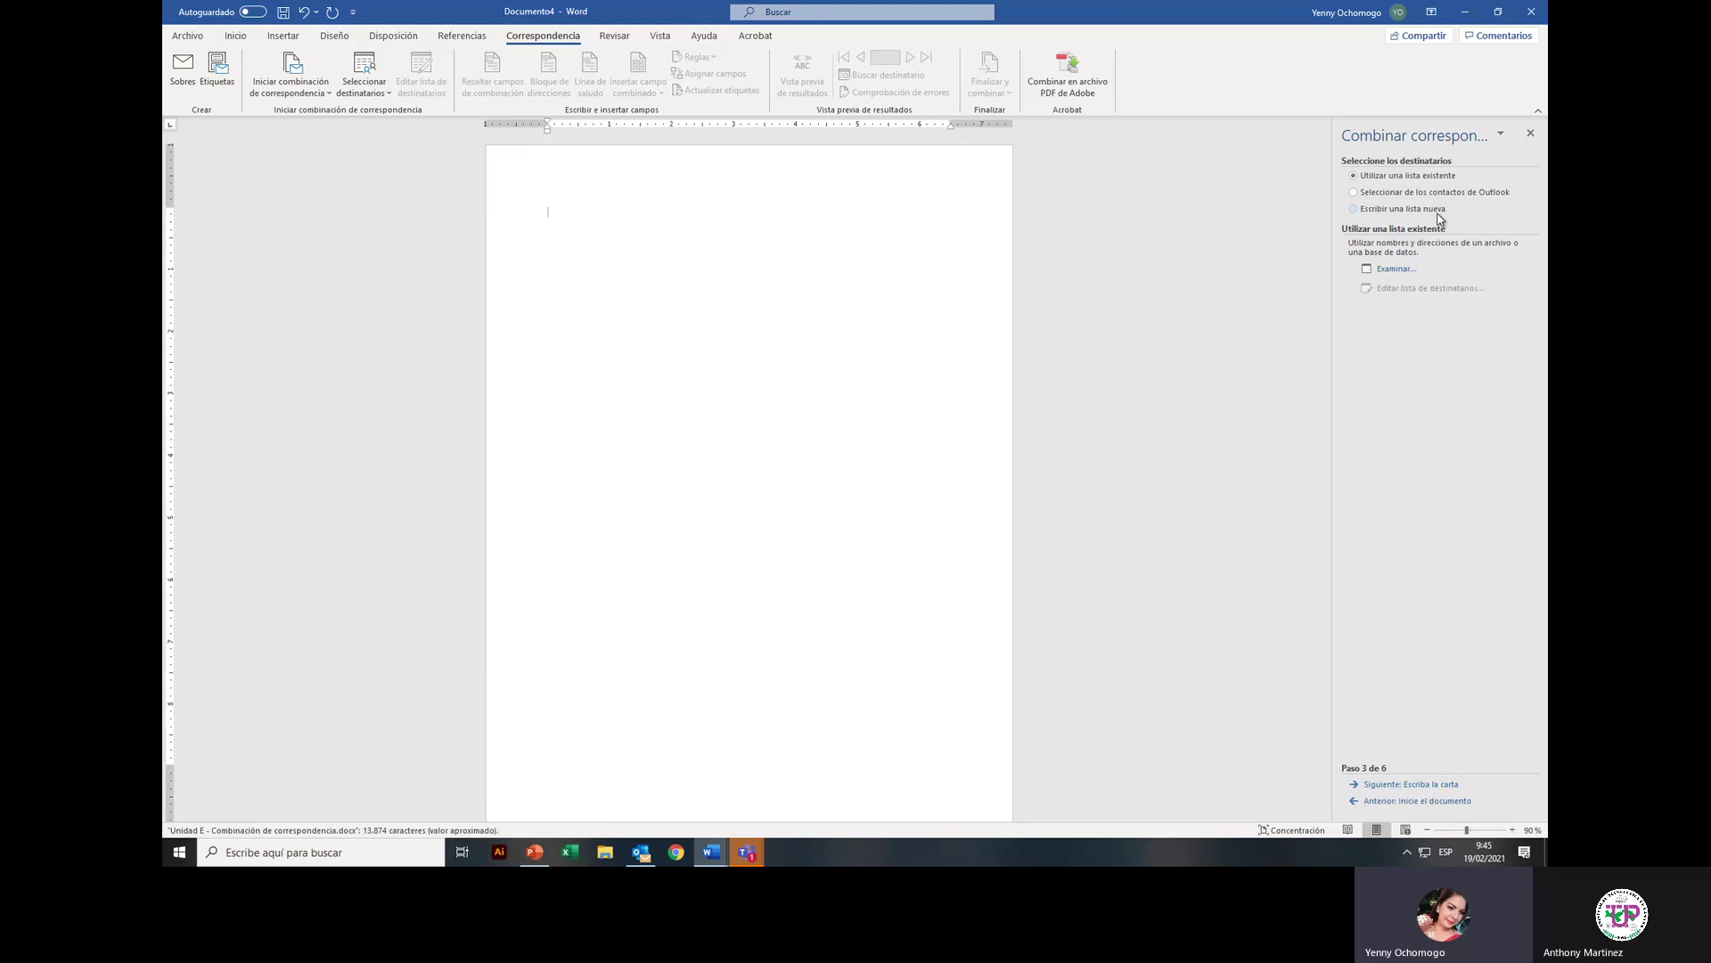
{"action": "left_click", "coordinate": [1354, 209]}
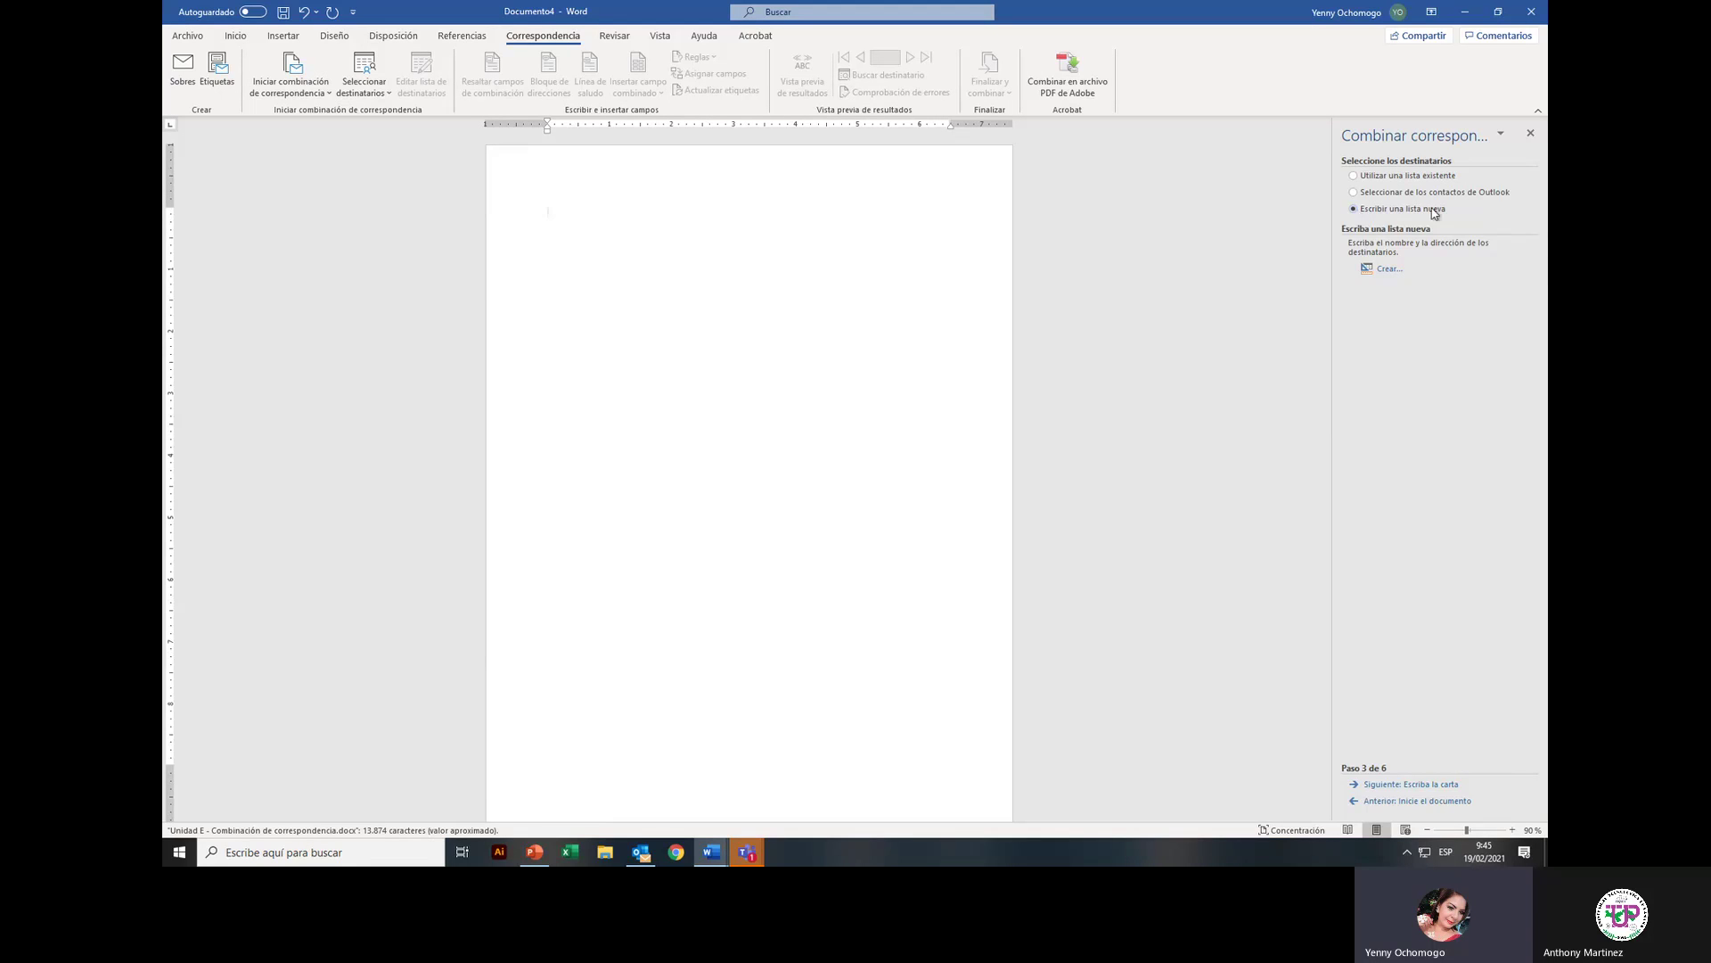
Step: Create a new address list and open its Personalizar columnas settings
{"action": "left_click", "coordinate": [1391, 271]}
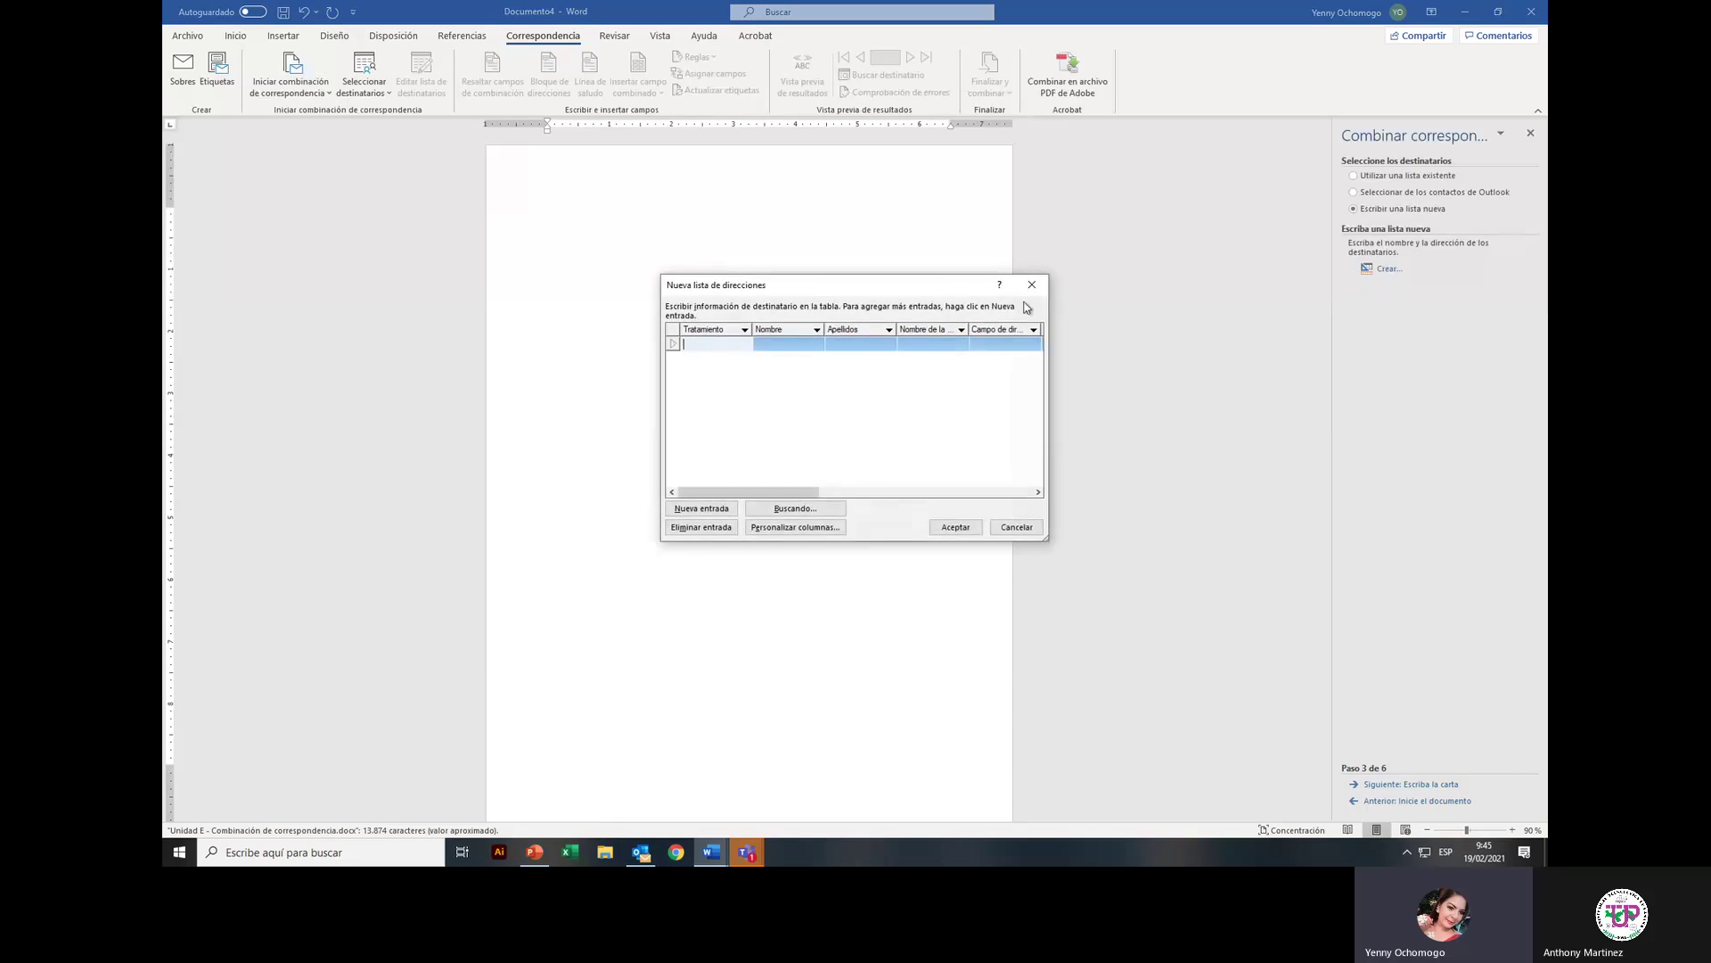
{"action": "left_click_drag", "start_coordinate": [954, 297], "coordinate": [847, 171]}
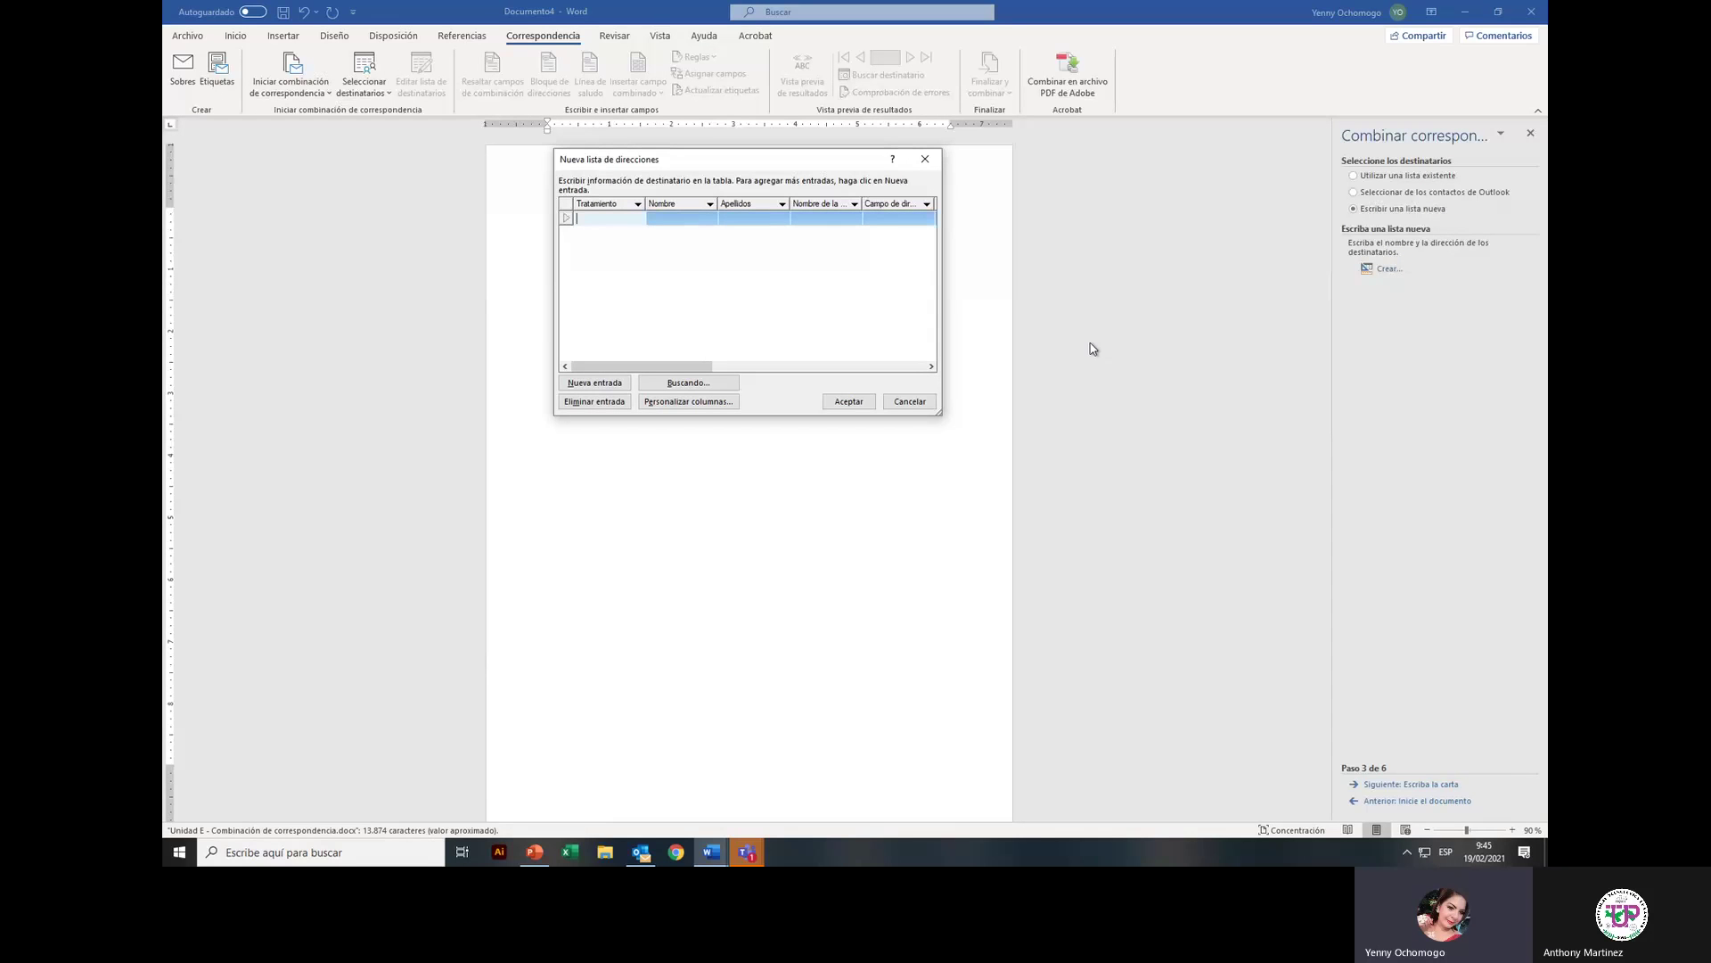
{"action": "left_click", "coordinate": [684, 402]}
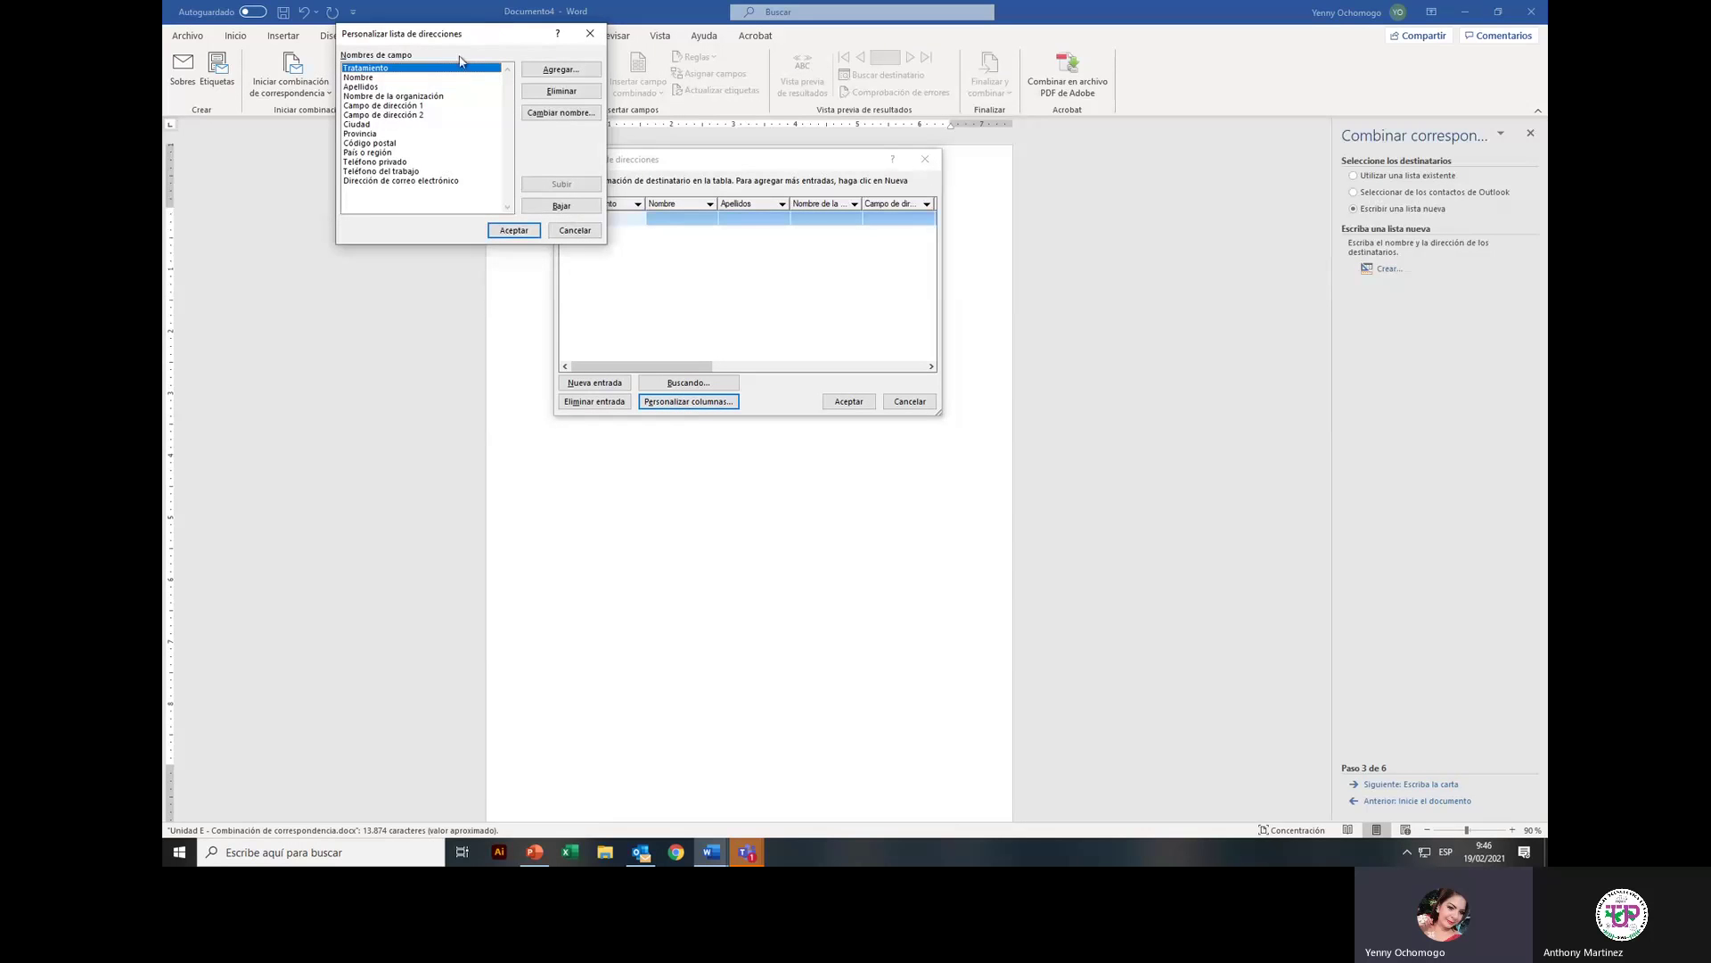
Step: Delete the Campo de dirección 1, Campo de dirección 2 and Ciudad fields
{"action": "left_click_drag", "start_coordinate": [460, 55], "coordinate": [405, 170]}
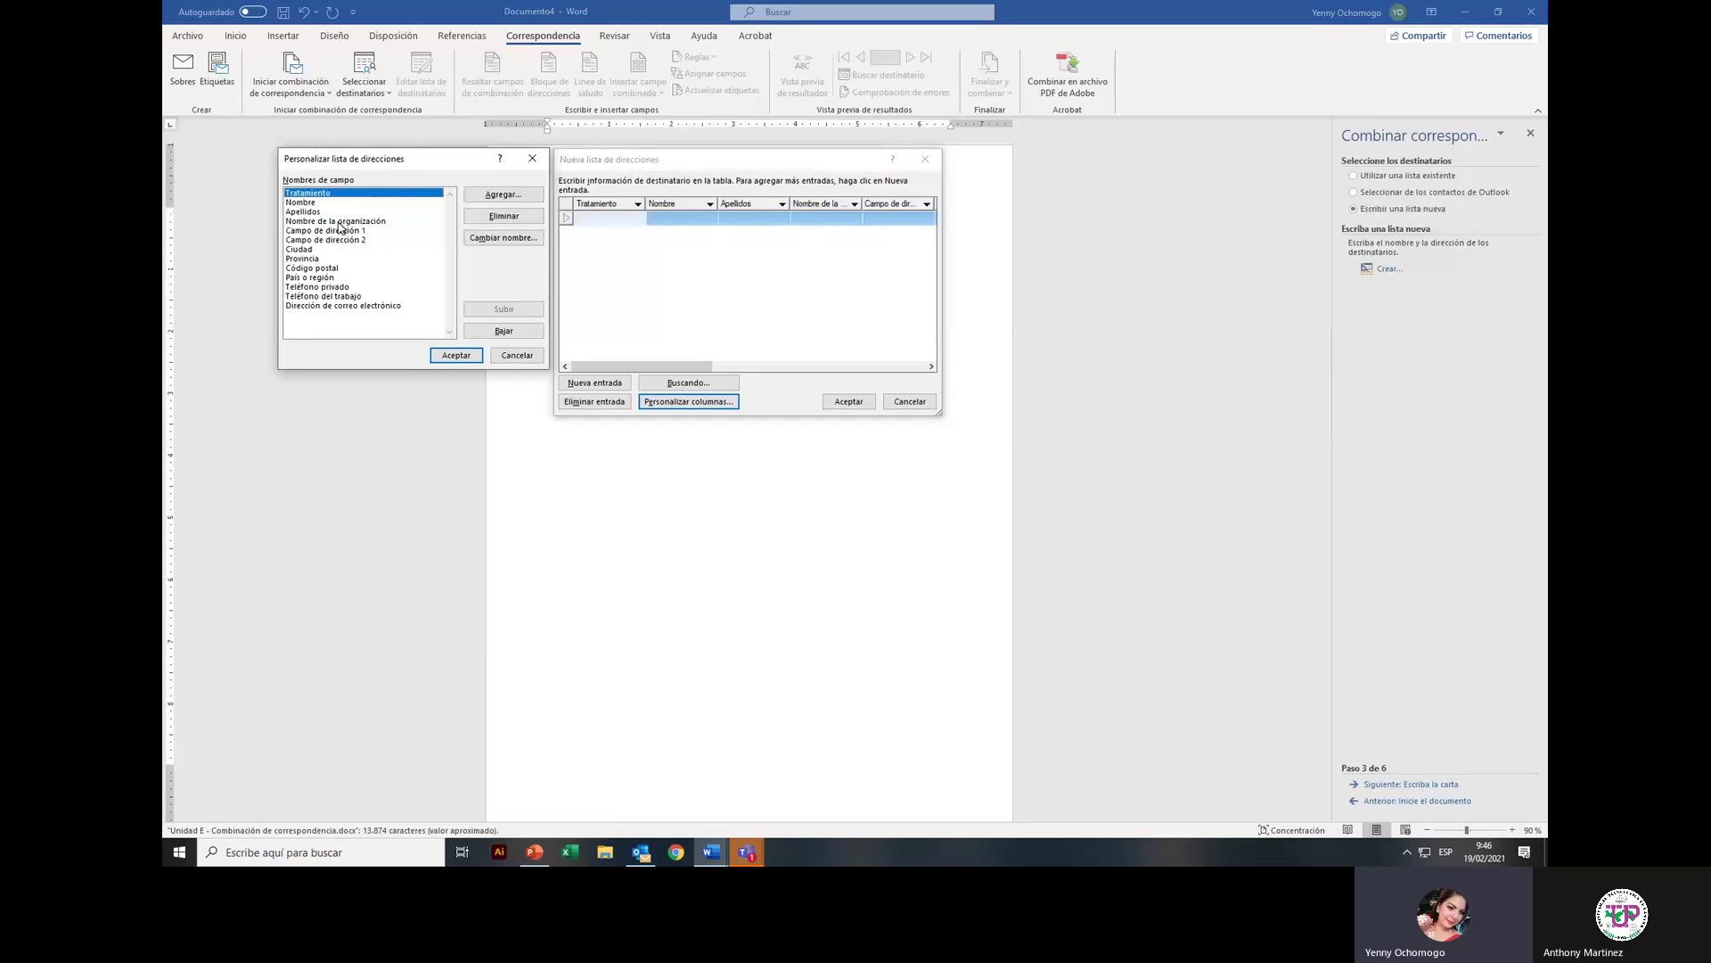
{"action": "left_click", "coordinate": [339, 223]}
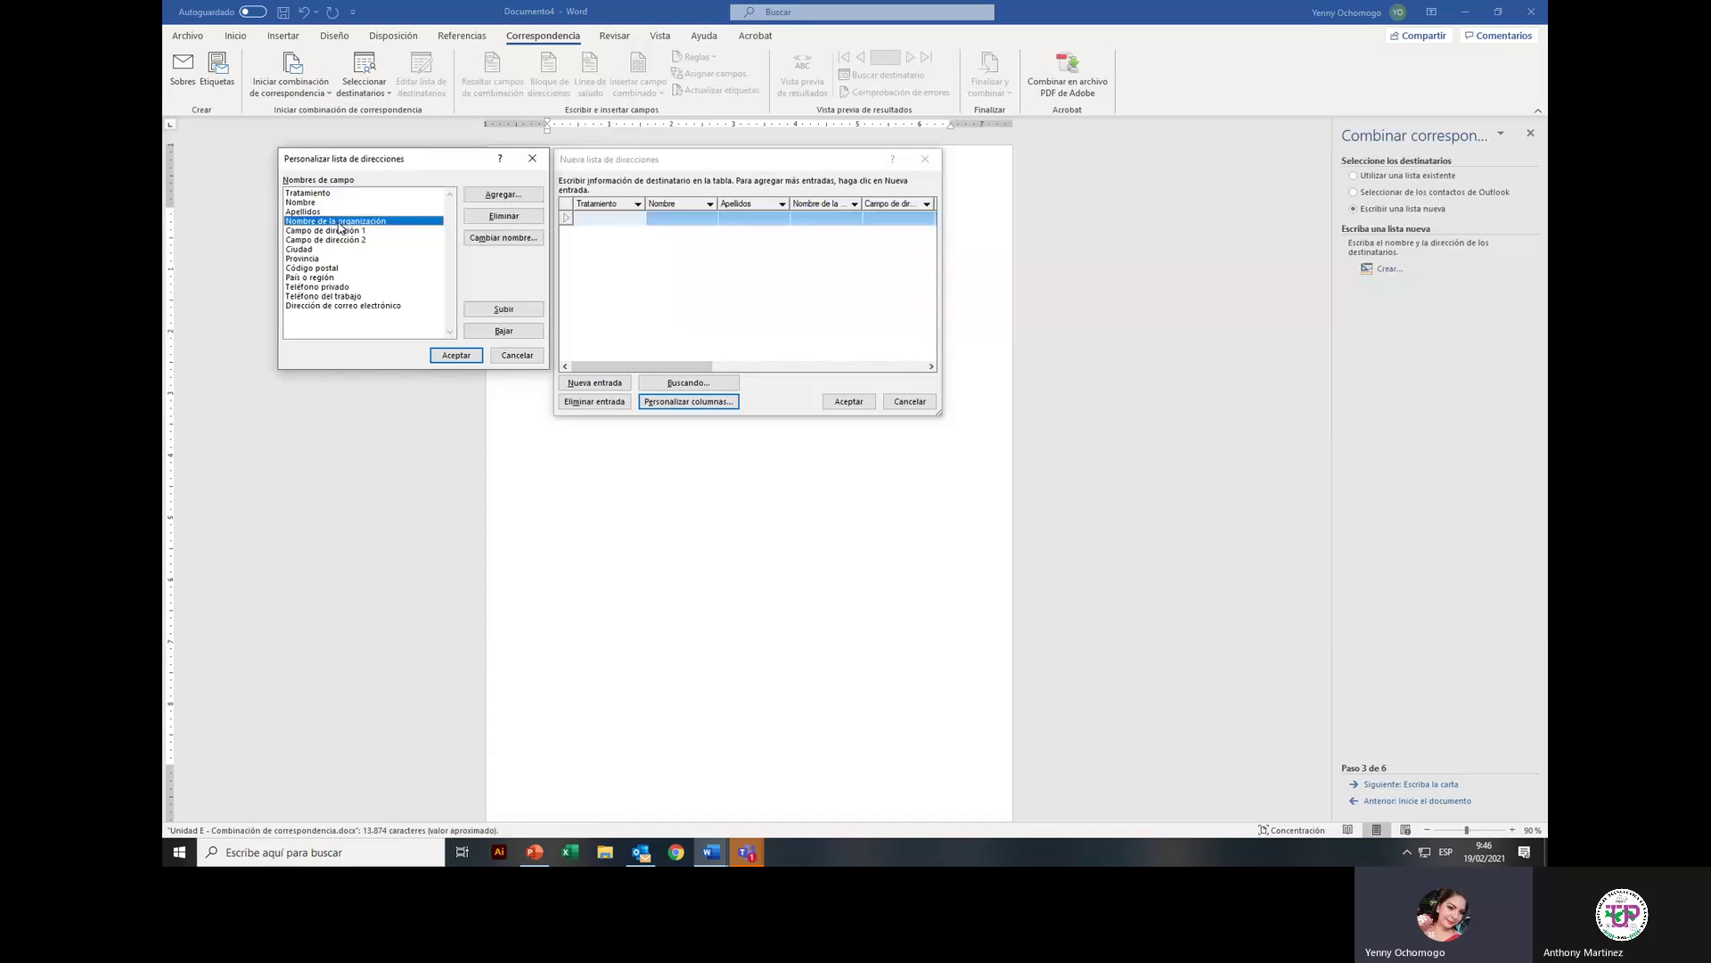
{"action": "left_click", "coordinate": [339, 232]}
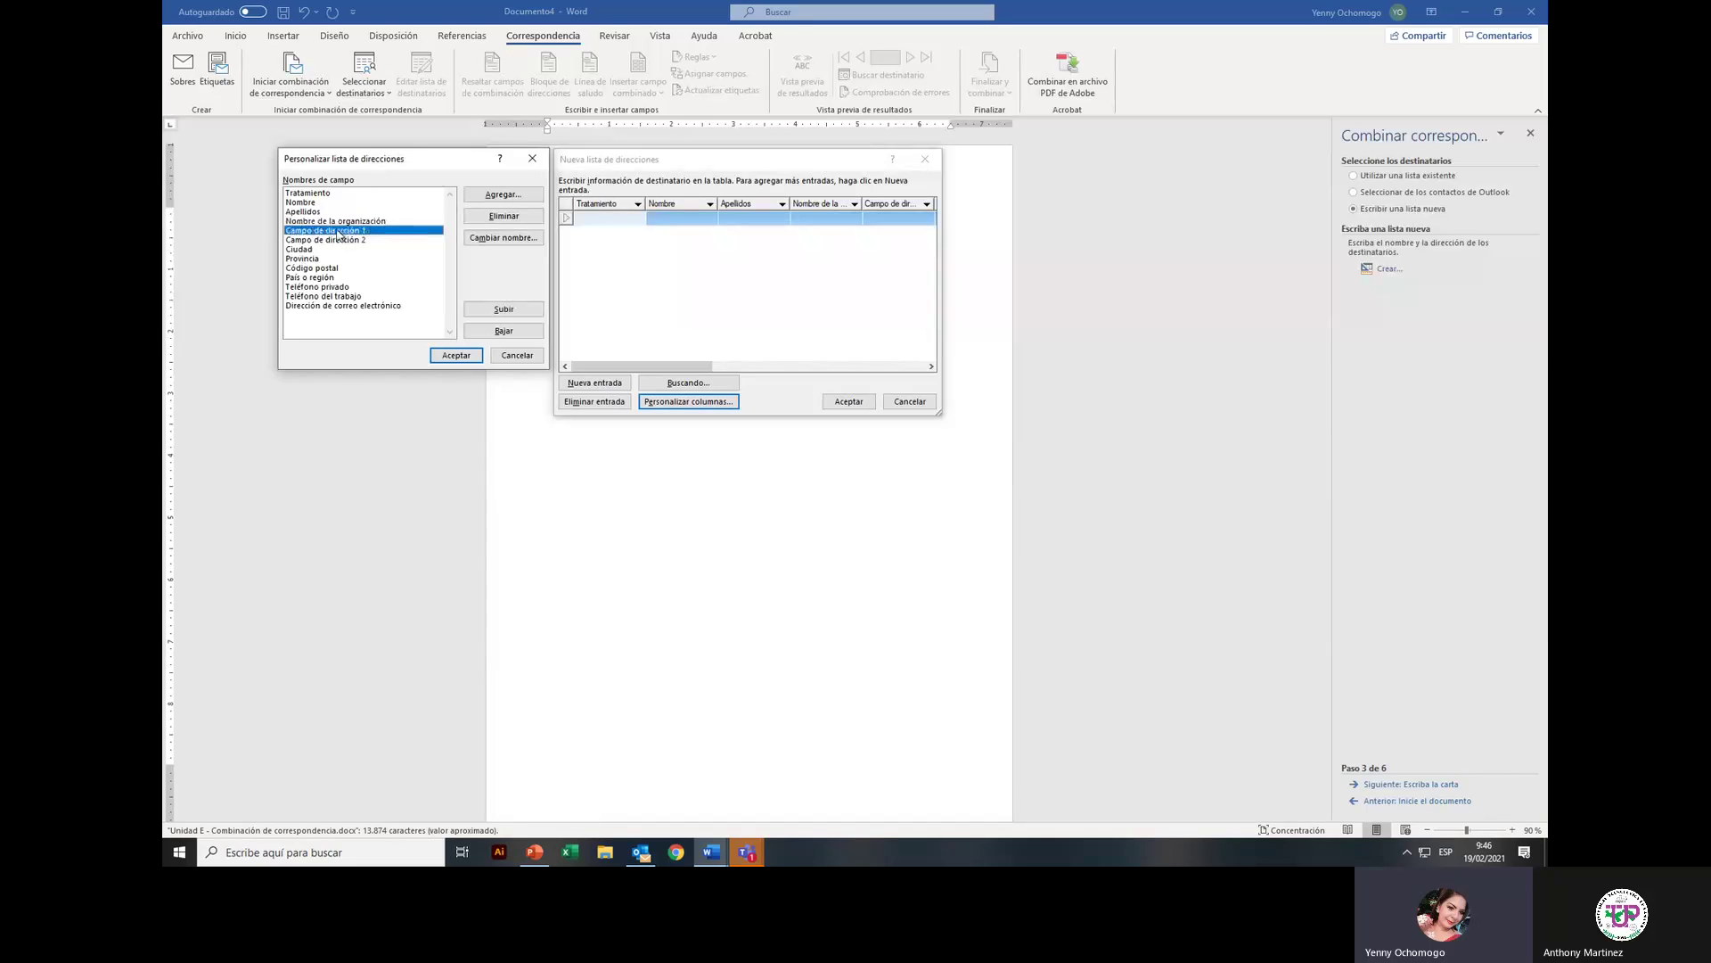
{"action": "left_click", "coordinate": [505, 217]}
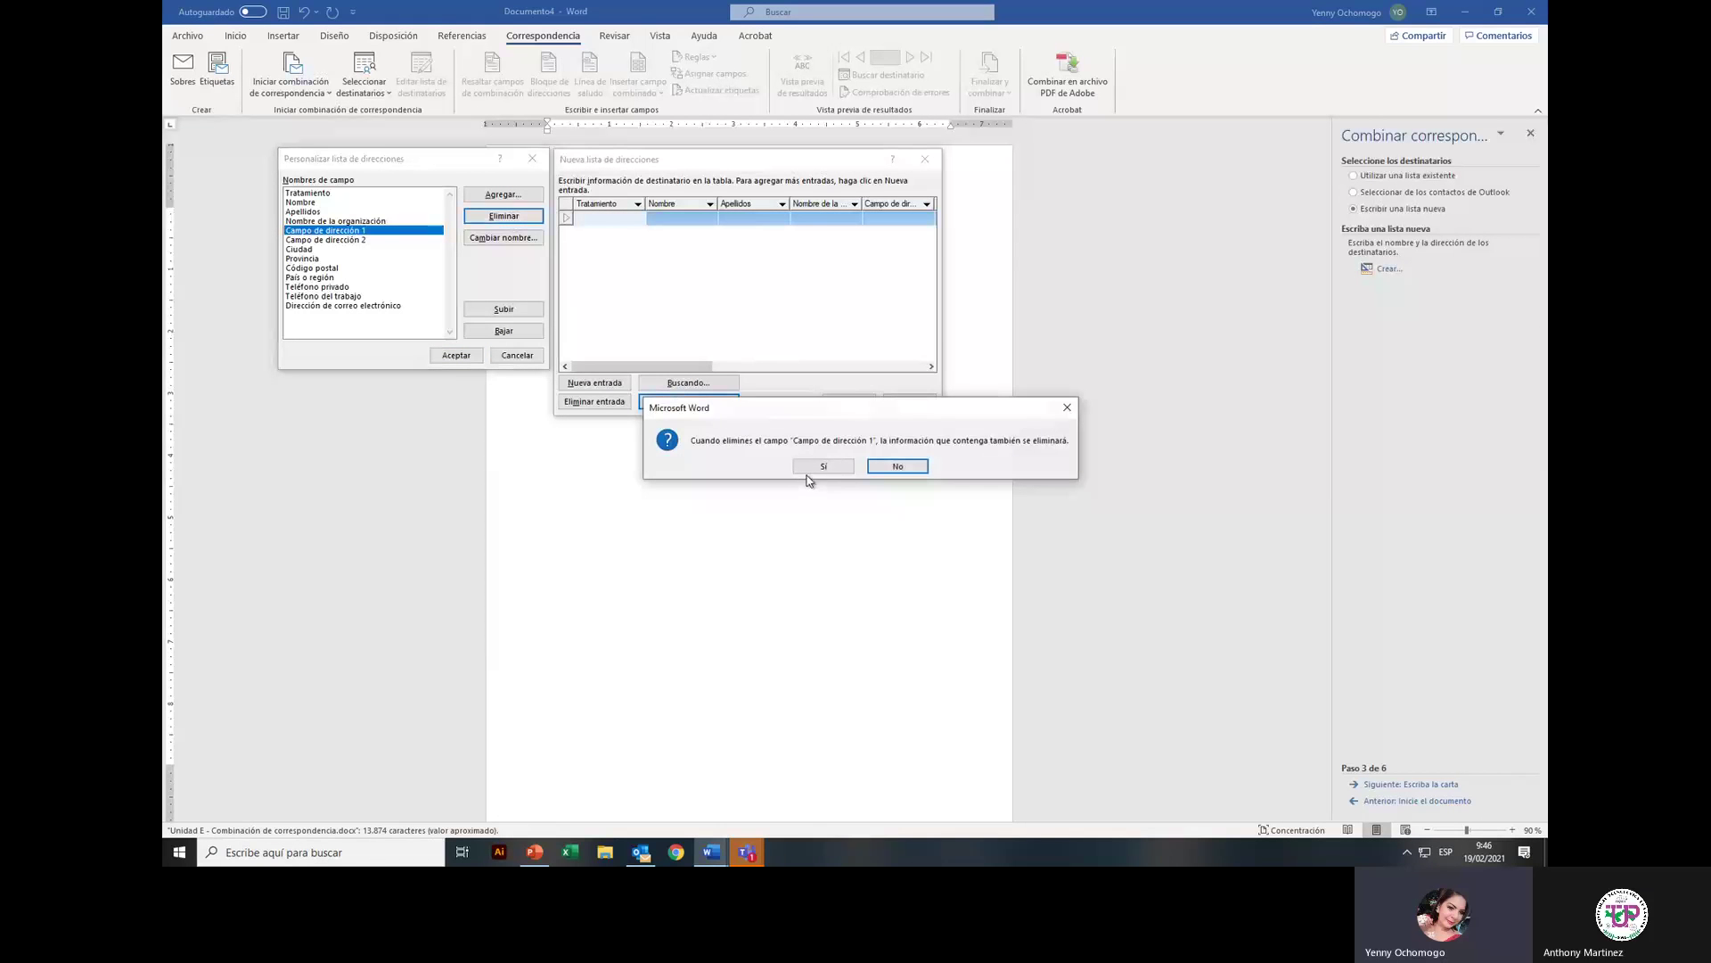
{"action": "left_click", "coordinate": [824, 466]}
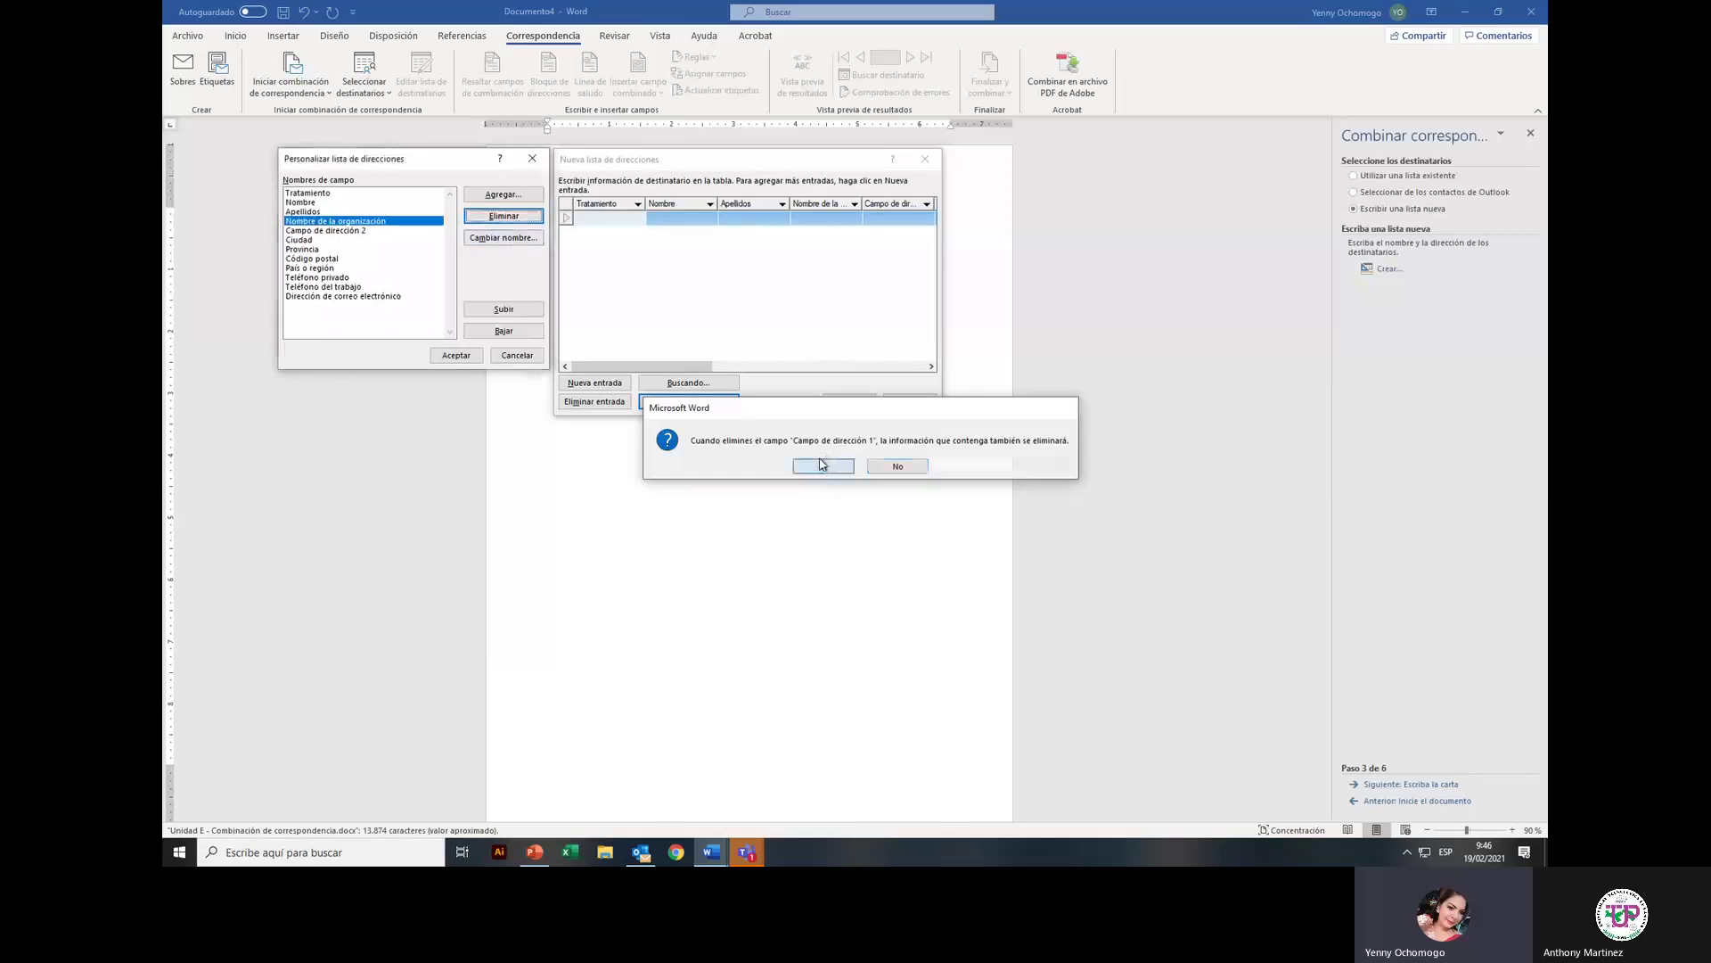
{"action": "left_click", "coordinate": [357, 233]}
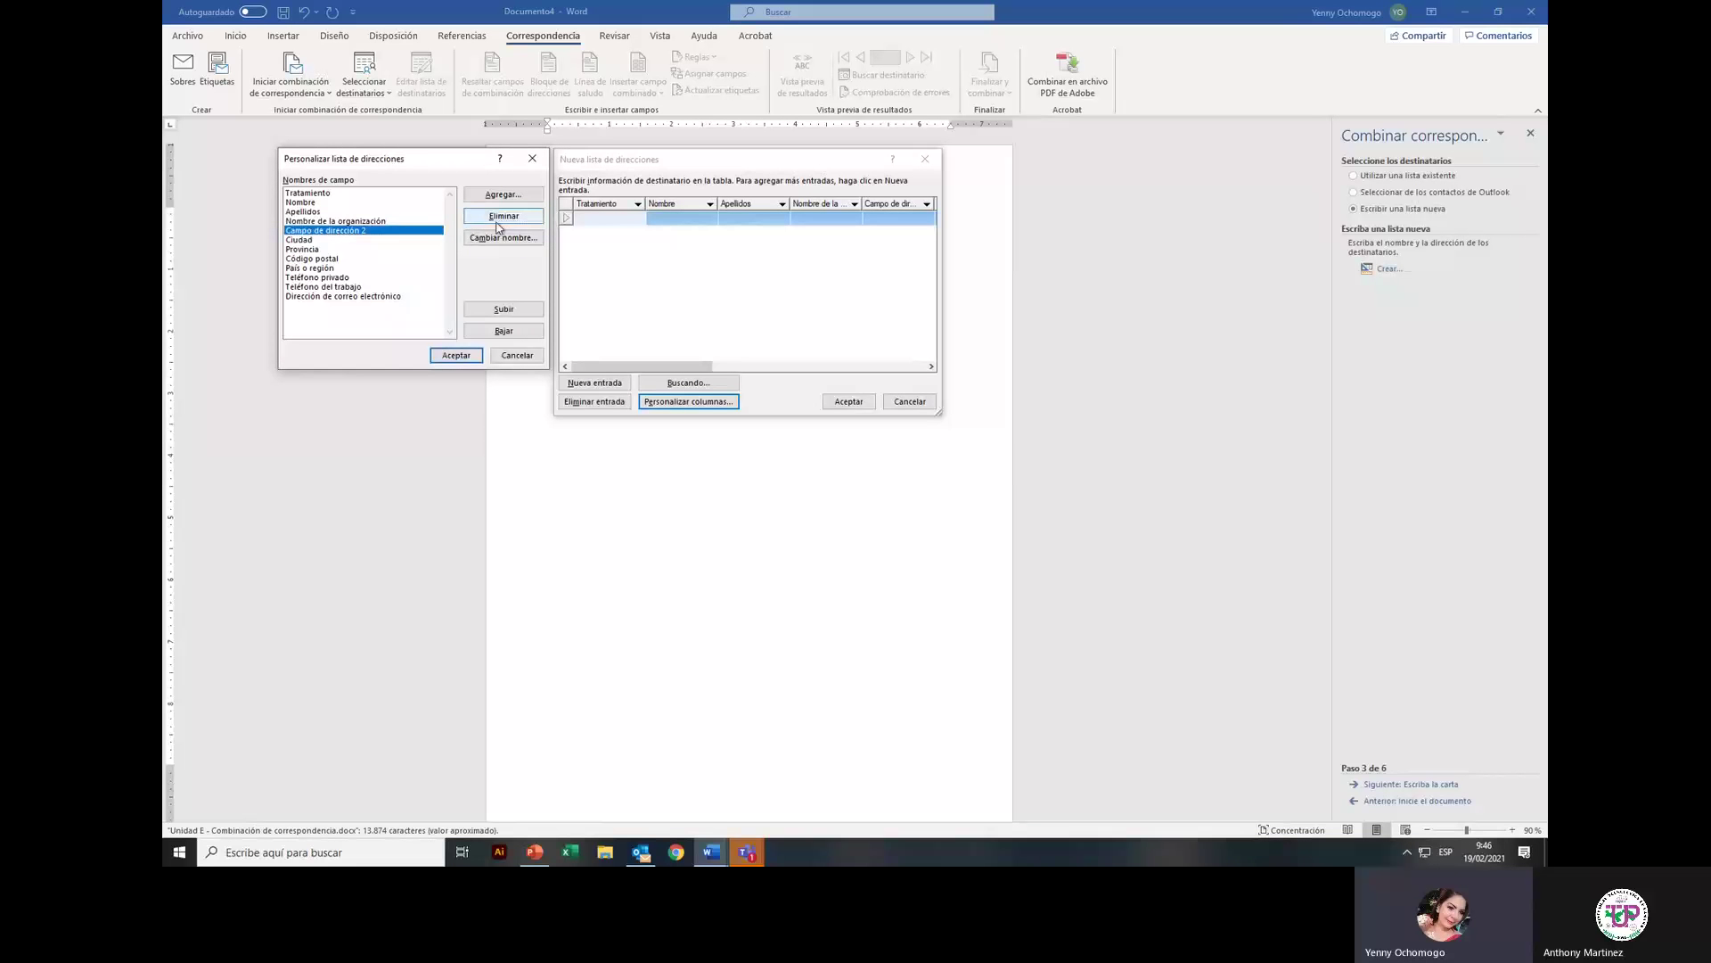
{"action": "left_click", "coordinate": [497, 219]}
{"action": "left_click", "coordinate": [823, 467]}
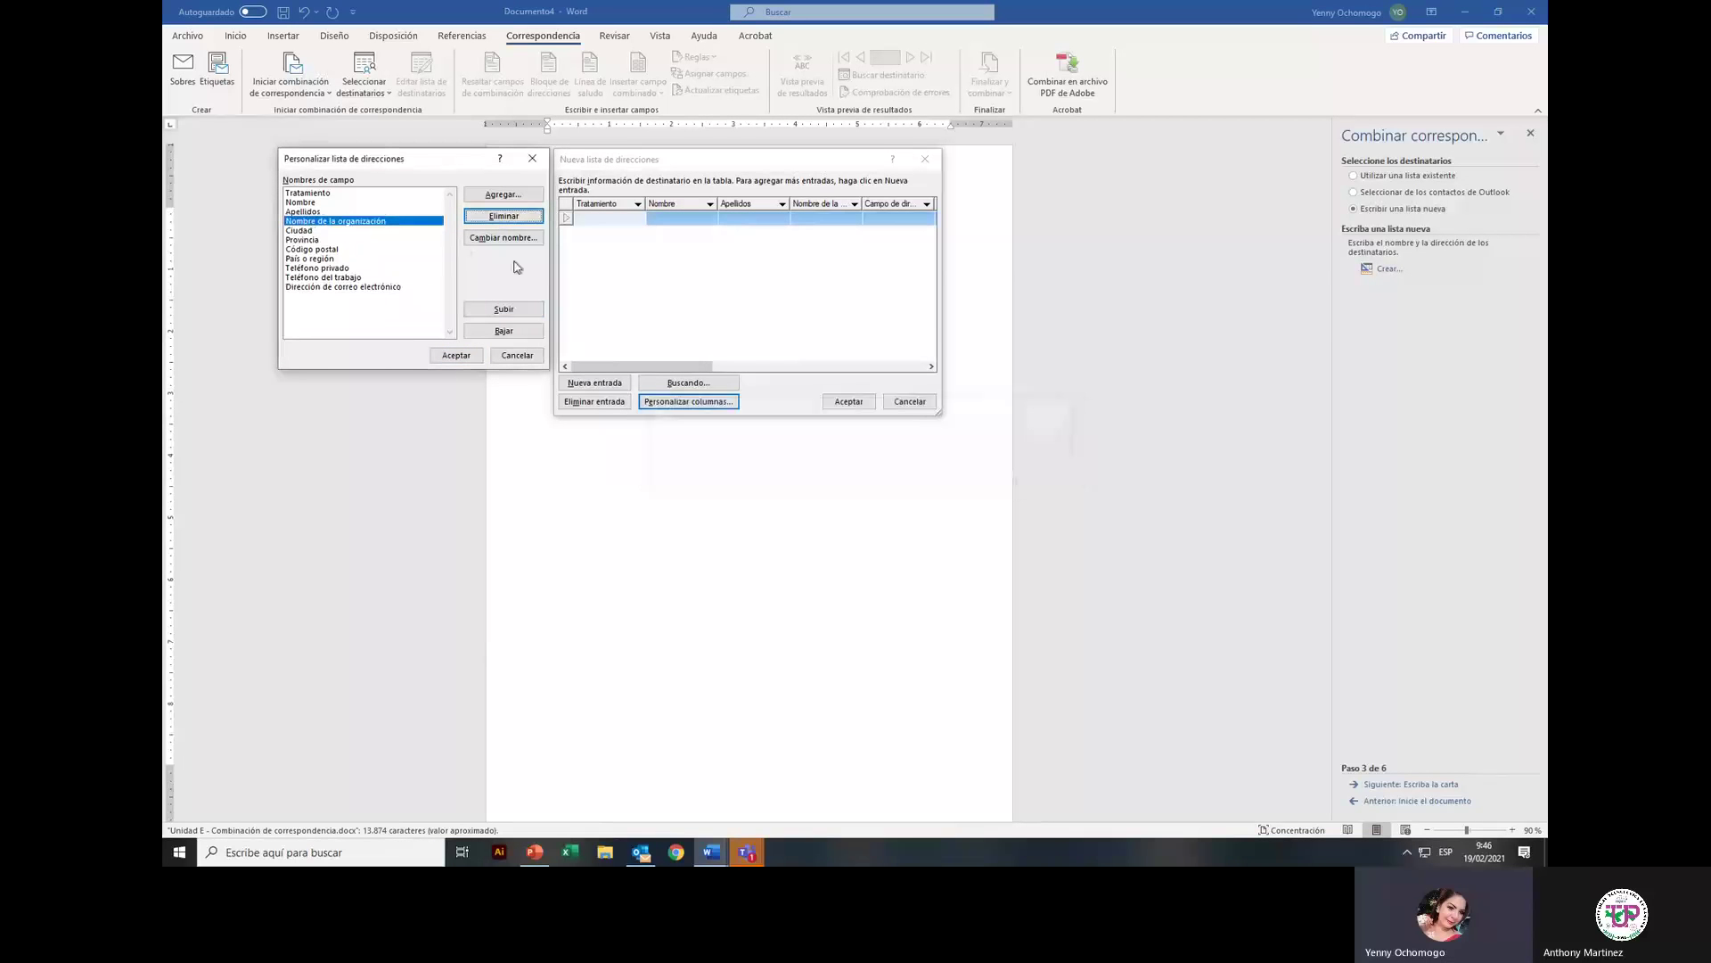
{"action": "left_click", "coordinate": [343, 233]}
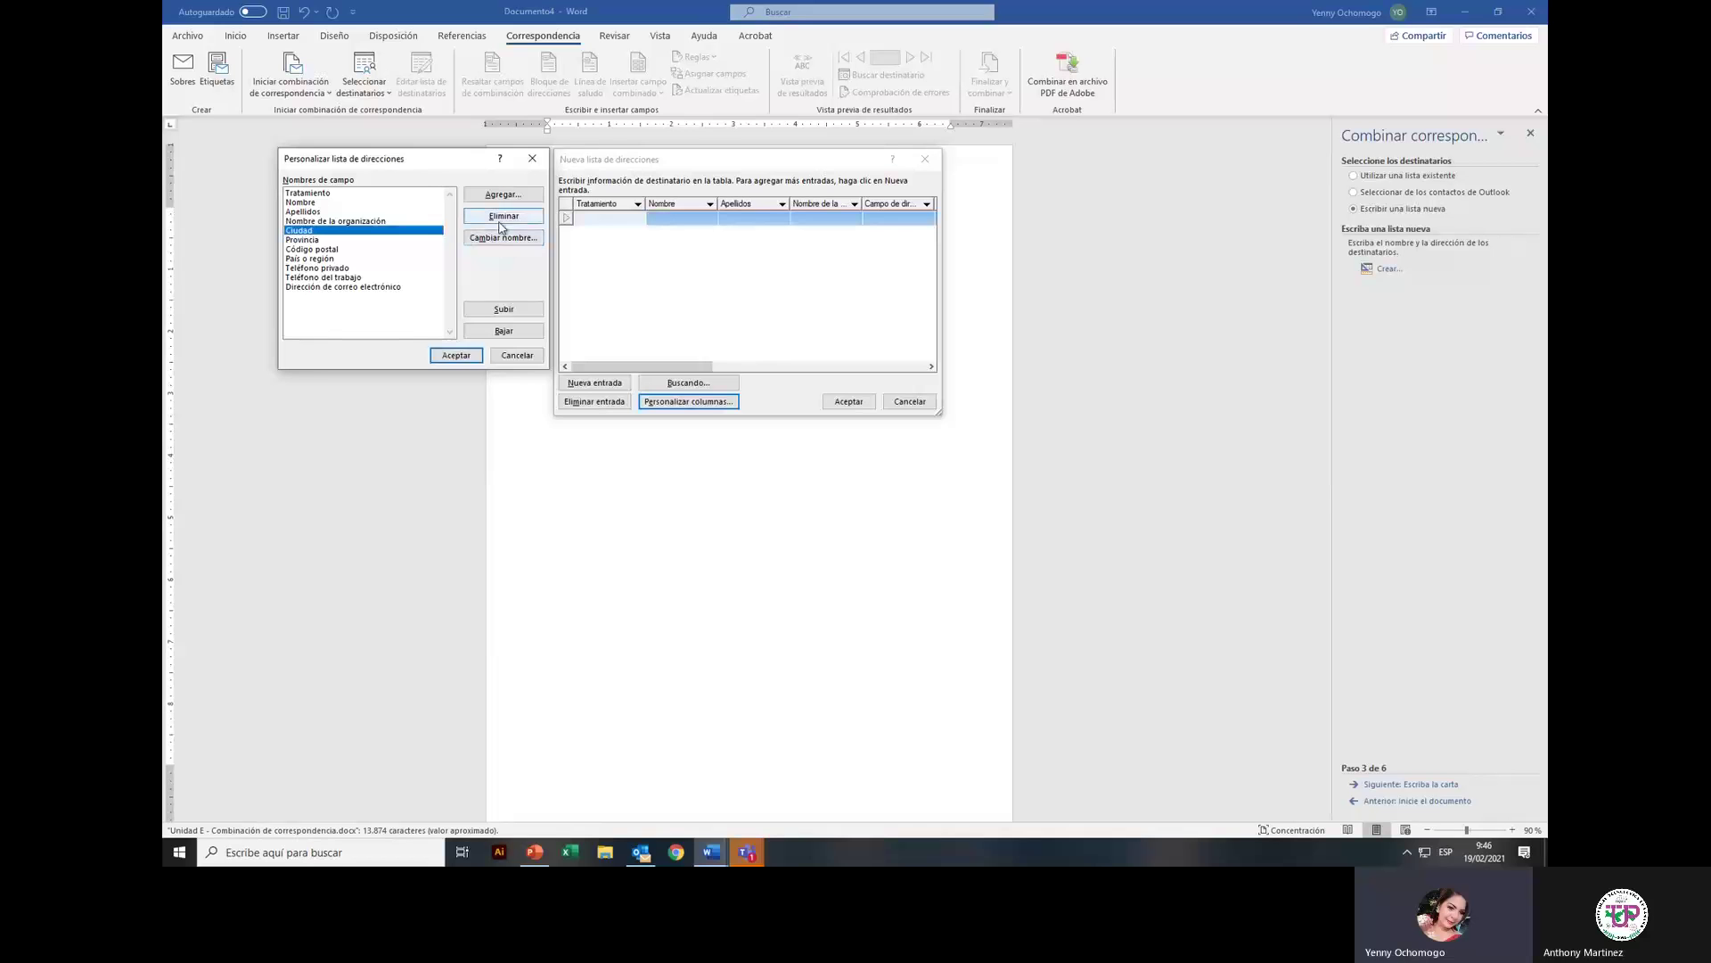
{"action": "left_click", "coordinate": [501, 218]}
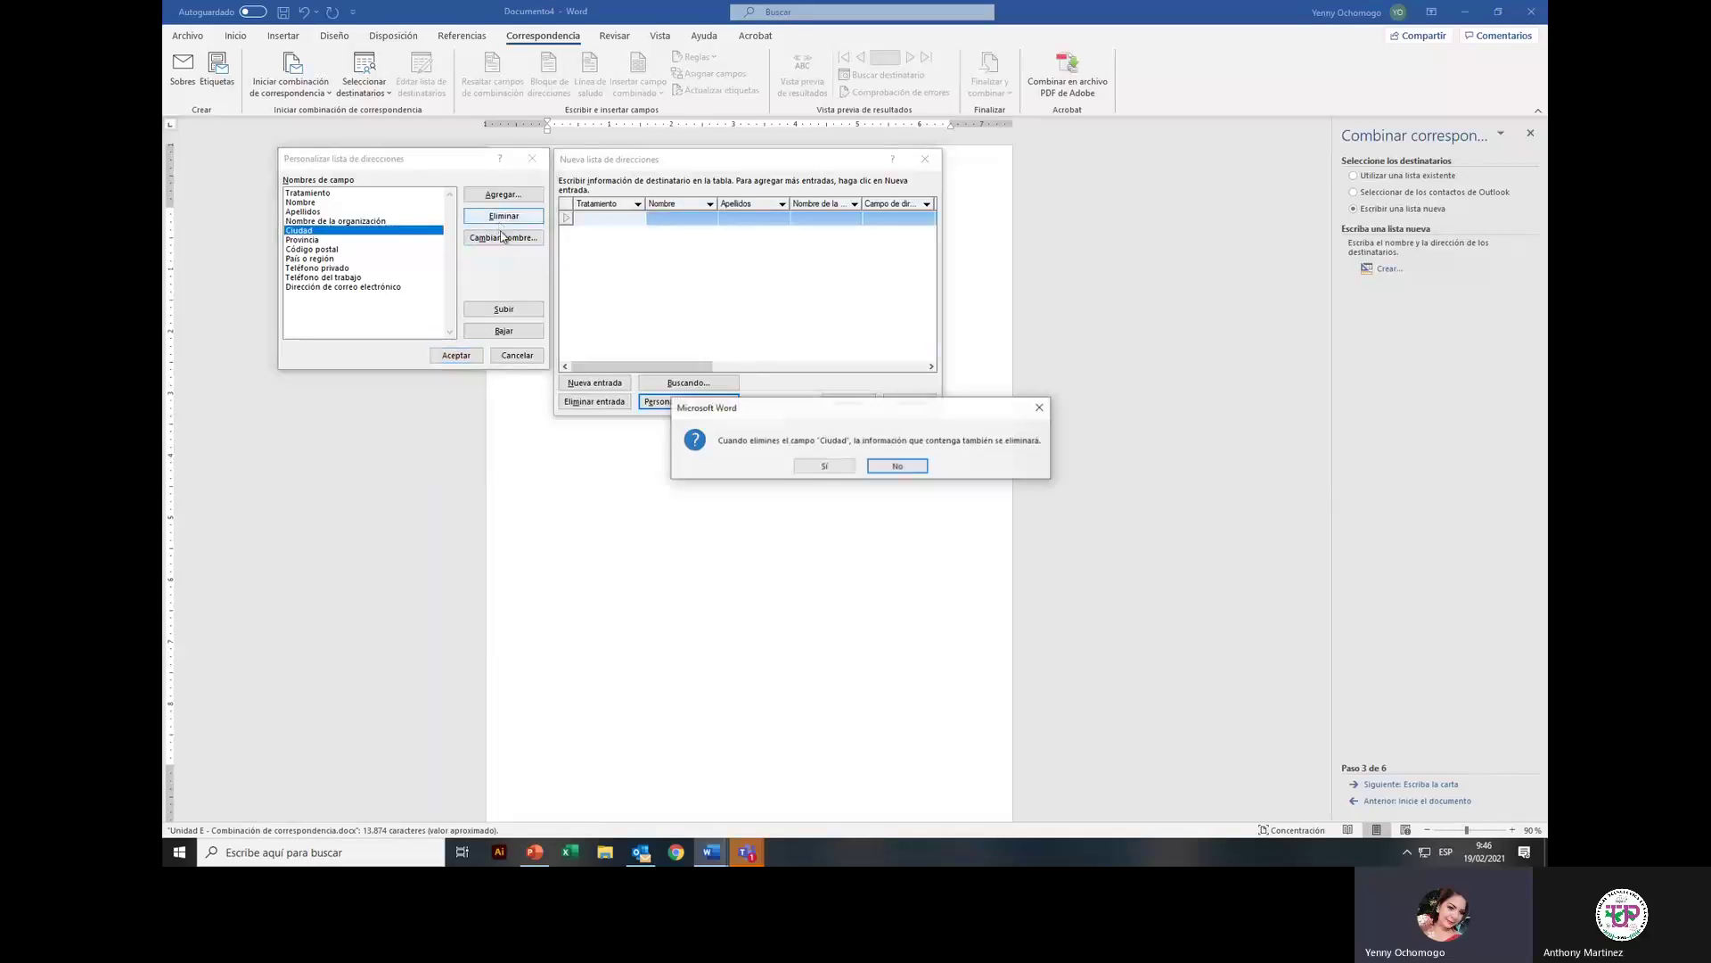
{"action": "left_click", "coordinate": [809, 466]}
Step: Delete the Provincia, Código postal and País o región fields
{"action": "left_click", "coordinate": [302, 231]}
{"action": "left_click", "coordinate": [499, 217]}
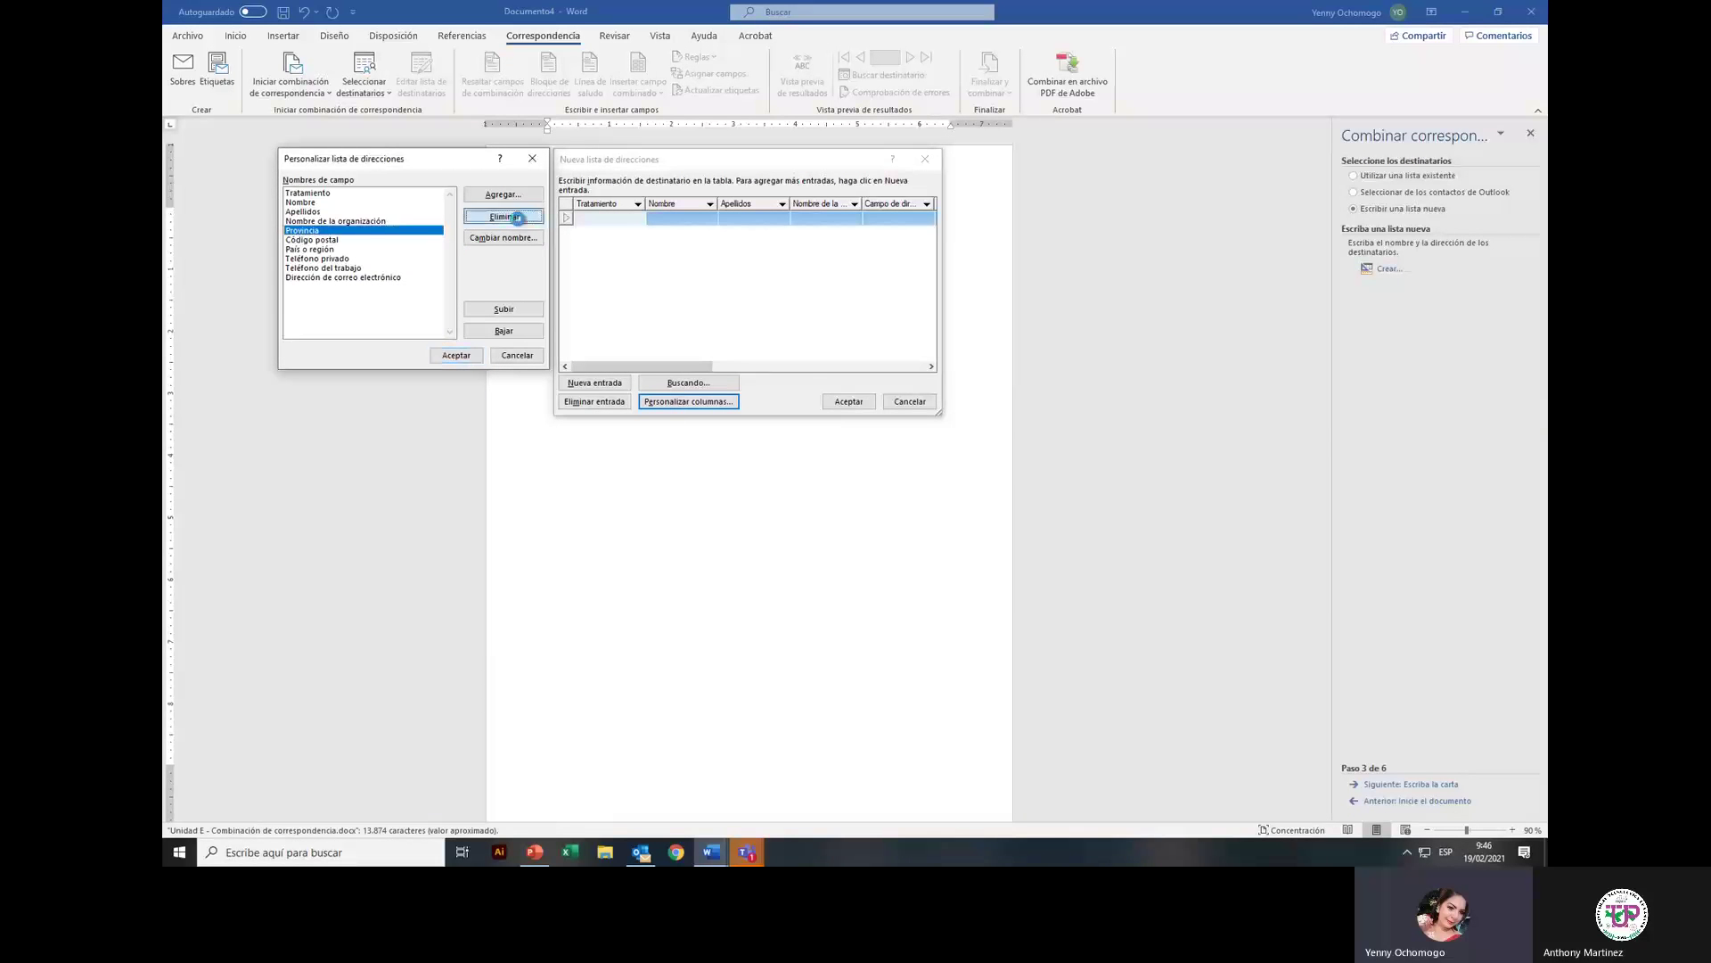
{"action": "left_click", "coordinate": [823, 466]}
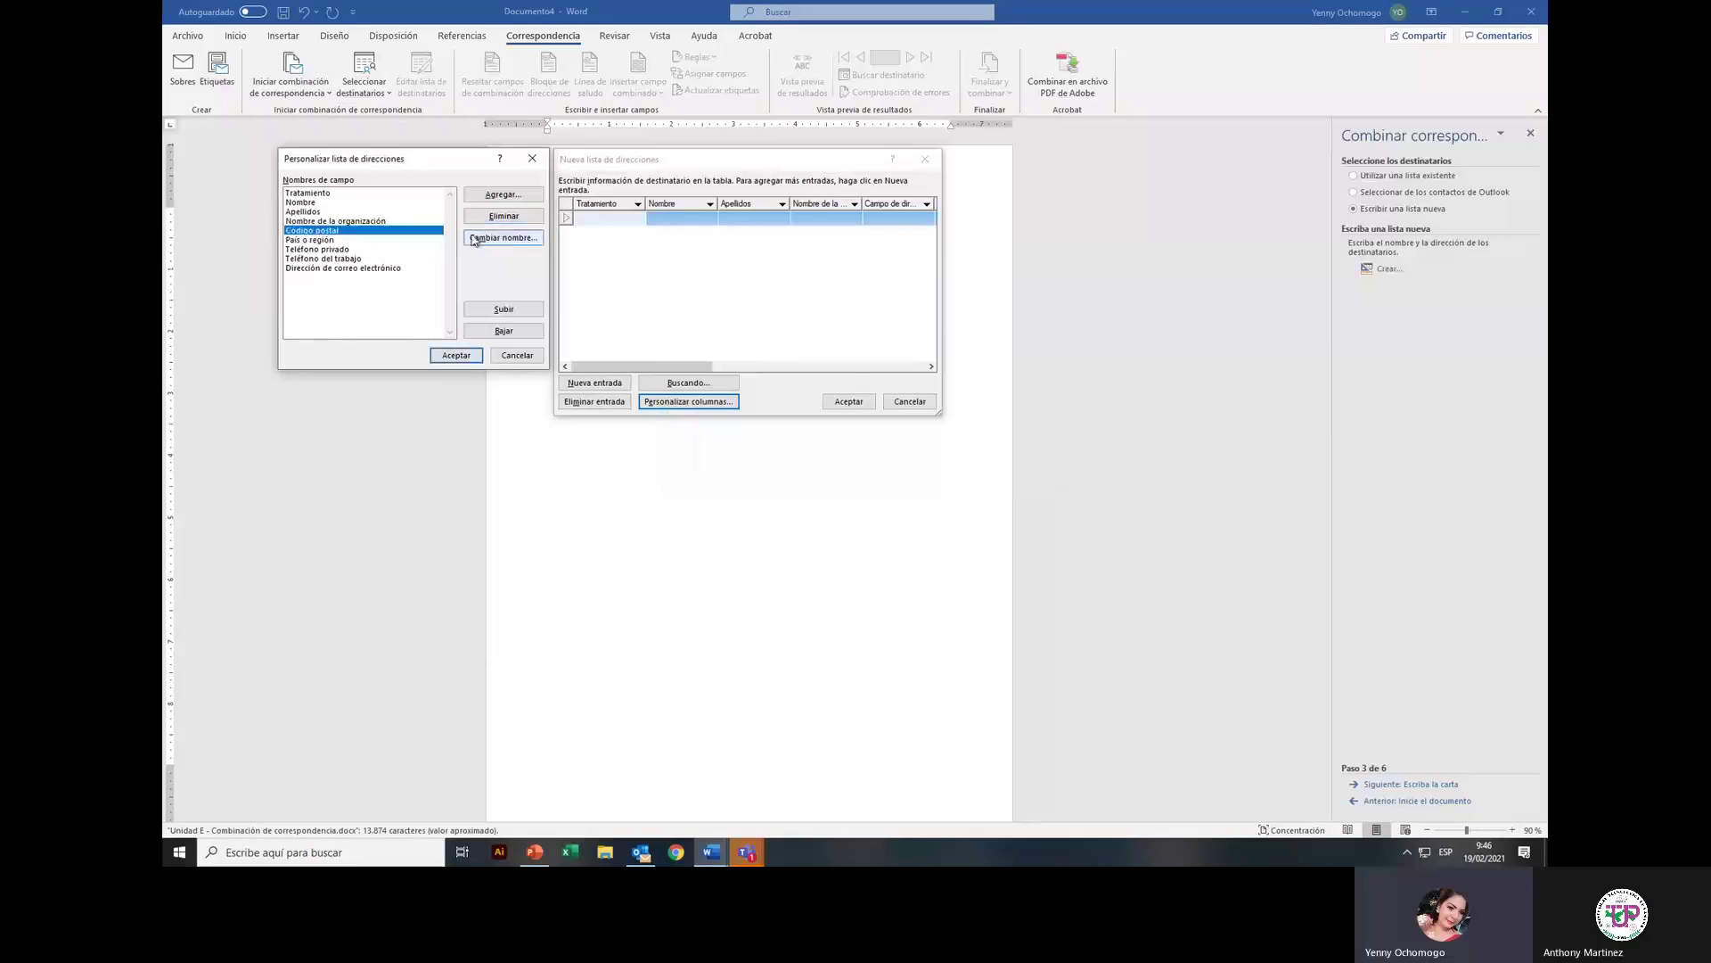
{"action": "left_click", "coordinate": [505, 237]}
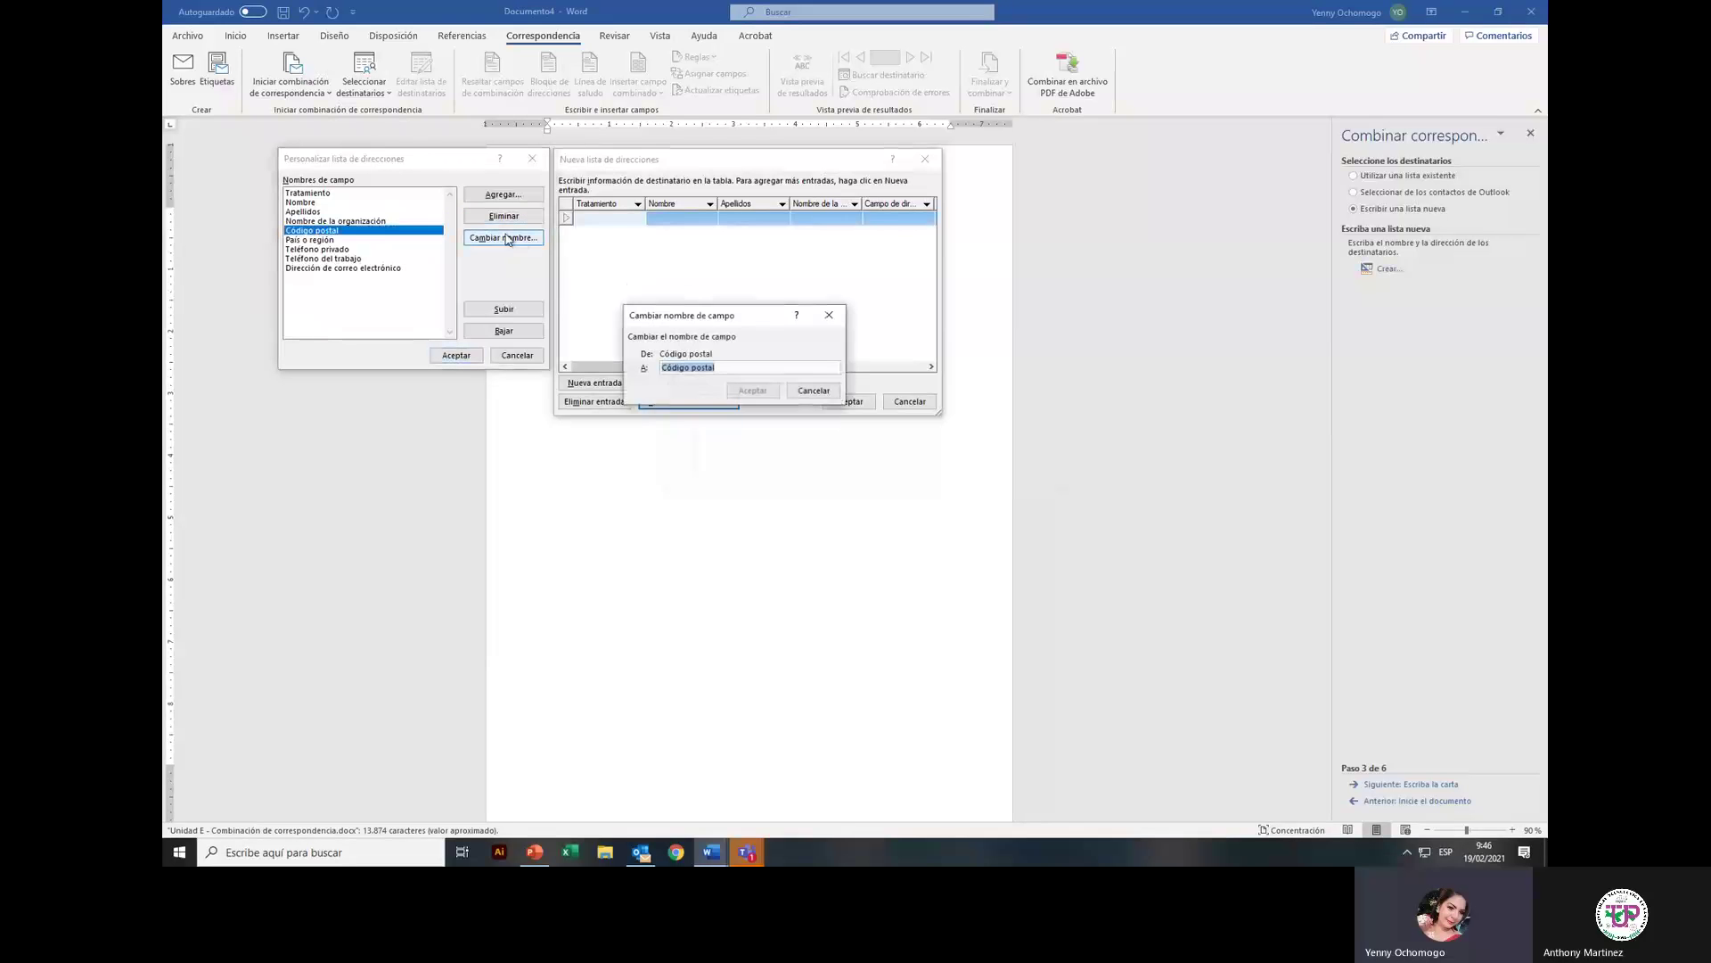
{"action": "left_click", "coordinate": [813, 392]}
{"action": "left_click", "coordinate": [504, 216]}
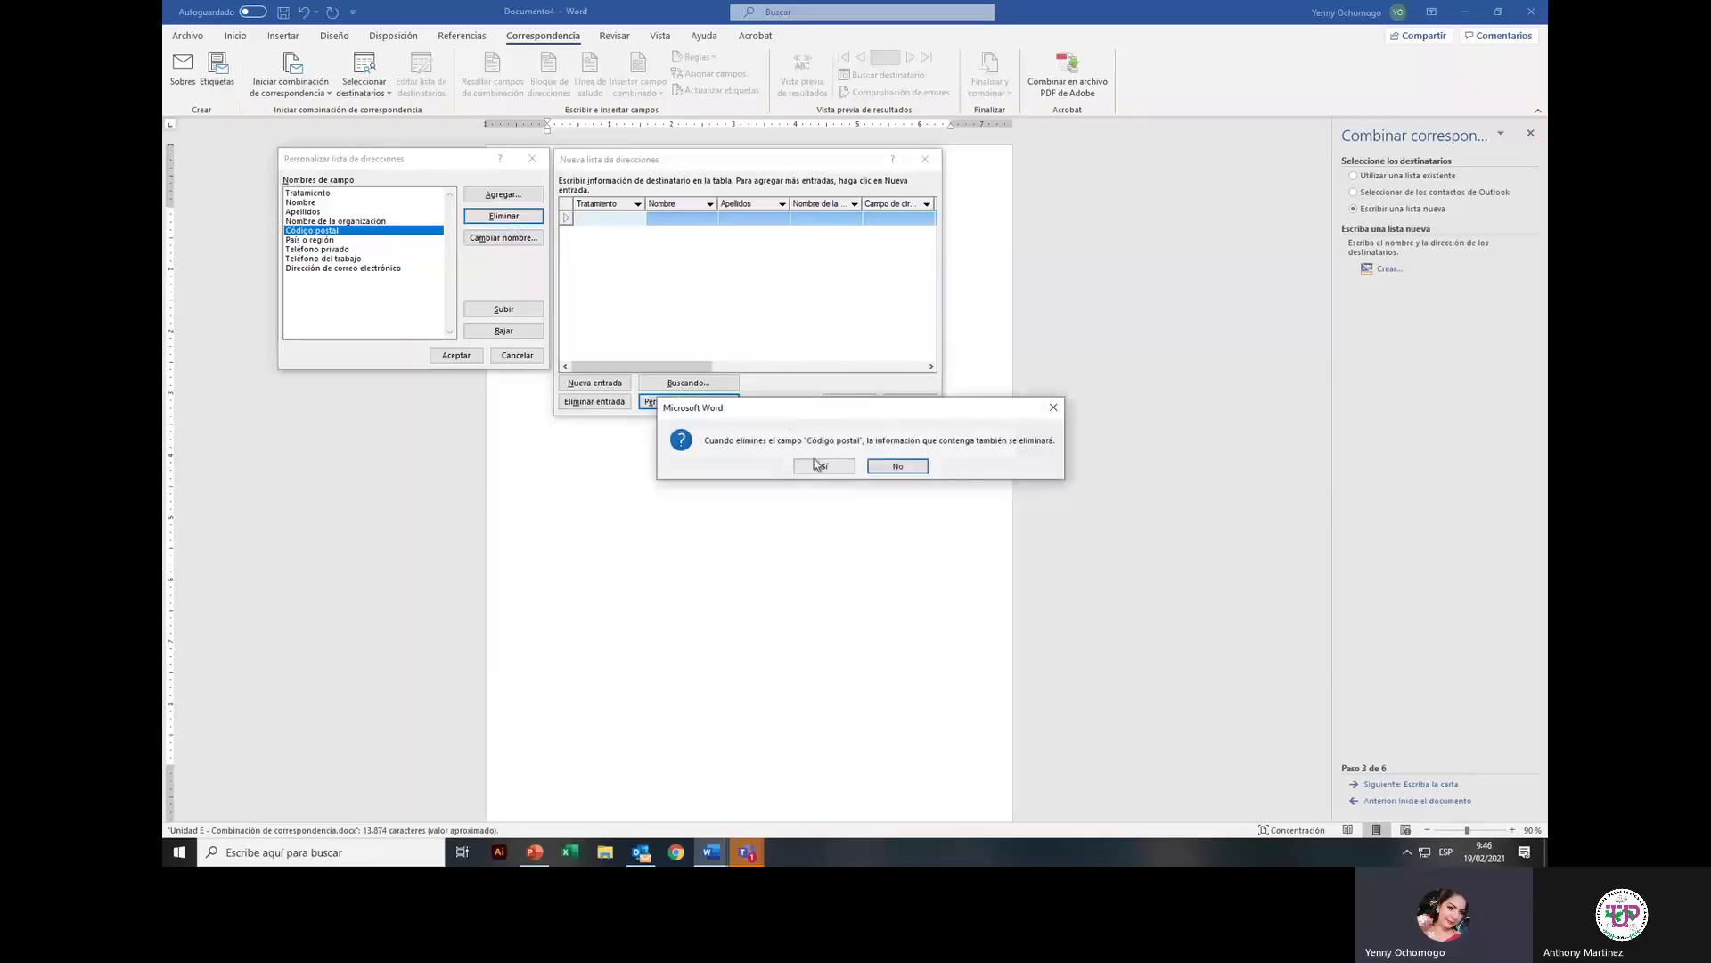
{"action": "left_click", "coordinate": [811, 466]}
{"action": "left_click", "coordinate": [326, 230]}
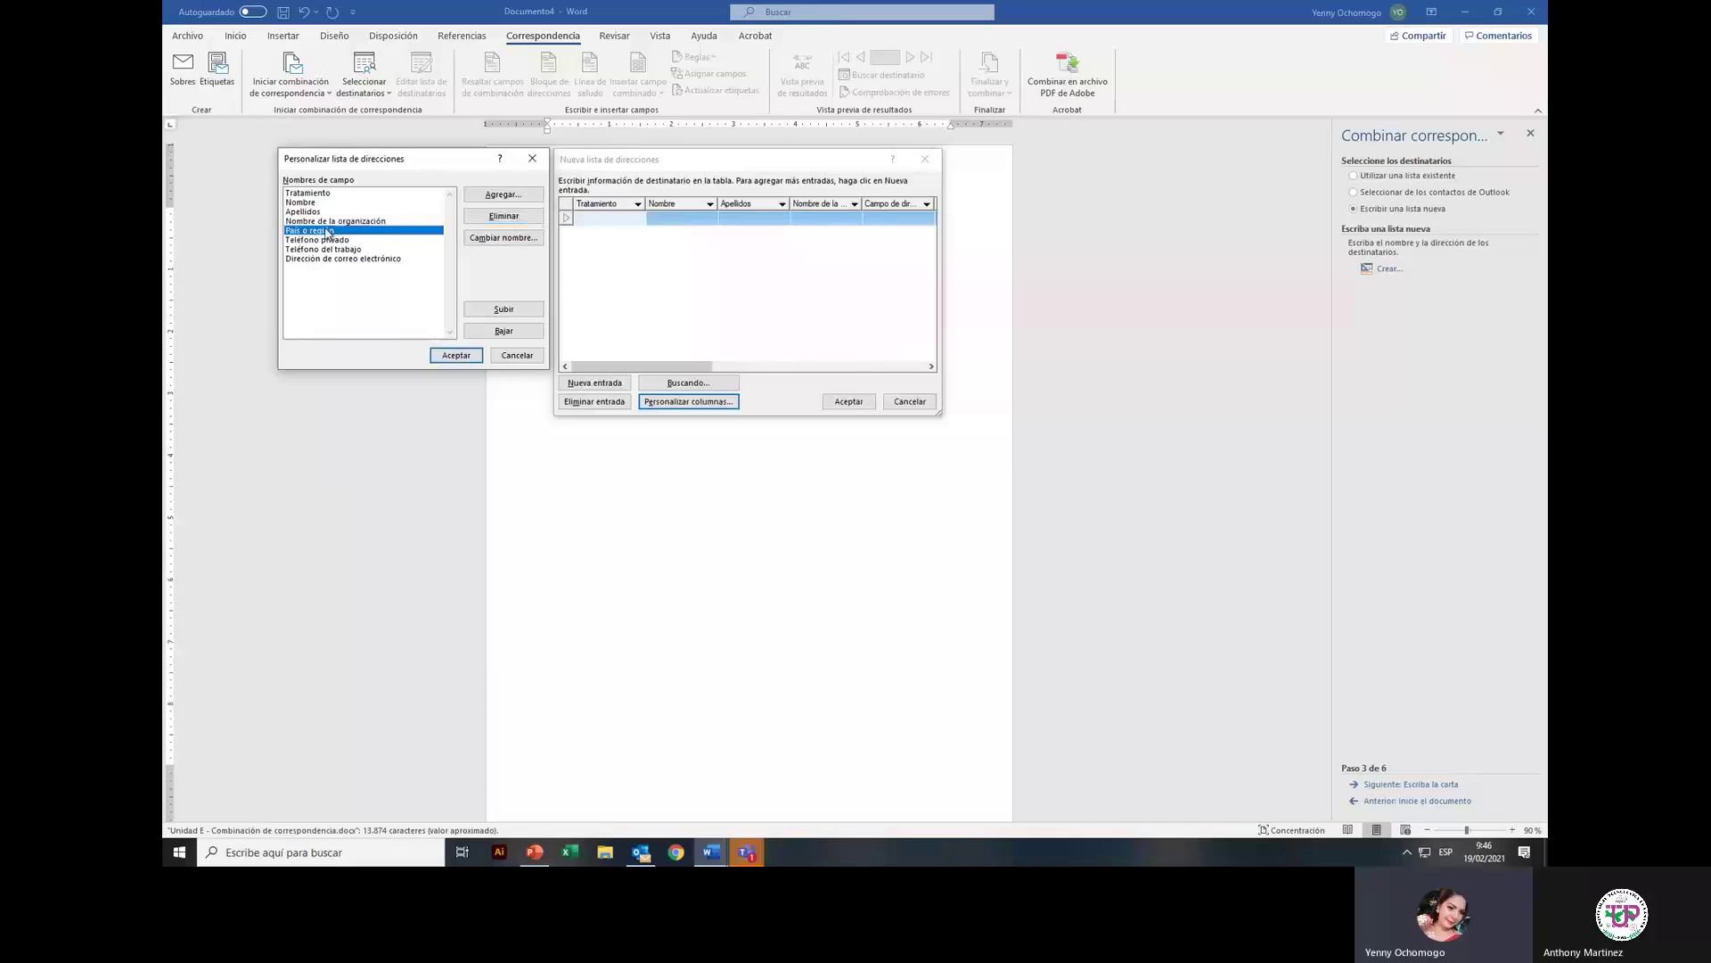
{"action": "left_click", "coordinate": [513, 222]}
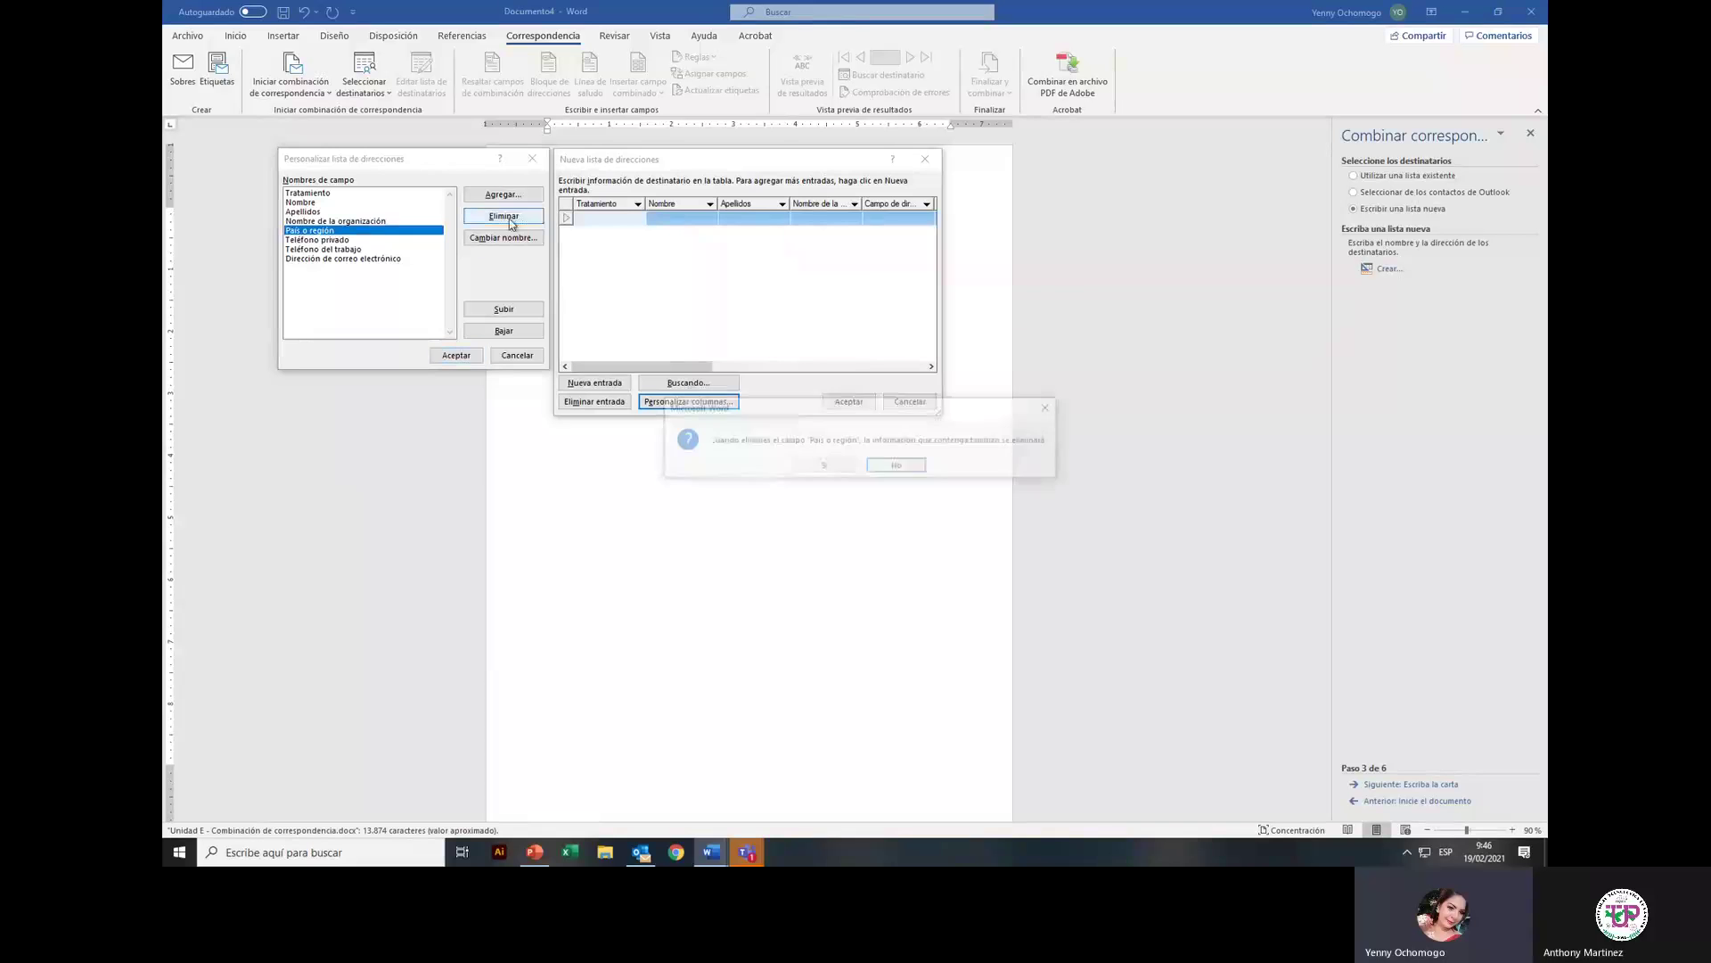
{"action": "left_click", "coordinate": [825, 468]}
Step: Delete the Teléfono privado, Teléfono del trabajo and Dirección de correo electrónico fields
{"action": "left_click", "coordinate": [317, 230]}
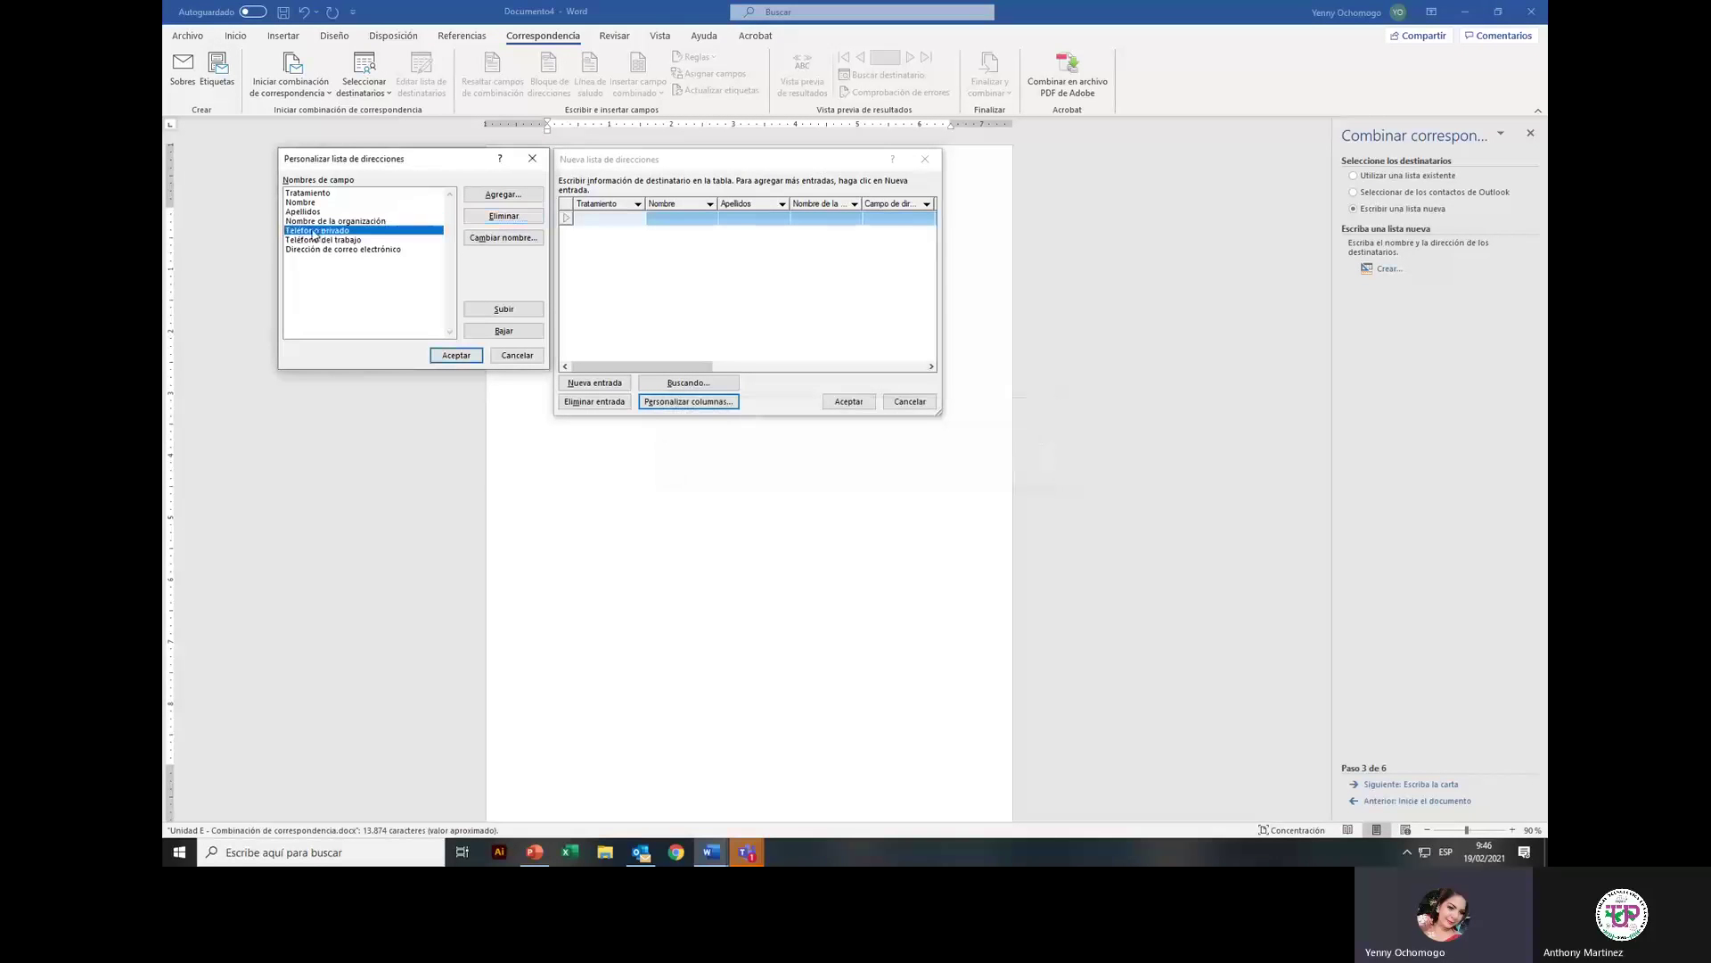
{"action": "left_click", "coordinate": [504, 217]}
{"action": "left_click", "coordinate": [819, 467]}
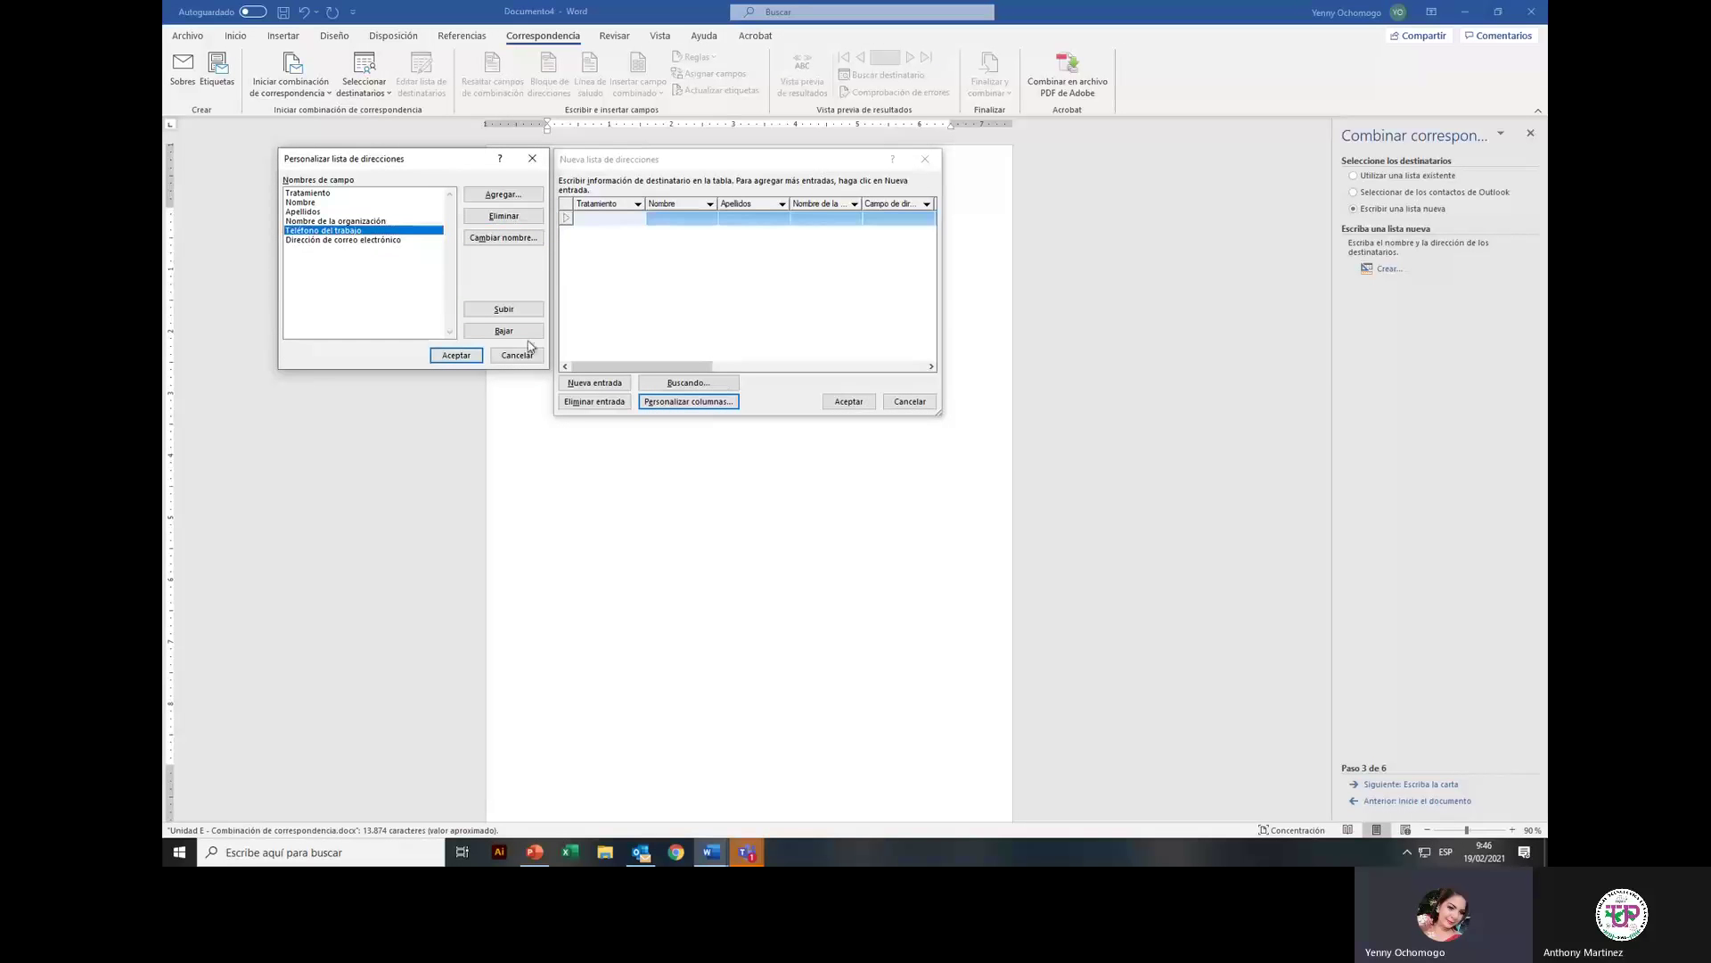
{"action": "left_click", "coordinate": [514, 217]}
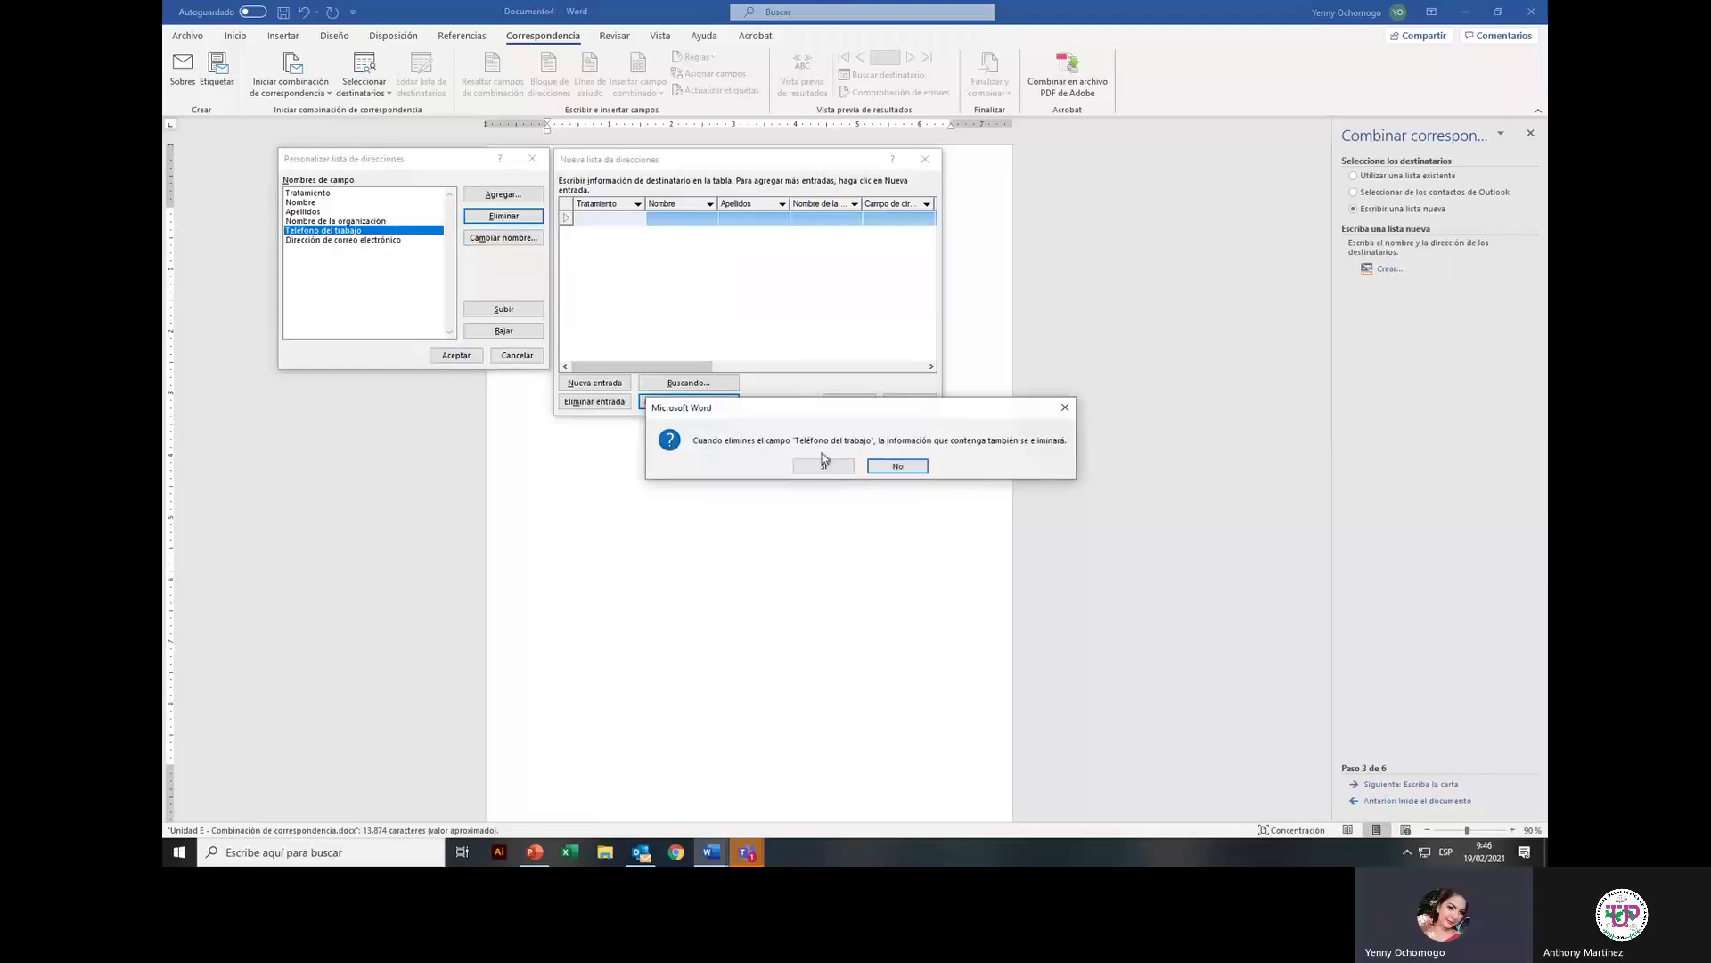
{"action": "left_click", "coordinate": [824, 465]}
{"action": "left_click", "coordinate": [364, 231]}
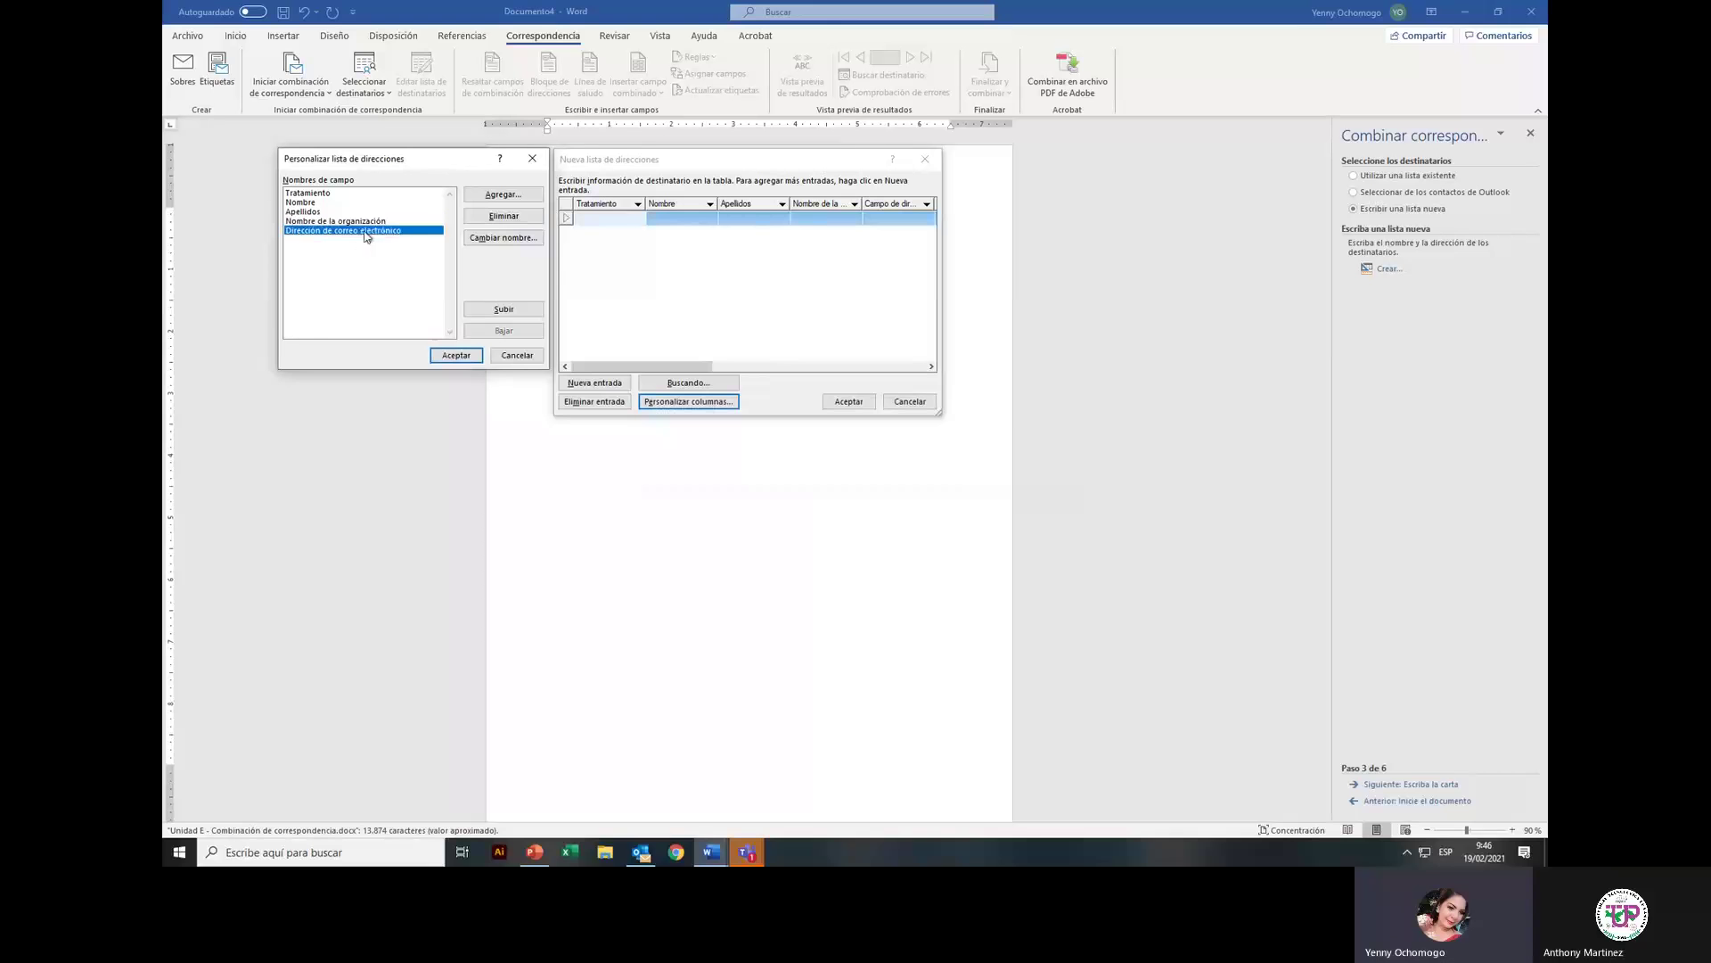
{"action": "left_click", "coordinate": [532, 220]}
{"action": "left_click", "coordinate": [824, 466]}
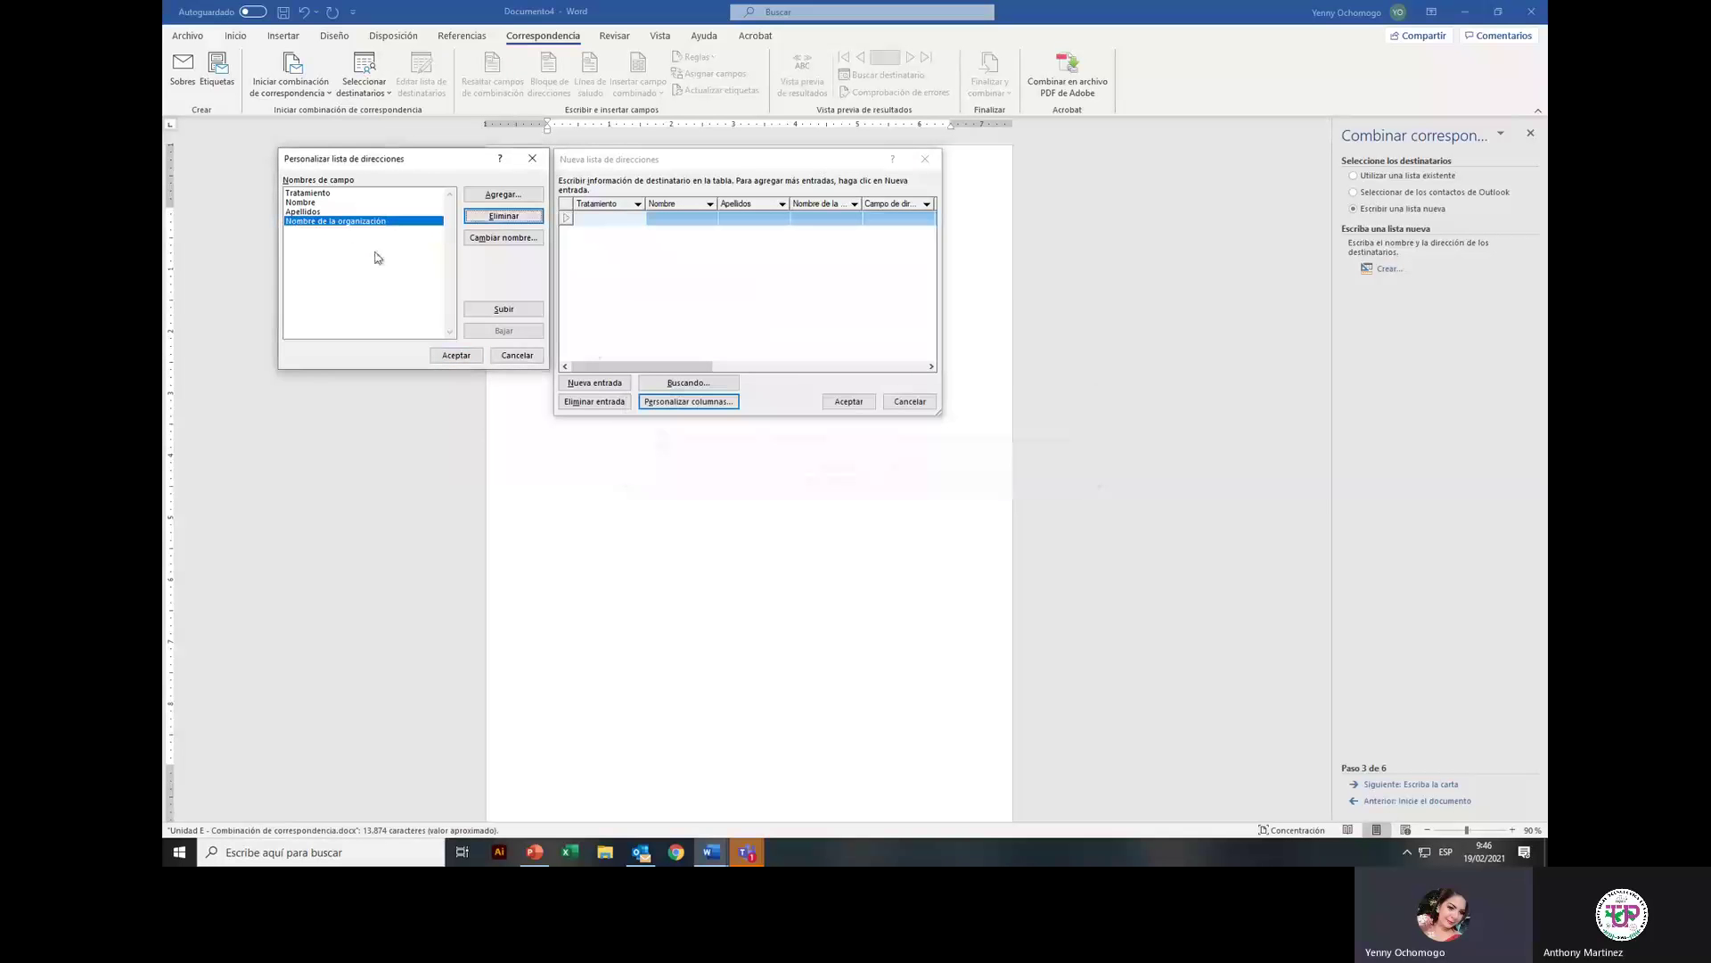
Step: Move Apellidos up and back down with Subir and Bajar, then bring up Agregar campo
{"action": "left_click", "coordinate": [397, 223]}
{"action": "left_click", "coordinate": [319, 214]}
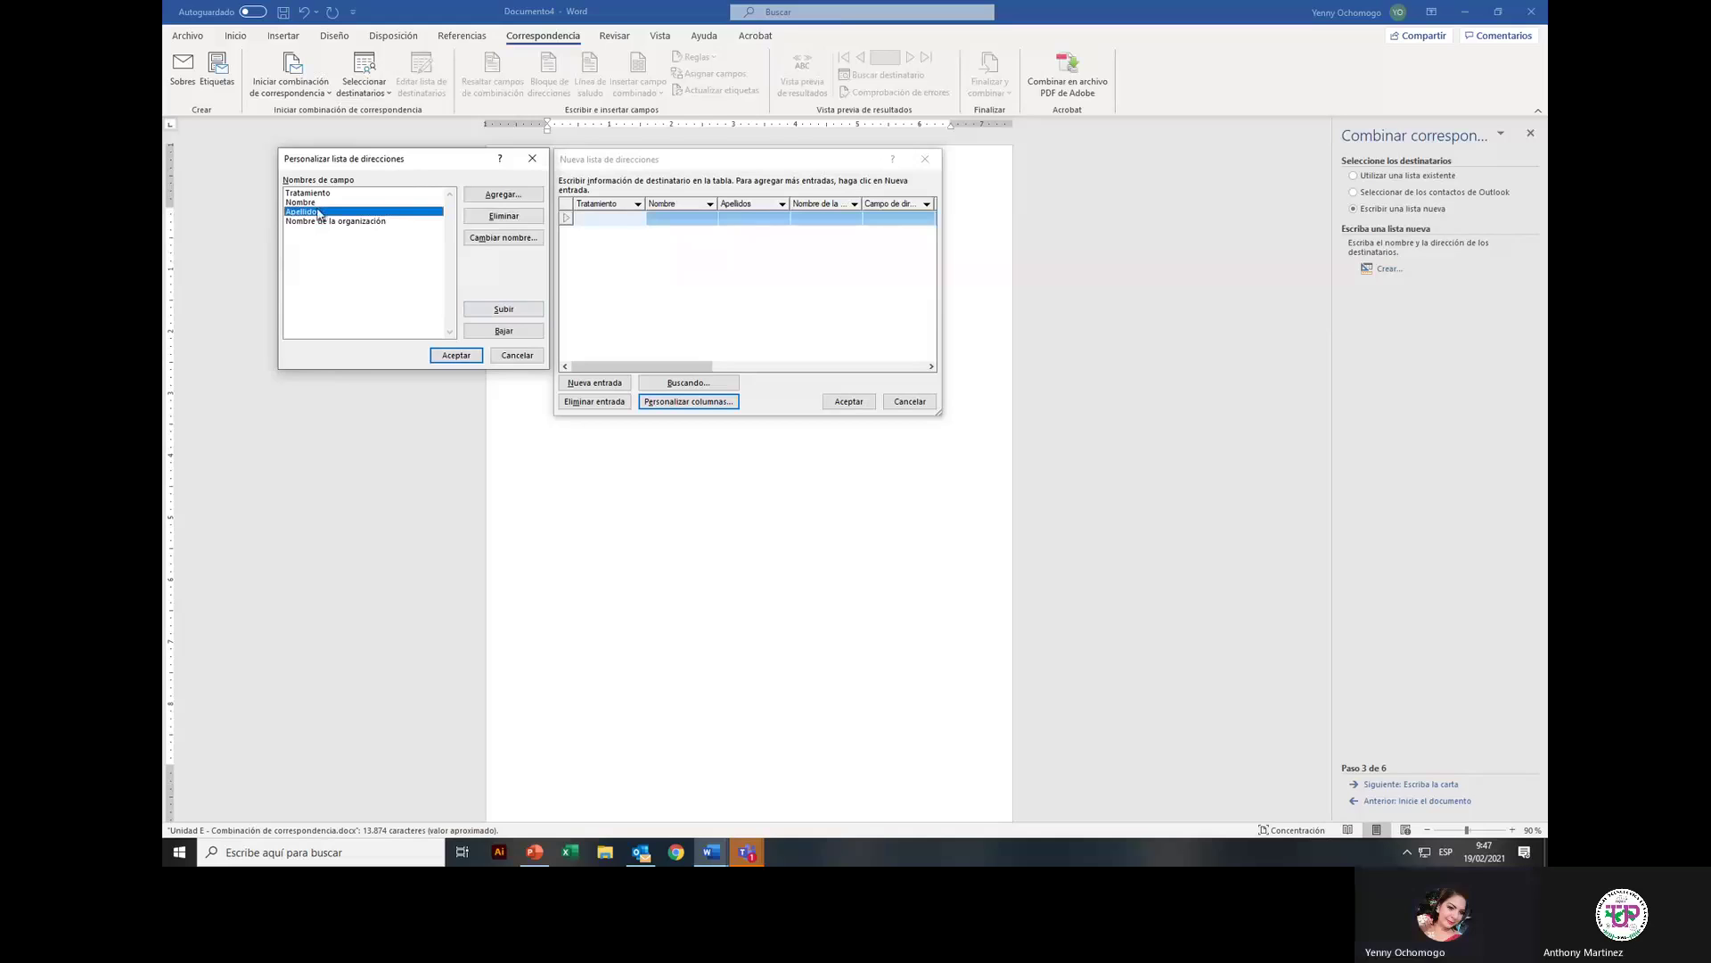
{"action": "left_click", "coordinate": [505, 310]}
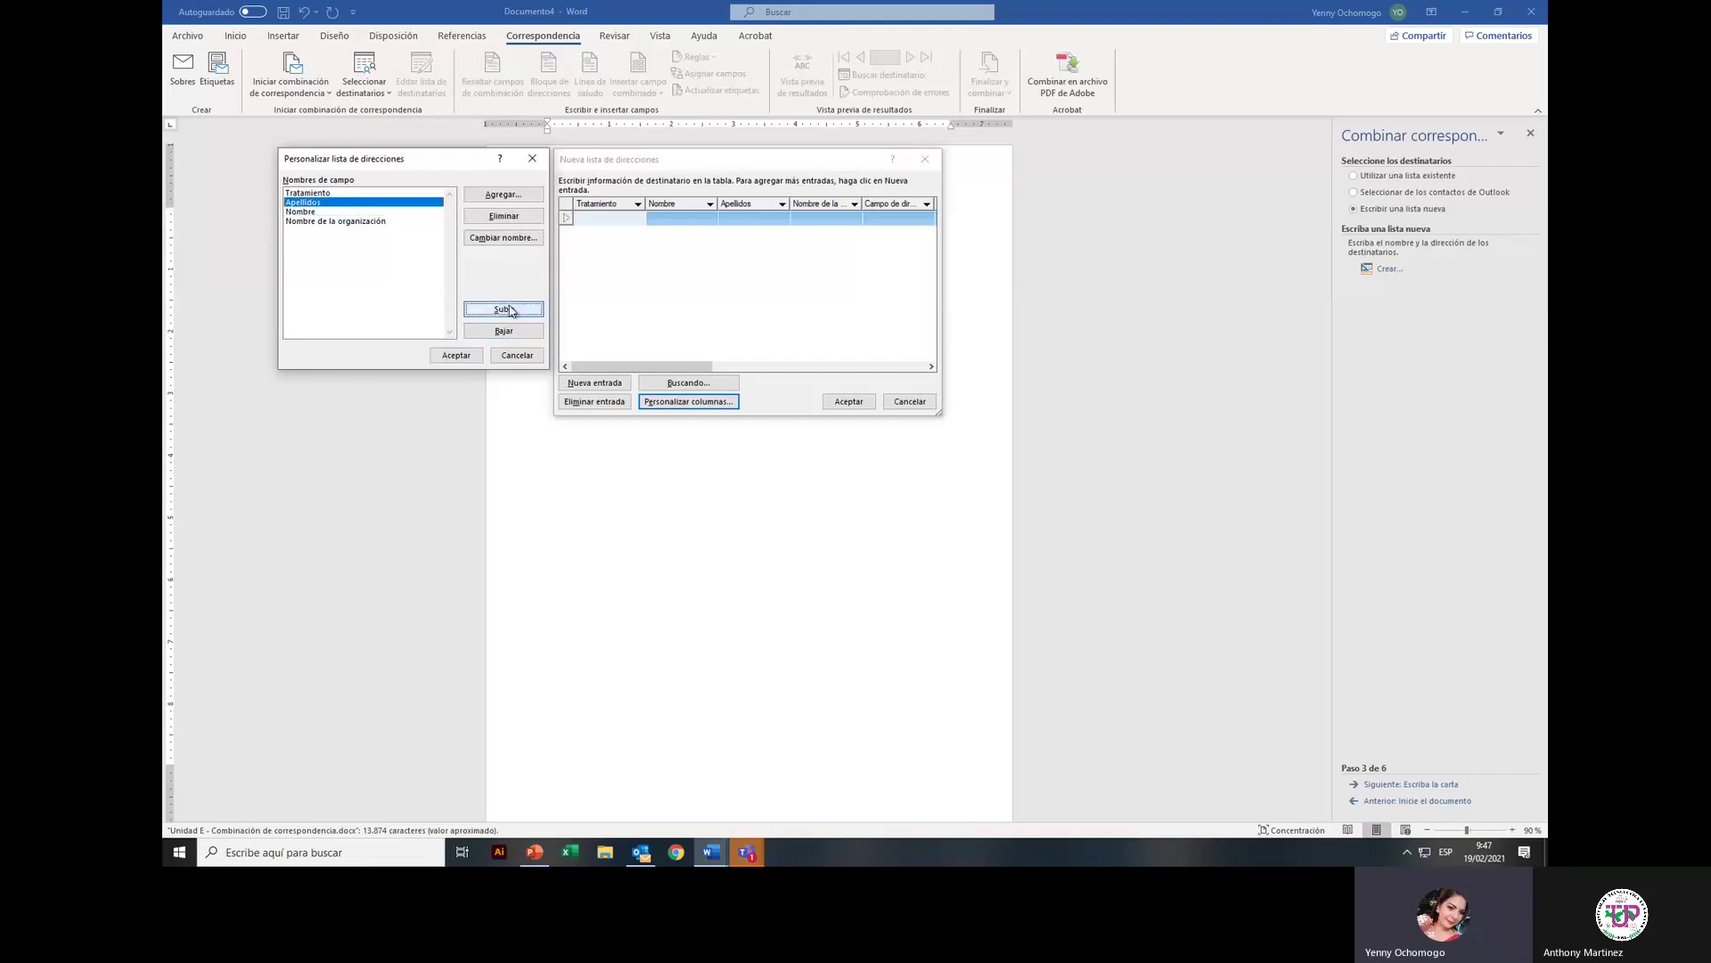
{"action": "left_click", "coordinate": [504, 331]}
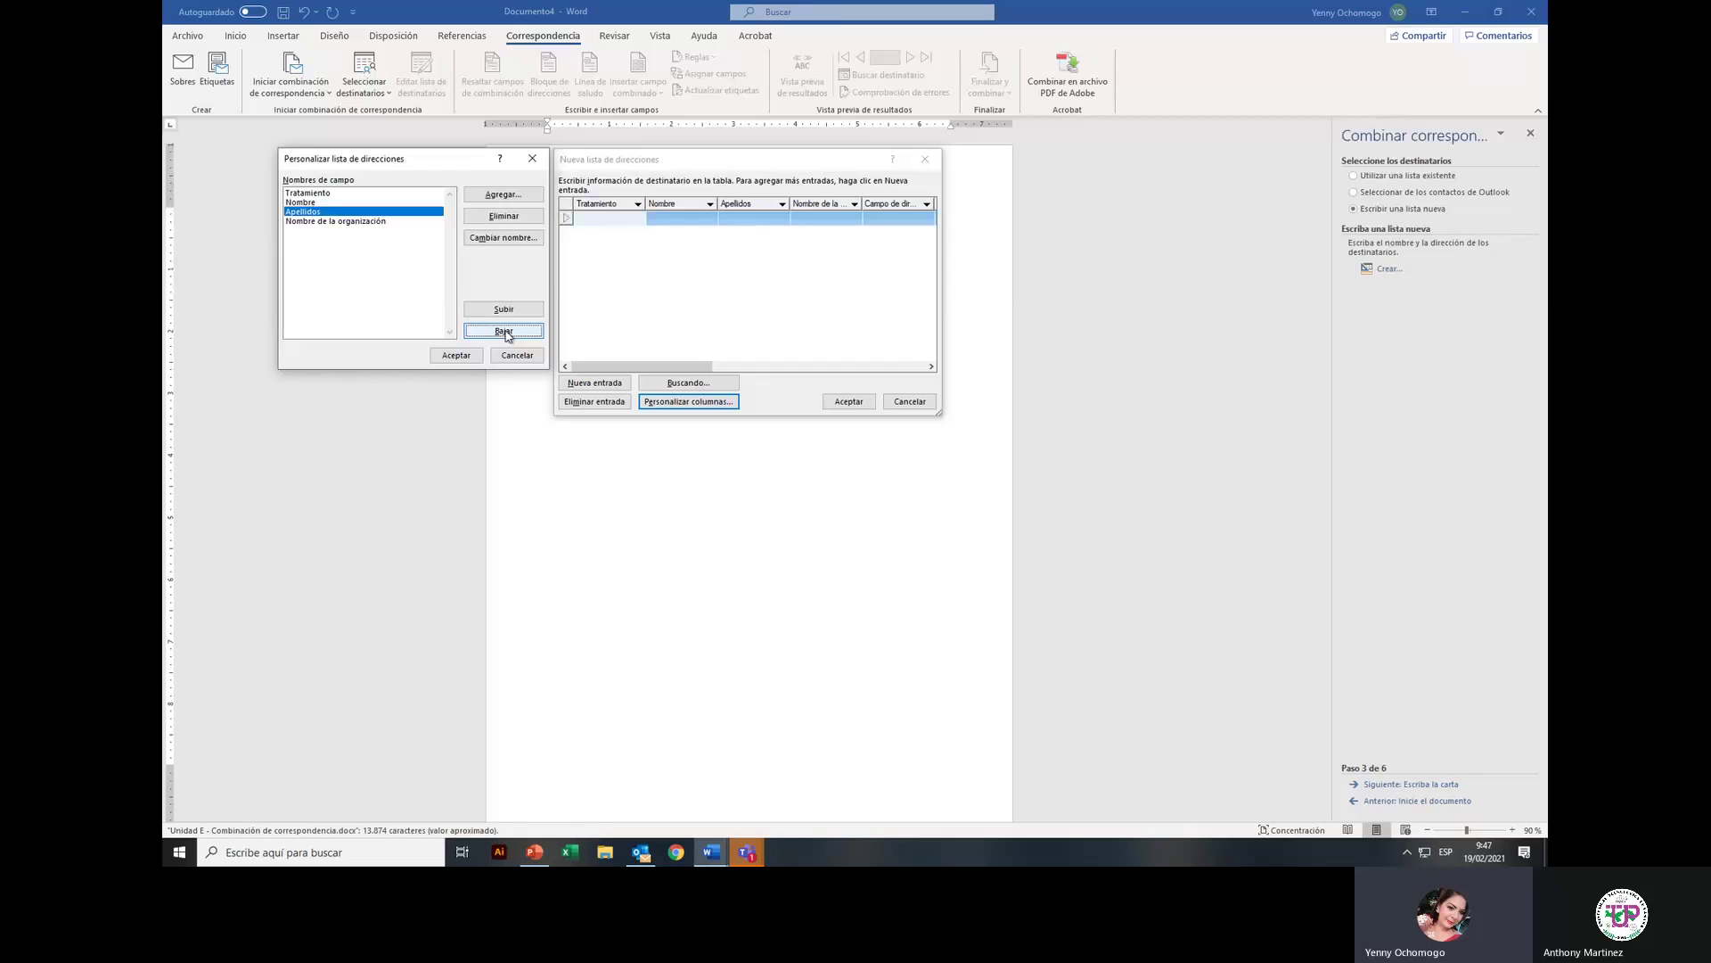
{"action": "left_click", "coordinate": [504, 194]}
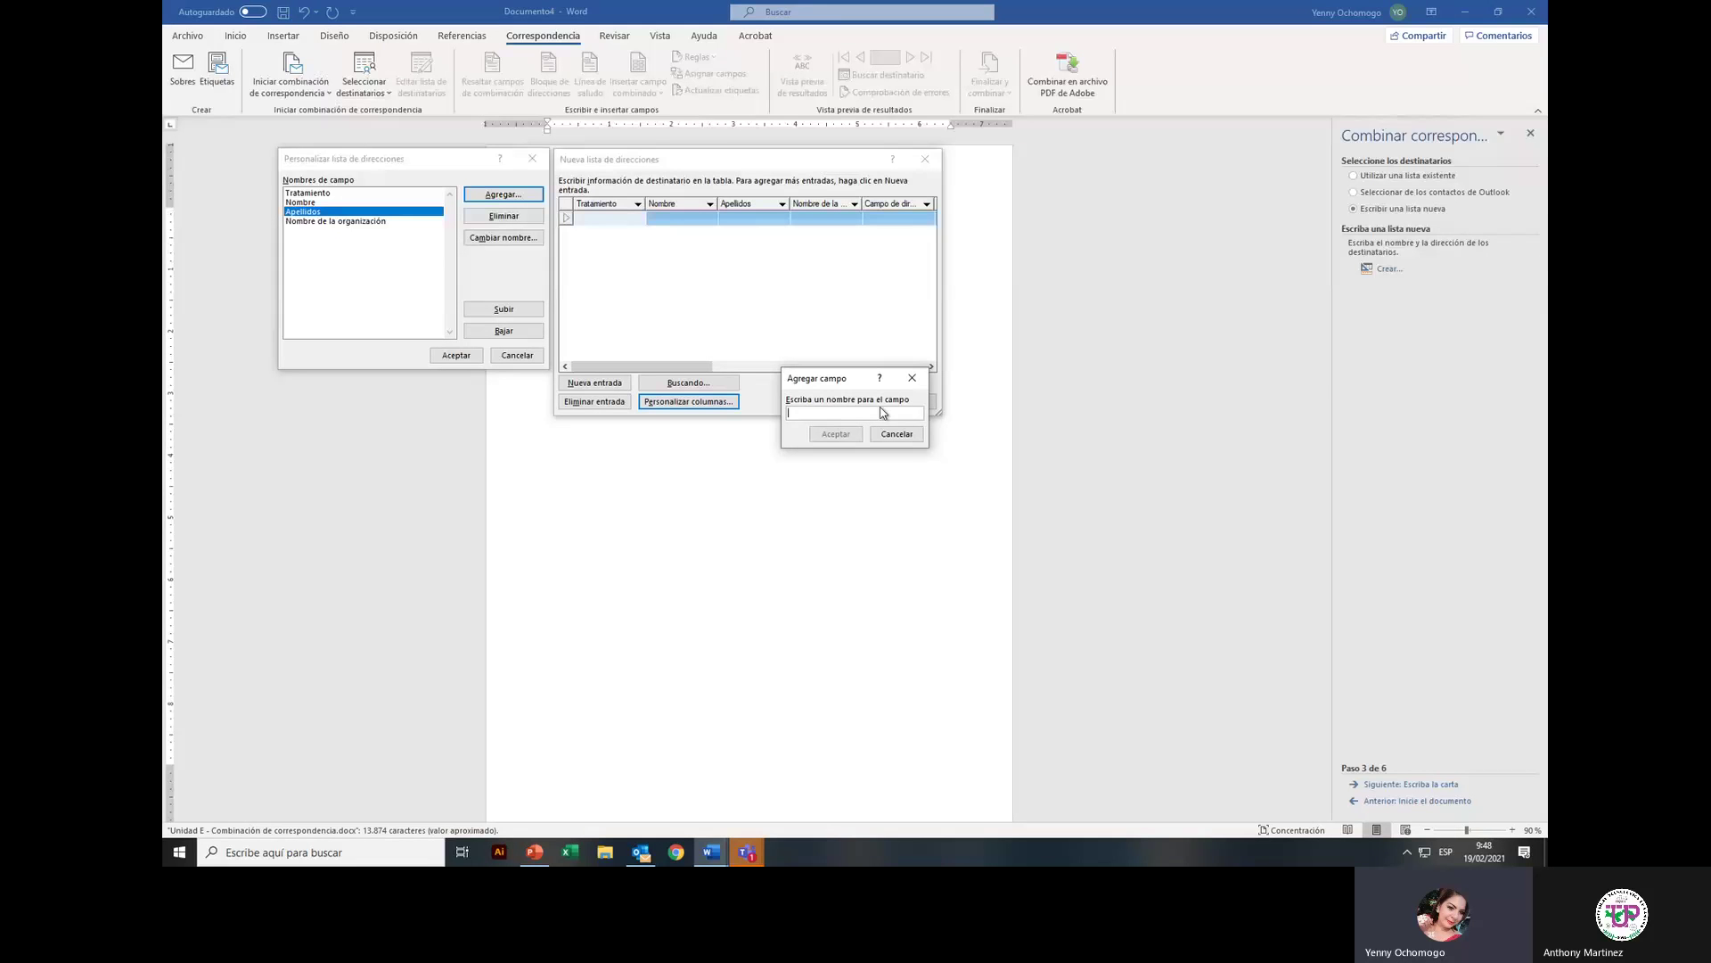
Step: Add a 'direccion' field, move it down, delete it, and accept the column changes
{"action": "type", "text": "direccion"}
{"action": "left_click", "coordinate": [836, 433]}
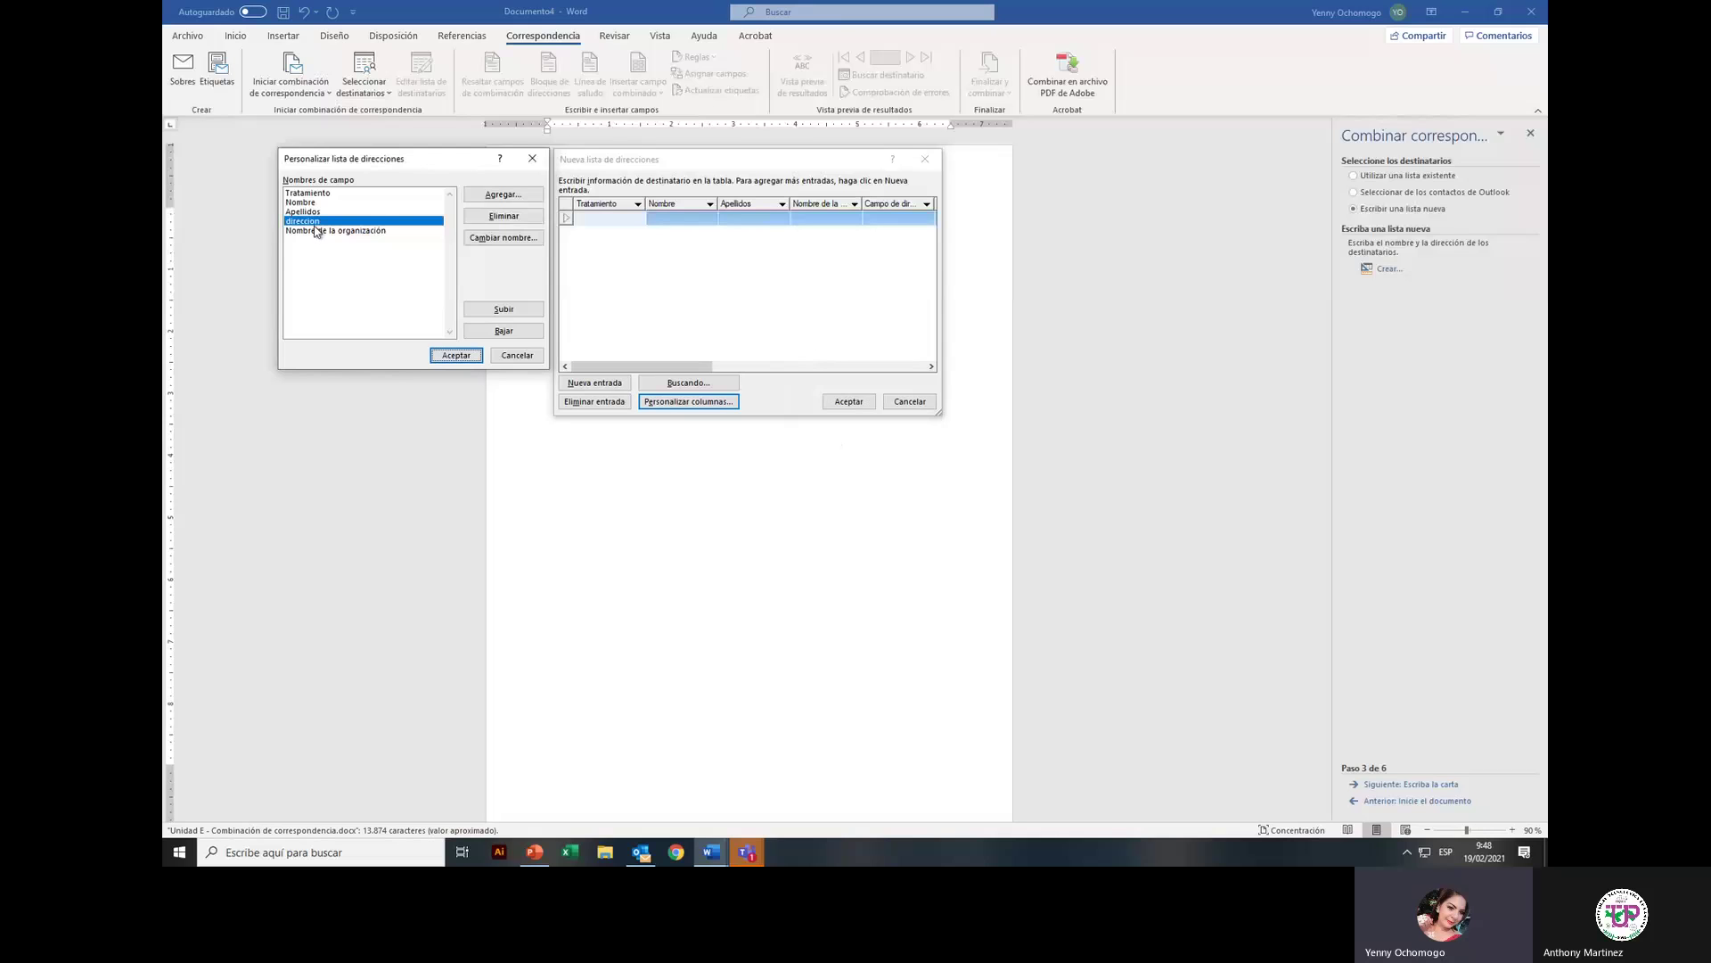
{"action": "left_click", "coordinate": [503, 331]}
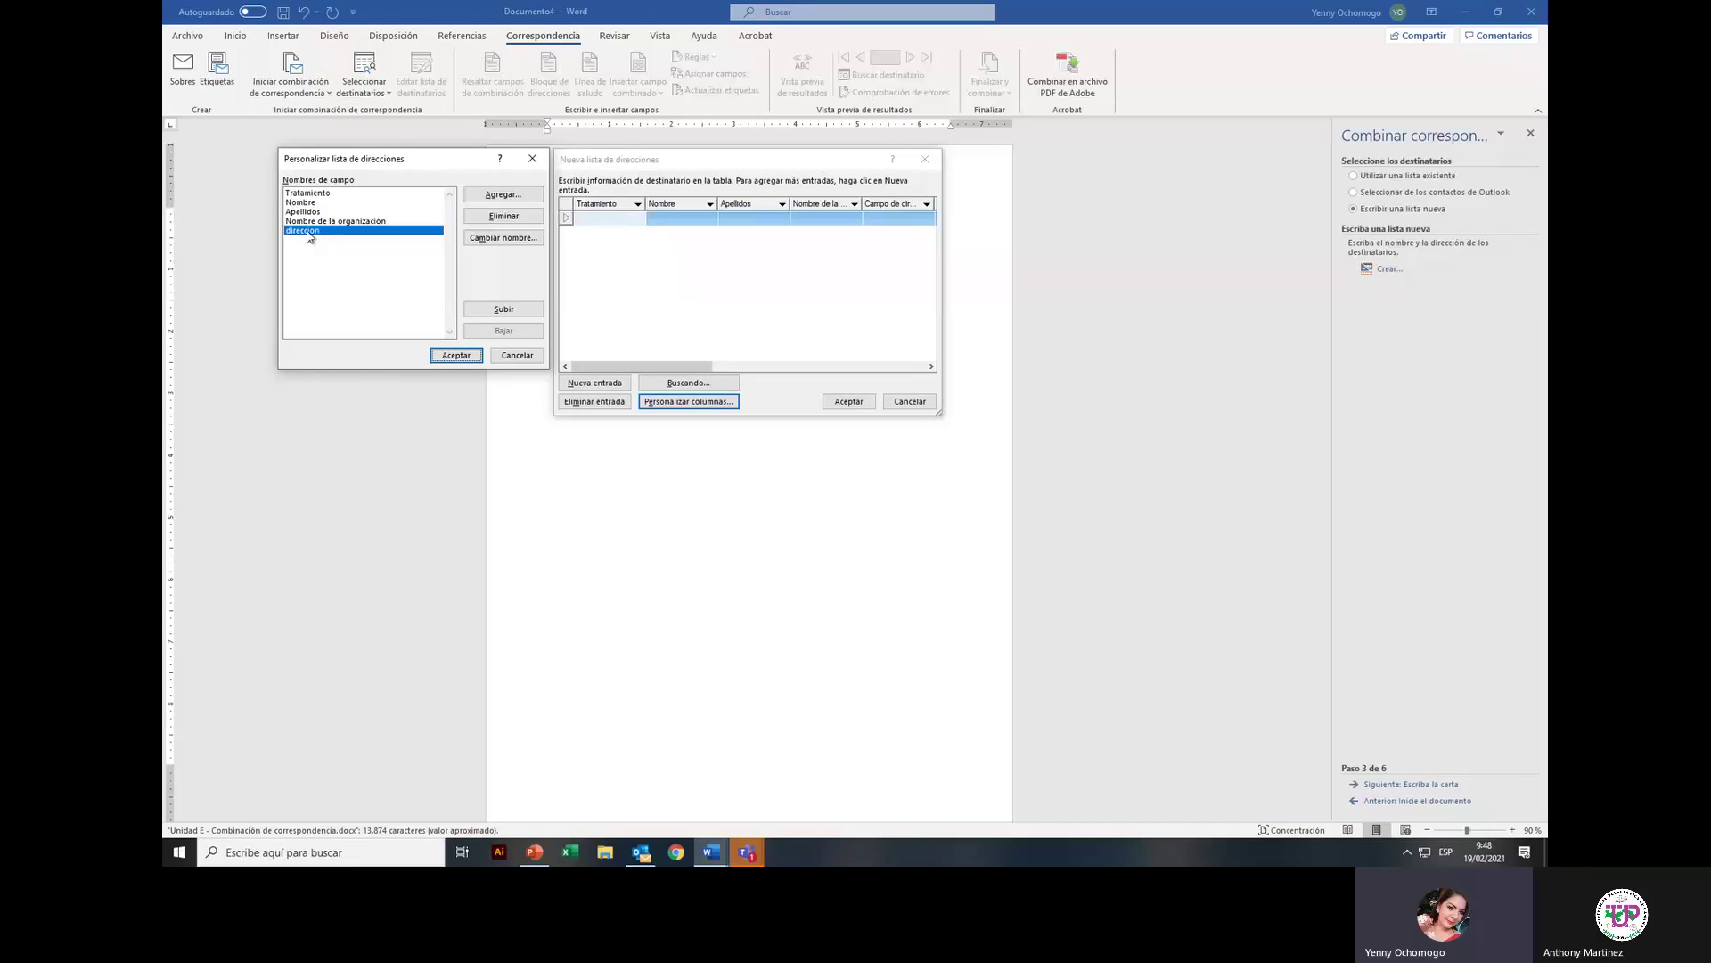
{"action": "left_click", "coordinate": [527, 223]}
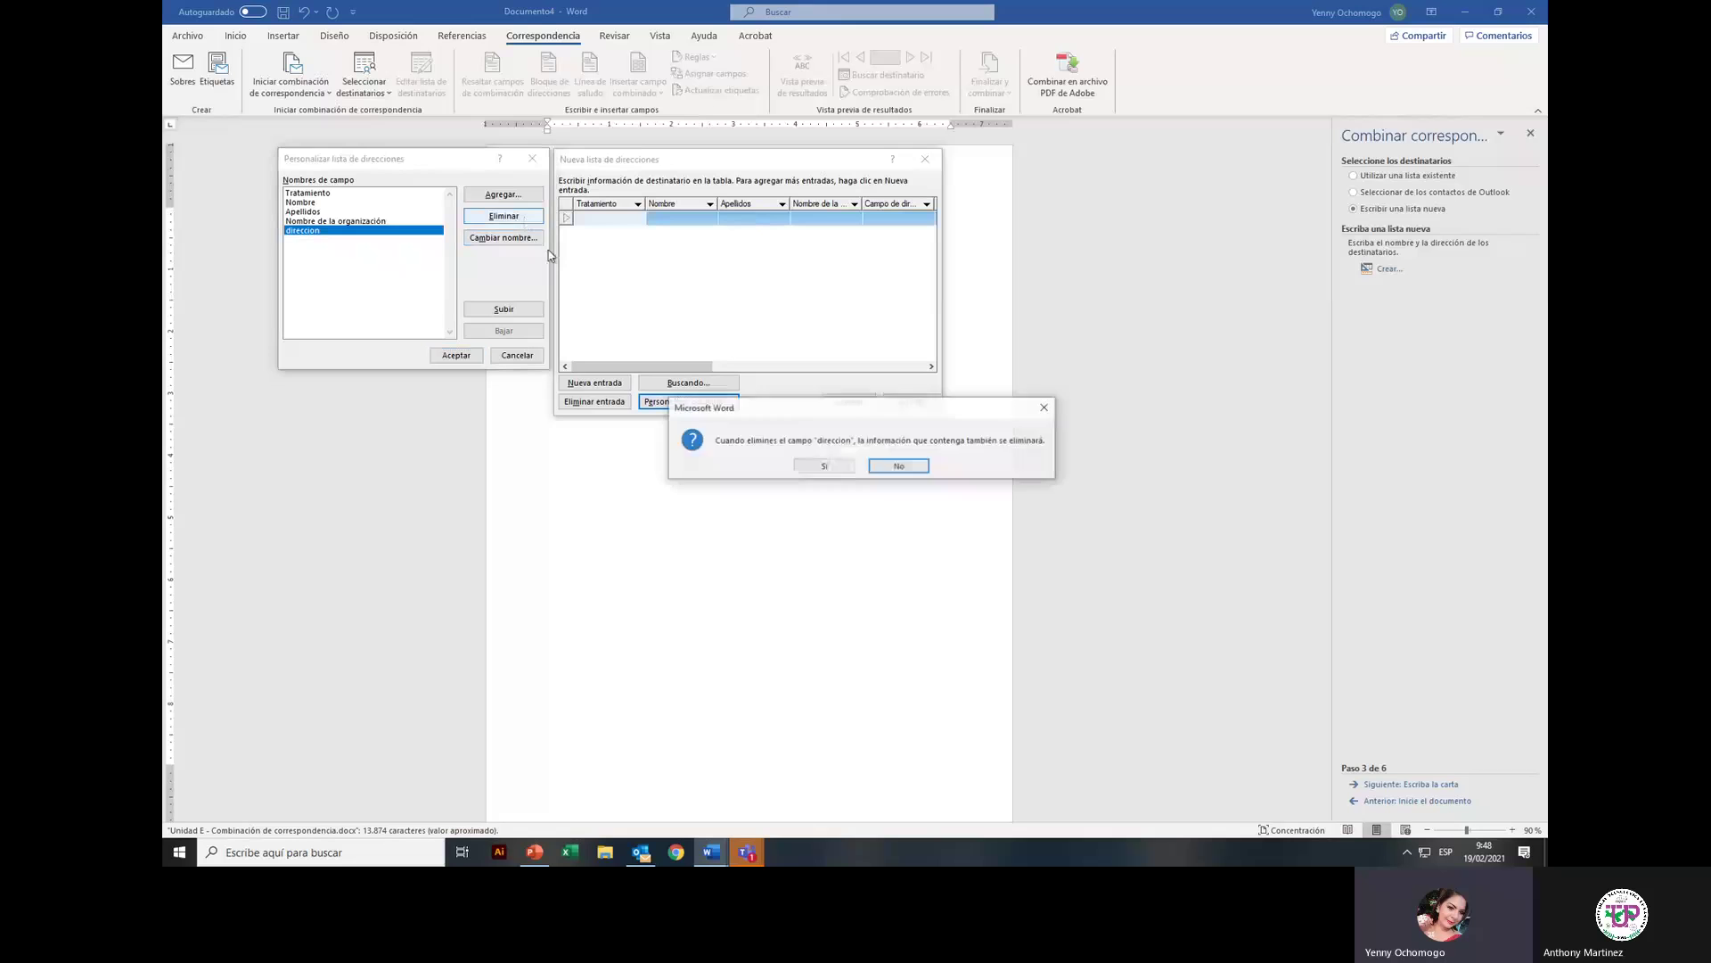
{"action": "left_click", "coordinate": [834, 463]}
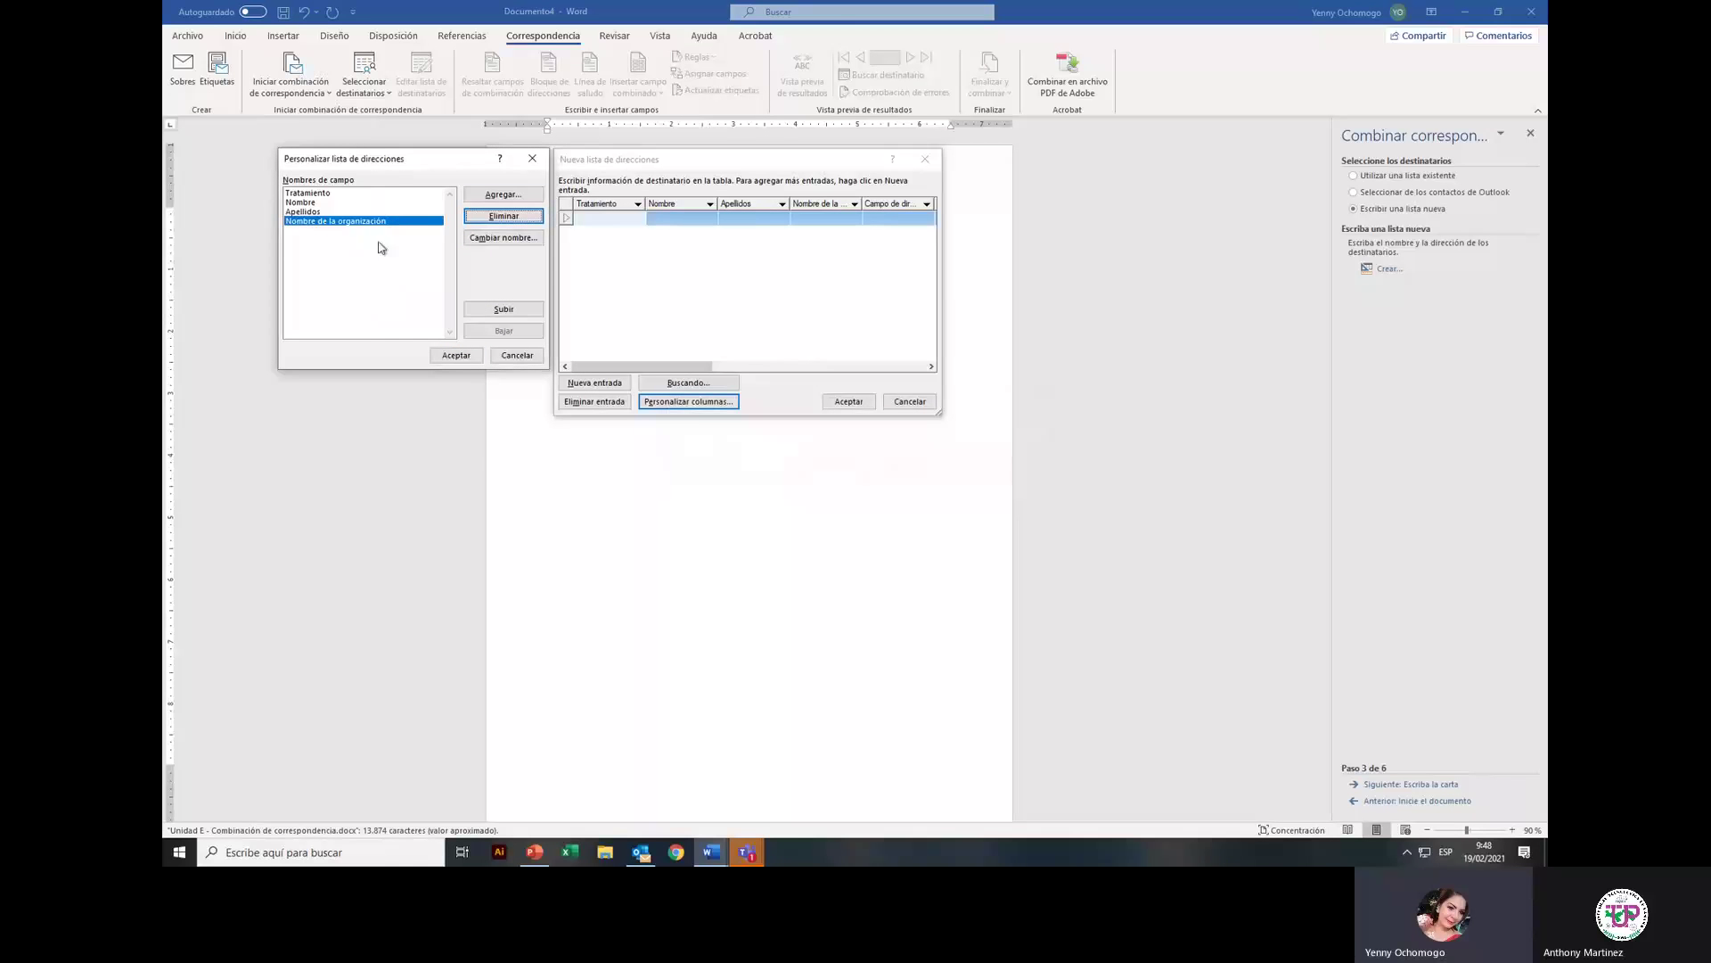
{"action": "left_click", "coordinate": [456, 356]}
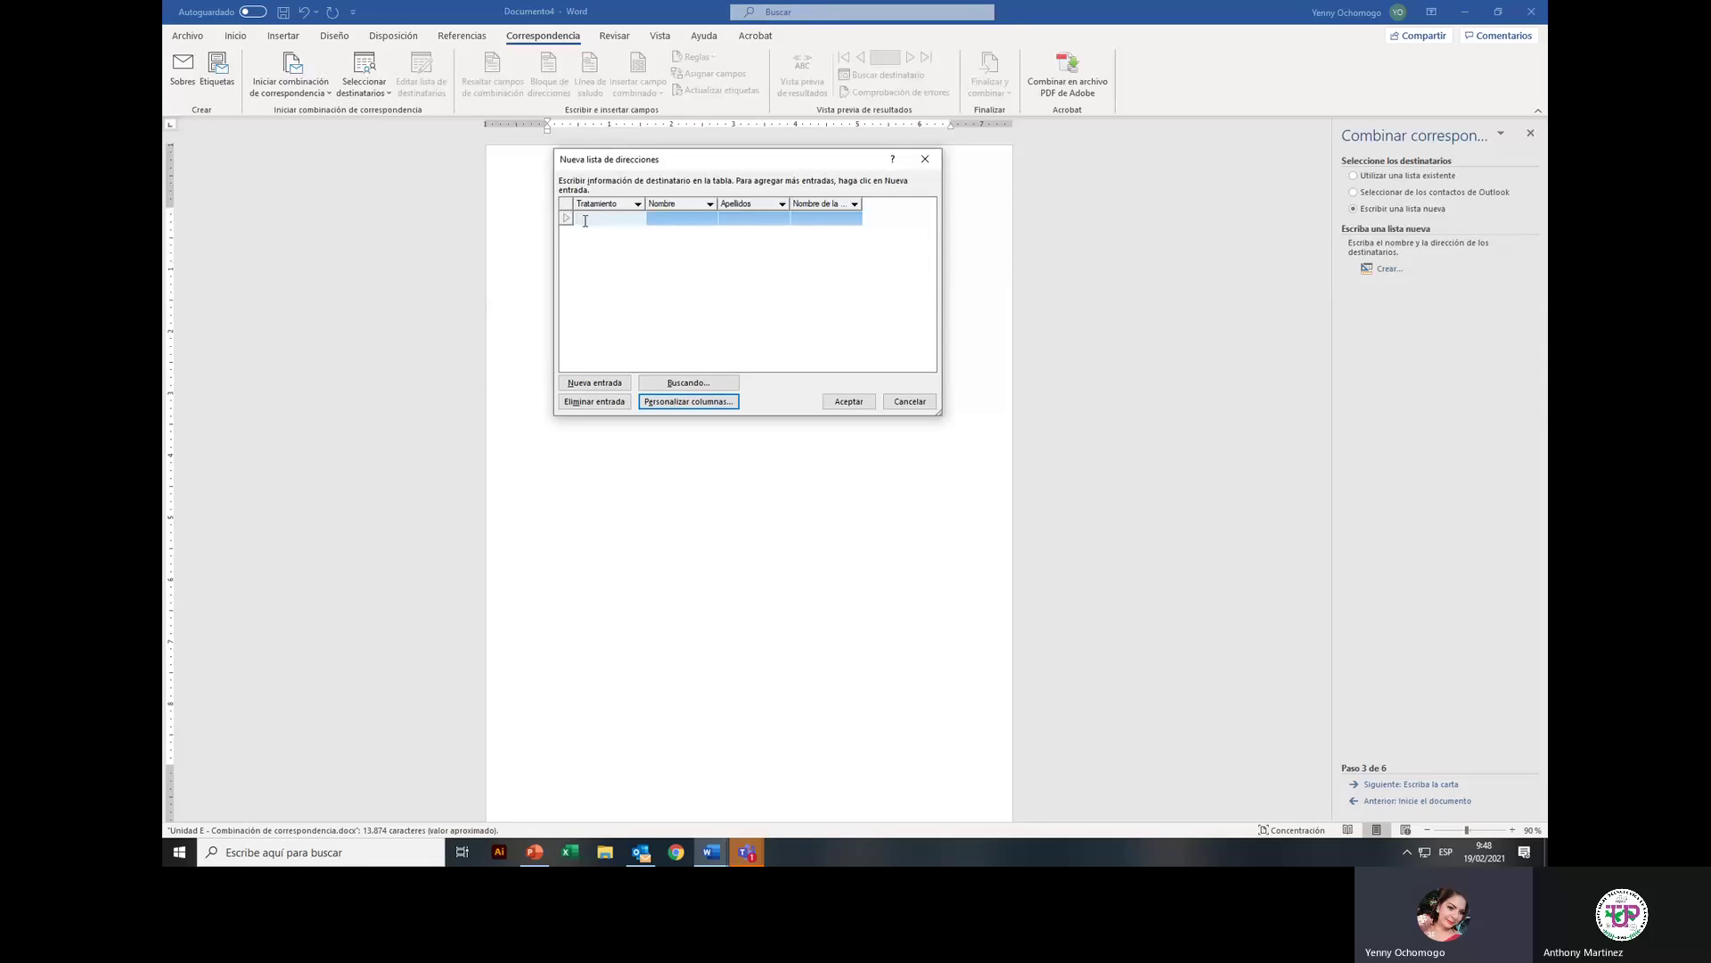
Step: Enter the first recipient: title Licenciado, first name, surname, and organisation ULACIT
{"action": "type", "text": "Licenciado"}
{"action": "key", "text": "Tab"}
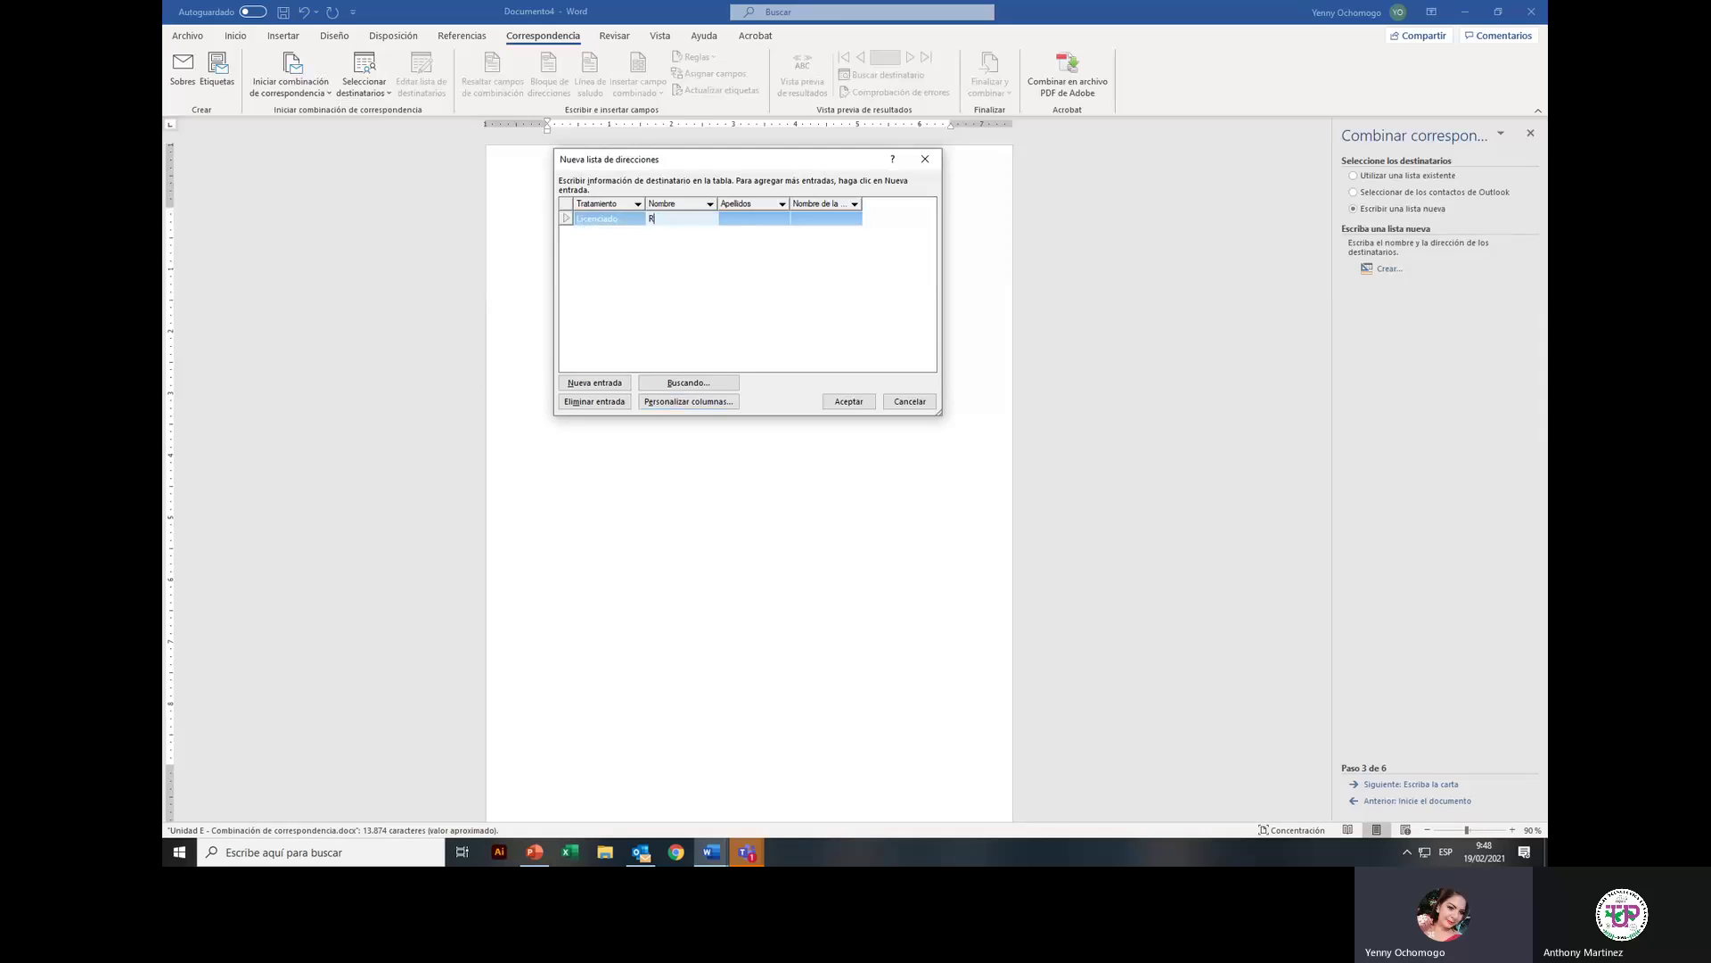
{"action": "key", "text": "Tab"}
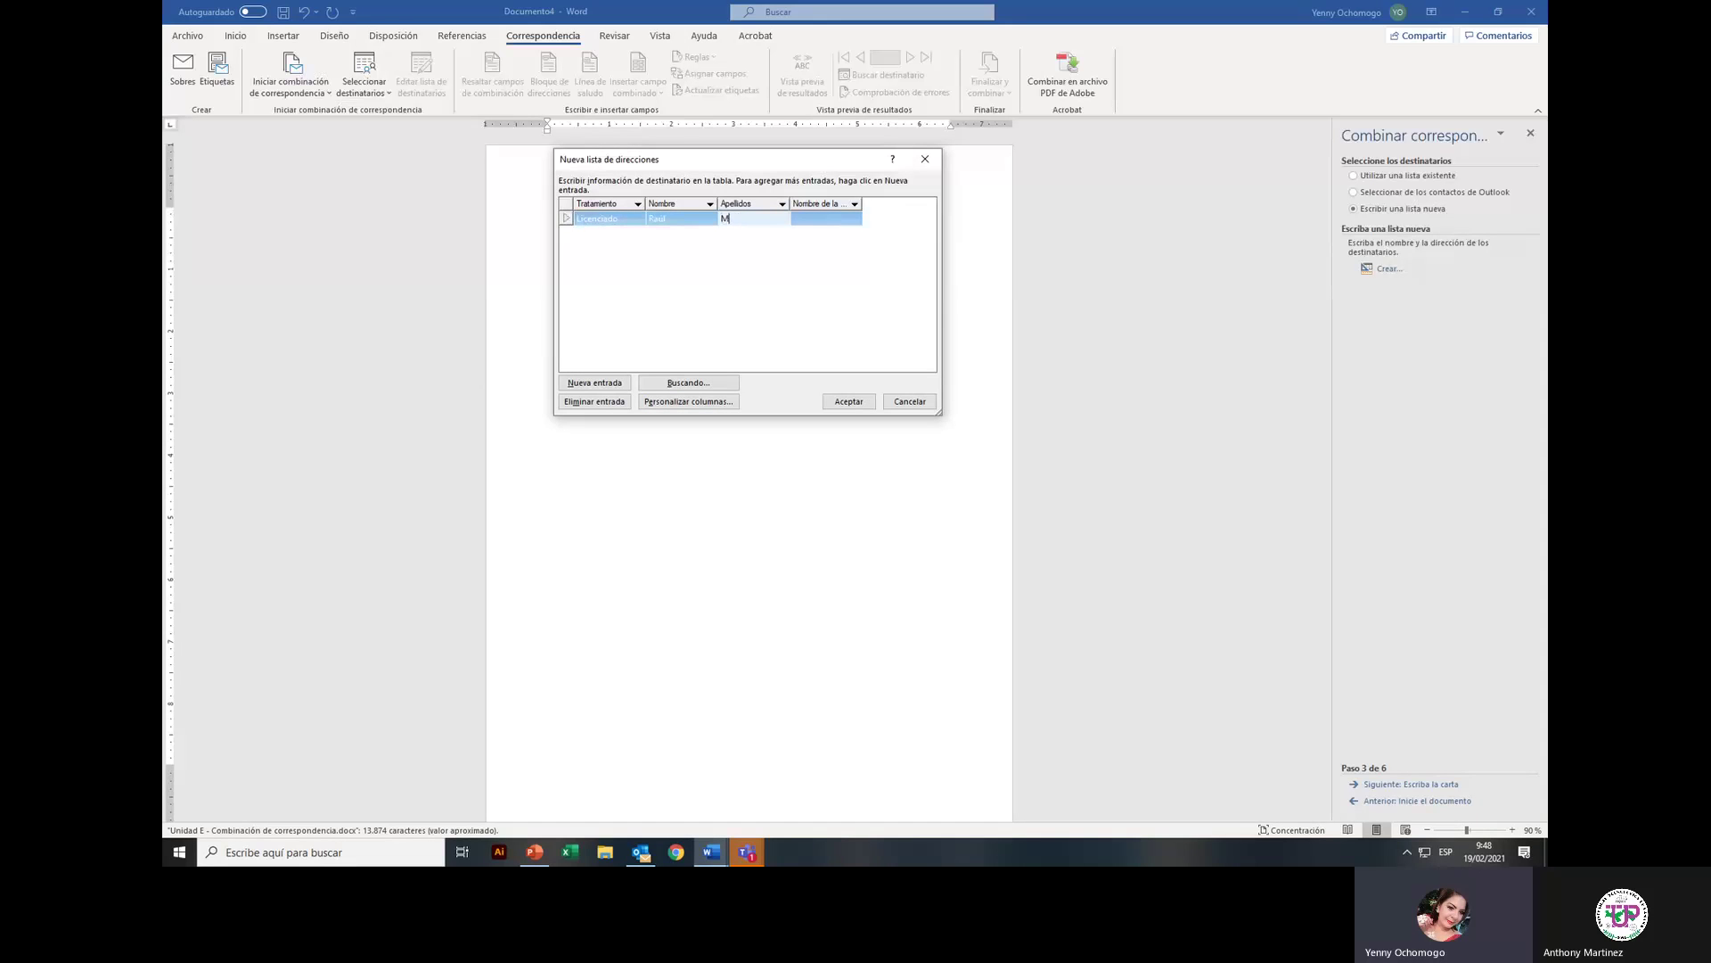
{"action": "left_click", "coordinate": [585, 226]}
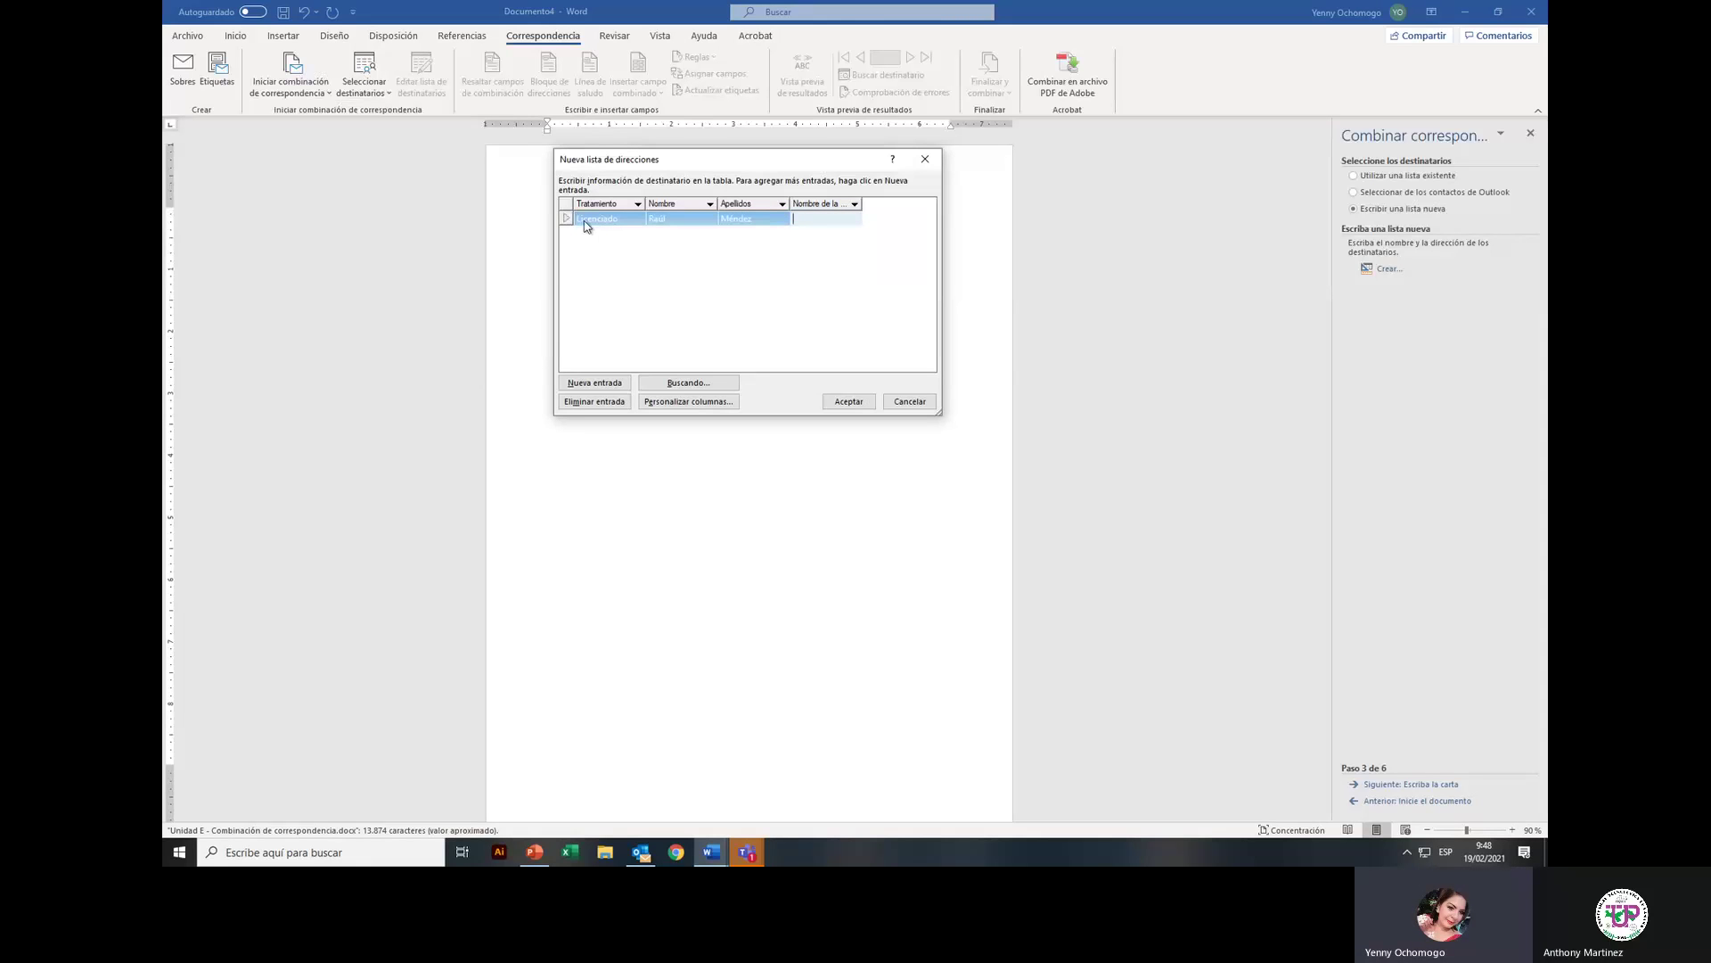
{"action": "type", "text": "ULACIT"}
Step: Add a second recipient: title Ingeniero, first name, surname, and organisation ULATINA
{"action": "left_click", "coordinate": [585, 389]}
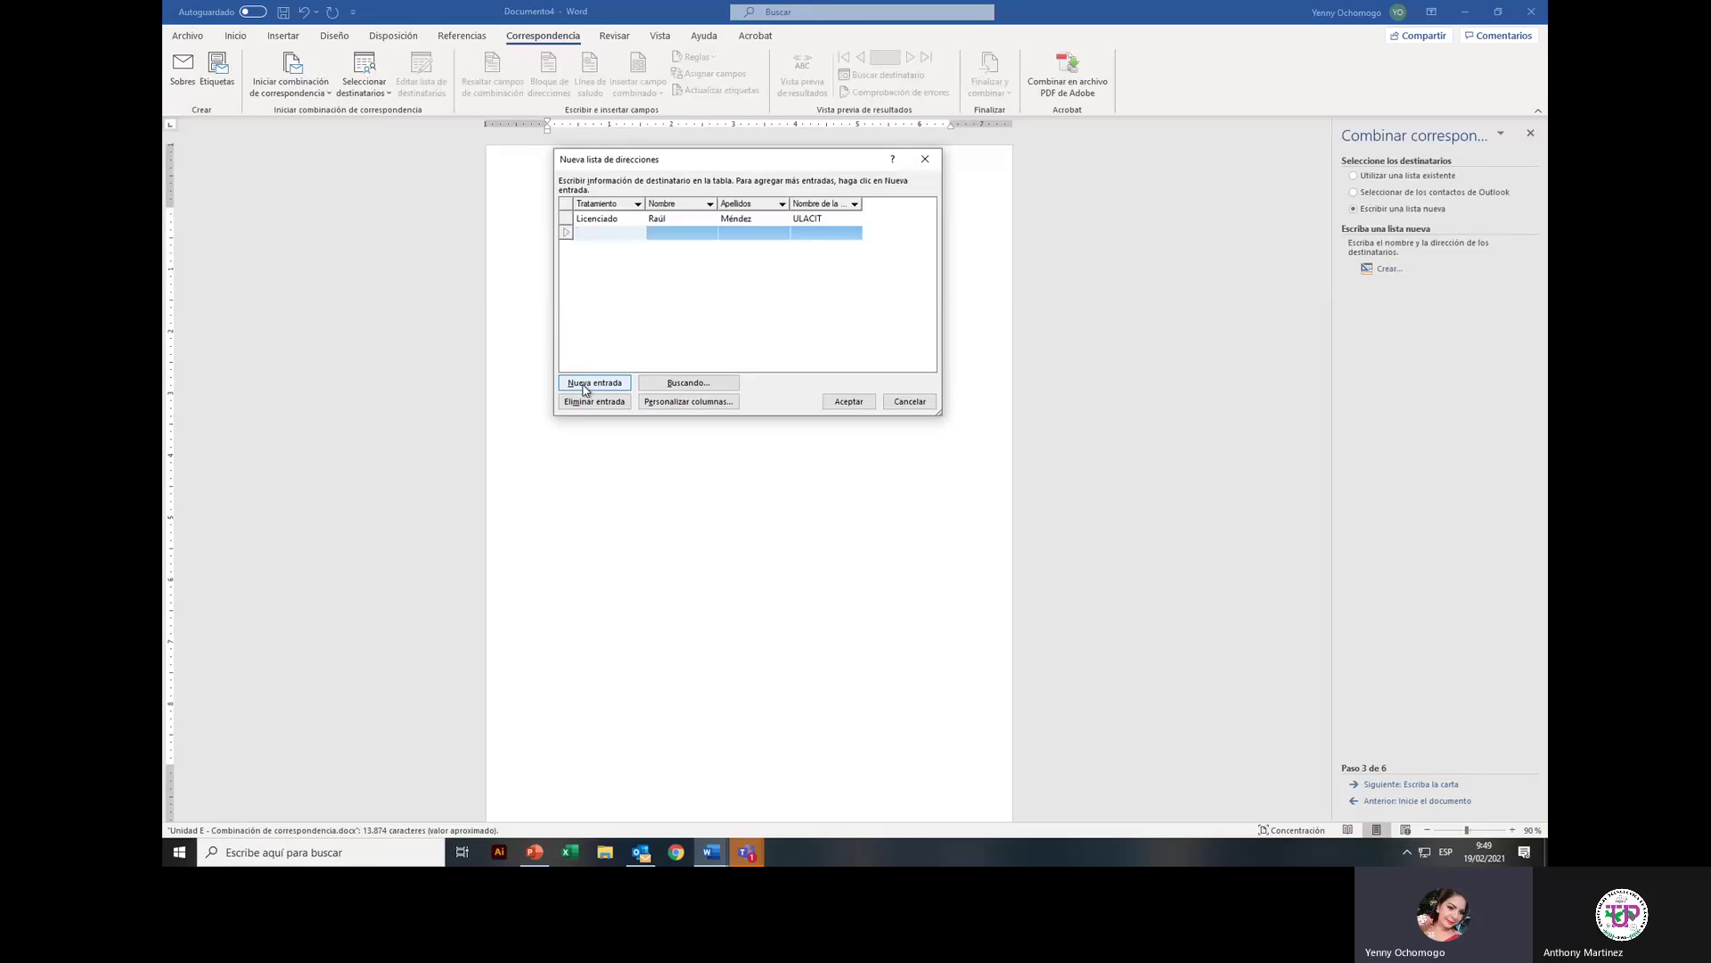
{"action": "type", "text": "Ingeniero"}
{"action": "key", "text": "Tab"}
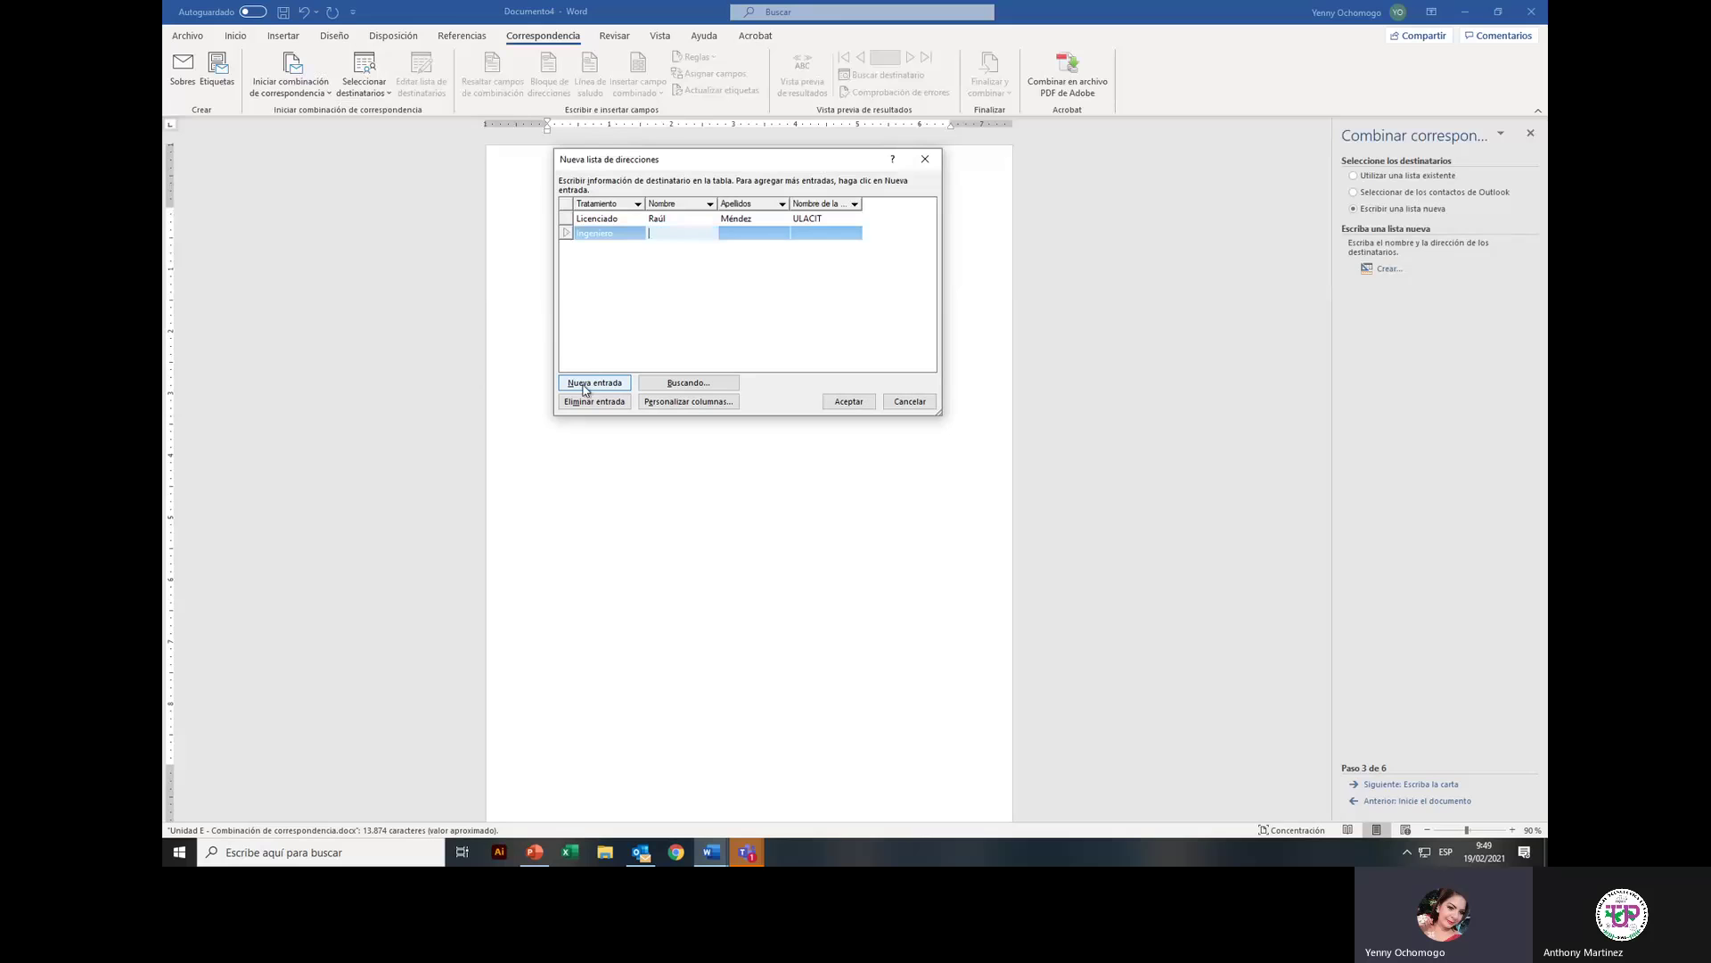
{"action": "key", "text": "Tab"}
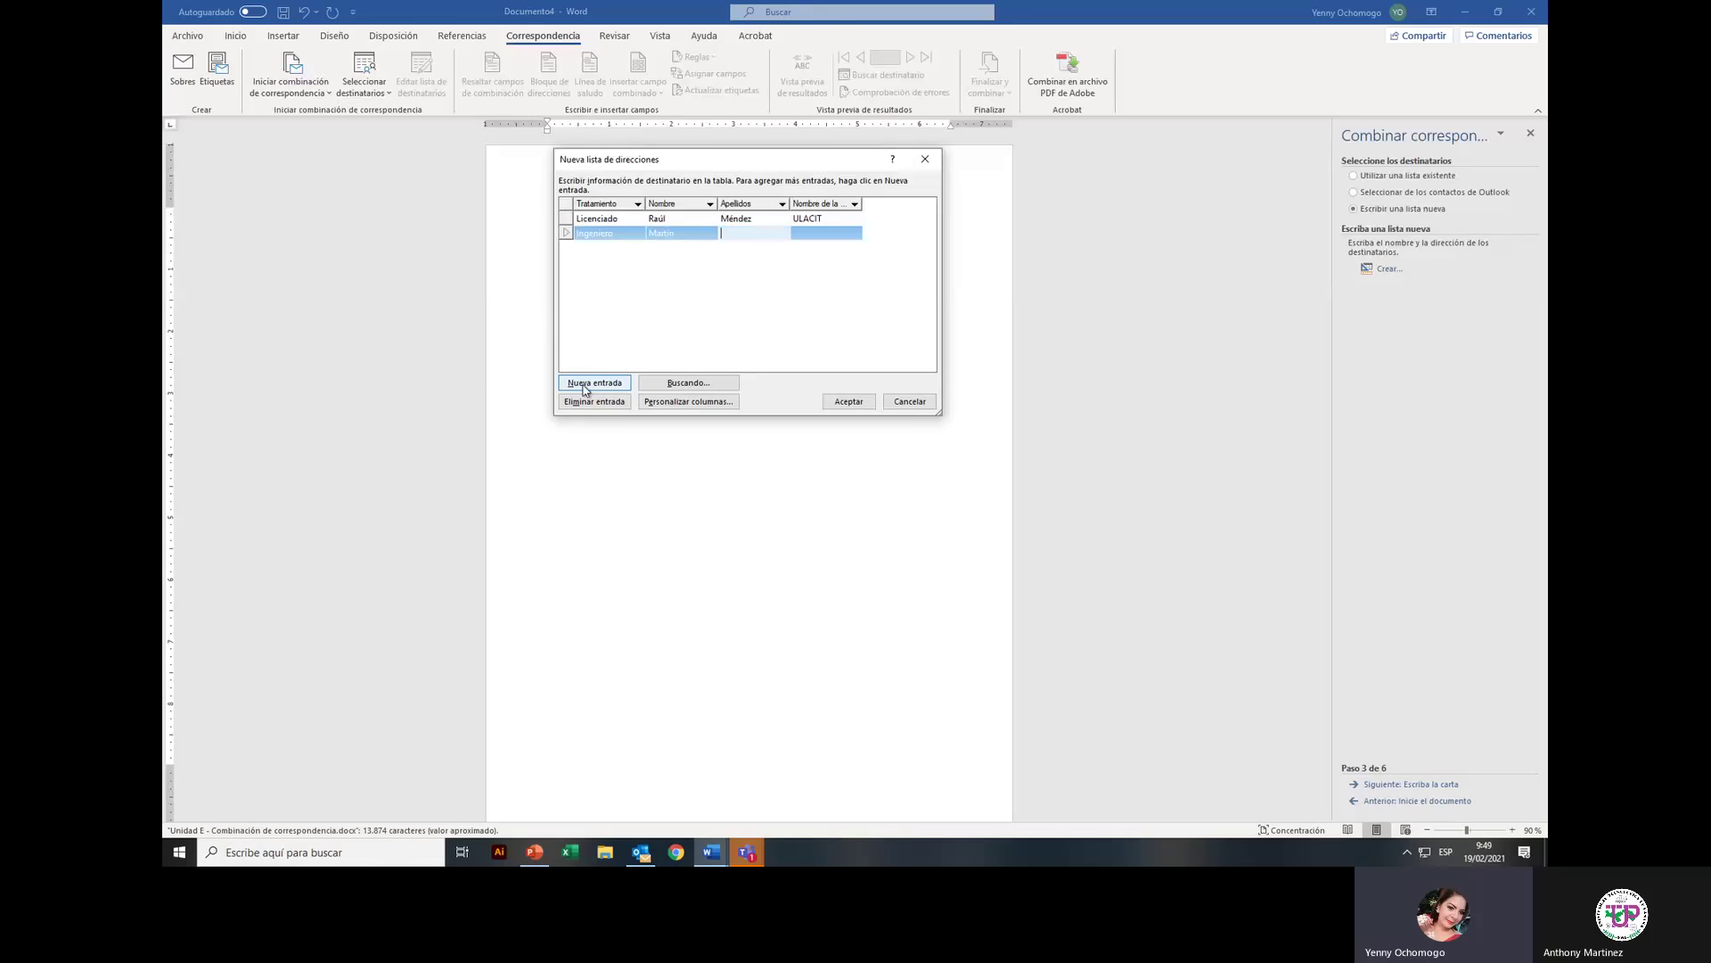
{"action": "key", "text": "Tab"}
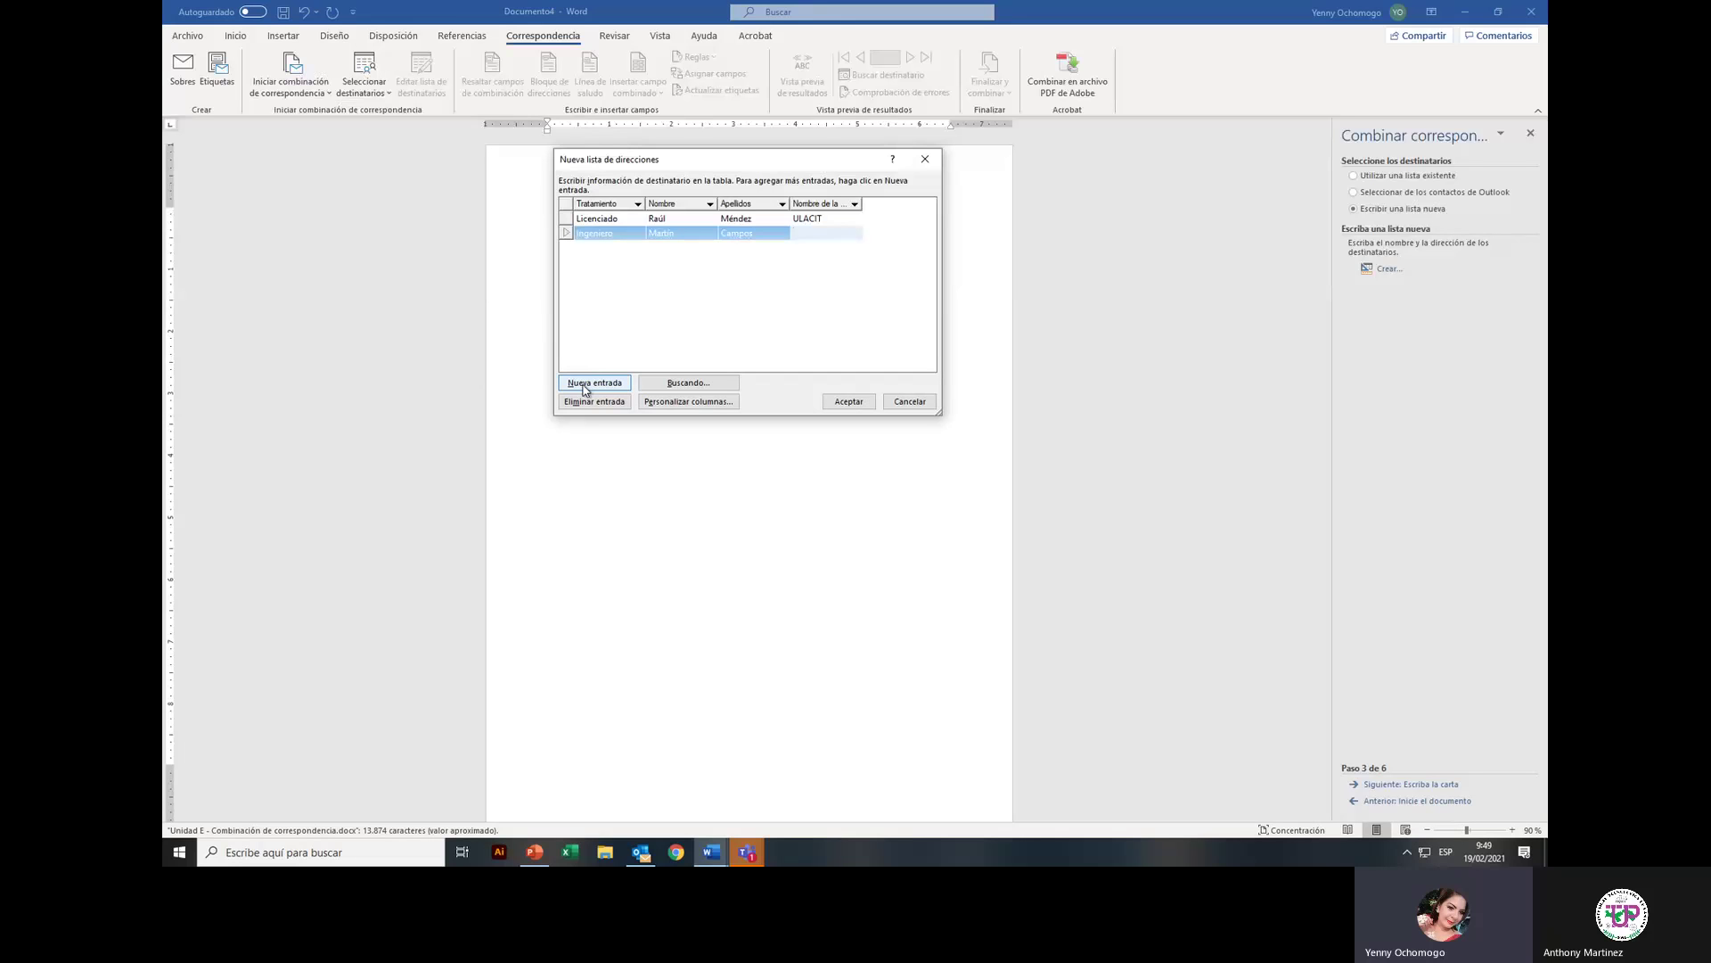
{"action": "type", "text": "ULATINA"}
Step: Add a third recipient: title Doctora, first name, surname, and organisation Universidad de Panama
{"action": "left_click", "coordinate": [572, 384]}
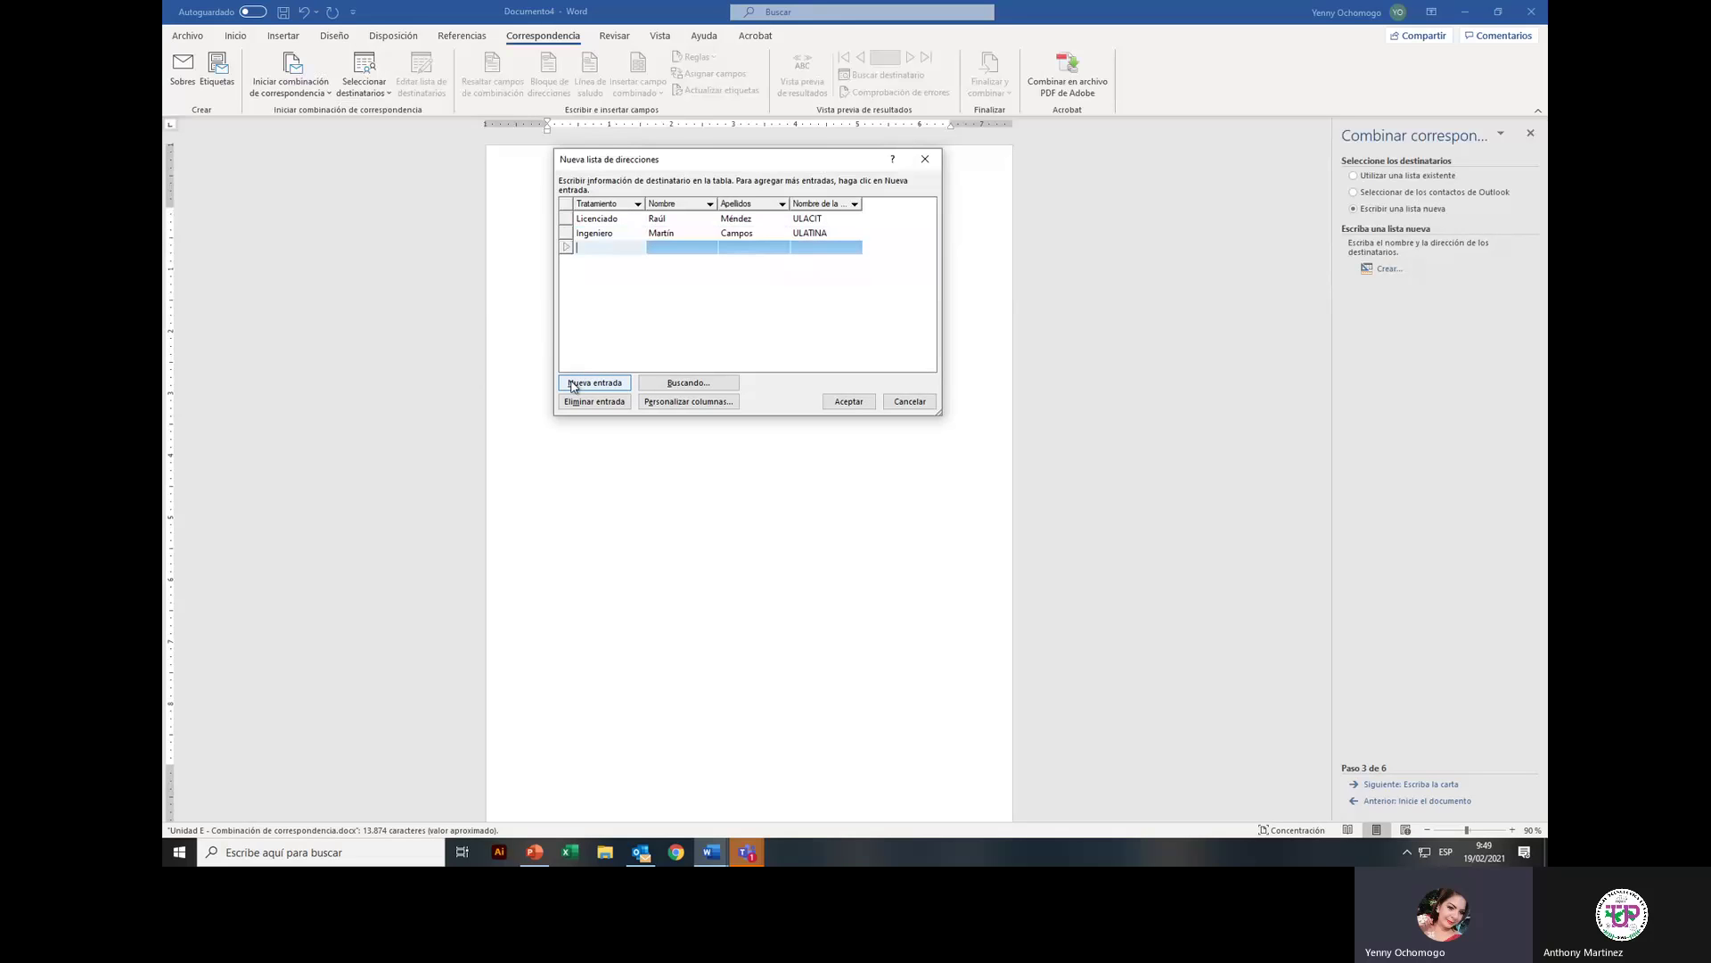
{"action": "type", "text": "Doctor"}
{"action": "key", "text": "Tab"}
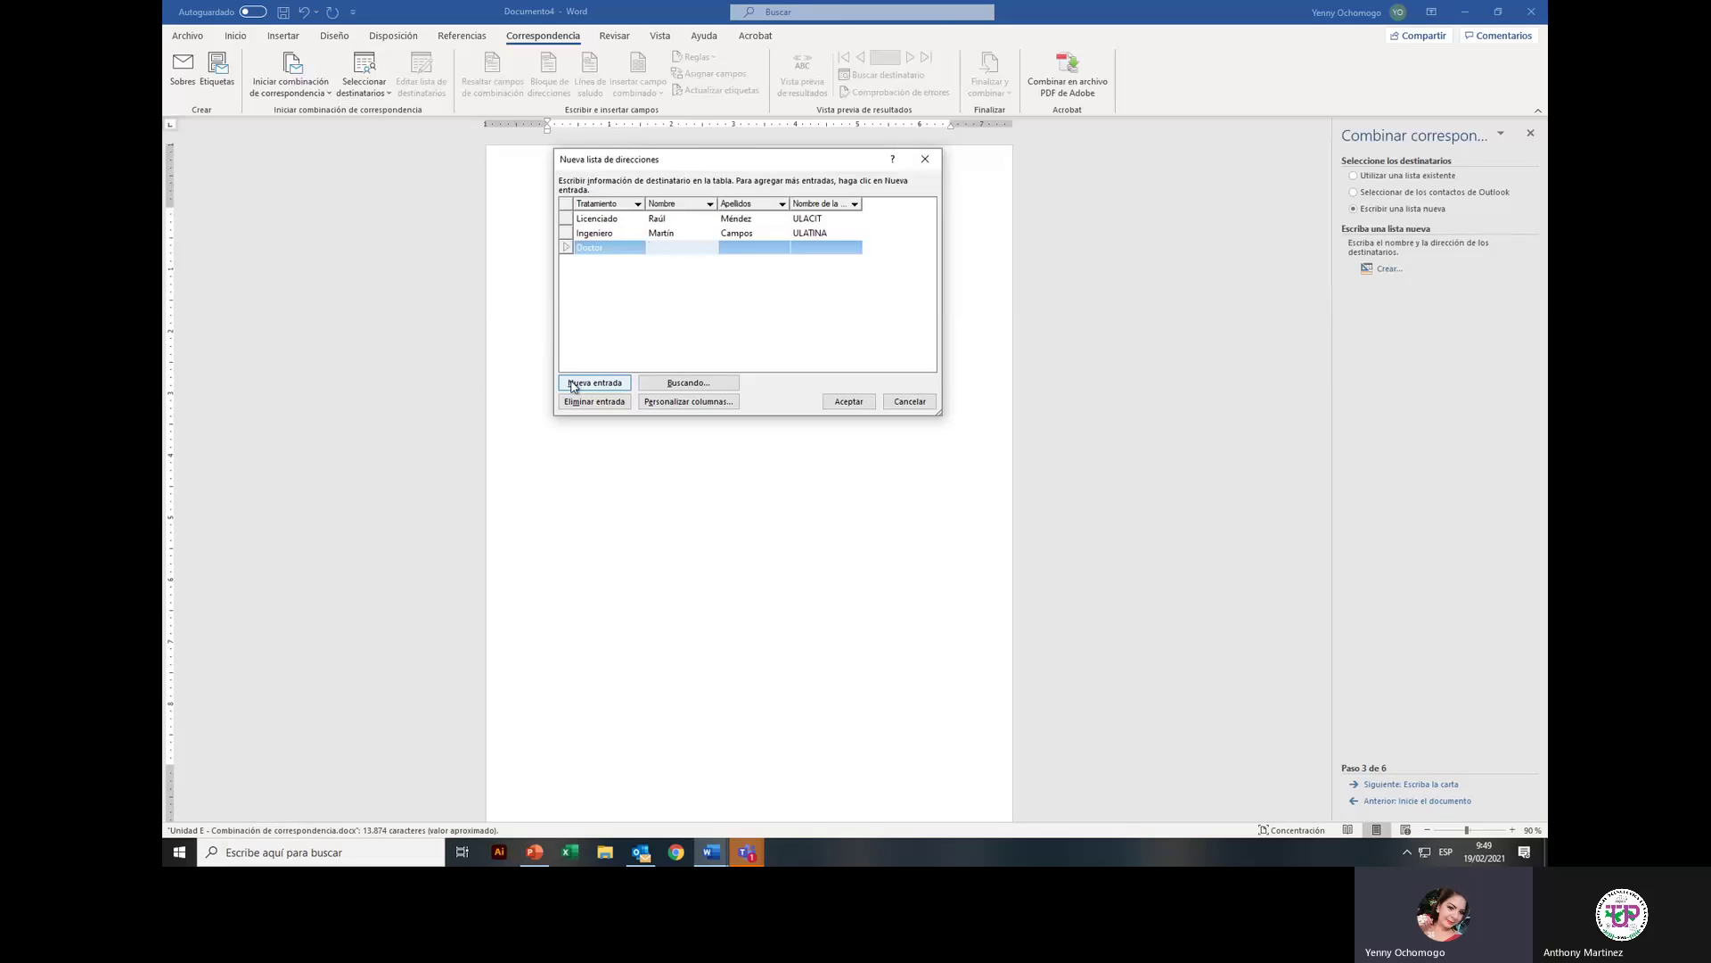
{"action": "left_click", "coordinate": [623, 247]}
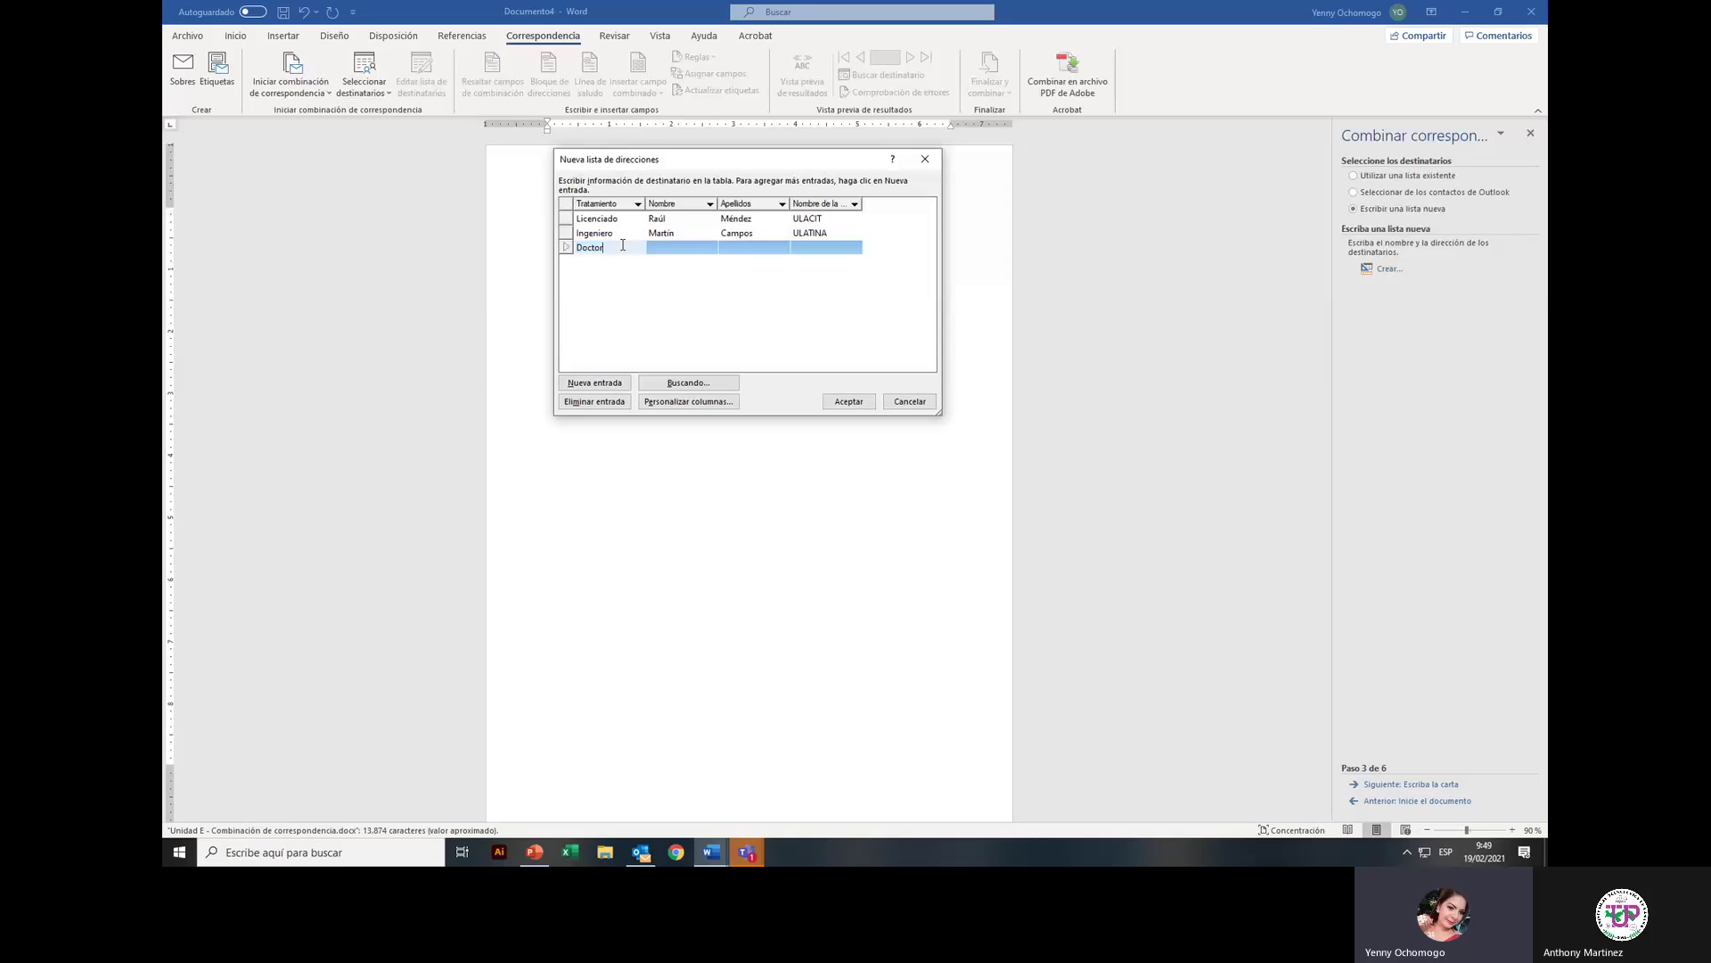
{"action": "type", "text": "a"}
{"action": "left_click", "coordinate": [659, 250]}
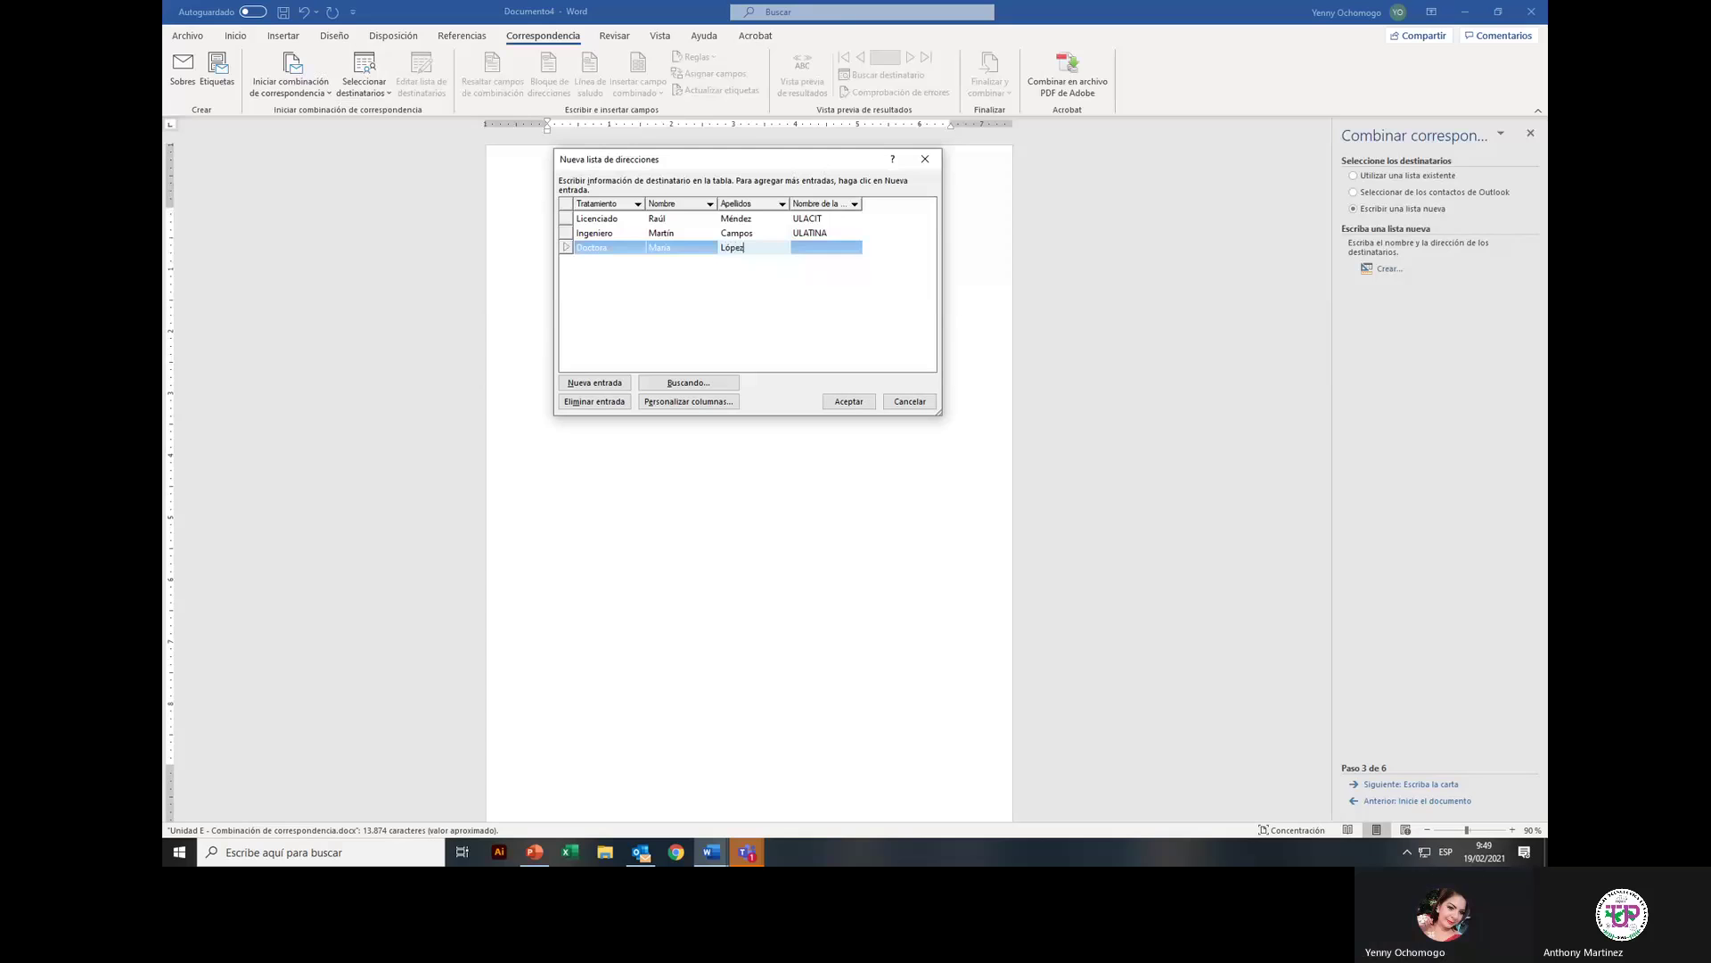
{"action": "key", "text": "Tab"}
{"action": "type", "text": "U"}
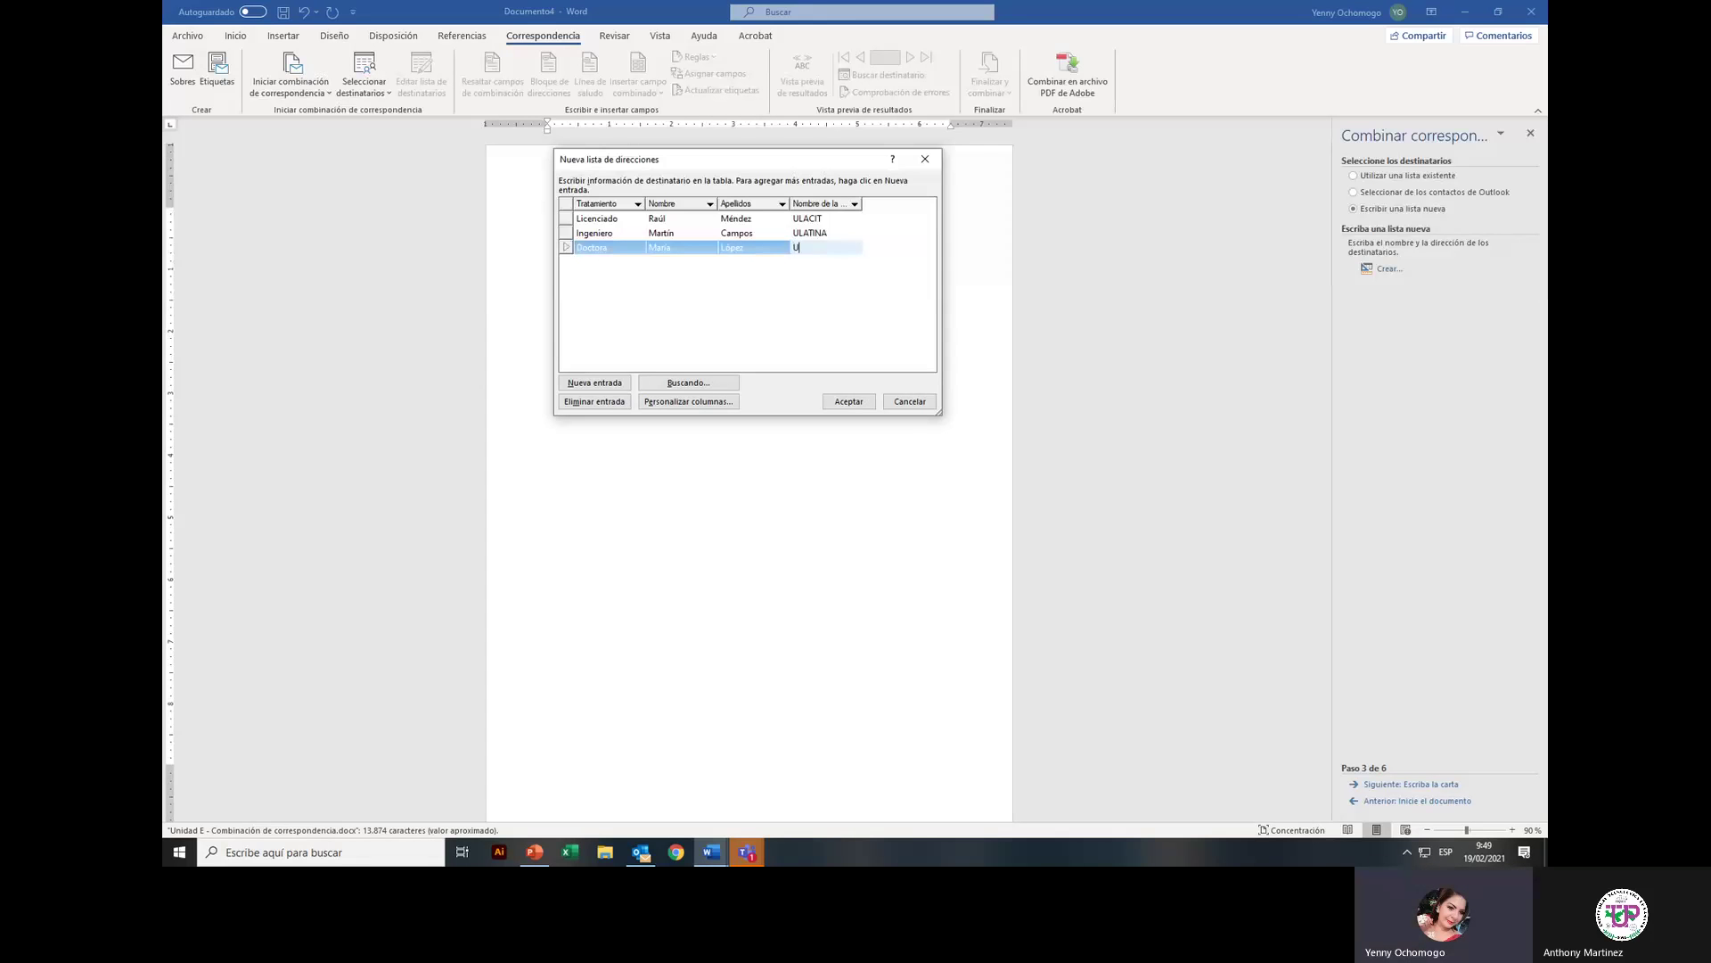
{"action": "type", "text": "niversidad de Panama"}
Step: Add a fourth recipient: title Magister, first name, surname, and organisation UDELAS
{"action": "left_click", "coordinate": [592, 383]}
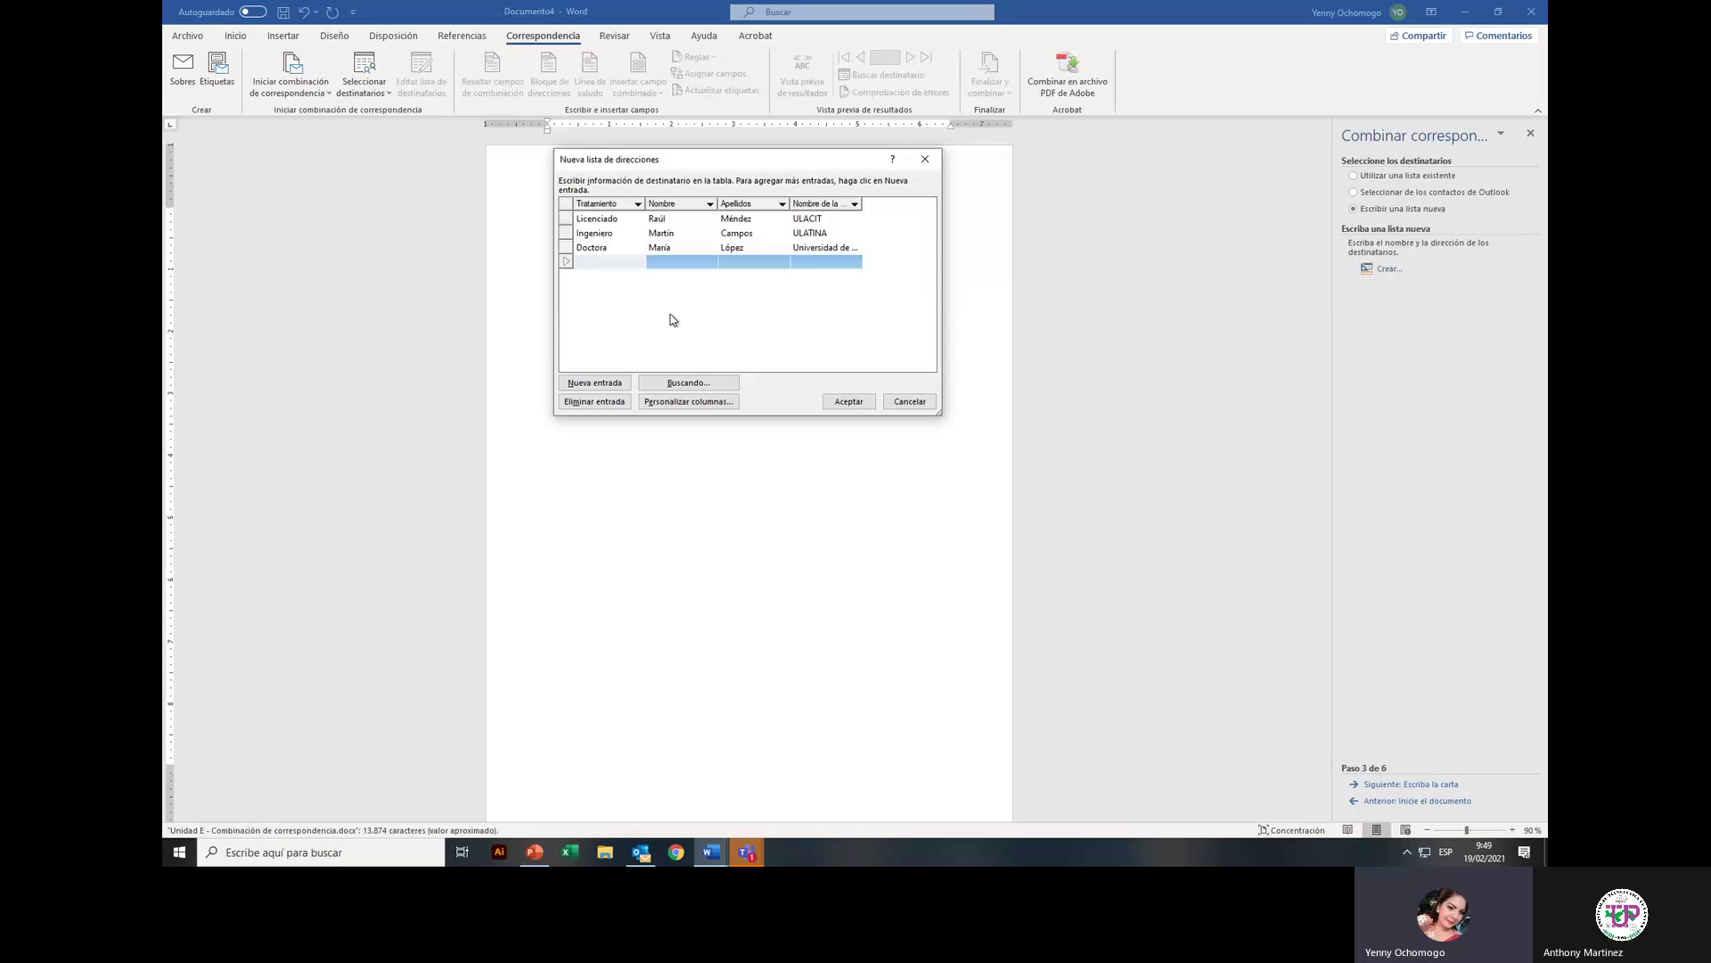
{"action": "type", "text": "Magui"}
{"action": "key", "text": "BackSpace"}
{"action": "type", "text": "ister"}
{"action": "key", "text": "Tab"}
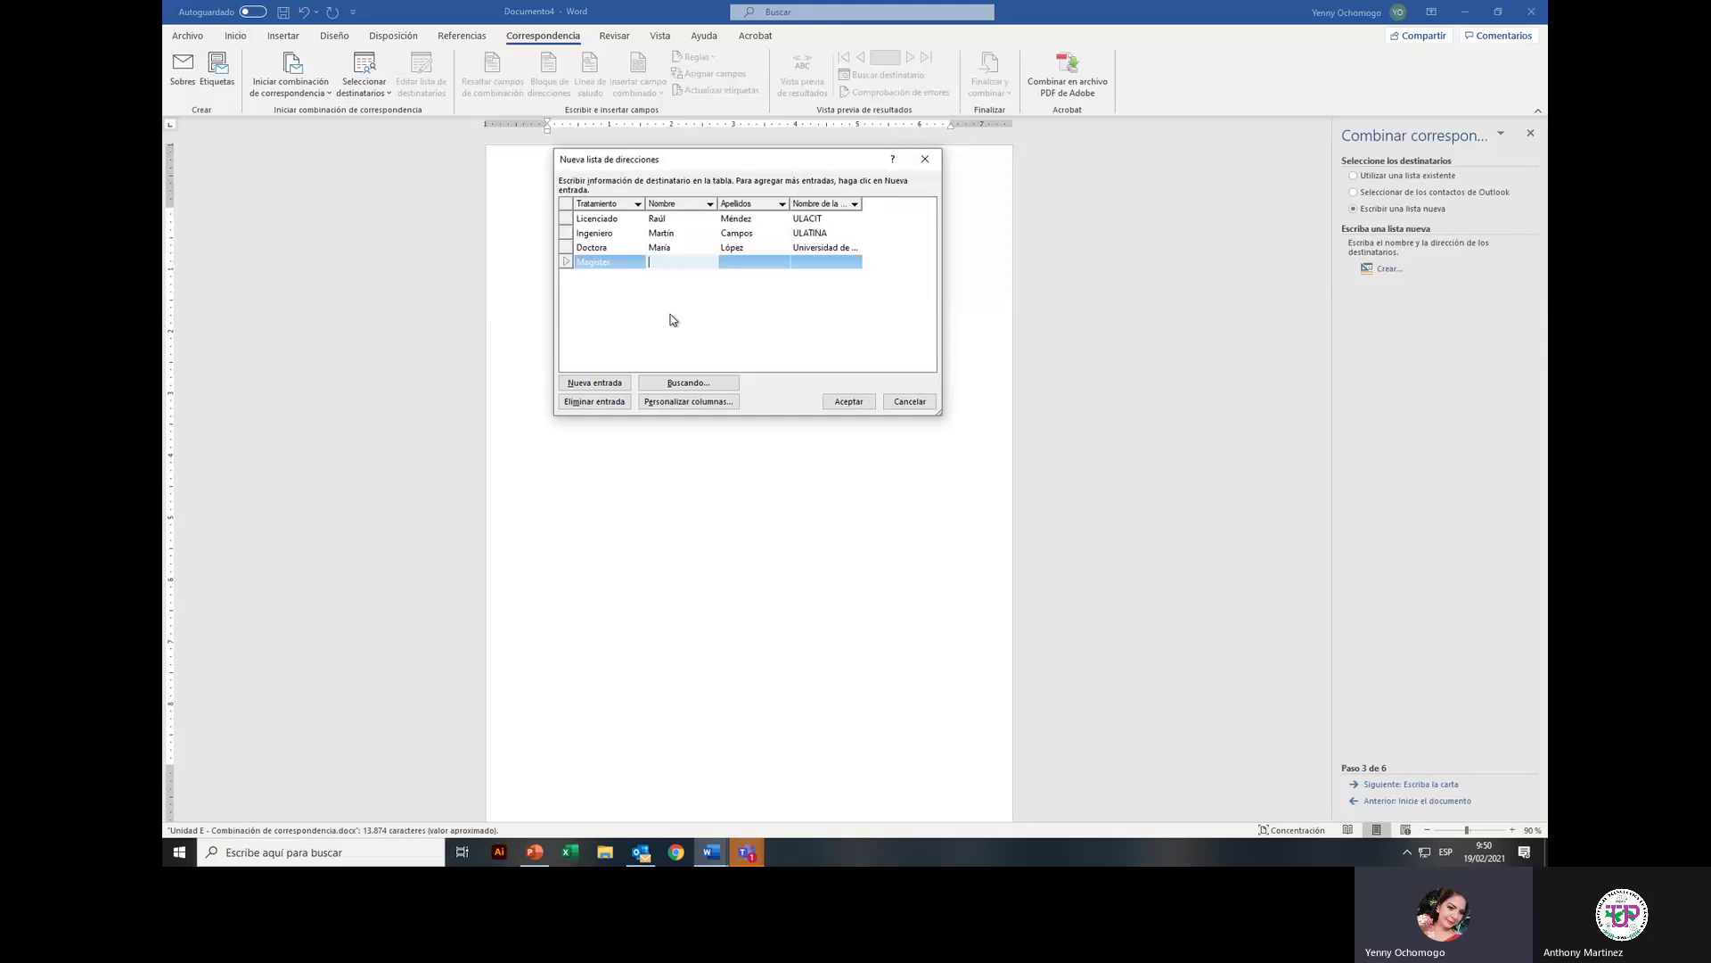
{"action": "key", "text": "Tab"}
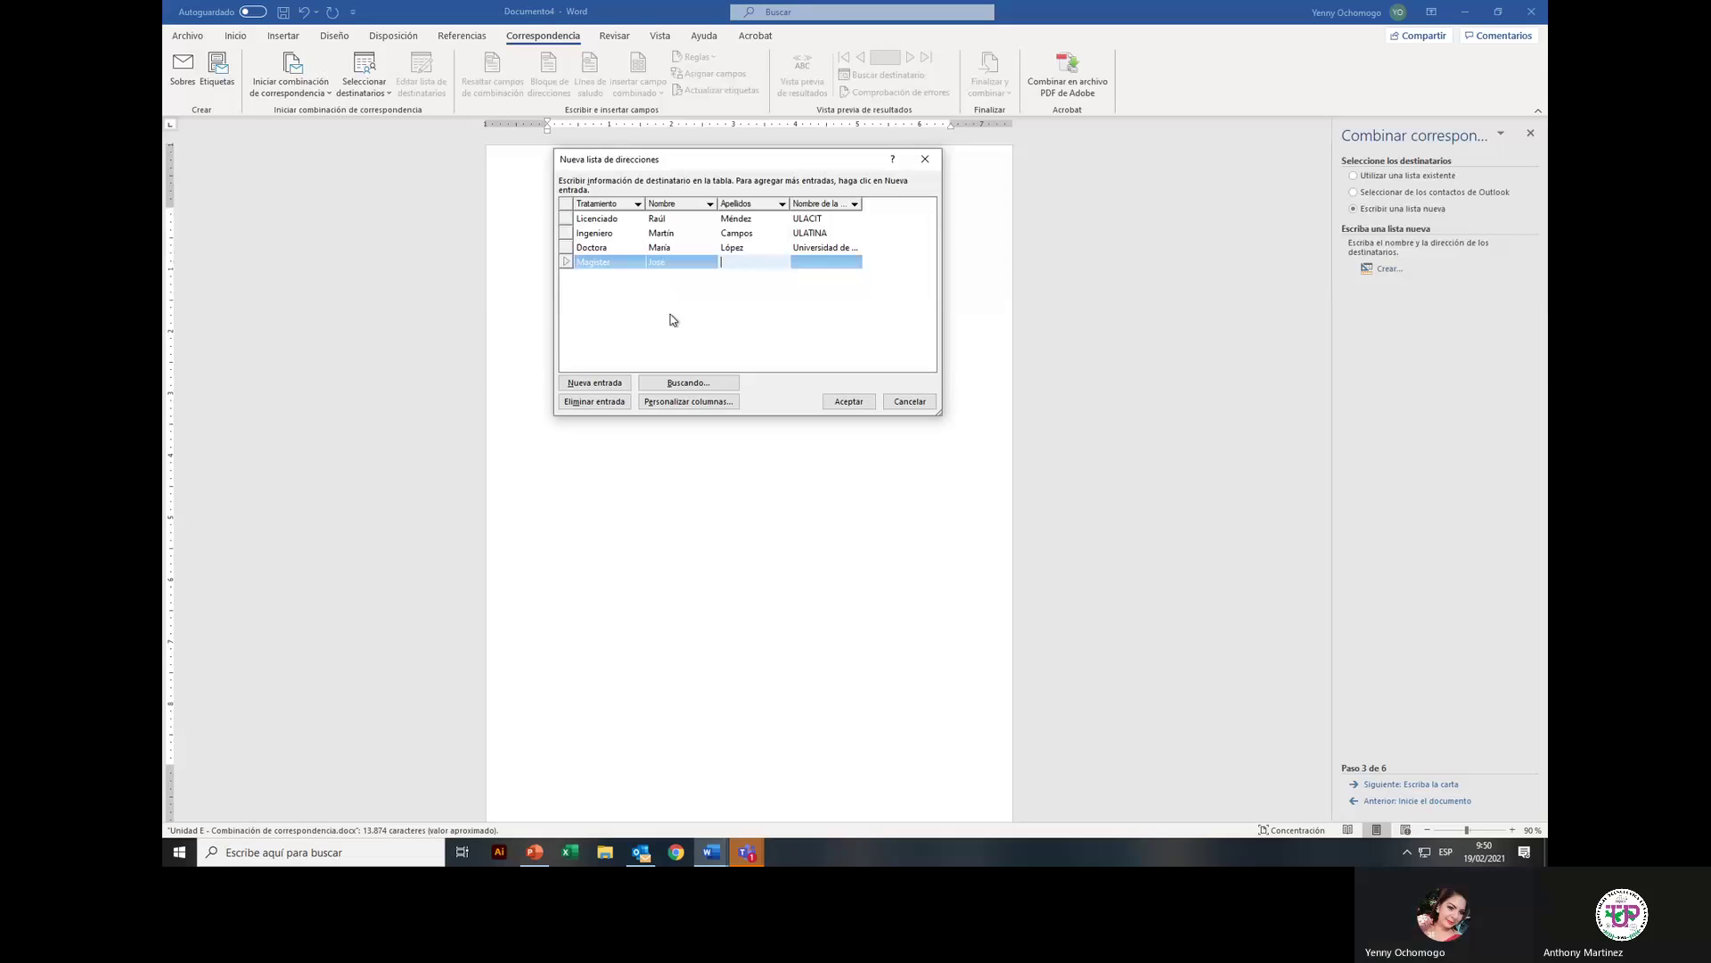
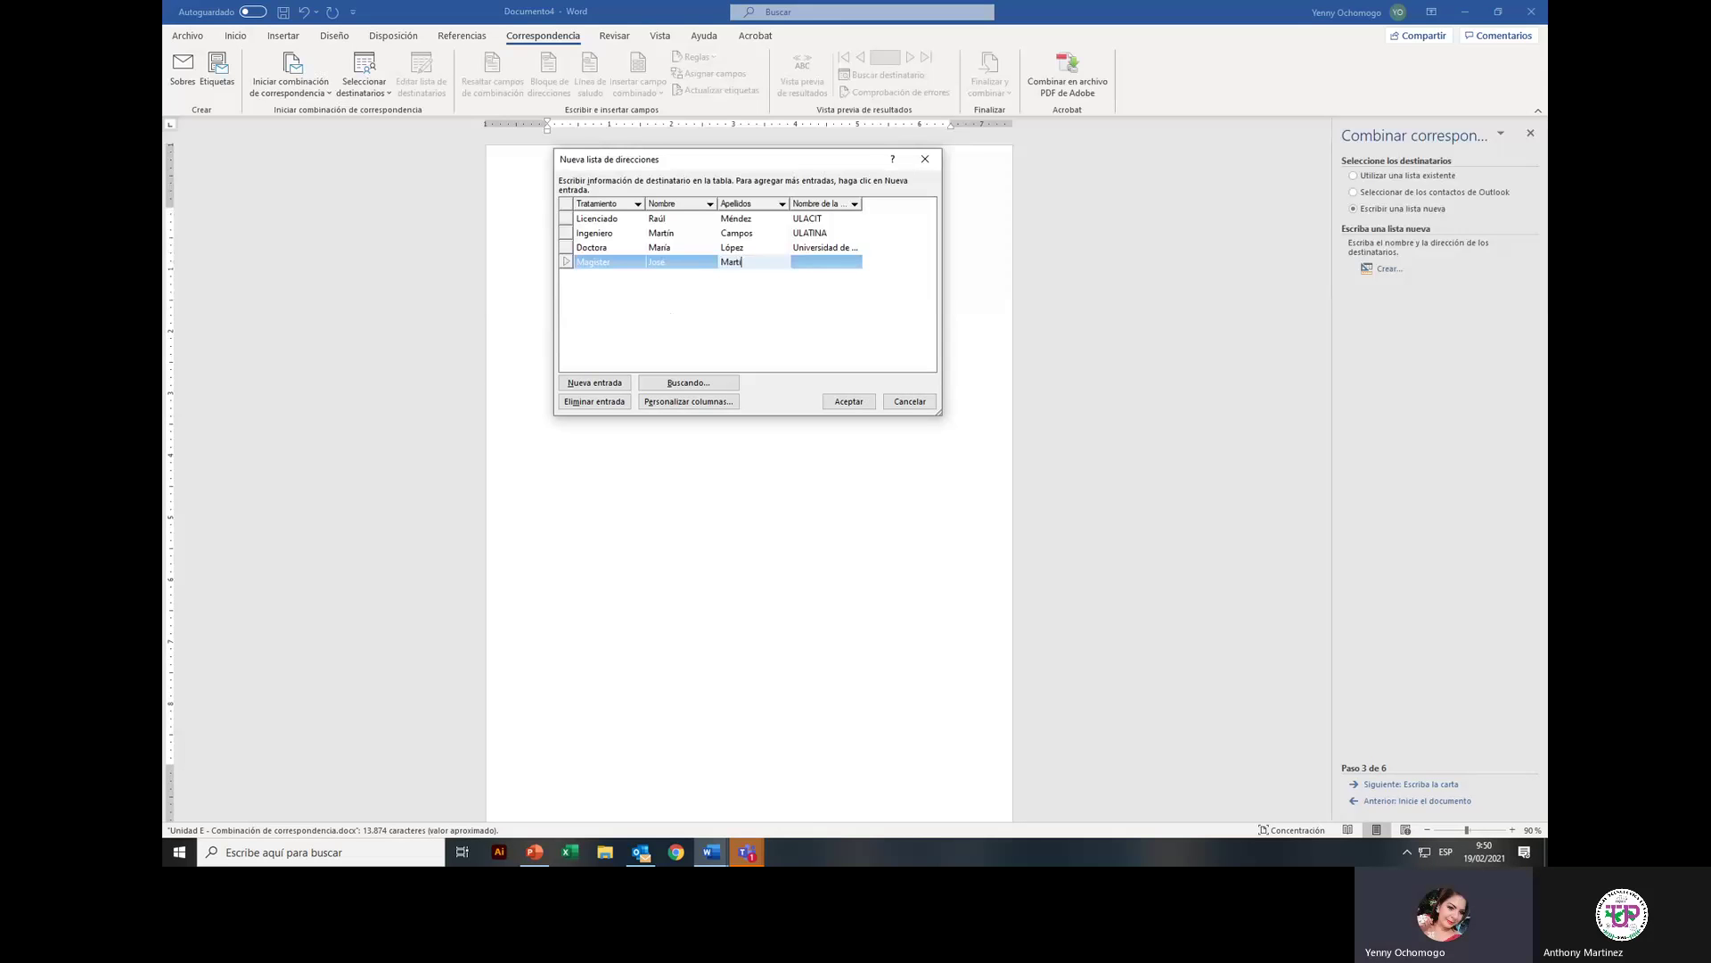
{"action": "key", "text": "Tab"}
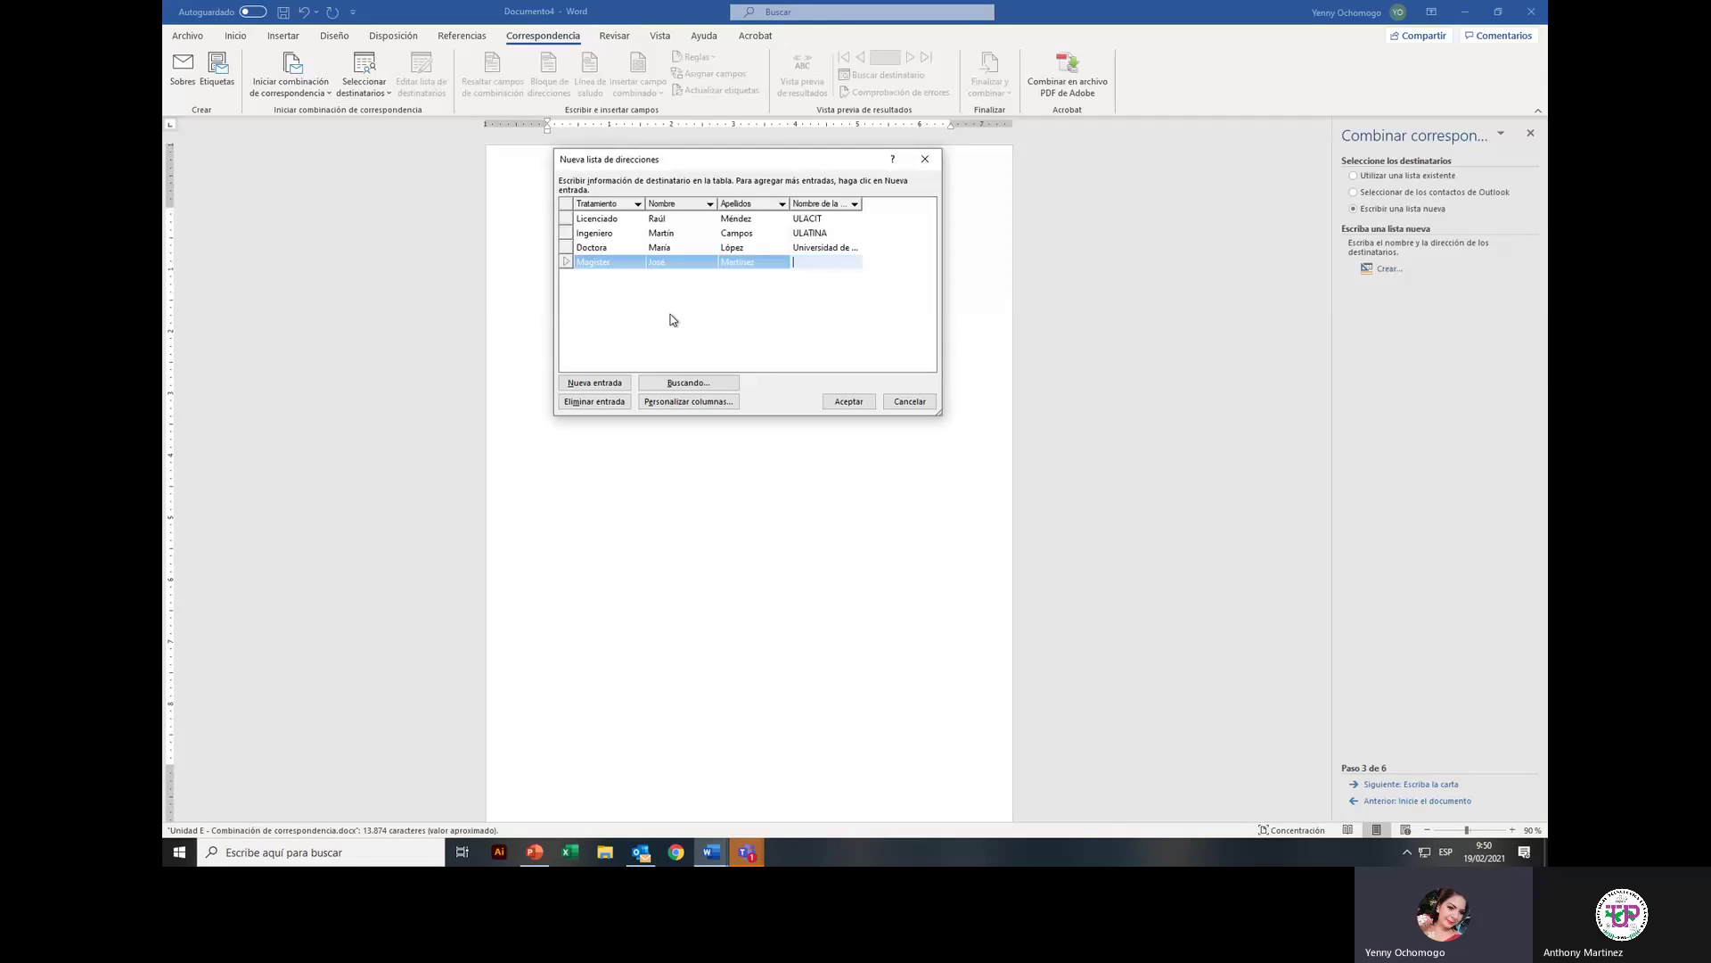
{"action": "type", "text": "UDELAS"}
Step: Save the address list as 'autoridades de universidades' in the Word folder
{"action": "left_click", "coordinate": [847, 403]}
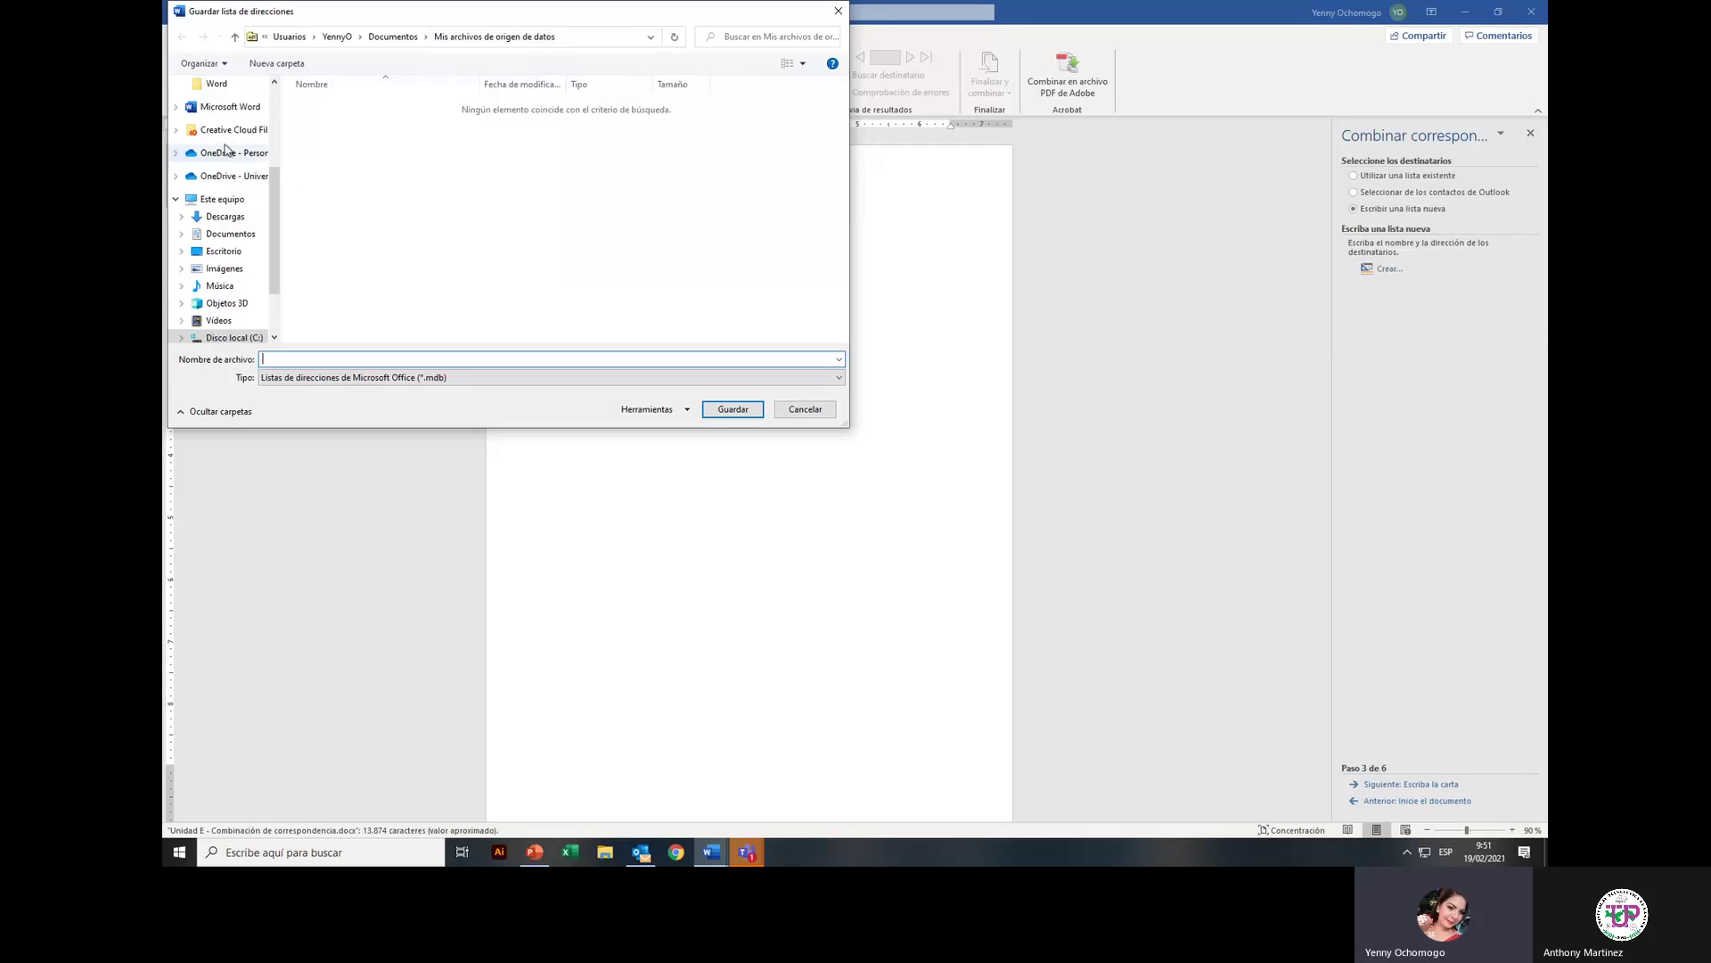
{"action": "left_click", "coordinate": [216, 83]}
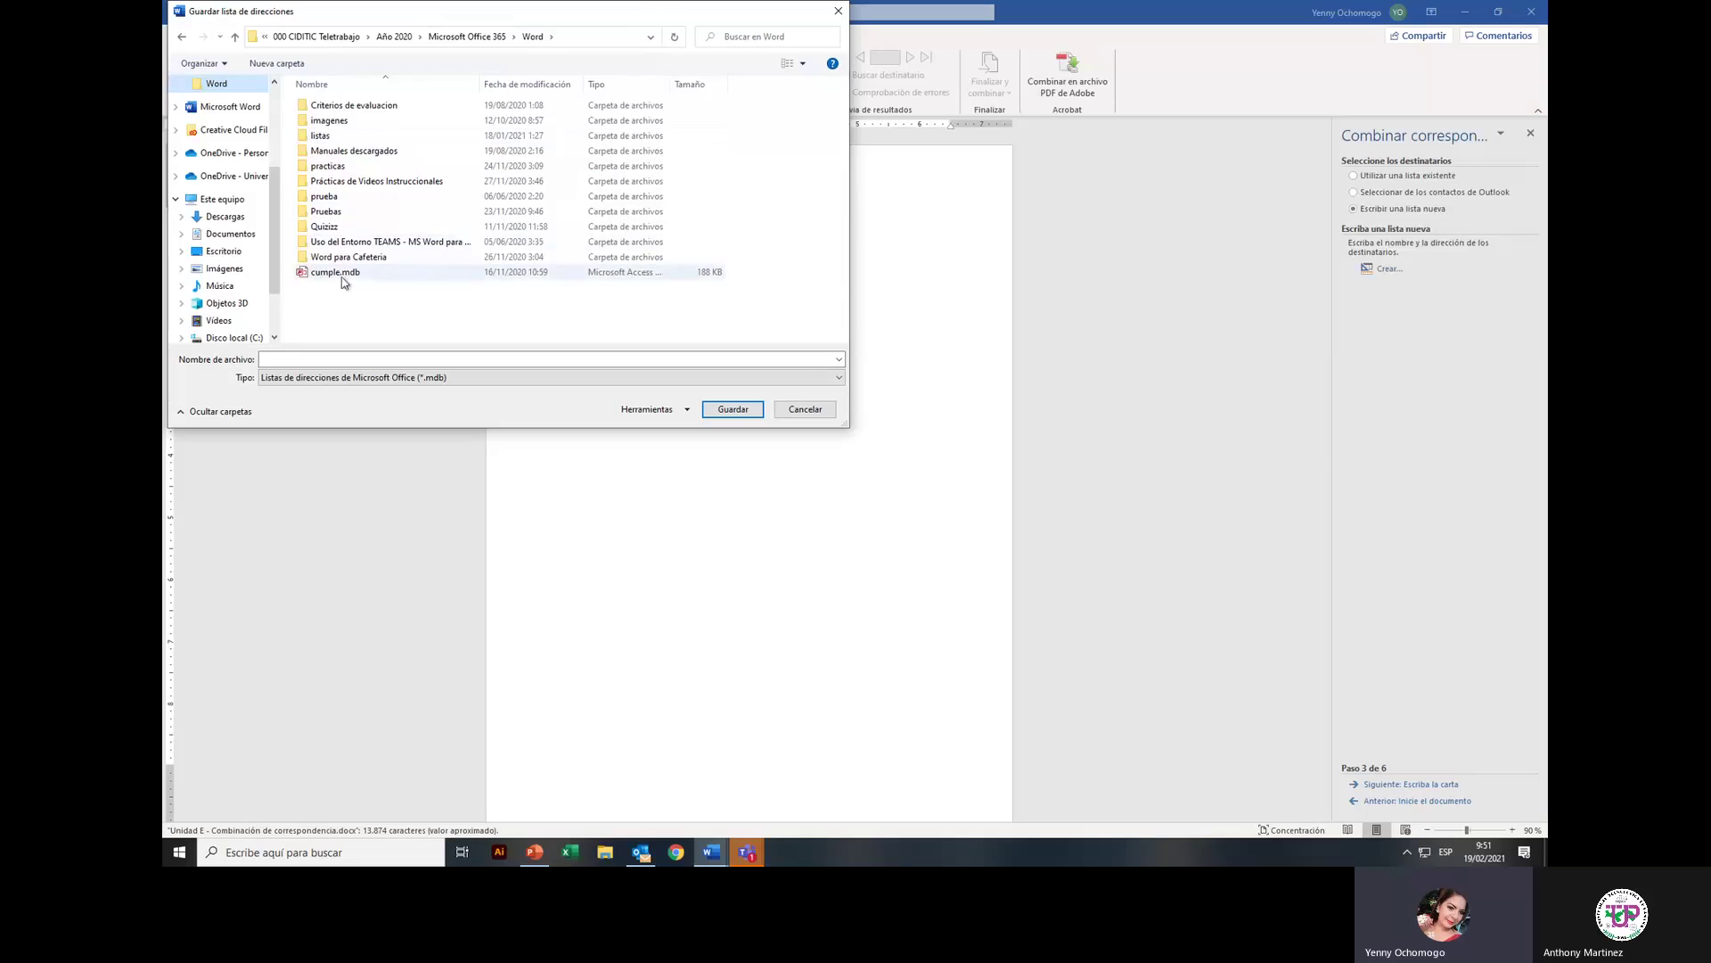
{"action": "left_click", "coordinate": [337, 357]}
{"action": "type", "text": "auto"}
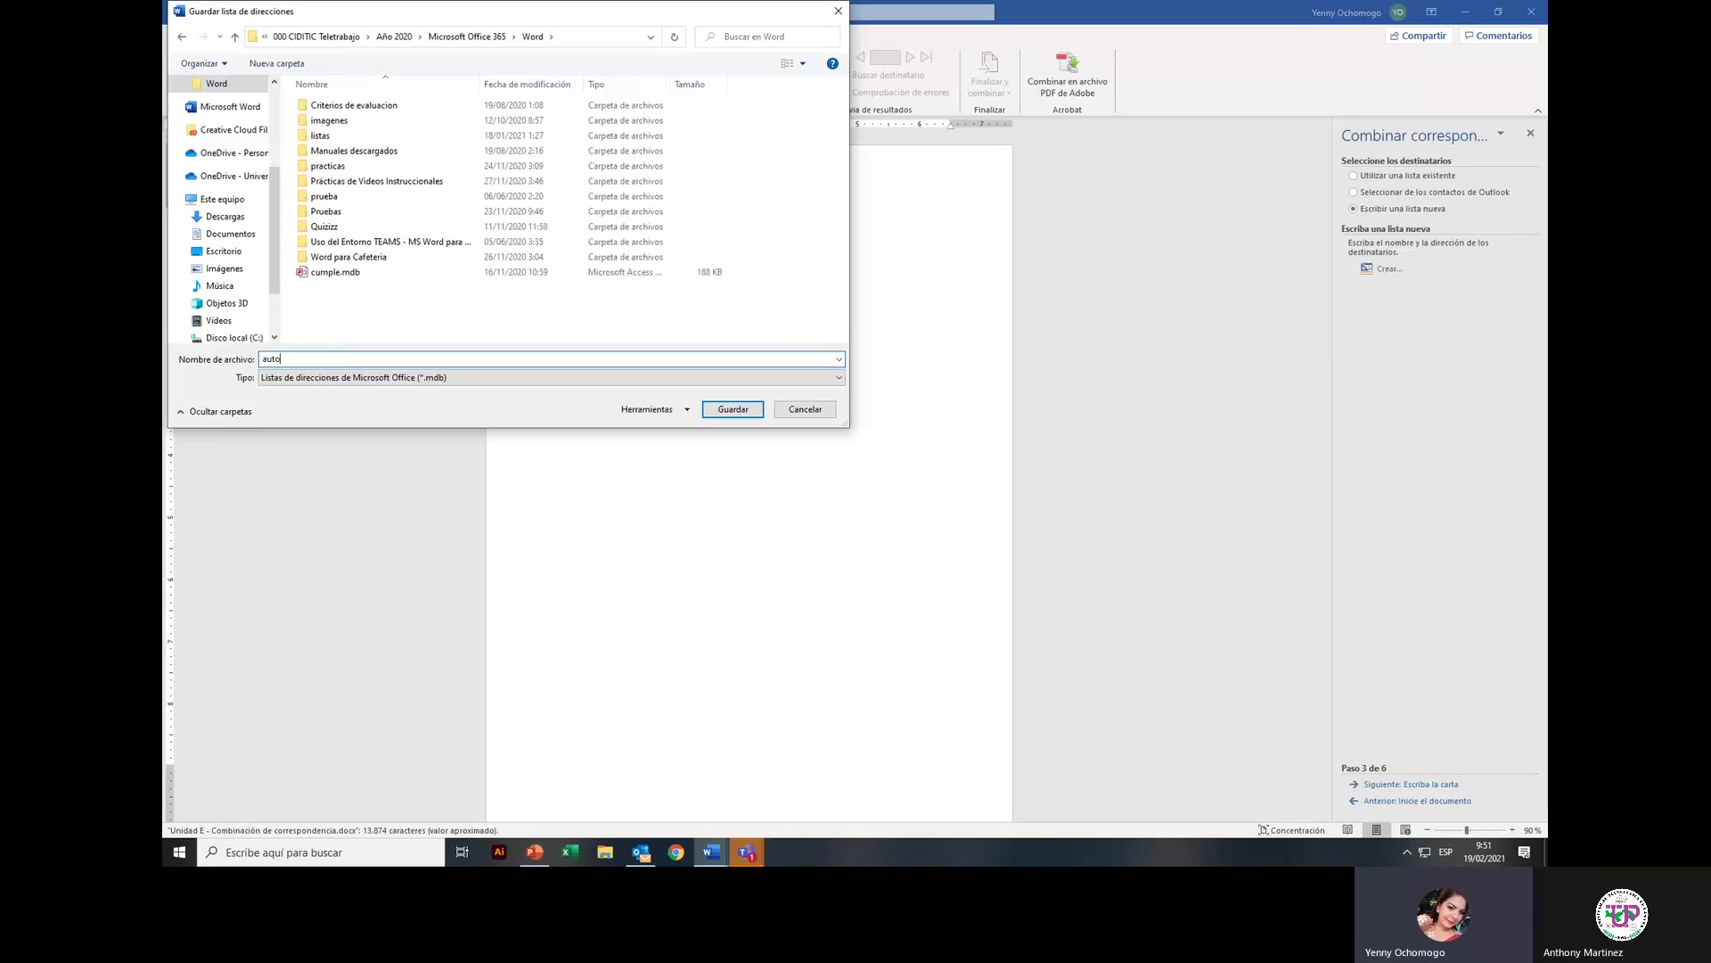
{"action": "type", "text": "ridad "}
{"action": "type", "text": "s de universidades"}
{"action": "key", "text": "Tab"}
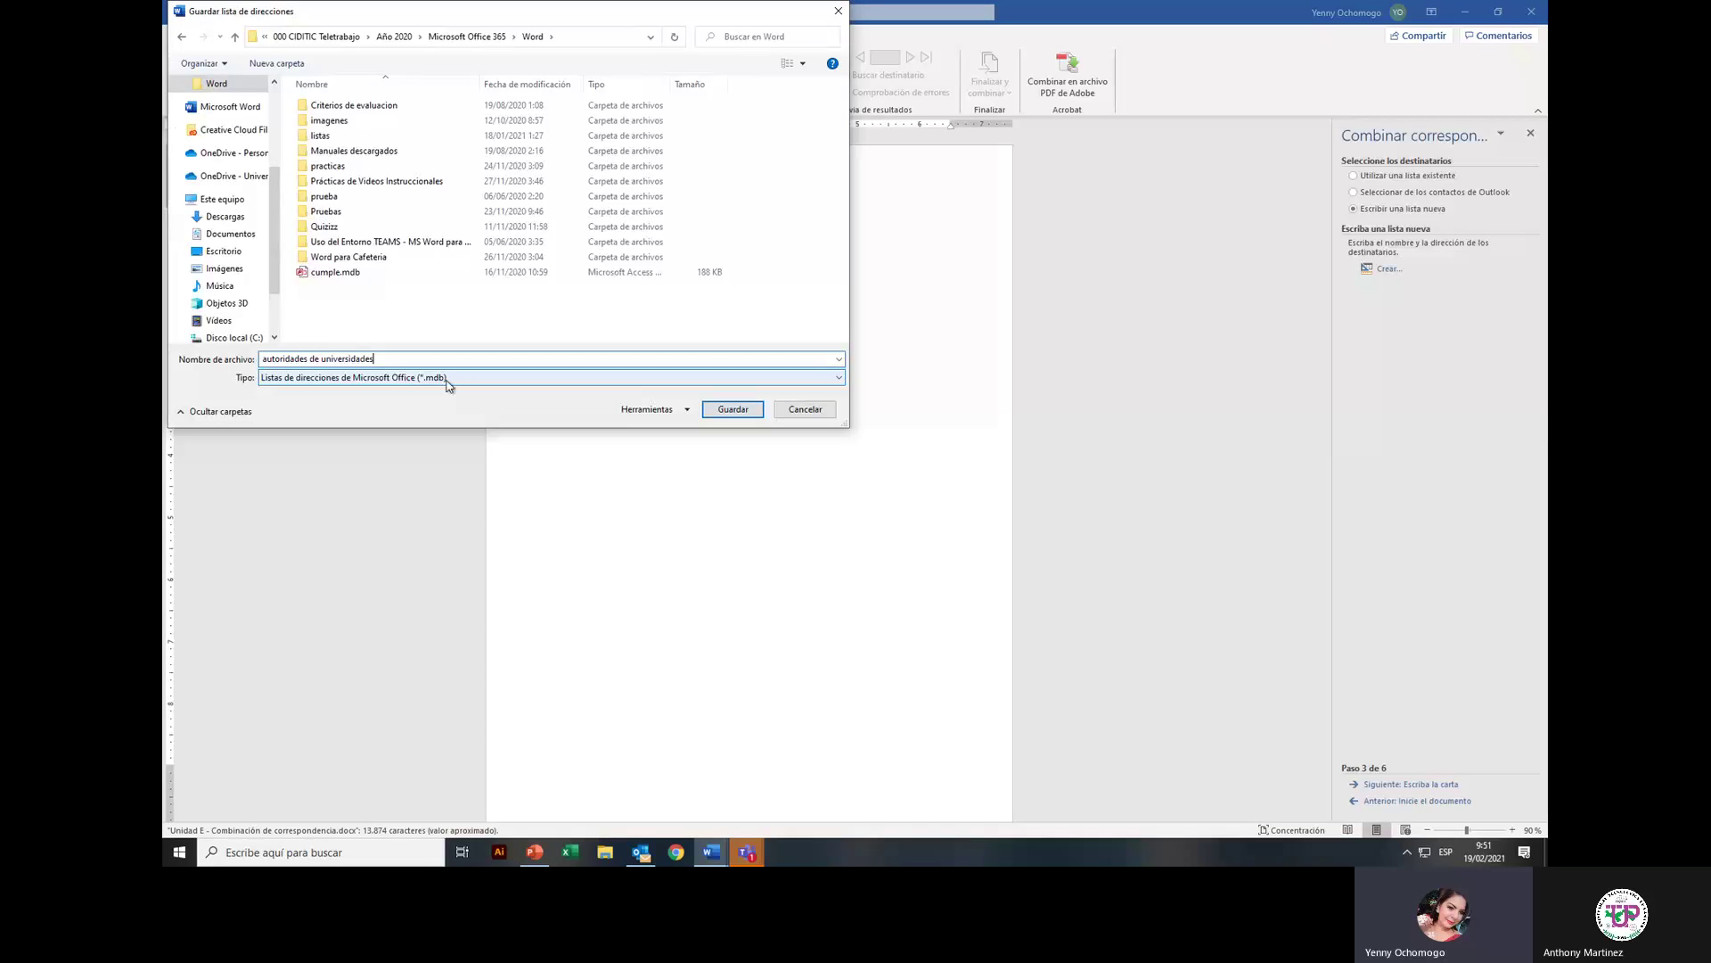
{"action": "left_click", "coordinate": [733, 409]}
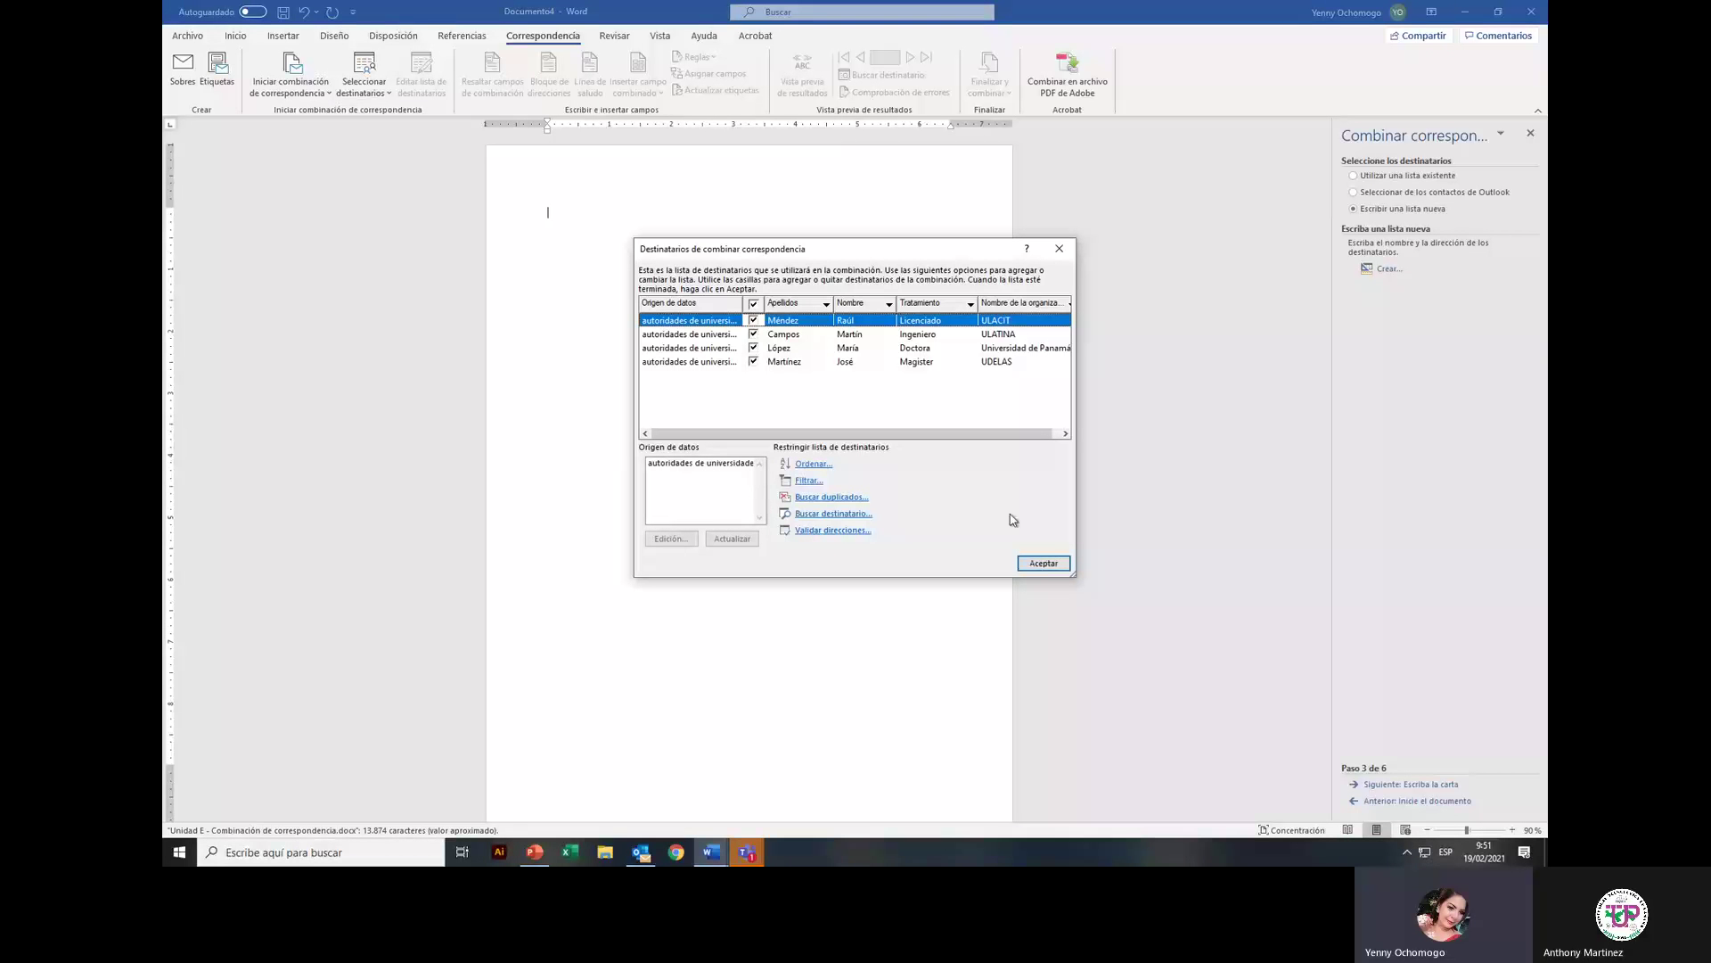
Step: Confirm the four merge recipients and advance the wizard to step 4, Escriba la carta
{"action": "left_click", "coordinate": [1042, 565]}
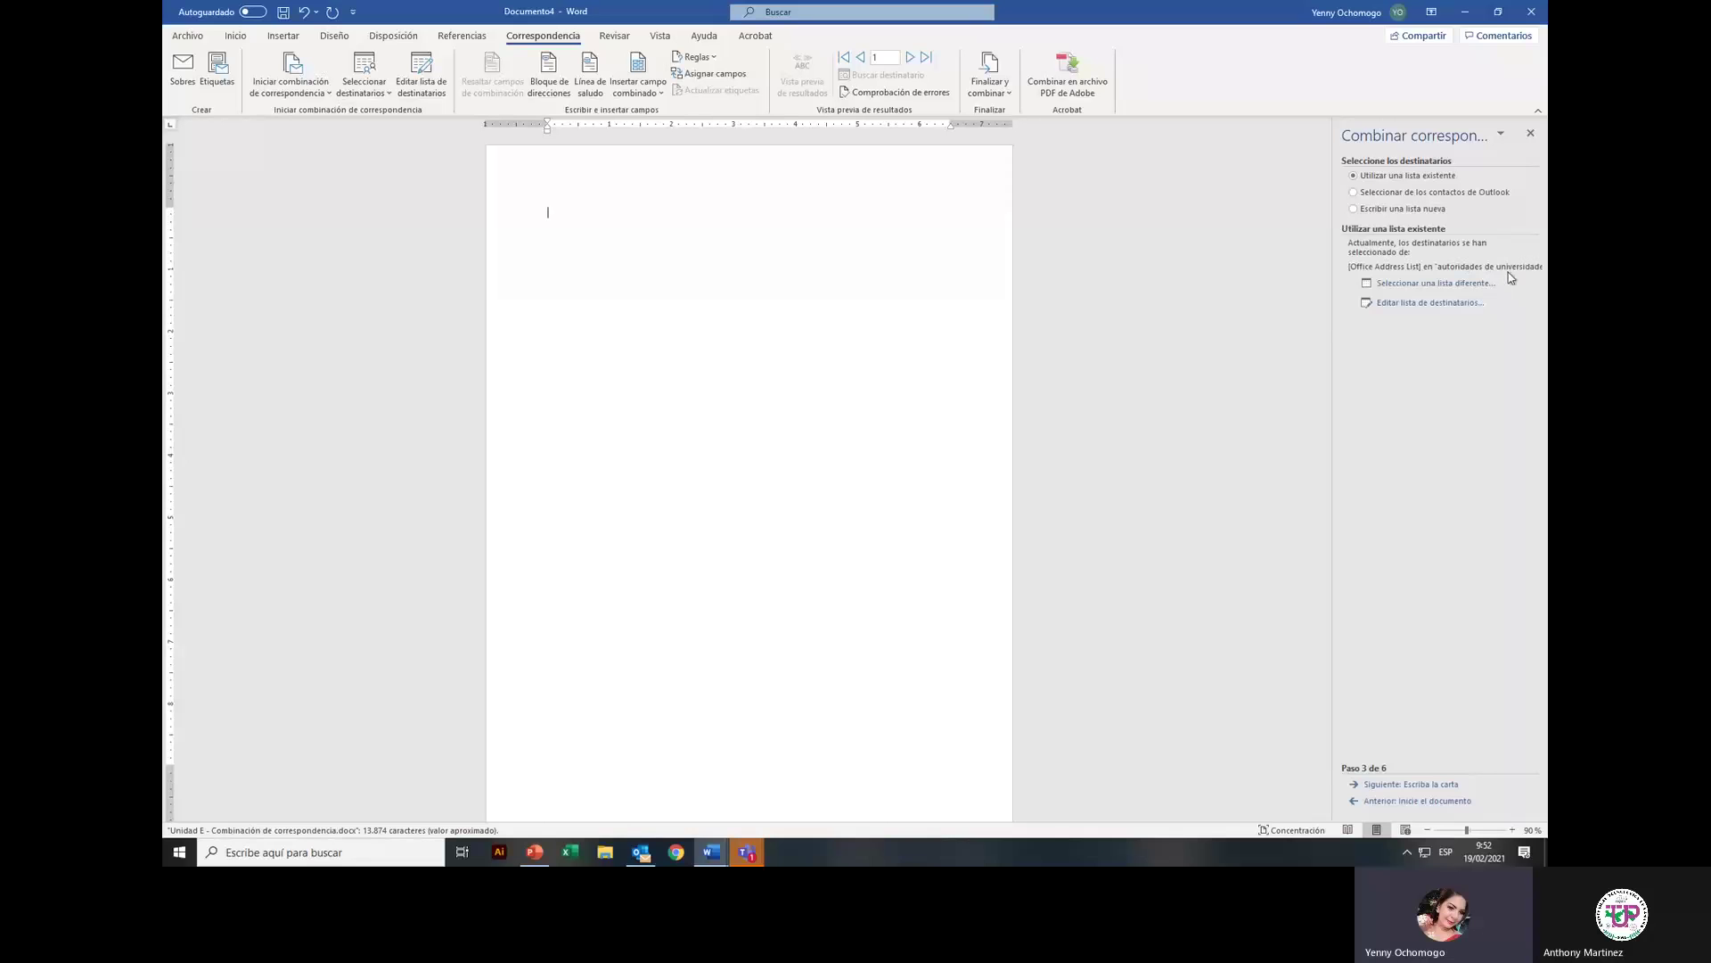
{"action": "left_click", "coordinate": [1428, 785]}
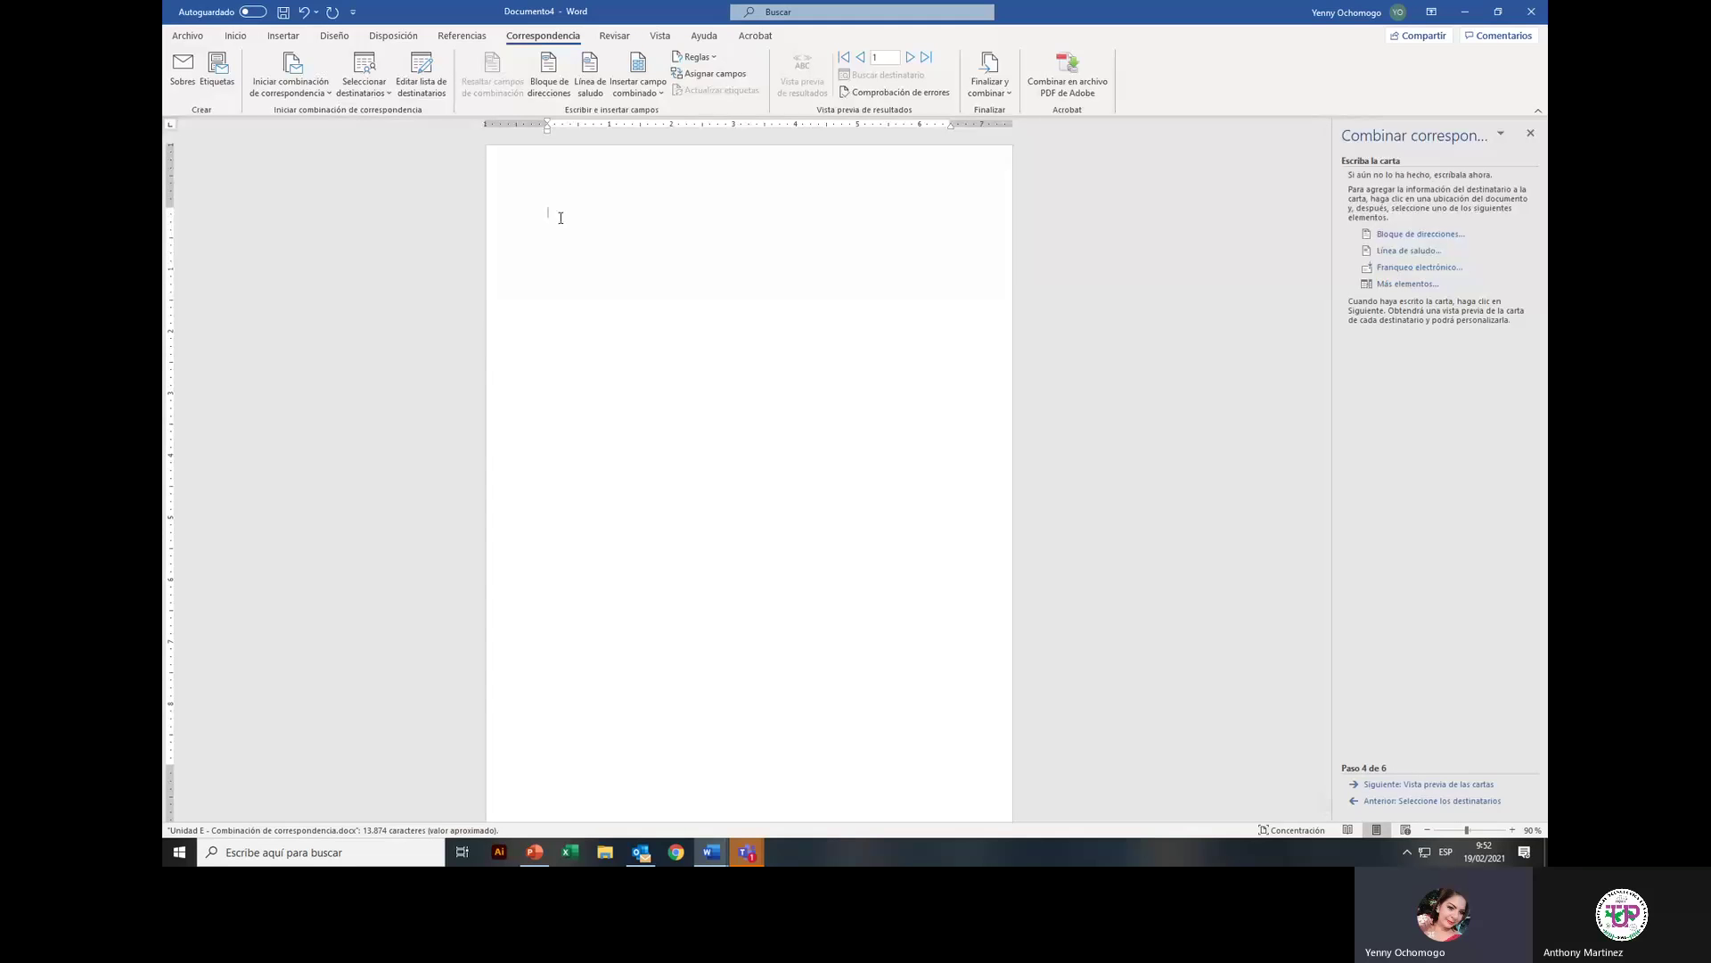
Step: Type 'Panamá' at the top of the letter and enlarge it to 20 points
{"action": "type", "text": "Panamá"}
{"action": "left_click", "coordinate": [475, 217]}
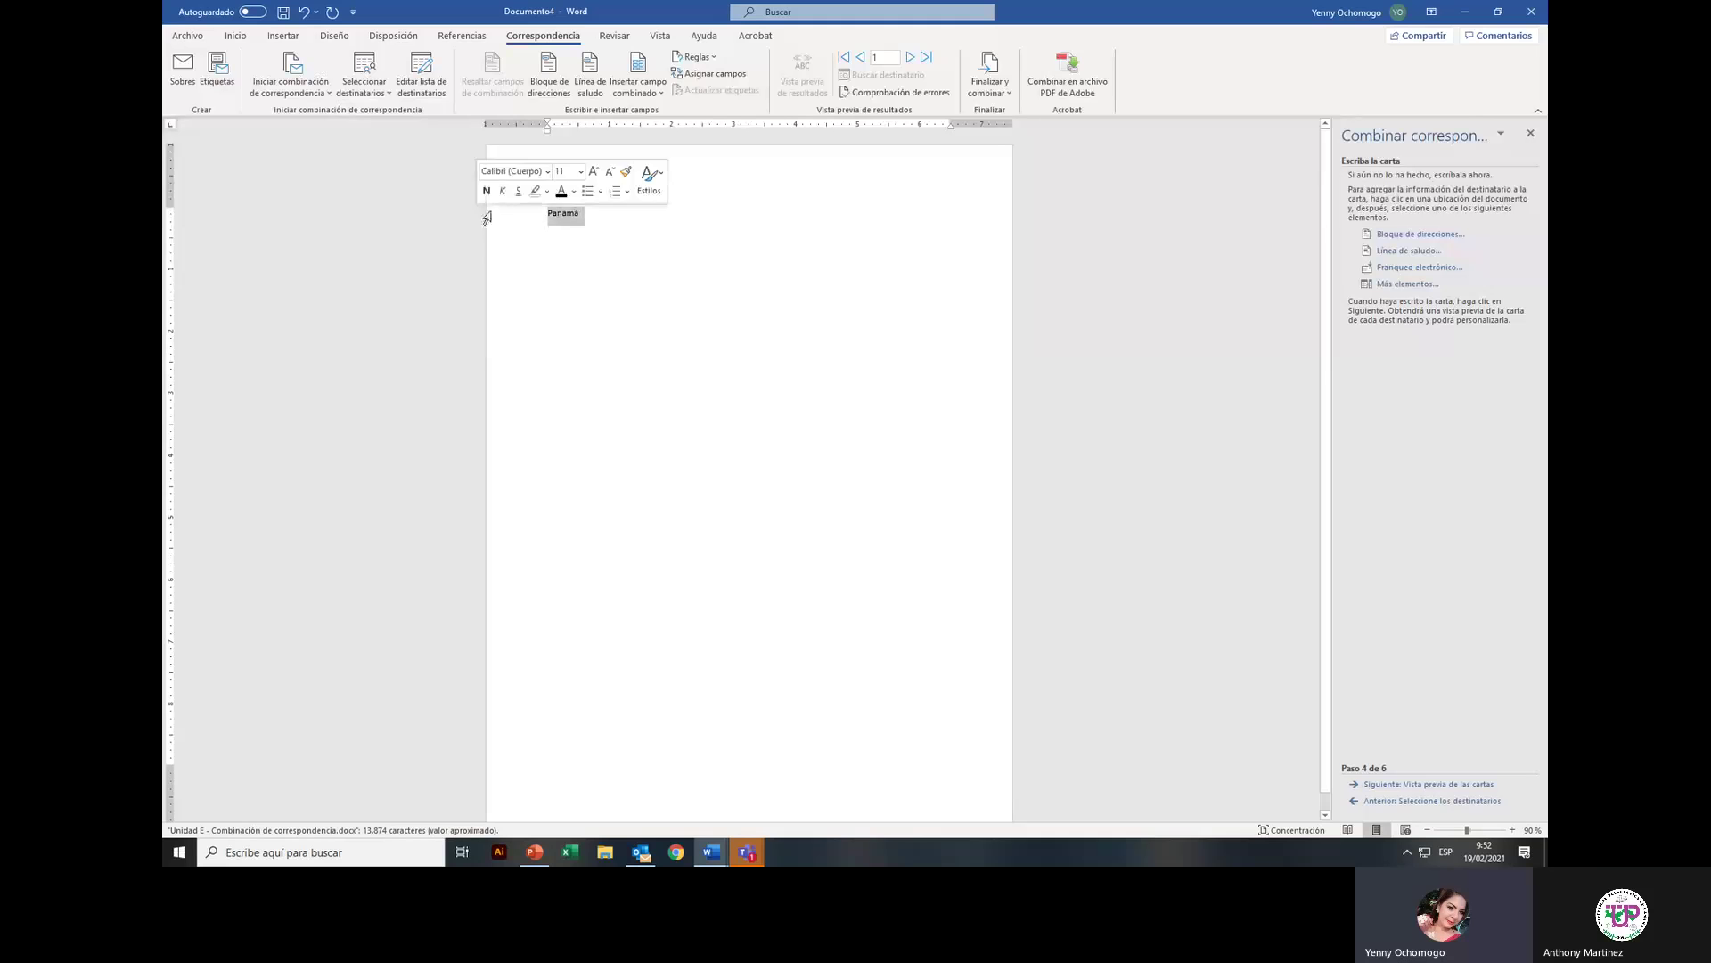
{"action": "left_click", "coordinate": [235, 36]}
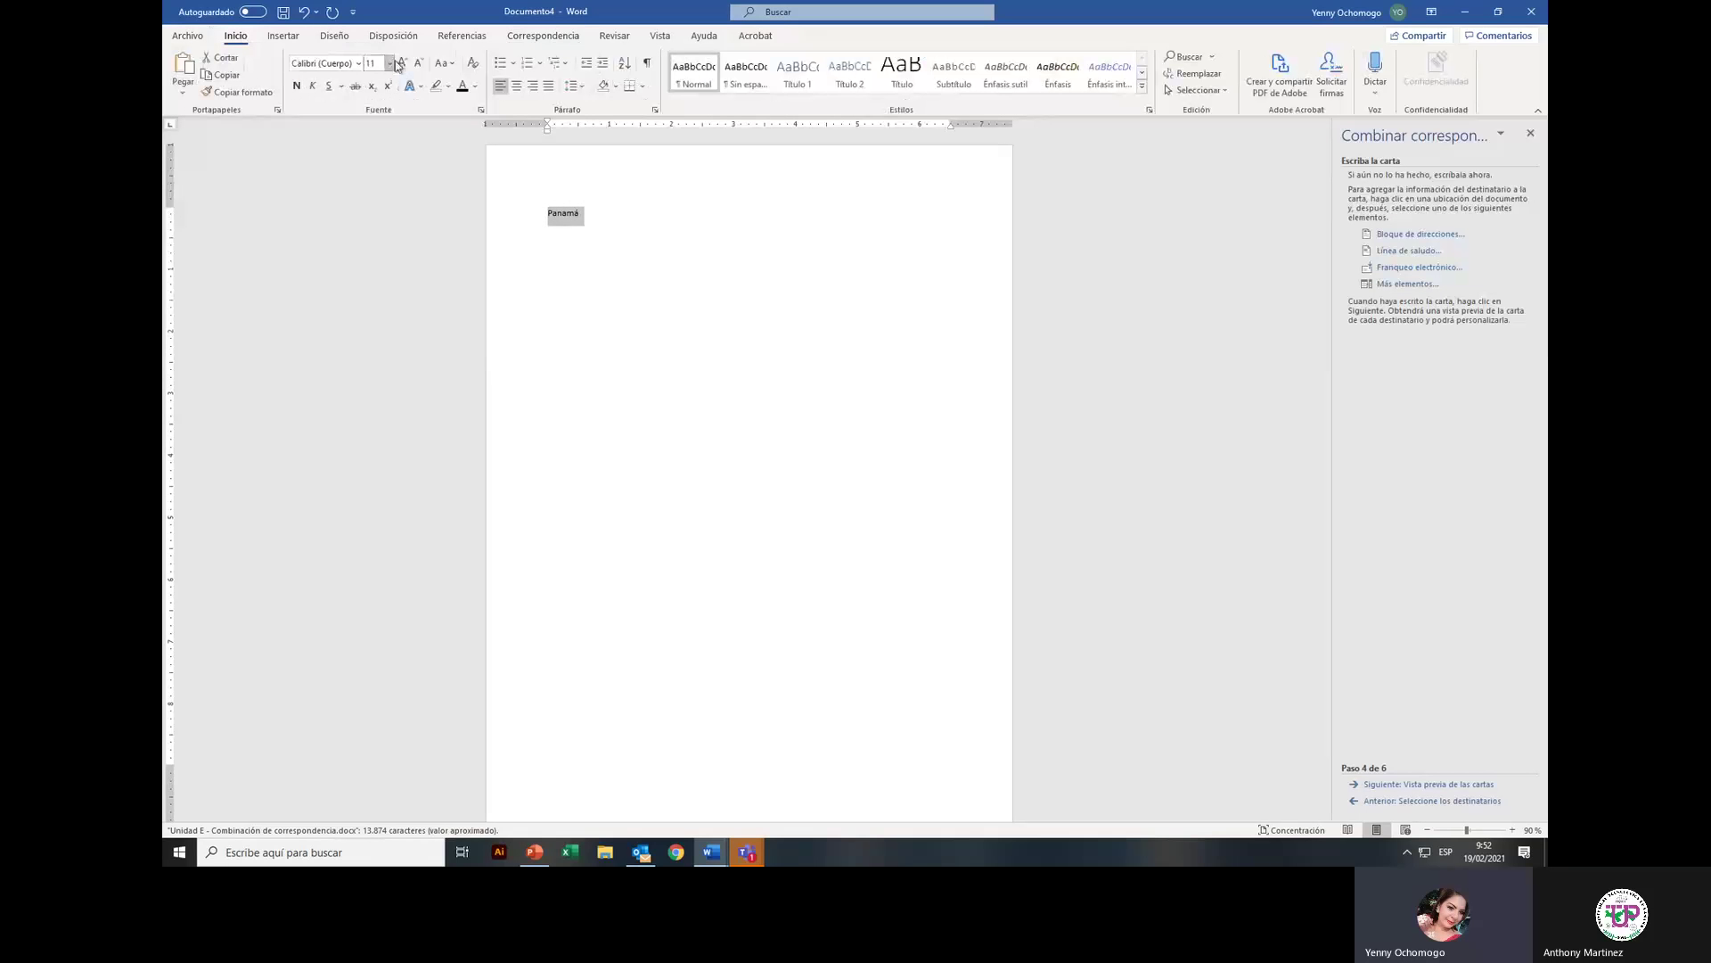
{"action": "left_click", "coordinate": [408, 63]}
{"action": "left_click", "coordinate": [403, 63]}
{"action": "left_click", "coordinate": [403, 64]}
{"action": "left_click", "coordinate": [403, 64]}
{"action": "left_click", "coordinate": [403, 63]}
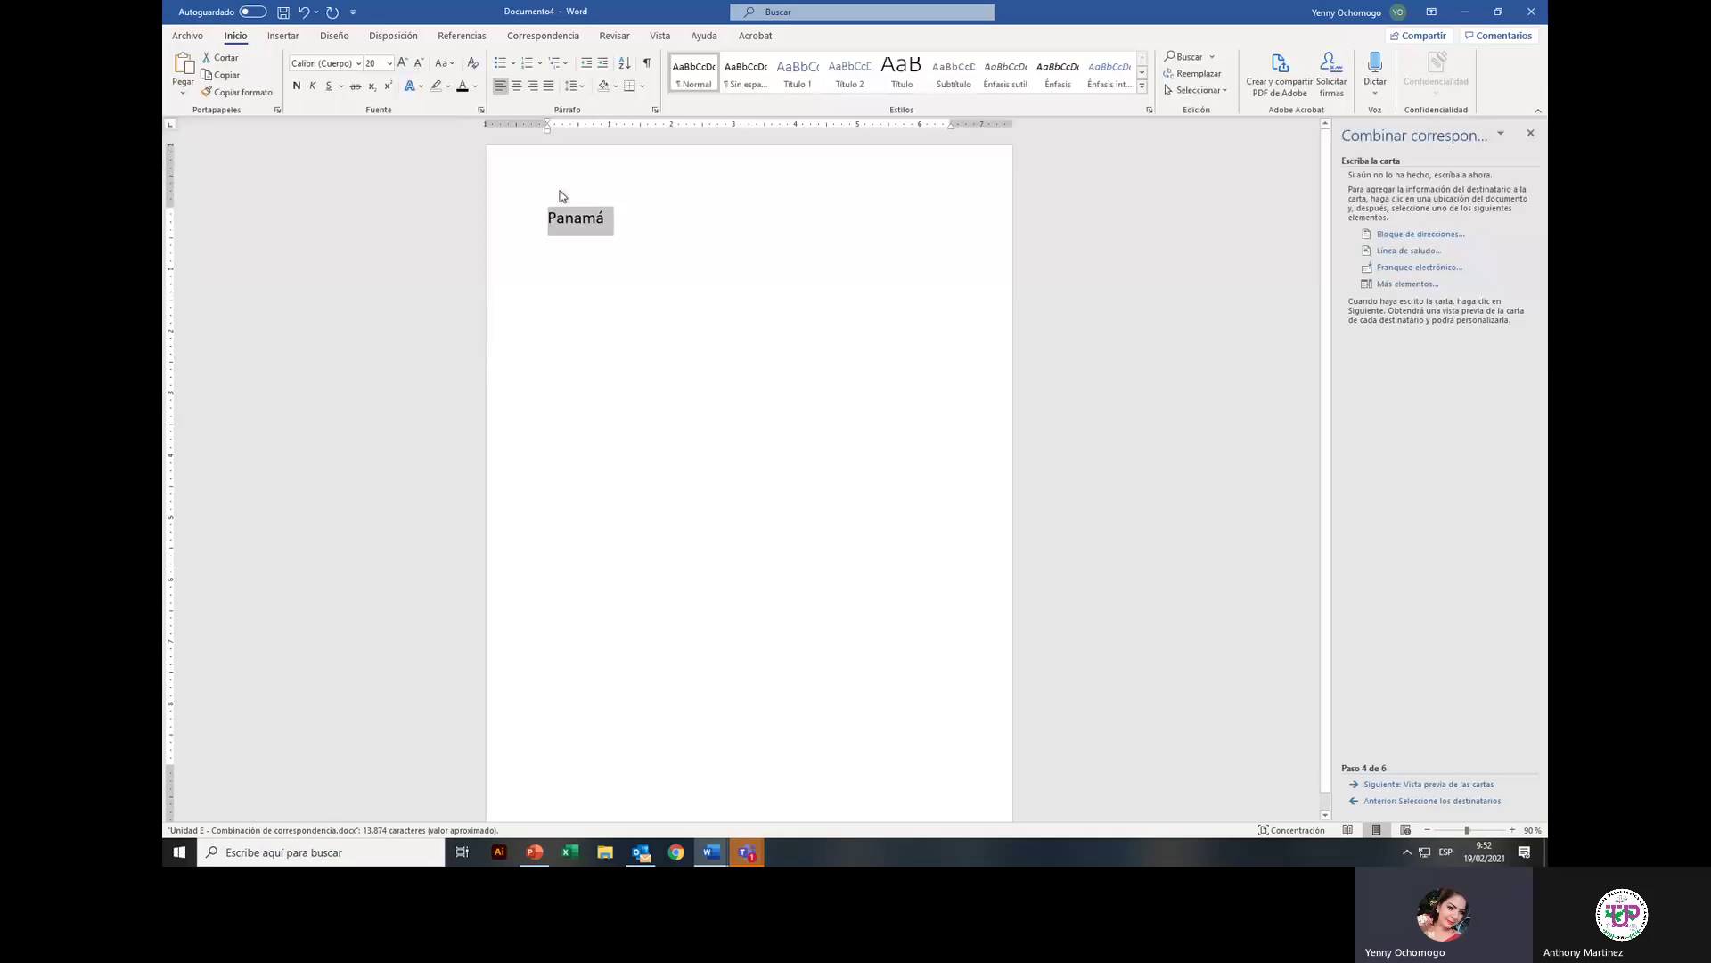
Step: Complete the line with ', 11 de febrero de 2021' and start a new line
{"action": "left_click", "coordinate": [602, 219]}
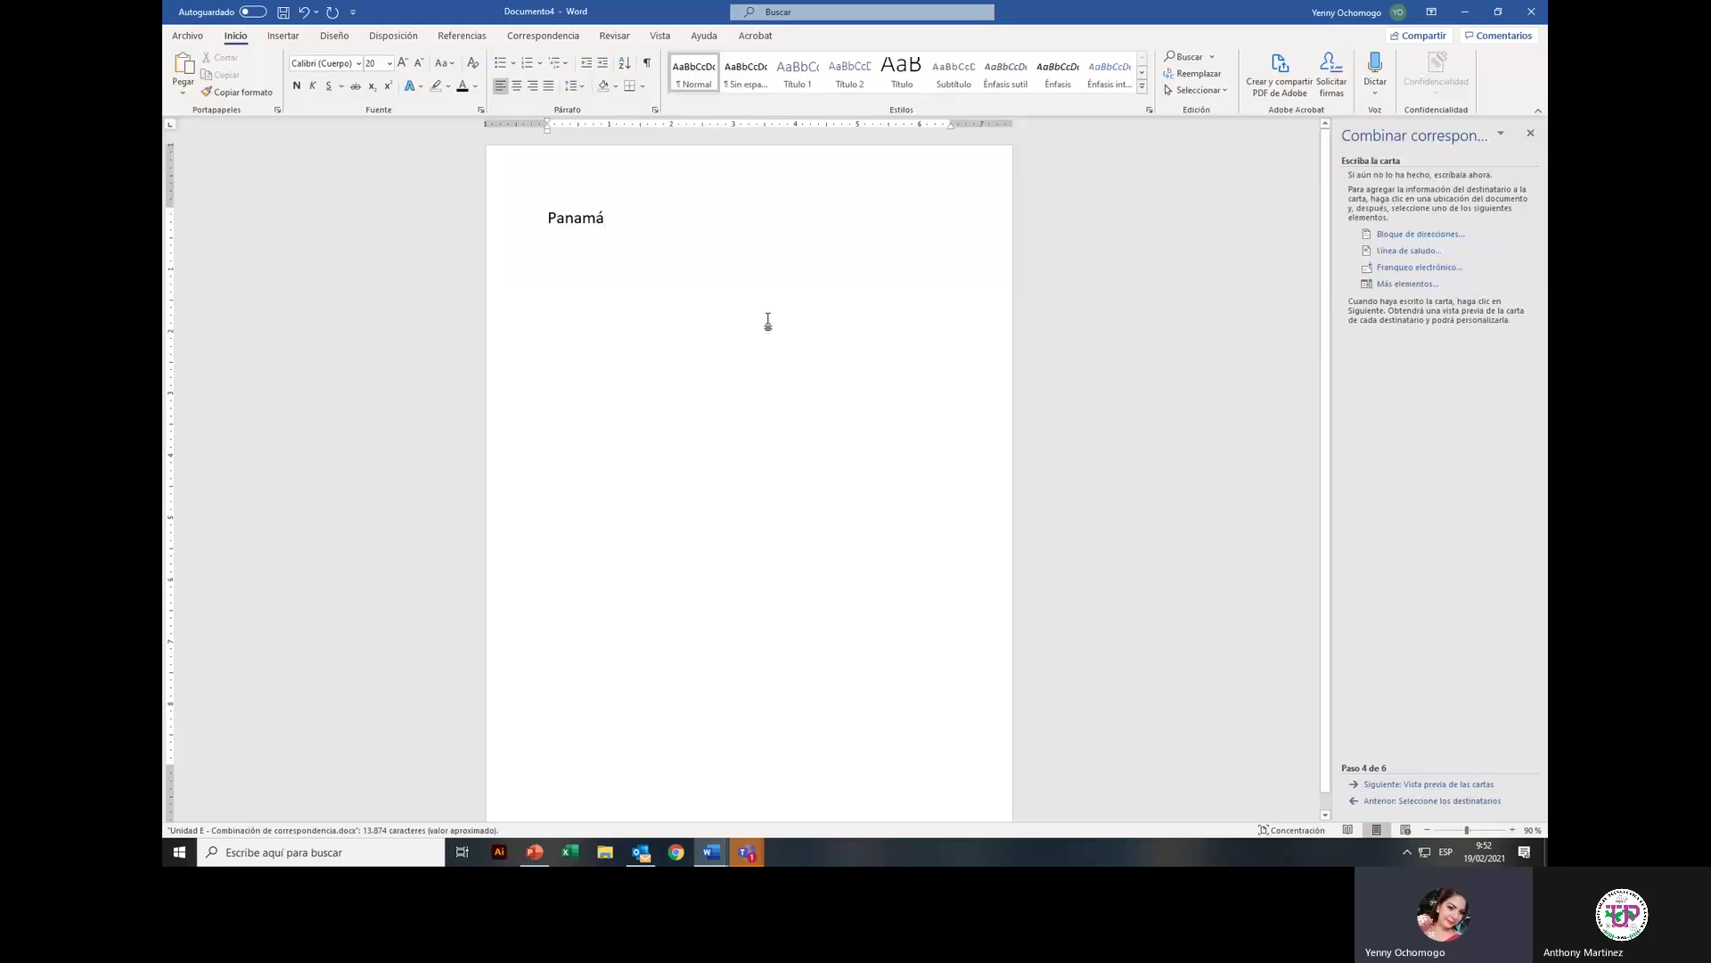
{"action": "left_click", "coordinate": [544, 36]}
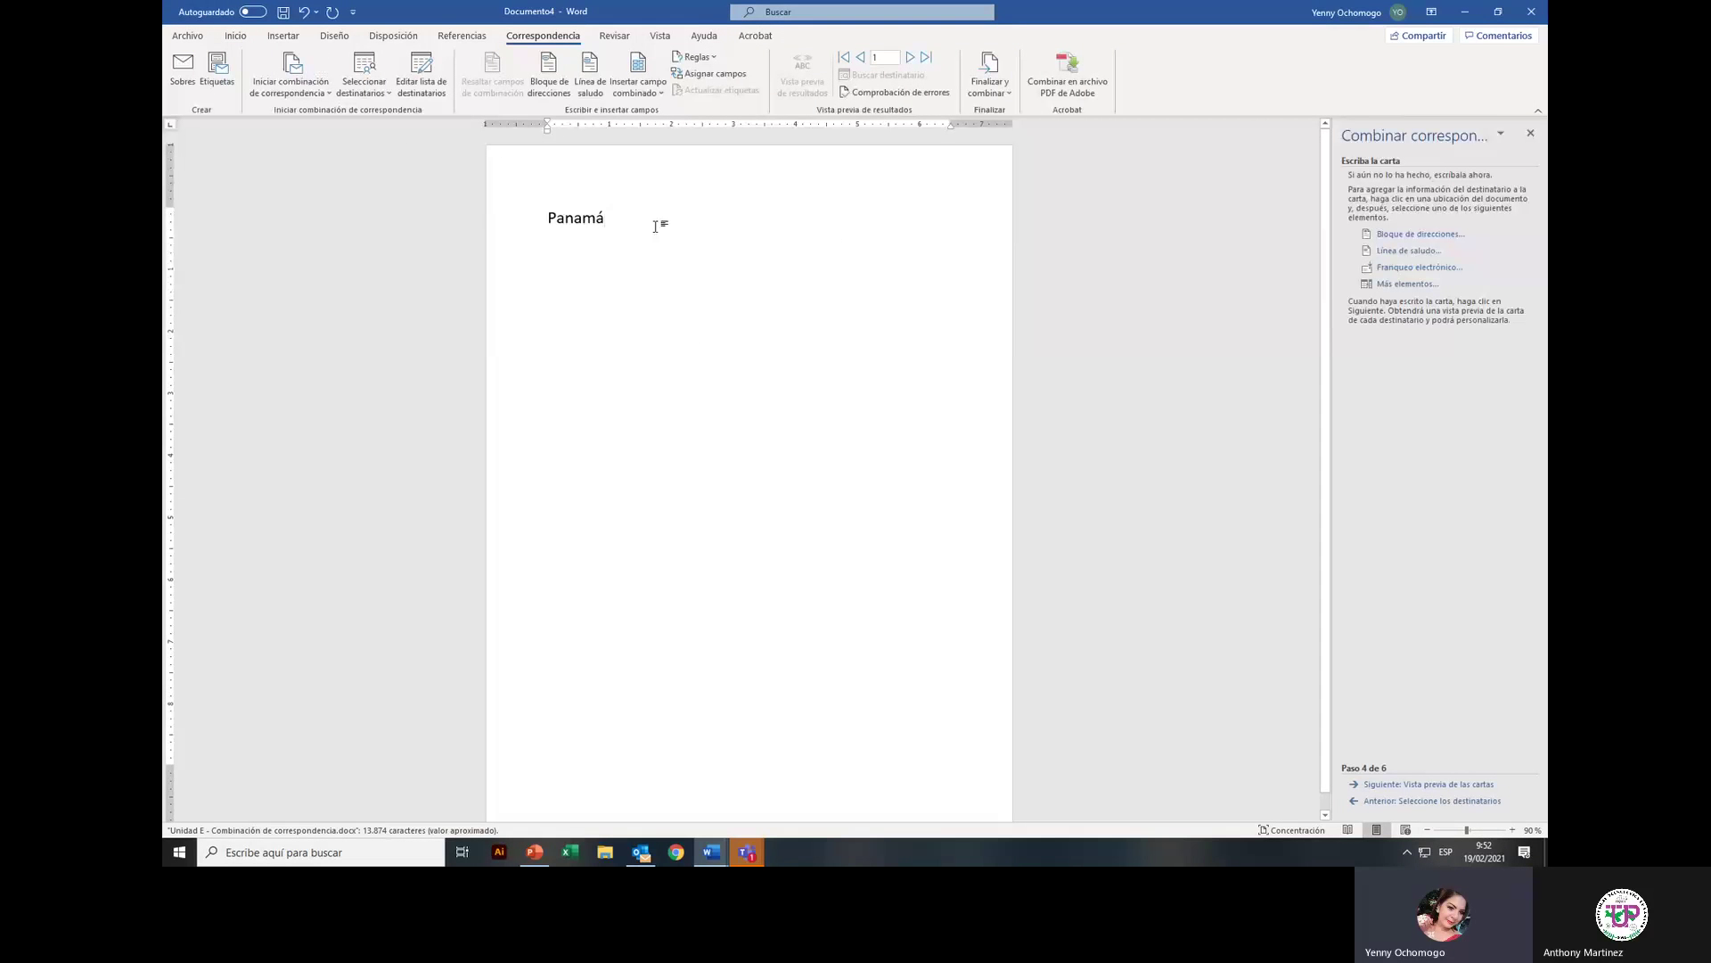
{"action": "type", "text": ","}
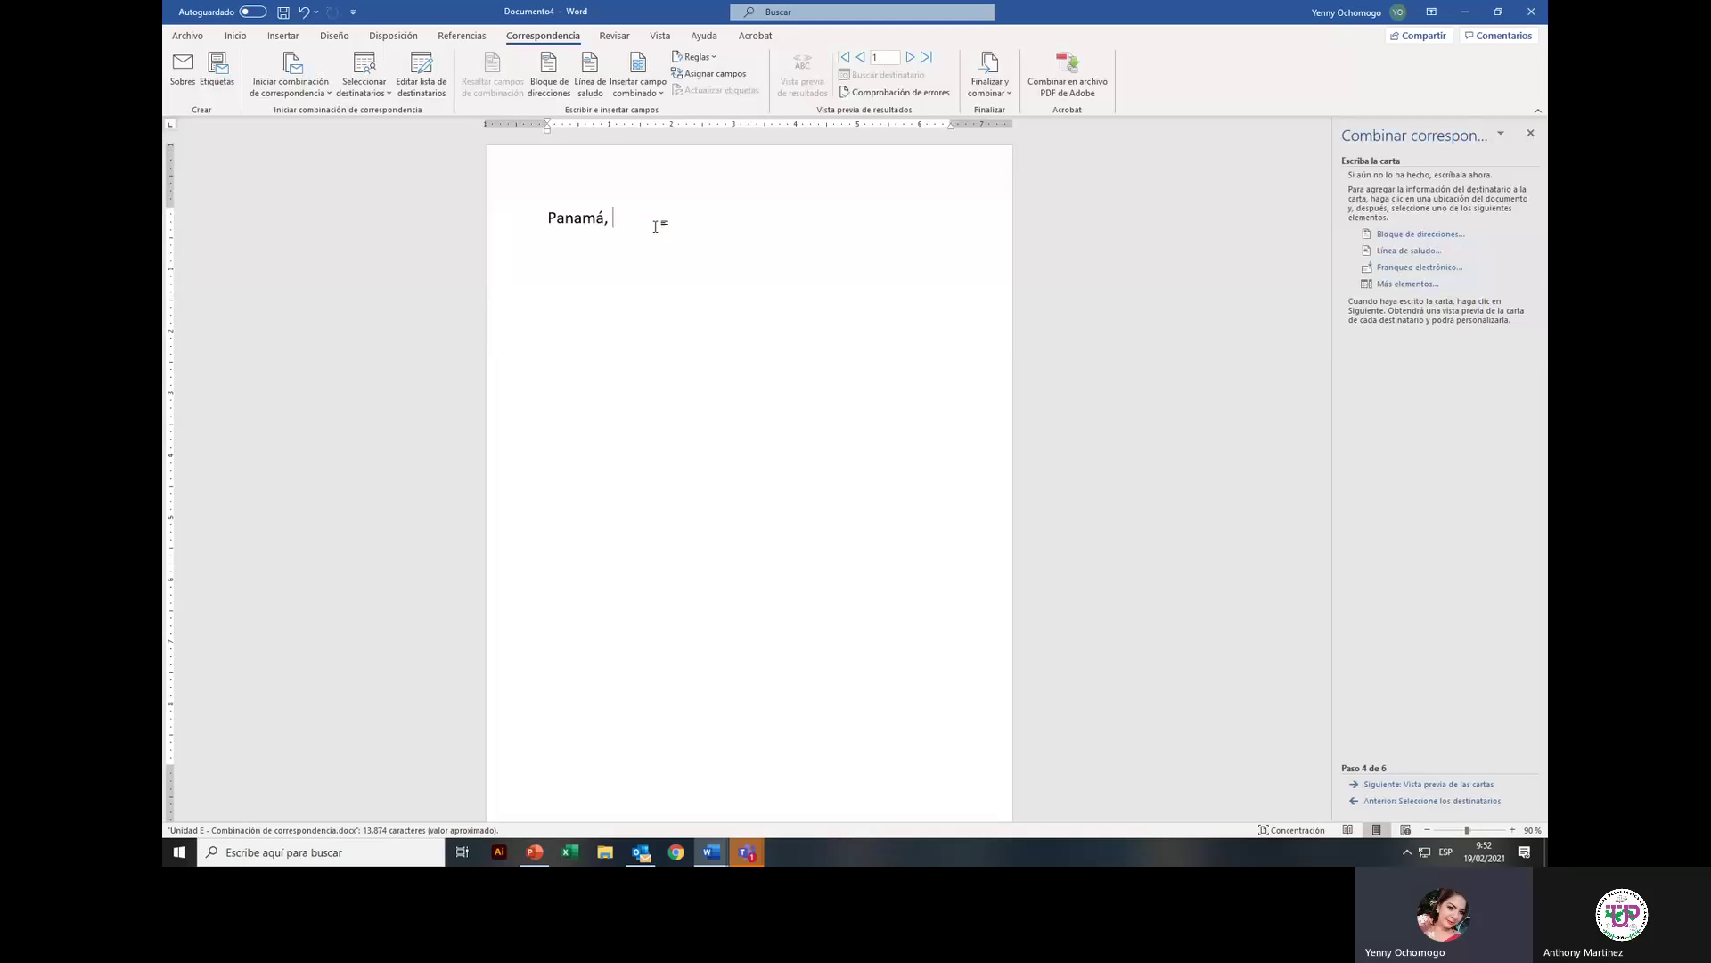
{"action": "type", "text": " 11 de febr"}
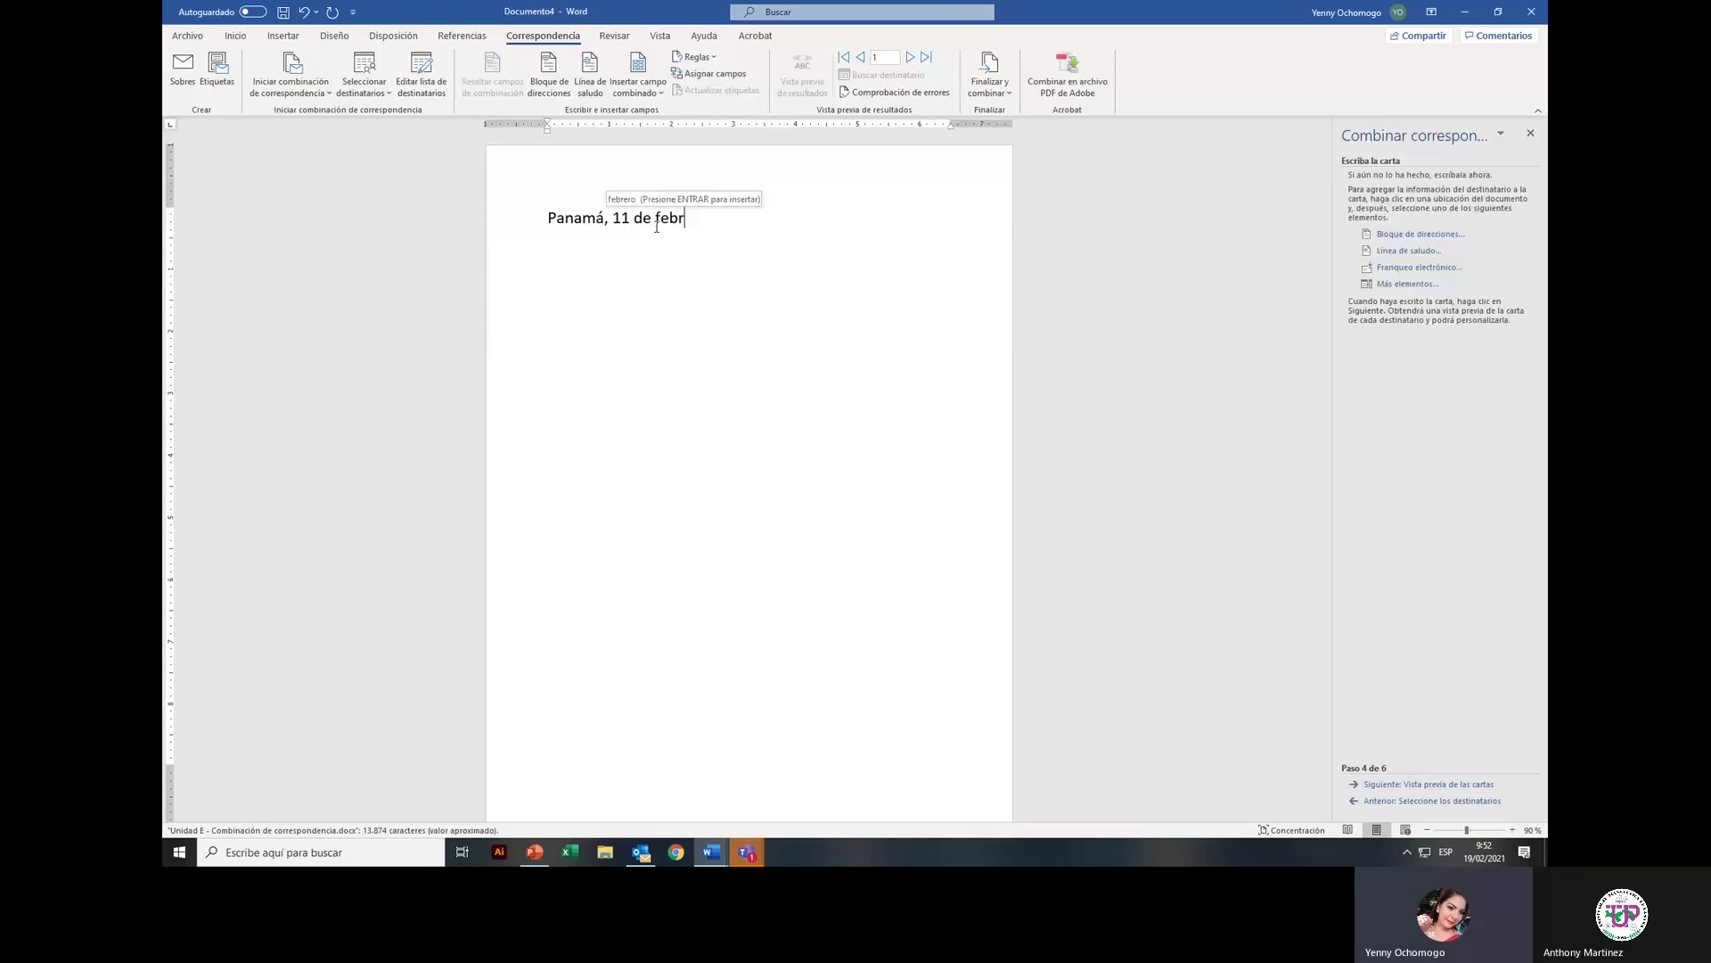
{"action": "type", "text": "ero de 20"}
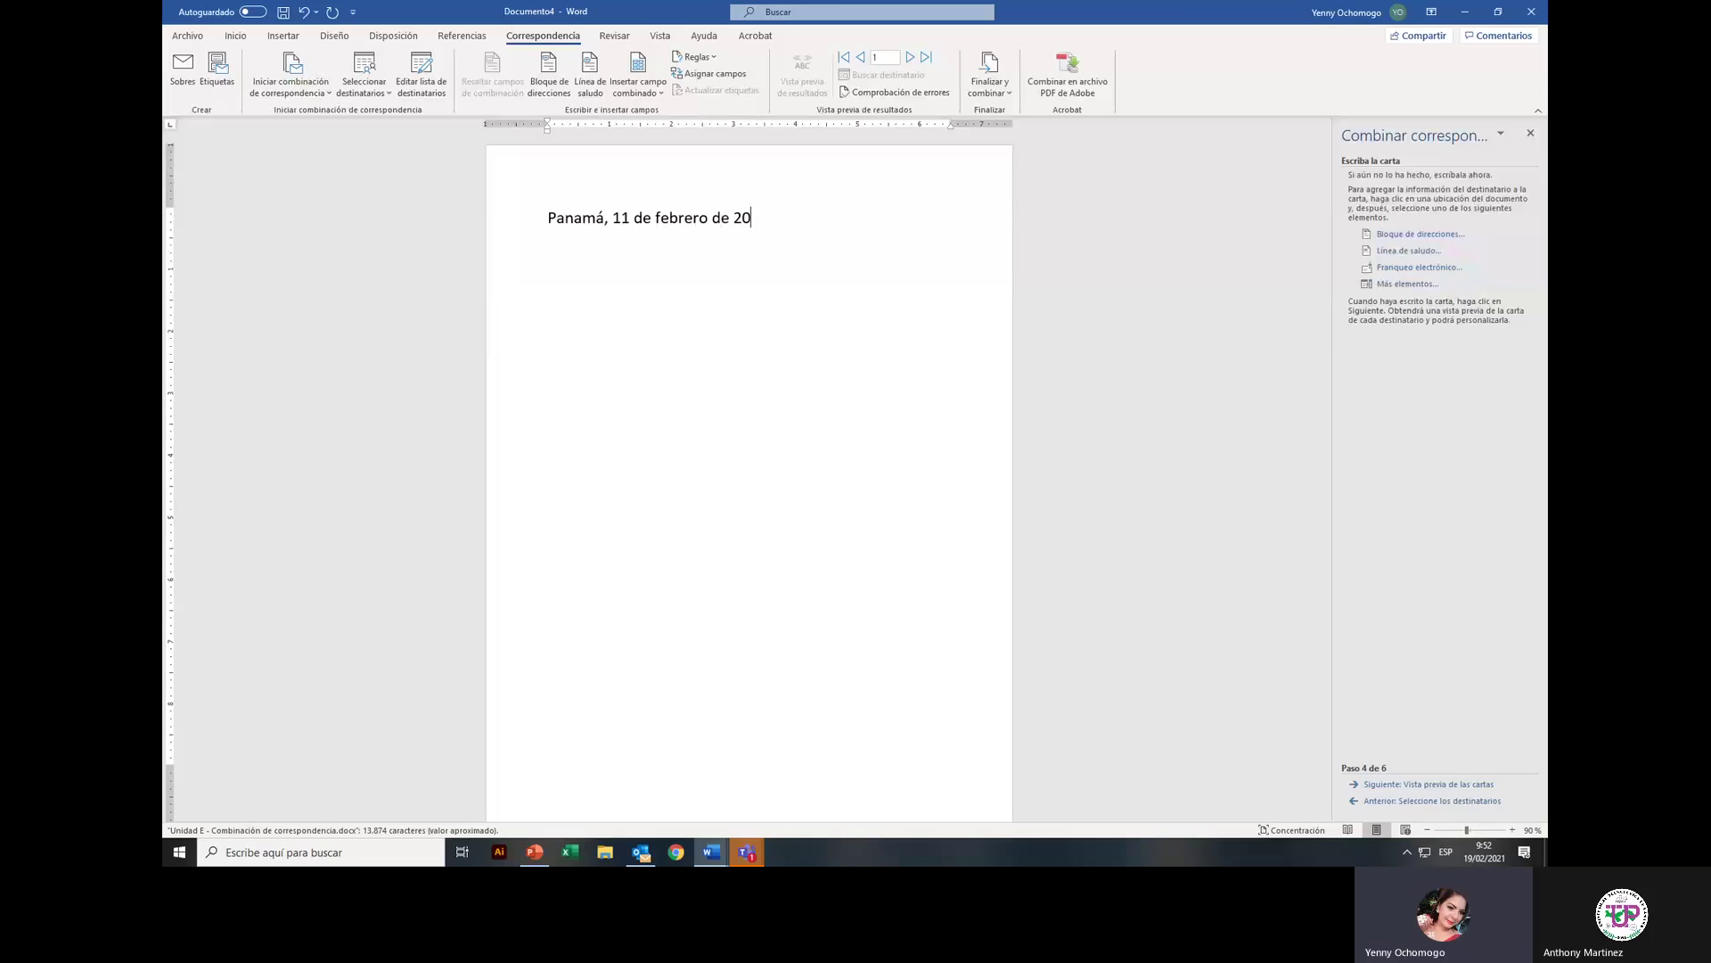
{"action": "type", "text": "21"}
{"action": "key", "text": "Return"}
{"action": "key", "text": "Return"}
Step: Insert the Tratamiento merge field below the date line
{"action": "left_click", "coordinate": [389, 96]}
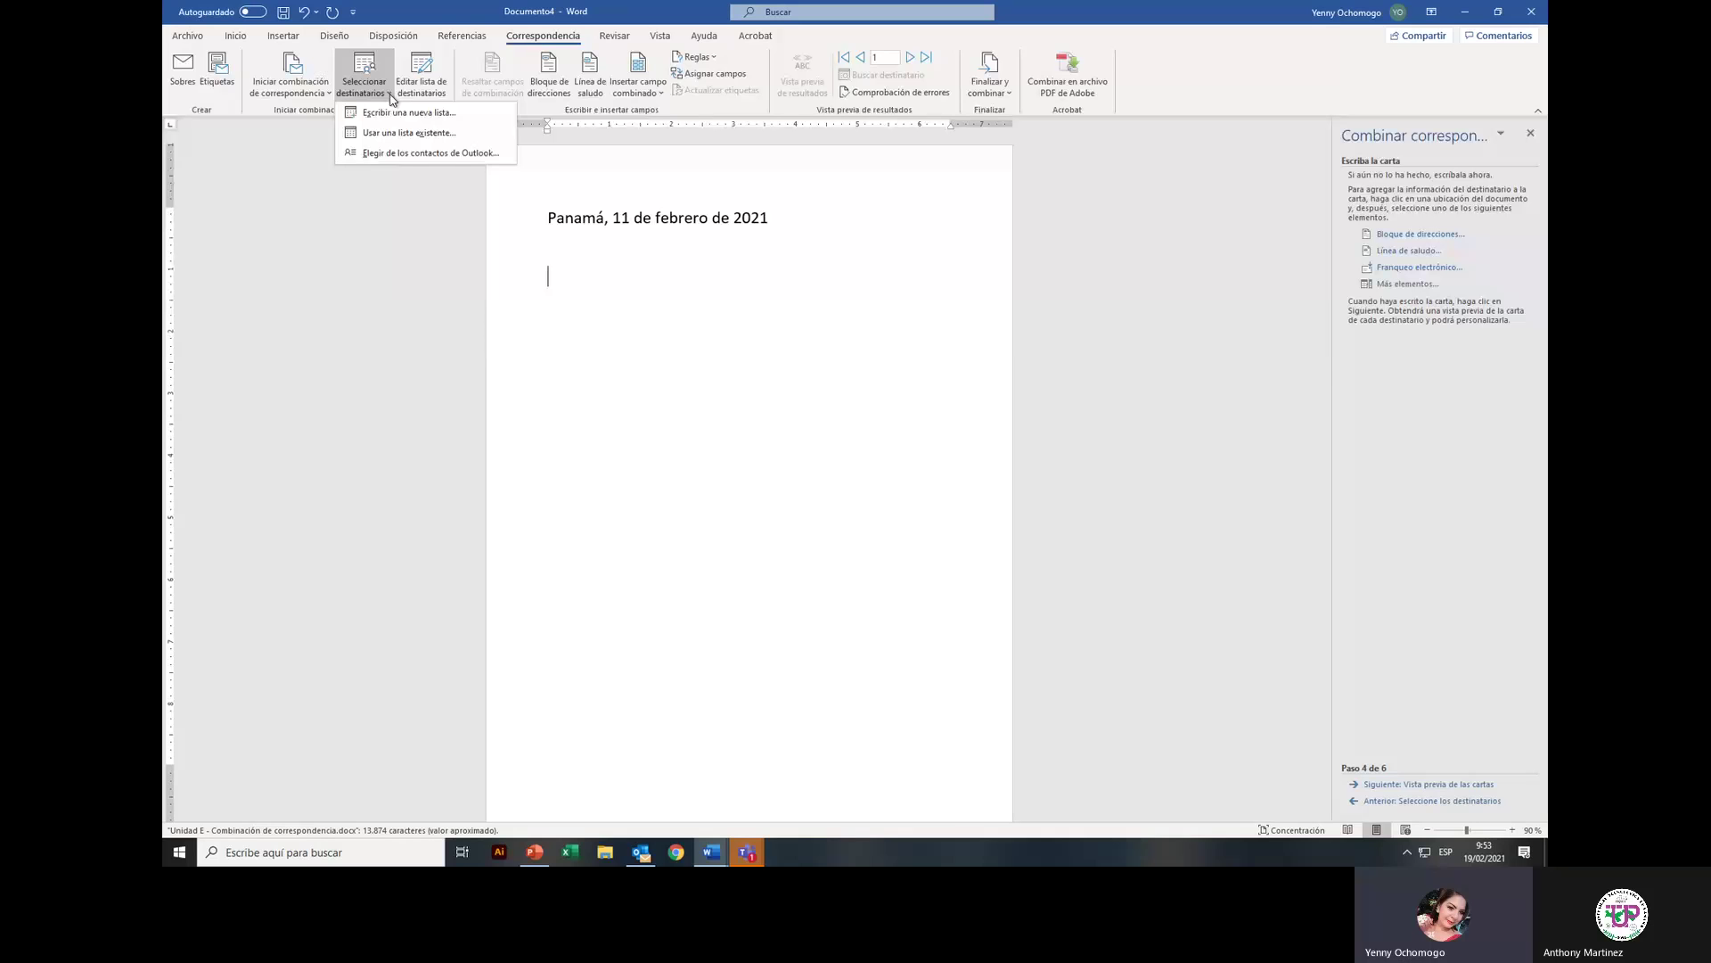
{"action": "left_click", "coordinate": [659, 94]}
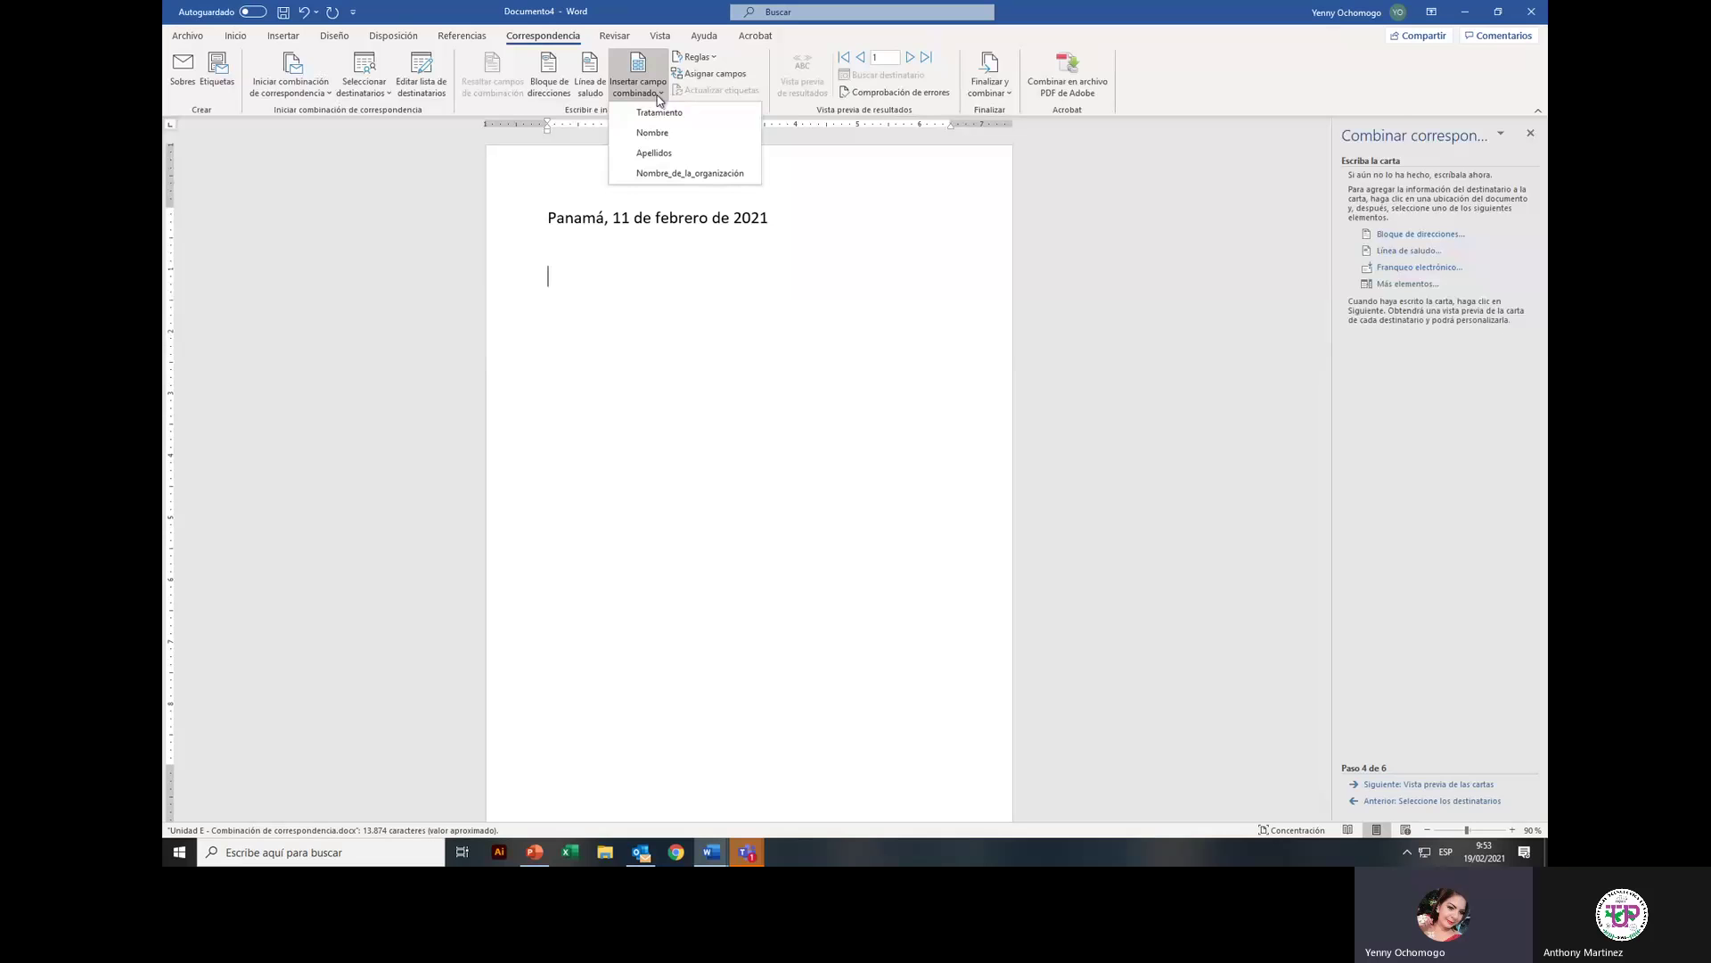
{"action": "left_click", "coordinate": [585, 109]}
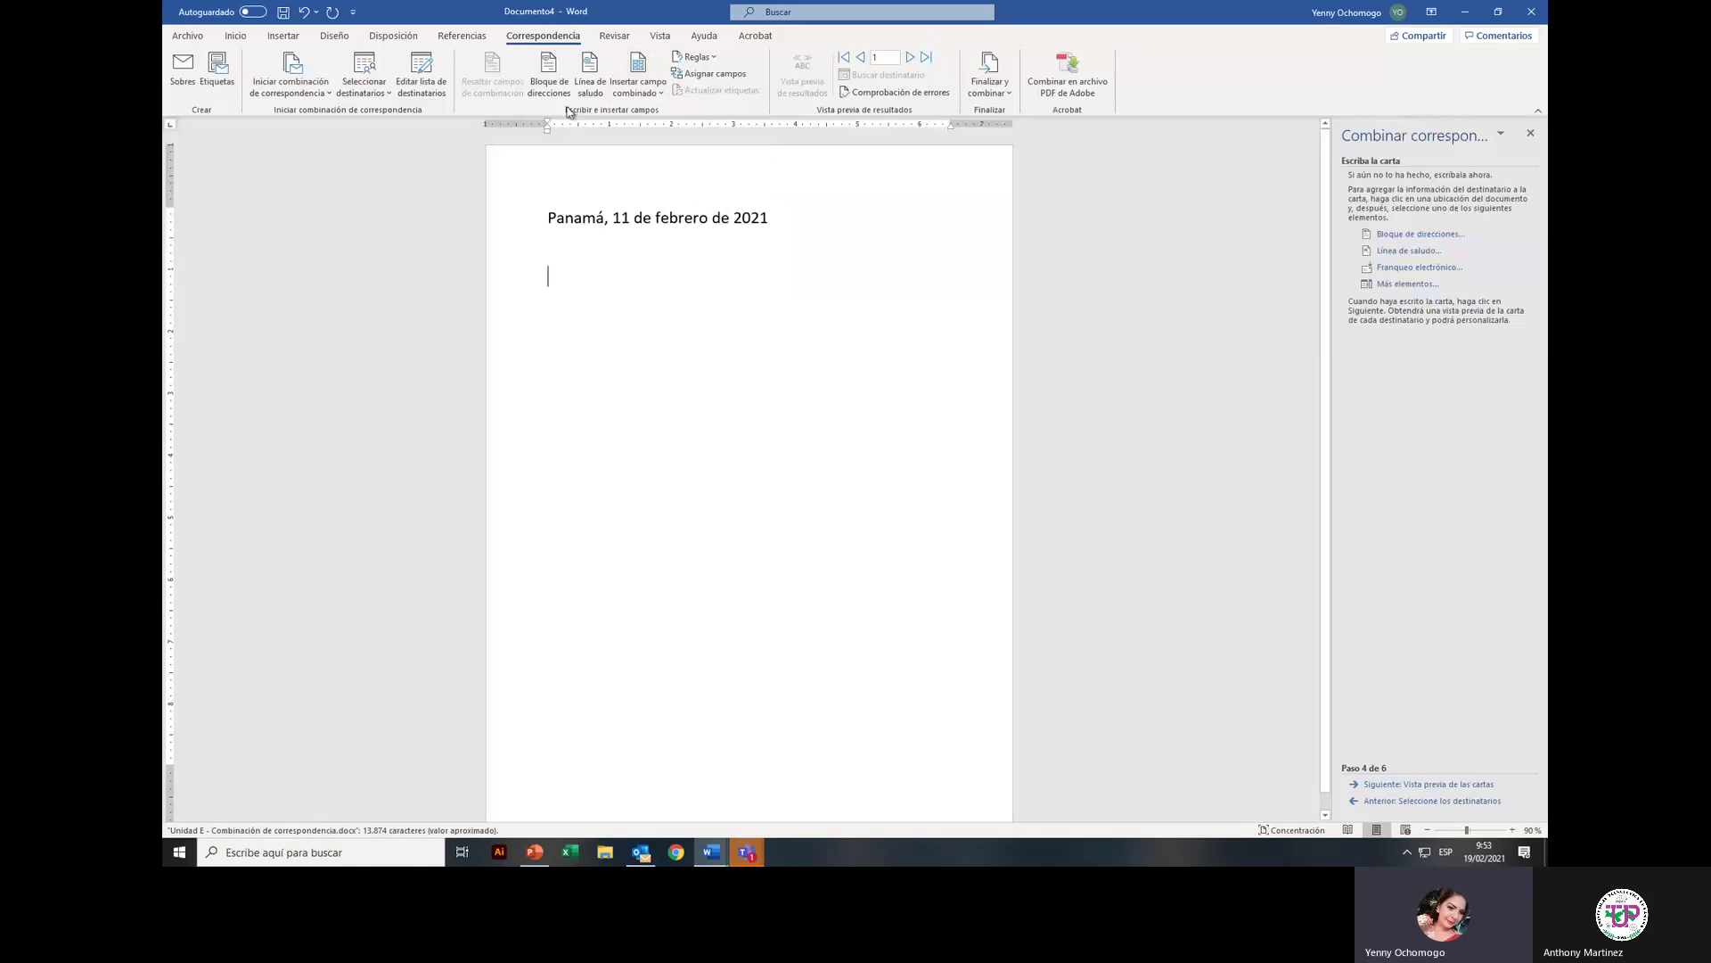
{"action": "left_click", "coordinate": [662, 94]}
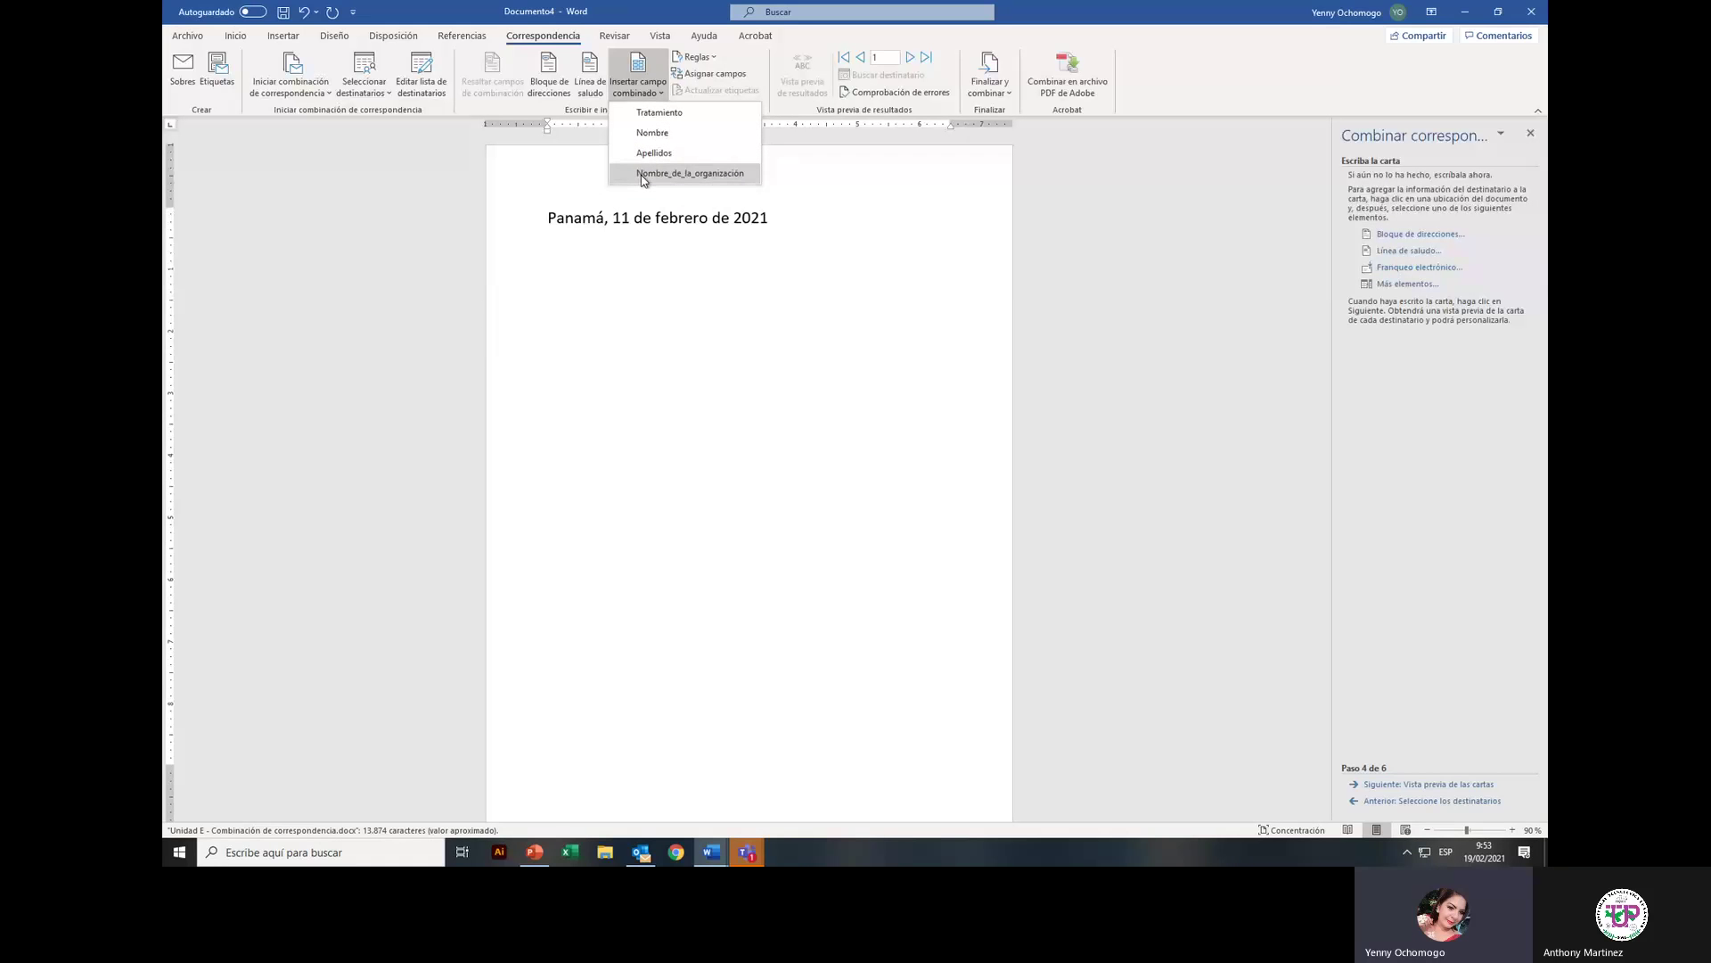
{"action": "left_click", "coordinate": [651, 113]}
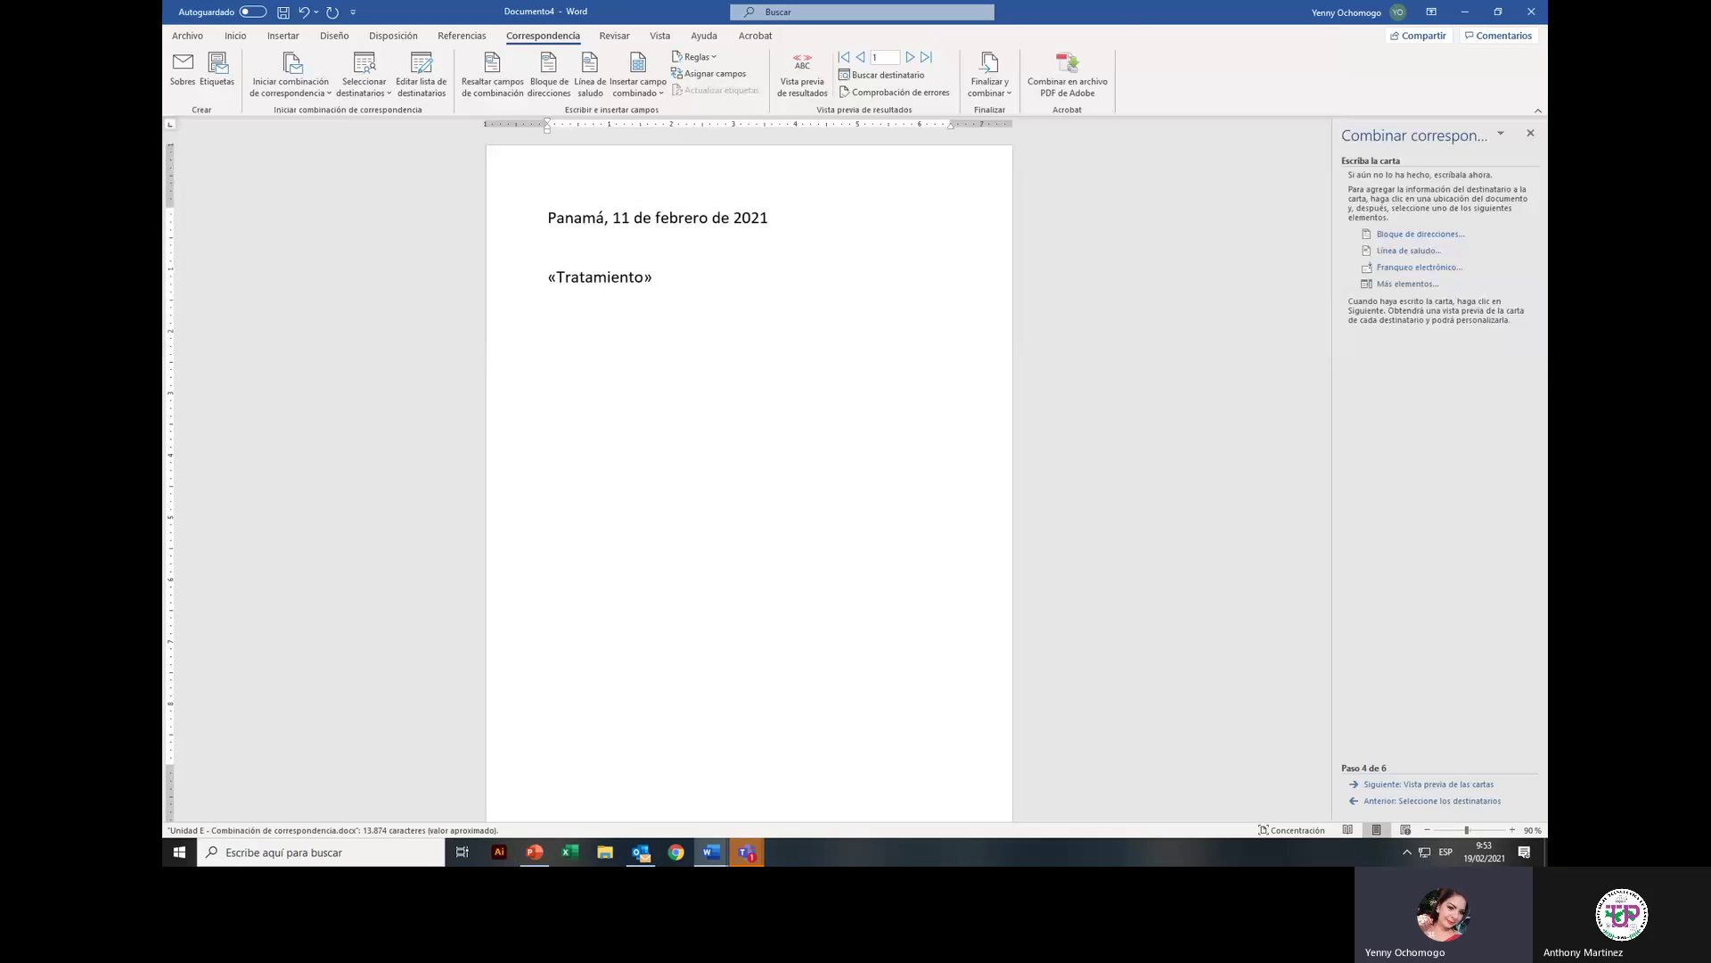
Step: Add the Nombre and Apellidos fields, then Nombre_de_la_organización on the next line
{"action": "left_click", "coordinate": [656, 93]}
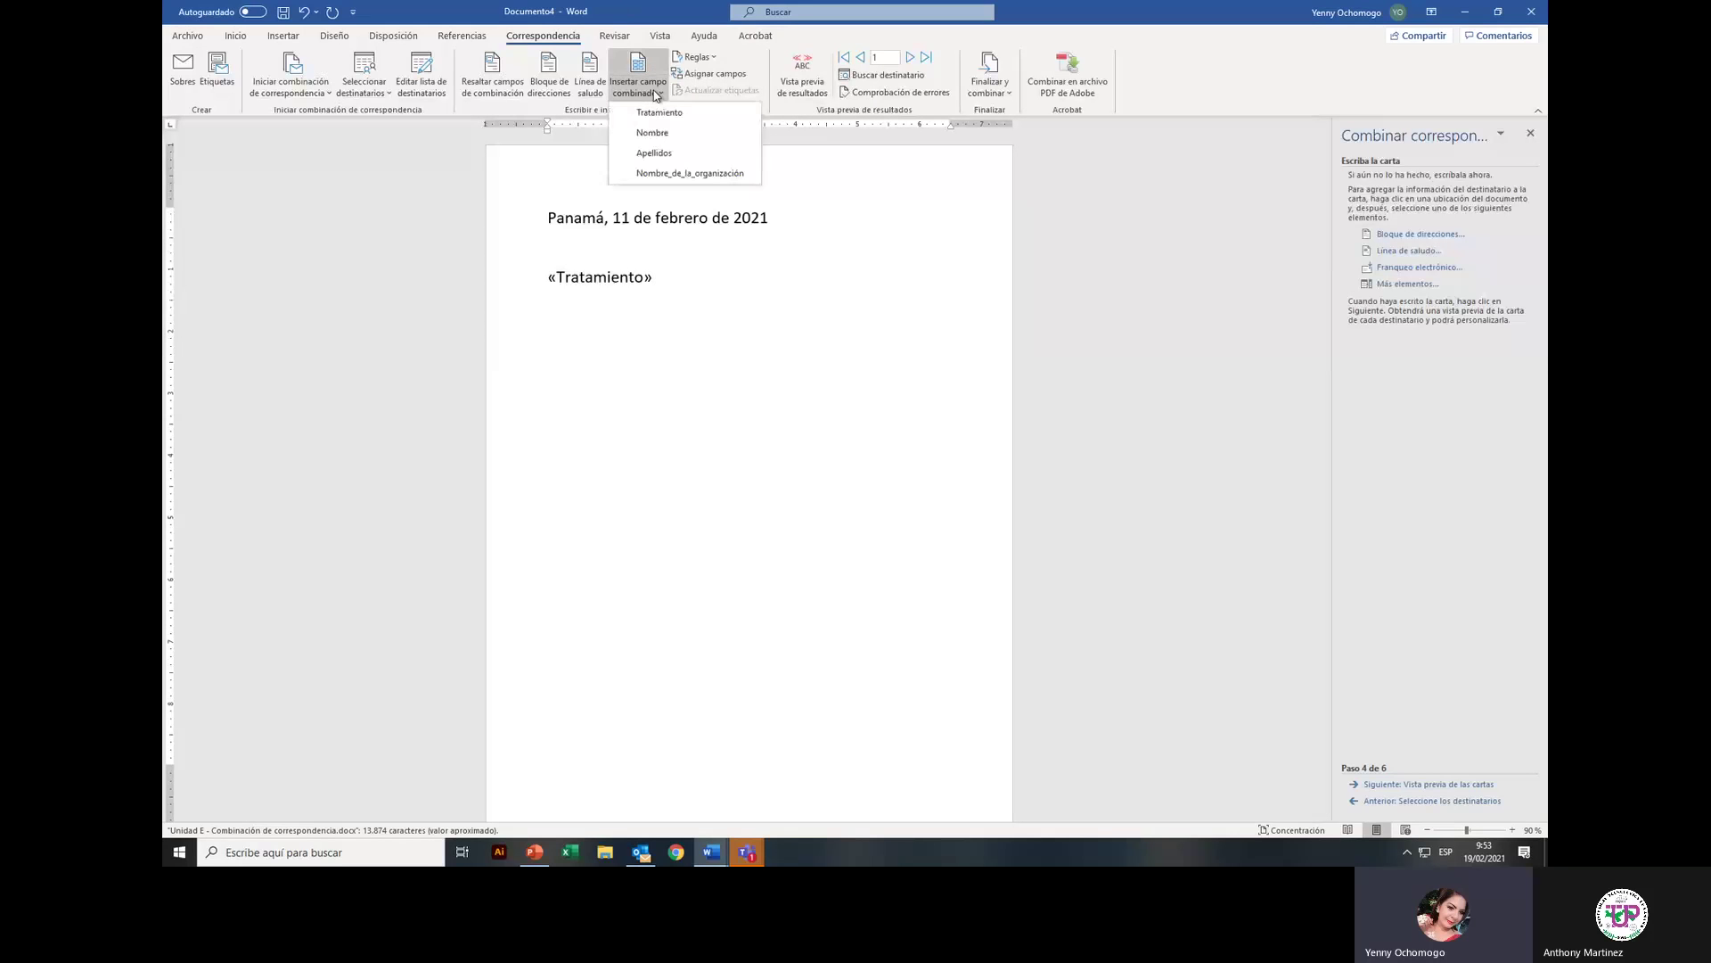
{"action": "left_click", "coordinate": [656, 133]}
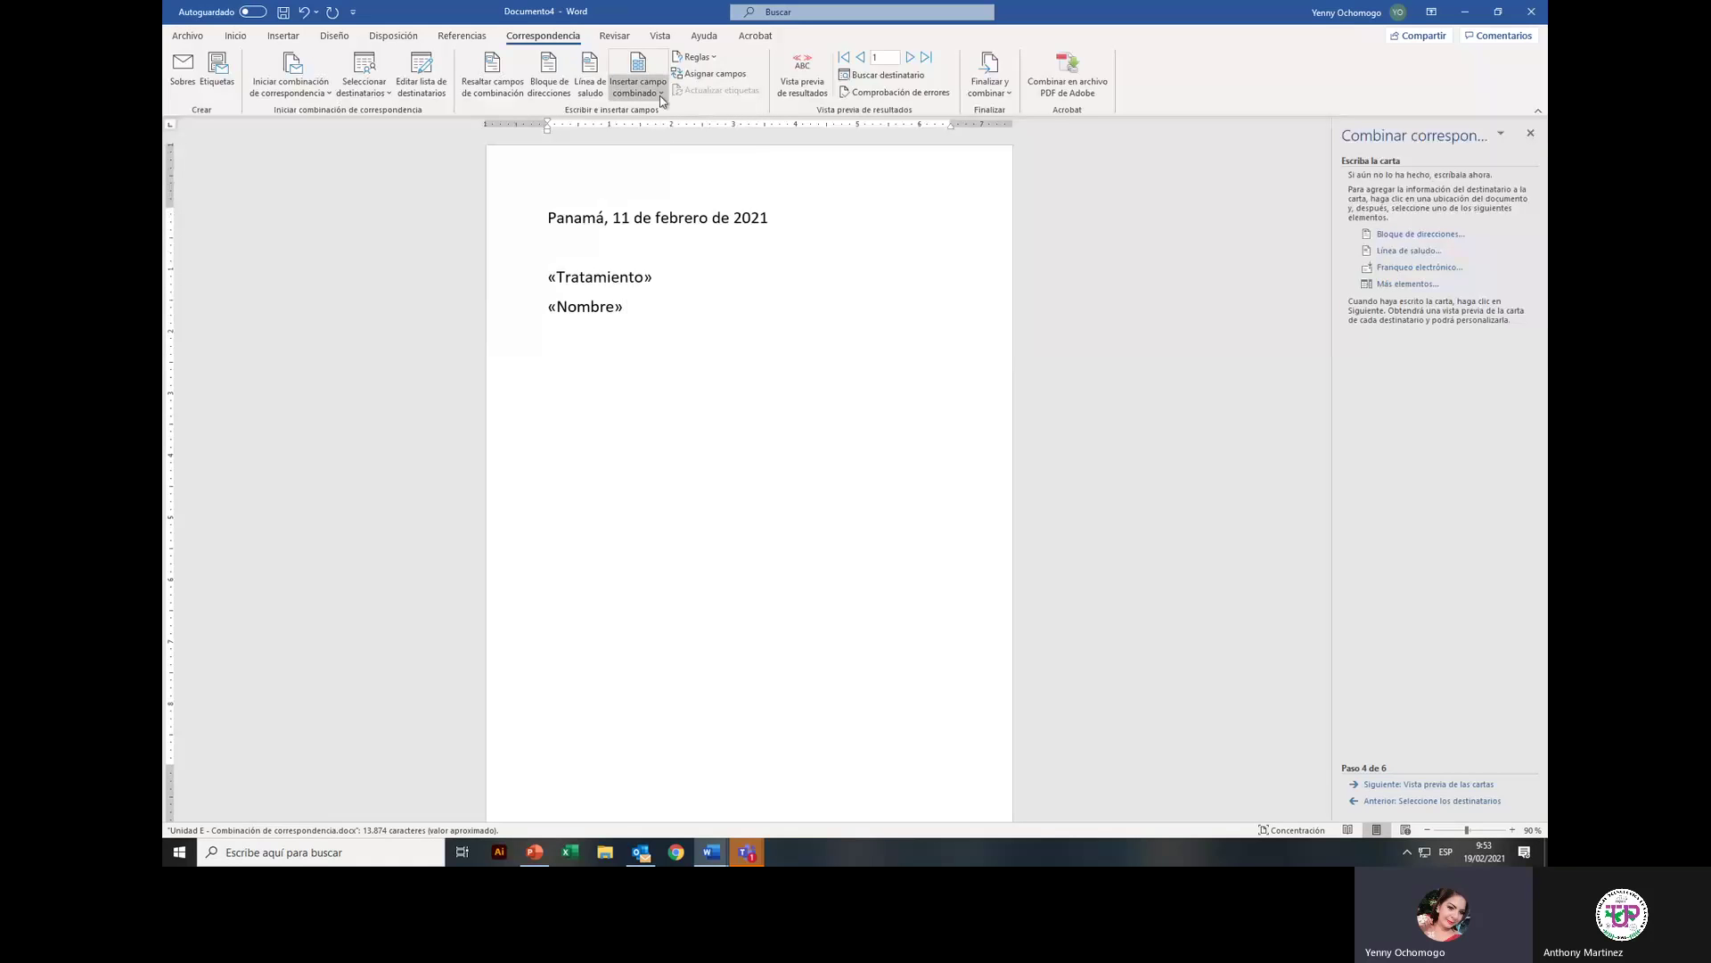
{"action": "left_click", "coordinate": [659, 93]}
{"action": "left_click", "coordinate": [661, 153]}
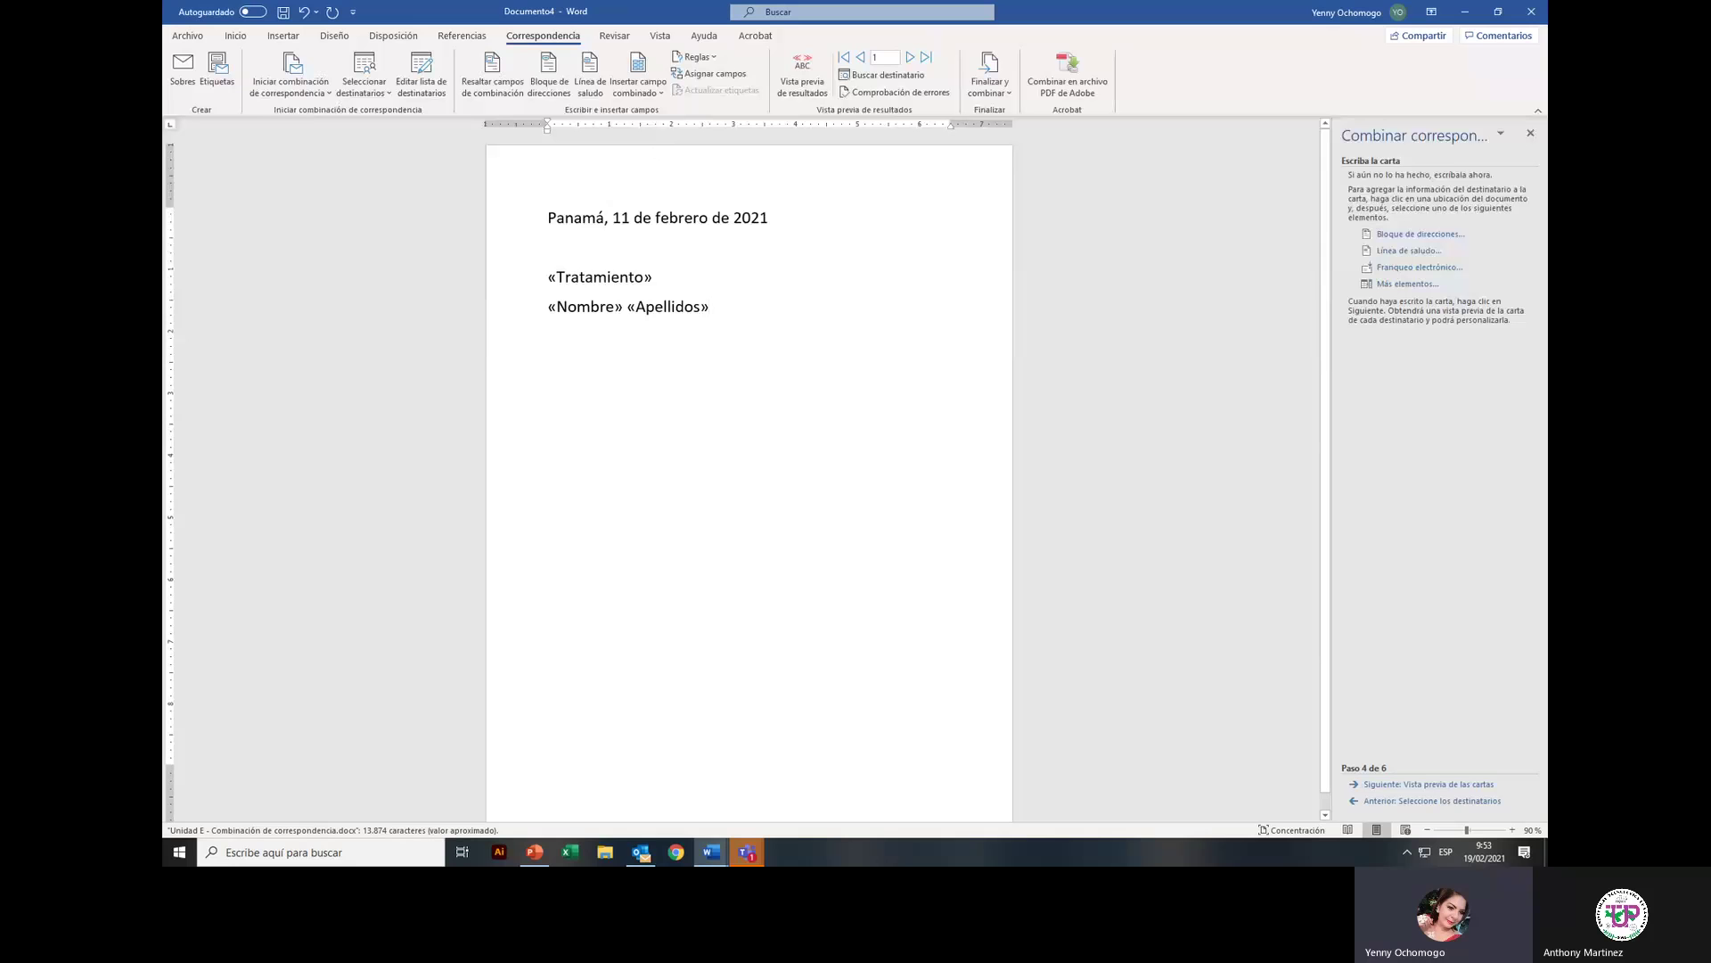
{"action": "key", "text": "Return"}
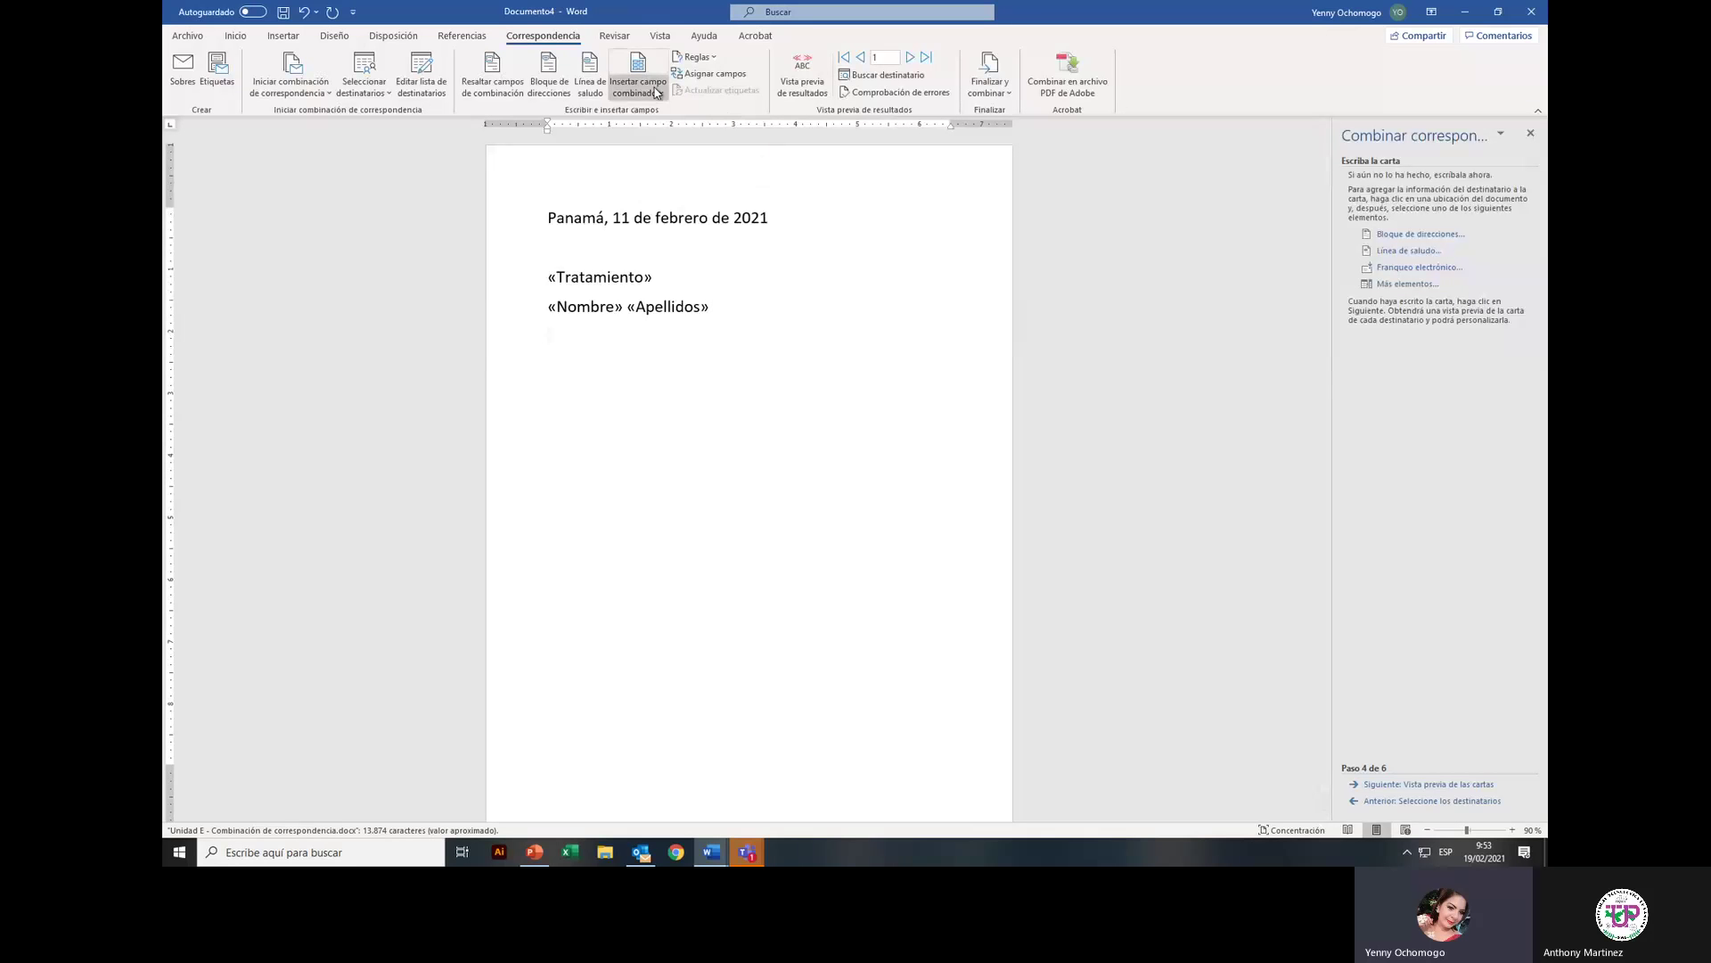
{"action": "left_click", "coordinate": [659, 93]}
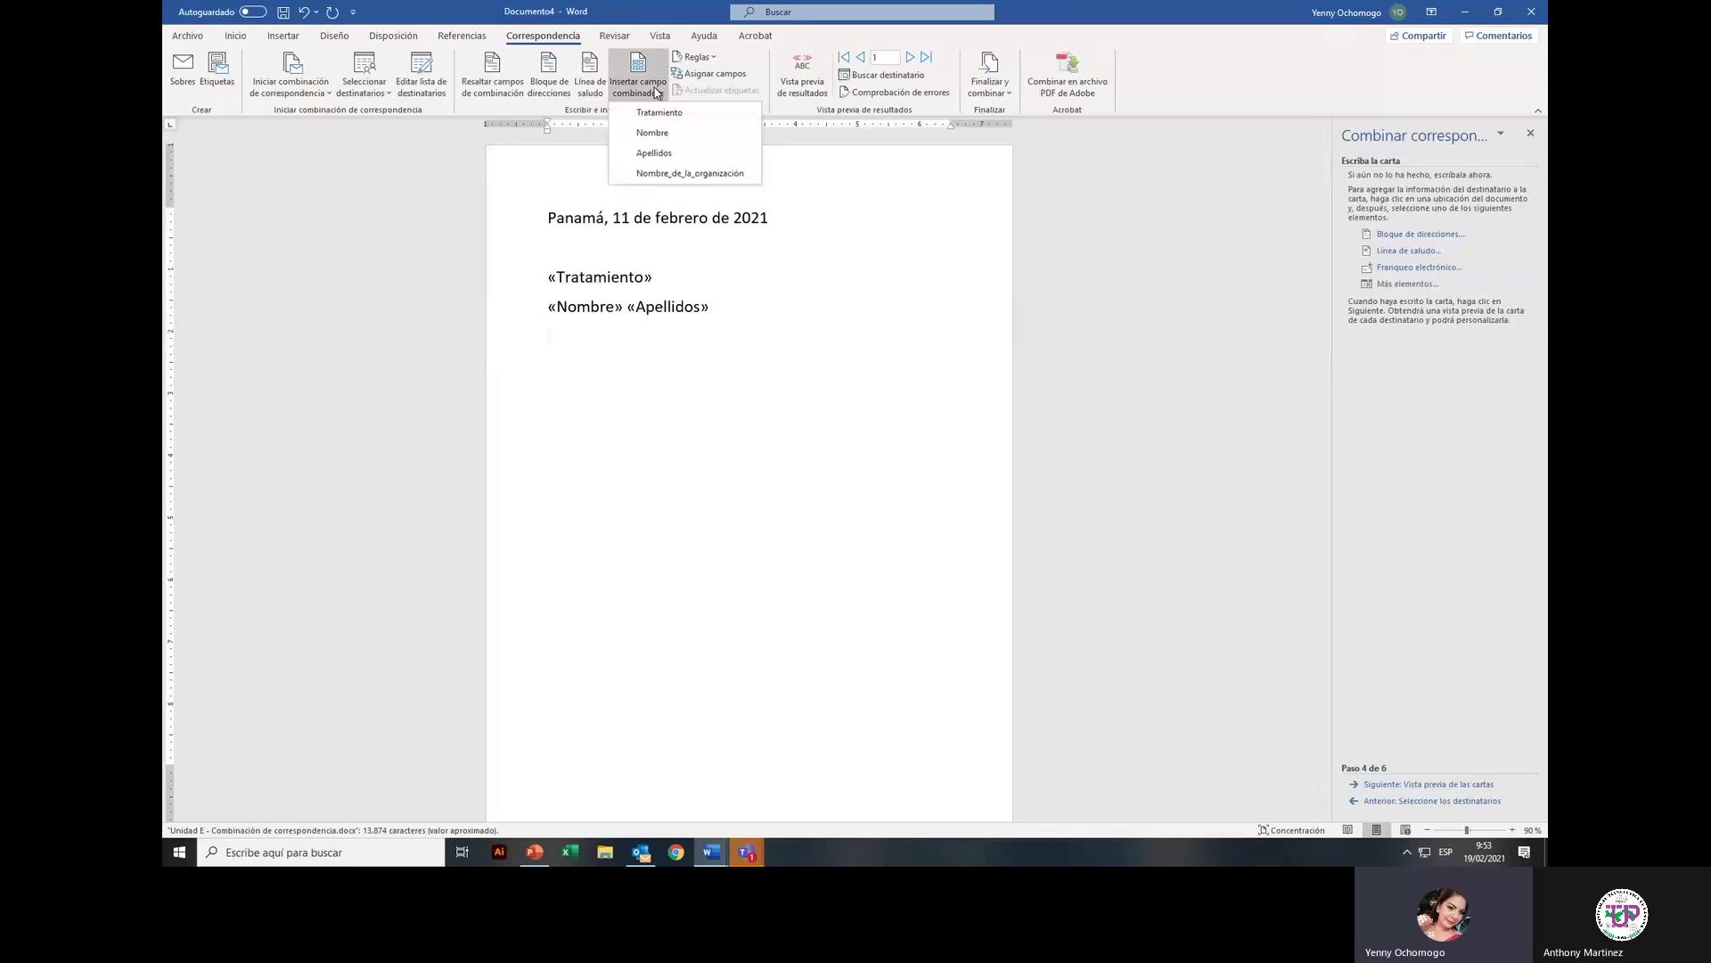
{"action": "left_click", "coordinate": [649, 174]}
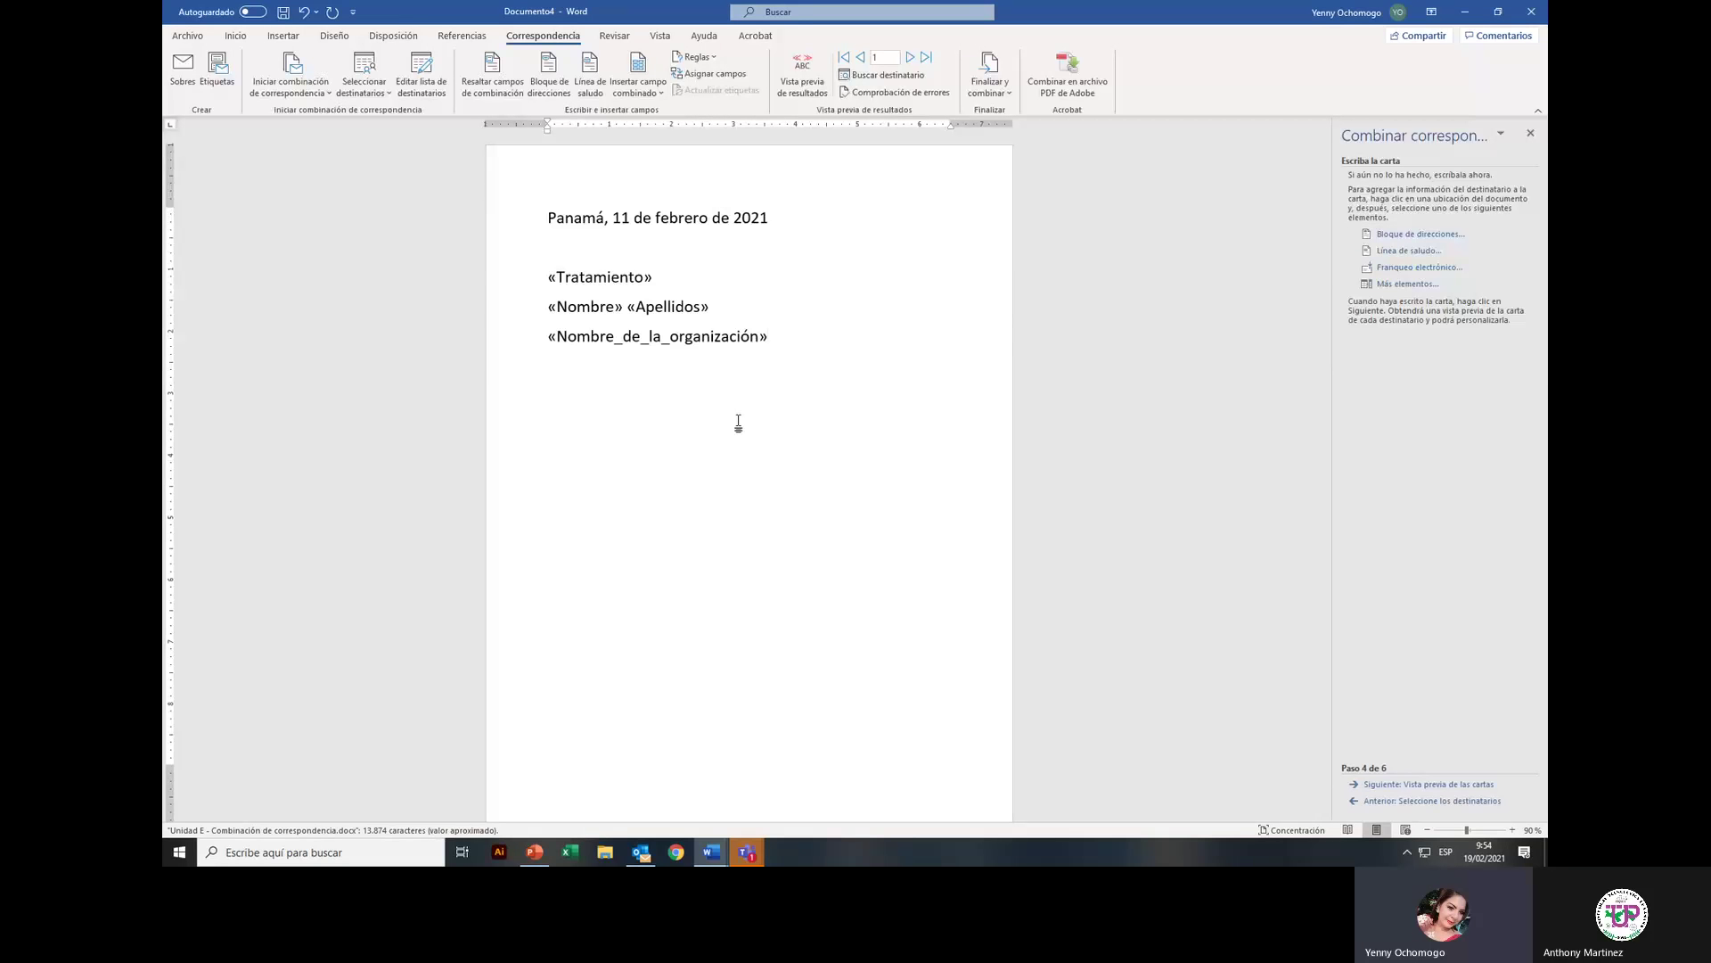
Step: Make the three merge-field lines bold with 1.0 line spacing and no space after
{"action": "left_click_drag", "start_coordinate": [500, 263], "coordinate": [517, 348]}
{"action": "left_click", "coordinate": [693, 443]}
{"action": "left_click_drag", "start_coordinate": [497, 278], "coordinate": [514, 342]}
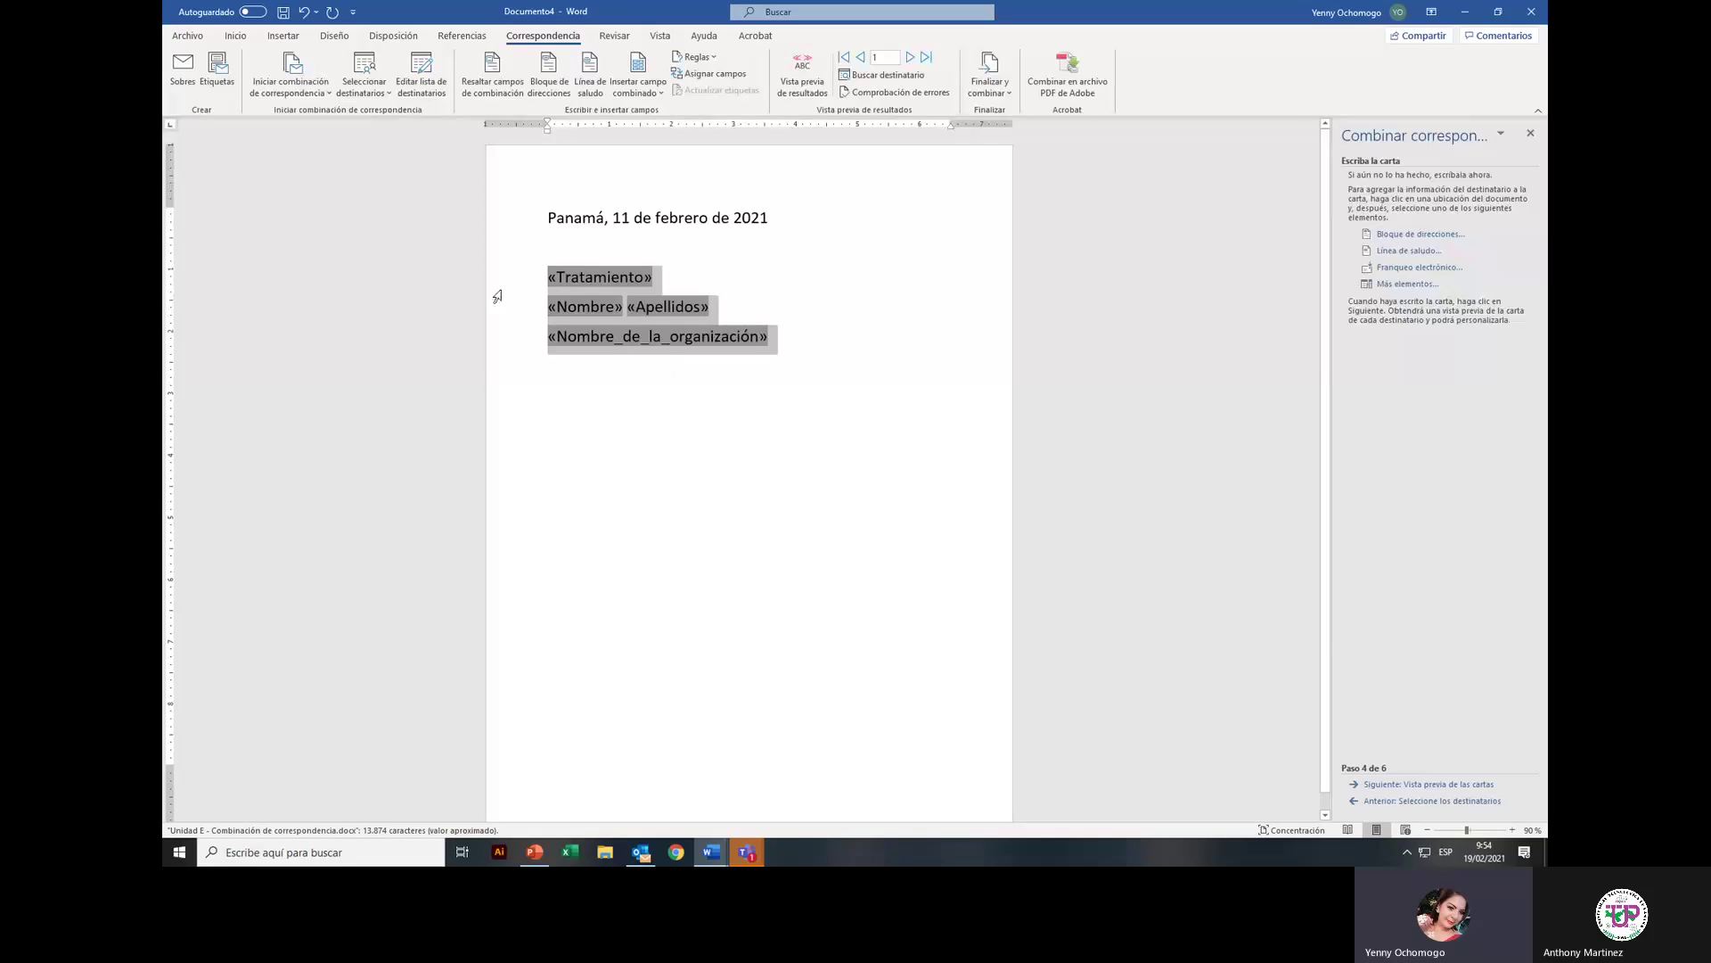
{"action": "left_click", "coordinate": [242, 41]}
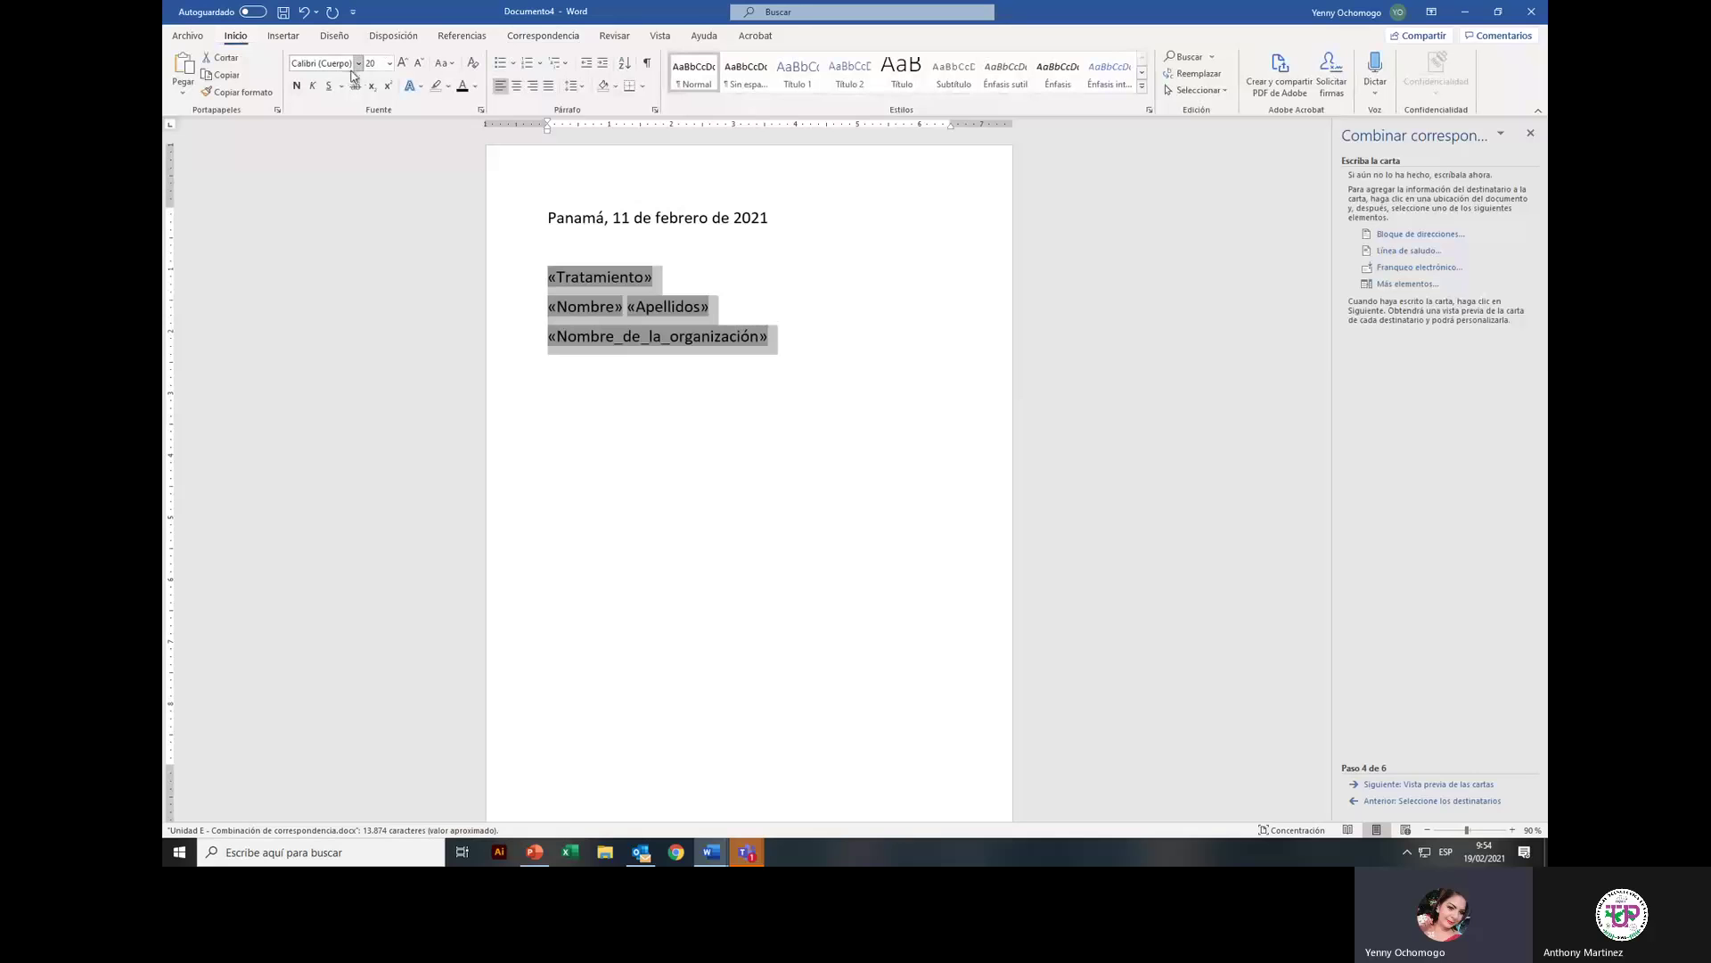
{"action": "left_click", "coordinate": [297, 86]}
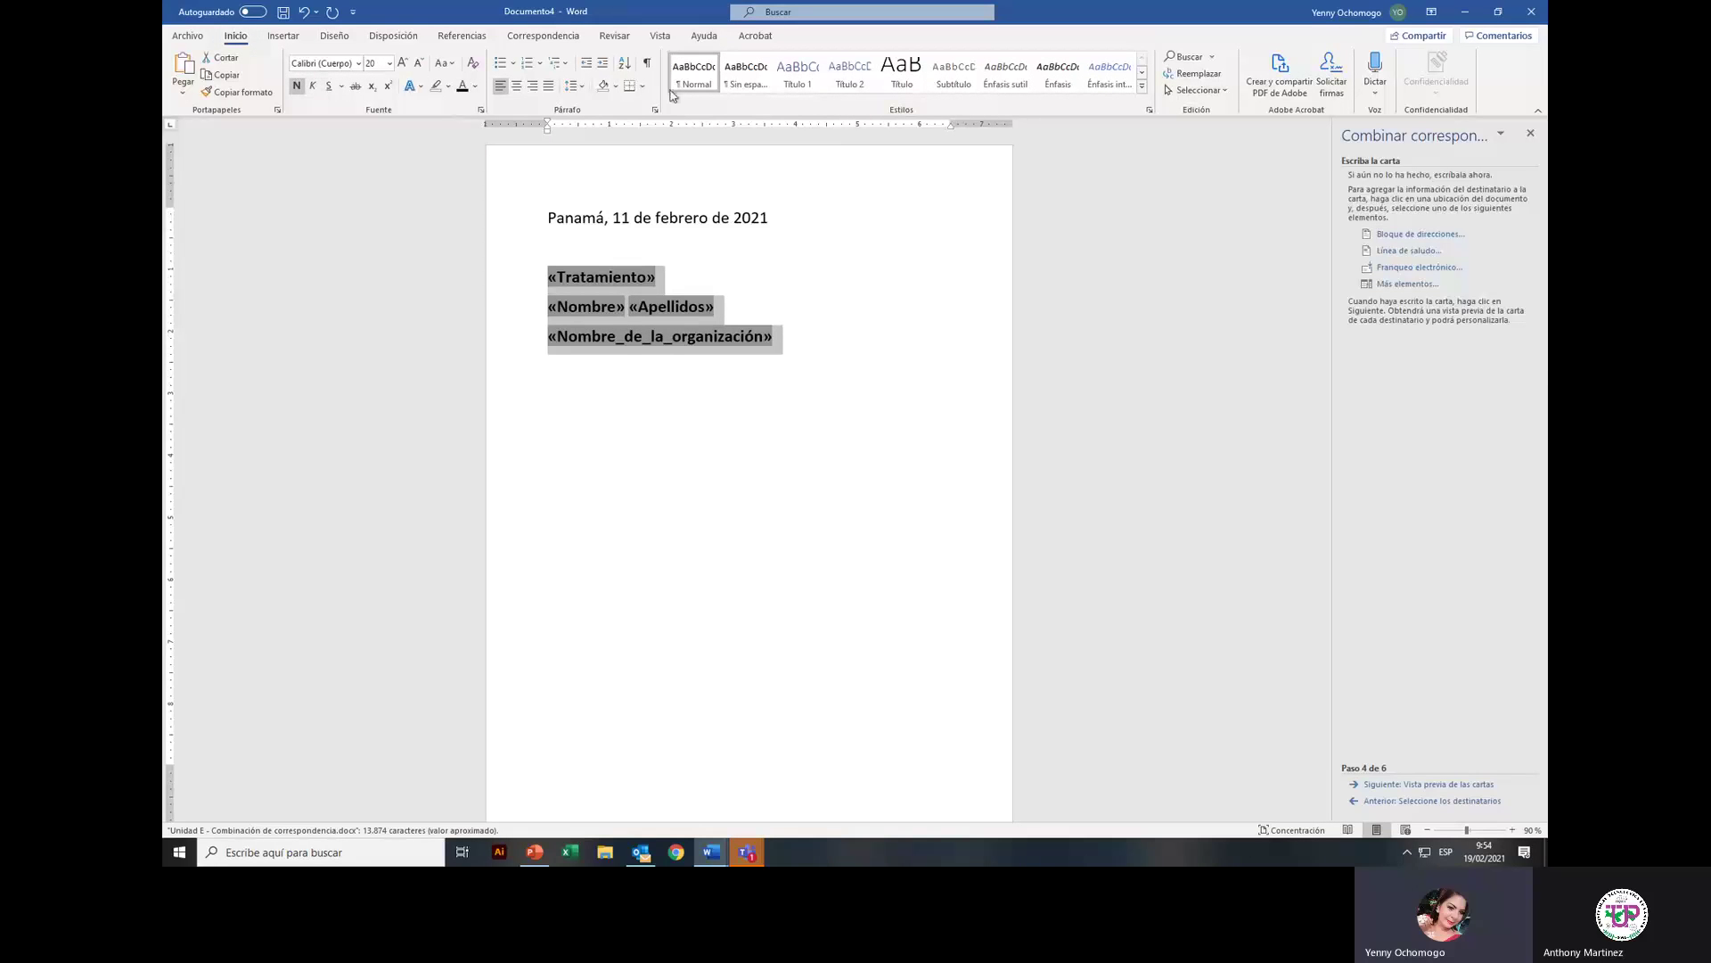
{"action": "left_click", "coordinate": [585, 85]}
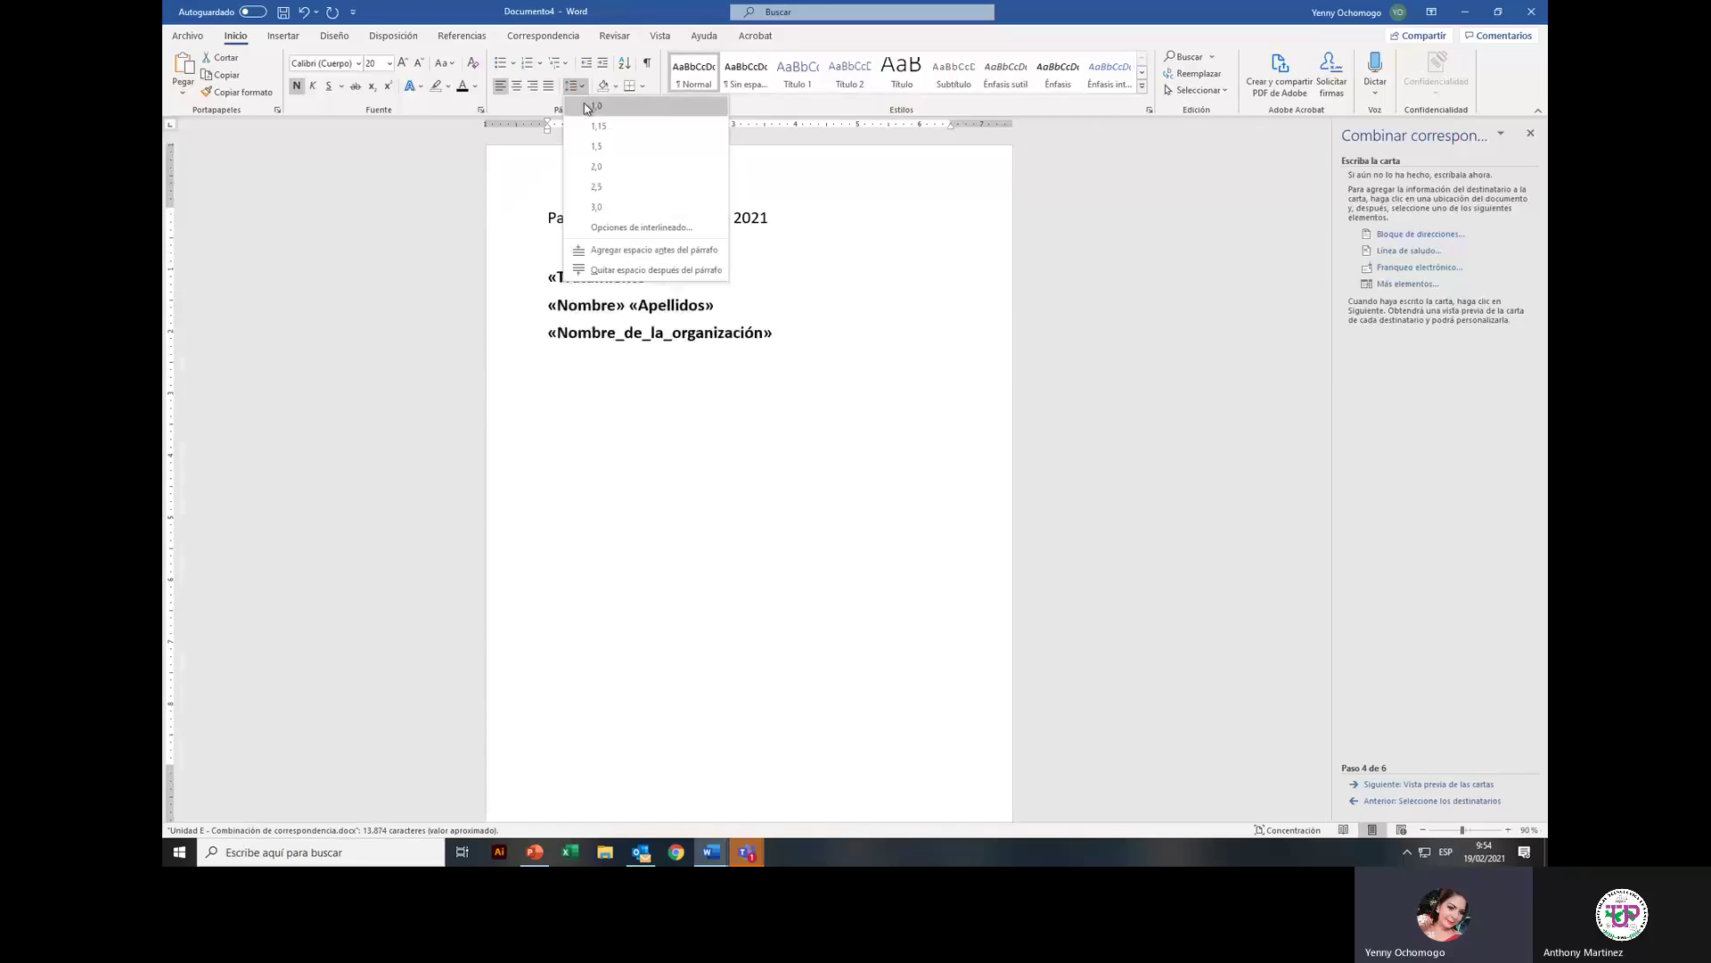
{"action": "left_click", "coordinate": [587, 106]}
{"action": "left_click", "coordinate": [573, 85]}
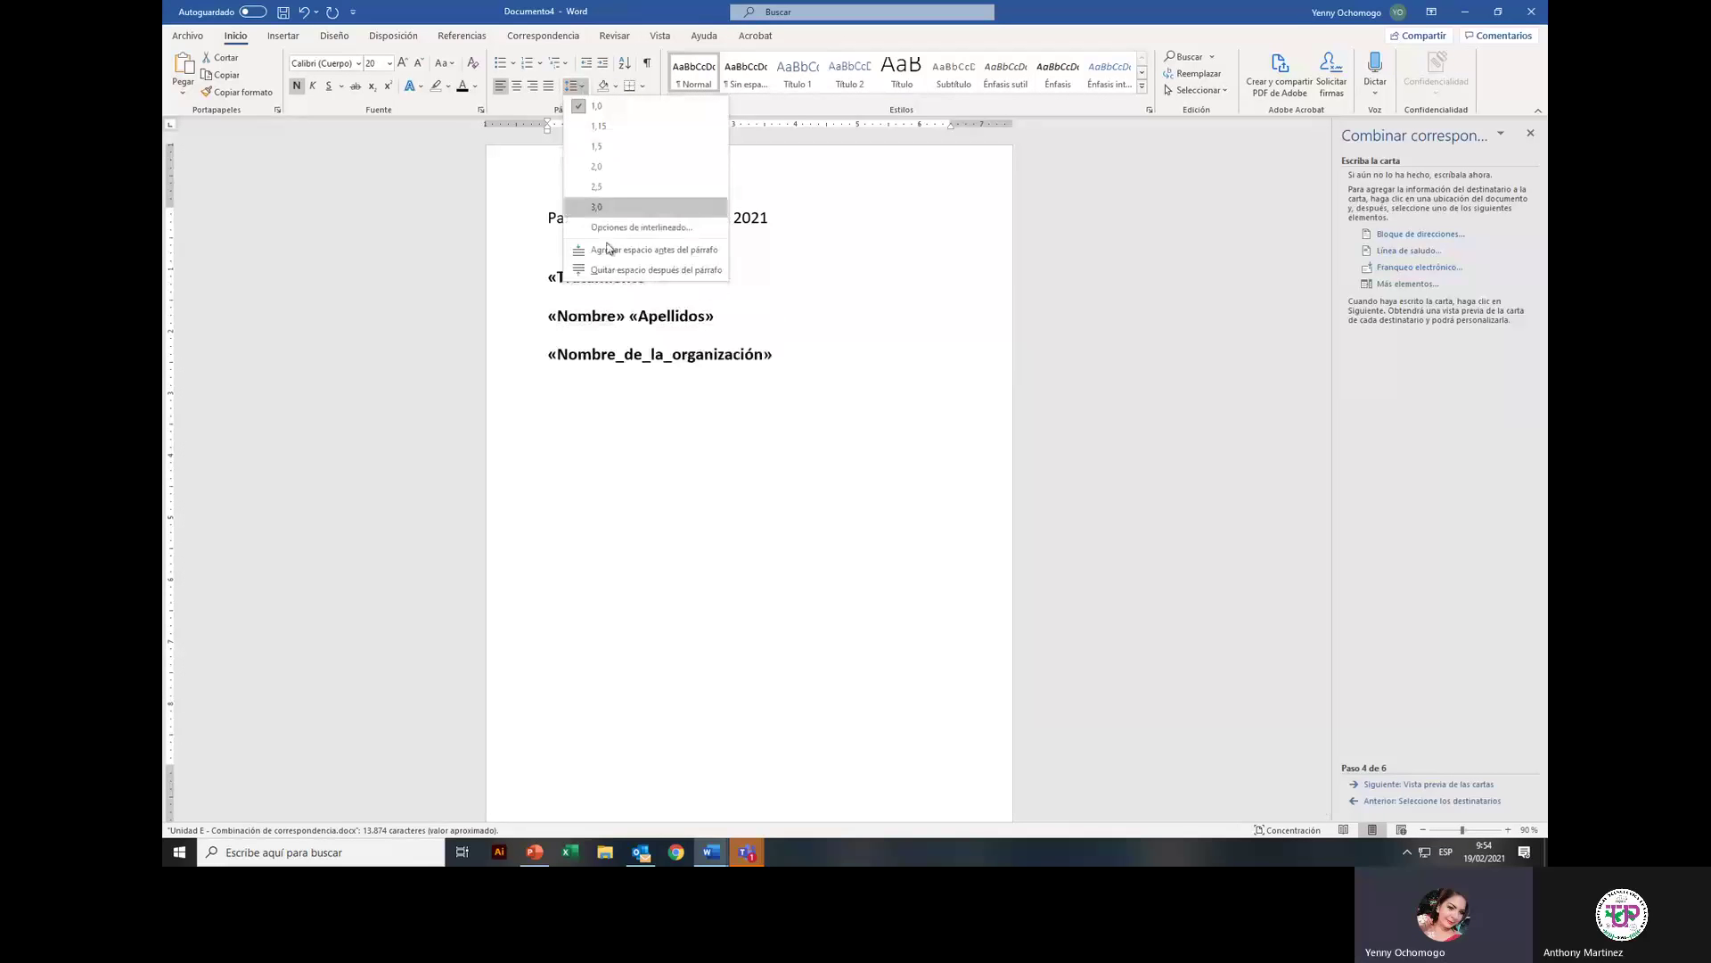
{"action": "left_click", "coordinate": [635, 270]}
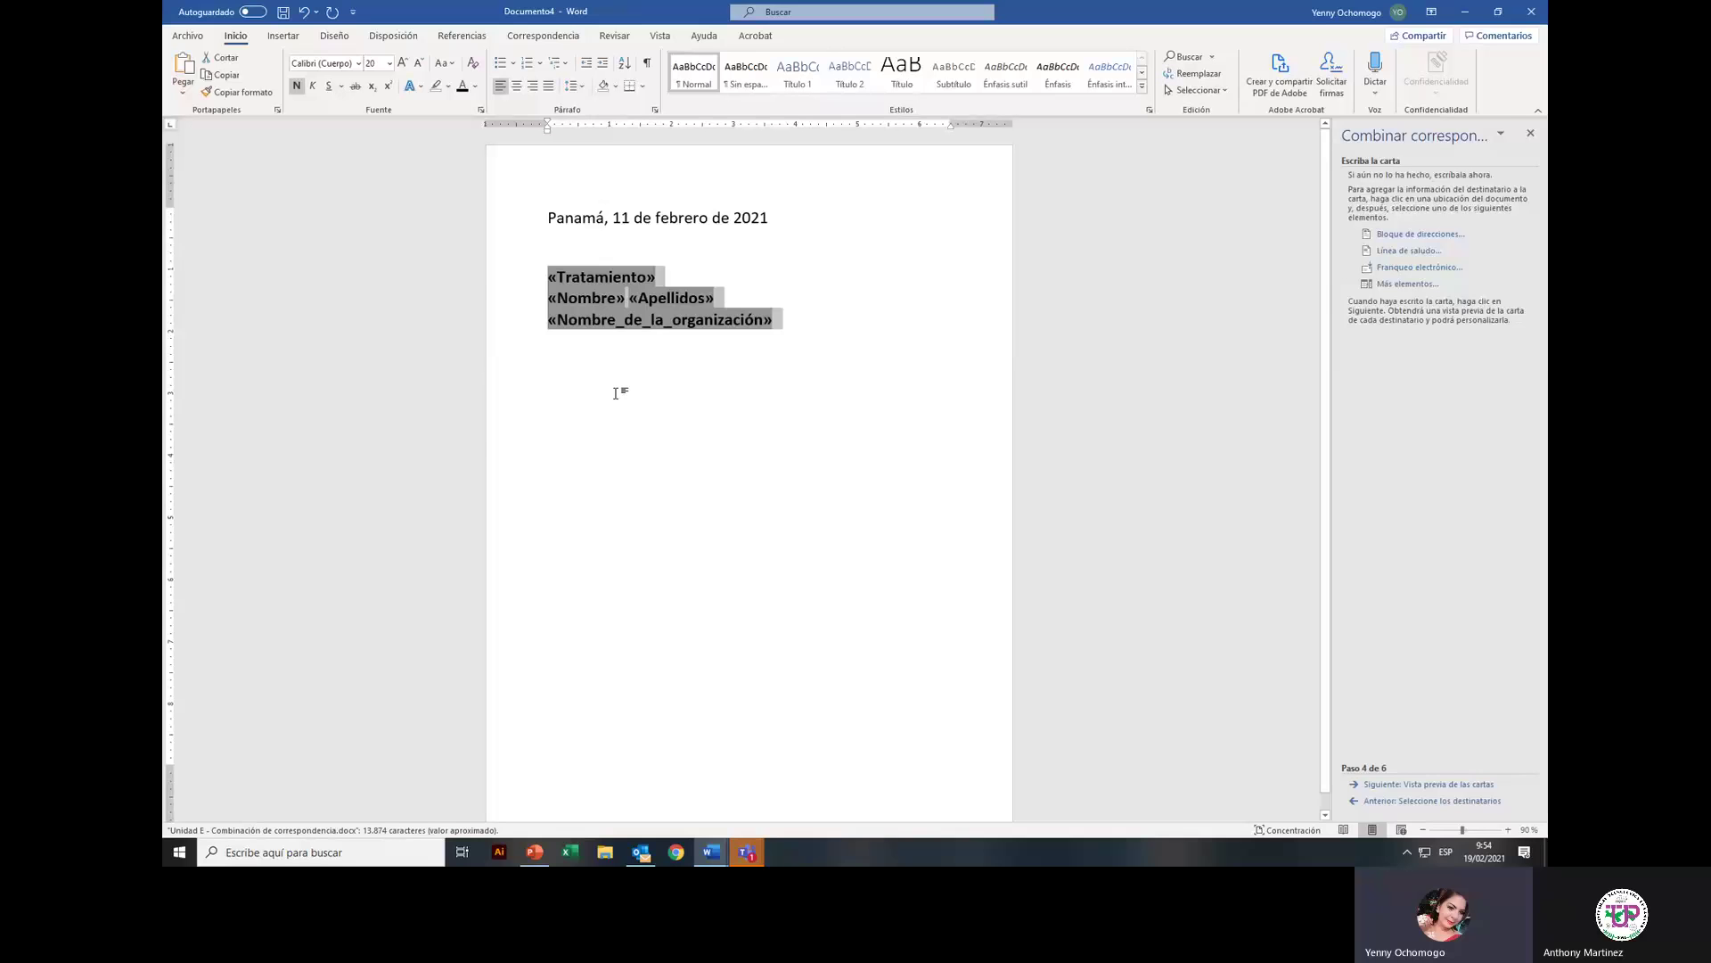
Step: Set the field lines in Abadi and add two empty lines below them
{"action": "left_click", "coordinate": [360, 65]}
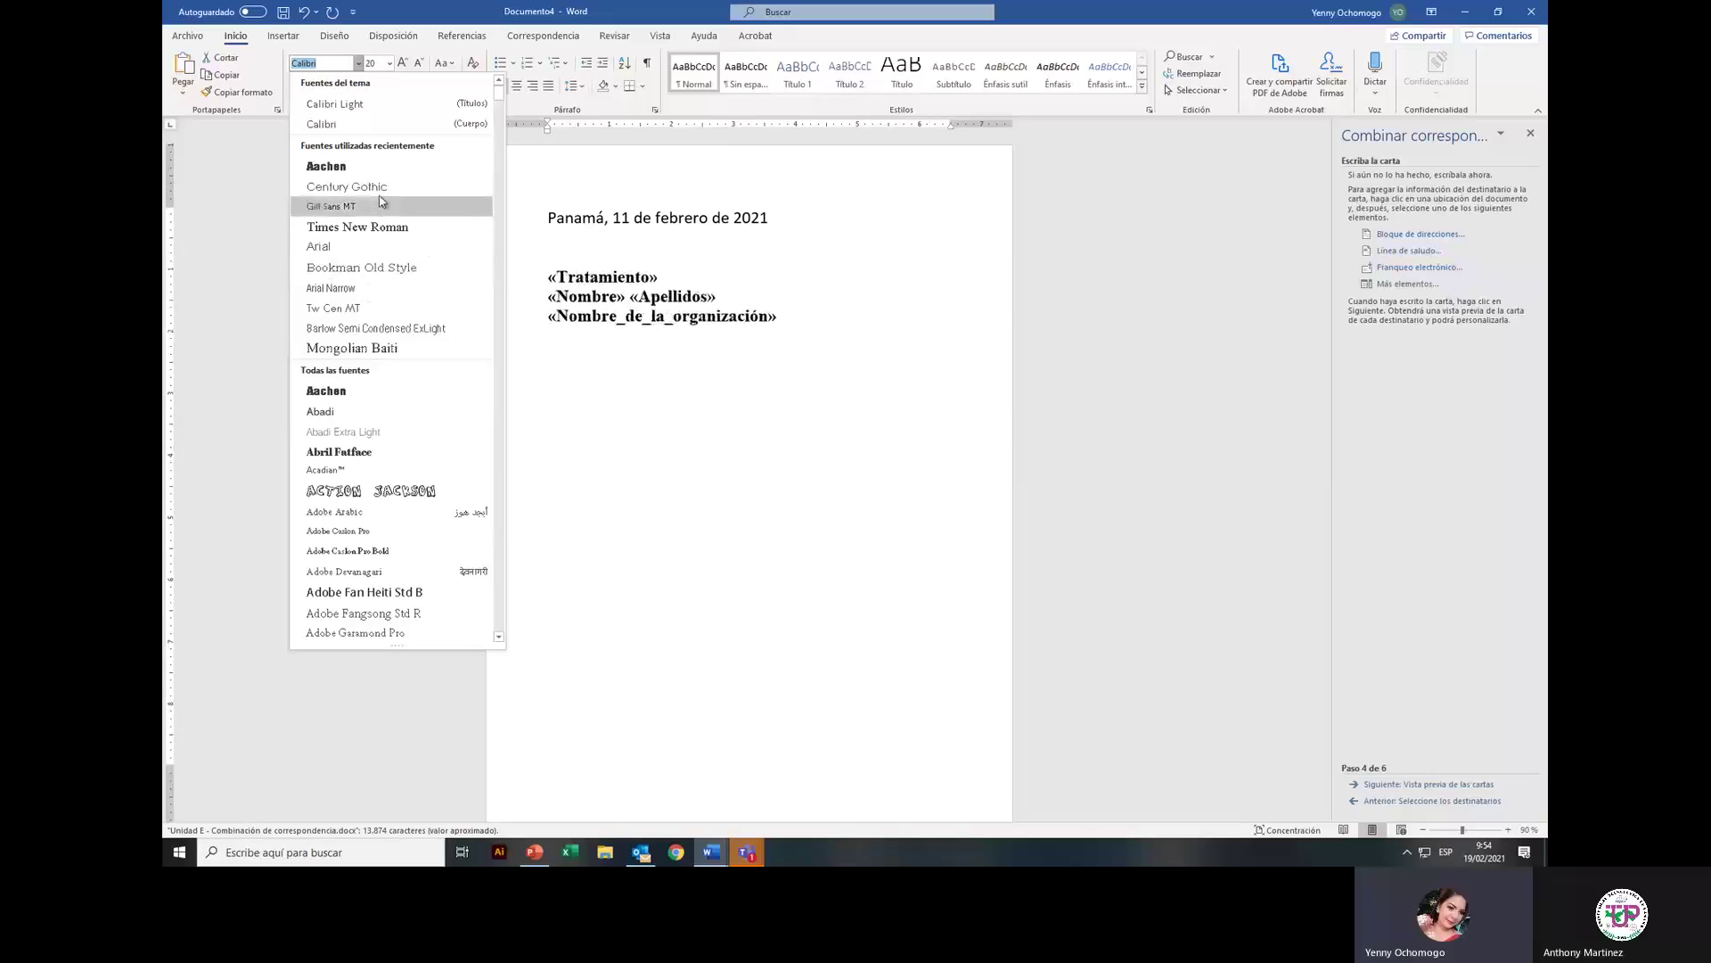
{"action": "left_click", "coordinate": [339, 416]}
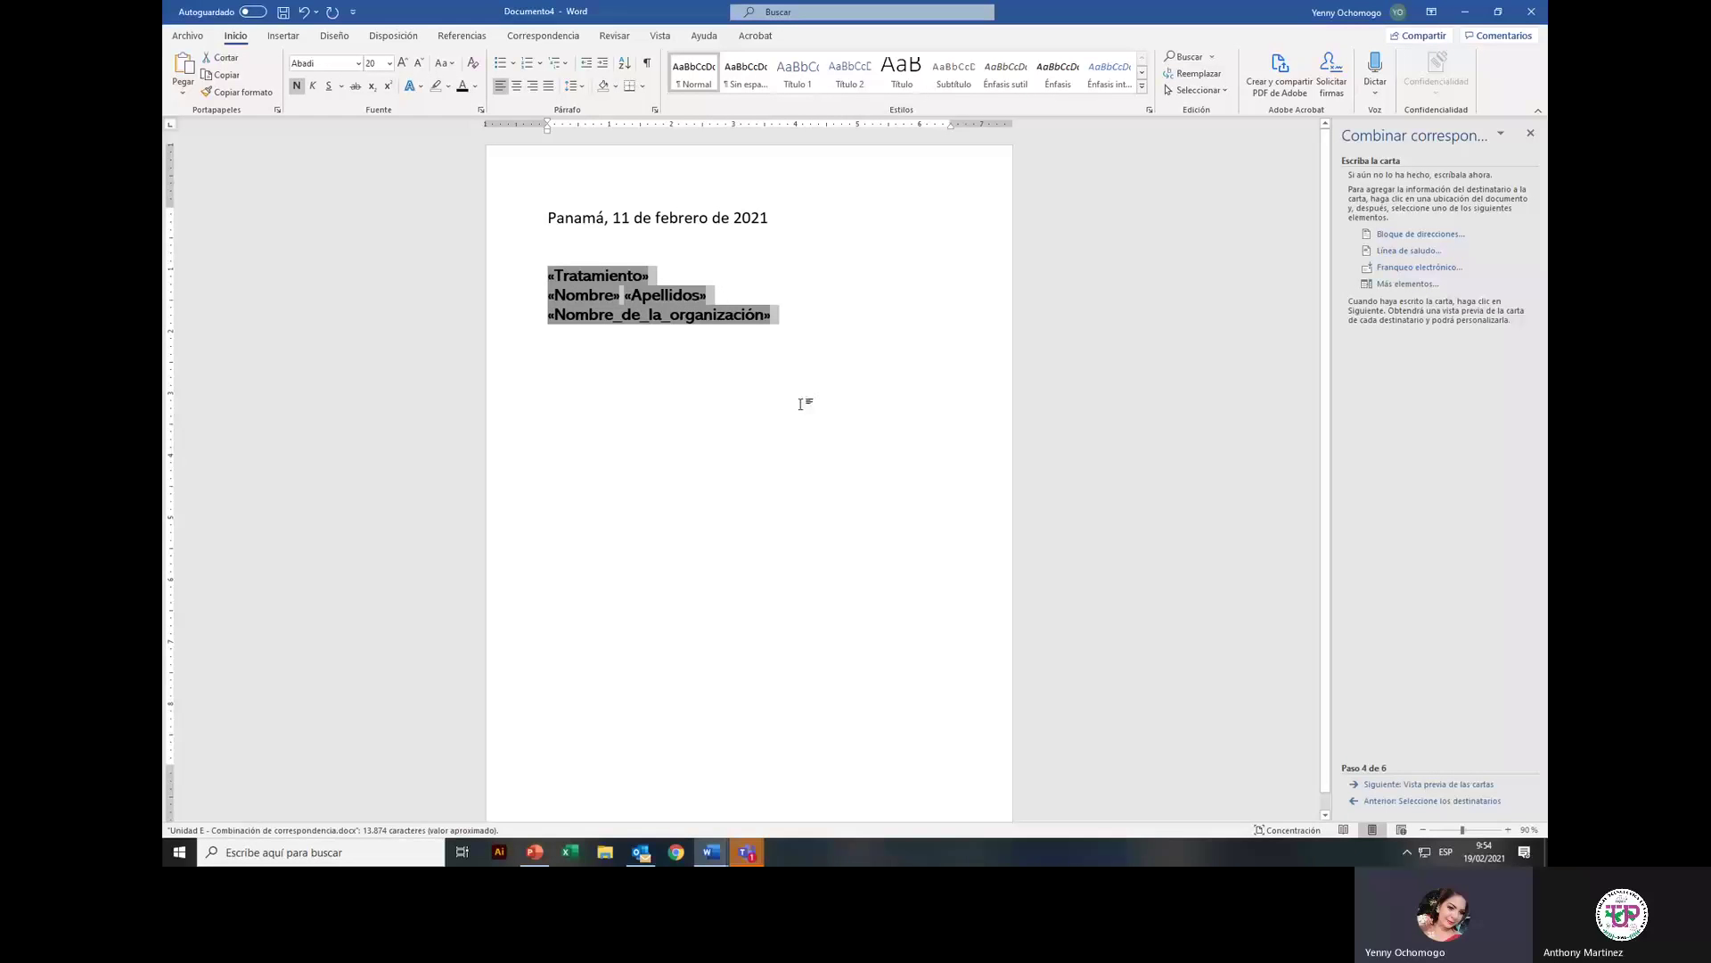
{"action": "left_click", "coordinate": [824, 323]}
{"action": "key", "text": "Return"}
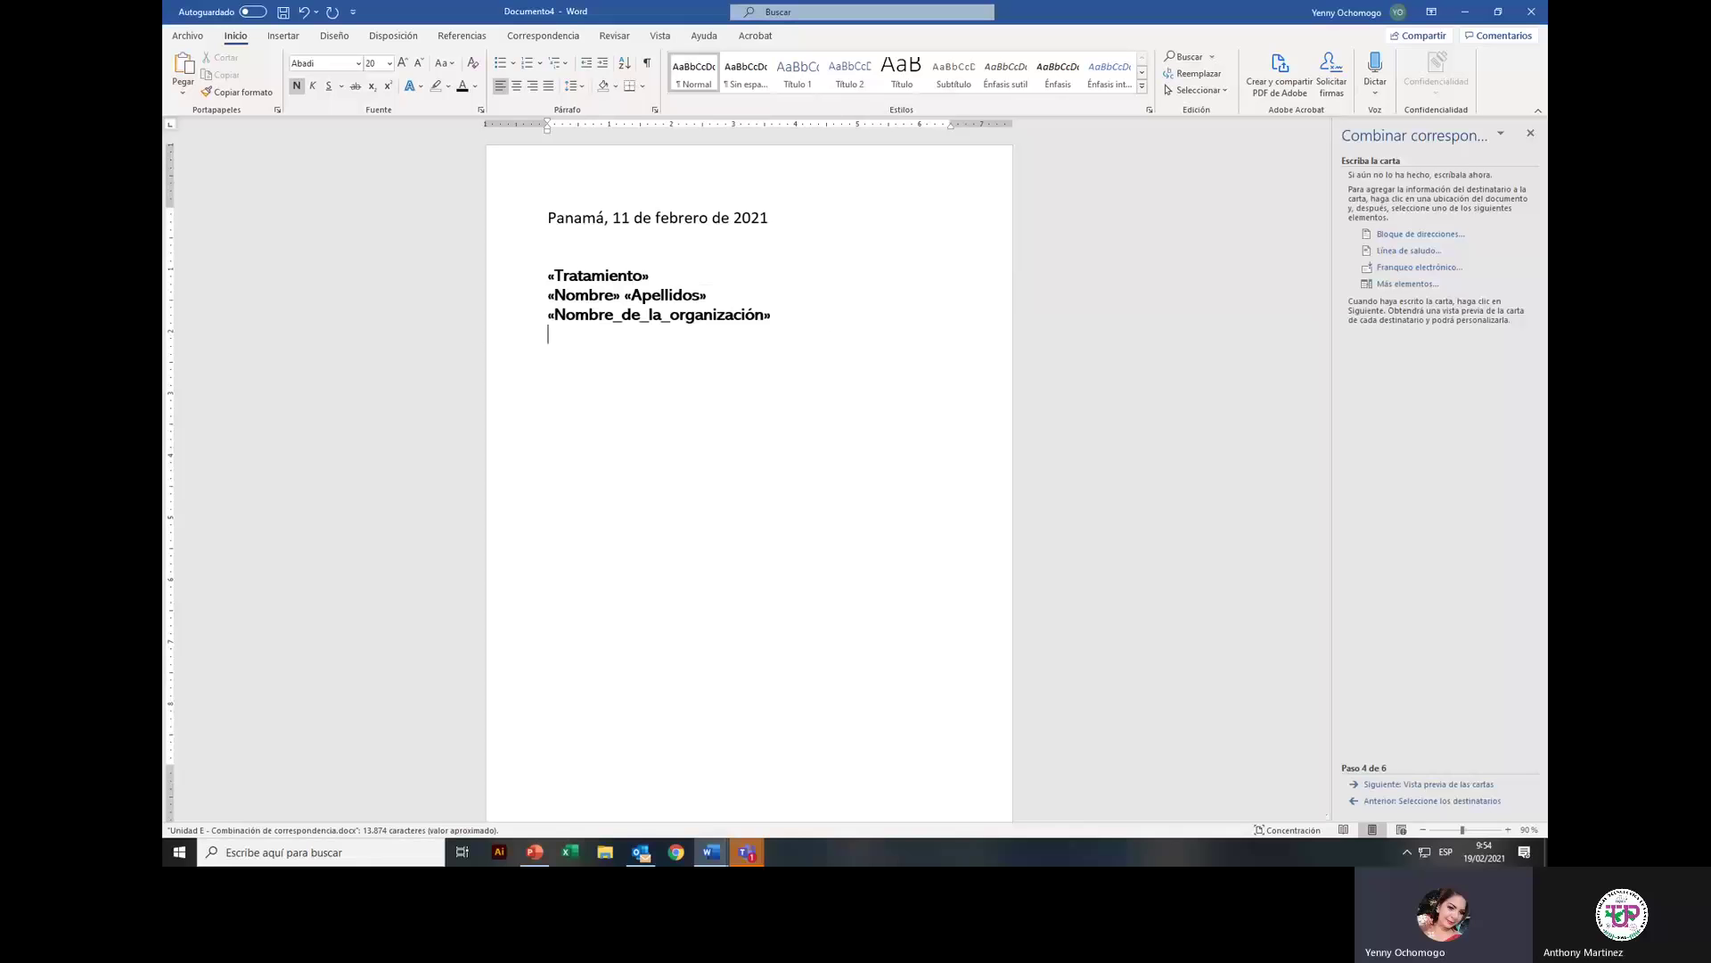
{"action": "key", "text": "Return"}
{"action": "left_click", "coordinate": [517, 37]}
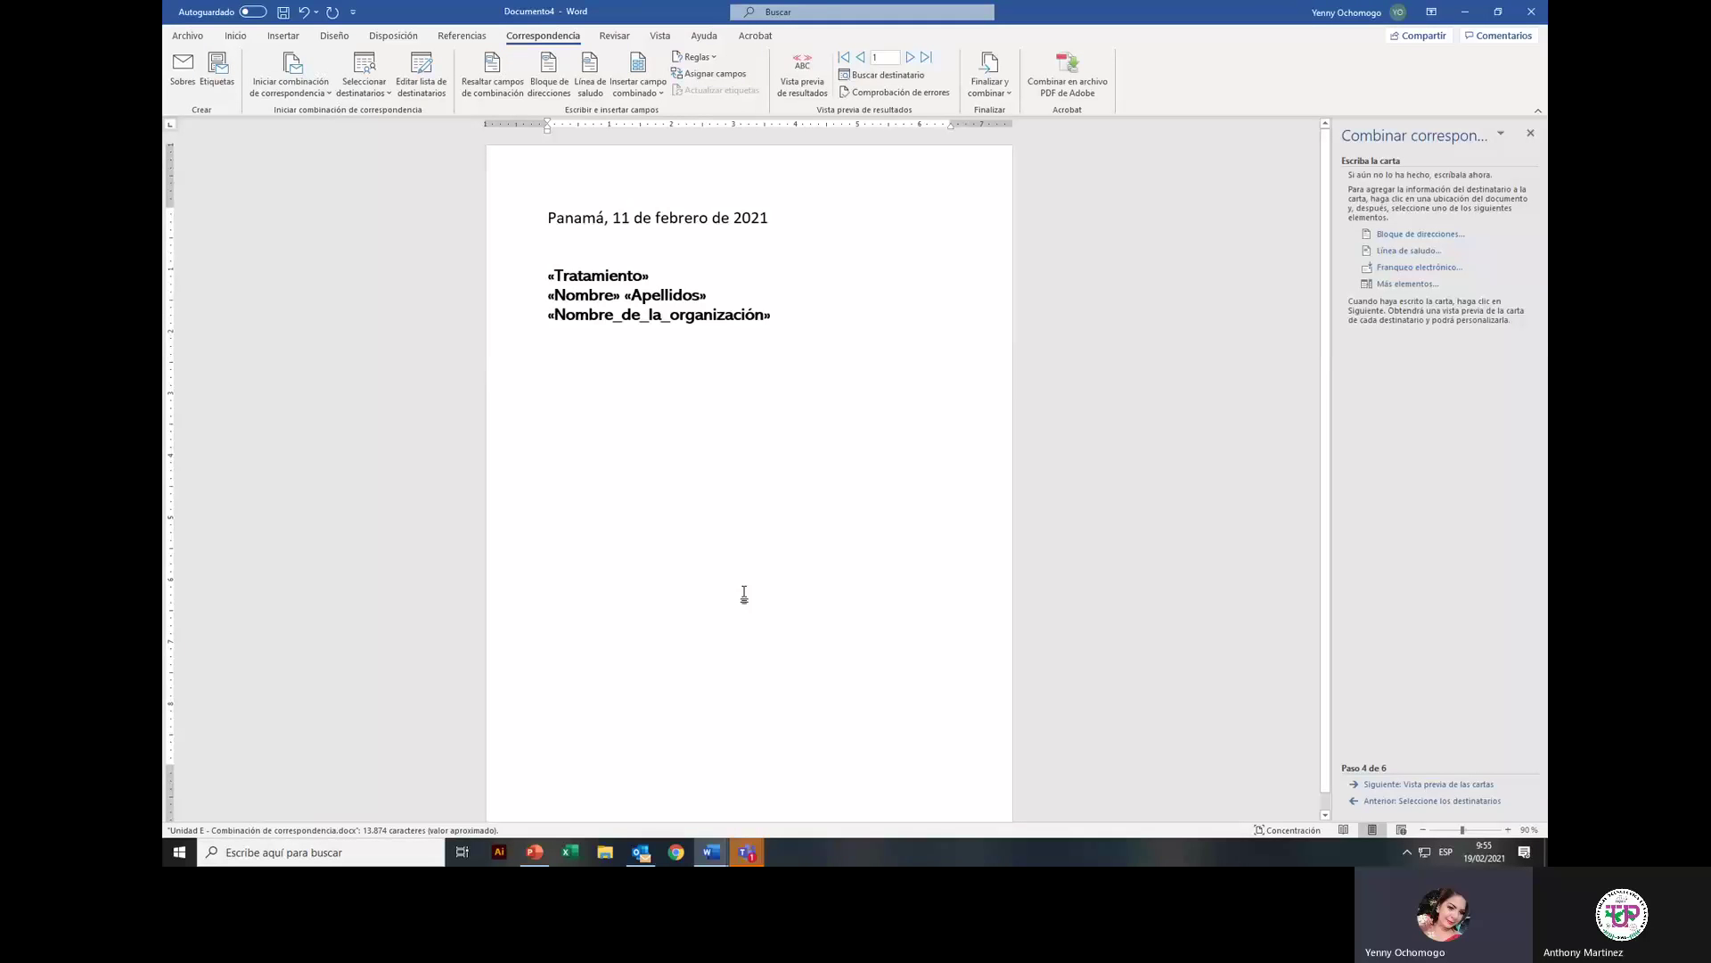
Step: Type 'Reciba un cordial saludo y éxitos en las funciones que realiza' and begin 'Motiva la presente…'
{"action": "type", "text": "Recu"}
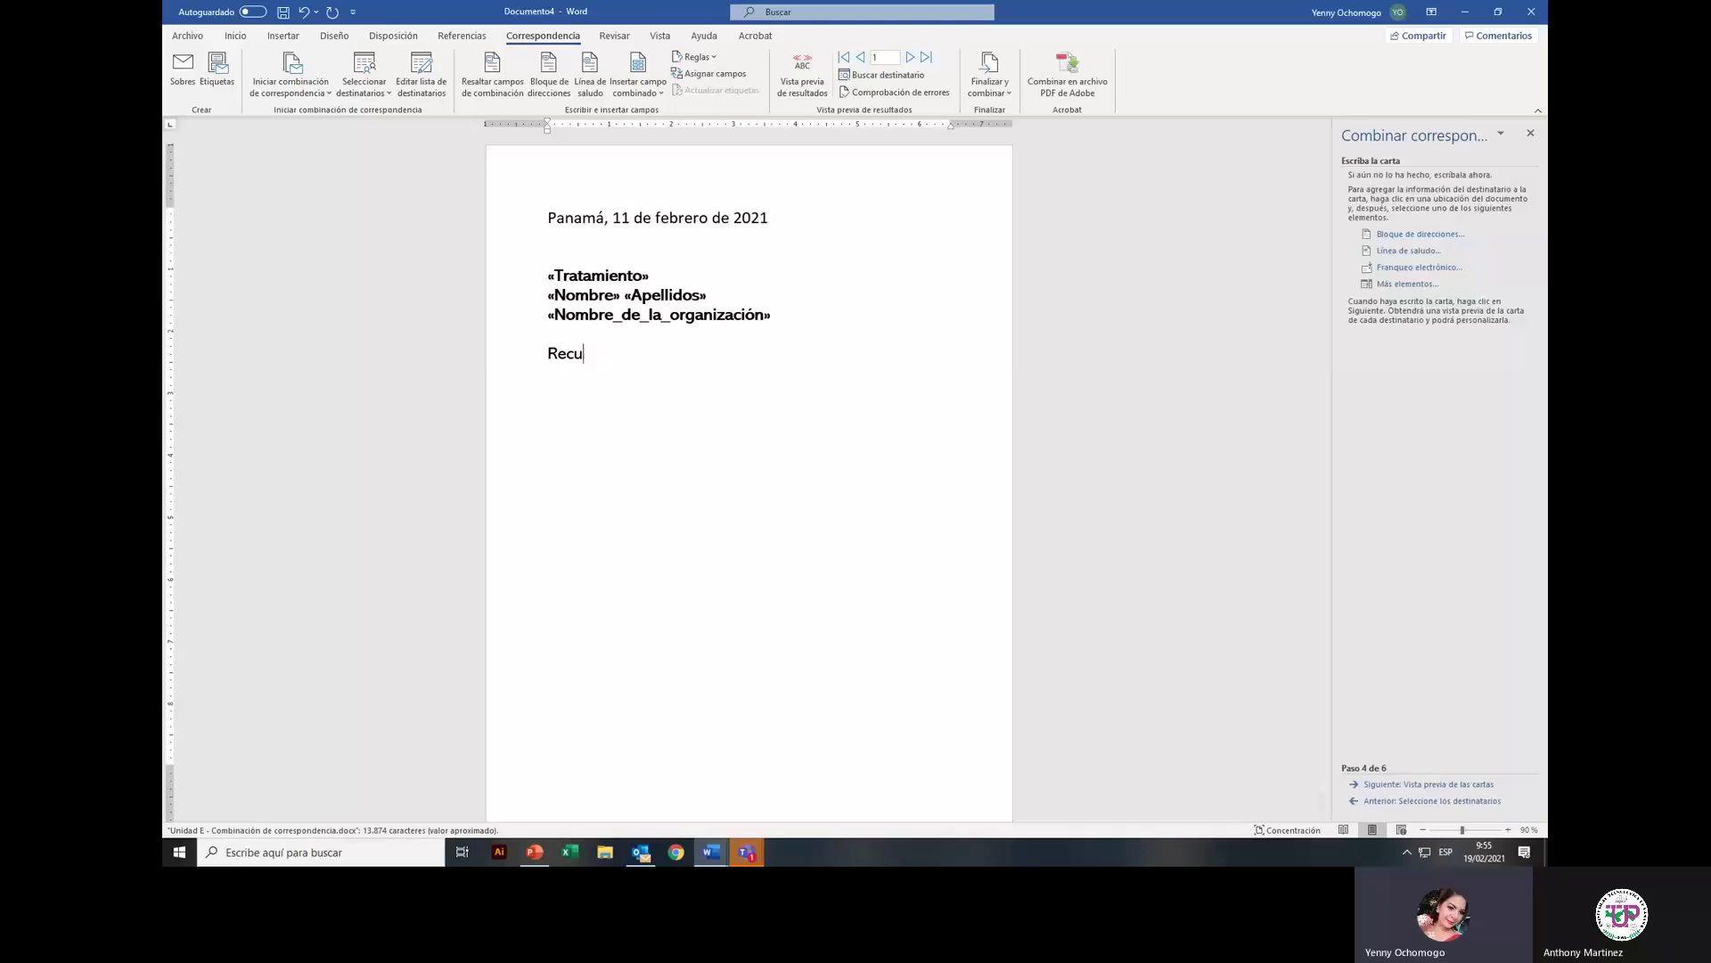
{"action": "key", "text": "BackSpace"}
{"action": "type", "text": "ibu"}
{"action": "key", "text": "BackSpace"}
{"action": "key", "text": "BackSpace"}
{"action": "type", "text": "ba un cod"}
{"action": "key", "text": "BackSpace"}
{"action": "type", "text": "rdual"}
{"action": "key", "text": "BackSpace"}
{"action": "key", "text": "BackSpace"}
{"action": "key", "text": "BackSpace"}
{"action": "key", "text": "BackSpace"}
{"action": "type", "text": "ial saludo y ODES"}
{"action": "key", "text": "BackSpace"}
{"action": "key", "text": "BackSpace"}
{"action": "key", "text": "BackSpace"}
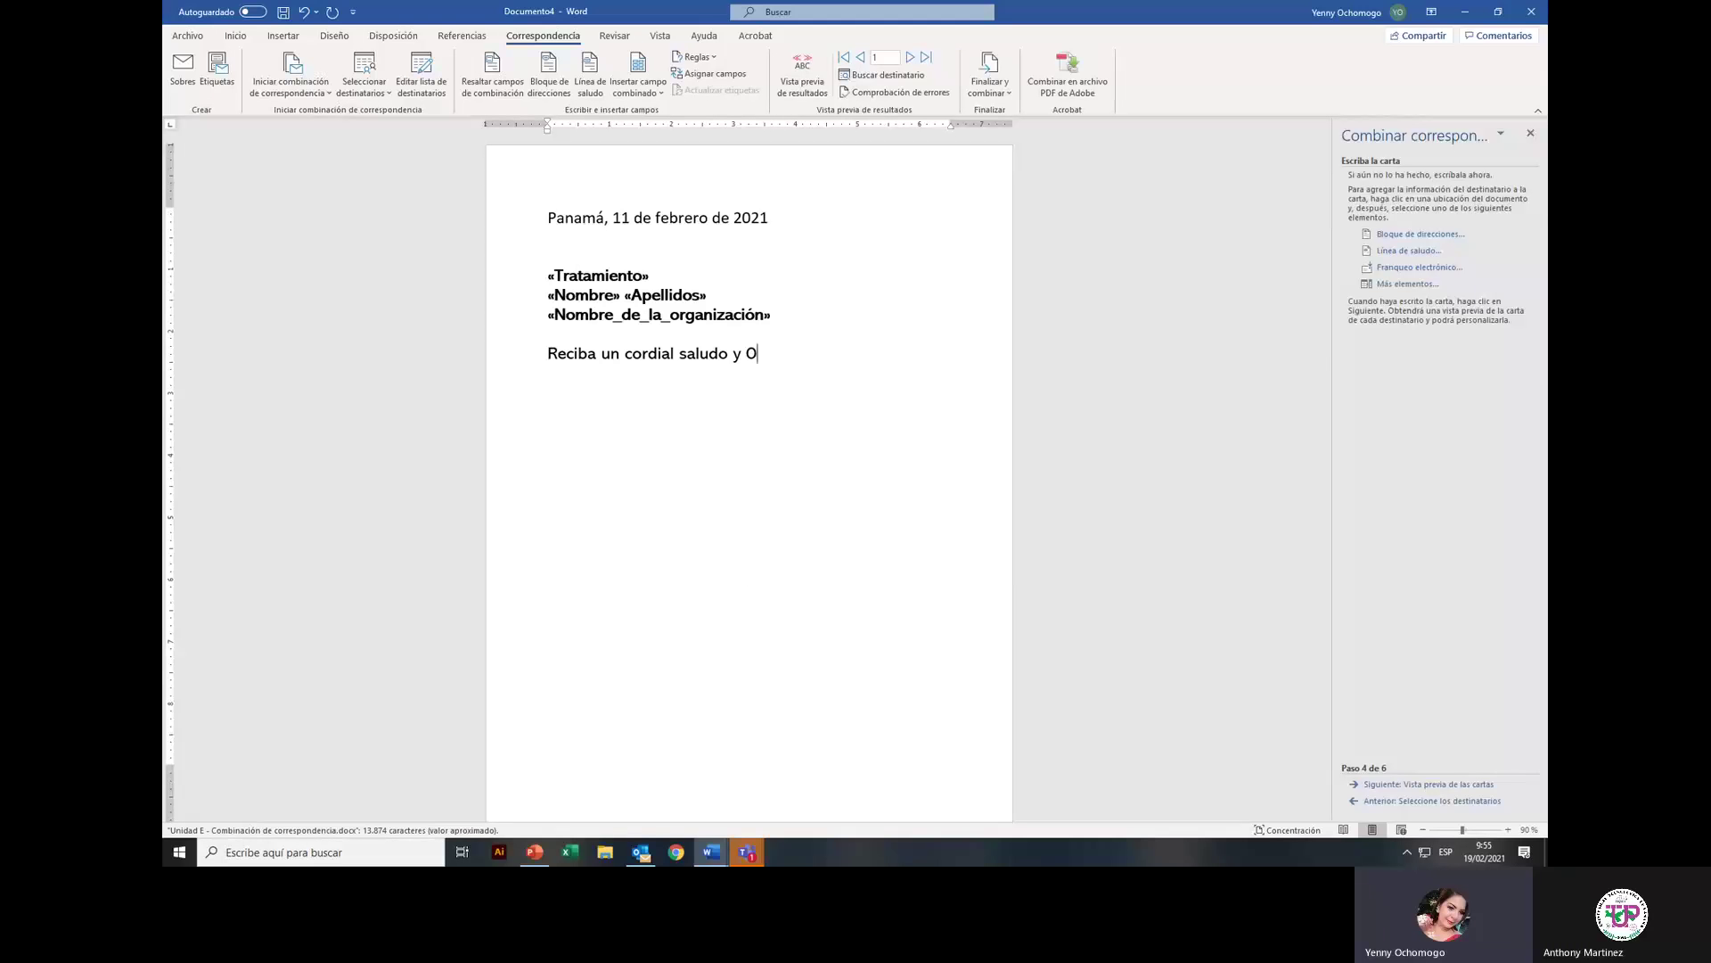
{"action": "key", "text": "BackSpace"}
{"action": "type", "text": "éxitos en las funcxion"}
{"action": "key", "text": "BackSpace"}
{"action": "key", "text": "BackSpace"}
{"action": "key", "text": "BackSpace"}
{"action": "key", "text": "BackSpace"}
{"action": "type", "text": "iones que realiza."}
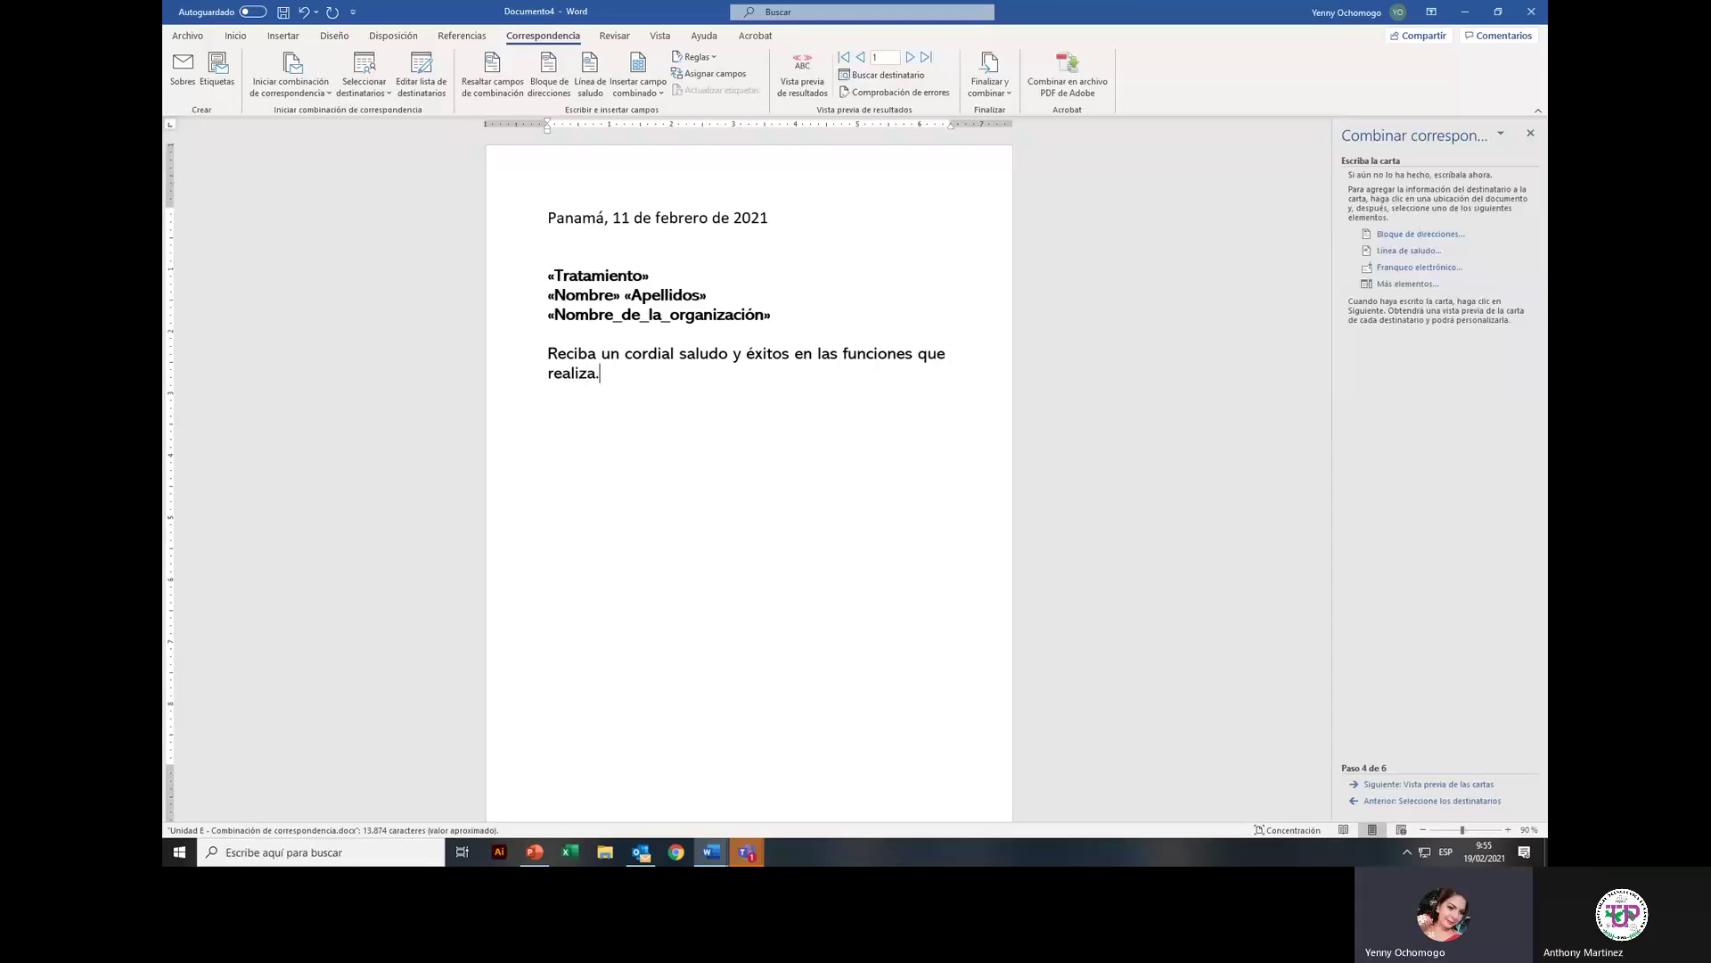
{"action": "key", "text": "Return"}
{"action": "type", "text": "Moti"}
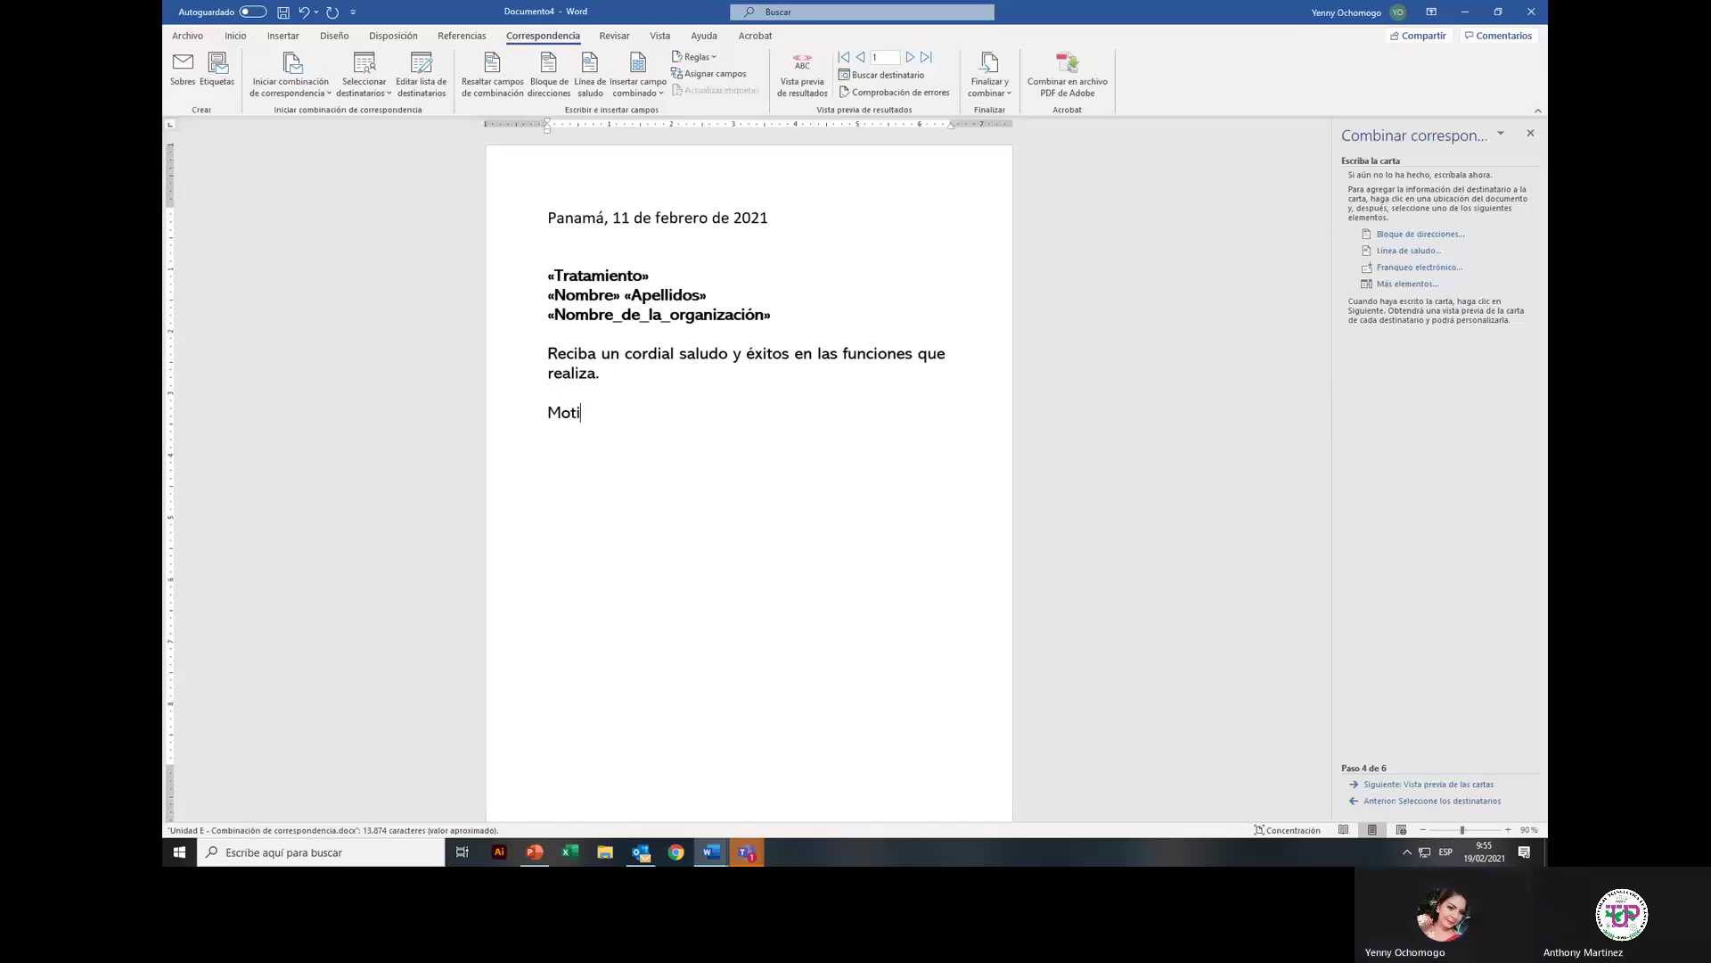
{"action": "type", "text": "va la presente"}
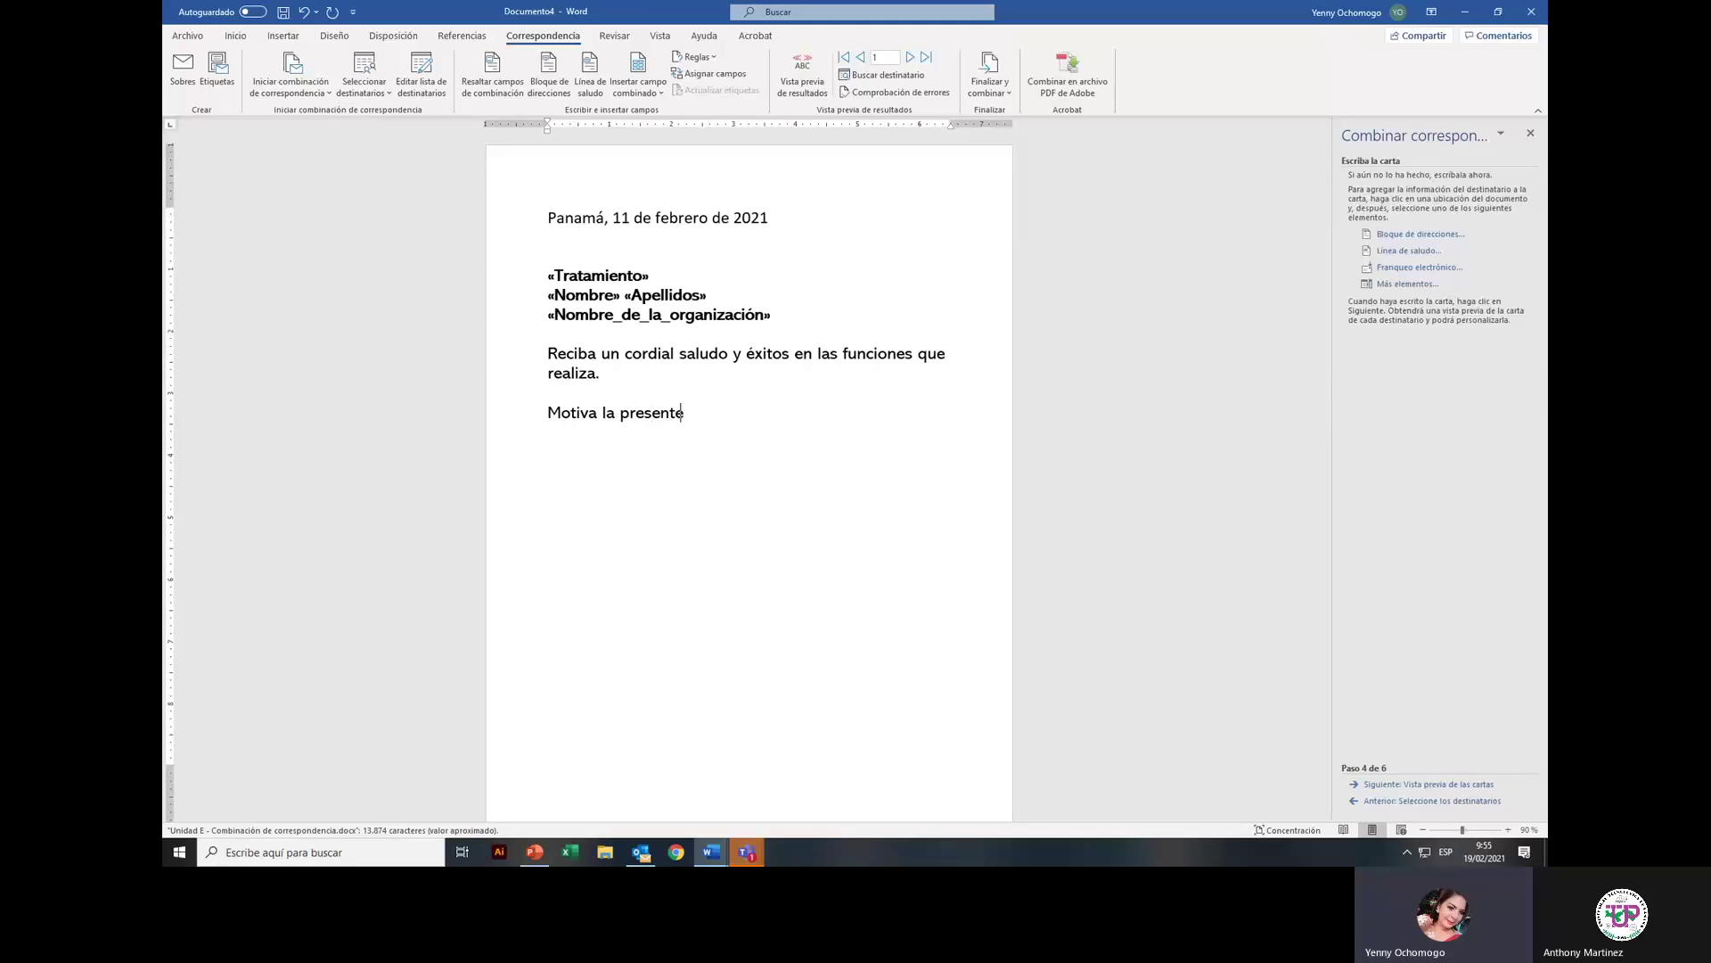
{"action": "type", "text": " el extenderle una cordial inf"}
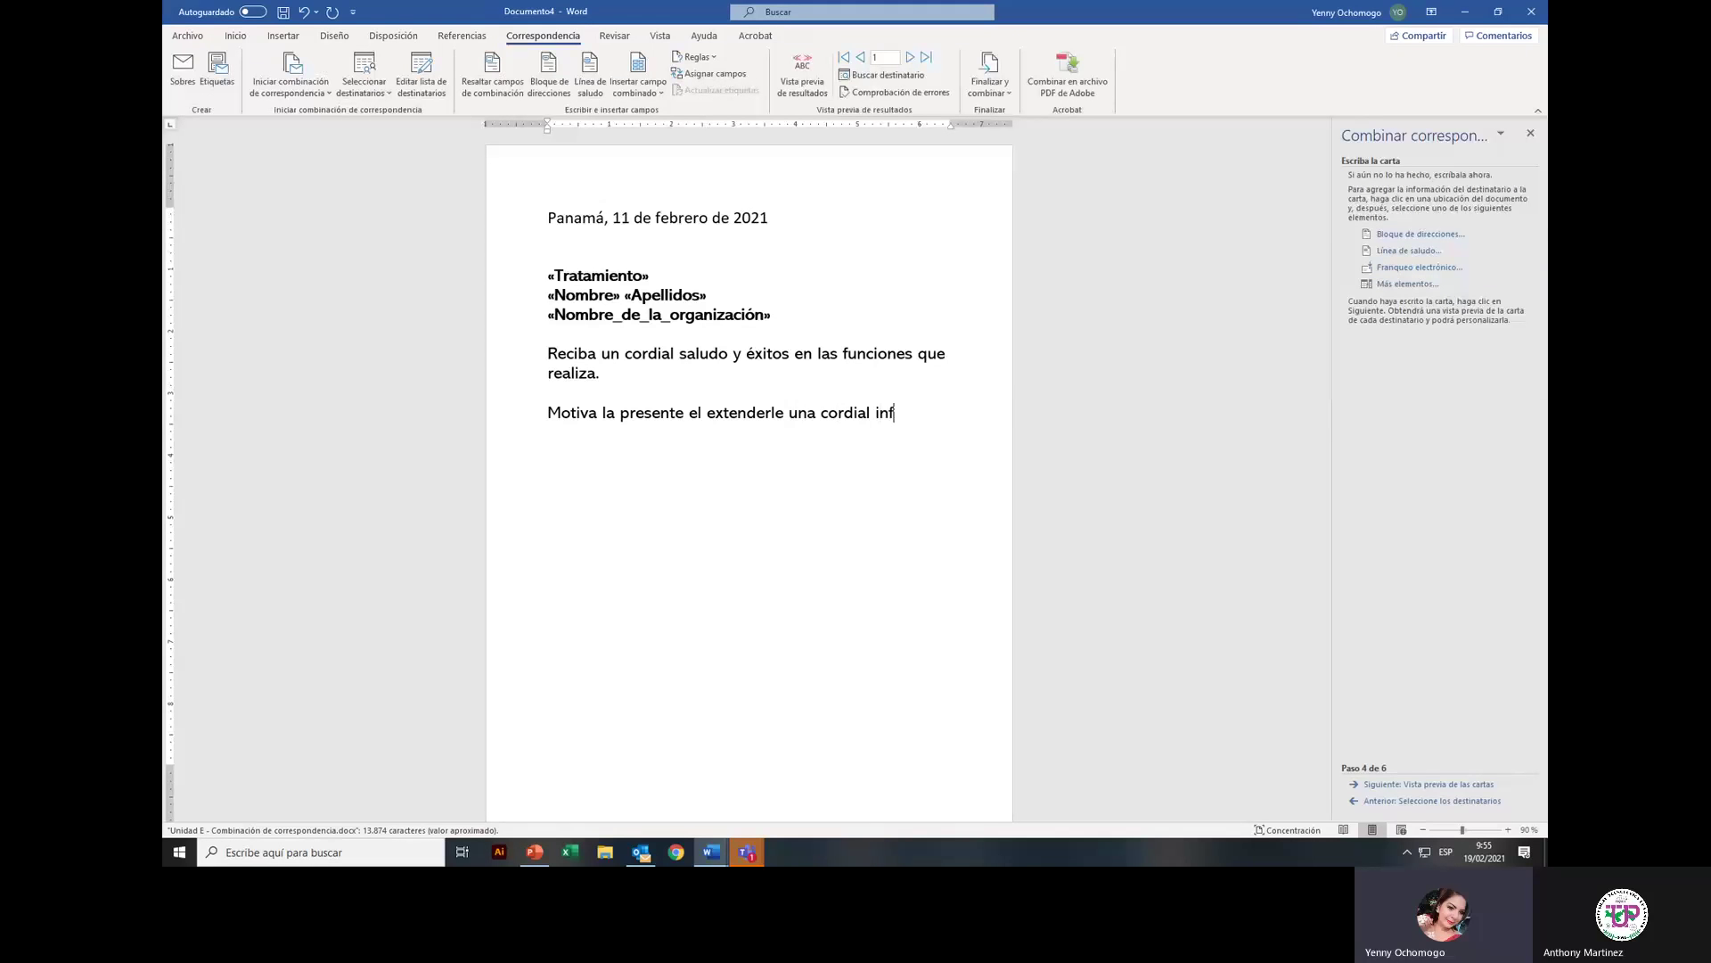
Step: Continue with 'invitación al XXV Congreso Interamericano de Tecnologías a realizarse de forma virtual el día'
{"action": "key", "text": "BackSpace"}
{"action": "type", "text": "vitación al XXV "}
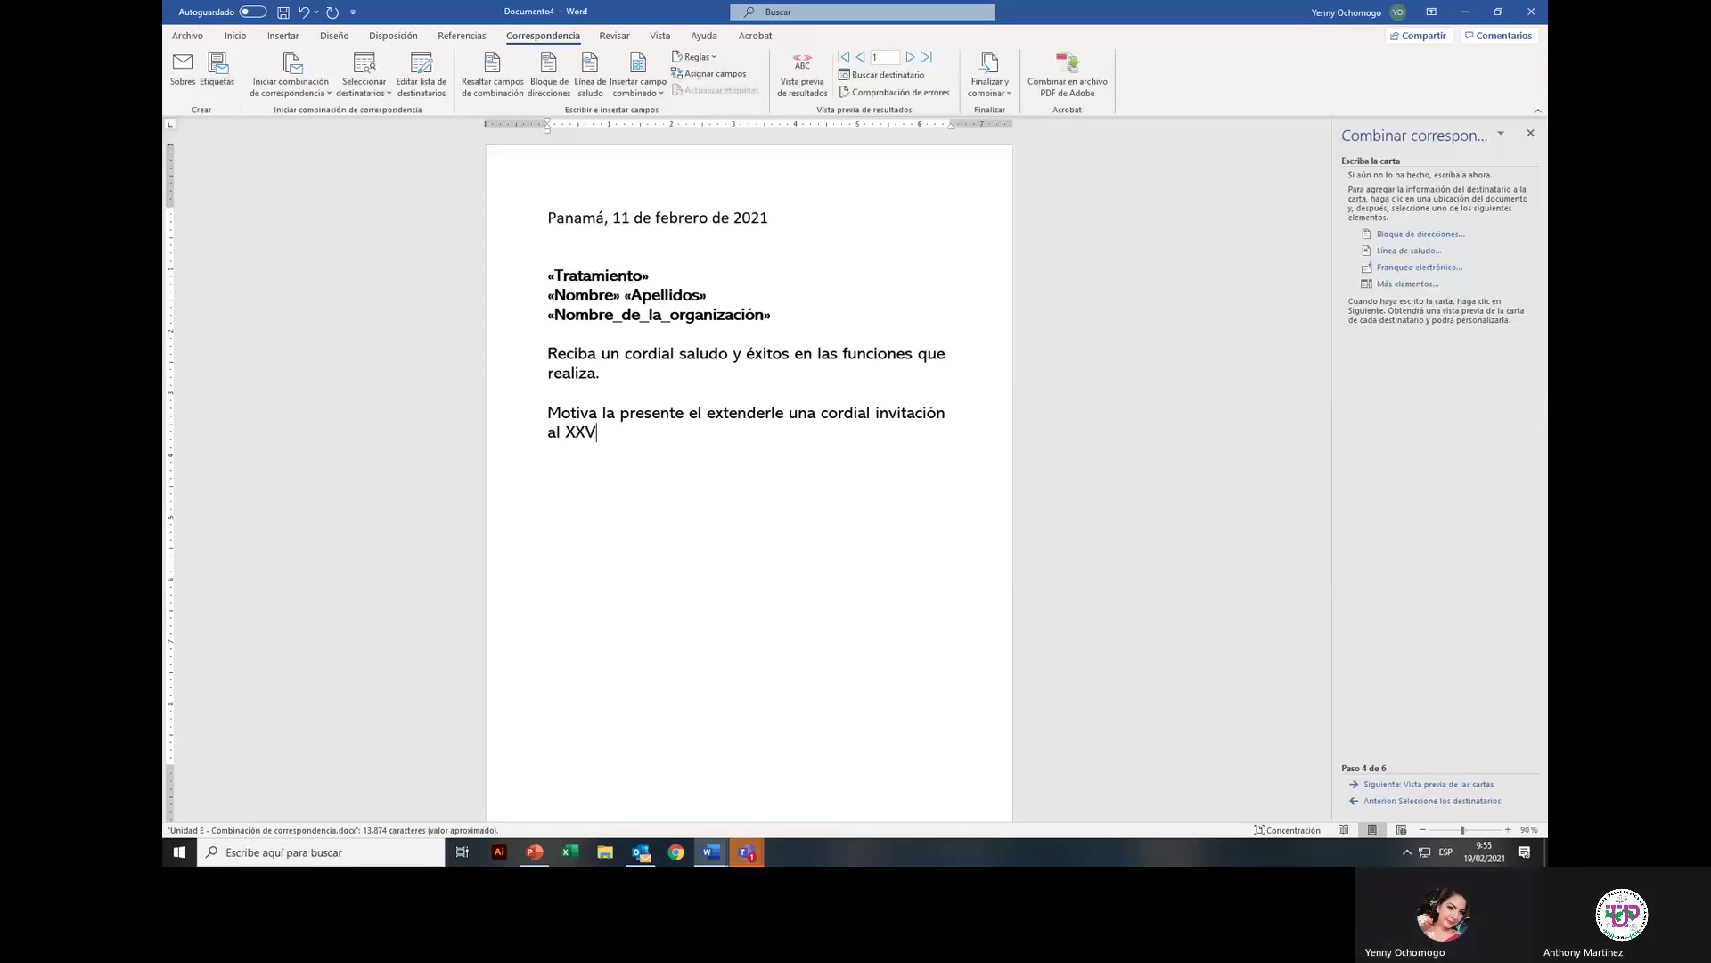
{"action": "type", "text": "Cong"}
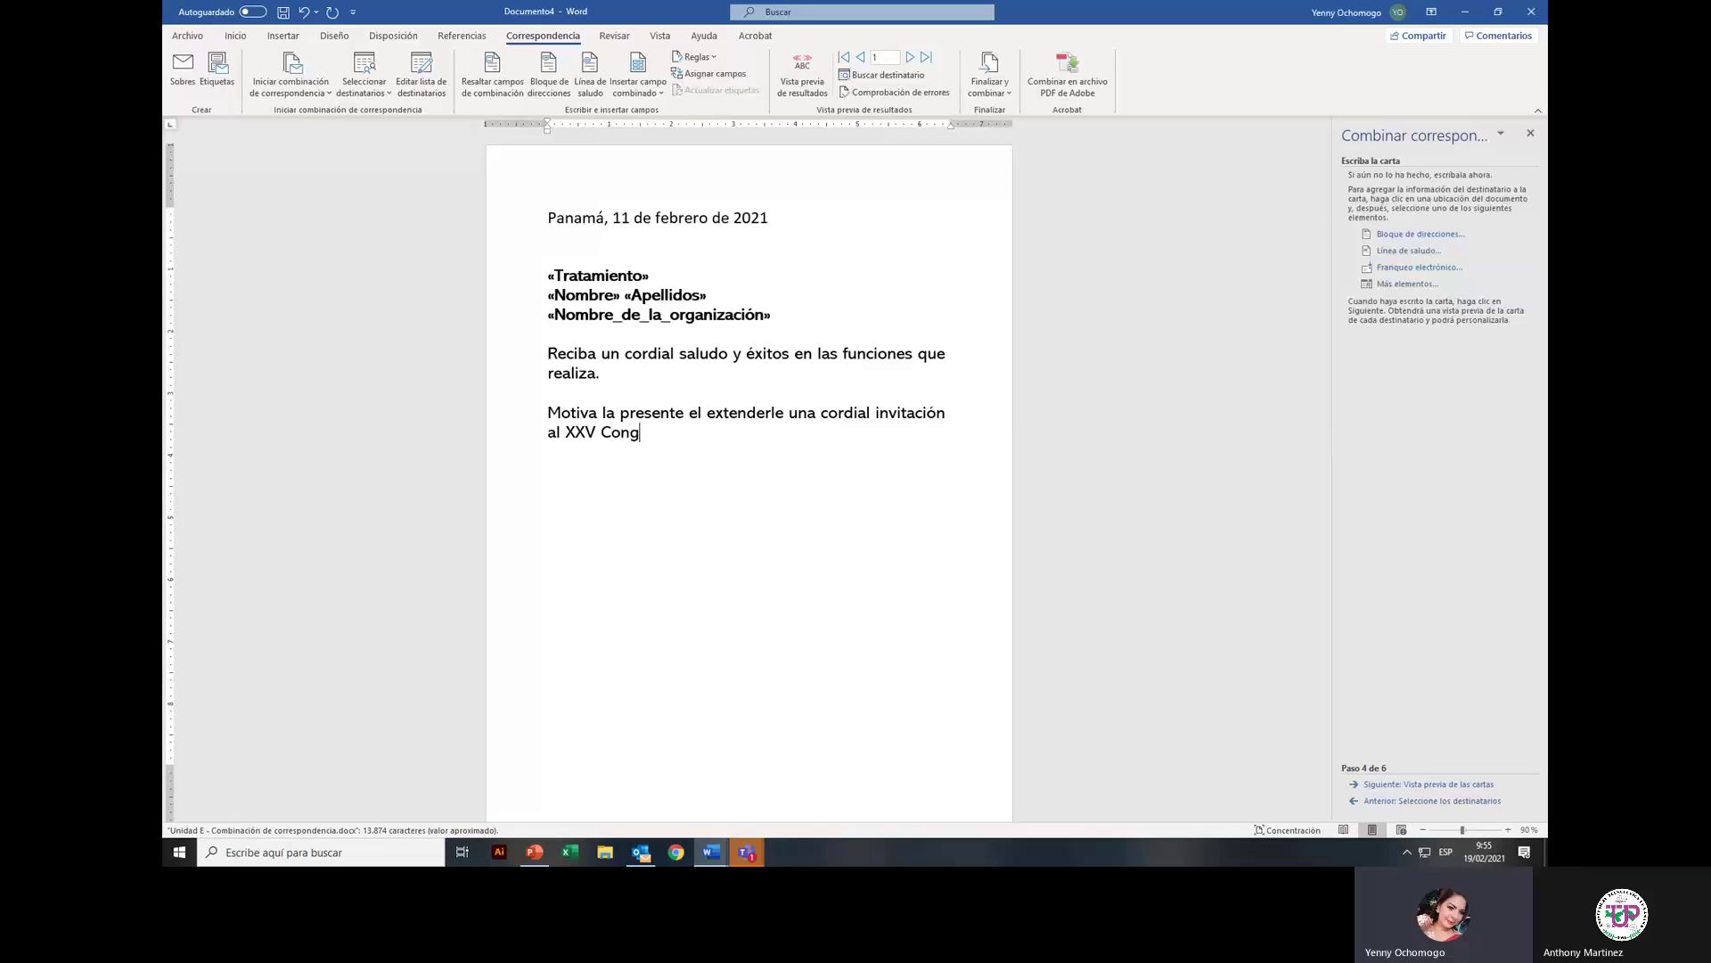
{"action": "type", "text": "reso Interamericano de RTev"}
{"action": "key", "text": "BackSpace"}
{"action": "key", "text": "BackSpace"}
{"action": "type", "text": "e"}
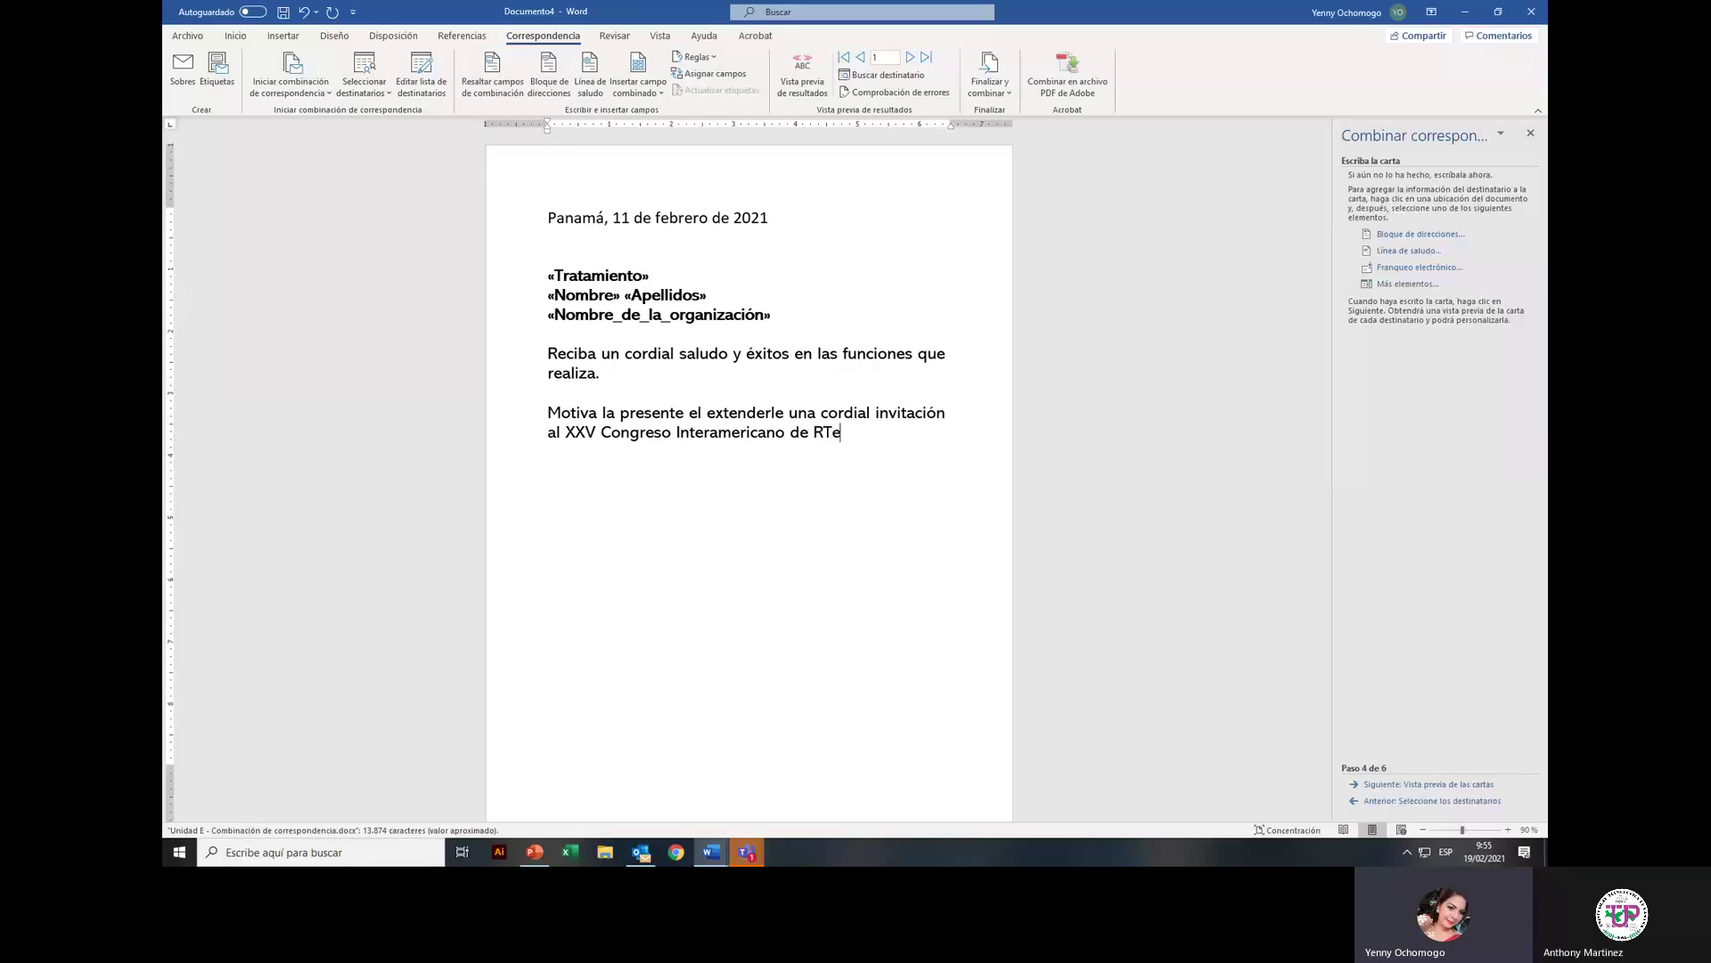
{"action": "key", "text": "BackSpace"}
{"action": "key", "text": "BackSpace"}
{"action": "key", "text": "BackSpace"}
{"action": "type", "text": "Te"}
{"action": "type", "text": "cnologías"}
{"action": "type", "text": " a "}
{"action": "type", "text": "realizars"}
{"action": "type", "text": "e de forma "}
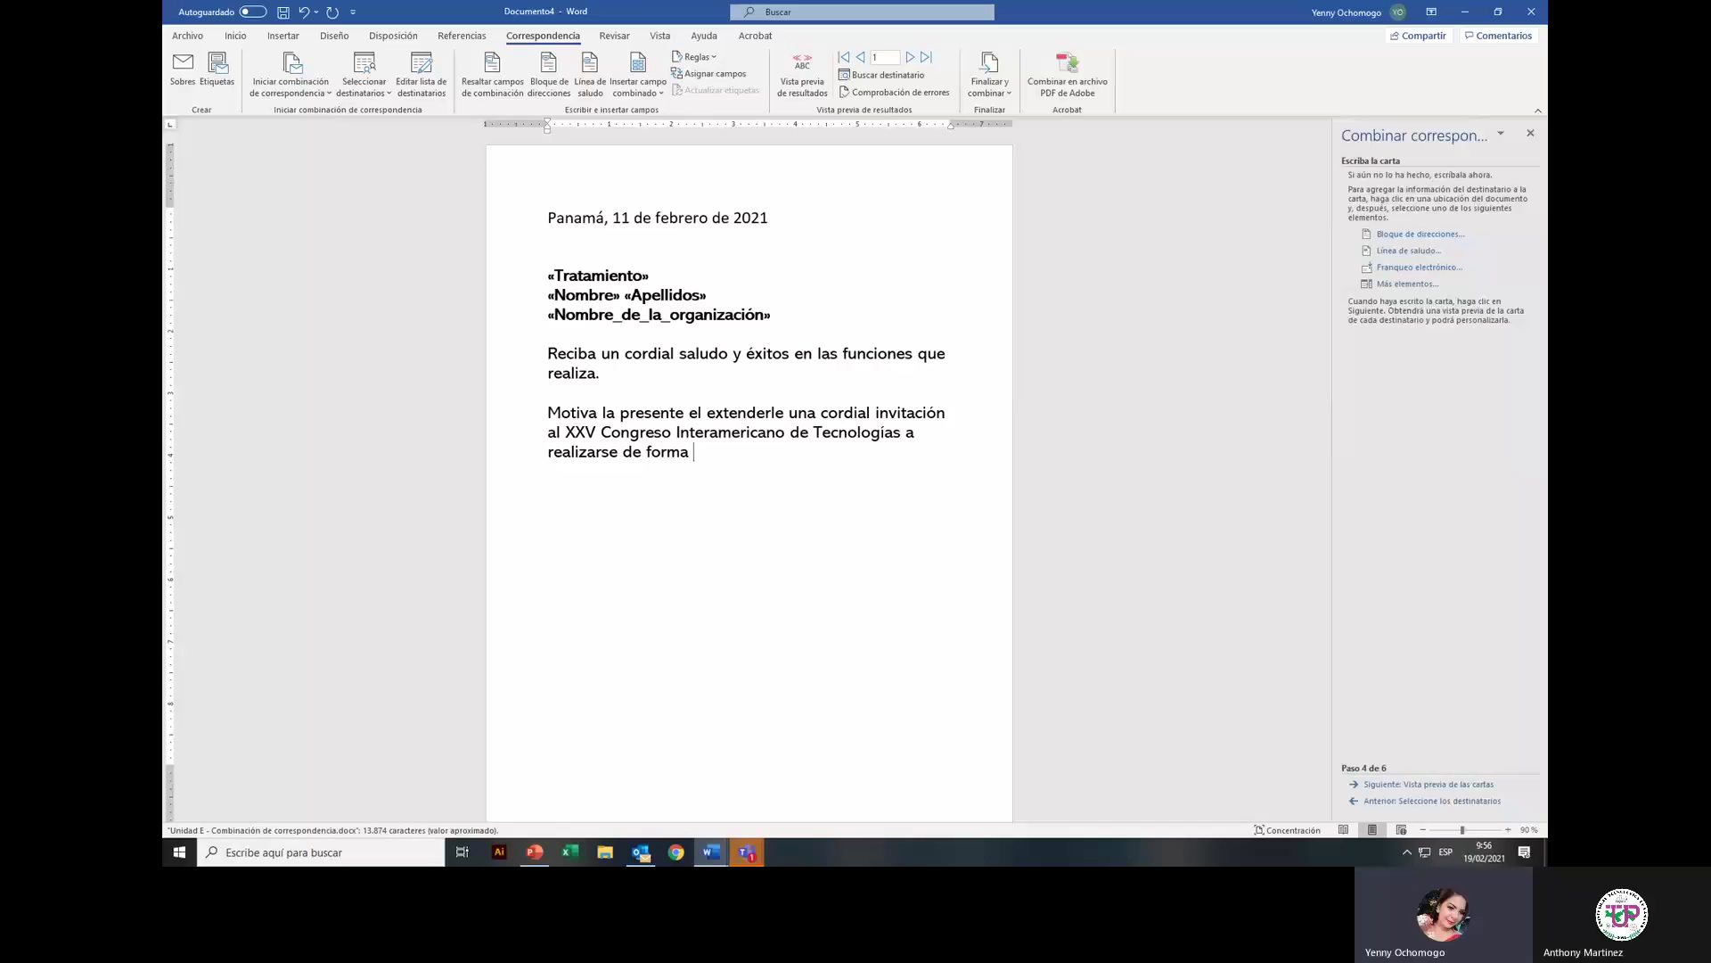
{"action": "type", "text": "virtuy"}
{"action": "key", "text": "BackSpace"}
{"action": "type", "text": "al "}
{"action": "type", "text": "el dúia"}
{"action": "key", "text": "BackSpace"}
{"action": "type", "text": "p"}
{"action": "type", "text": "ia"}
{"action": "key", "text": "Left"}
{"action": "key", "text": "Left"}
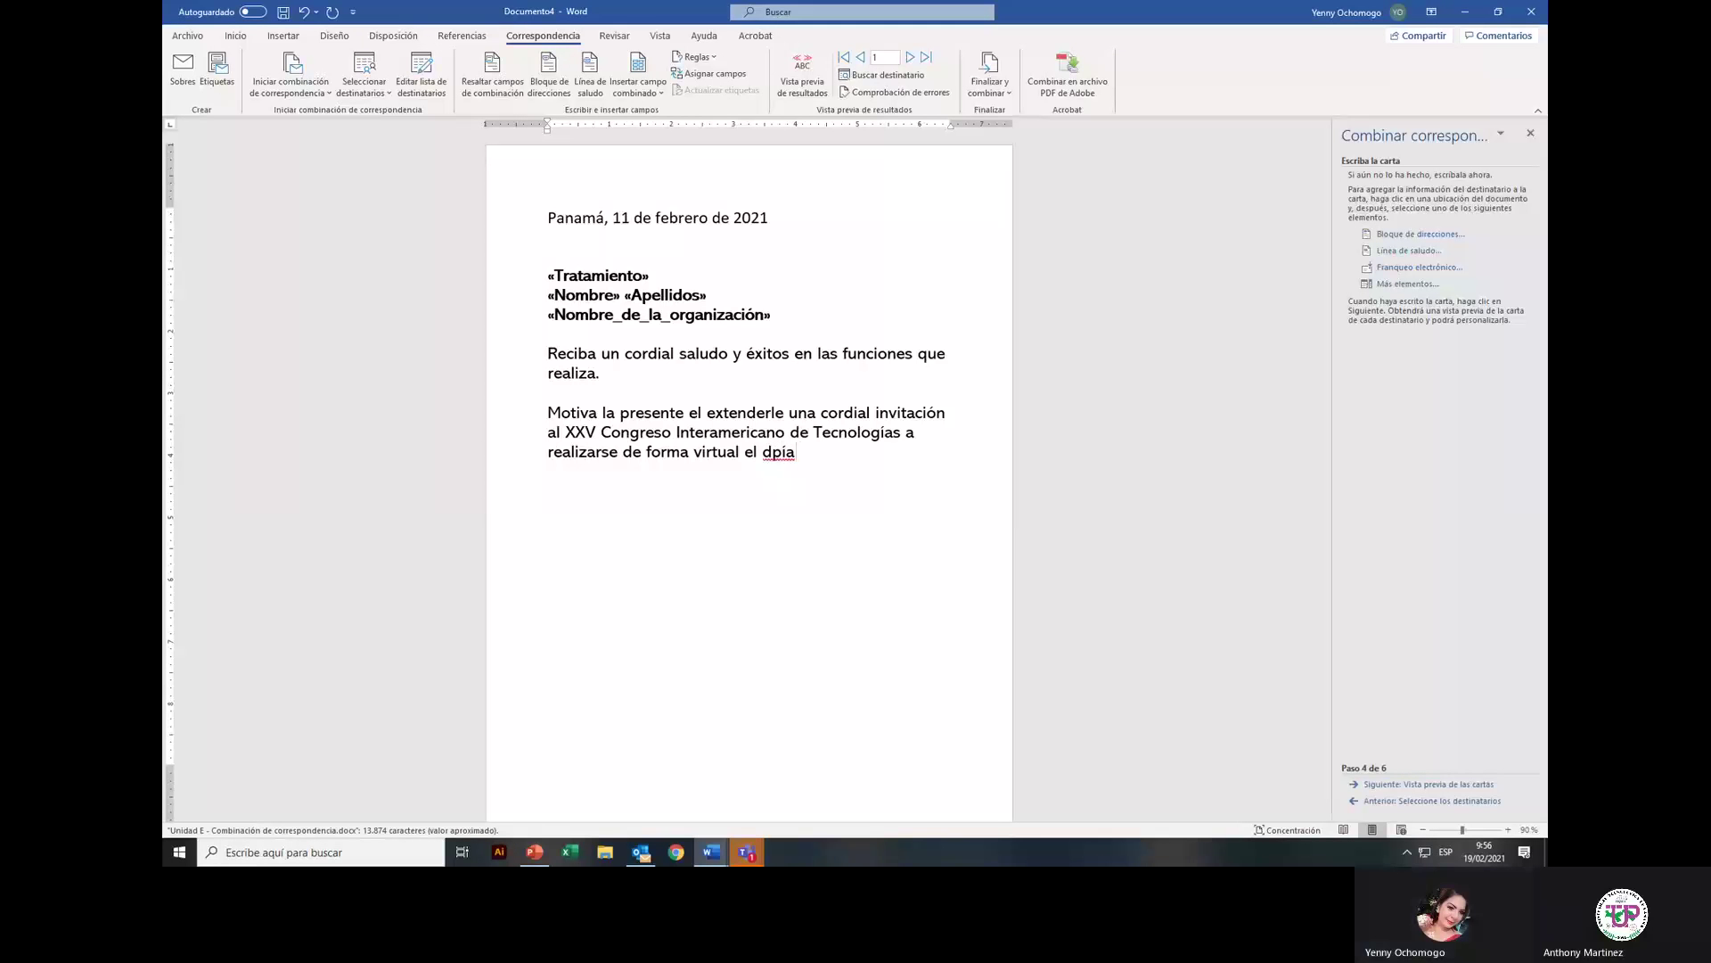
{"action": "key", "text": "BackSpace"}
{"action": "key", "text": "End"}
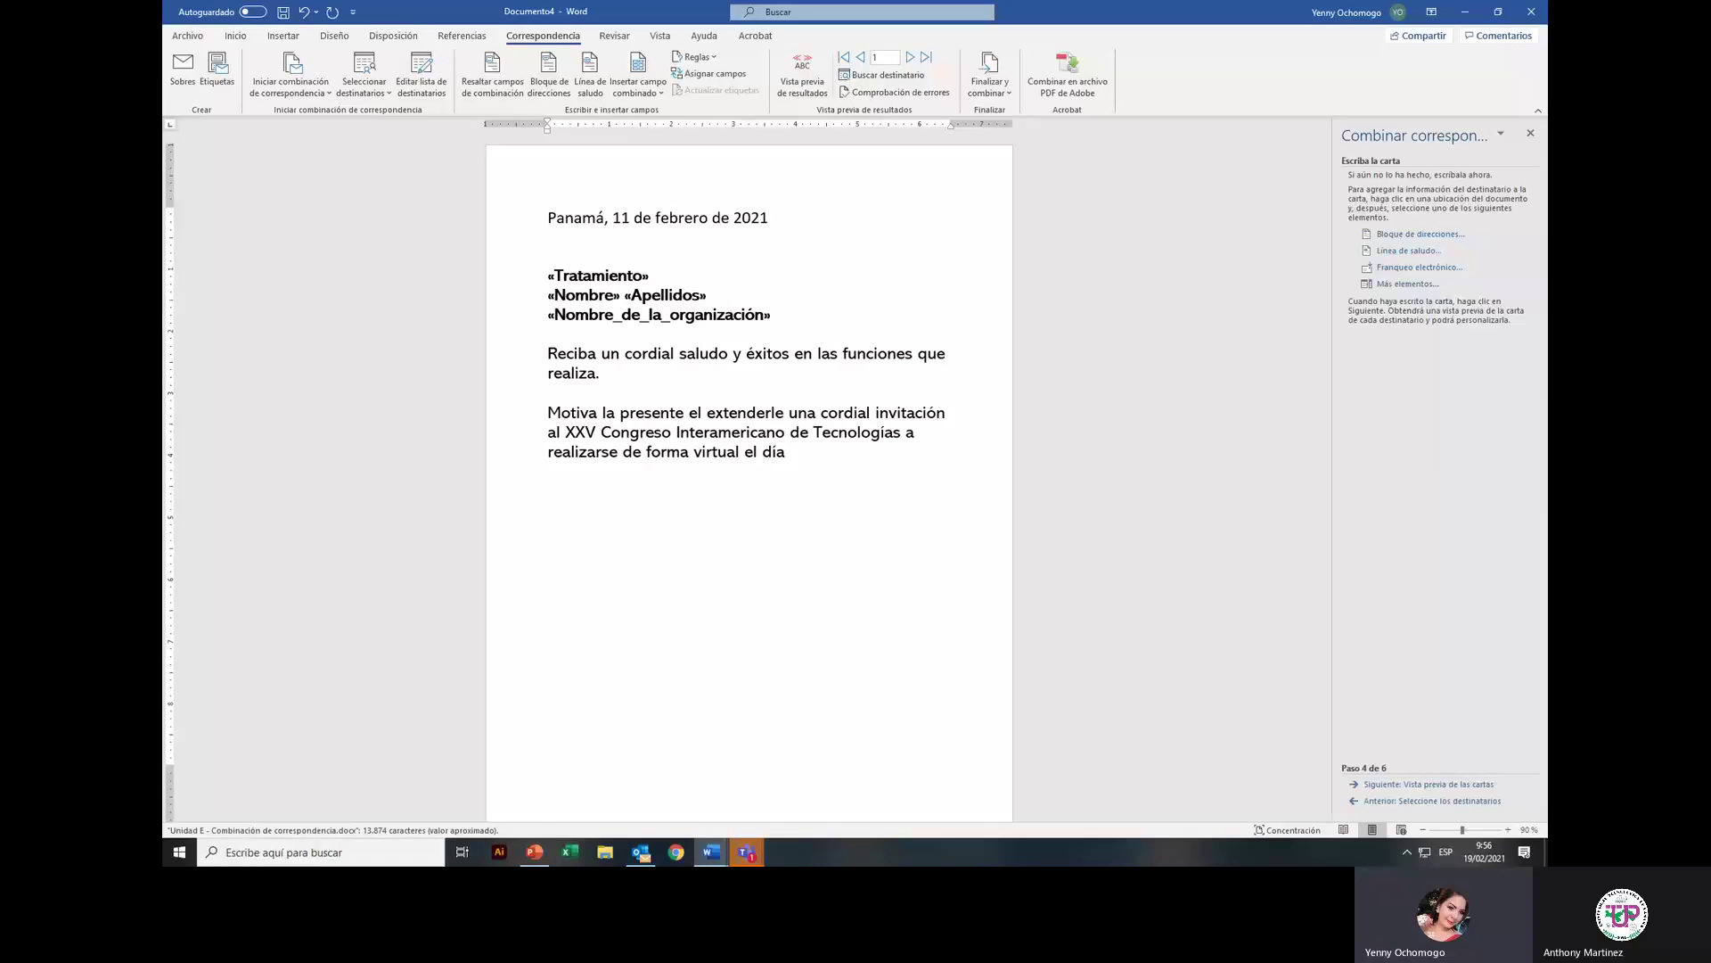
Step: Finish with 'Miercol 25 de febrero de 2021 a las 9:00 am por la Plataforma ZOOM.'
{"action": "type", "text": "Miercol"}
{"action": "type", "text": "2"}
{"action": "type", "text": "5 de "}
{"action": "type", "text": "febrero de 2"}
{"action": "type", "text": "021"}
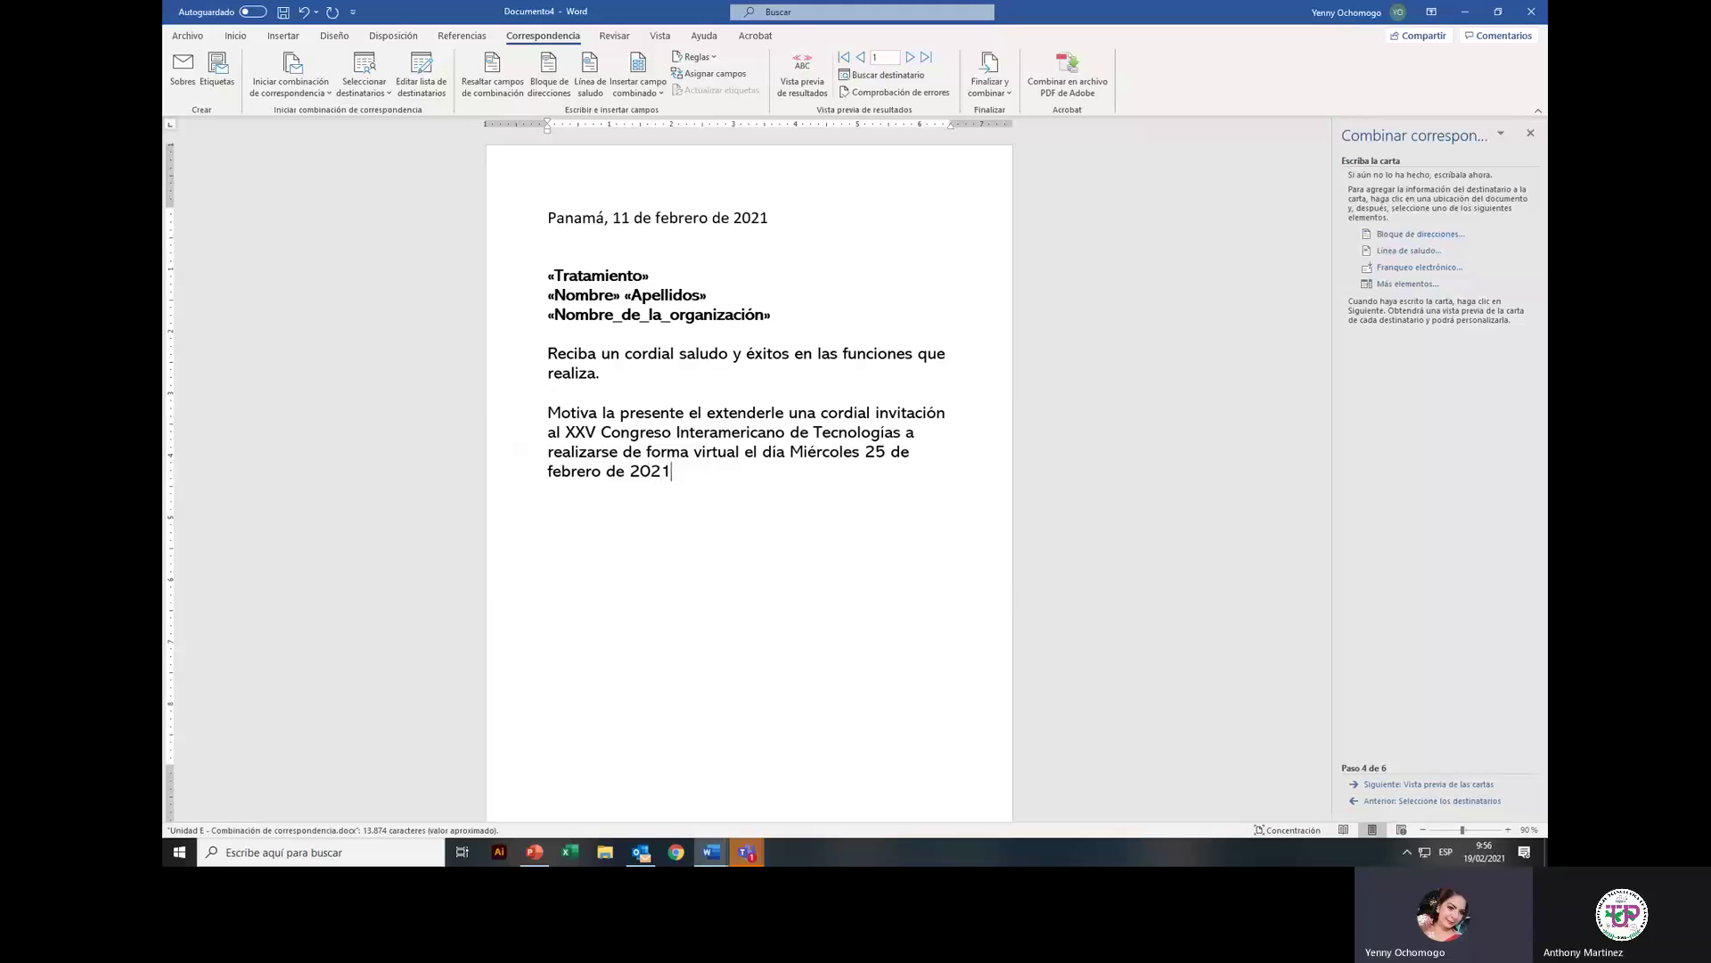
{"action": "type", "text": " a las 9:00 am por la Plataform"}
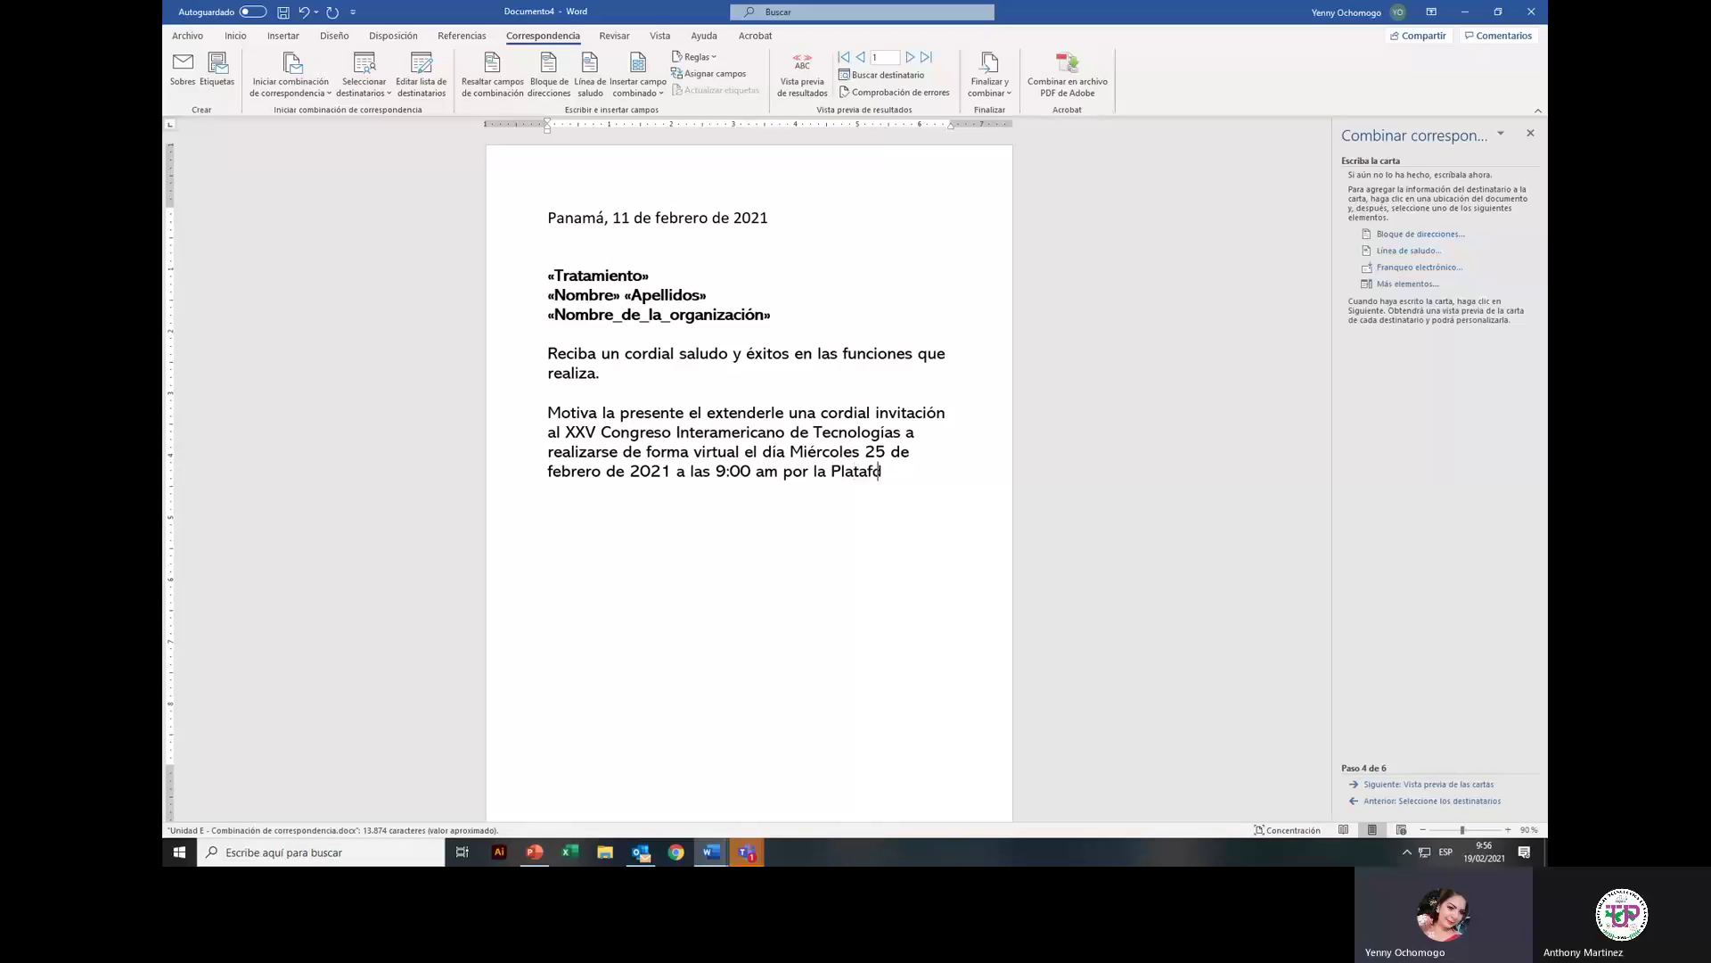
{"action": "key", "text": "BackSpace"}
{"action": "key", "text": "BackSpace"}
{"action": "key", "text": "BackSpace"}
{"action": "type", "text": "orma ZOOM."}
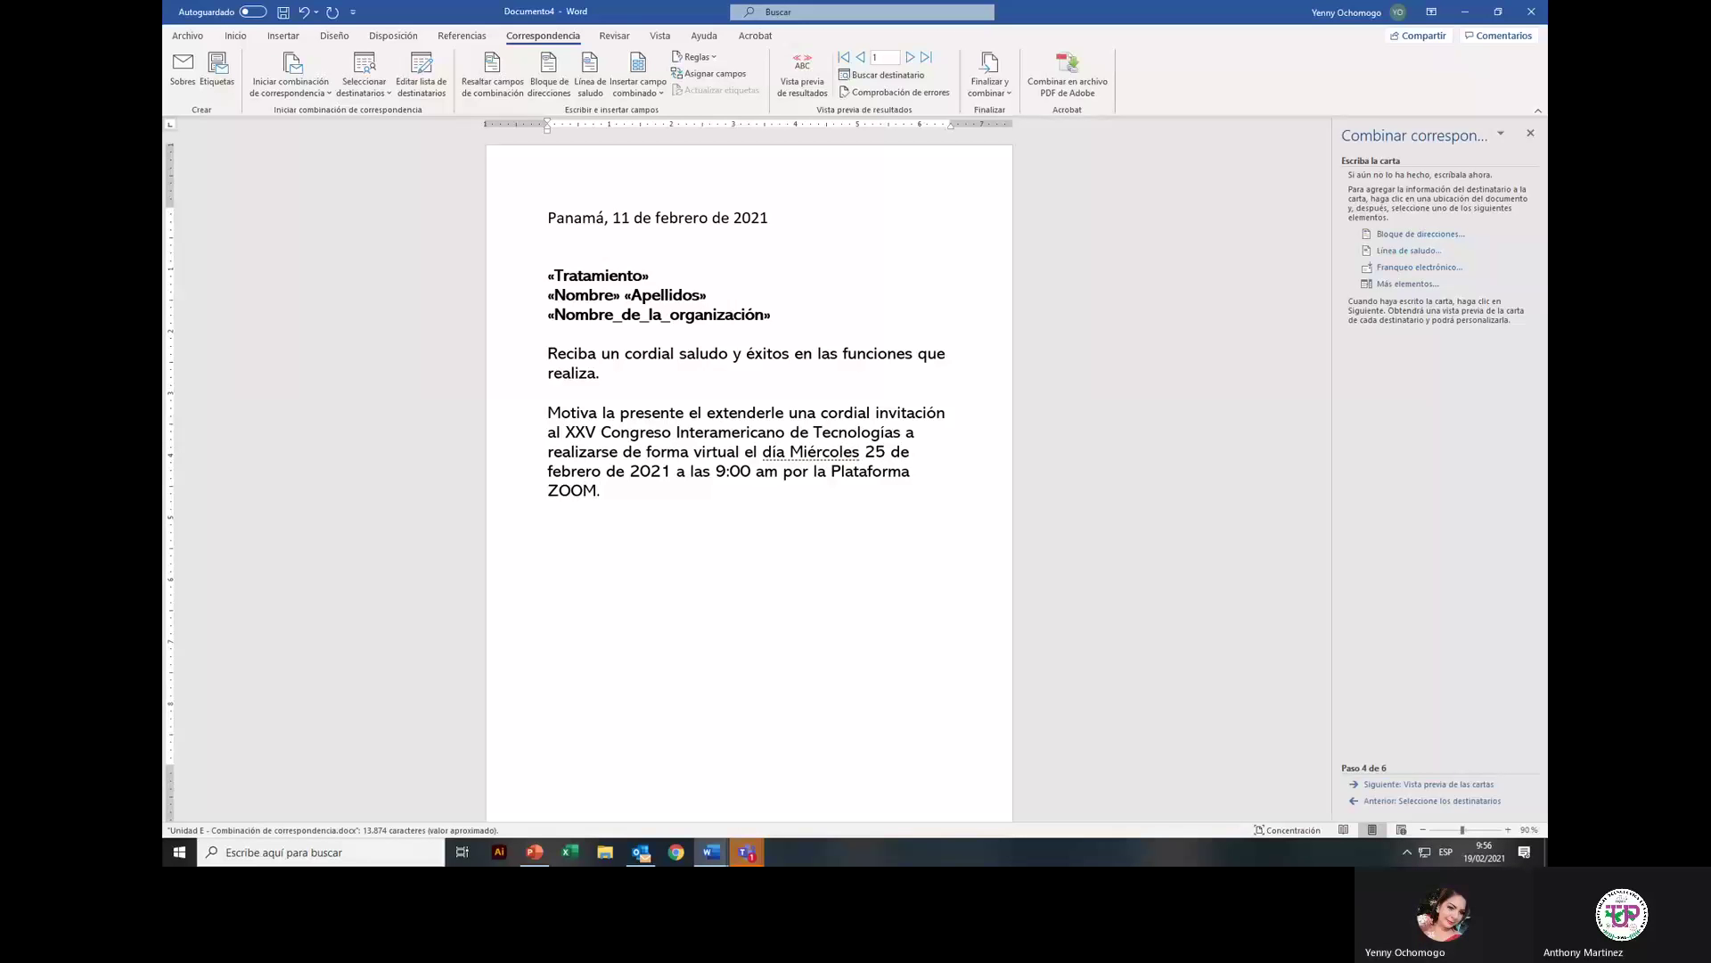
{"action": "key", "text": "Return"}
{"action": "key", "text": "Return"}
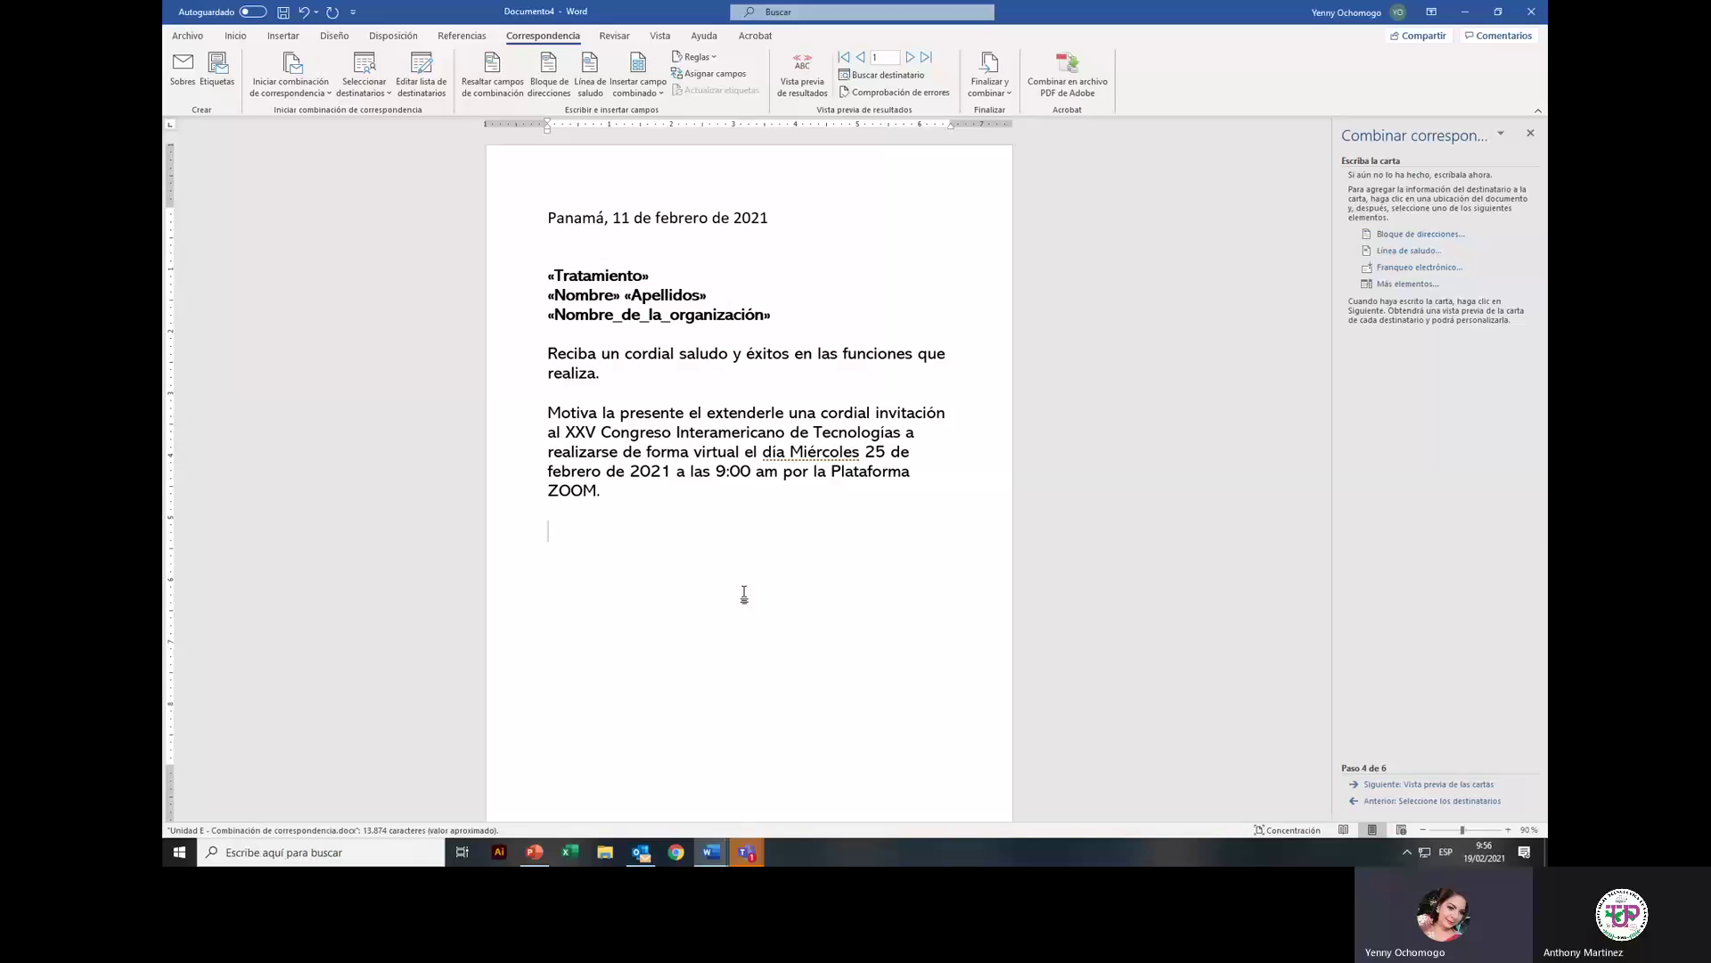
Step: Add the attendance-confirmation line with the contact e-mail, then the closing 'Saludos.'
{"action": "type", "text": "Favor confirmar su asistenc"}
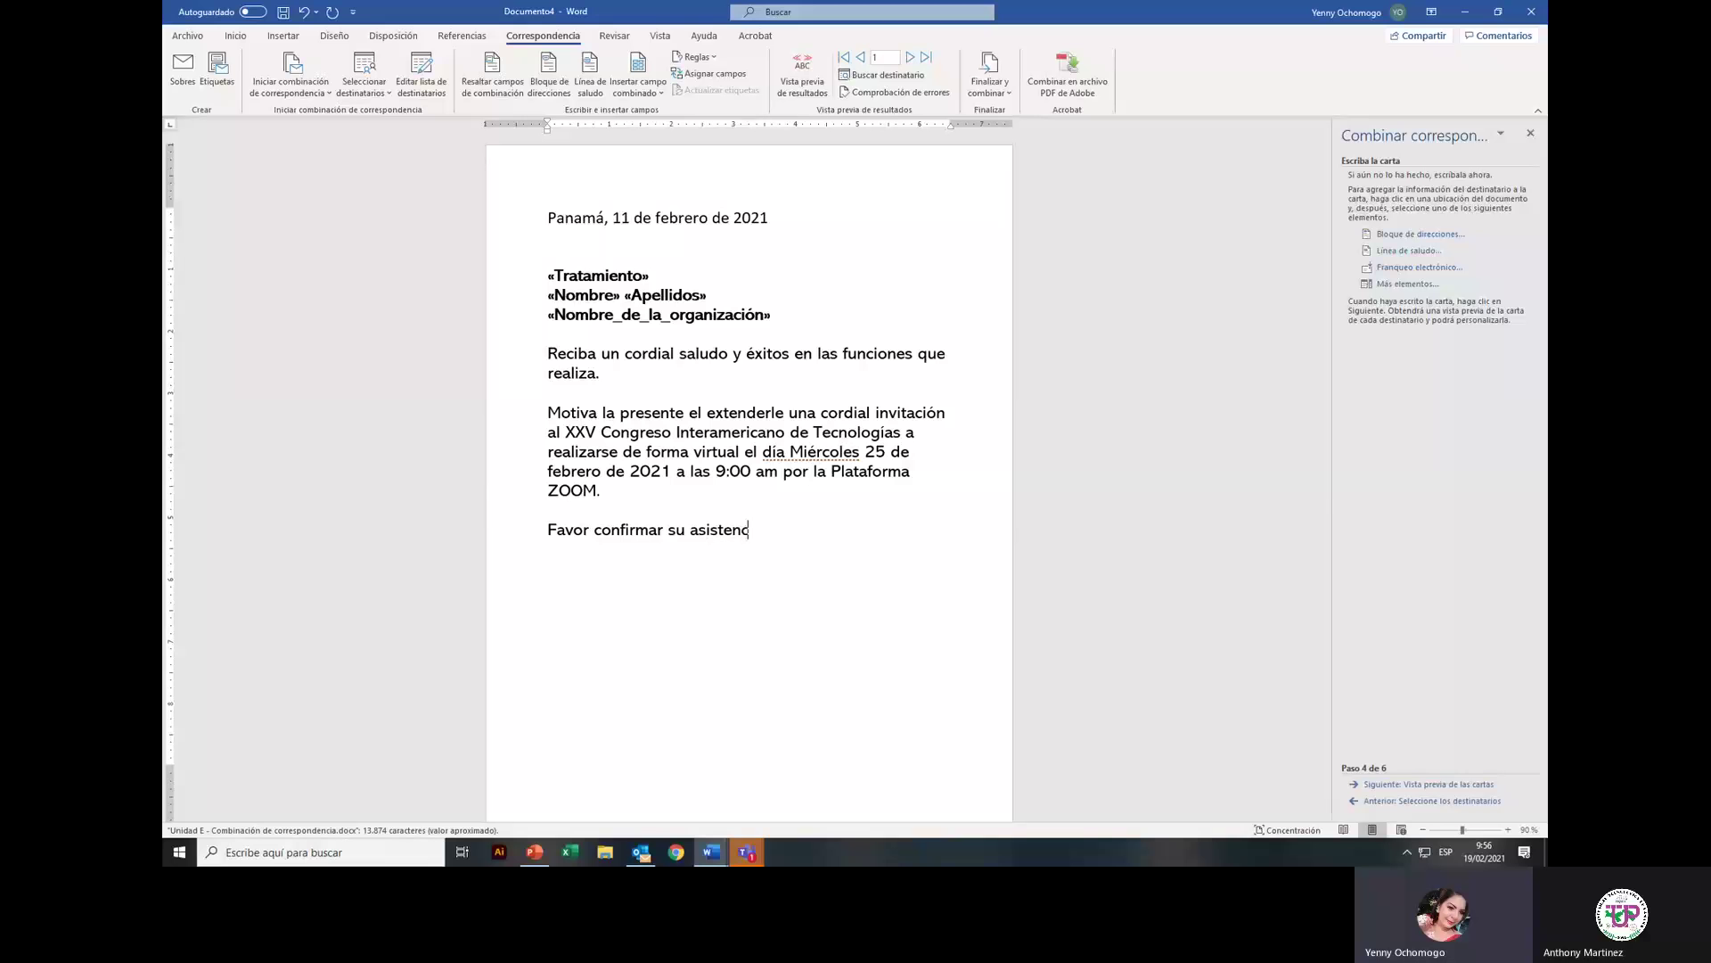
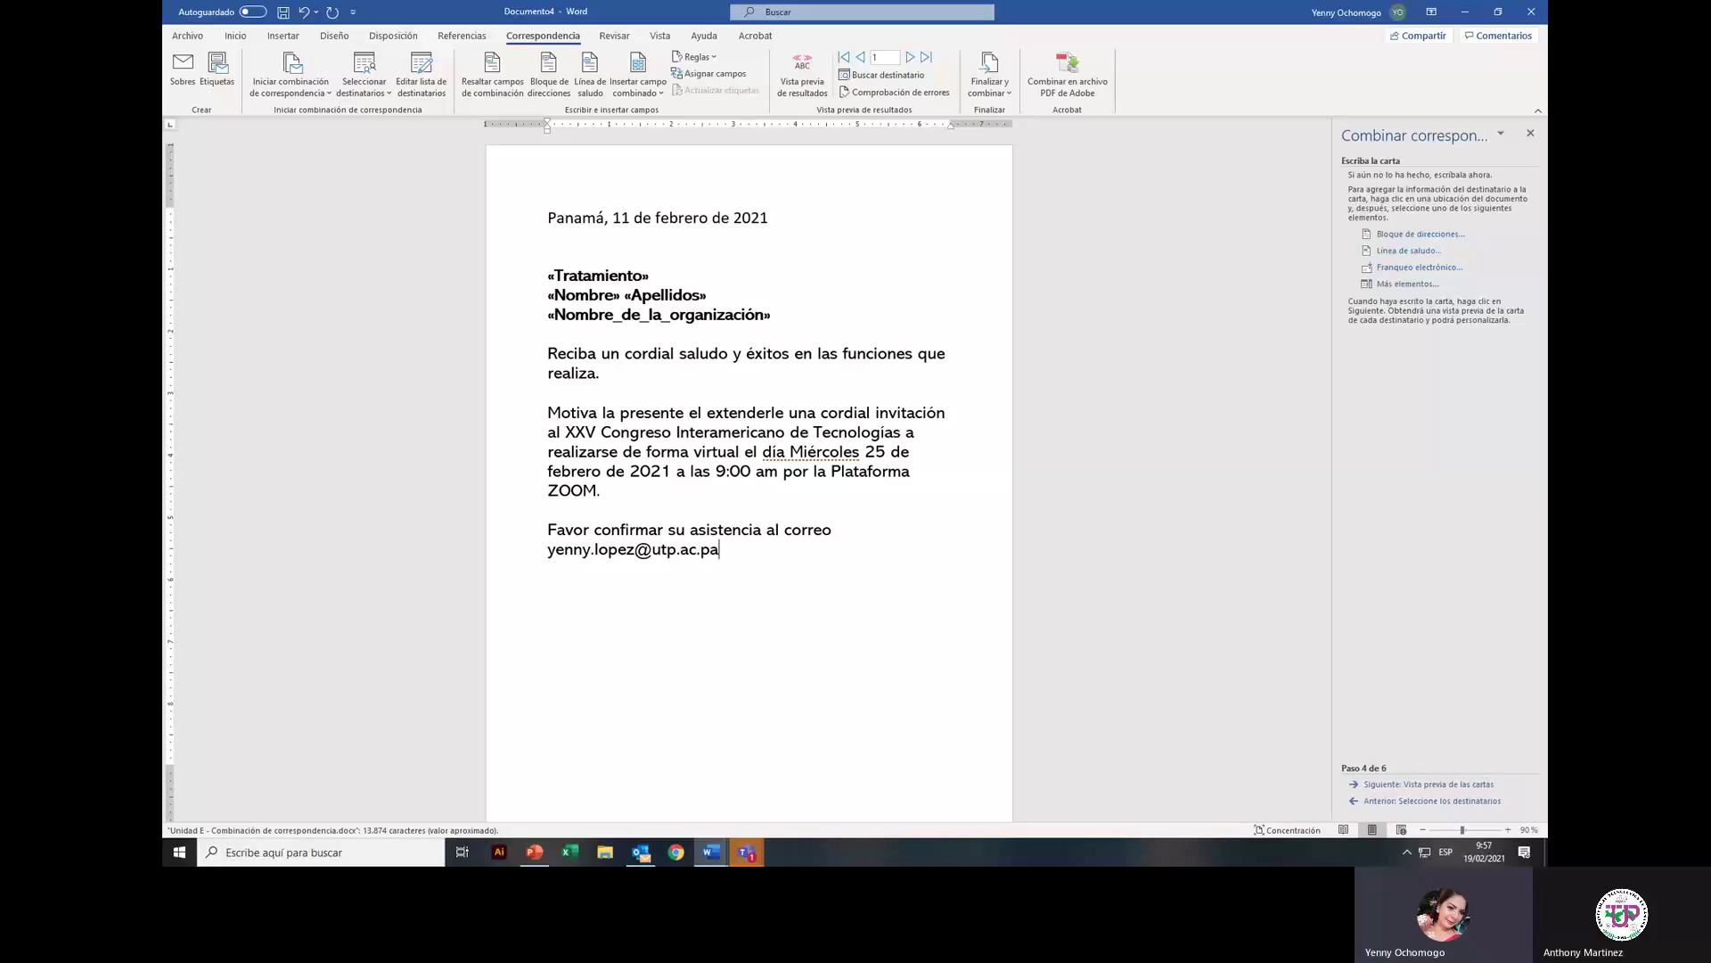
{"action": "type", "text": "."}
{"action": "key", "text": "Return"}
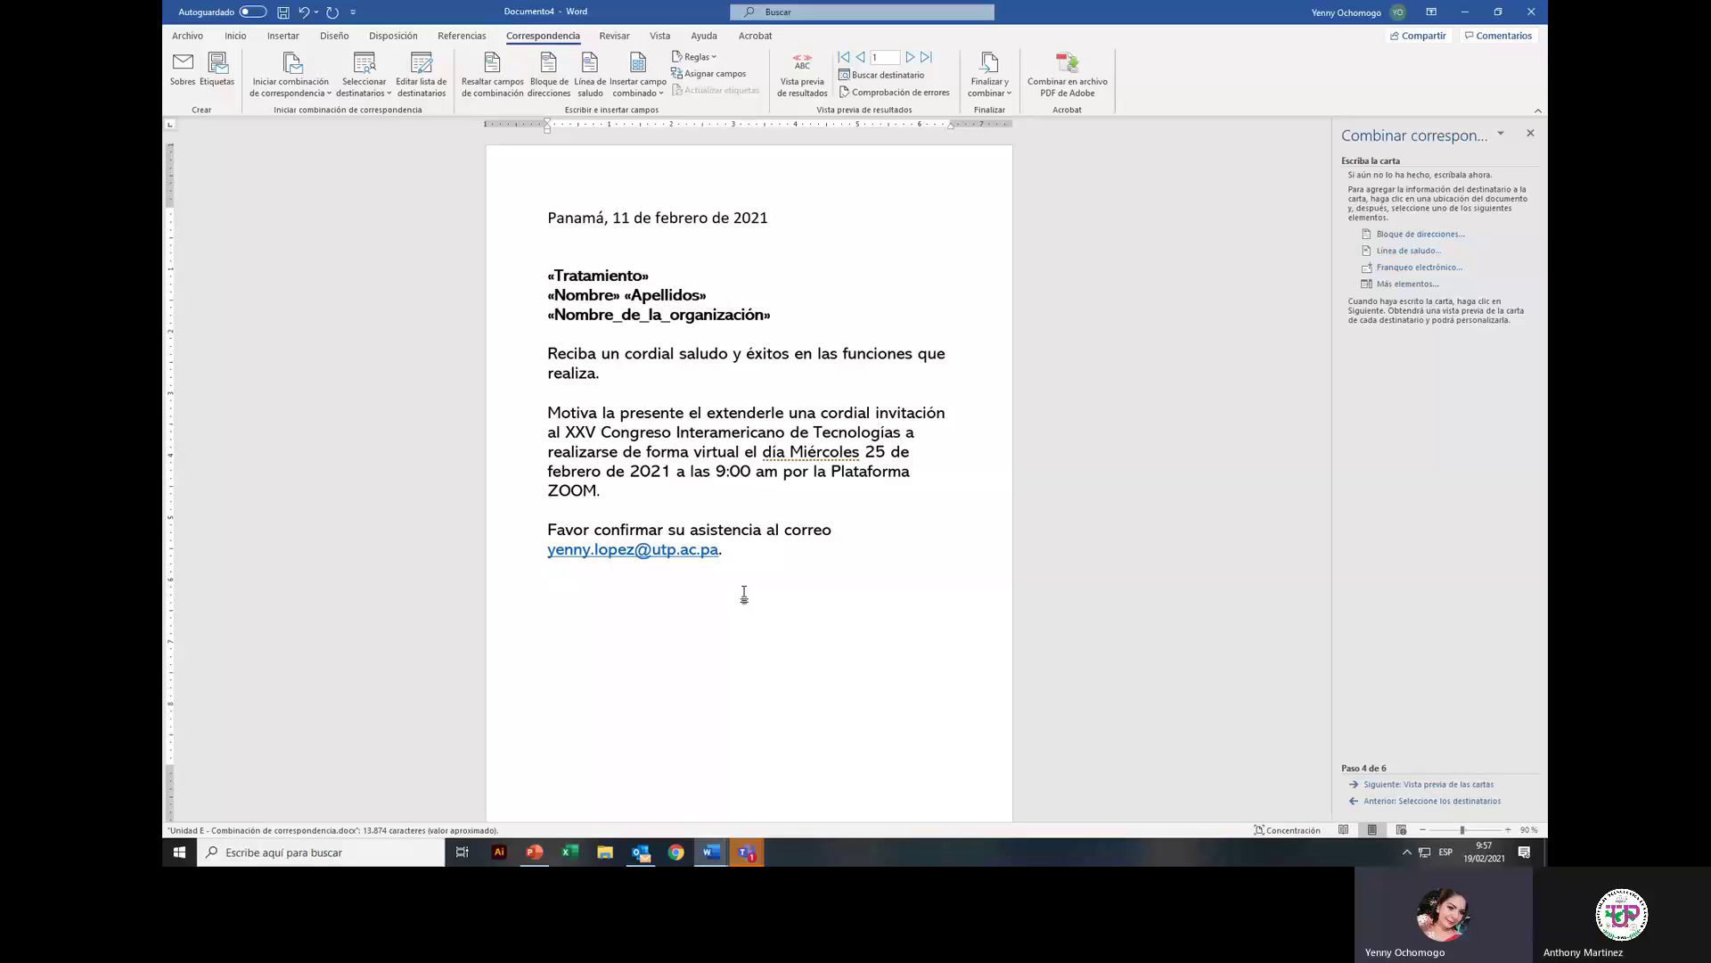
{"action": "type", "text": "A"}
{"action": "key", "text": "BackSpace"}
{"action": "type", "text": "Saludos."}
{"action": "key", "text": "Return"}
Step: Type the signer's name and the title 'Director Encargado de CIDITIC' on separate lines
{"action": "key", "text": "Return"}
{"action": "type", "text": "Dire"}
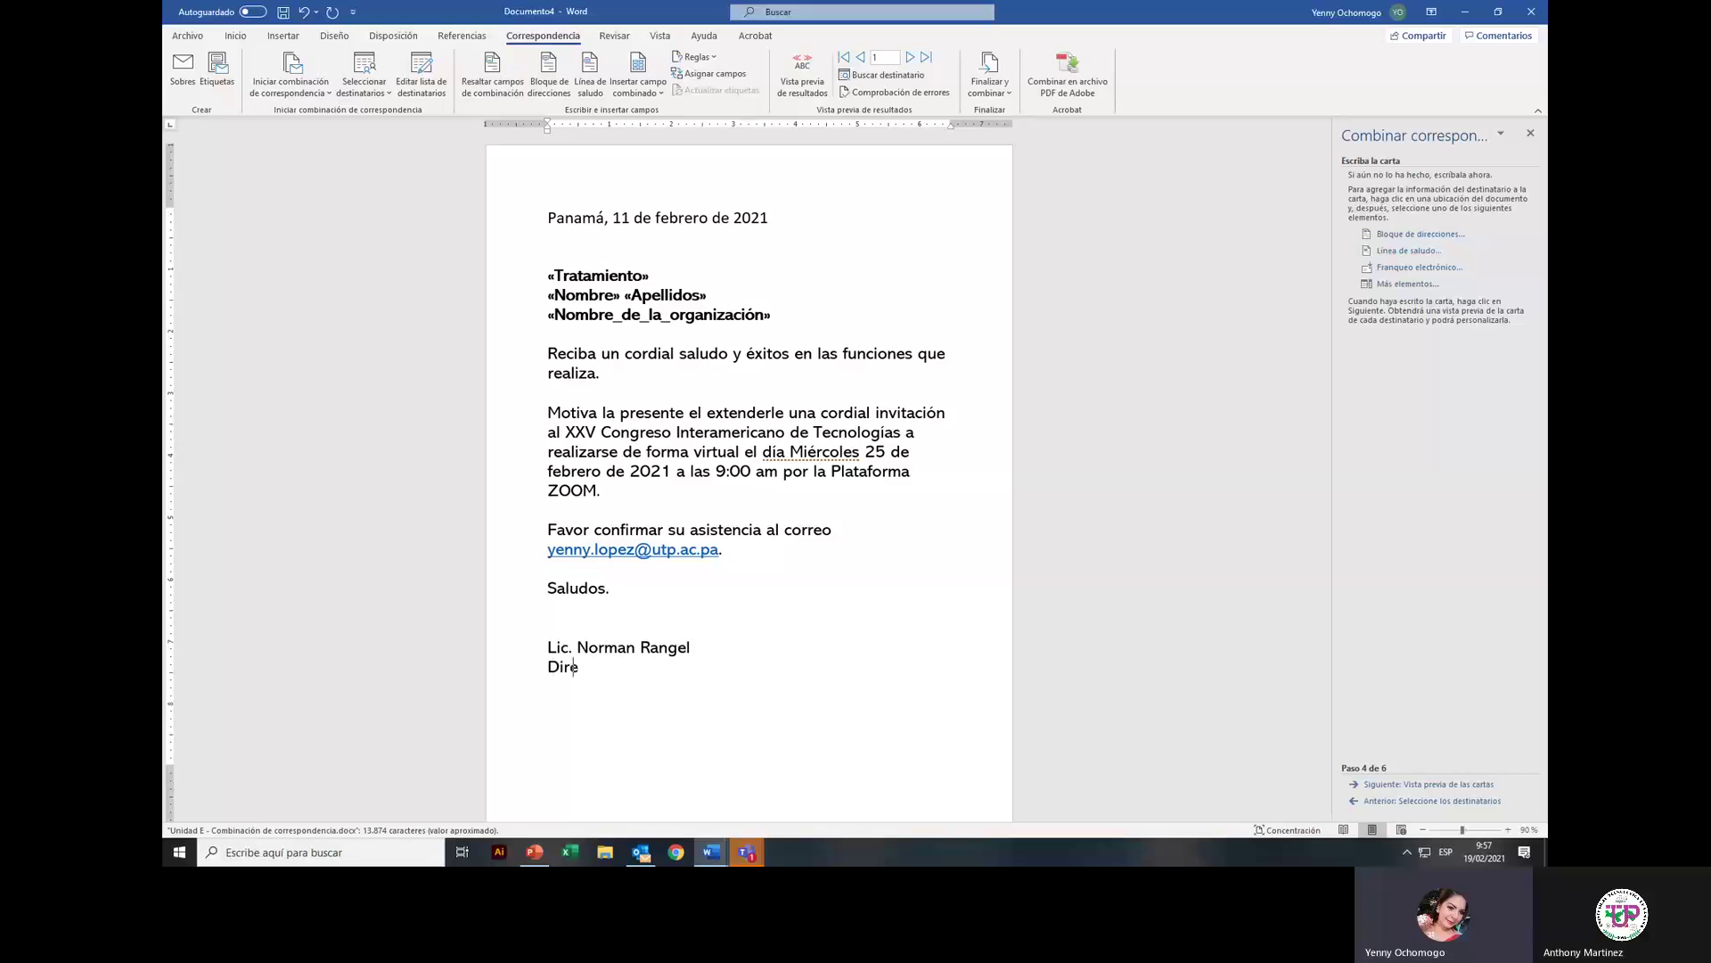
{"action": "type", "text": "ctor Encargado de CIDITIC"}
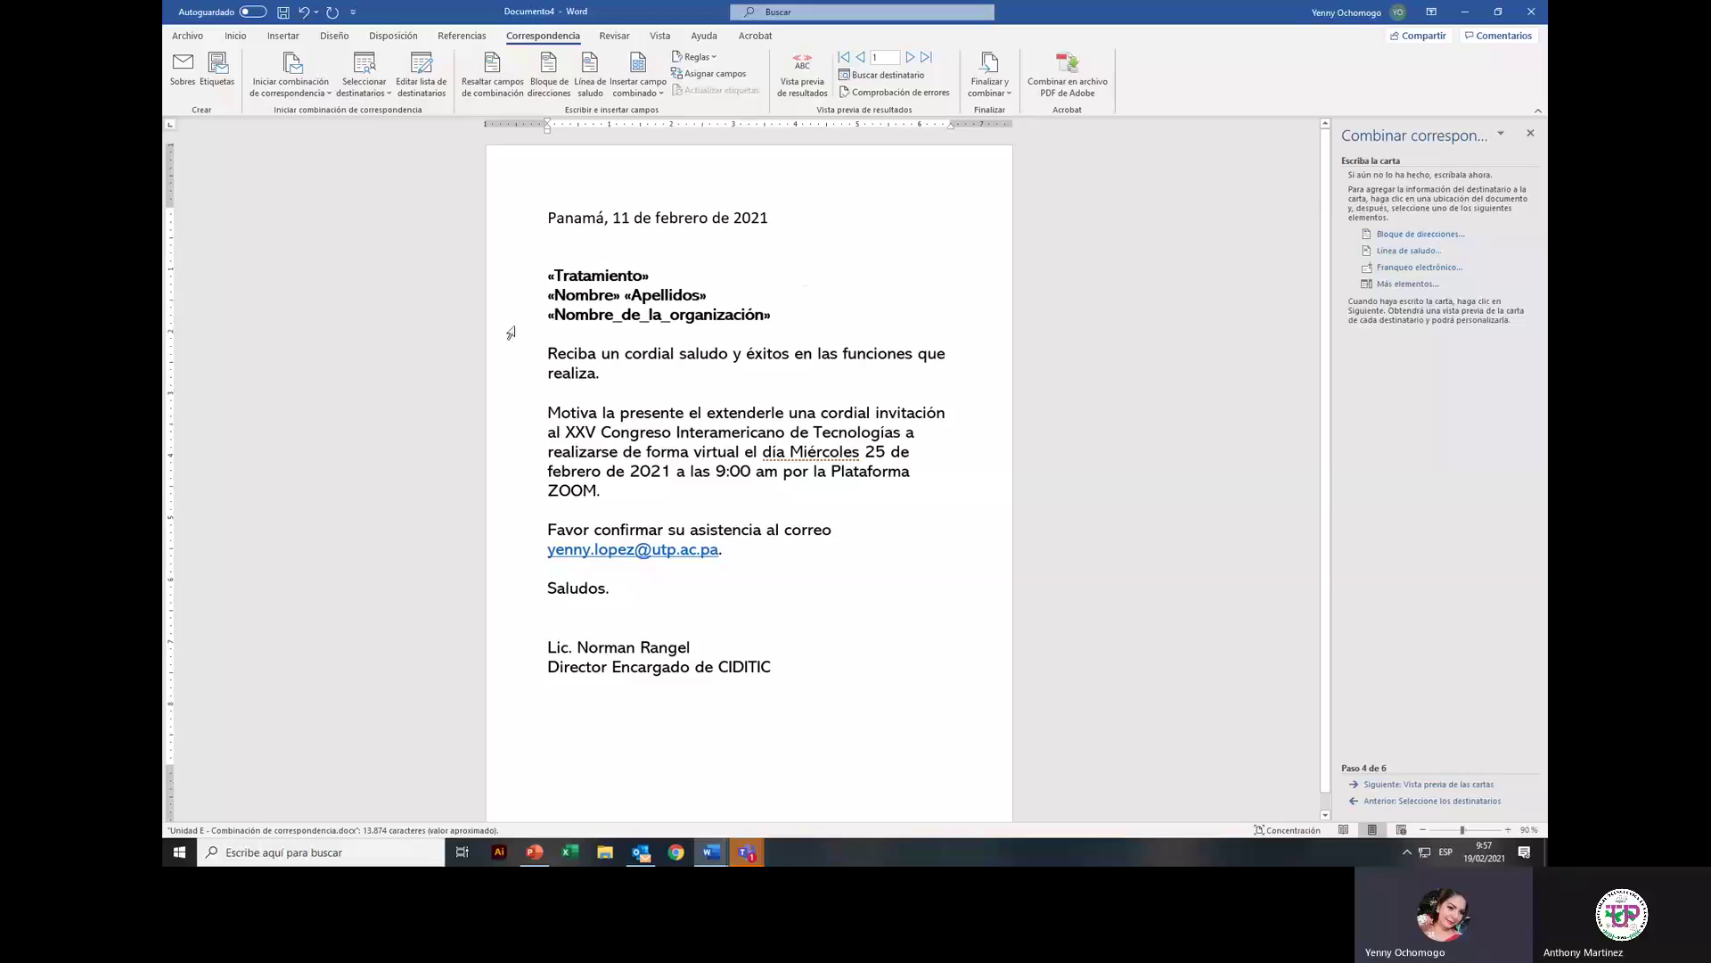
Step: Justify the body paragraphs and correct the weekday to lowercase 'miércoles'
{"action": "left_click_drag", "start_coordinate": [545, 353], "coordinate": [763, 545]}
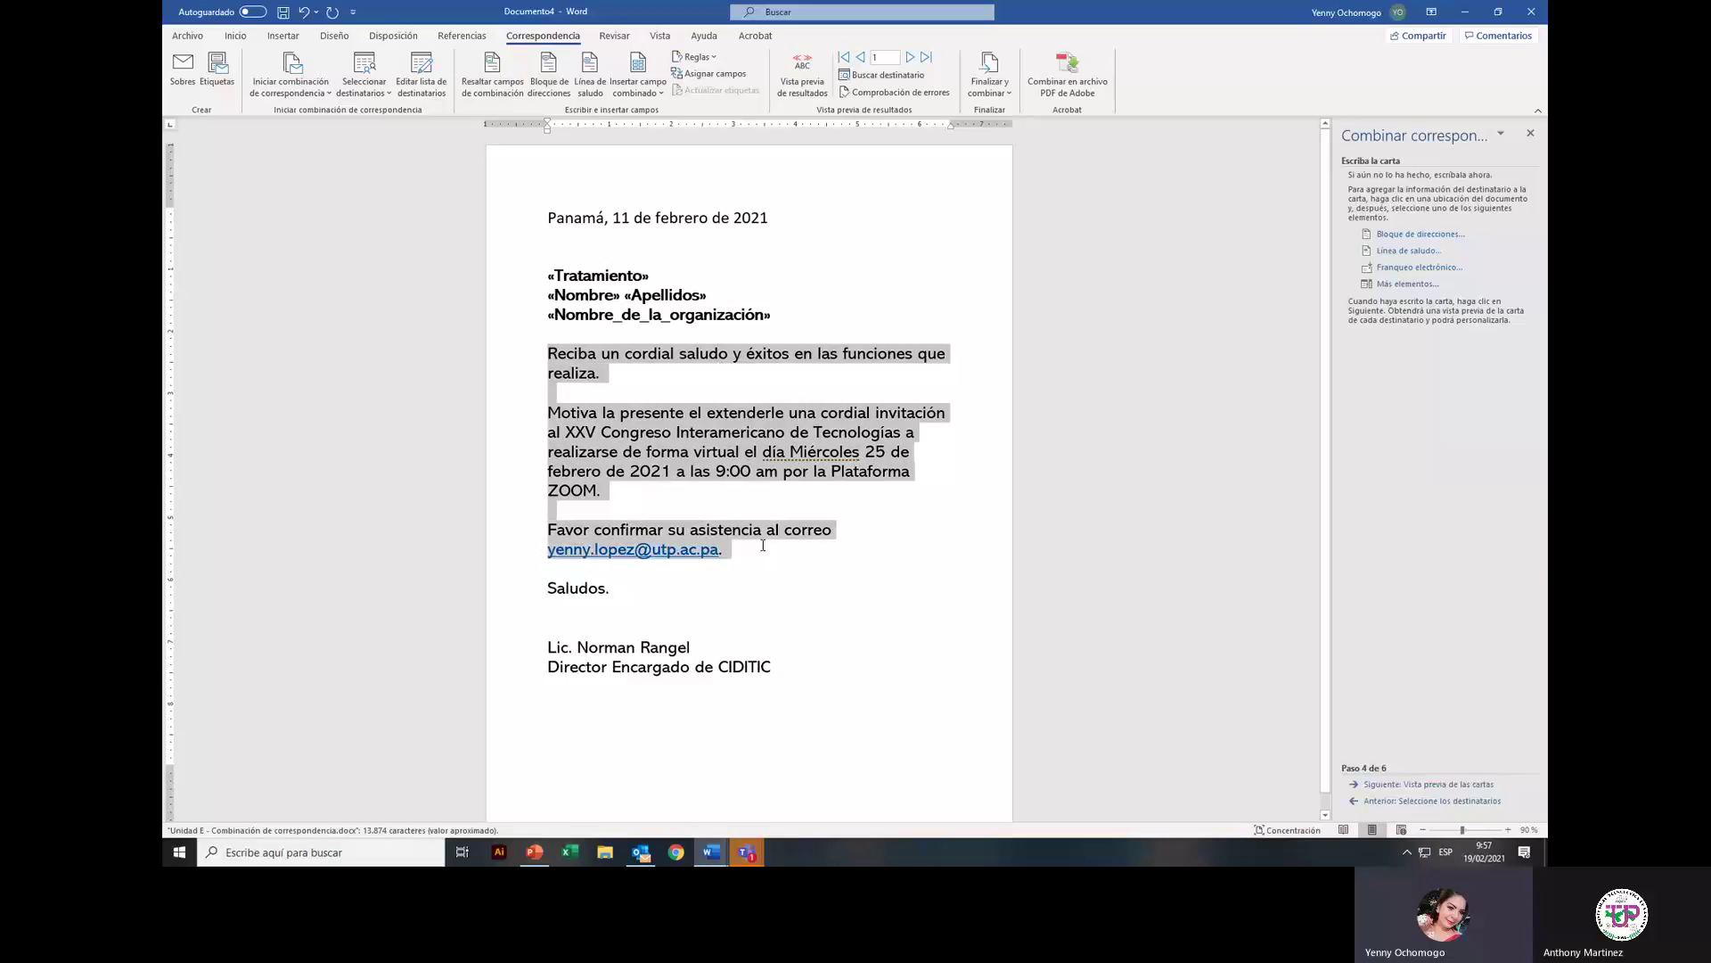
{"action": "left_click", "coordinate": [235, 35]}
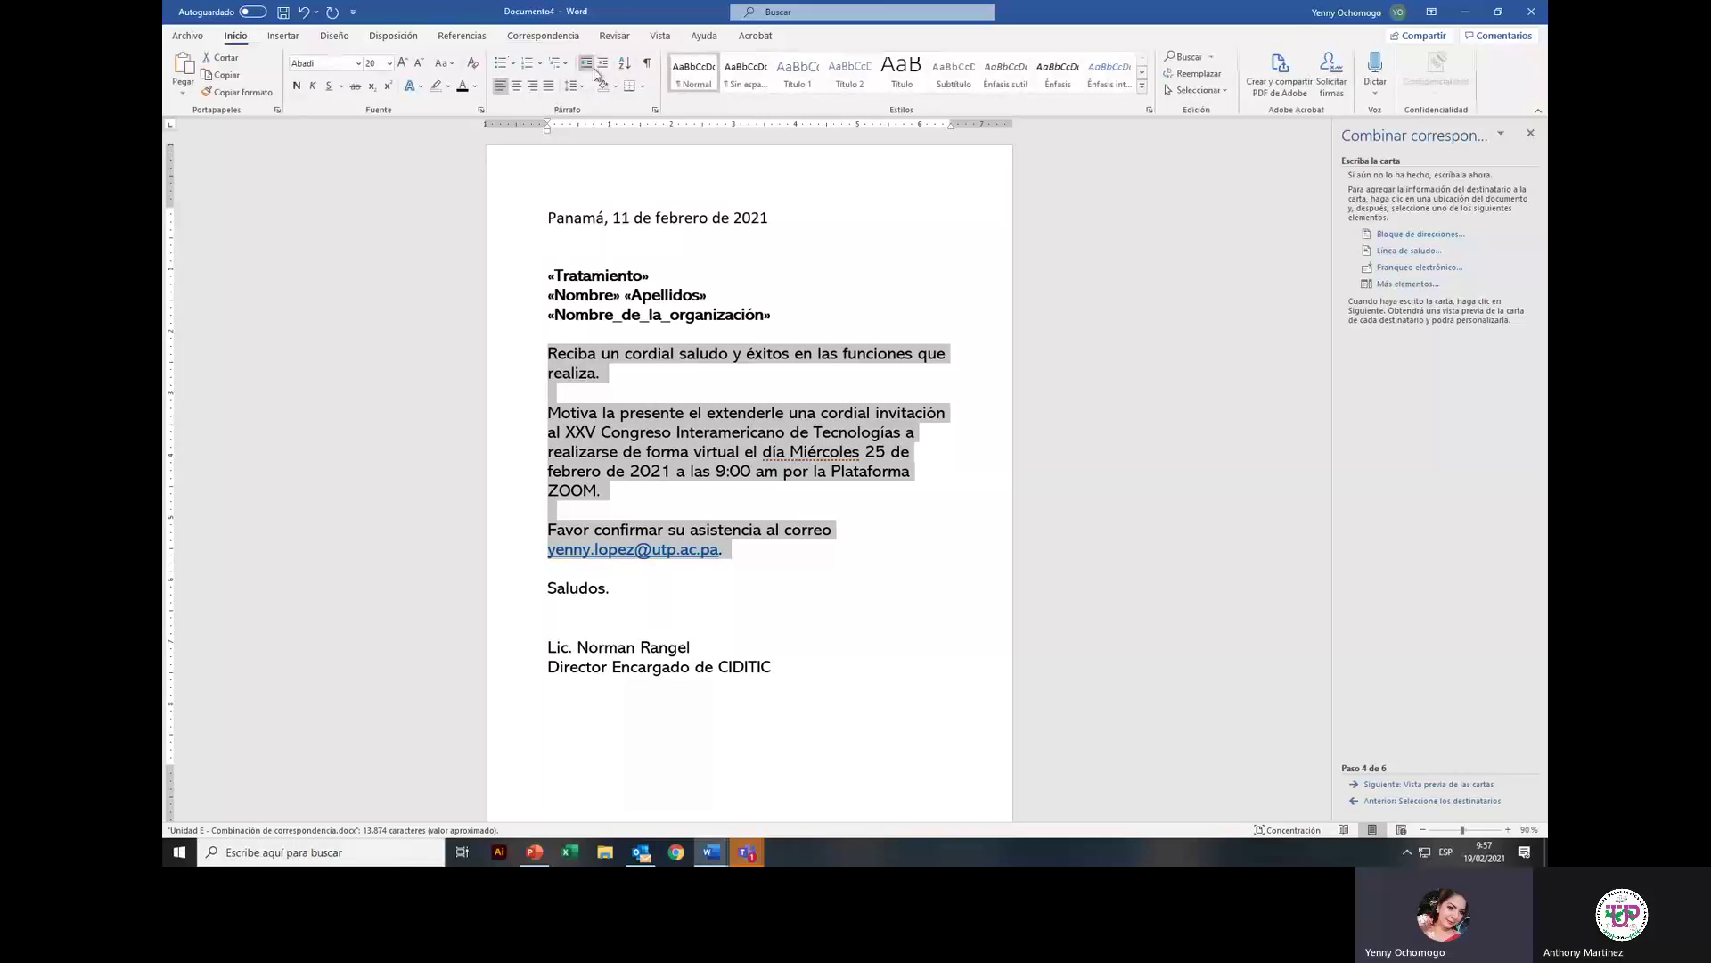
{"action": "left_click", "coordinate": [548, 85]}
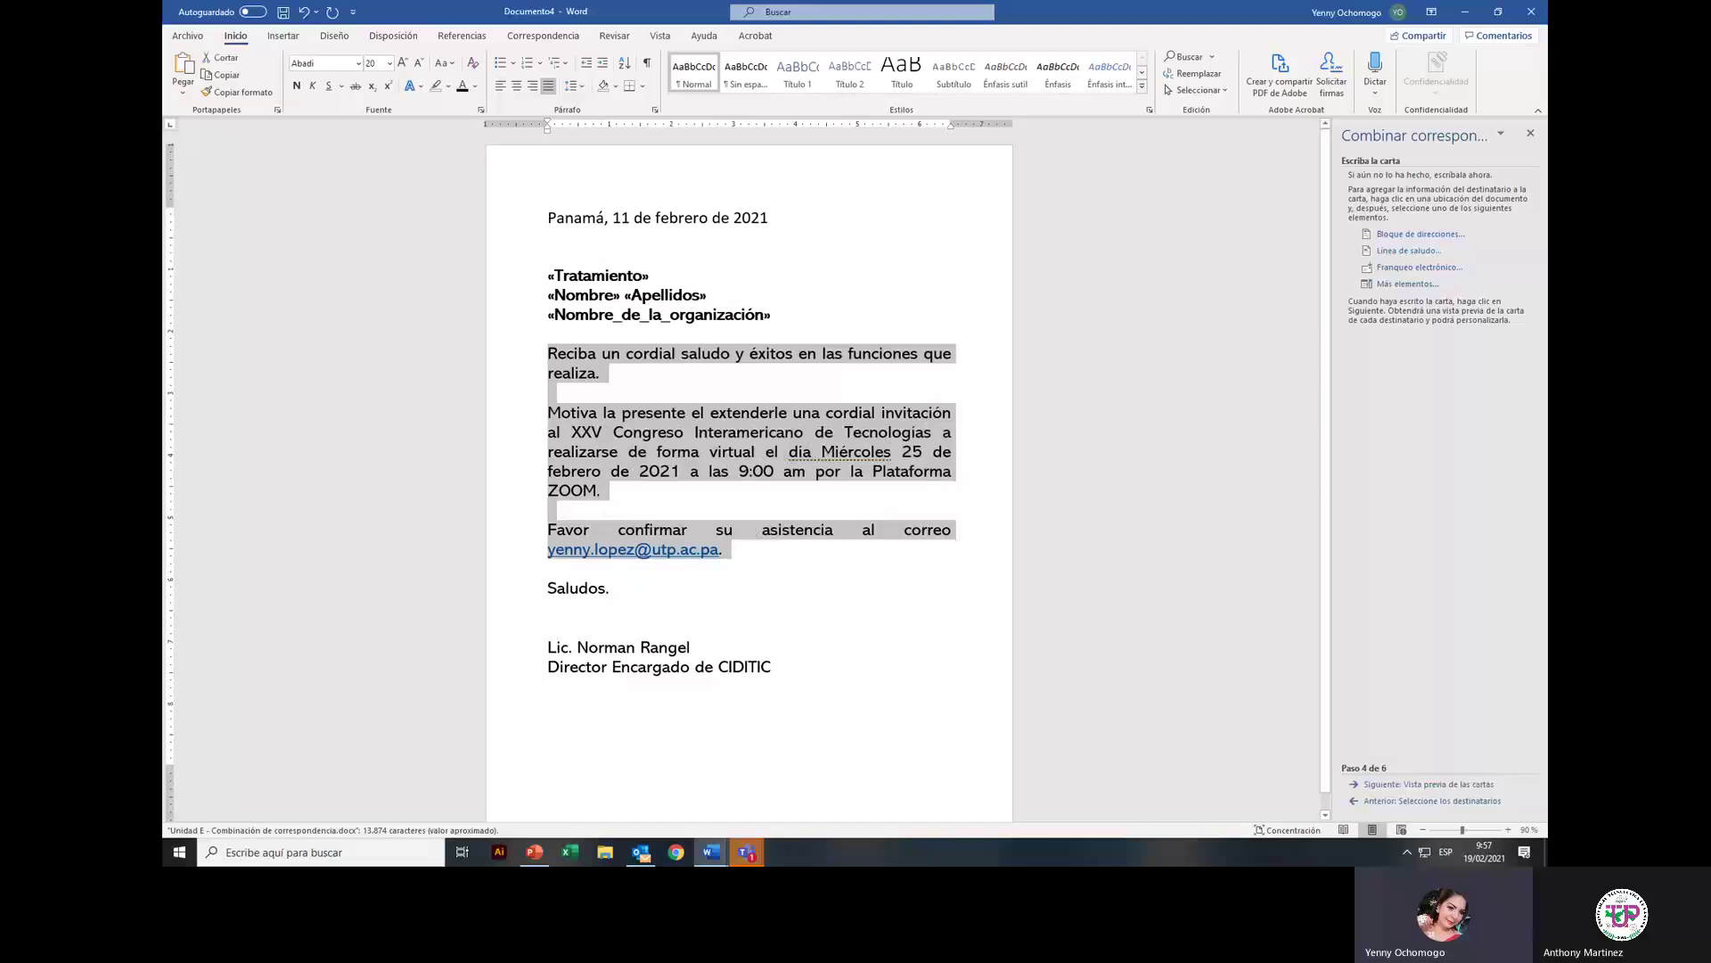
{"action": "left_click", "coordinate": [825, 504]}
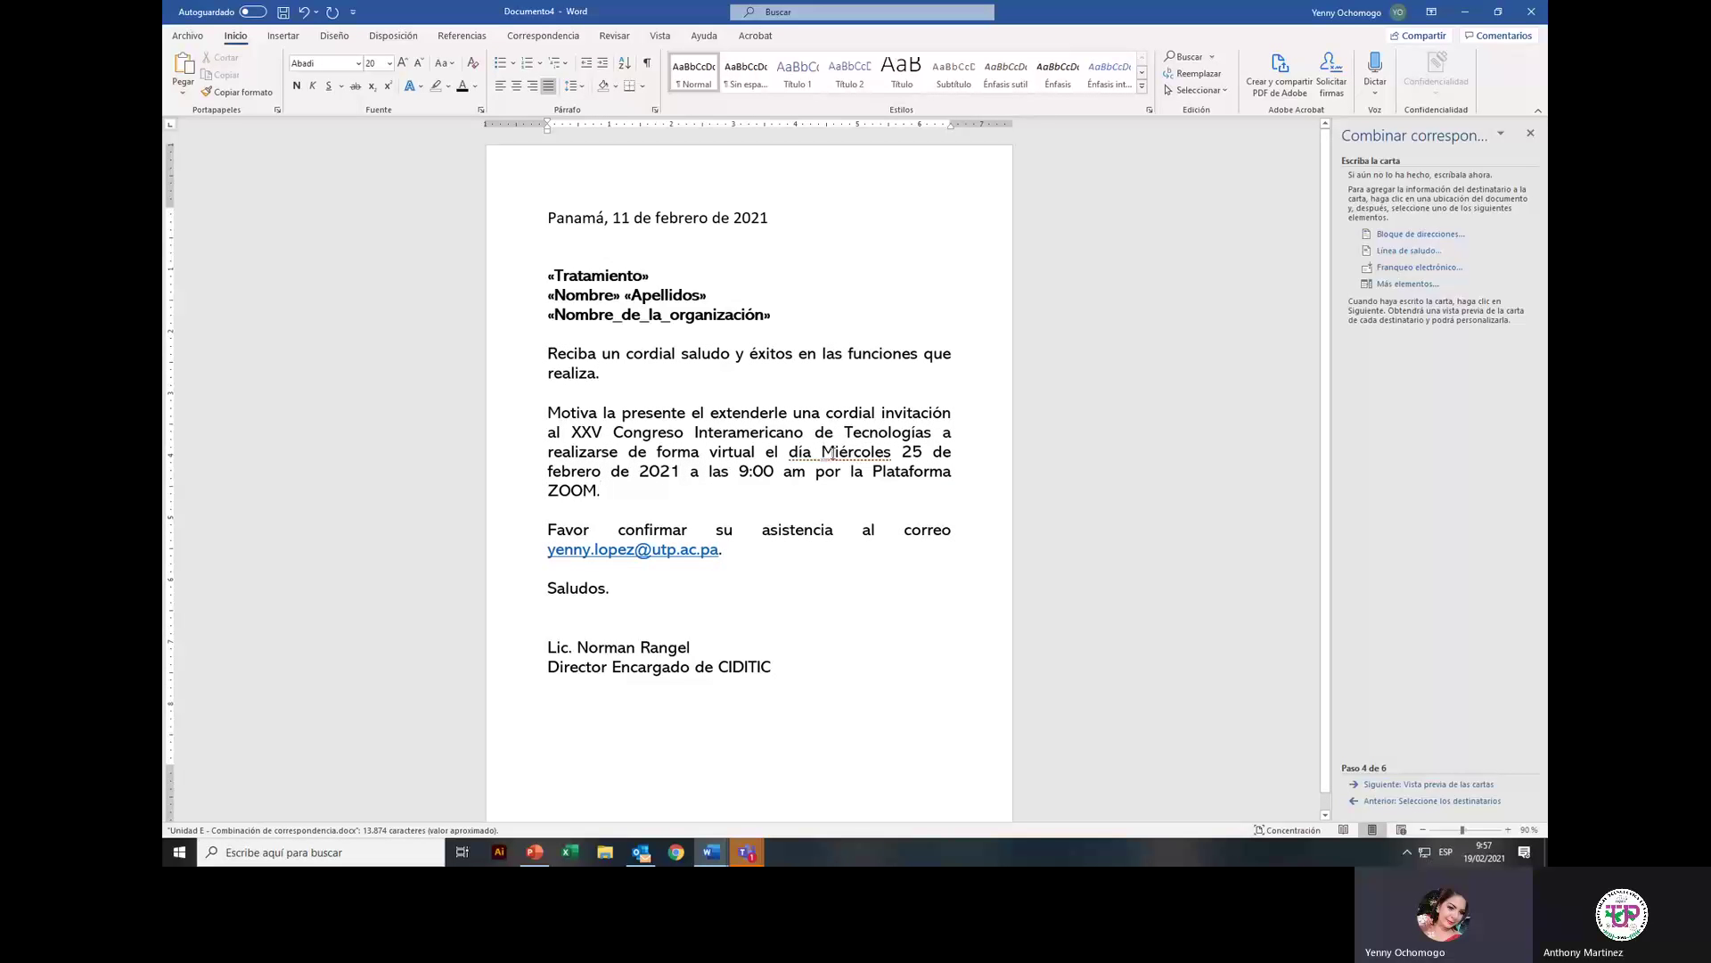
{"action": "right_click", "coordinate": [799, 452]}
{"action": "left_click", "coordinate": [918, 499]}
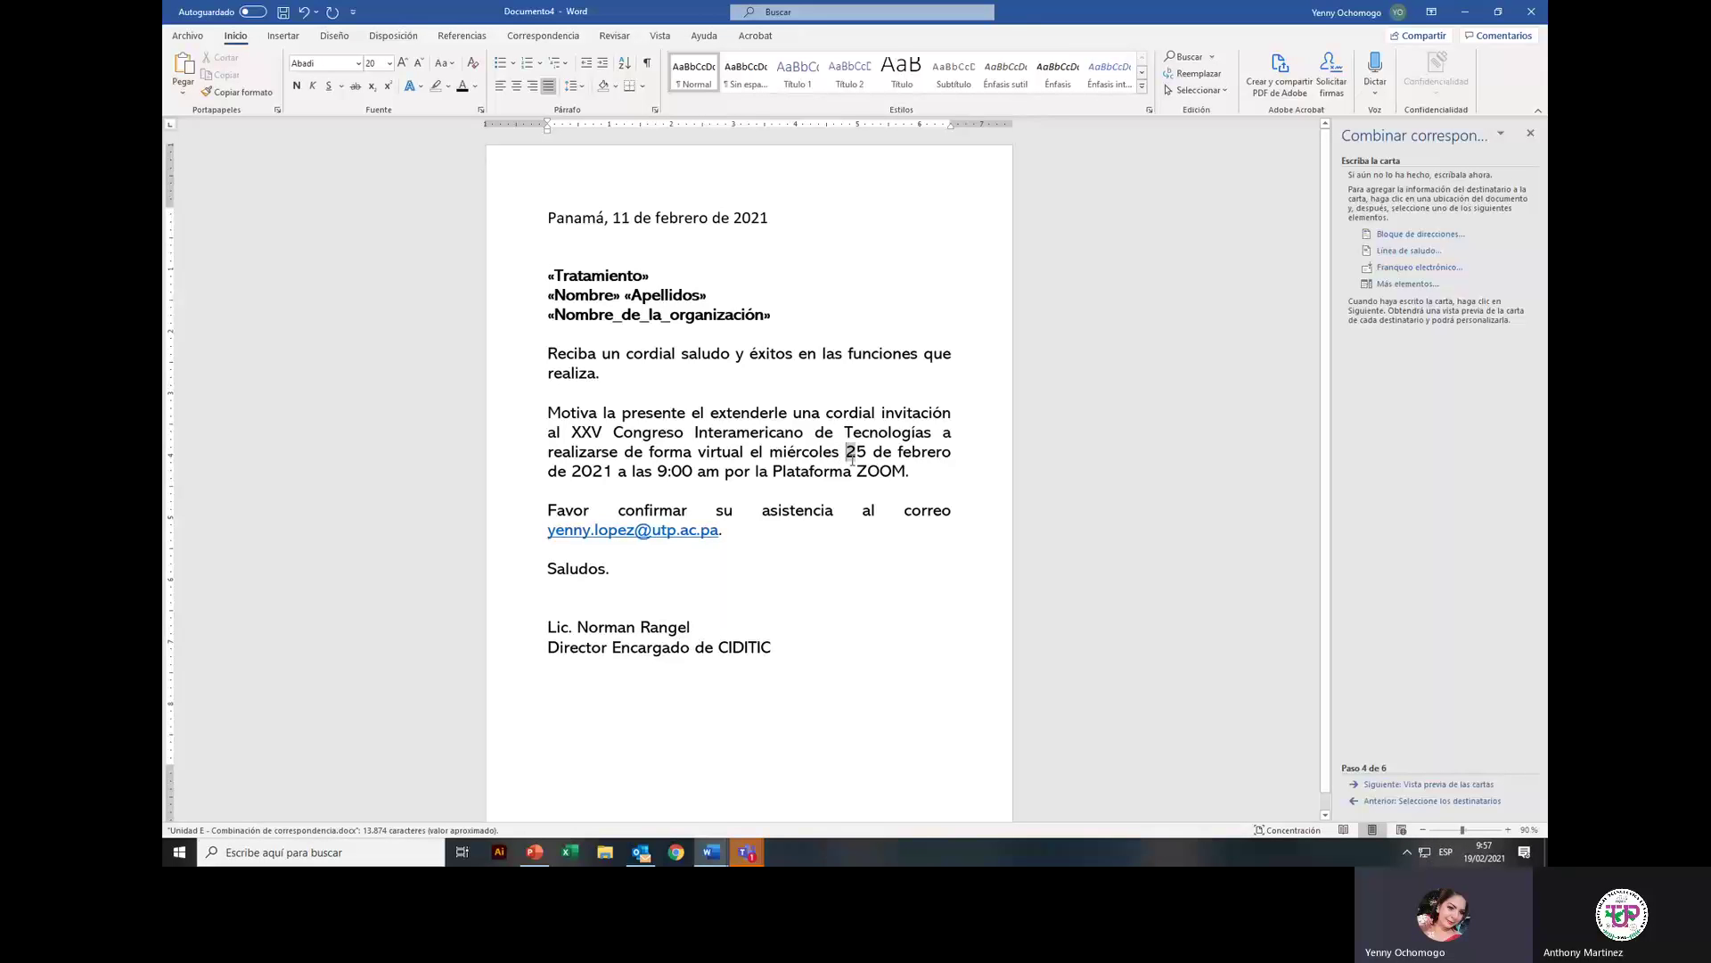
Step: Bold the date 25 de febrero de 2021, the 9:00 am time and both signature lines
{"action": "left_click_drag", "start_coordinate": [845, 452], "coordinate": [720, 471]}
{"action": "left_click", "coordinate": [617, 449]}
{"action": "left_click", "coordinate": [678, 489]}
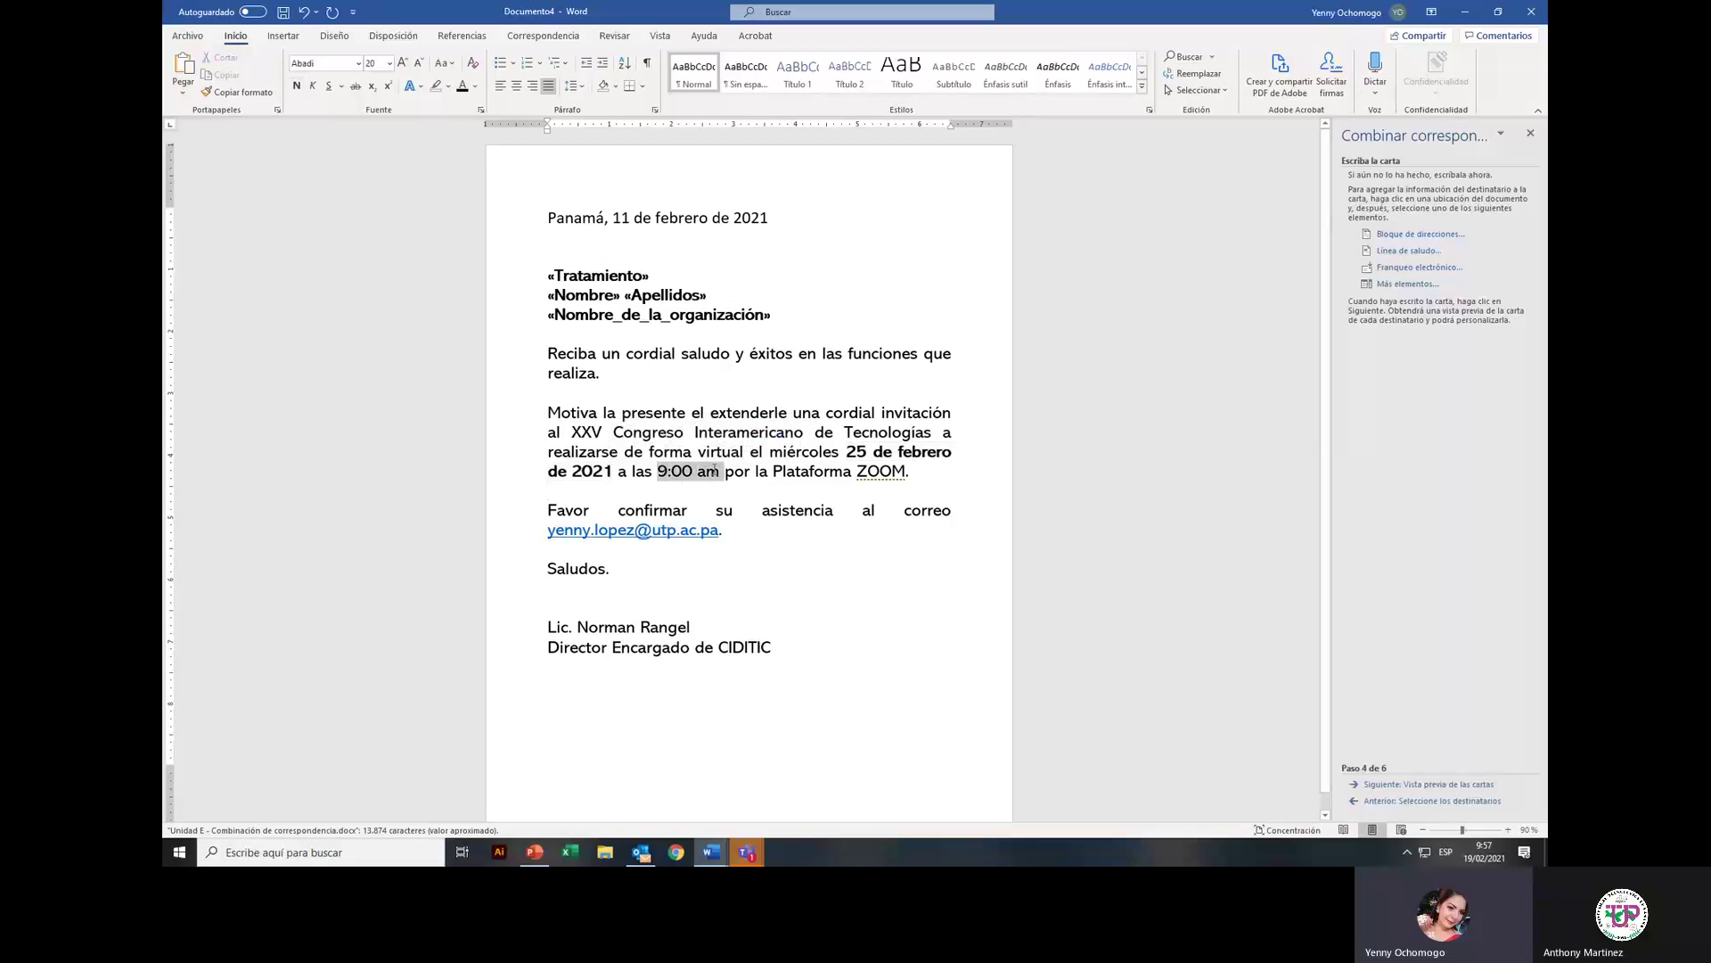
{"action": "left_click", "coordinate": [722, 444]}
{"action": "left_click", "coordinate": [802, 532]}
{"action": "left_click_drag", "start_coordinate": [524, 628], "coordinate": [526, 651]}
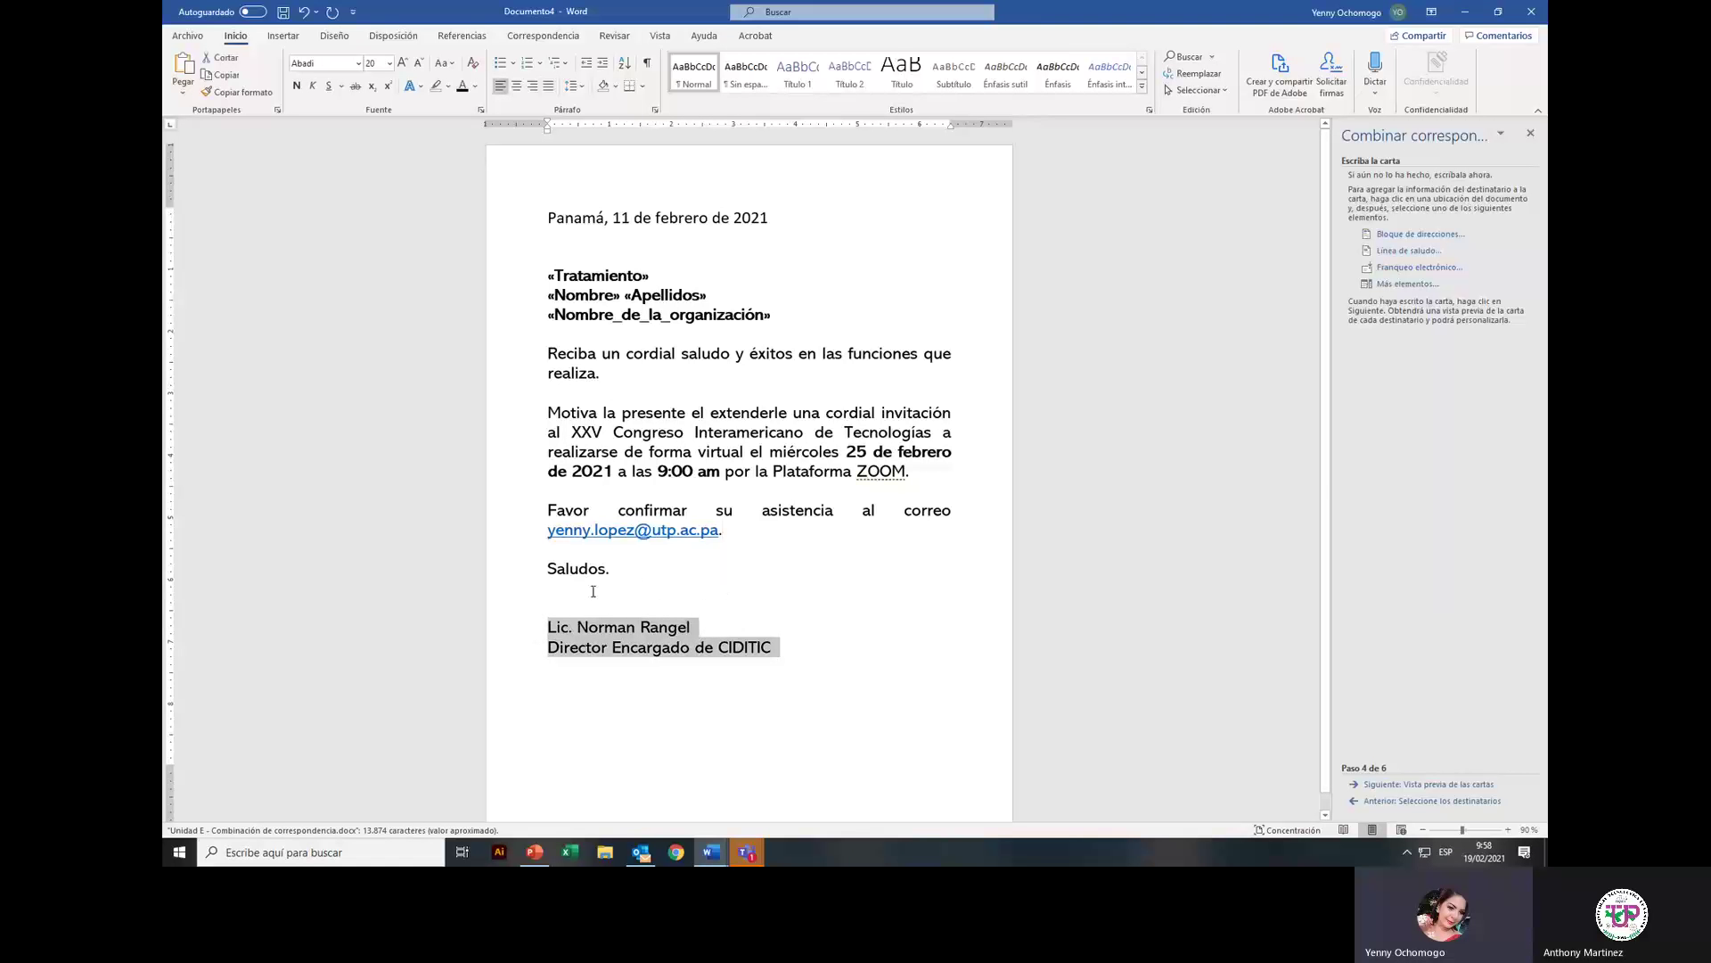
{"action": "left_click", "coordinate": [296, 86]}
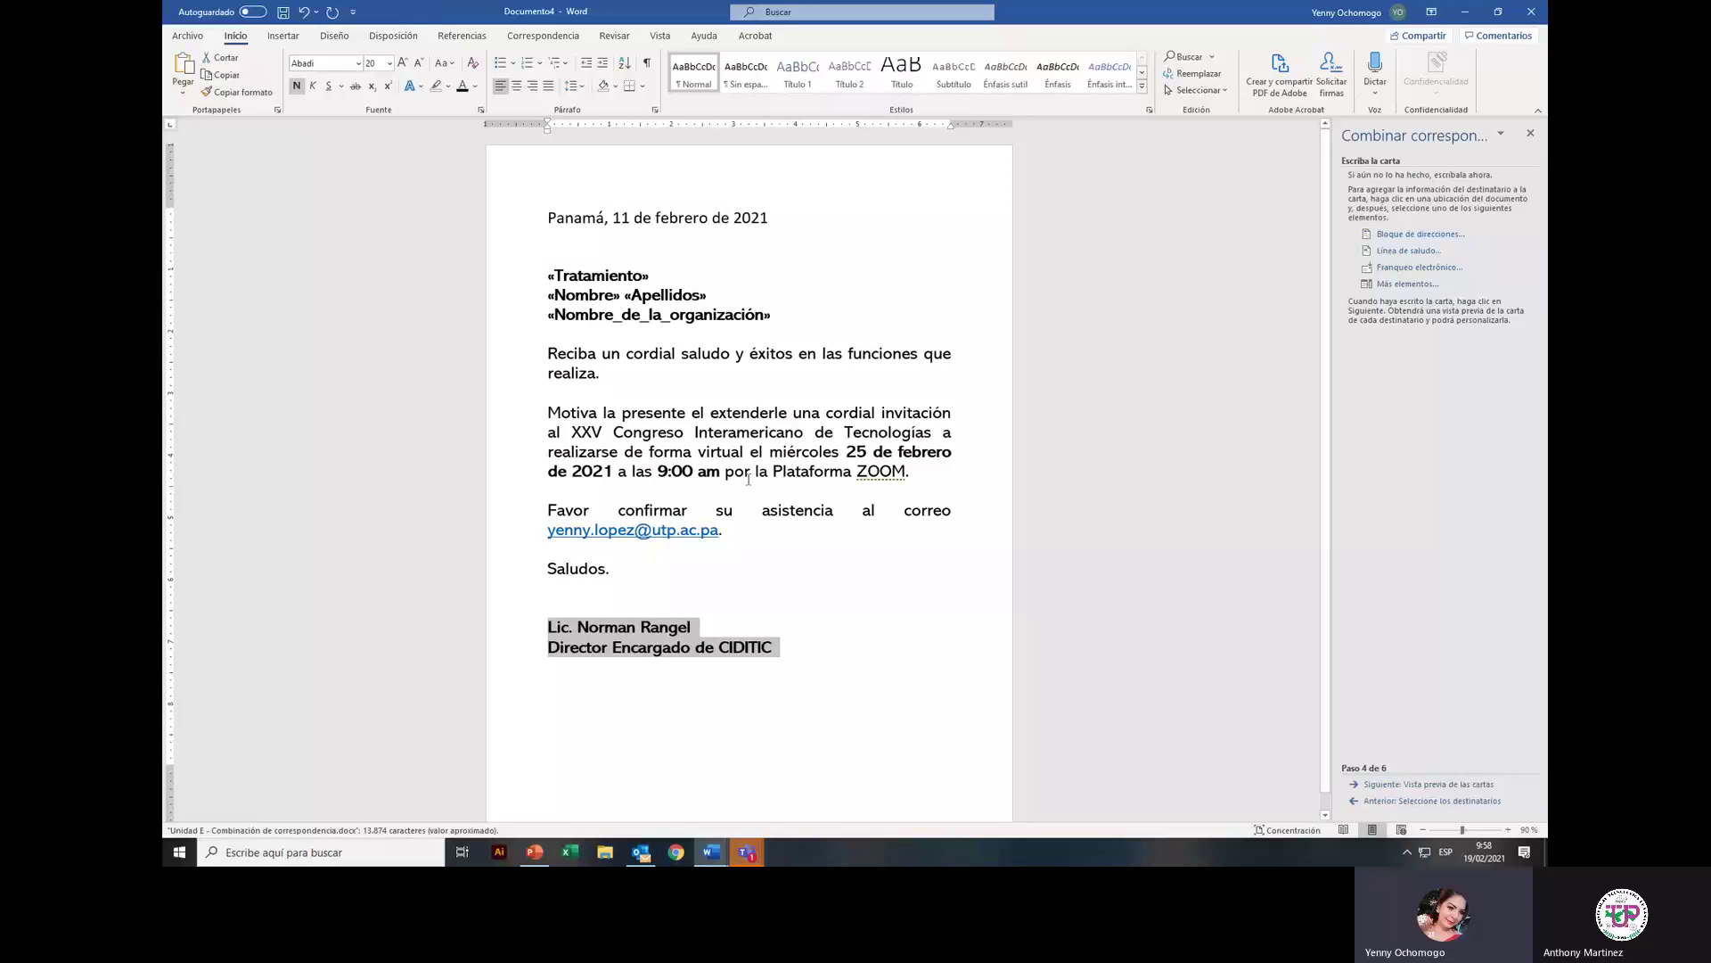
{"action": "left_click", "coordinate": [633, 609]}
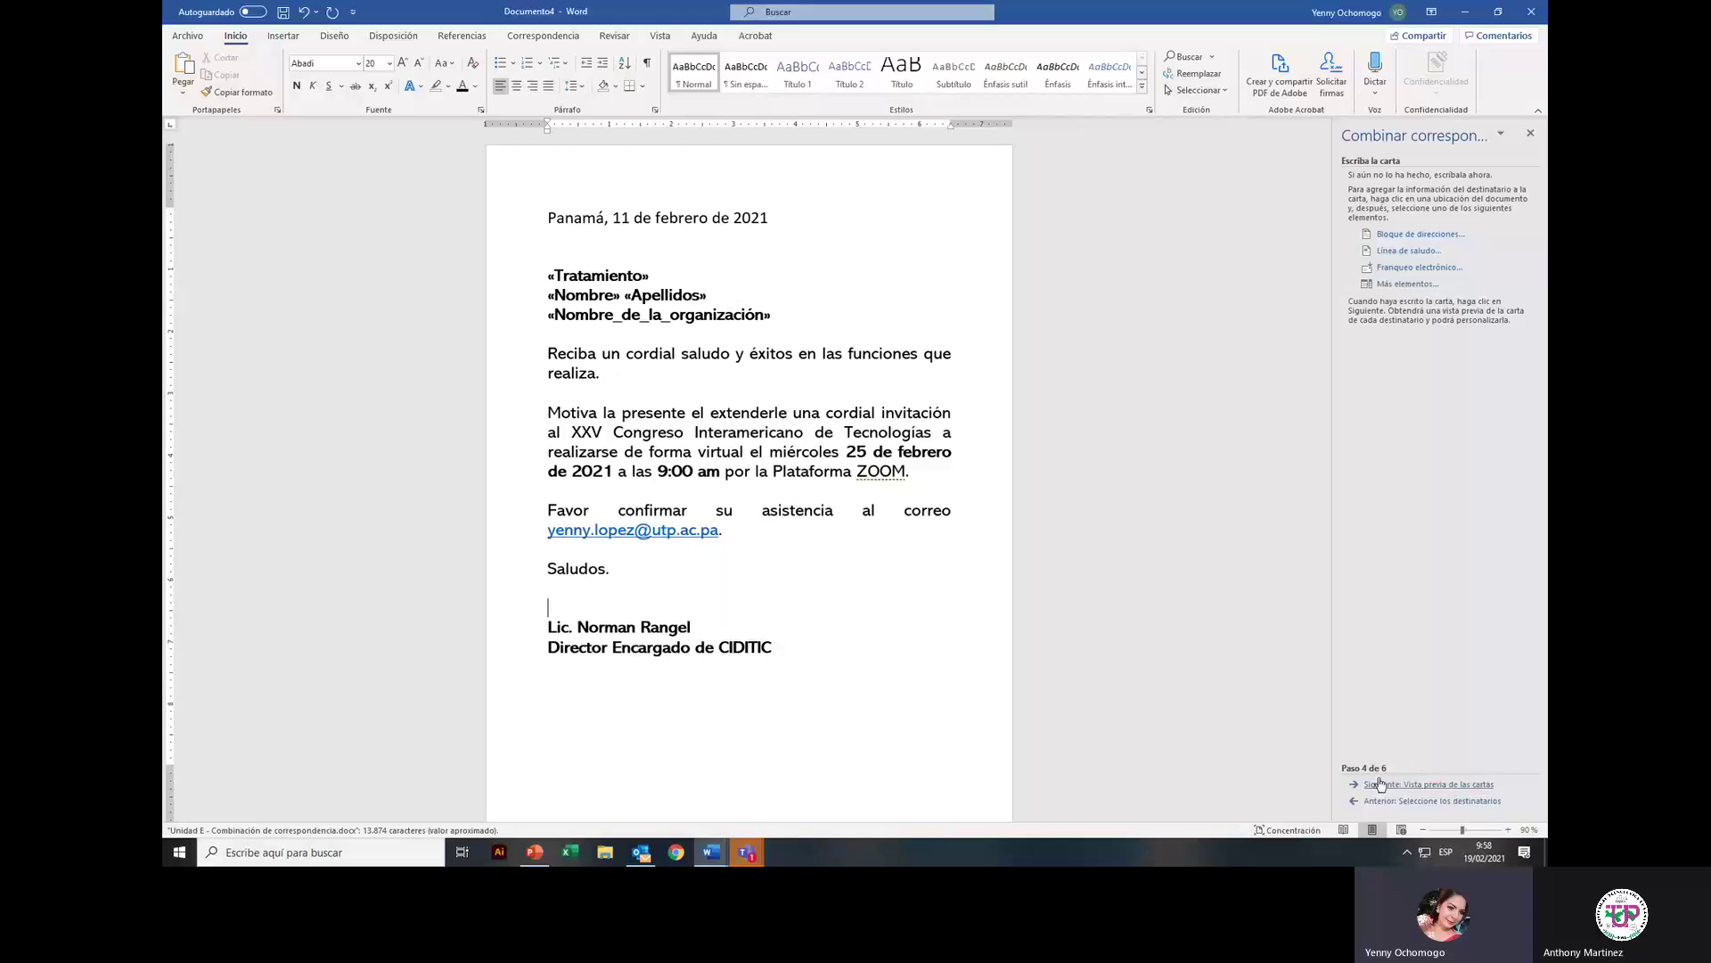
Step: Advance to the letter preview and browse recipients 1 through 4 and back
{"action": "left_click", "coordinate": [1466, 784]}
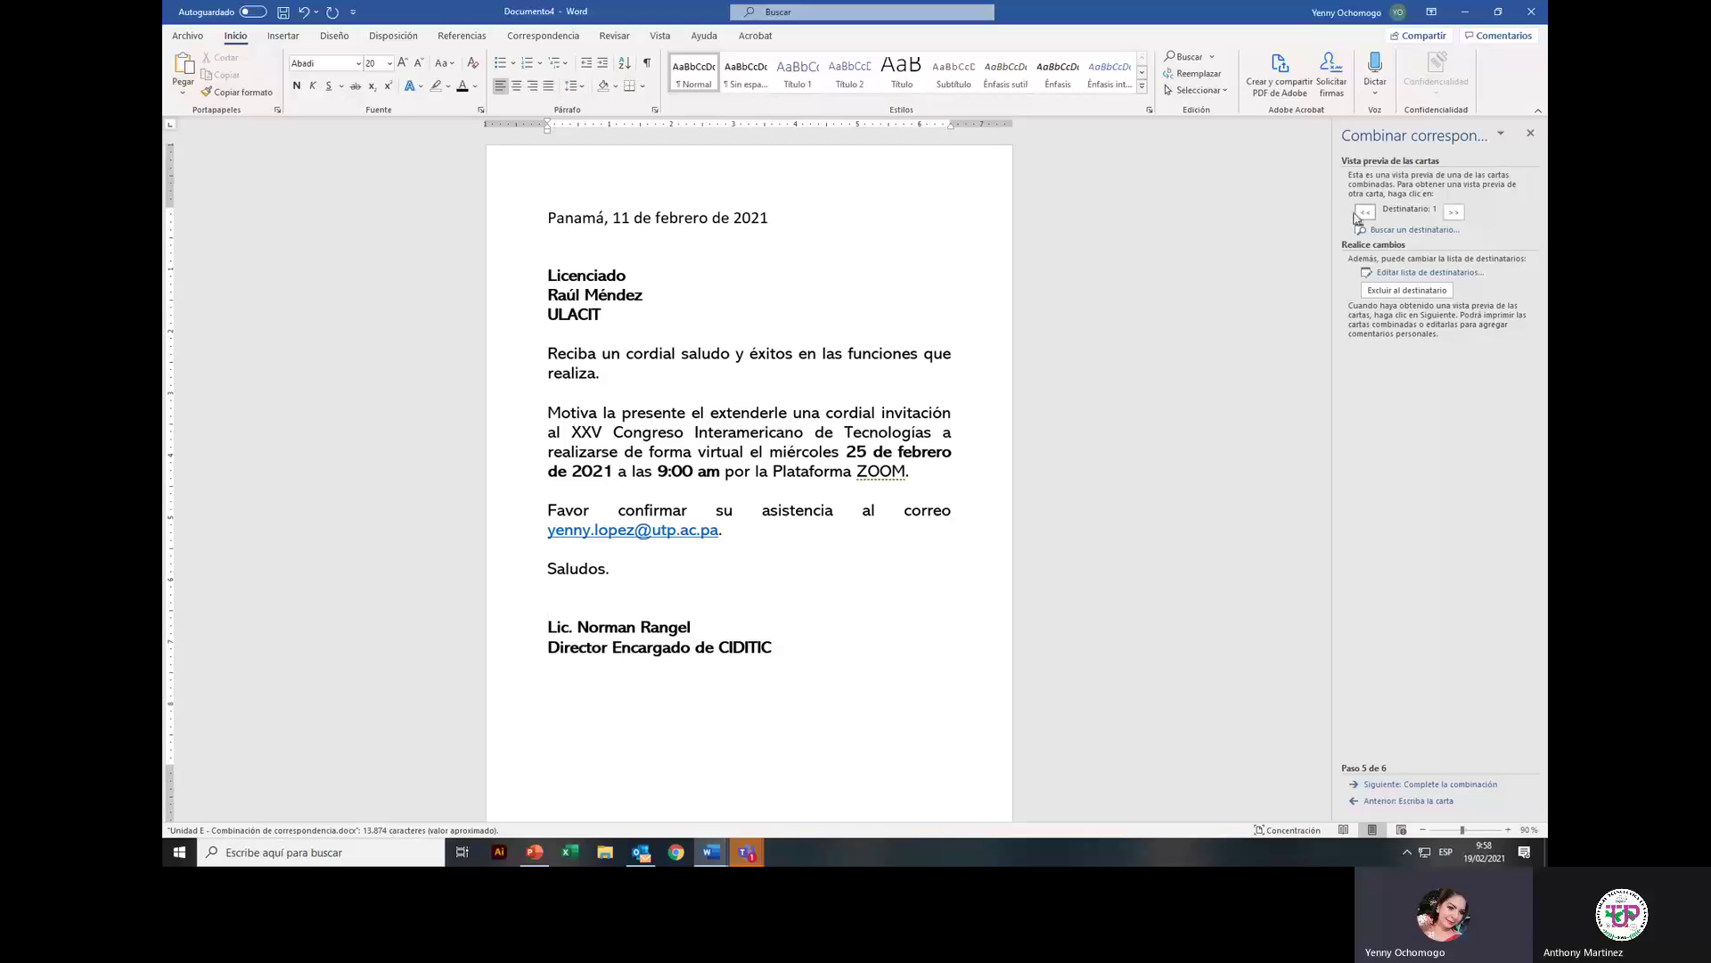
{"action": "left_click", "coordinate": [1454, 212]}
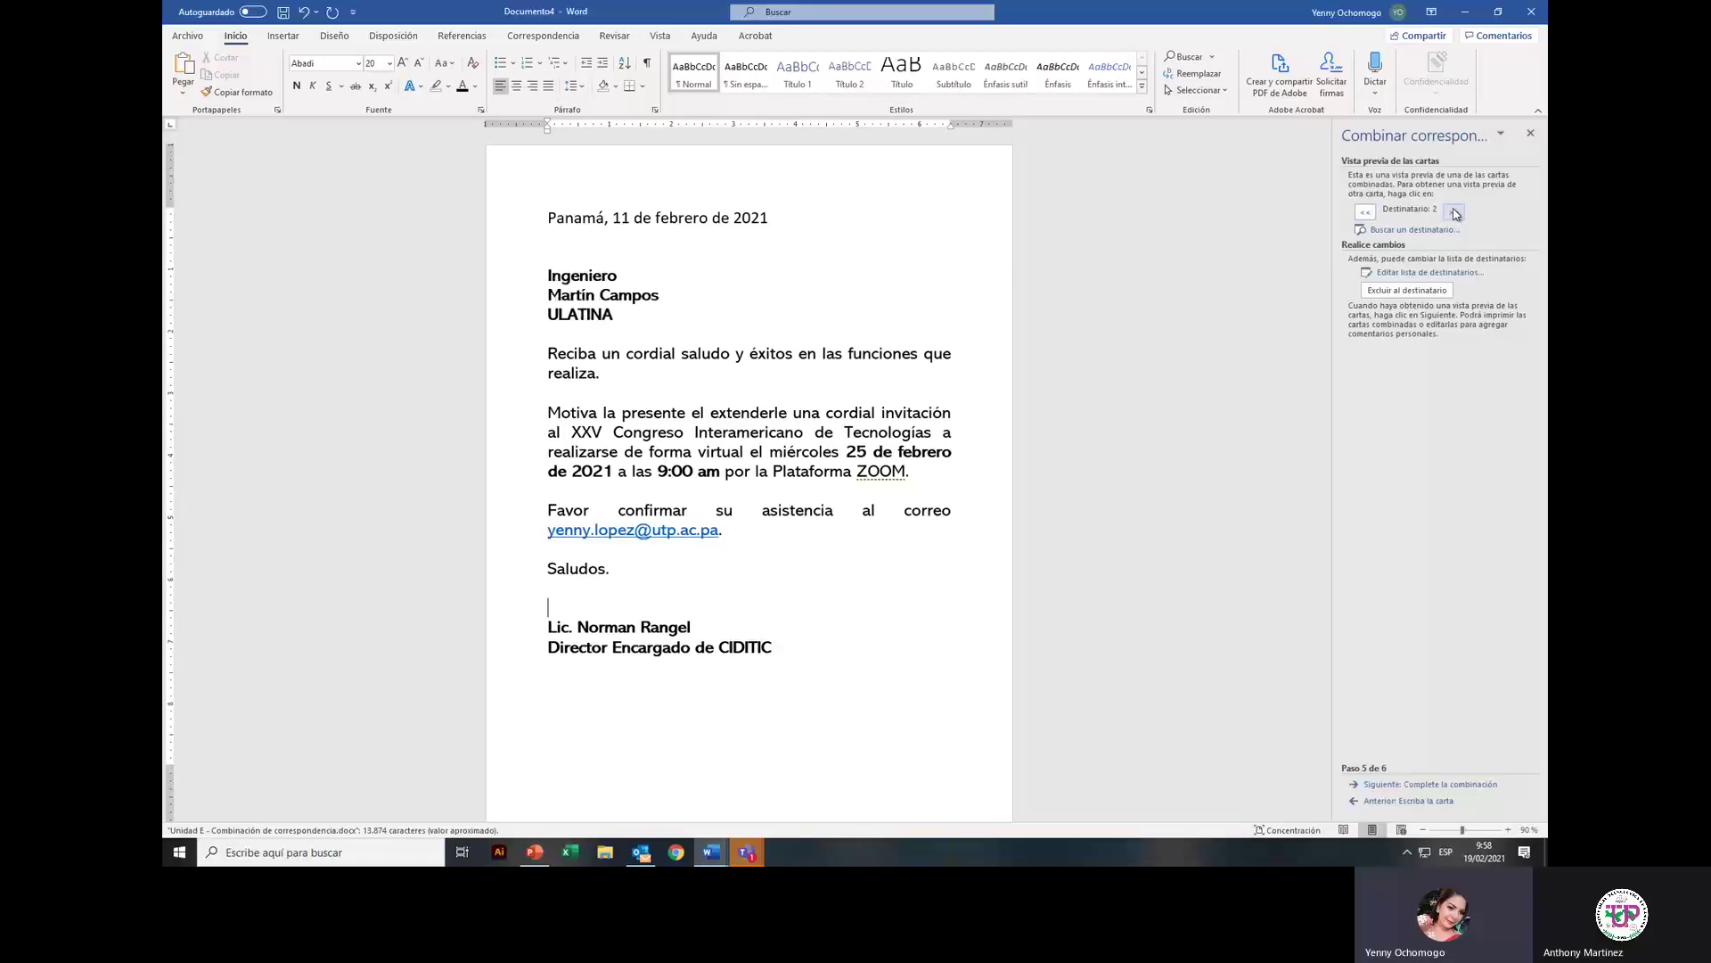
{"action": "left_click", "coordinate": [1454, 212]}
{"action": "left_click", "coordinate": [1454, 212]}
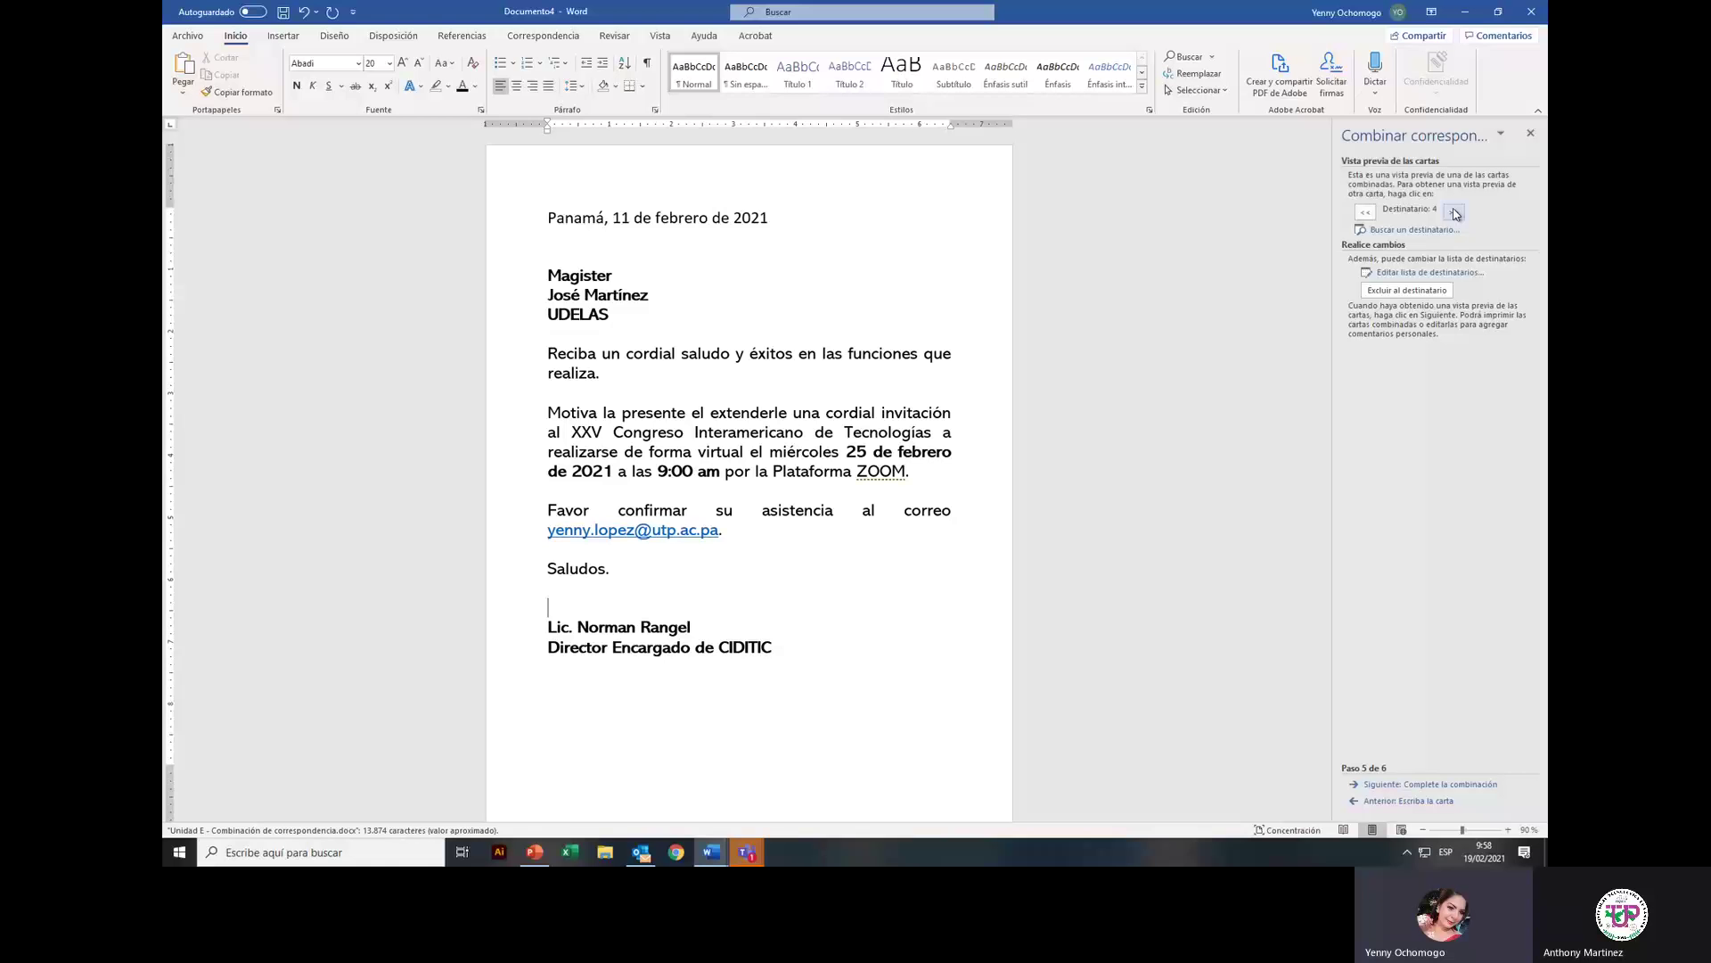
{"action": "left_click", "coordinate": [1369, 211]}
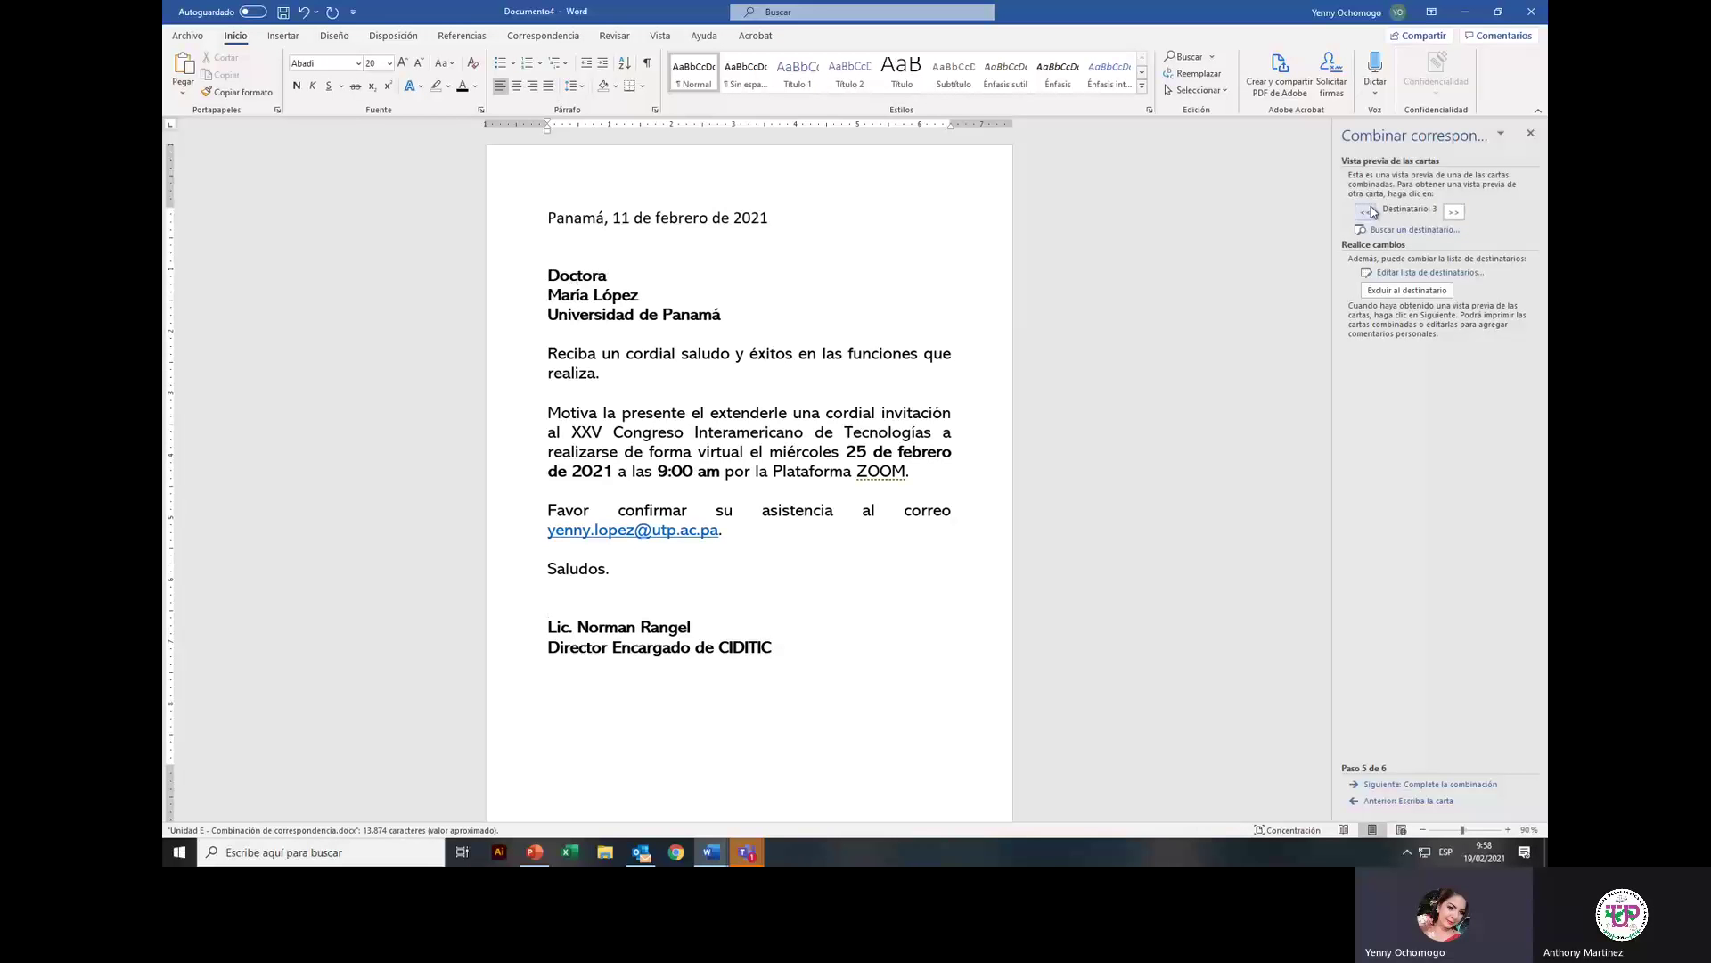
{"action": "left_click", "coordinate": [1369, 211]}
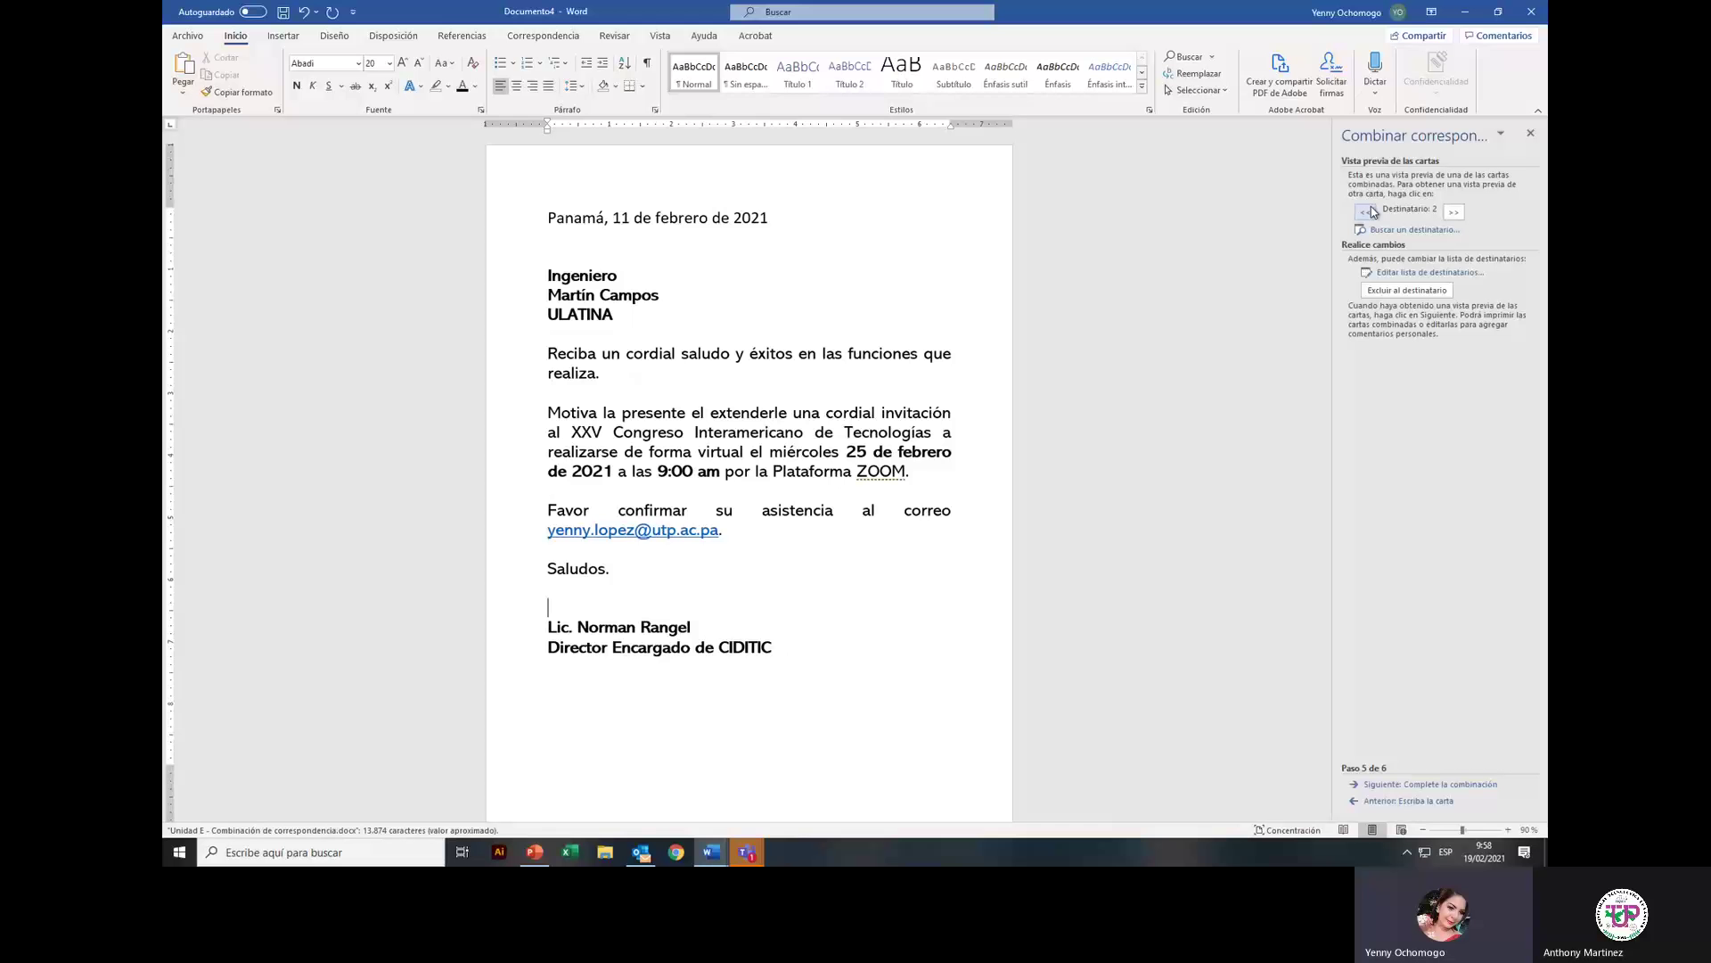
{"action": "left_click", "coordinate": [1369, 211]}
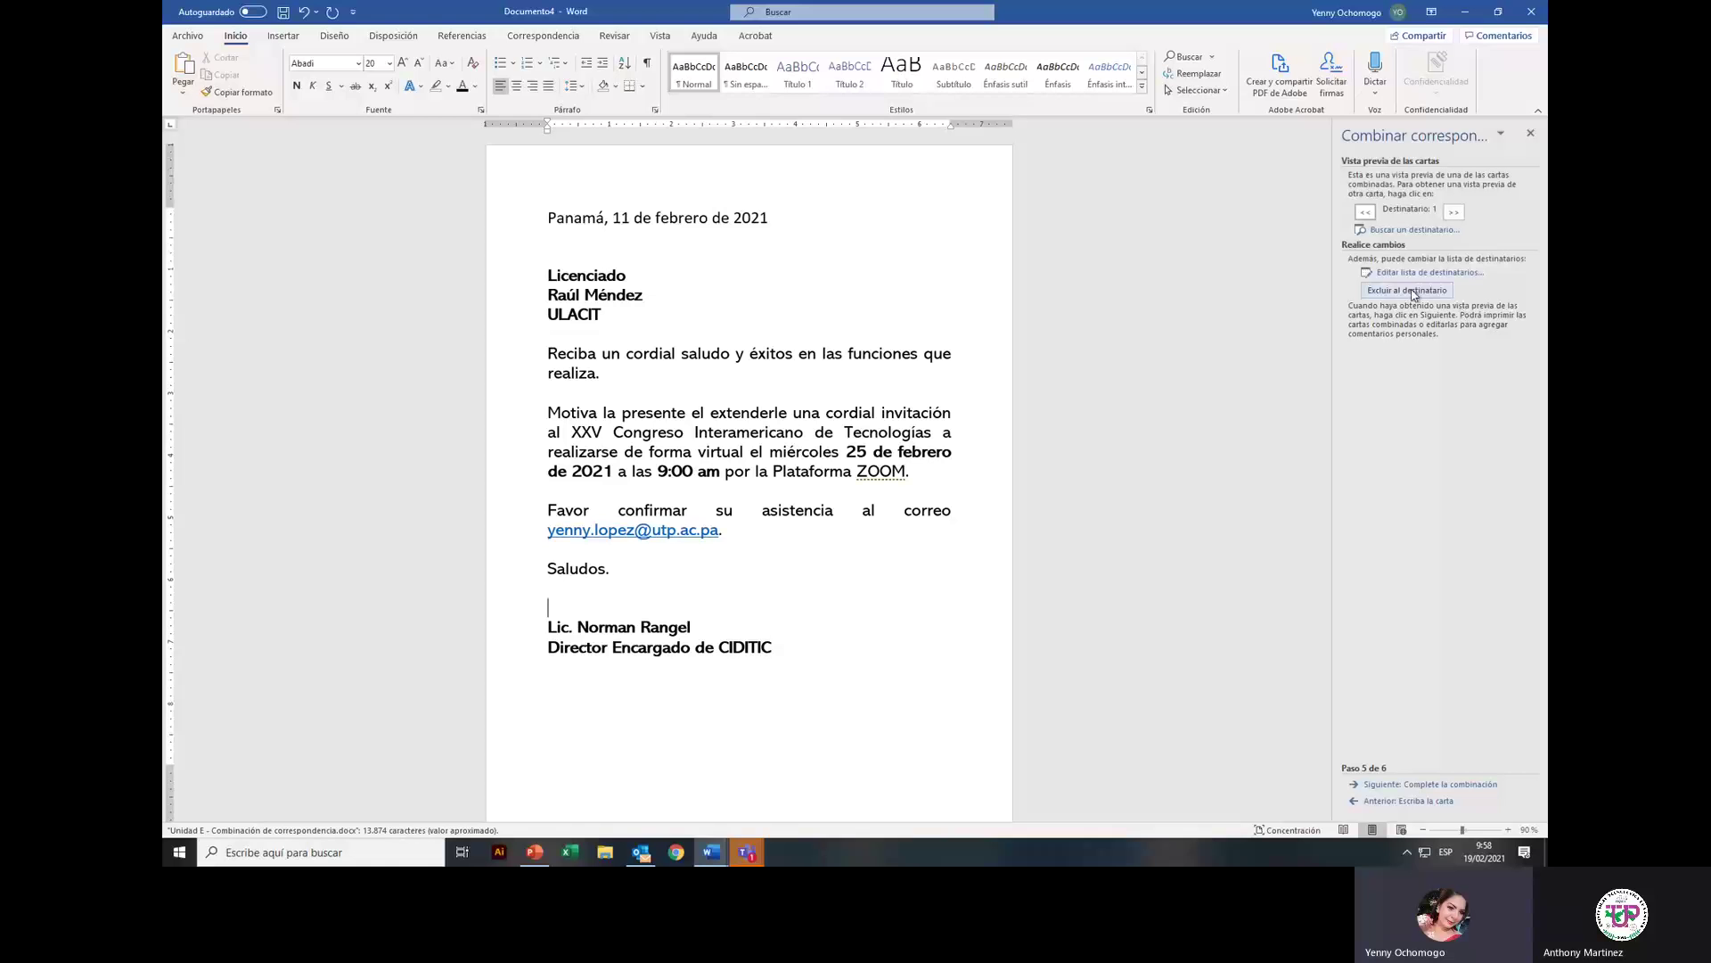
Step: Exclude the first recipient, browse the remaining letters, and open the recipient list
{"action": "left_click", "coordinate": [1412, 292]}
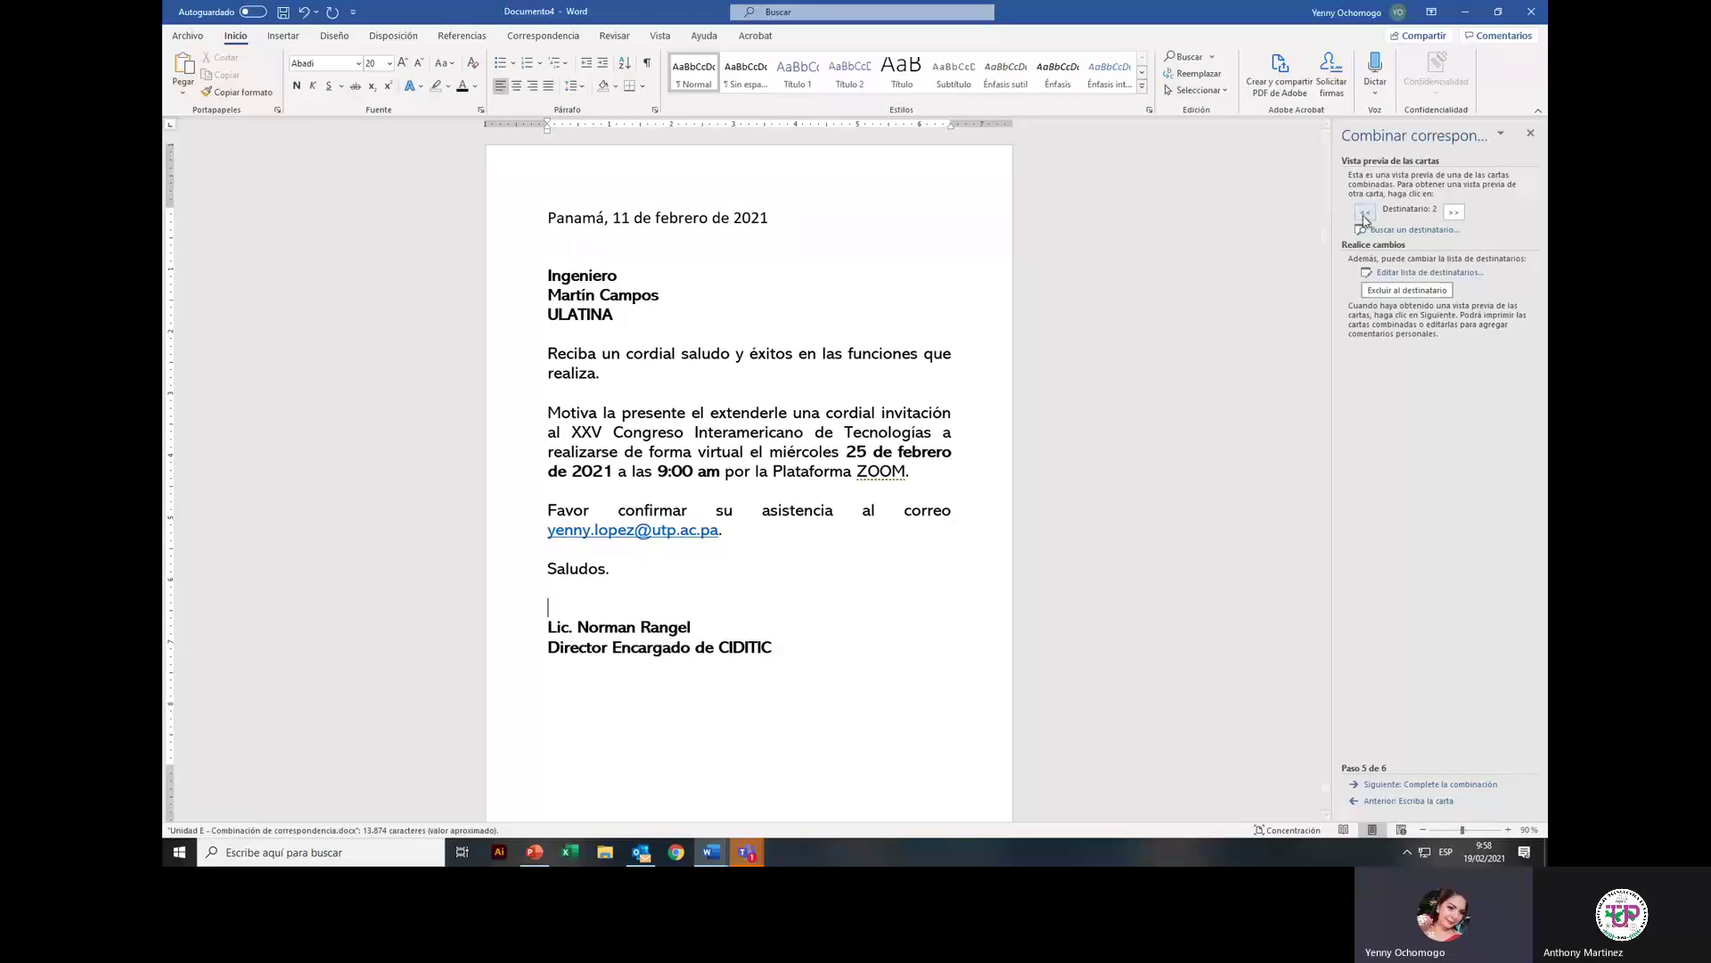
{"action": "left_click", "coordinate": [1454, 213]}
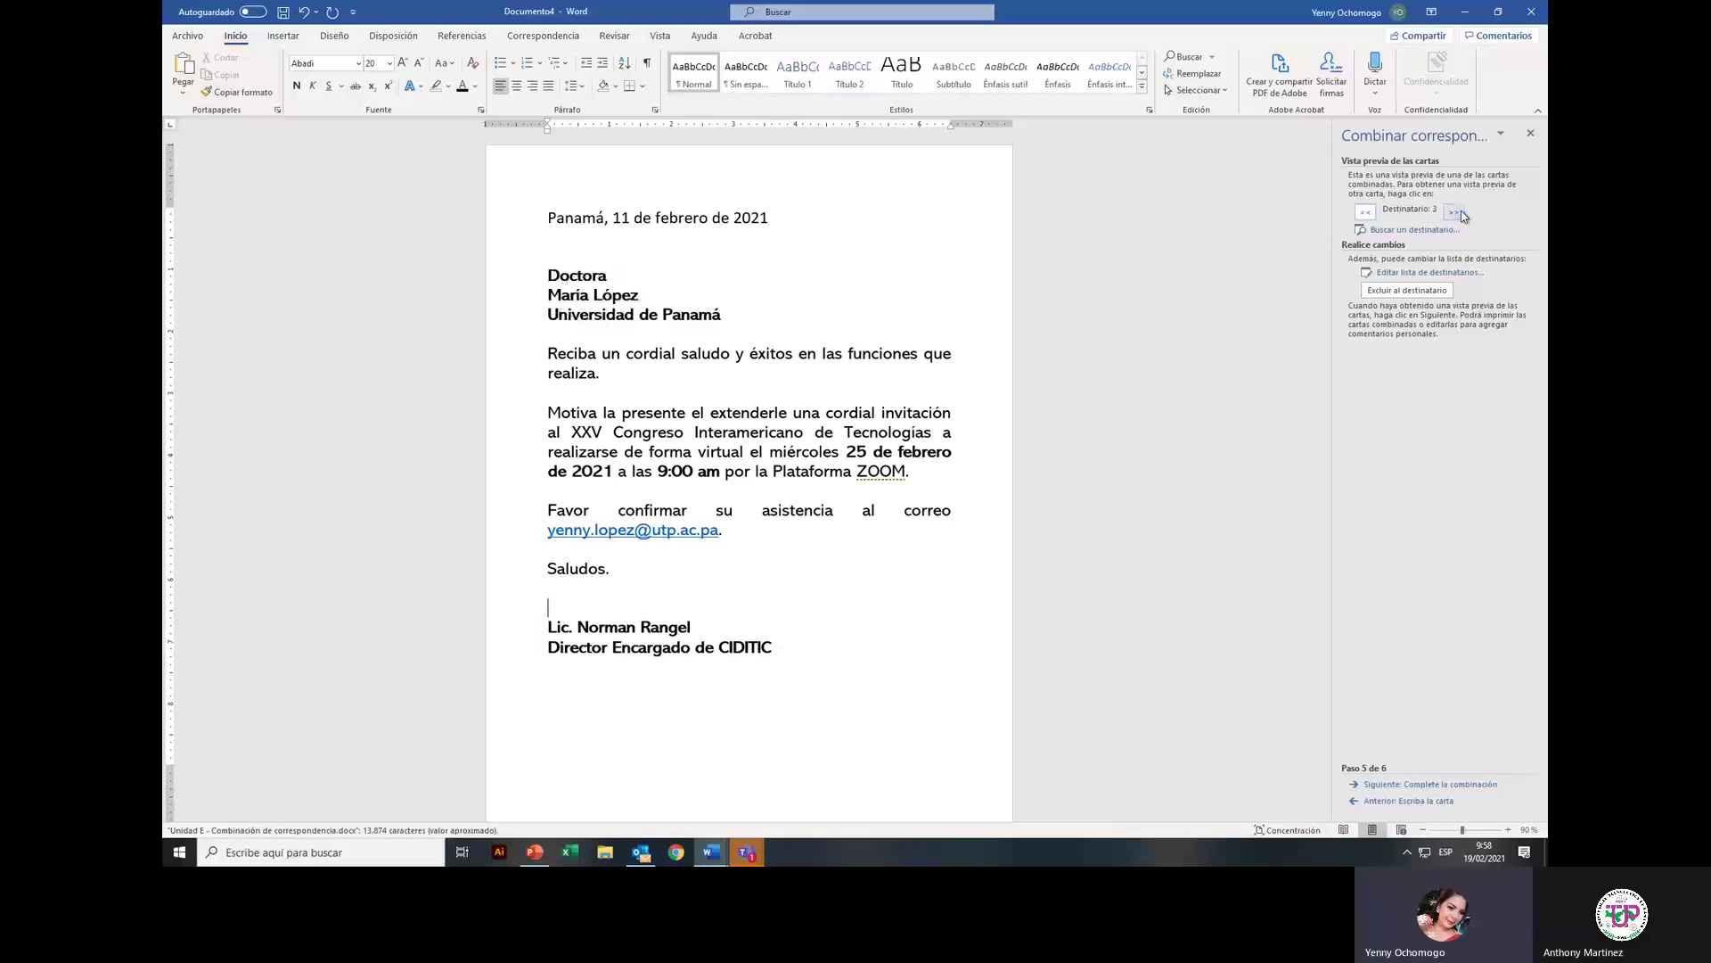
{"action": "left_click", "coordinate": [1454, 213]}
{"action": "left_click", "coordinate": [1365, 214]}
{"action": "left_click", "coordinate": [1366, 214]}
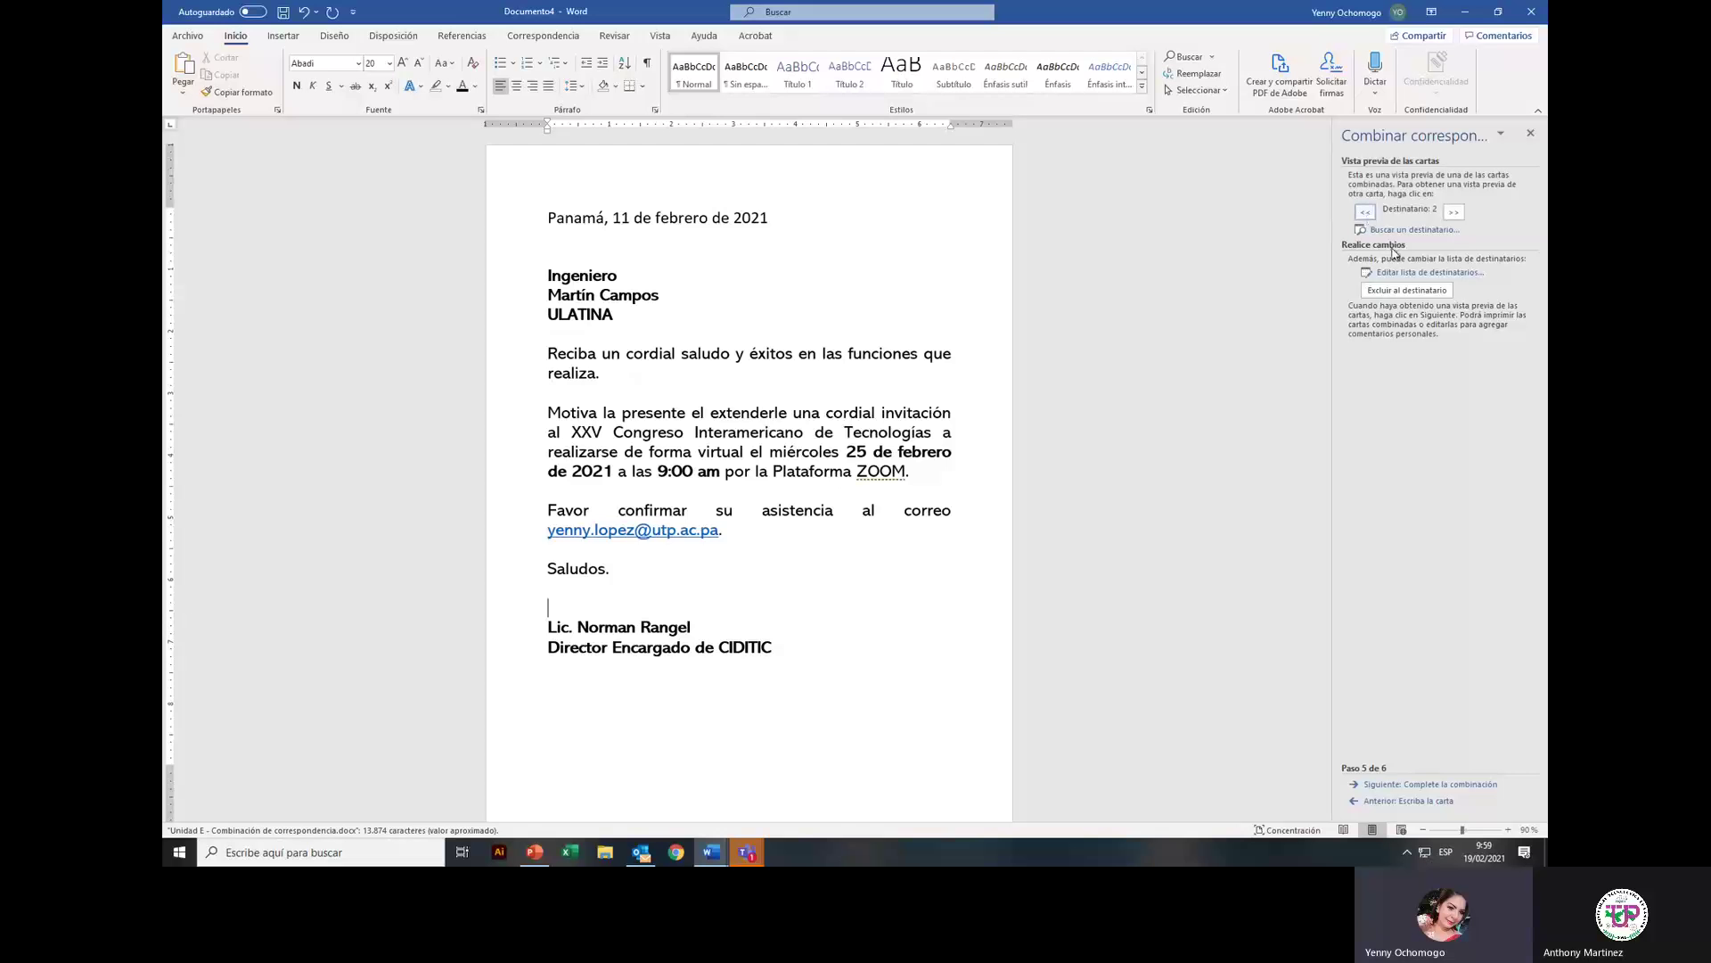
{"action": "left_click", "coordinate": [1398, 272]}
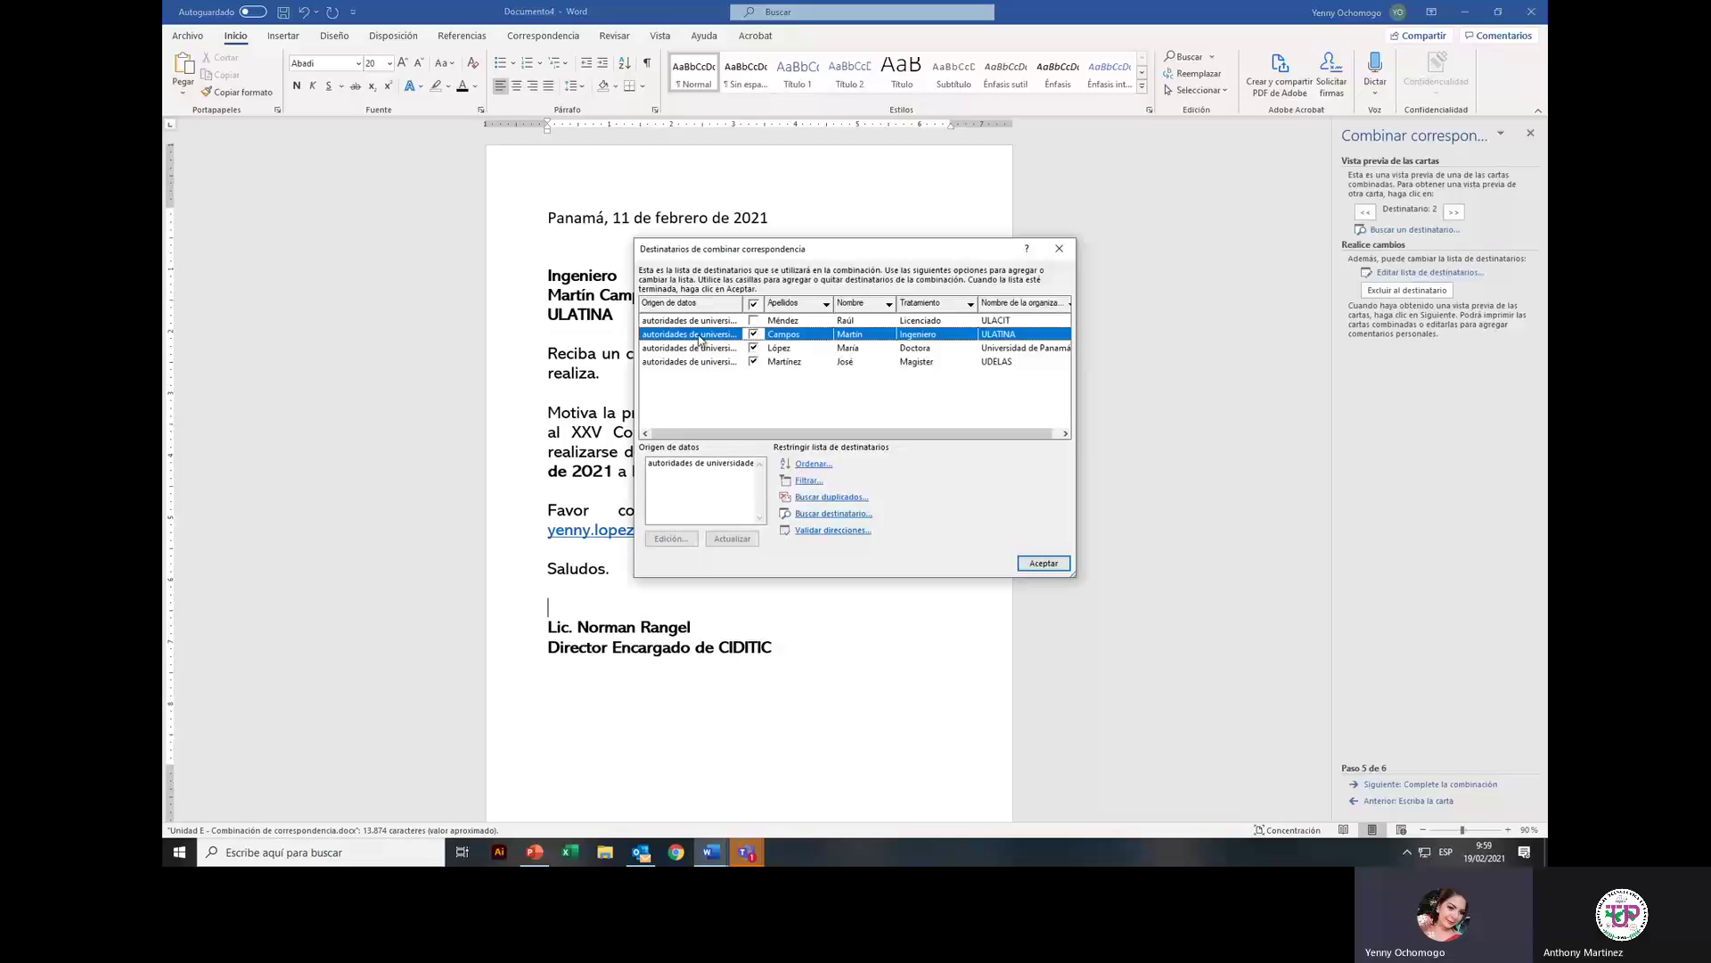
Step: Re-tick the first recipient and confirm, returning to the Licenciado at ULACIT preview
{"action": "left_click", "coordinate": [753, 321]}
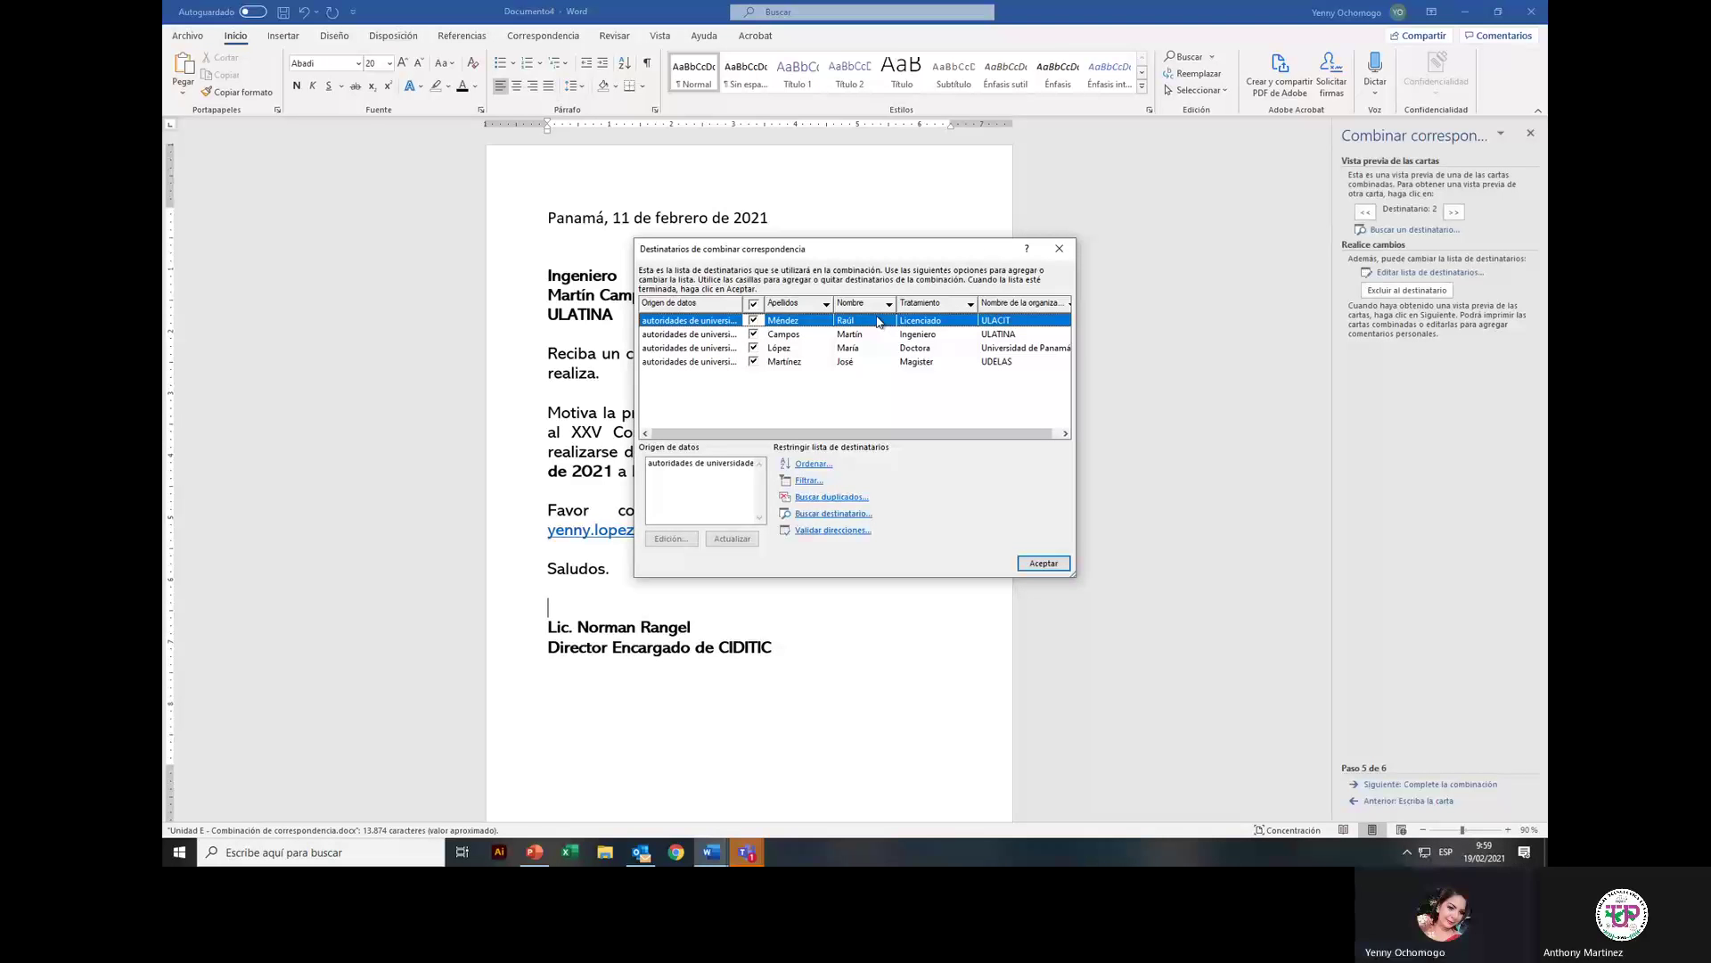
{"action": "left_click", "coordinate": [1045, 564]}
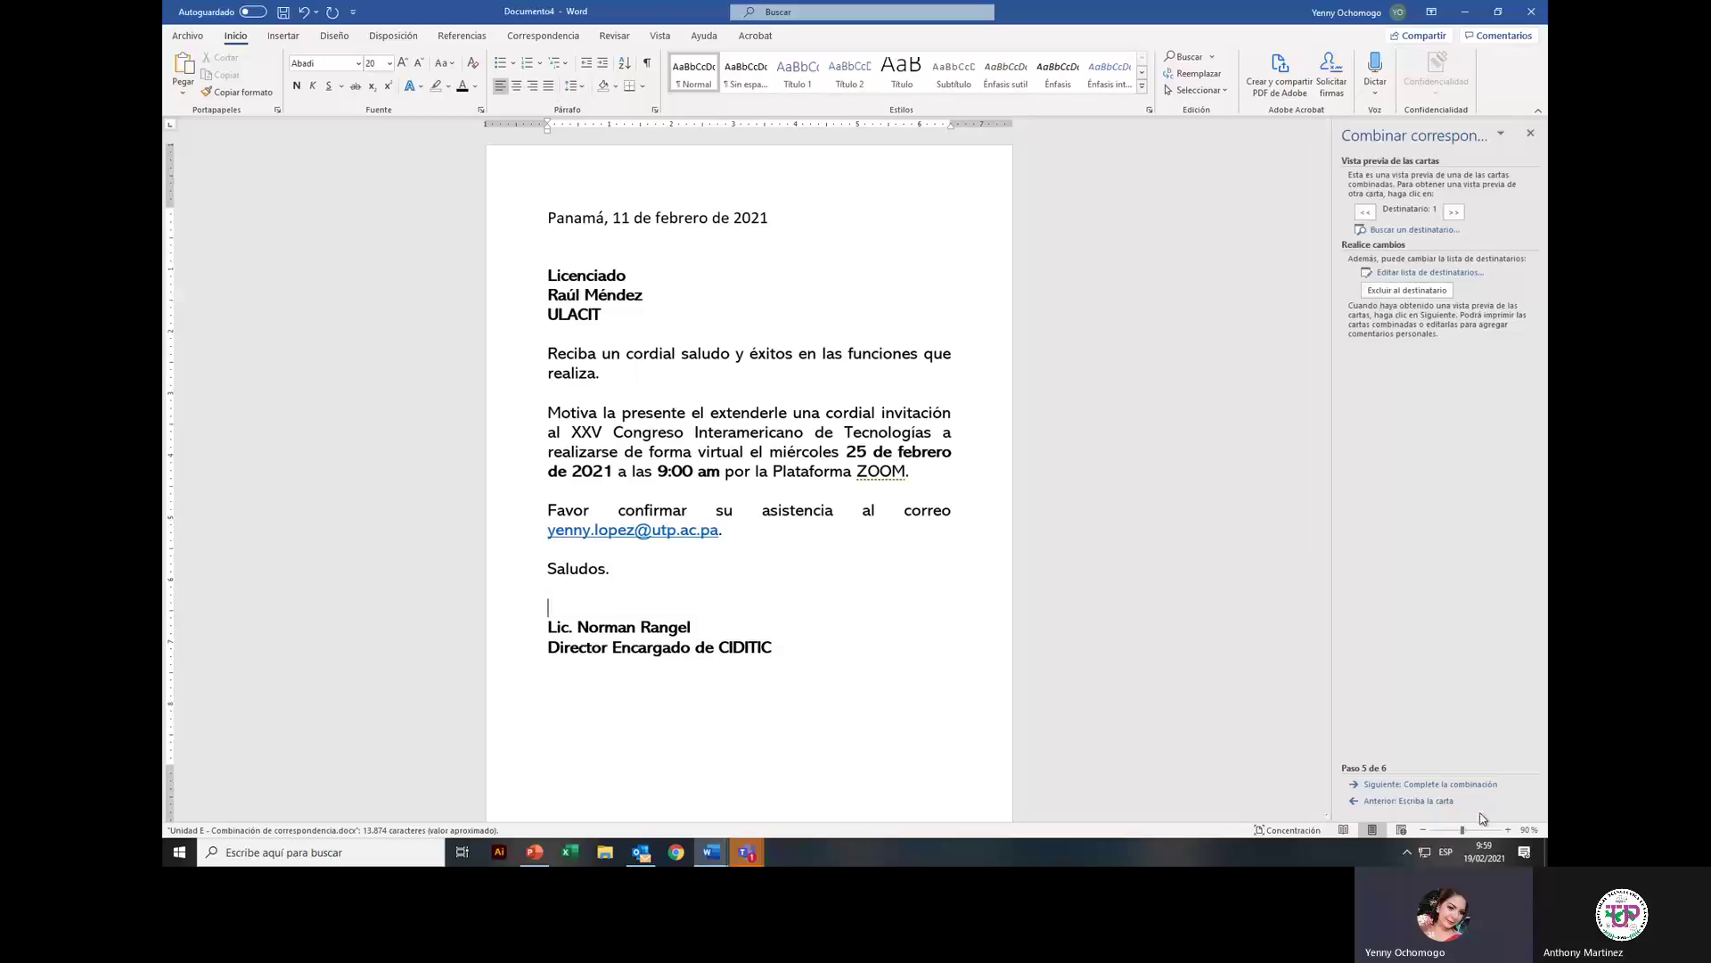
Step: Advance to merge step 6 and open Editar cartas individuales with Todos selected
{"action": "left_click", "coordinate": [1478, 784]}
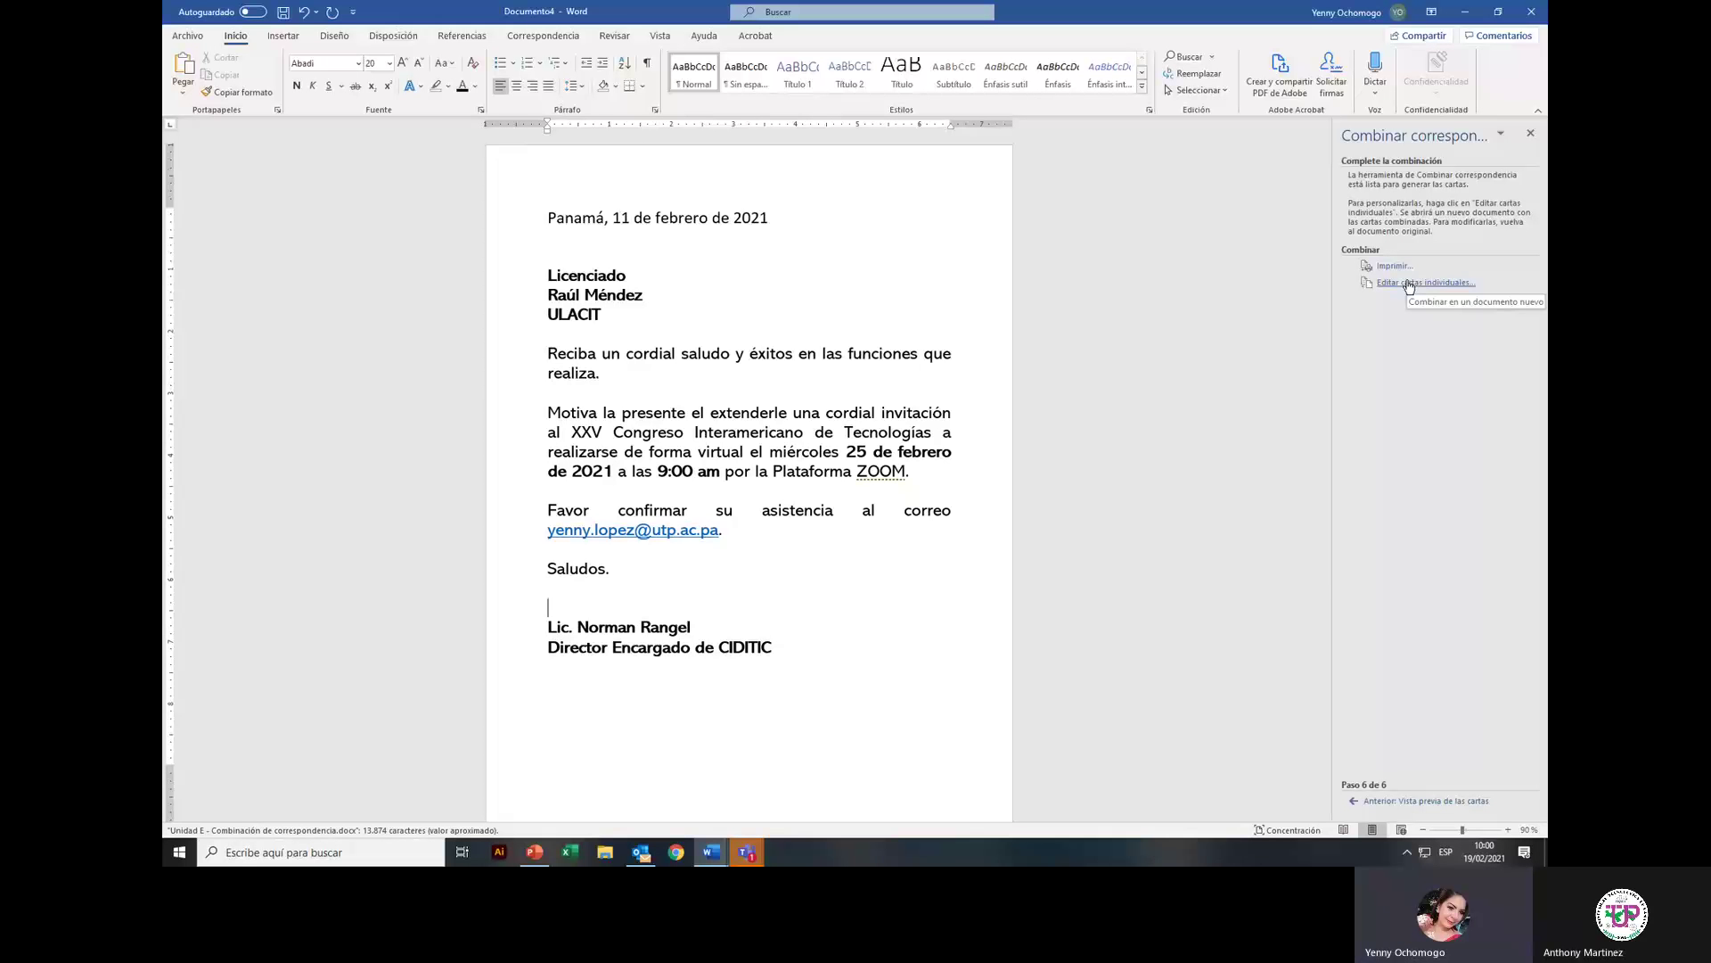
{"action": "left_click", "coordinate": [1409, 284]}
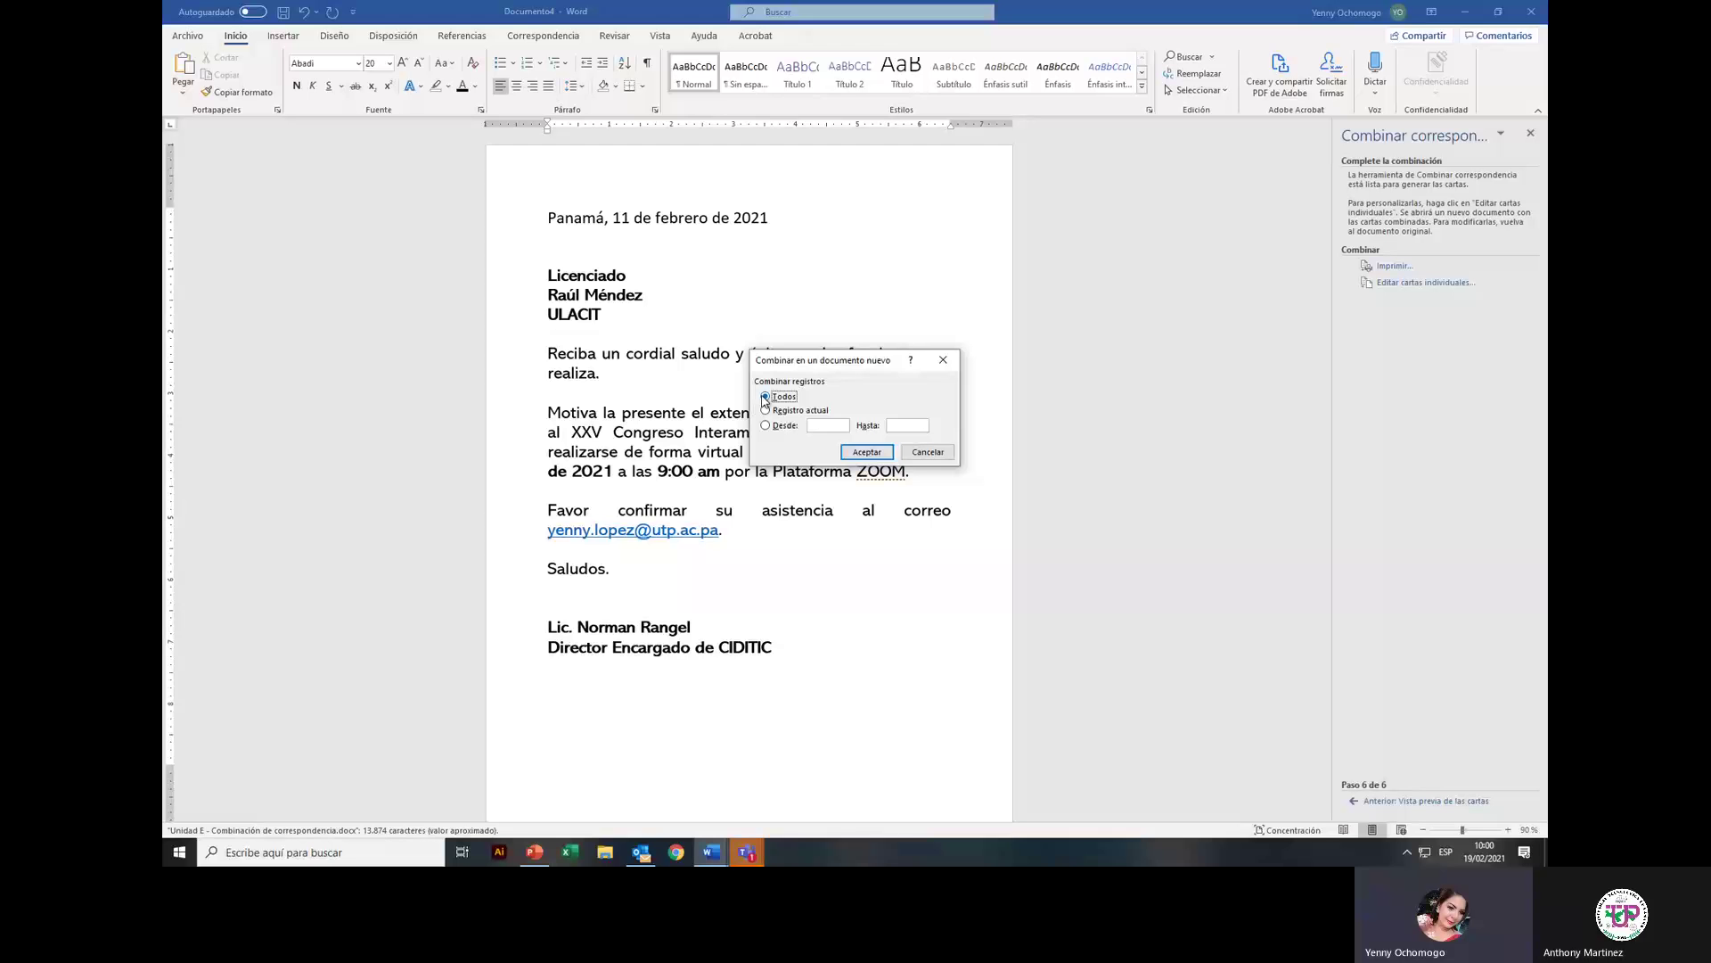
{"action": "left_click", "coordinate": [868, 452]}
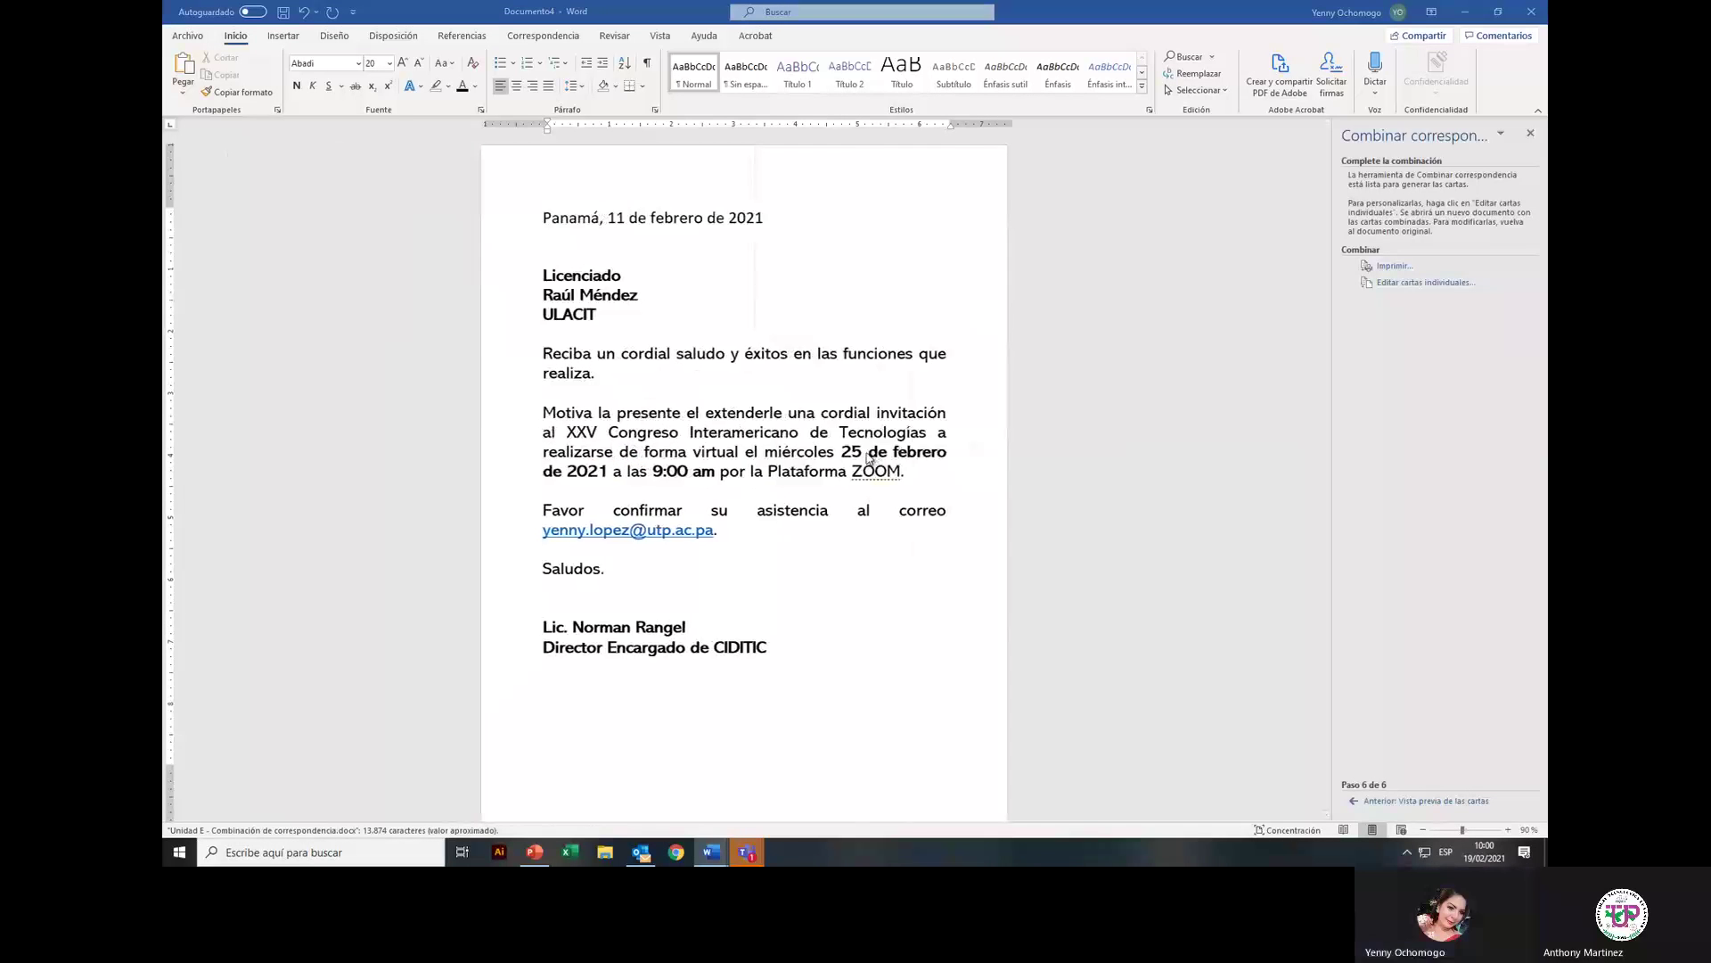
{"action": "scroll", "coordinate": [504, 283], "scroll_direction": "down", "scroll_amount": 1}
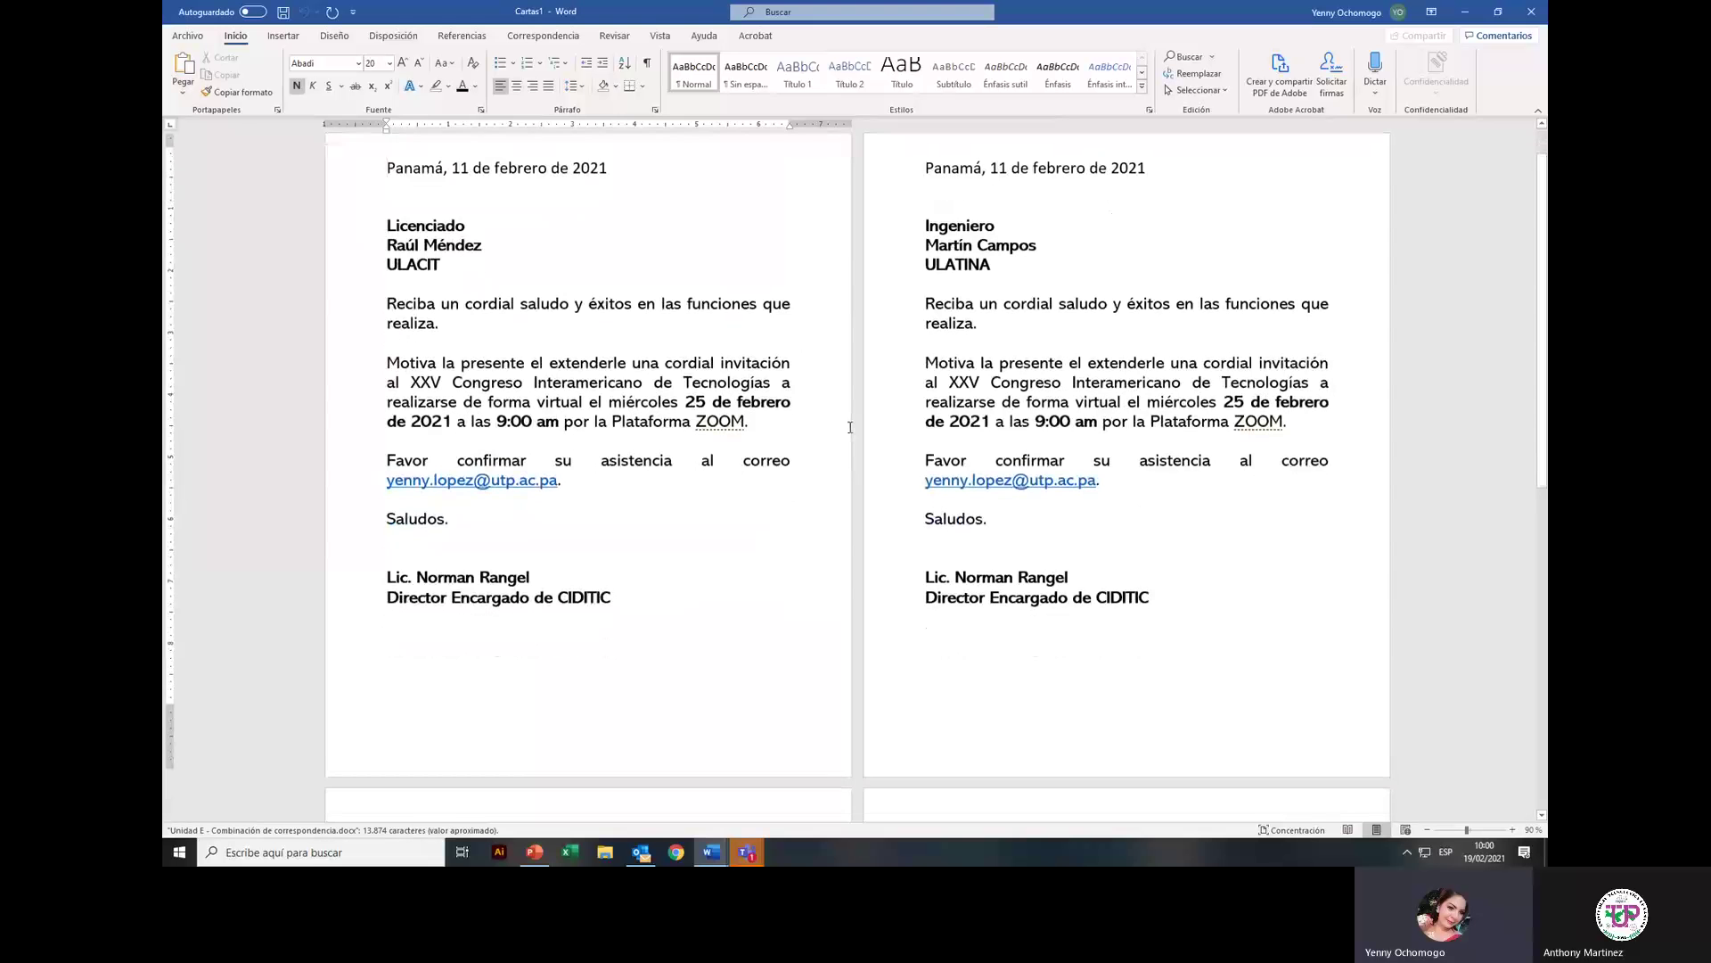
{"action": "scroll", "coordinate": [910, 356], "scroll_direction": "down", "scroll_amount": 11}
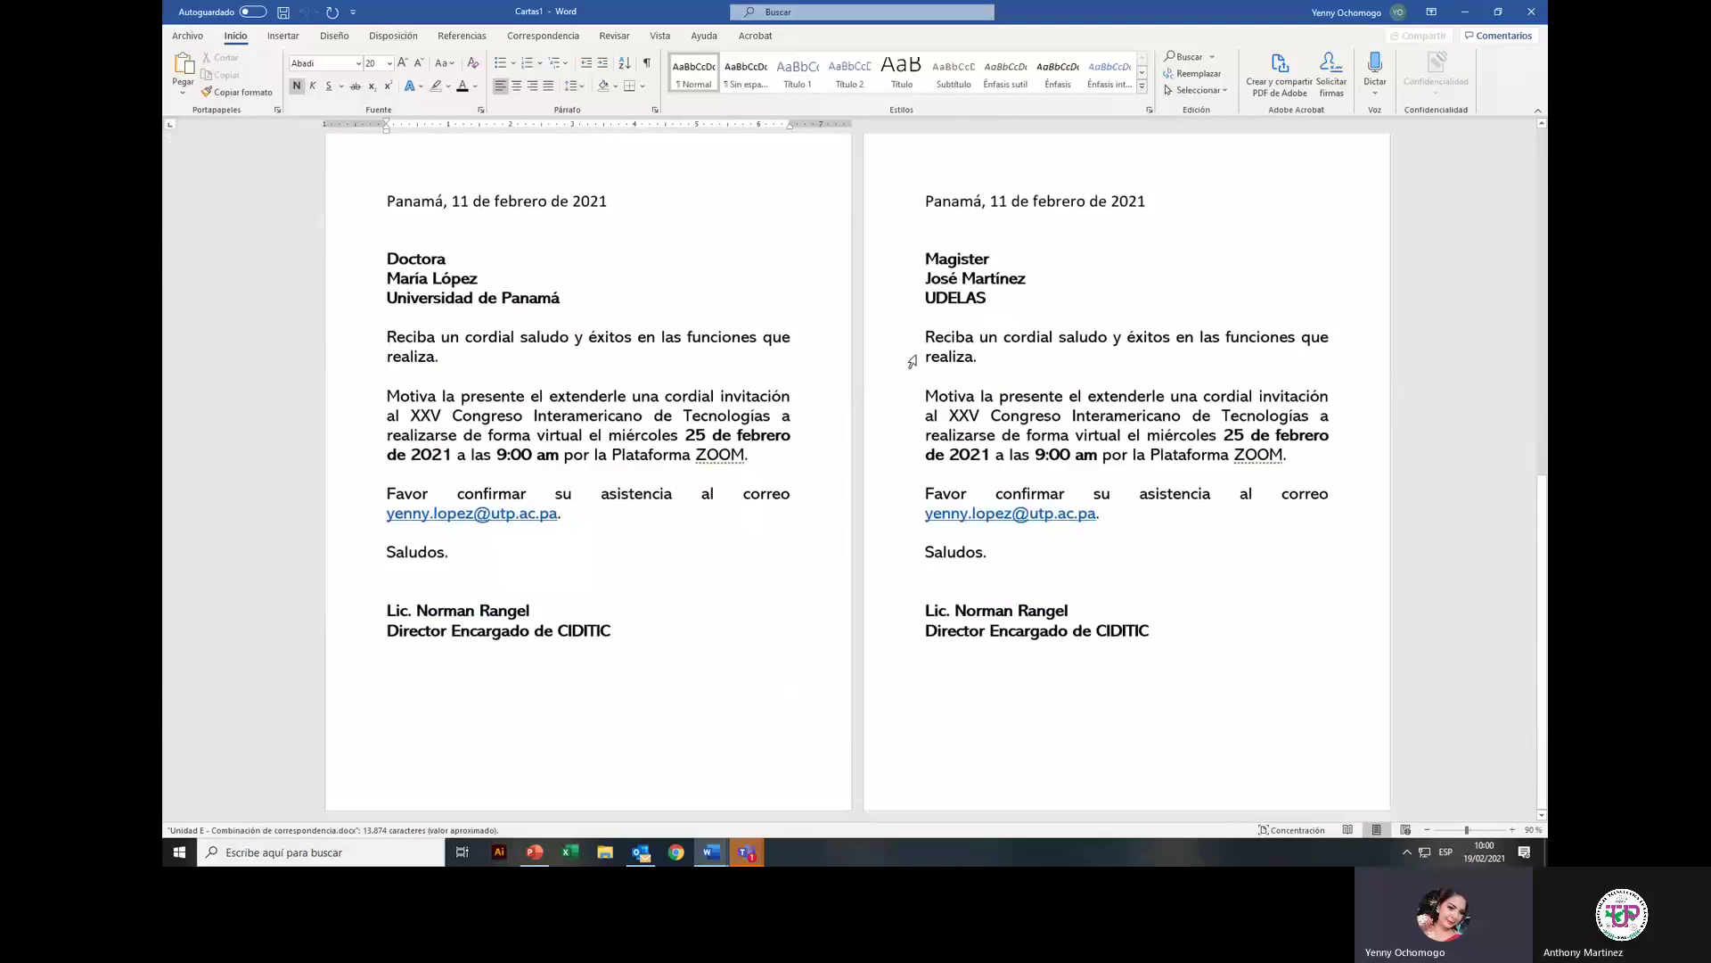
{"action": "scroll", "coordinate": [912, 361], "scroll_direction": "up", "scroll_amount": 8}
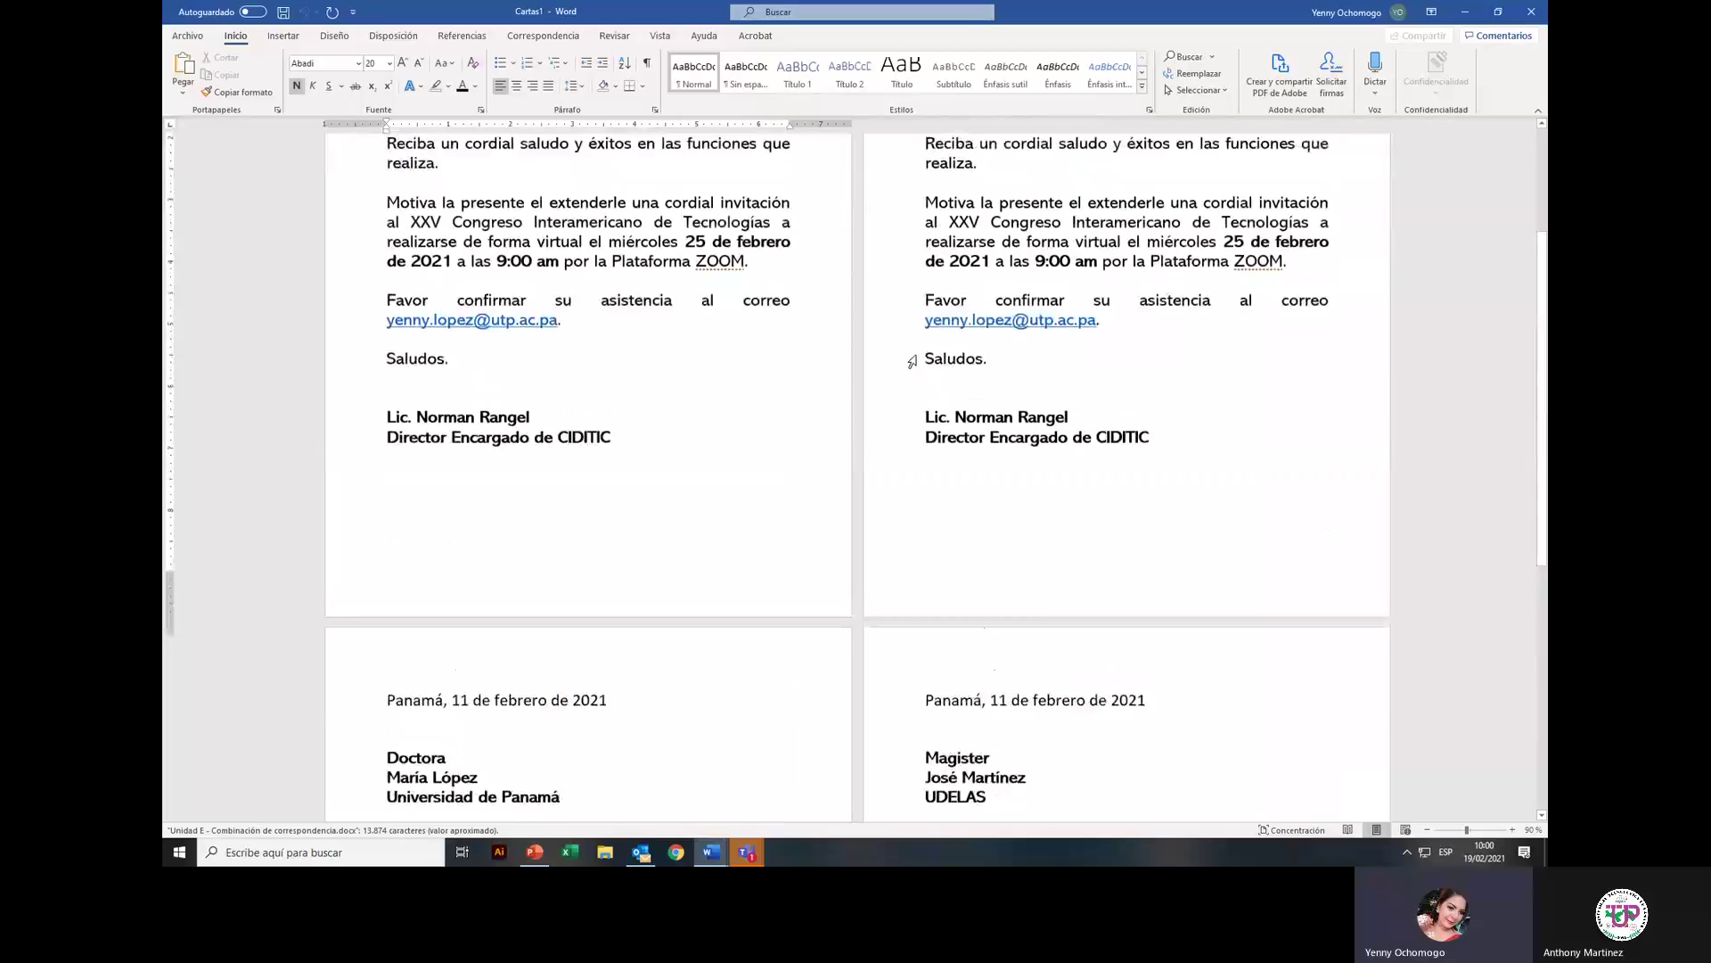
{"action": "scroll", "coordinate": [912, 361], "scroll_direction": "up", "scroll_amount": 3}
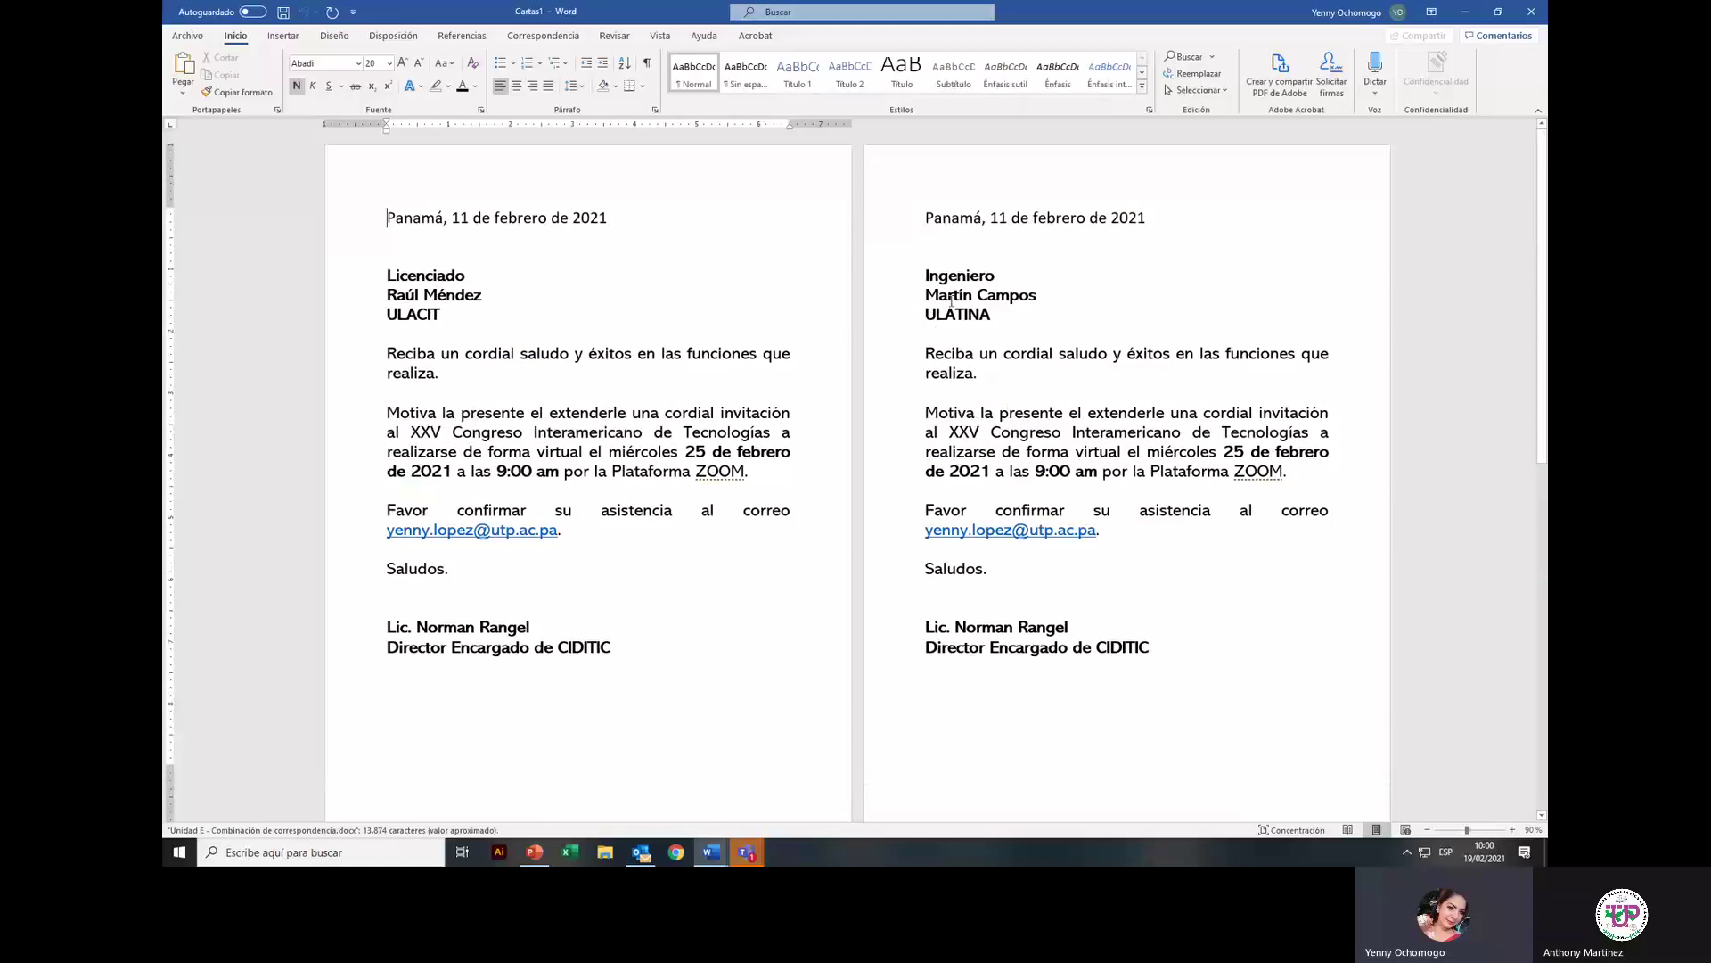
{"action": "scroll", "coordinate": [950, 301], "scroll_direction": "down", "scroll_amount": 13}
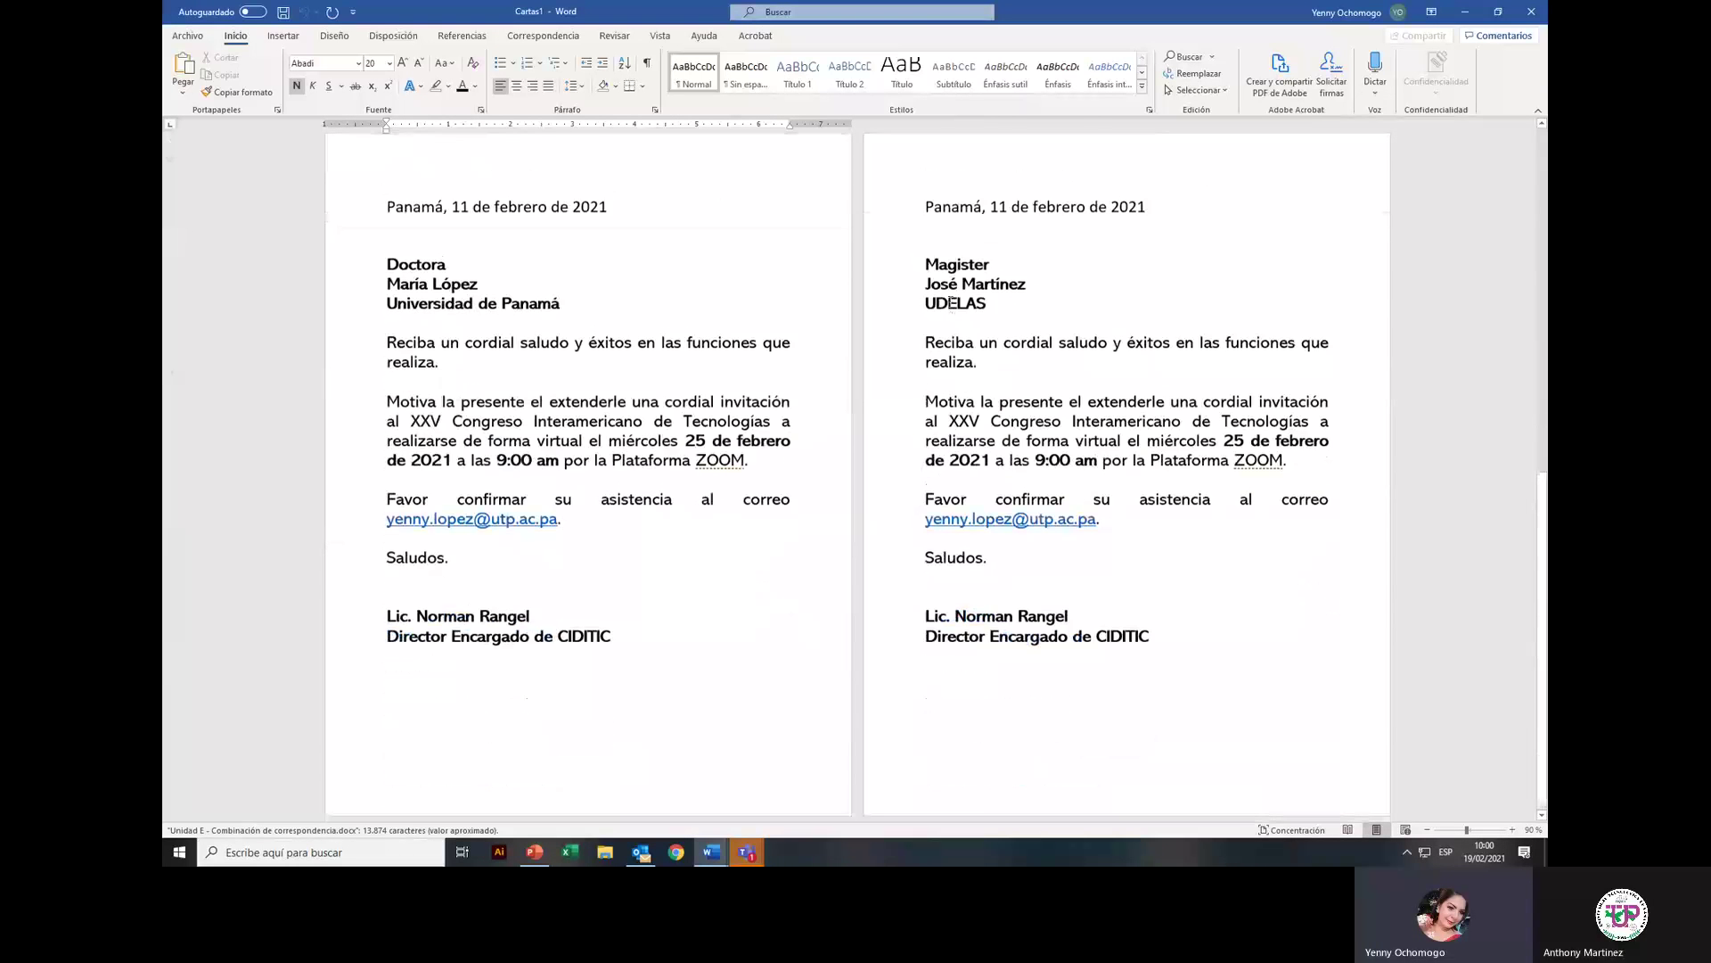
{"action": "scroll", "coordinate": [951, 302], "scroll_direction": "up", "scroll_amount": 13}
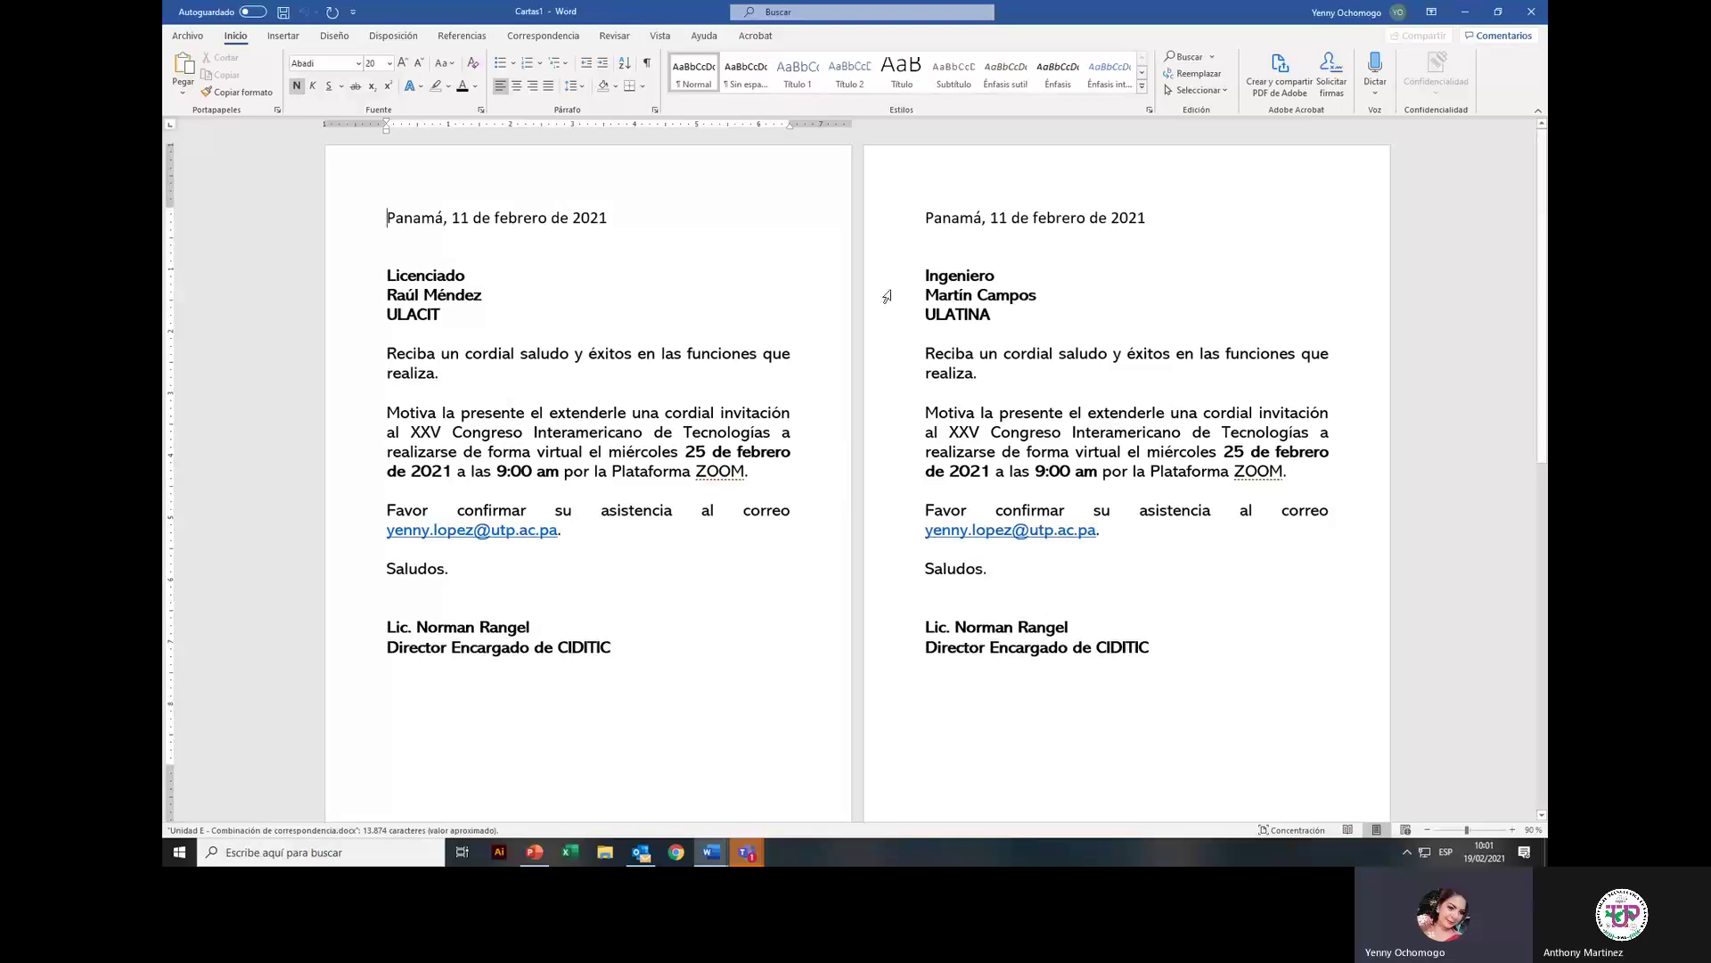
Step: Open Save As for the merged letters and choose the Word folder as destination
{"action": "left_click", "coordinate": [191, 37]}
{"action": "left_click", "coordinate": [226, 233]}
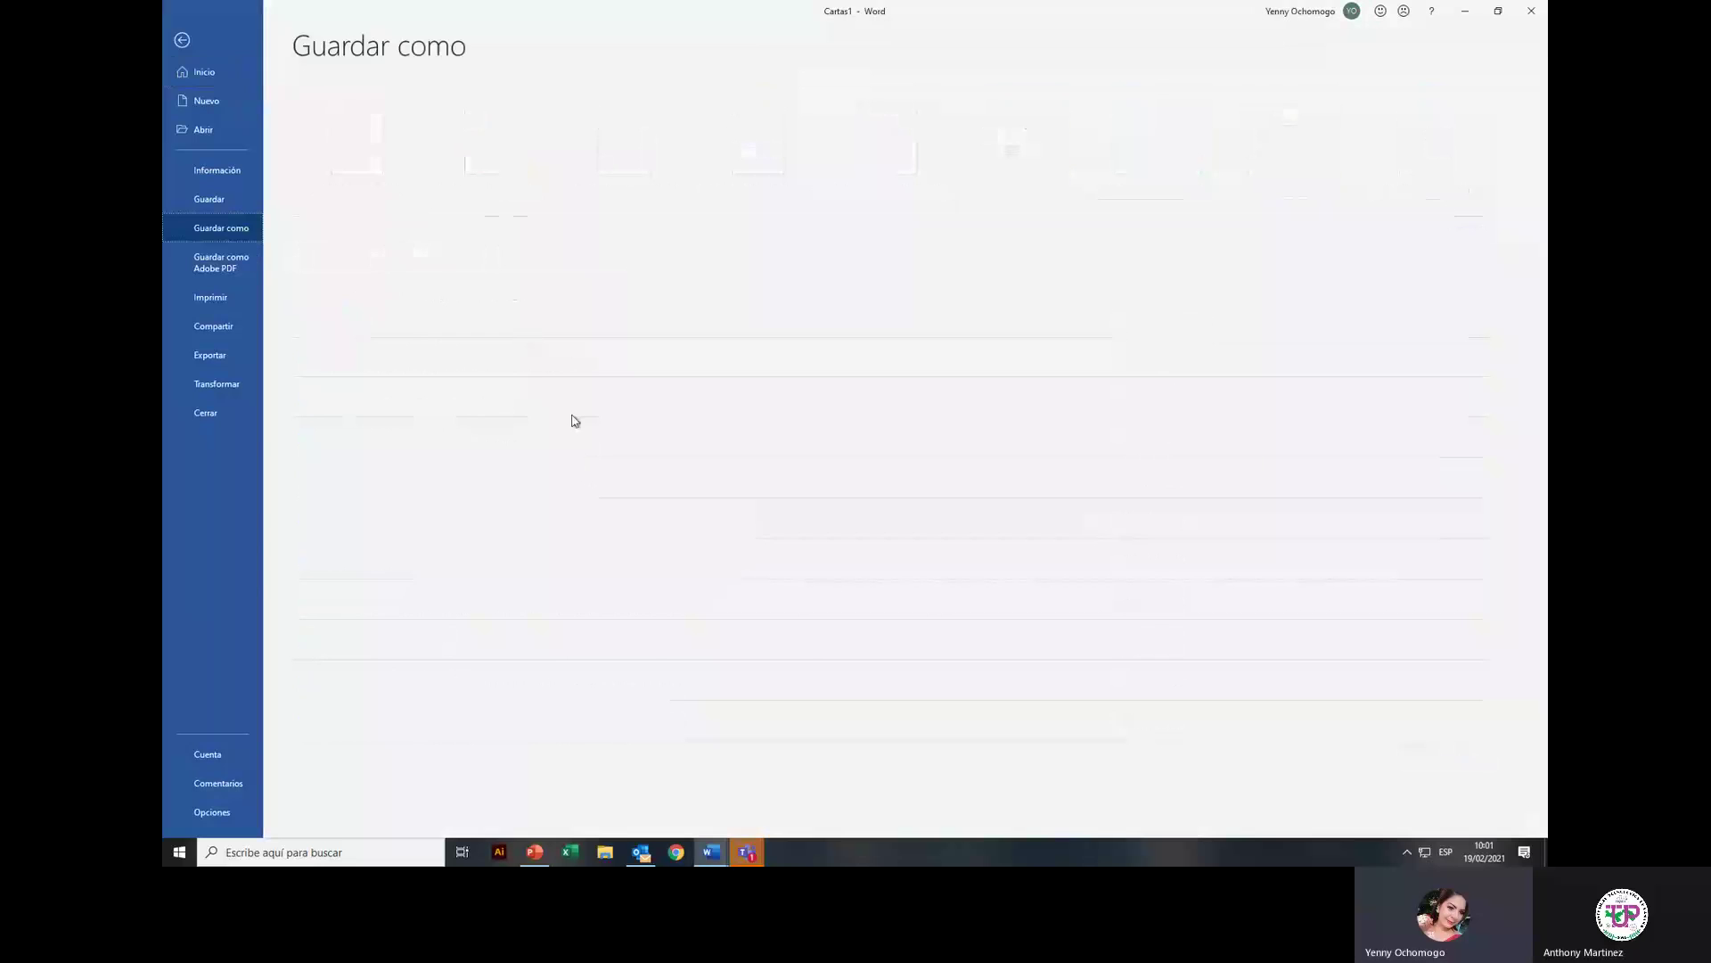
{"action": "left_click", "coordinate": [363, 489]}
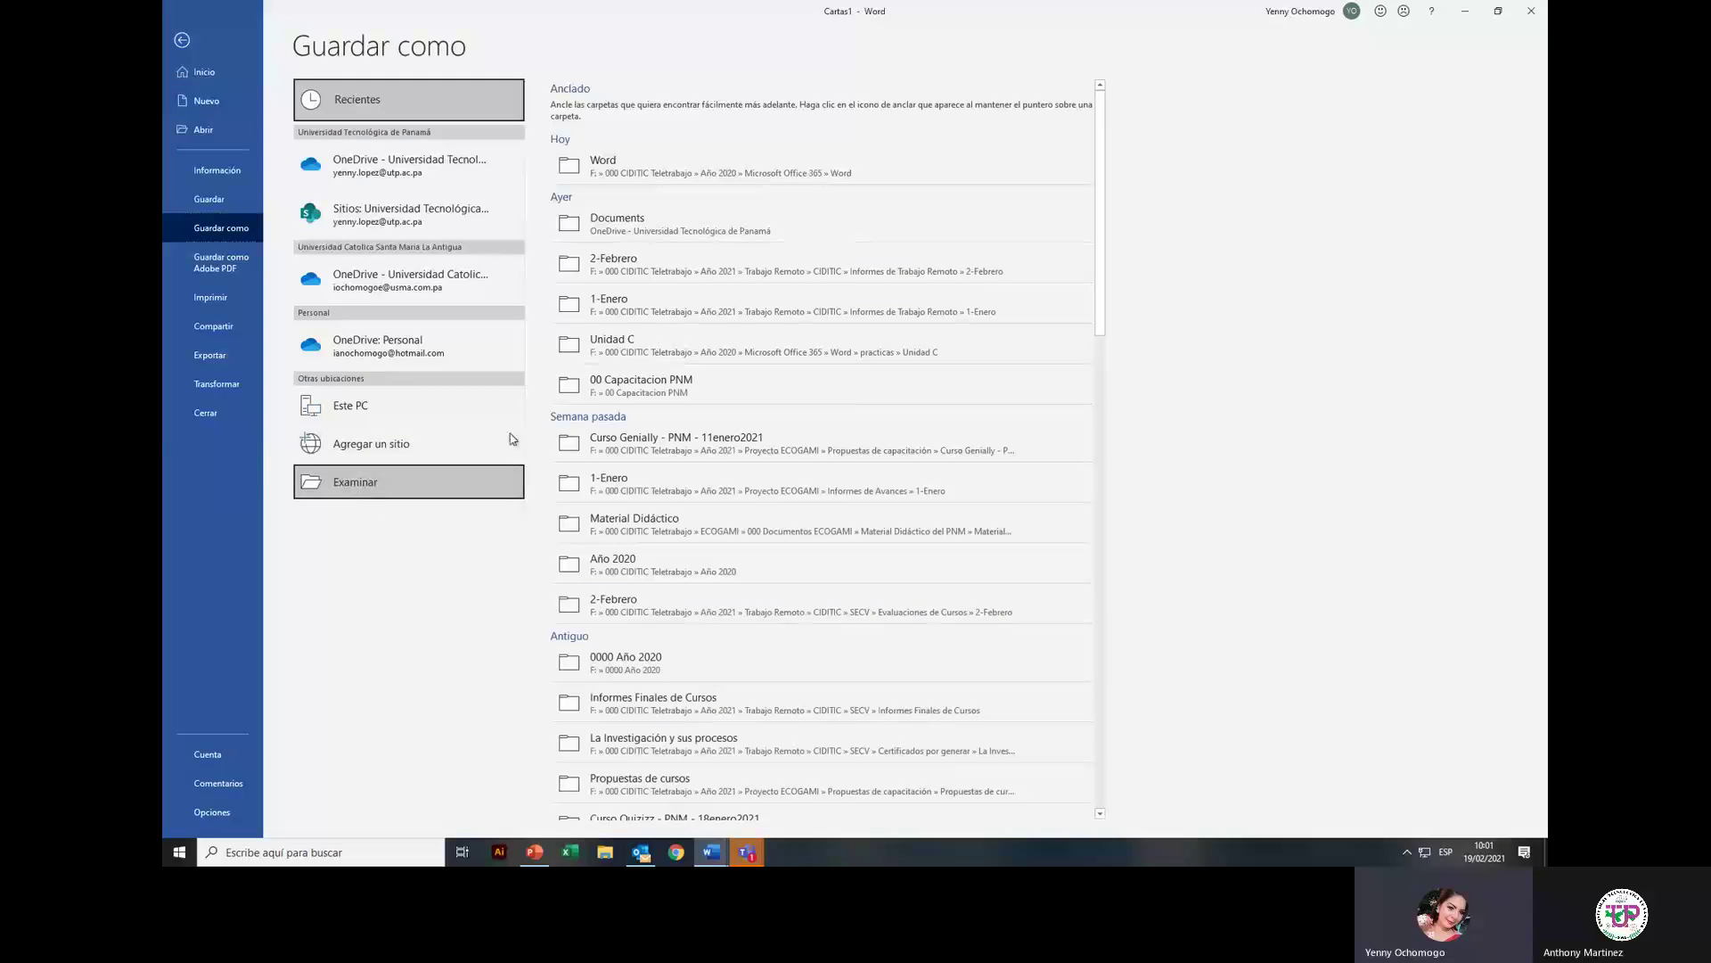
{"action": "left_click", "coordinate": [218, 154]}
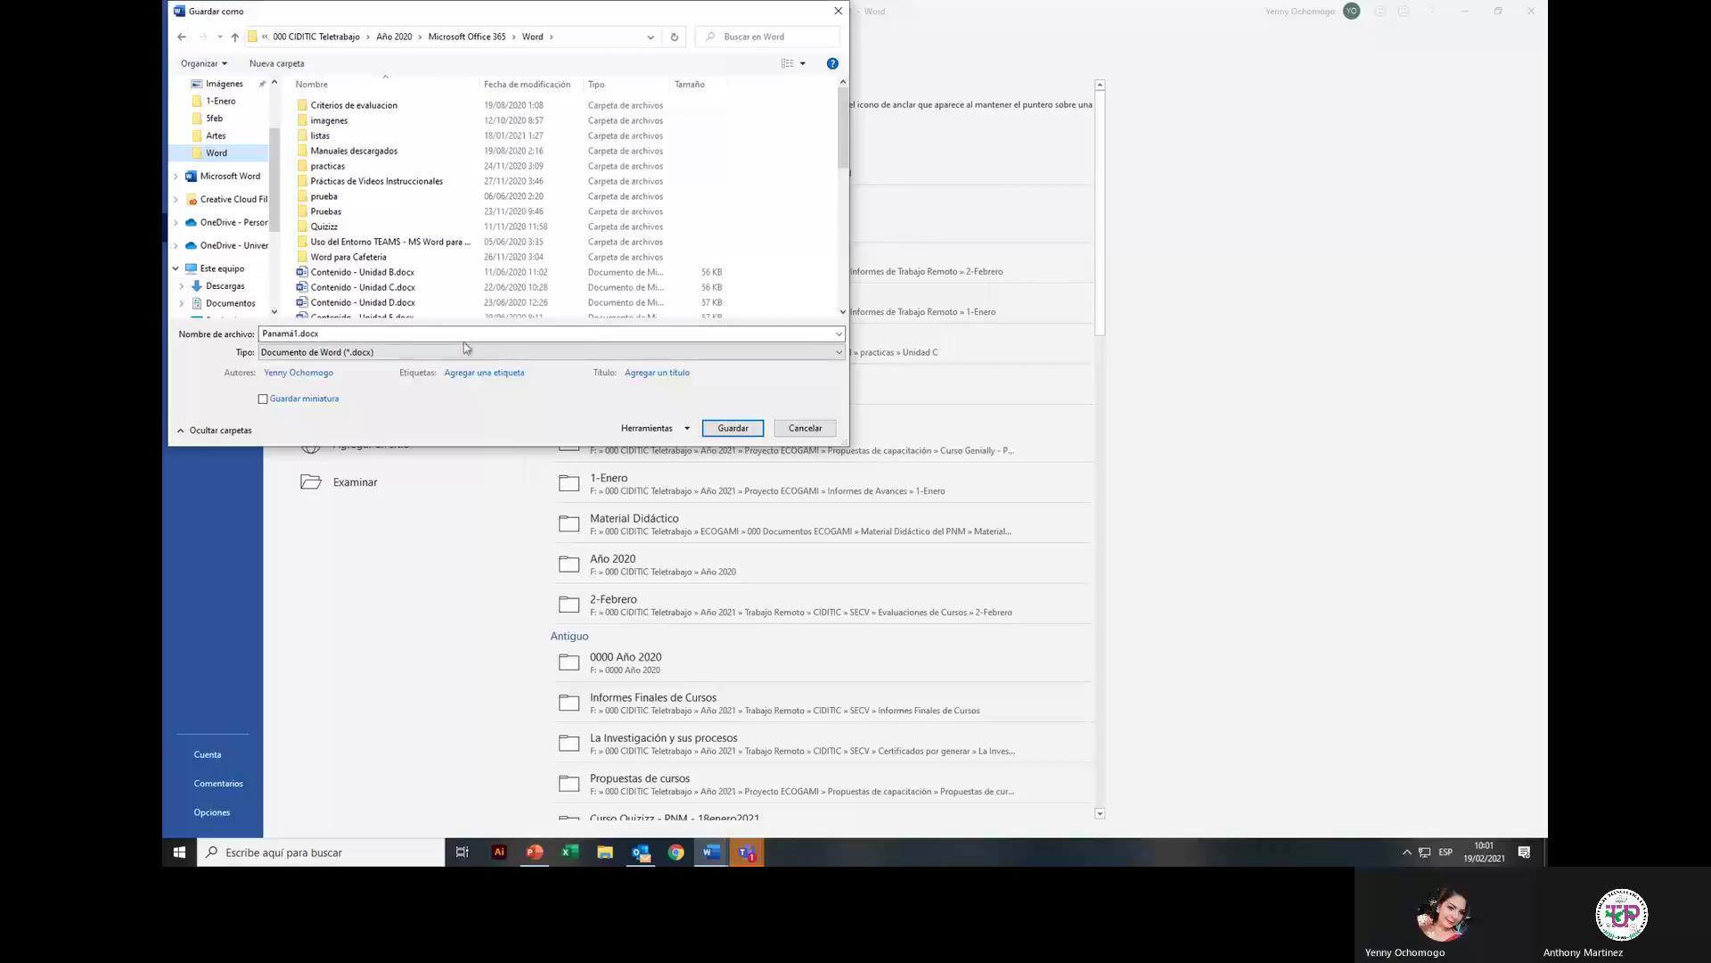
{"action": "scroll", "coordinate": [361, 236], "scroll_direction": "down", "scroll_amount": 8}
{"action": "scroll", "coordinate": [361, 236], "scroll_direction": "up", "scroll_amount": 8}
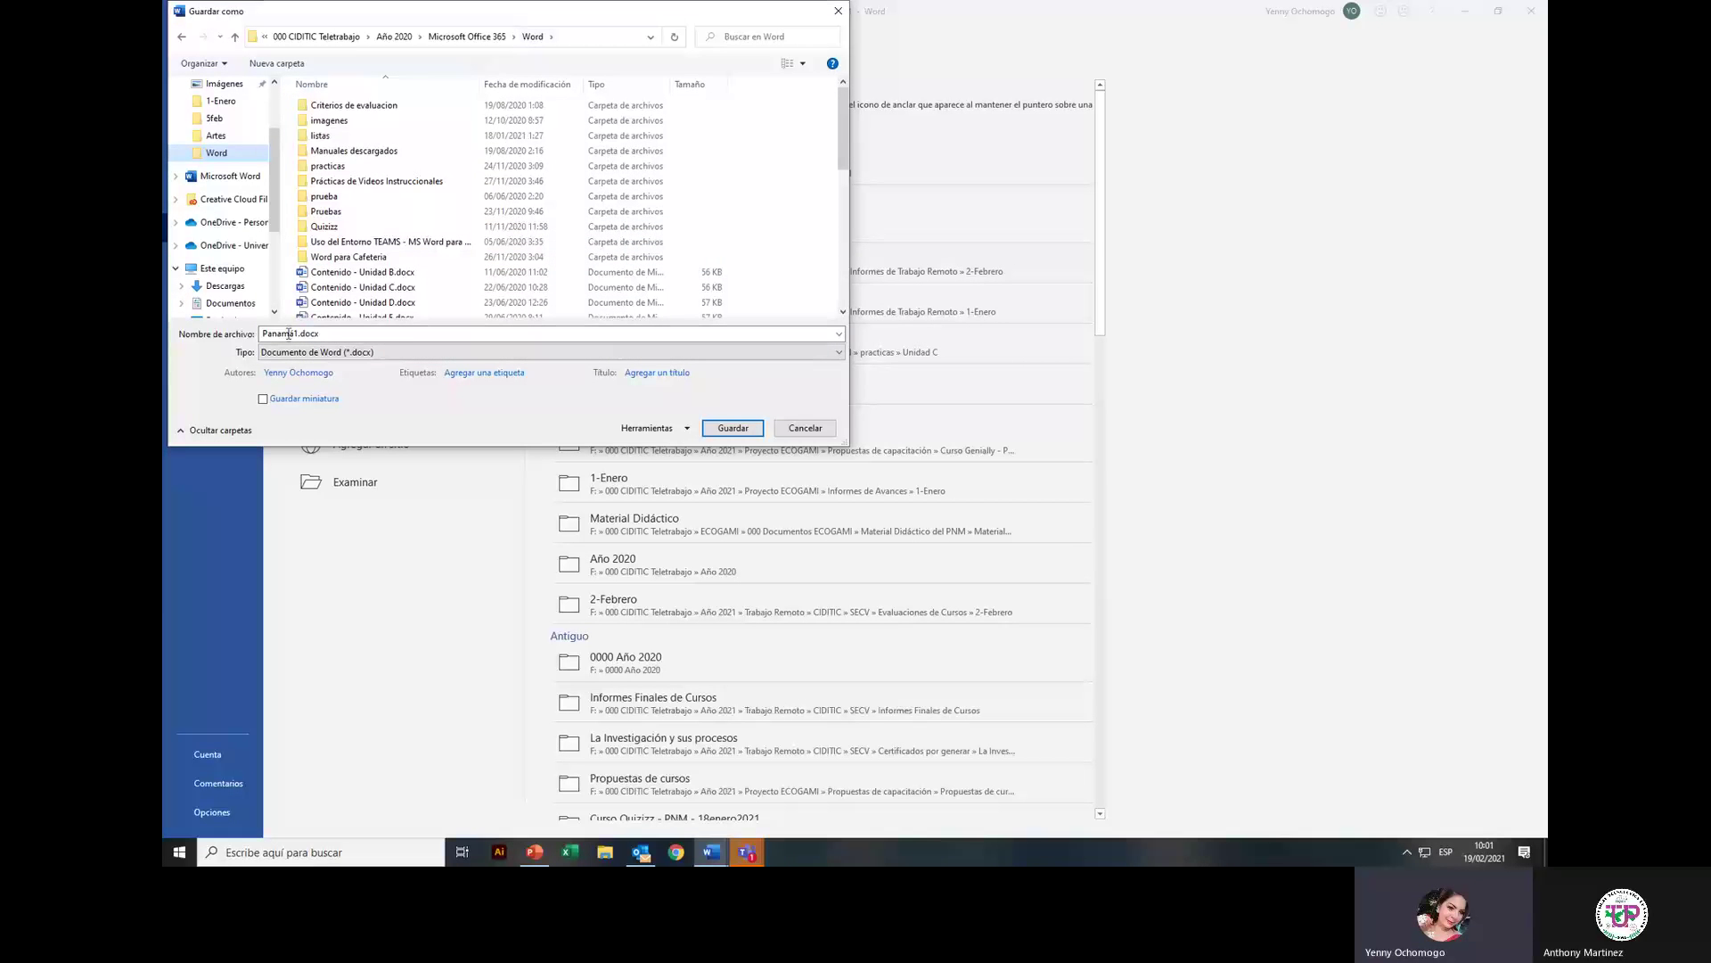
Step: Replace the file name Panamá1 with 'Invitación a autoridades universitarias'
{"action": "left_click", "coordinate": [289, 333]}
{"action": "left_click", "coordinate": [290, 332]}
{"action": "double_click", "coordinate": [290, 332]}
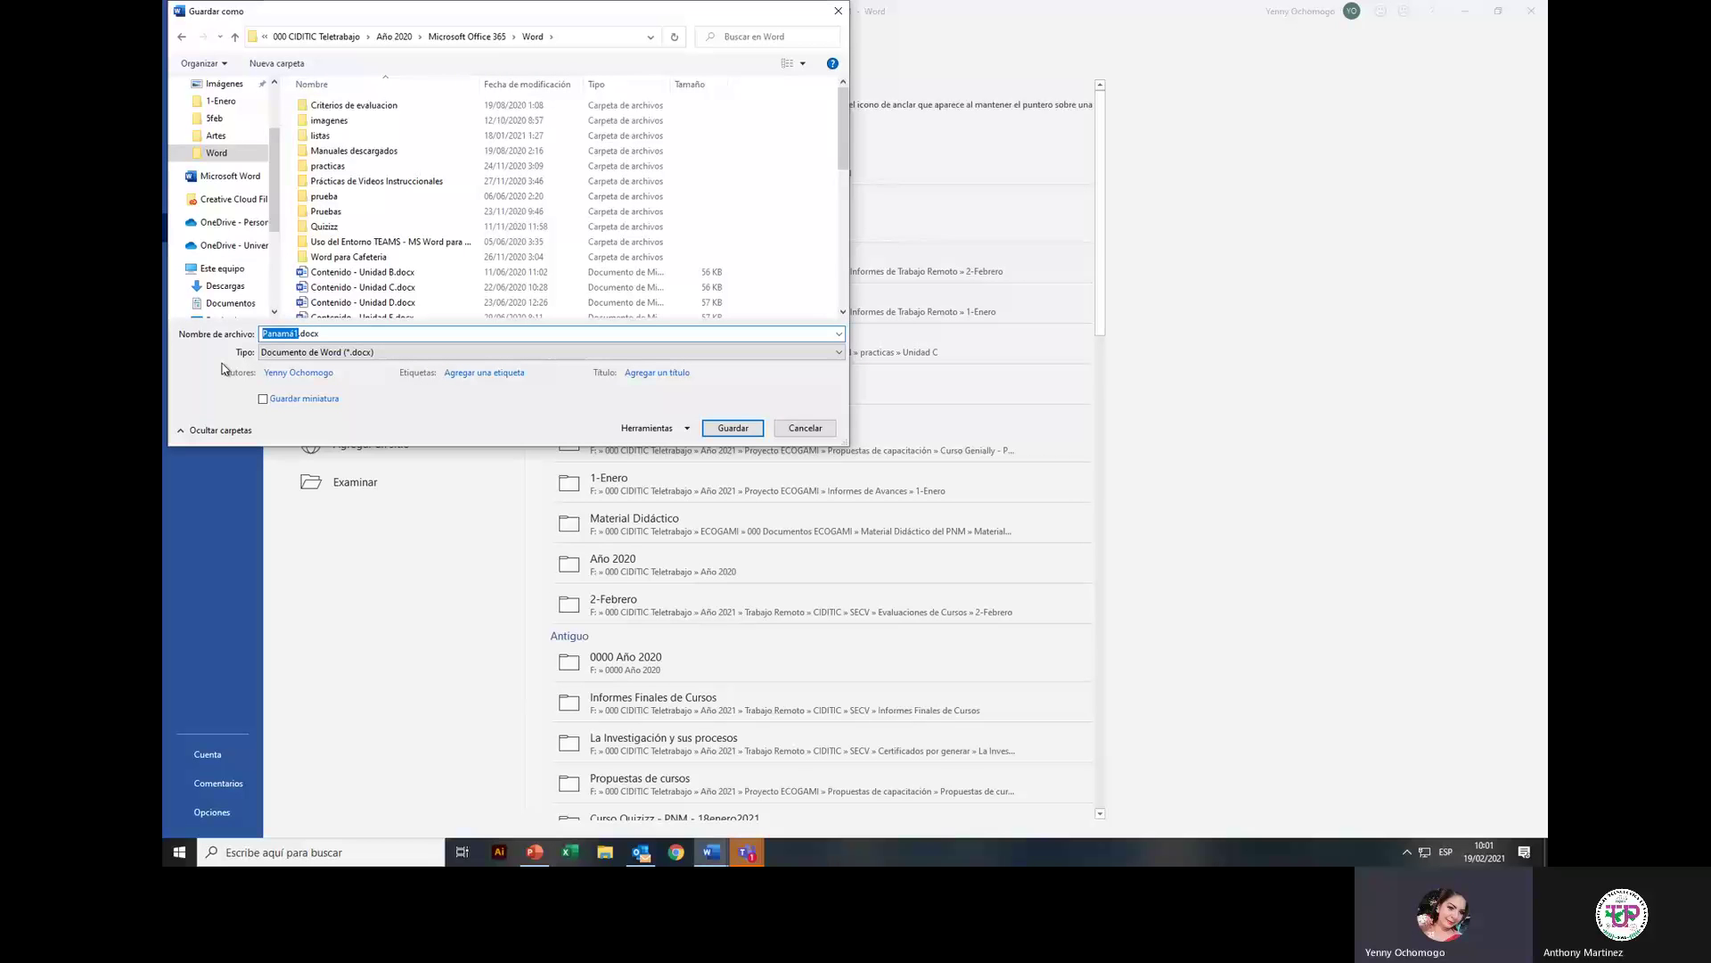
{"action": "type", "text": "C"}
{"action": "key", "text": "BackSpace"}
{"action": "type", "text": "Invitación a autoridad un"}
{"action": "key", "text": "BackSpace"}
{"action": "key", "text": "BackSpace"}
{"action": "key", "text": "BackSpace"}
{"action": "type", "text": "es universitarias"}
Step: Save the merged letters, then return the Documento4 template to mail merge step 4
{"action": "left_click", "coordinate": [736, 429]}
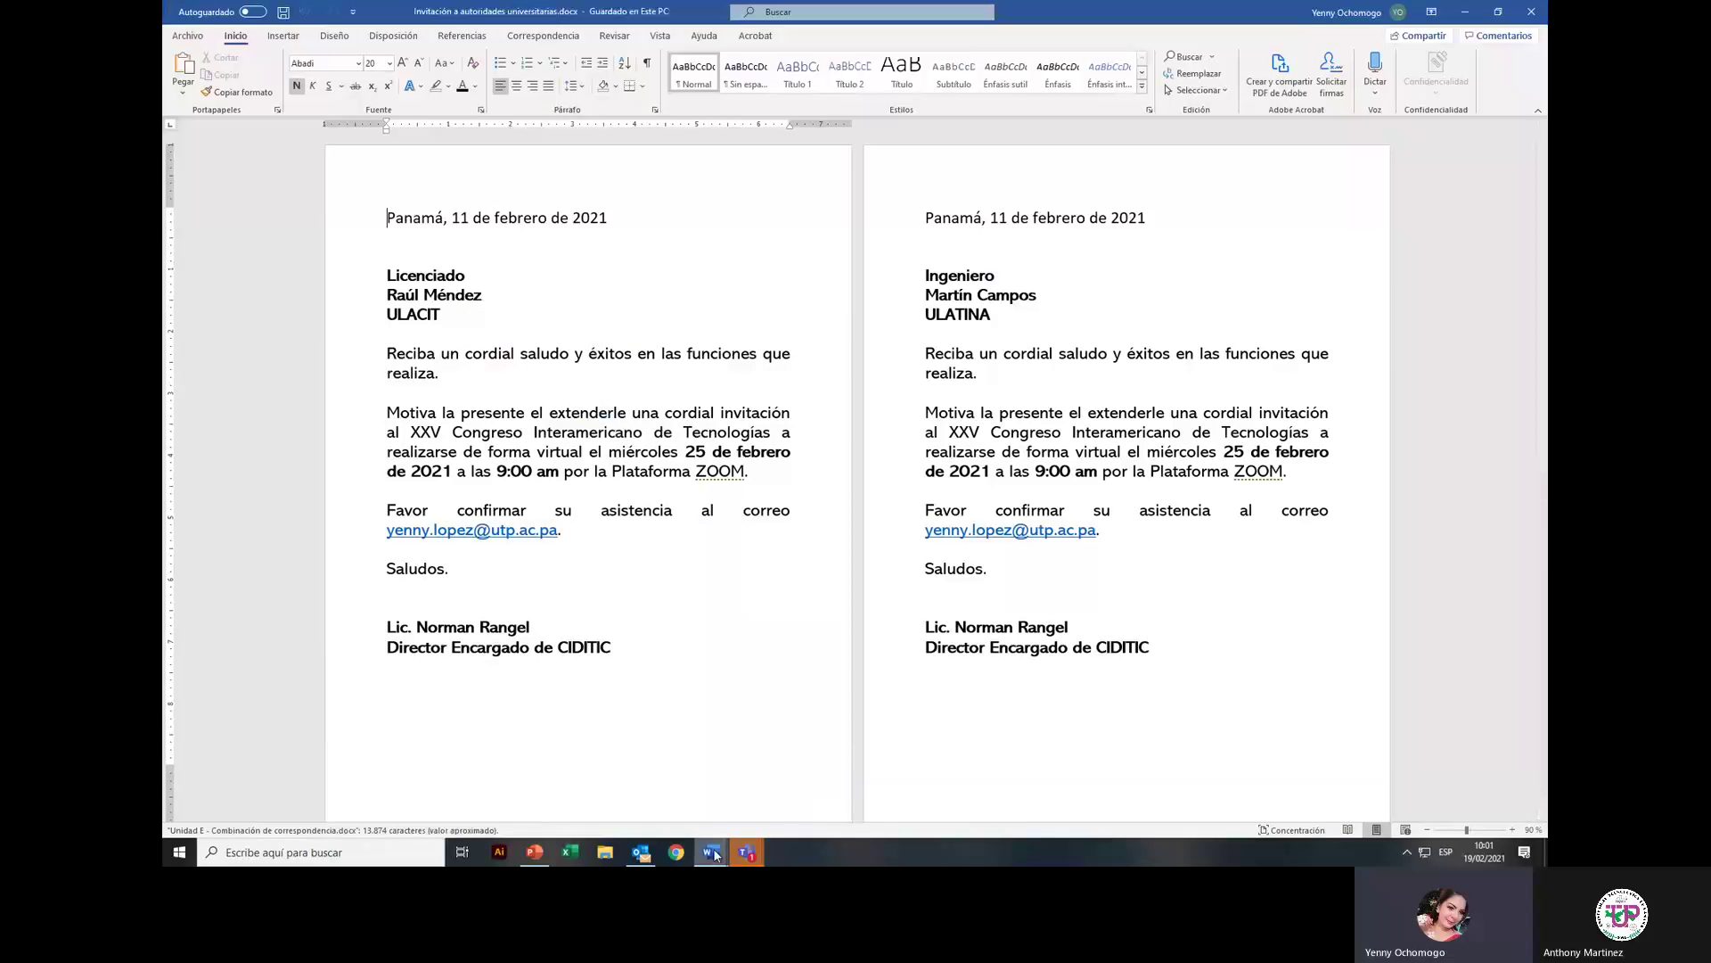
{"action": "mouse_move", "coordinate": [710, 852]}
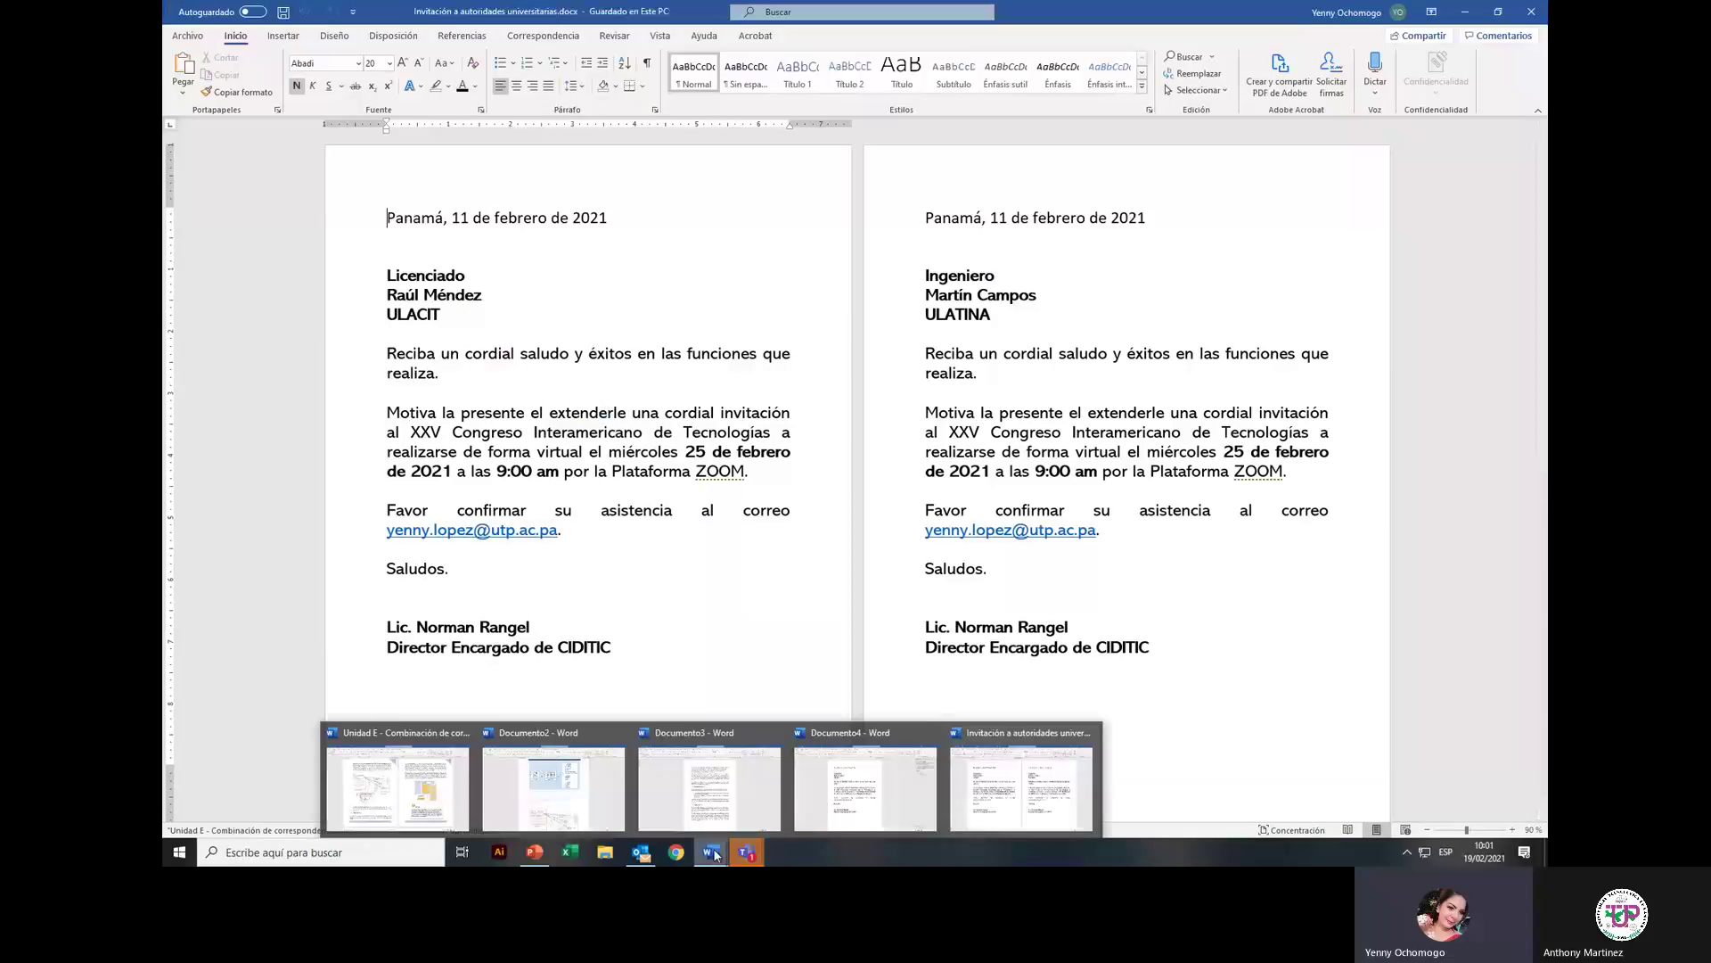
{"action": "left_click", "coordinate": [848, 804]}
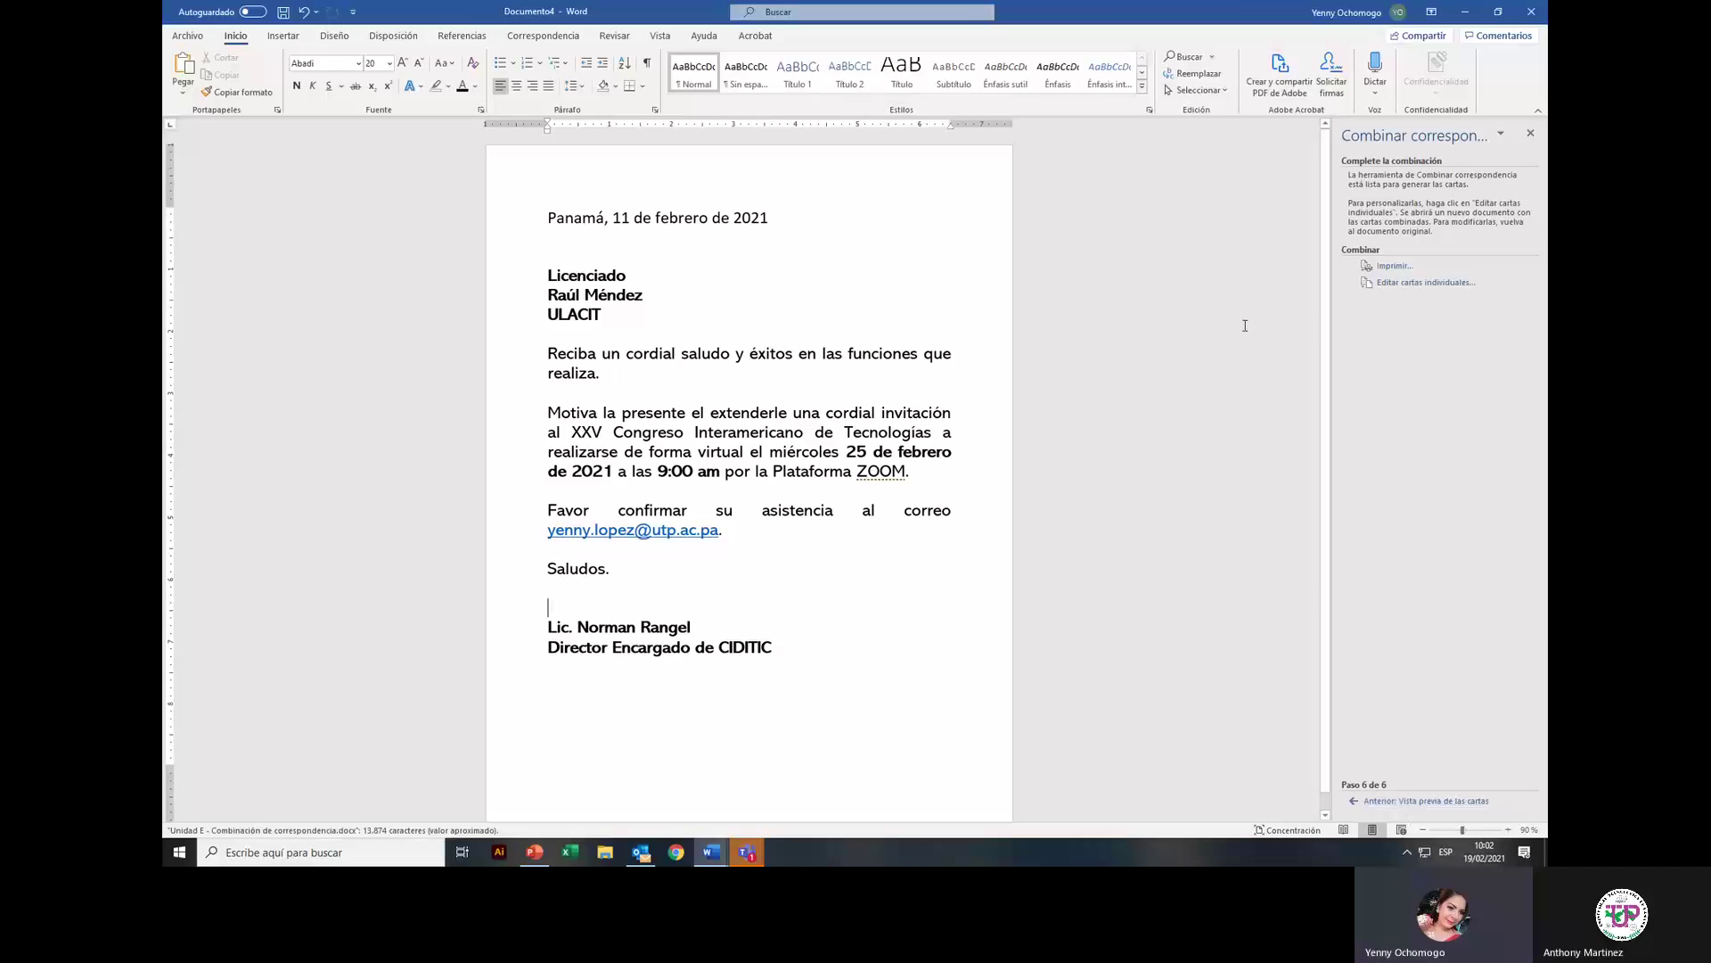
{"action": "left_click", "coordinate": [1401, 801]}
{"action": "left_click", "coordinate": [1401, 801]}
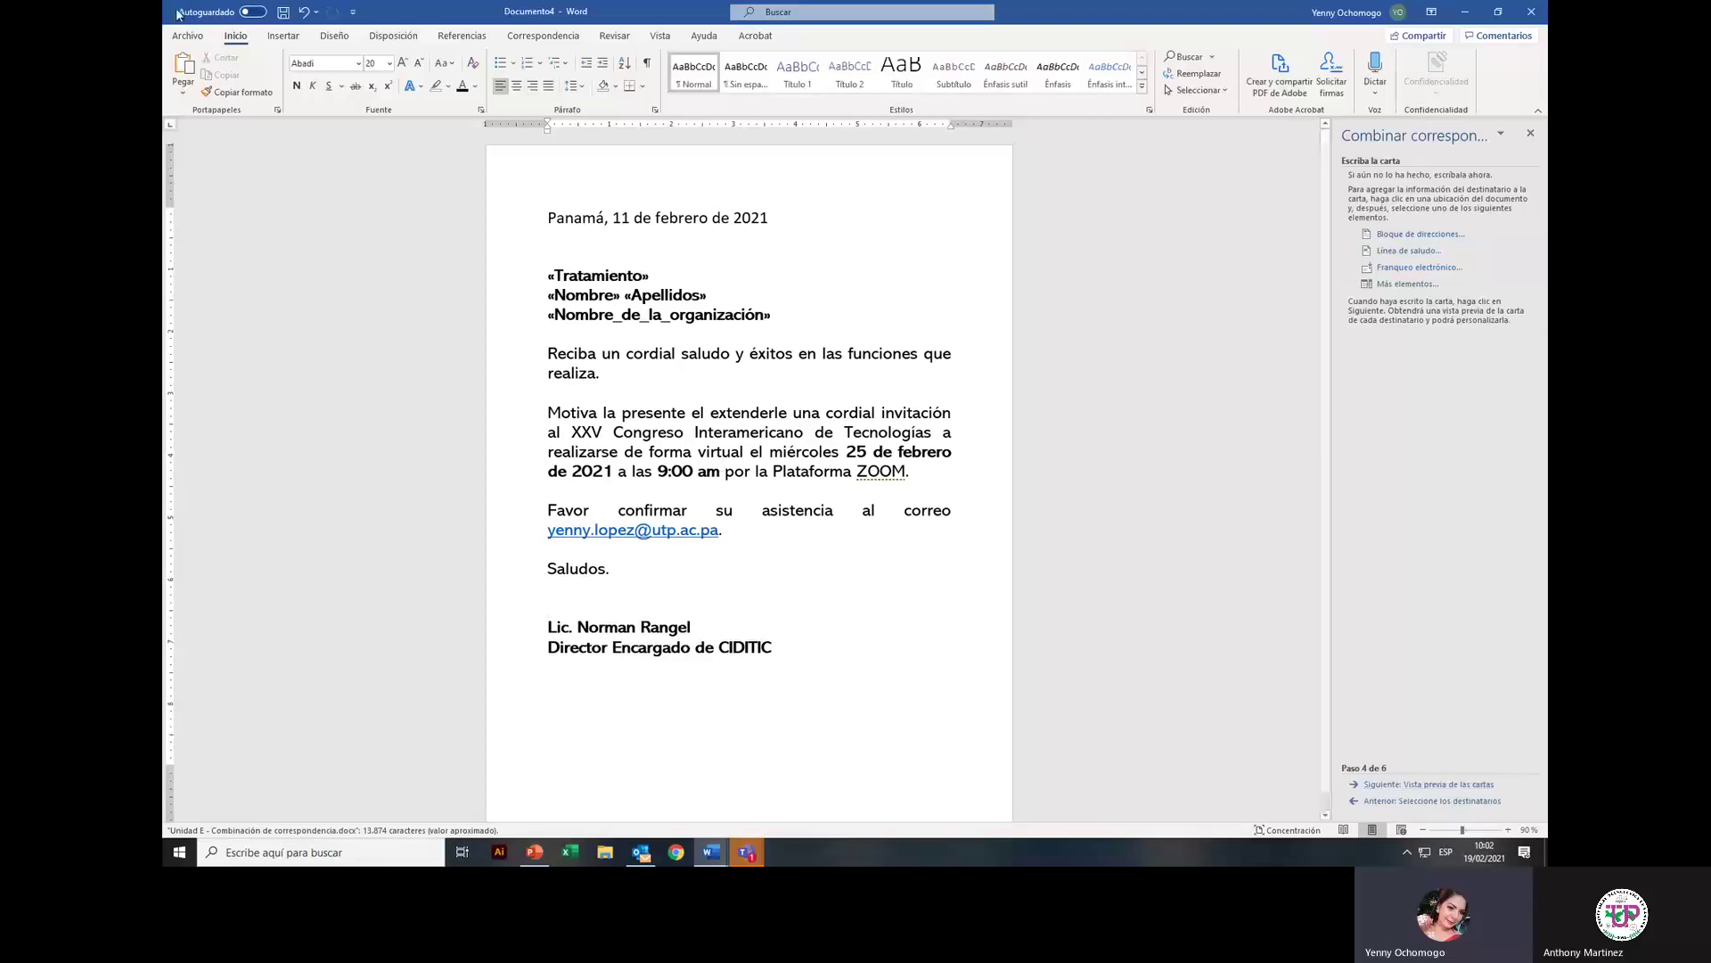
Step: In Save As for the template, rename it from Panamá to 'carta modelo invitación autoridades'
{"action": "left_click", "coordinate": [187, 36]}
{"action": "left_click", "coordinate": [218, 227]}
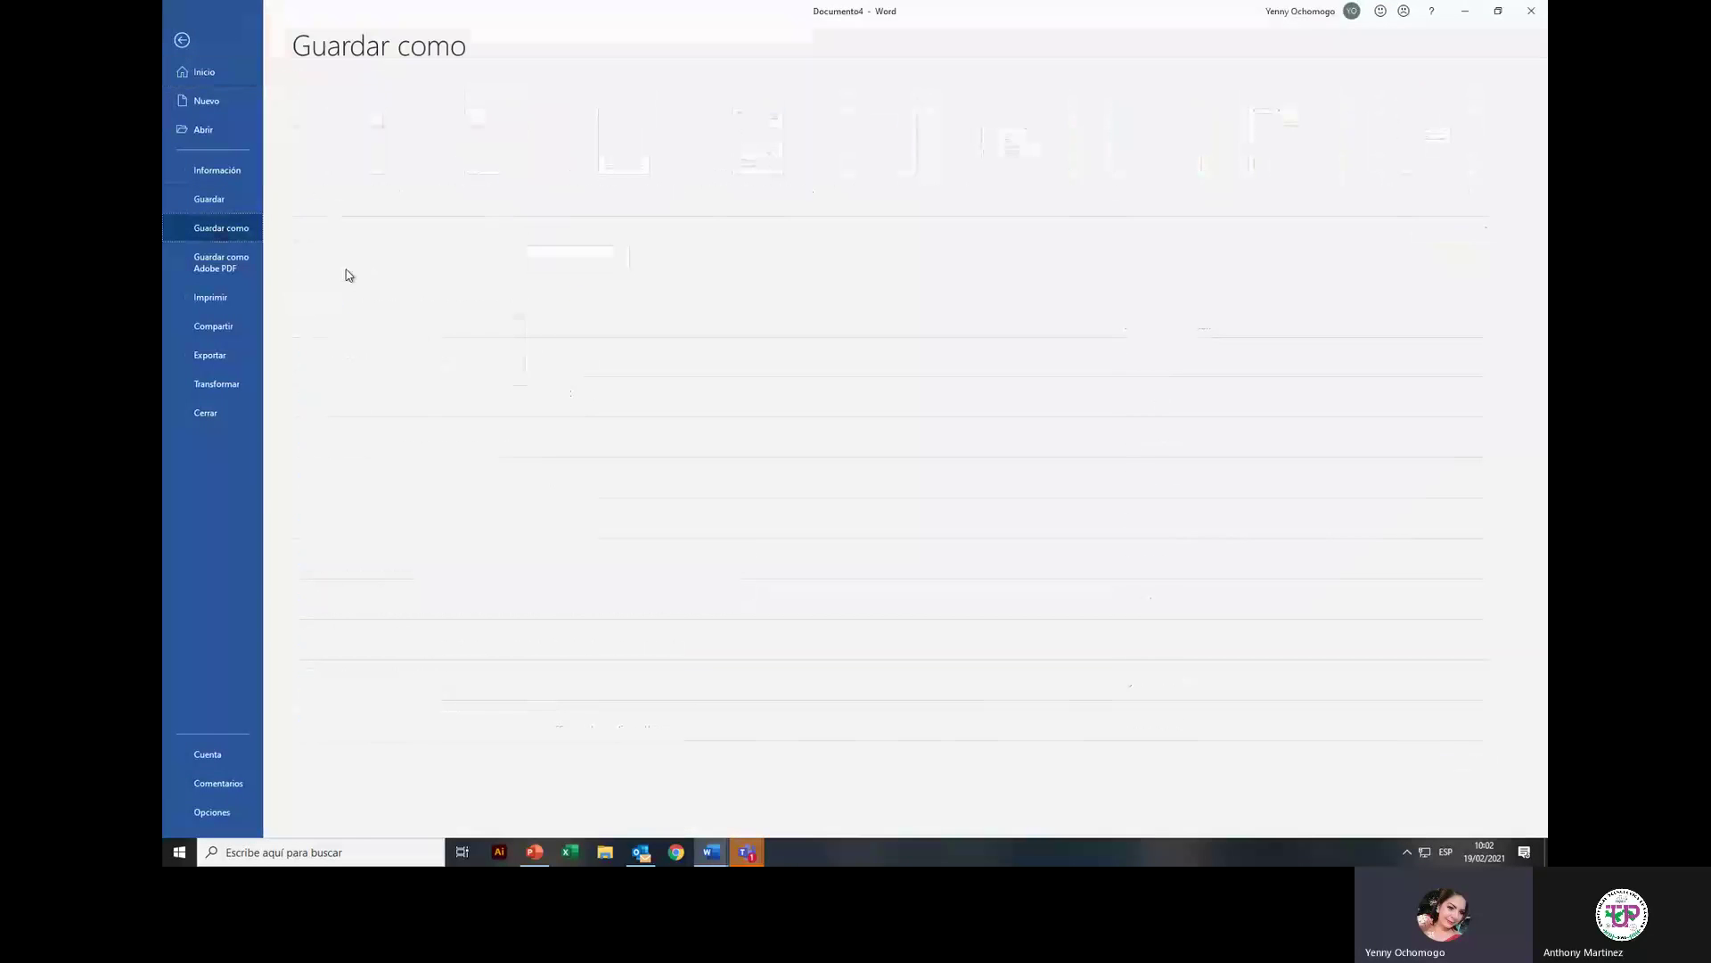
{"action": "left_click", "coordinate": [419, 483]}
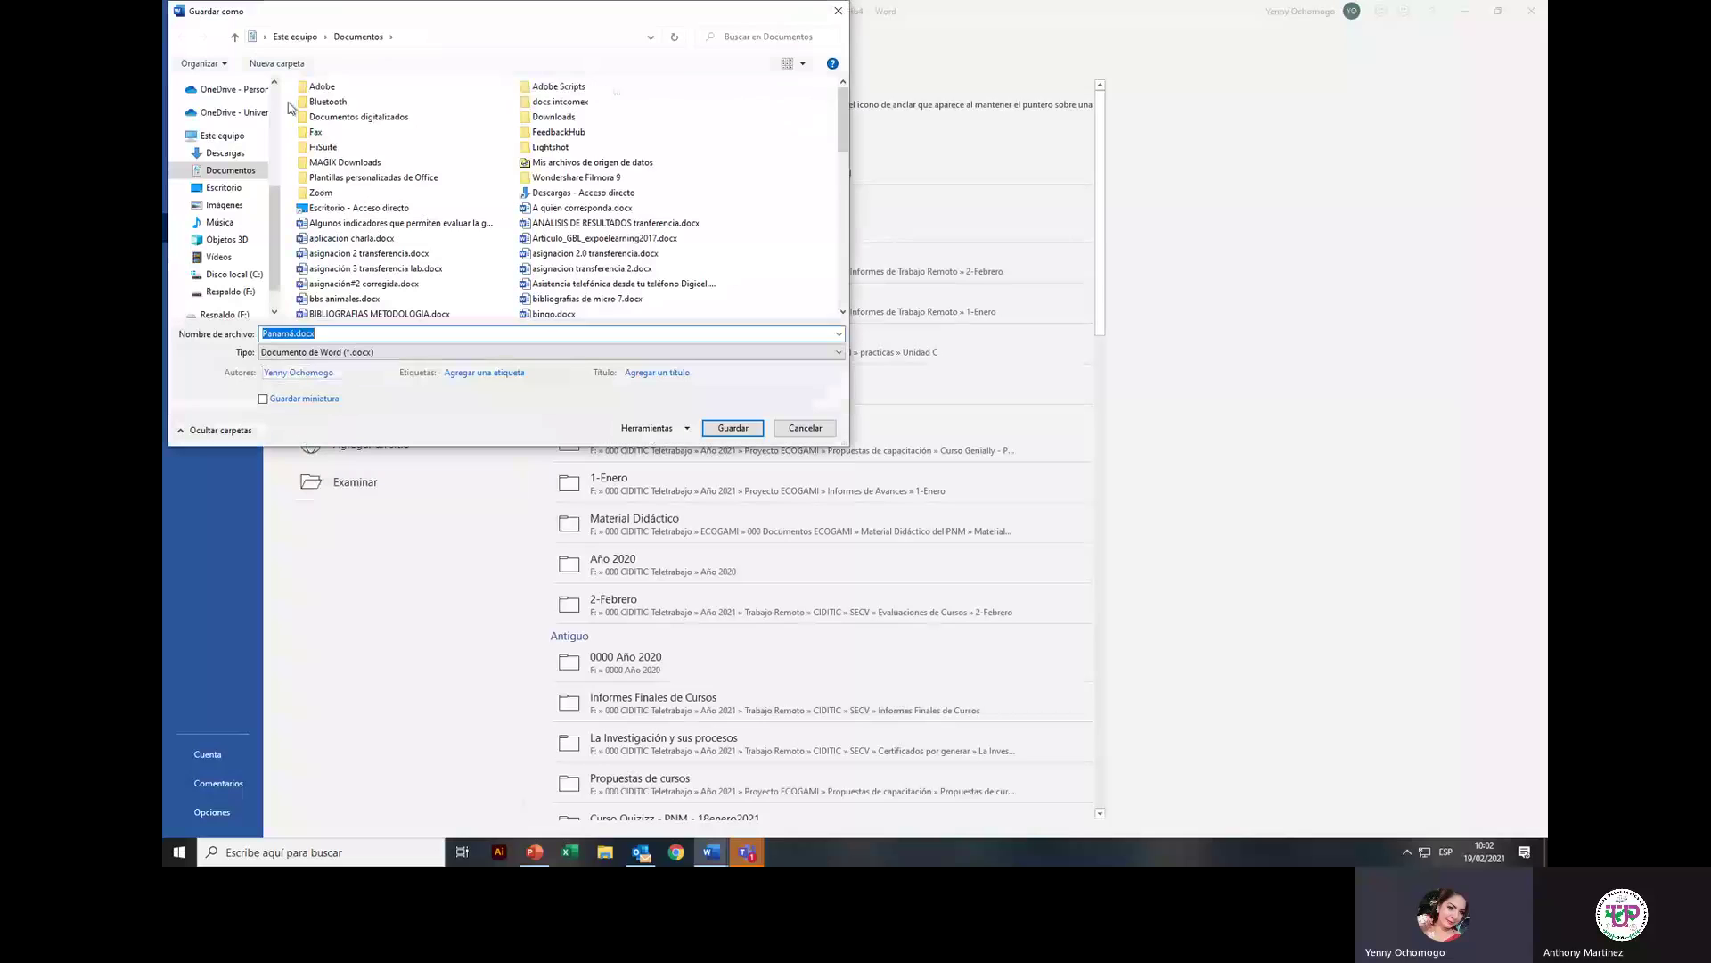
{"action": "left_click", "coordinate": [301, 331]}
{"action": "left_click_drag", "start_coordinate": [292, 333], "coordinate": [262, 334]}
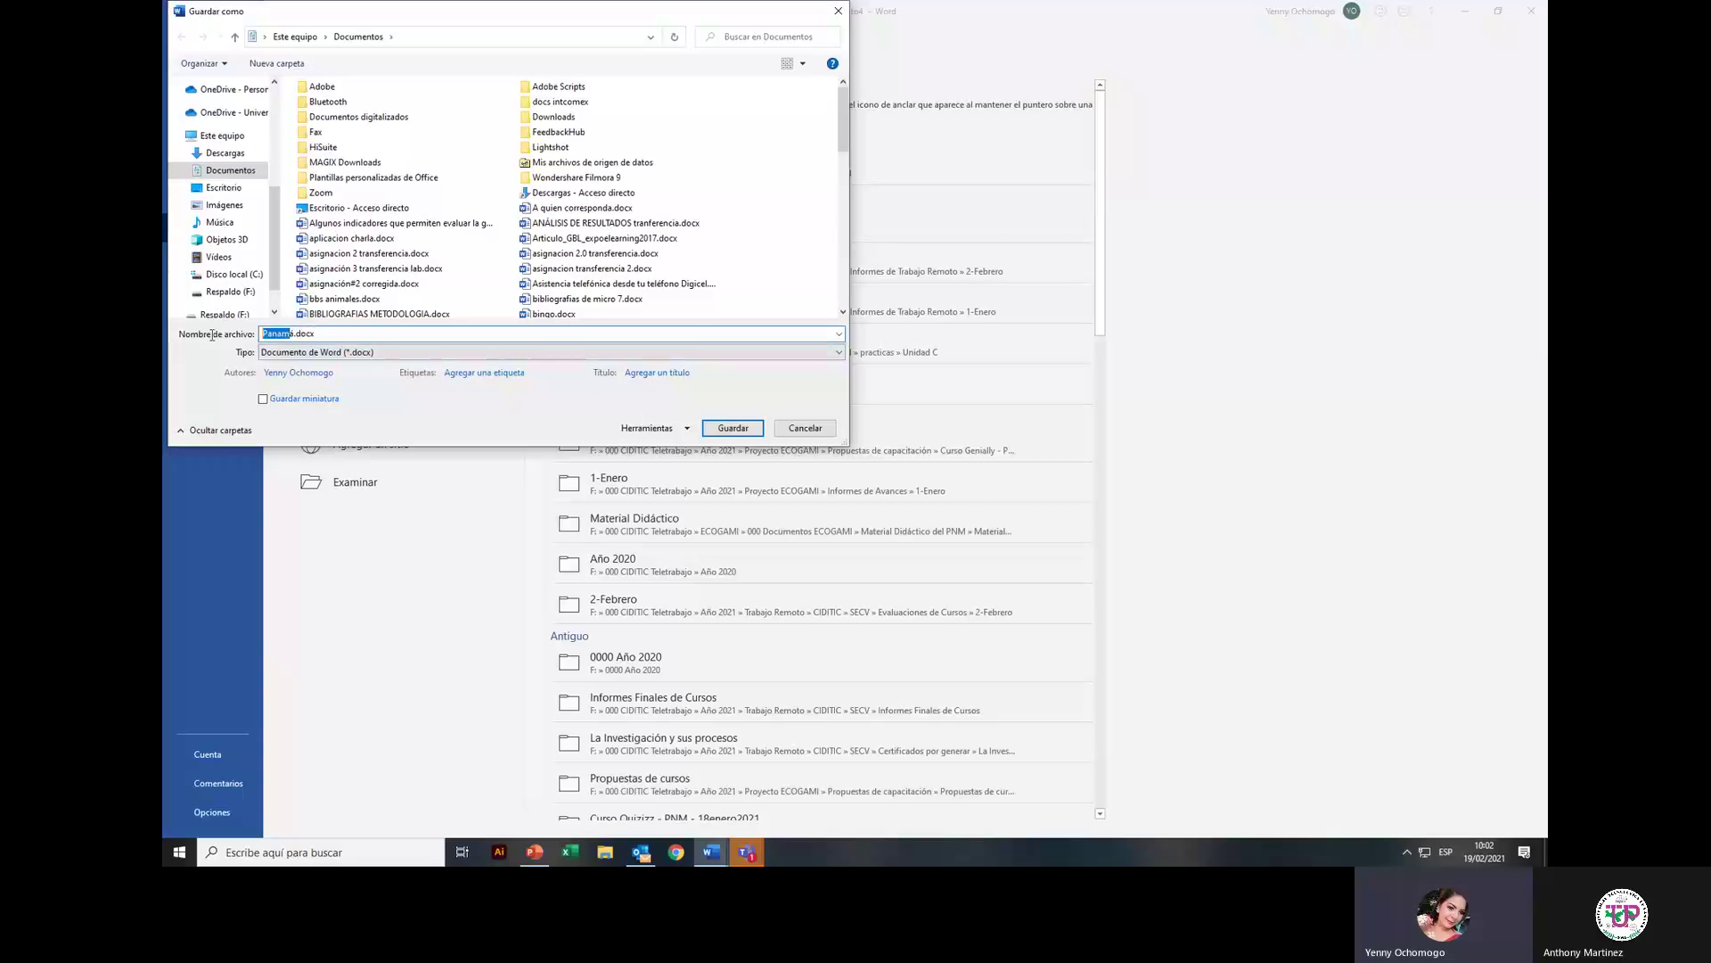
{"action": "key", "text": "BackSpace"}
{"action": "type", "text": "carta modelo in"}
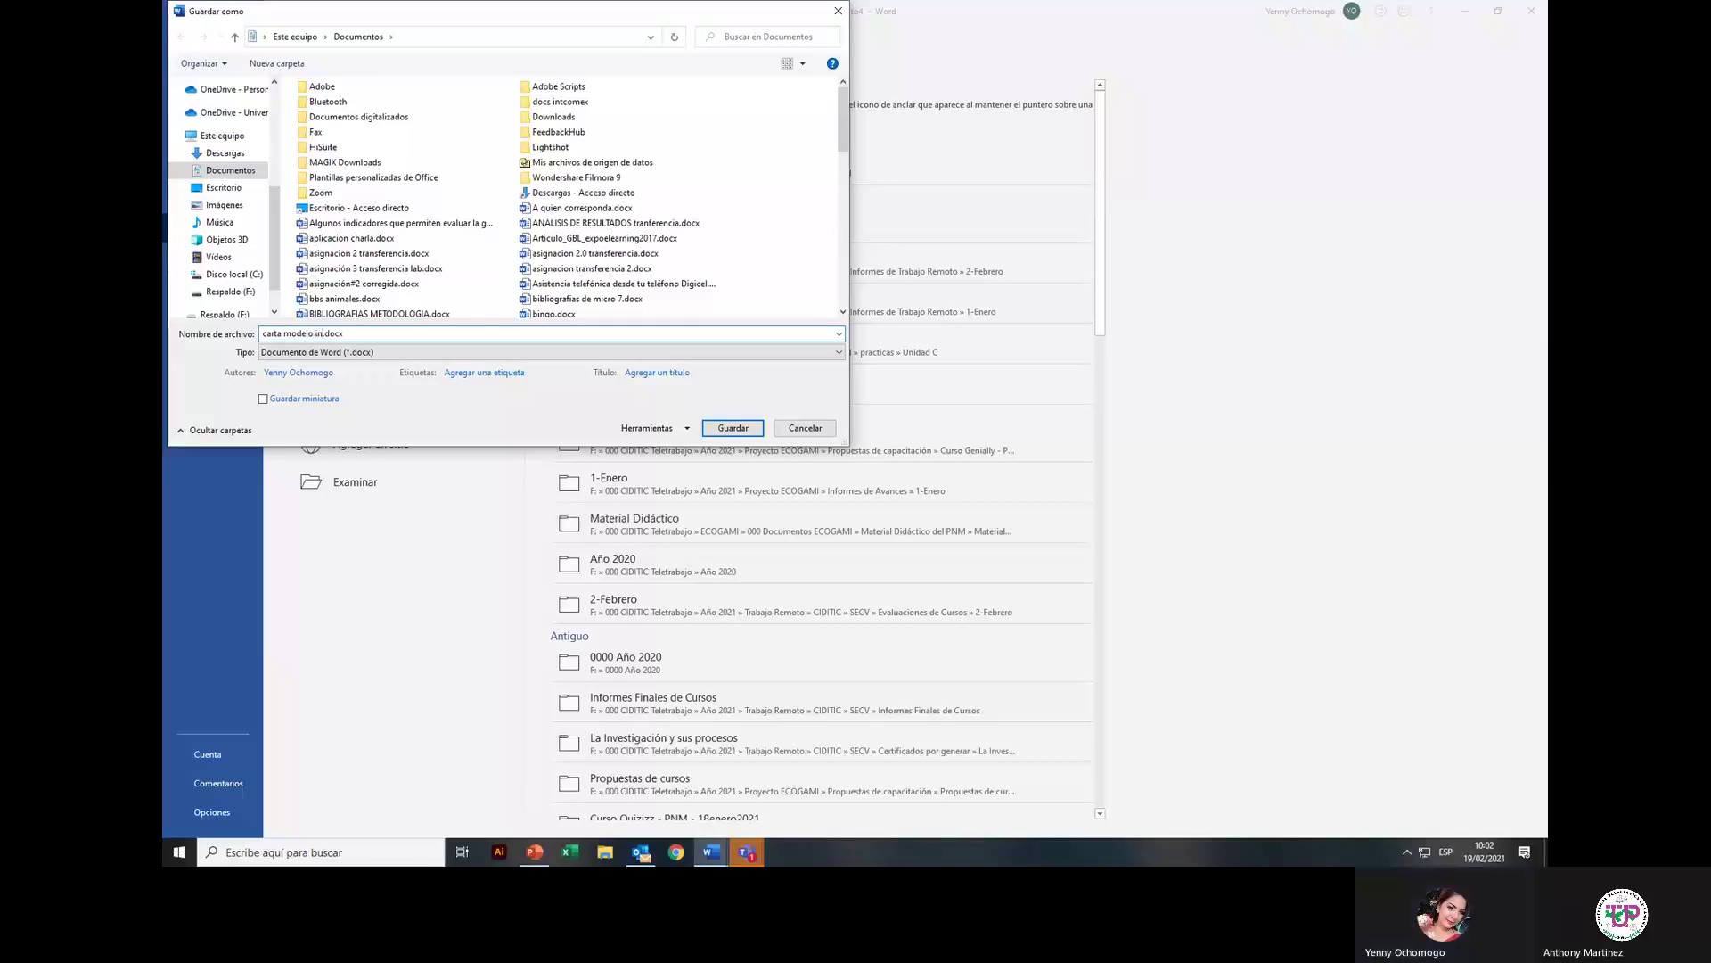
{"action": "type", "text": "vitación au"}
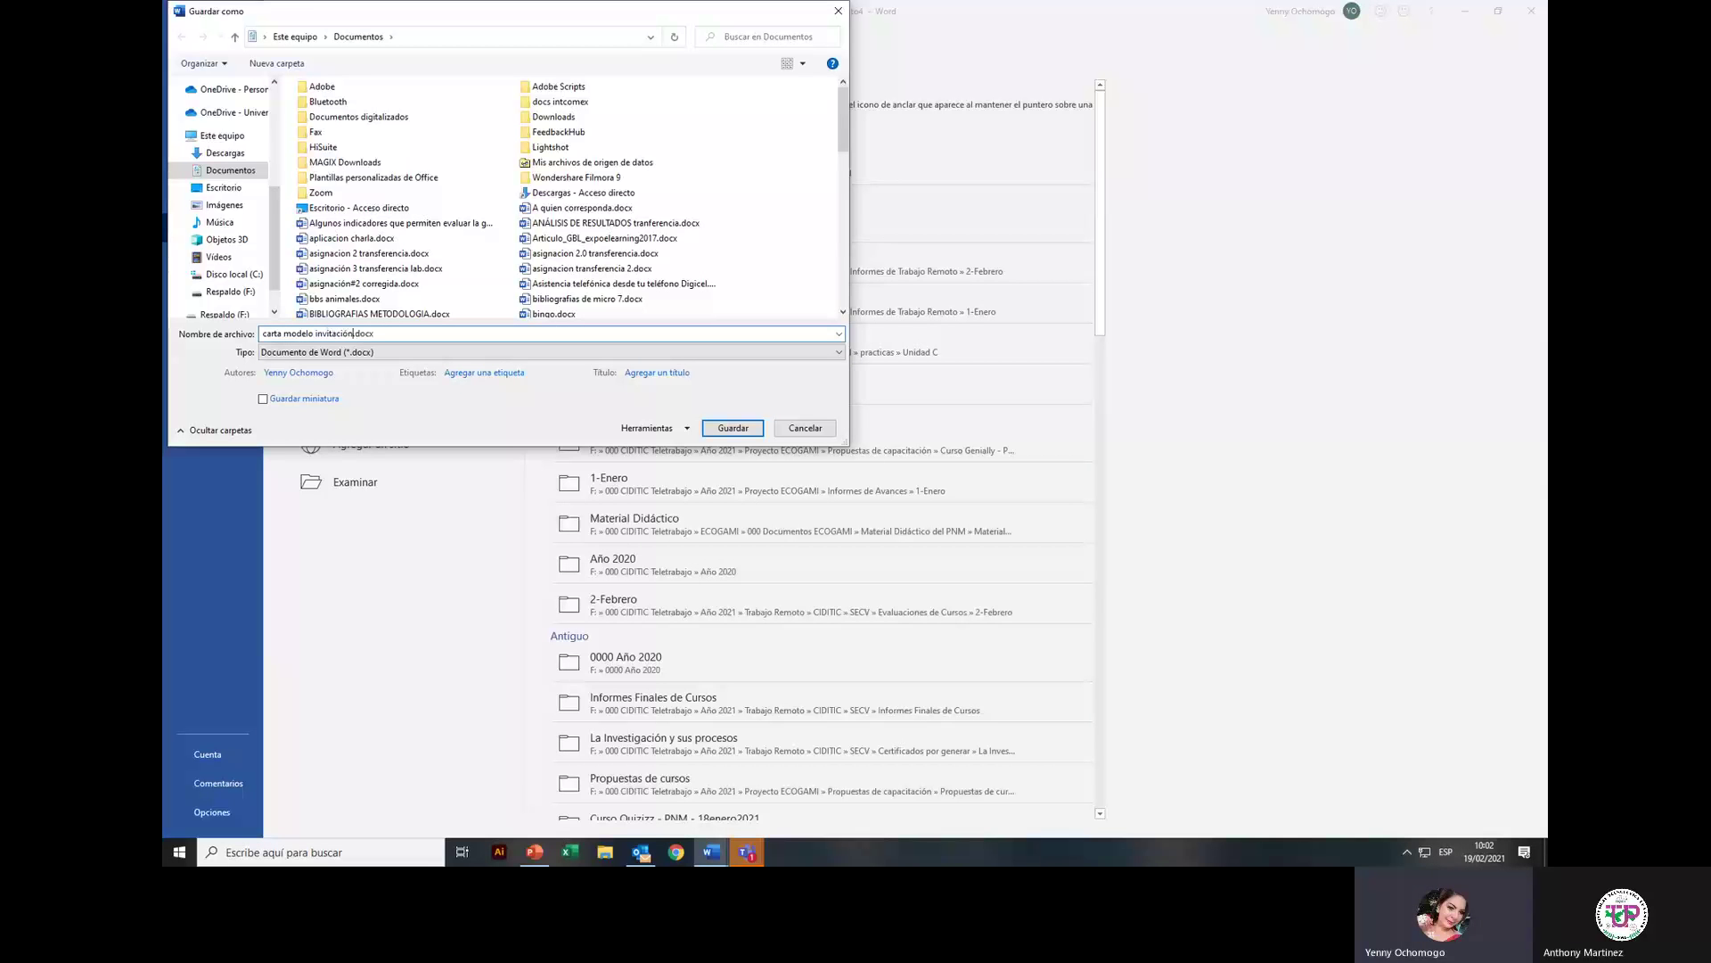
{"action": "type", "text": "toridades"}
Step: Save it in Respaldo (F:) > 000 CIDITIC Teletrabajo > Año 2020 > Microsoft Office 365 > Word, then switch back to the merged letters
{"action": "scroll", "coordinate": [219, 281], "scroll_direction": "down", "scroll_amount": 1}
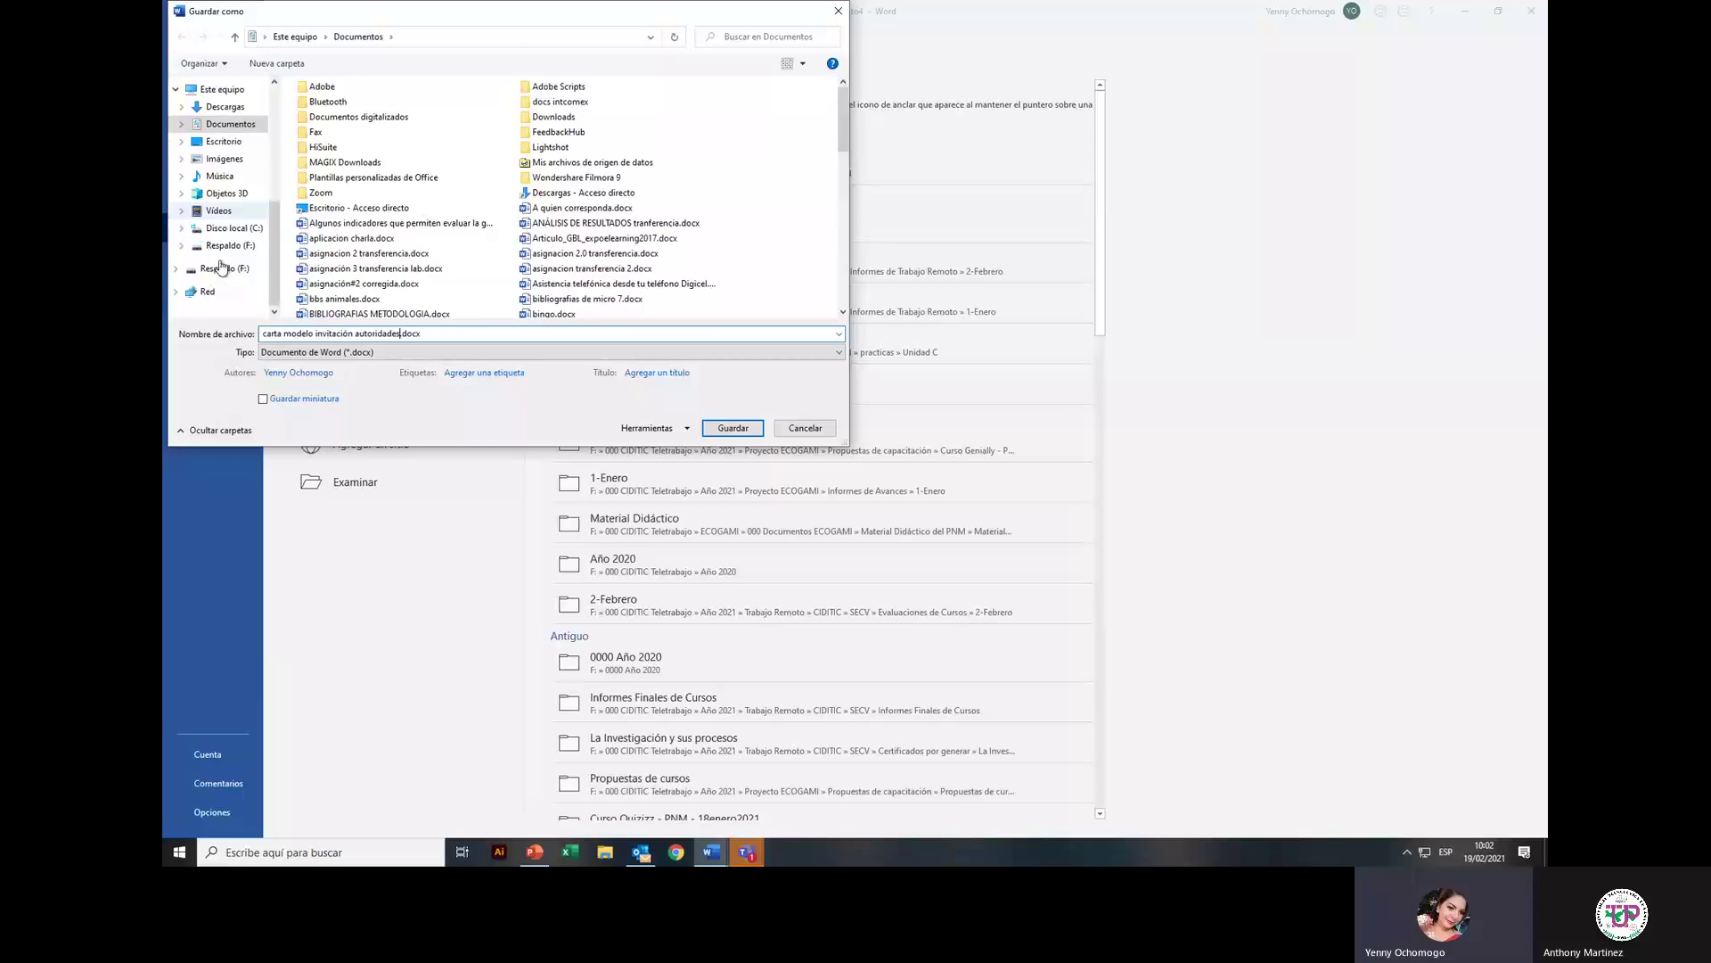
{"action": "left_click", "coordinate": [228, 246]}
{"action": "double_click", "coordinate": [788, 112]}
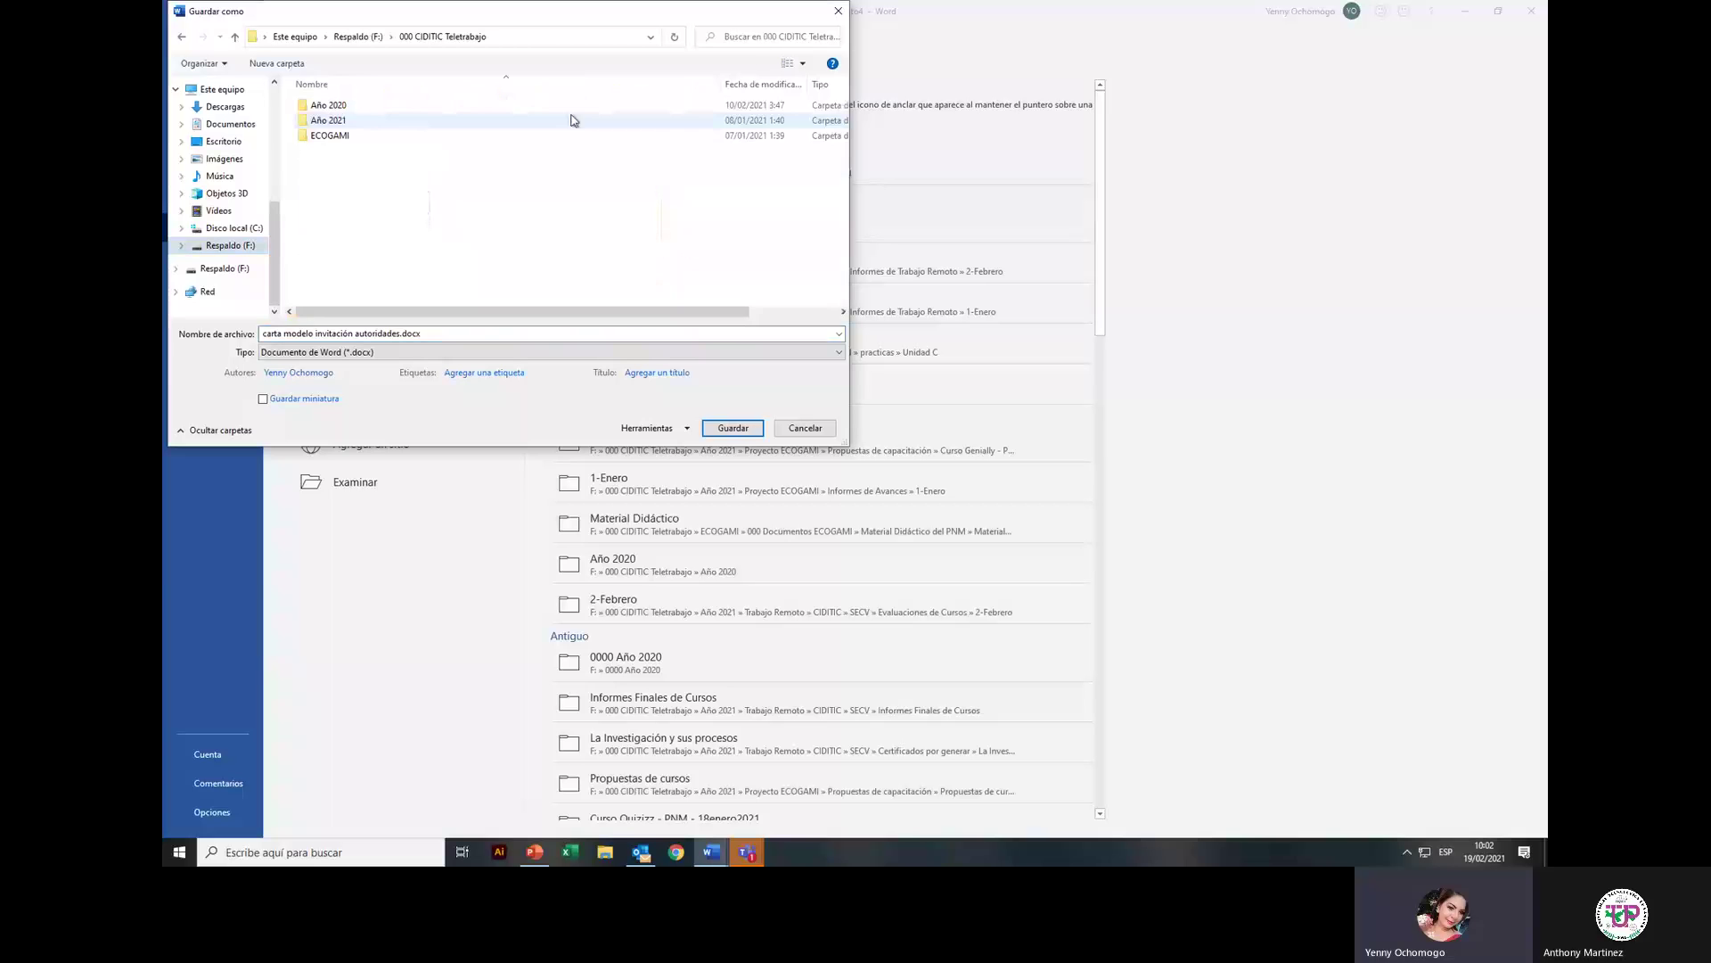
{"action": "double_click", "coordinate": [328, 105]}
{"action": "scroll", "coordinate": [323, 281], "scroll_direction": "down", "scroll_amount": 2}
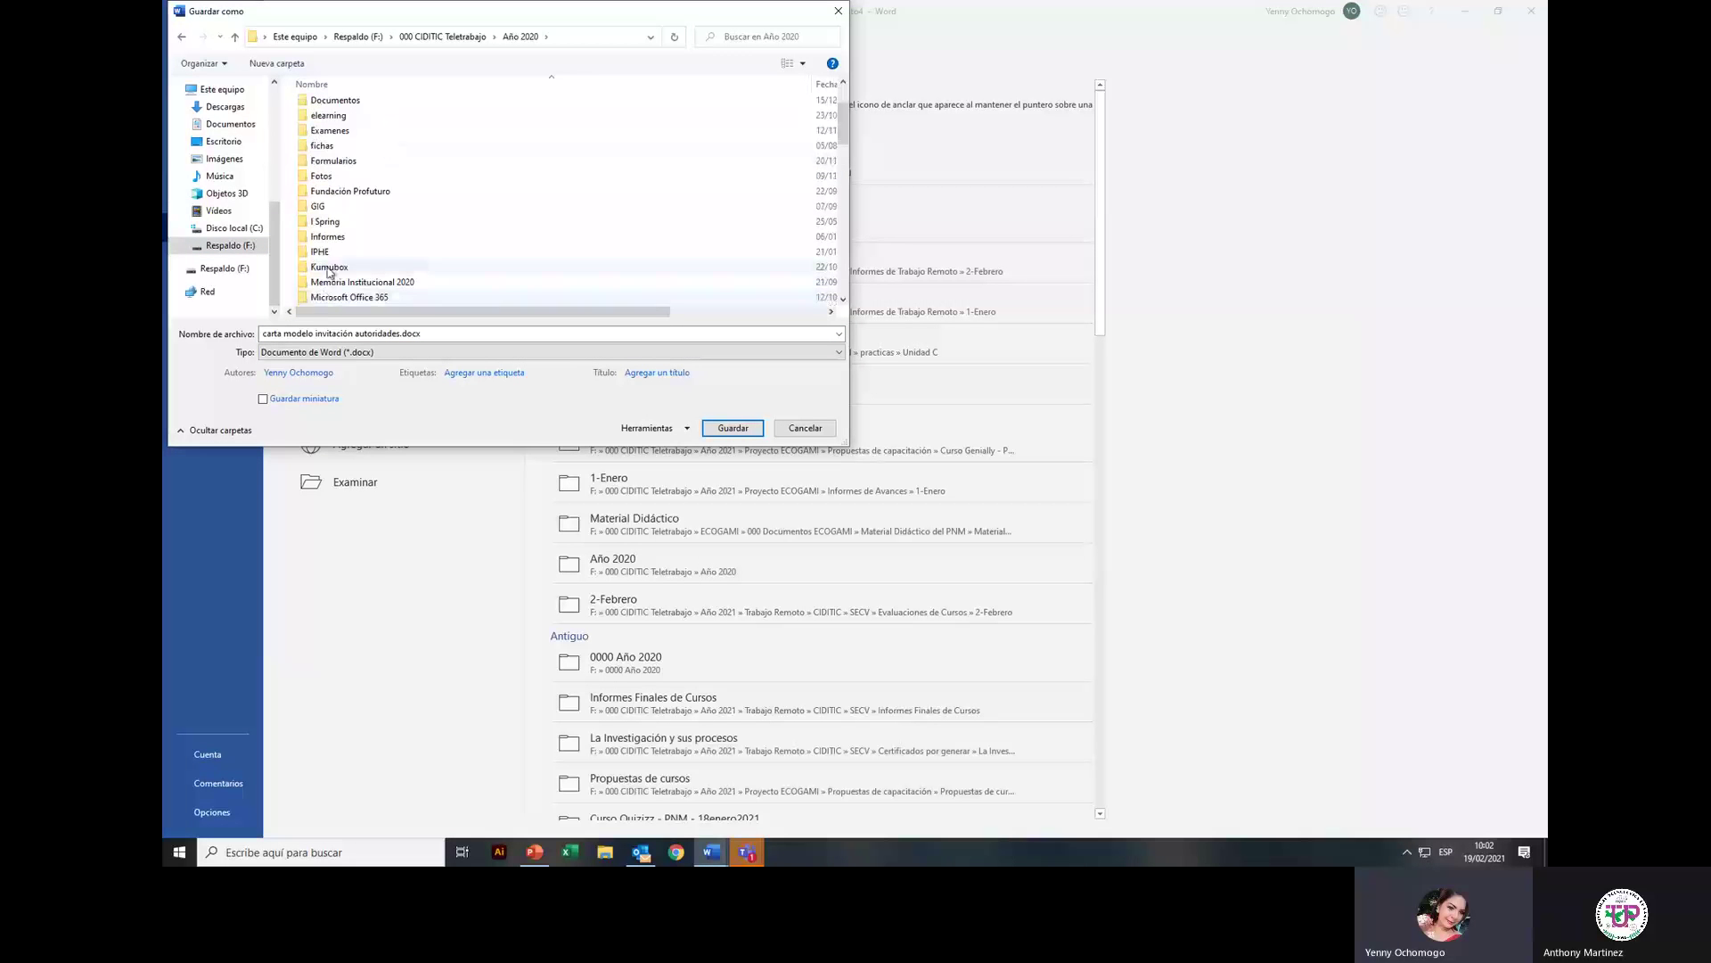
{"action": "left_click", "coordinate": [331, 302]}
{"action": "double_click", "coordinate": [332, 303]}
{"action": "double_click", "coordinate": [324, 135]}
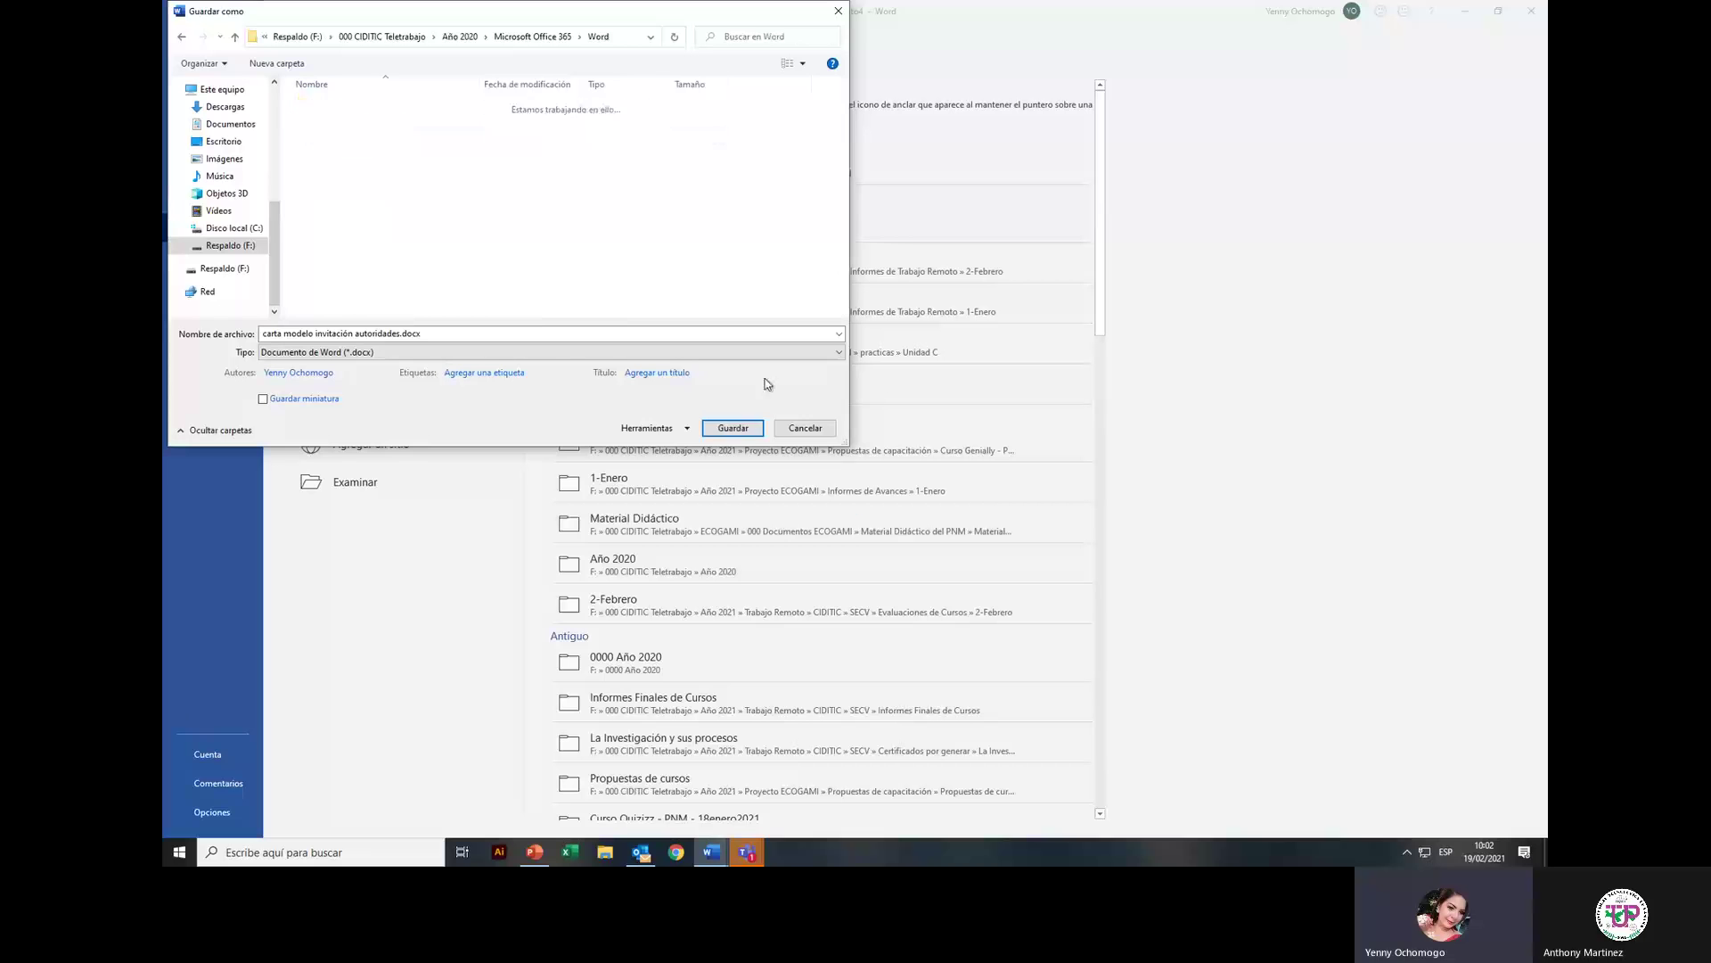
{"action": "left_click", "coordinate": [731, 428]}
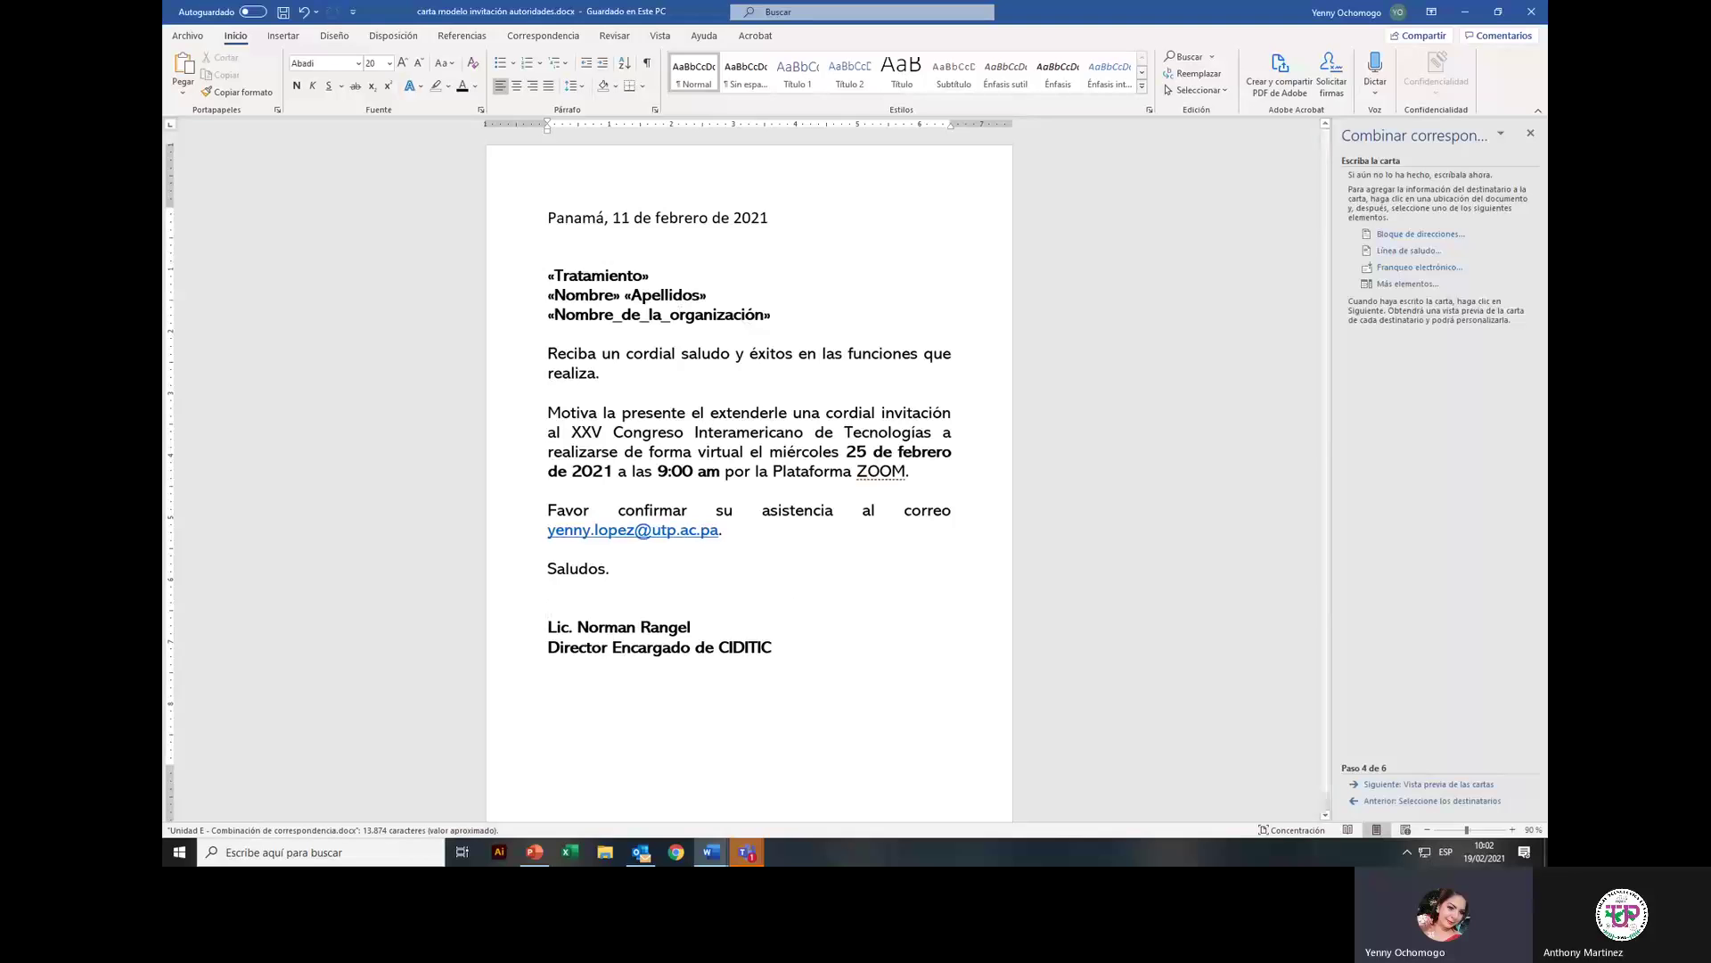
{"action": "mouse_move", "coordinate": [720, 856]}
{"action": "left_click", "coordinate": [1022, 777]}
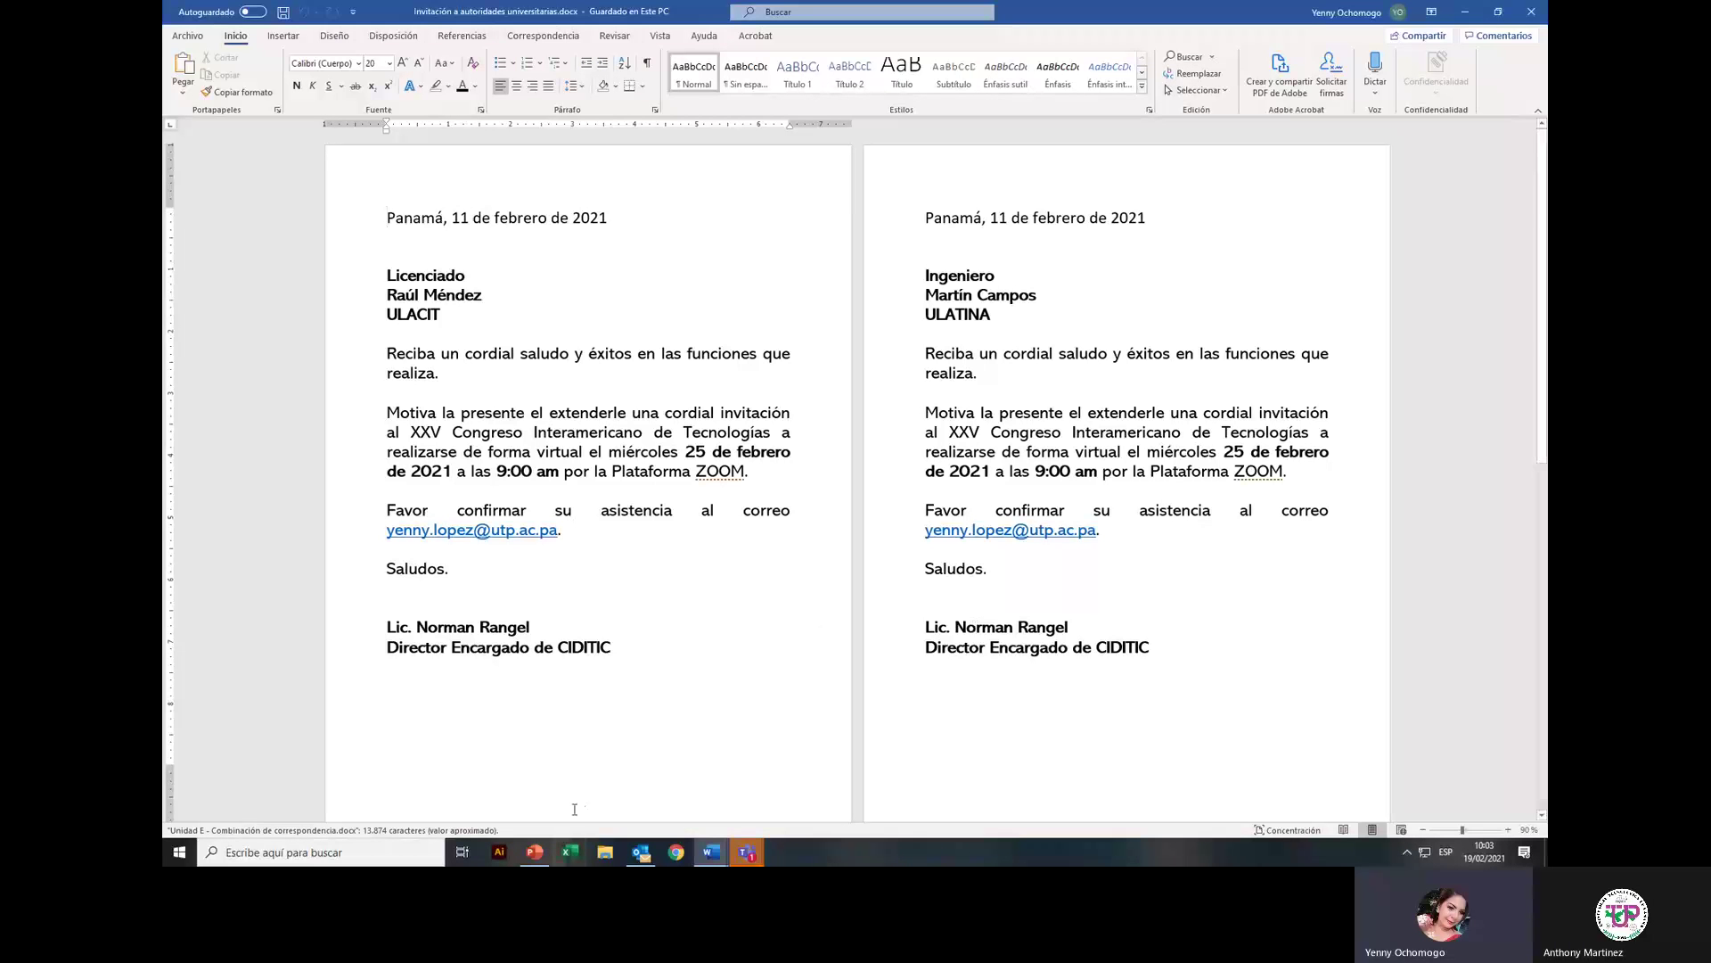
Step: Create a blank Excel workbook and enter headings tratamiento and nombre in A1 and B1
{"action": "left_click", "coordinate": [571, 853]}
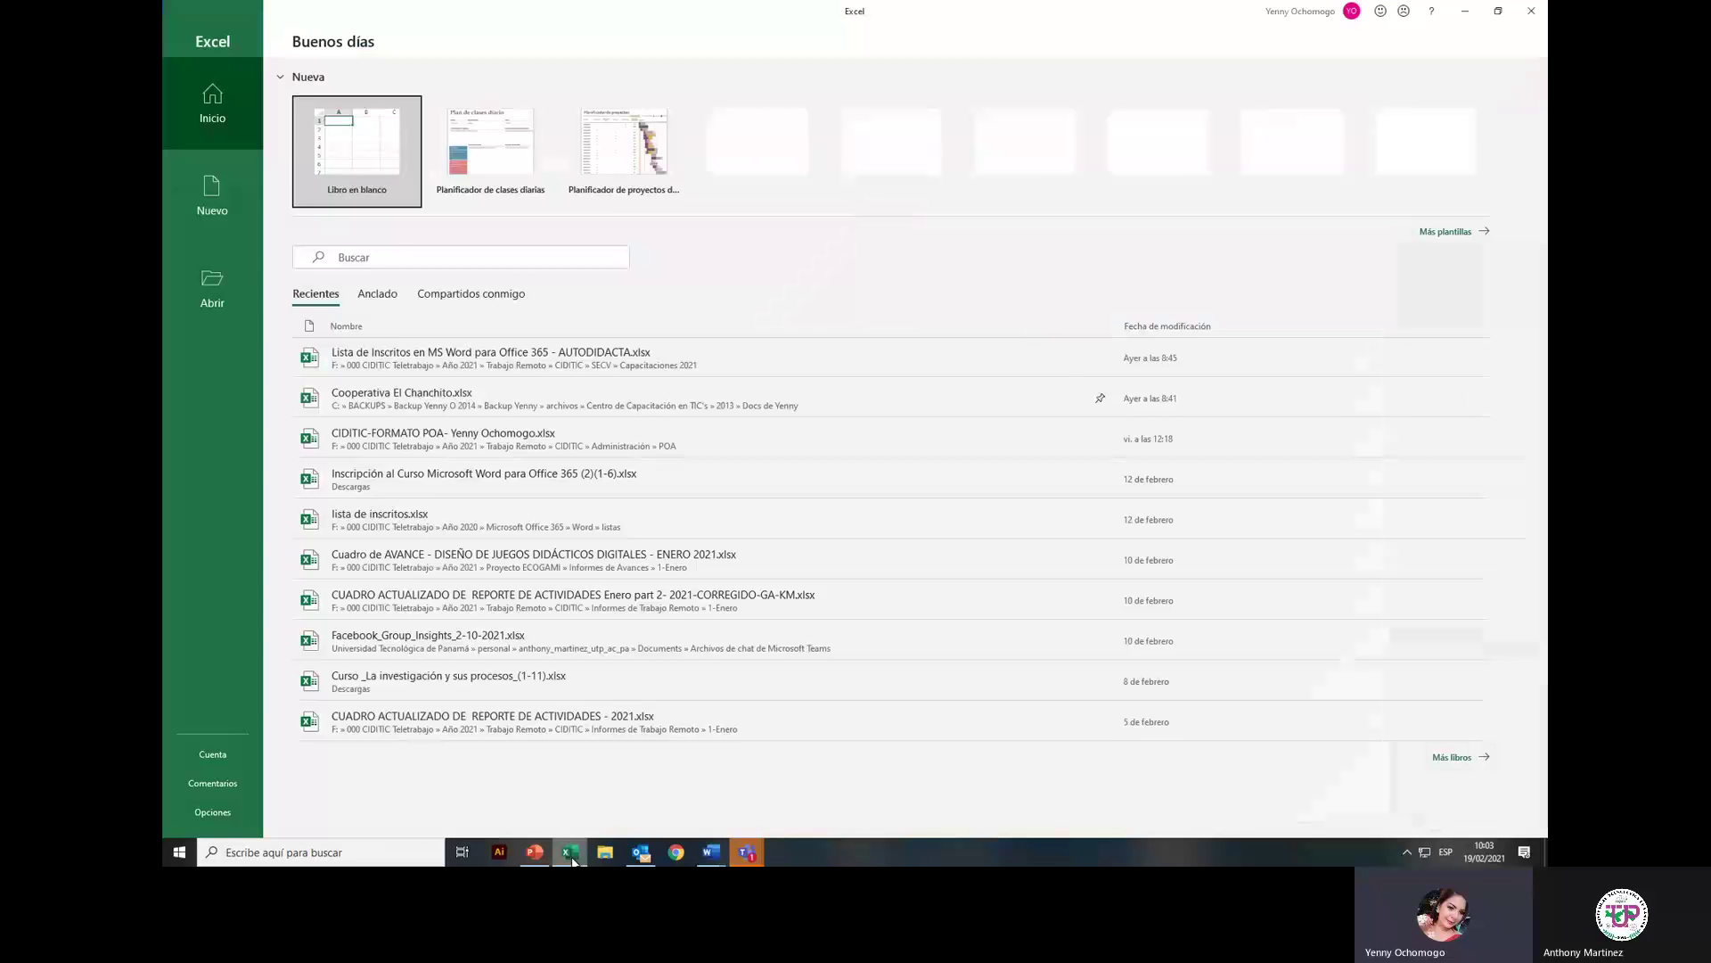
{"action": "double_click", "coordinate": [378, 177]}
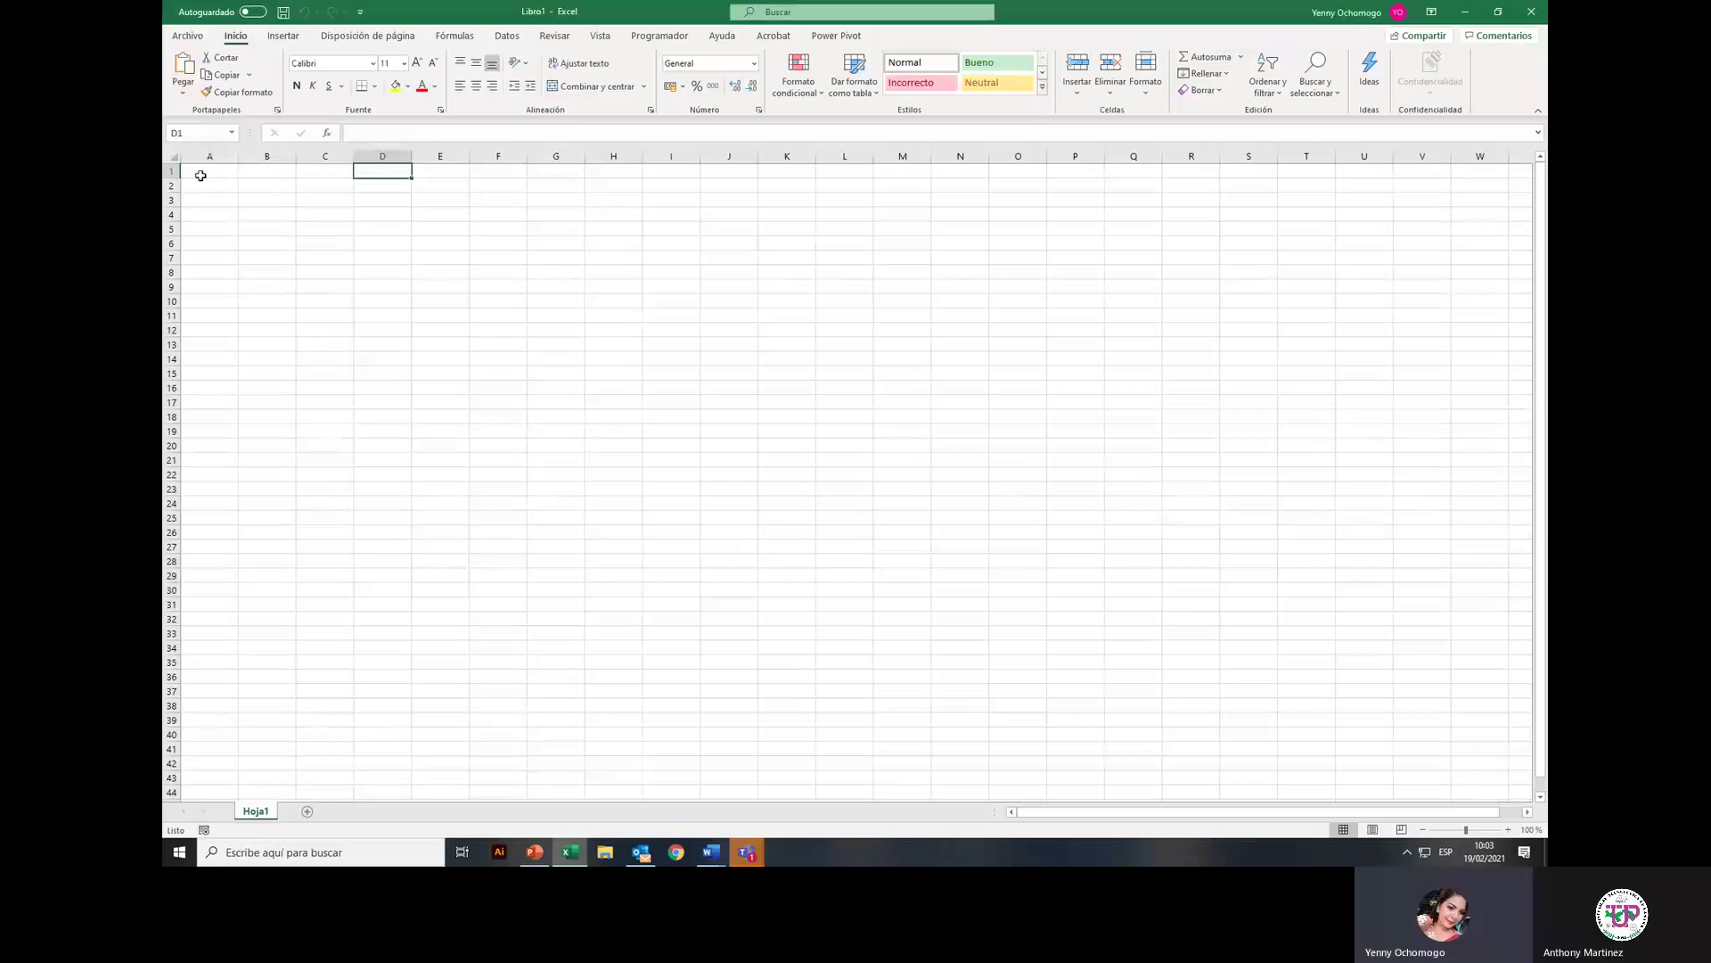
{"action": "left_click", "coordinate": [200, 176]}
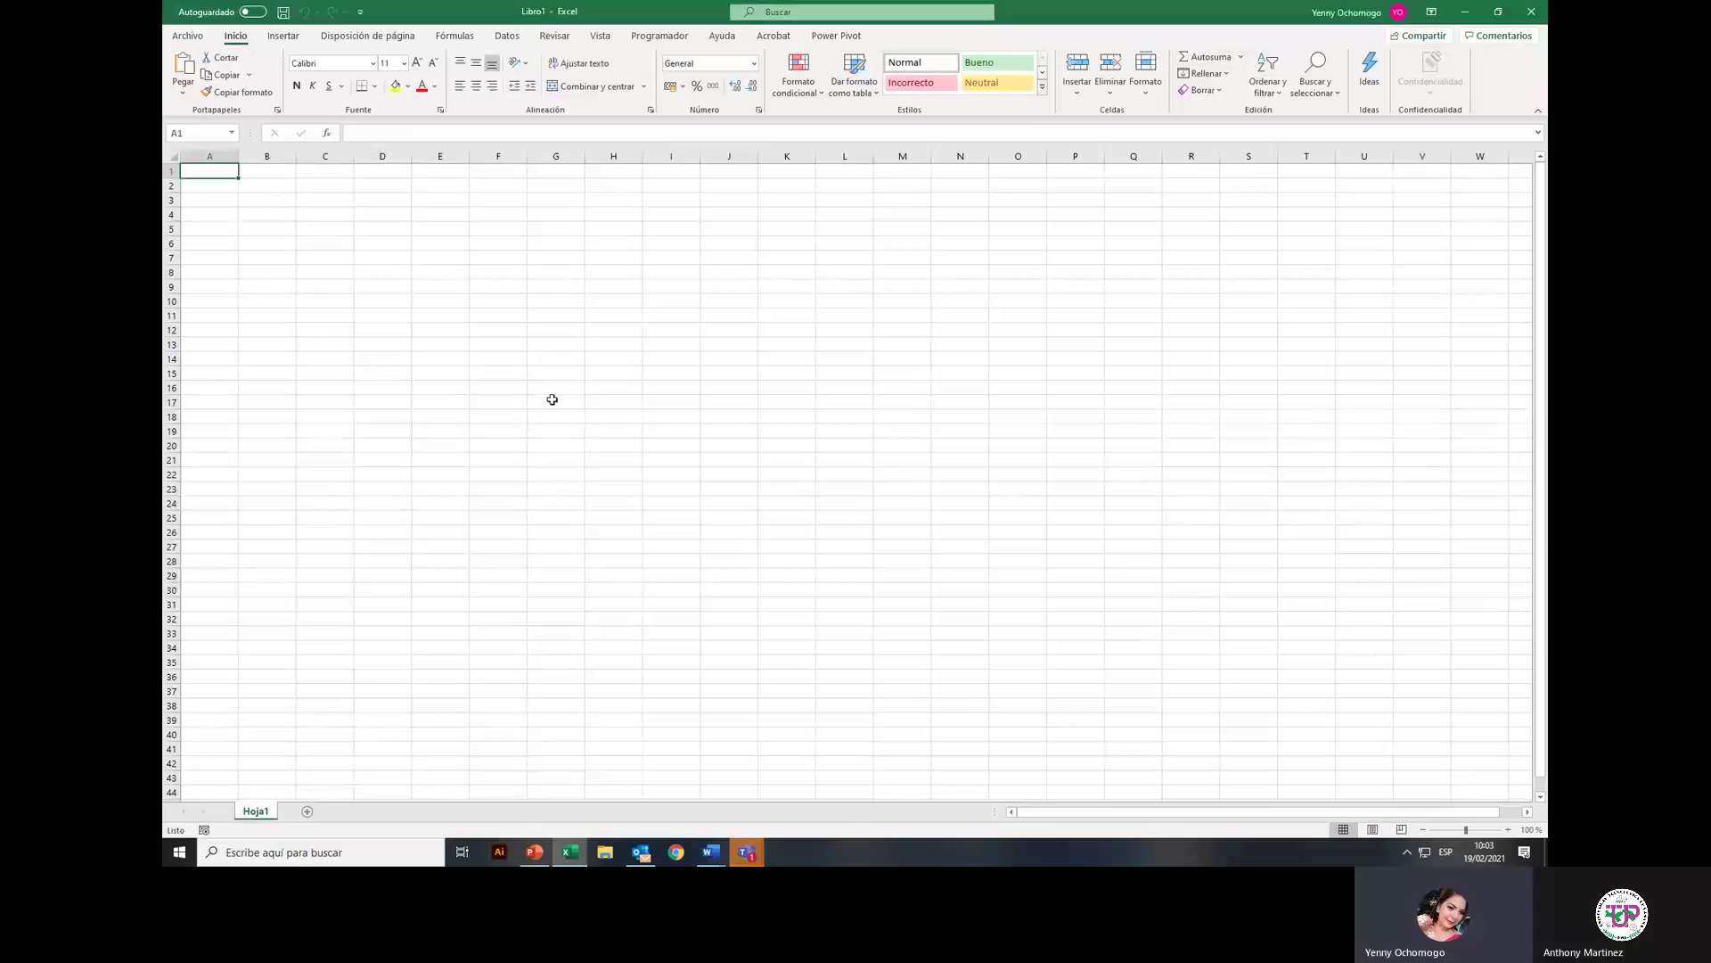
{"action": "type", "text": "tra"}
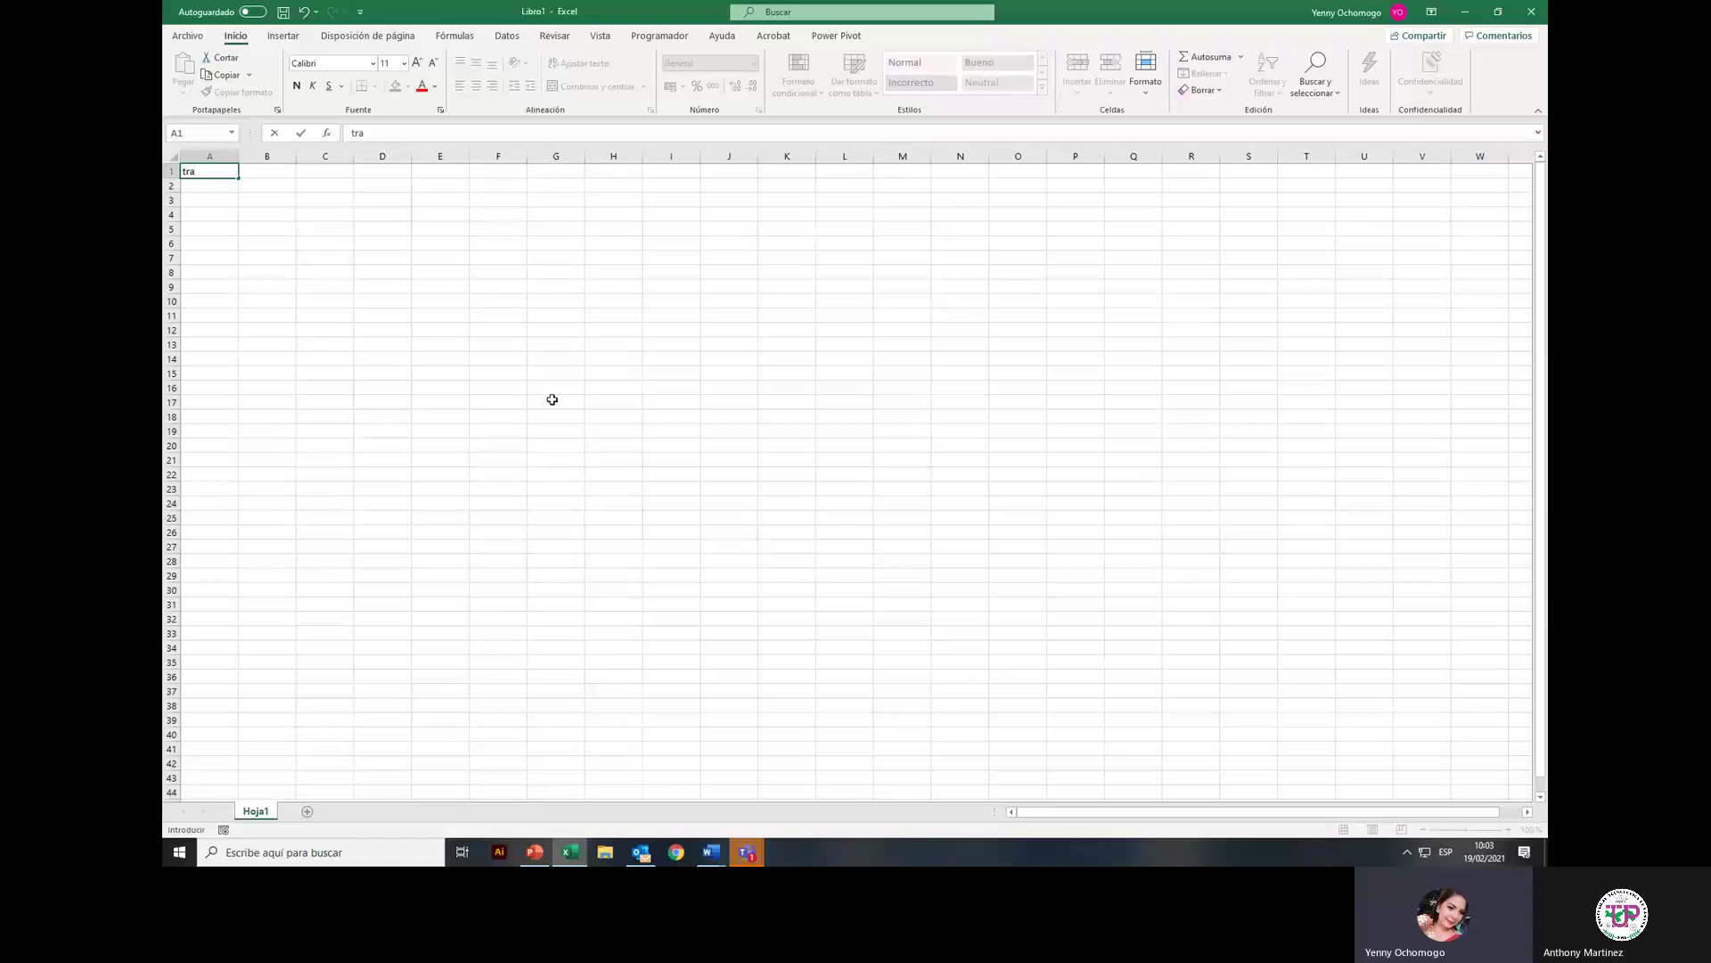
{"action": "type", "text": "tamiento"}
{"action": "key", "text": "Tab"}
{"action": "type", "text": "nombre"}
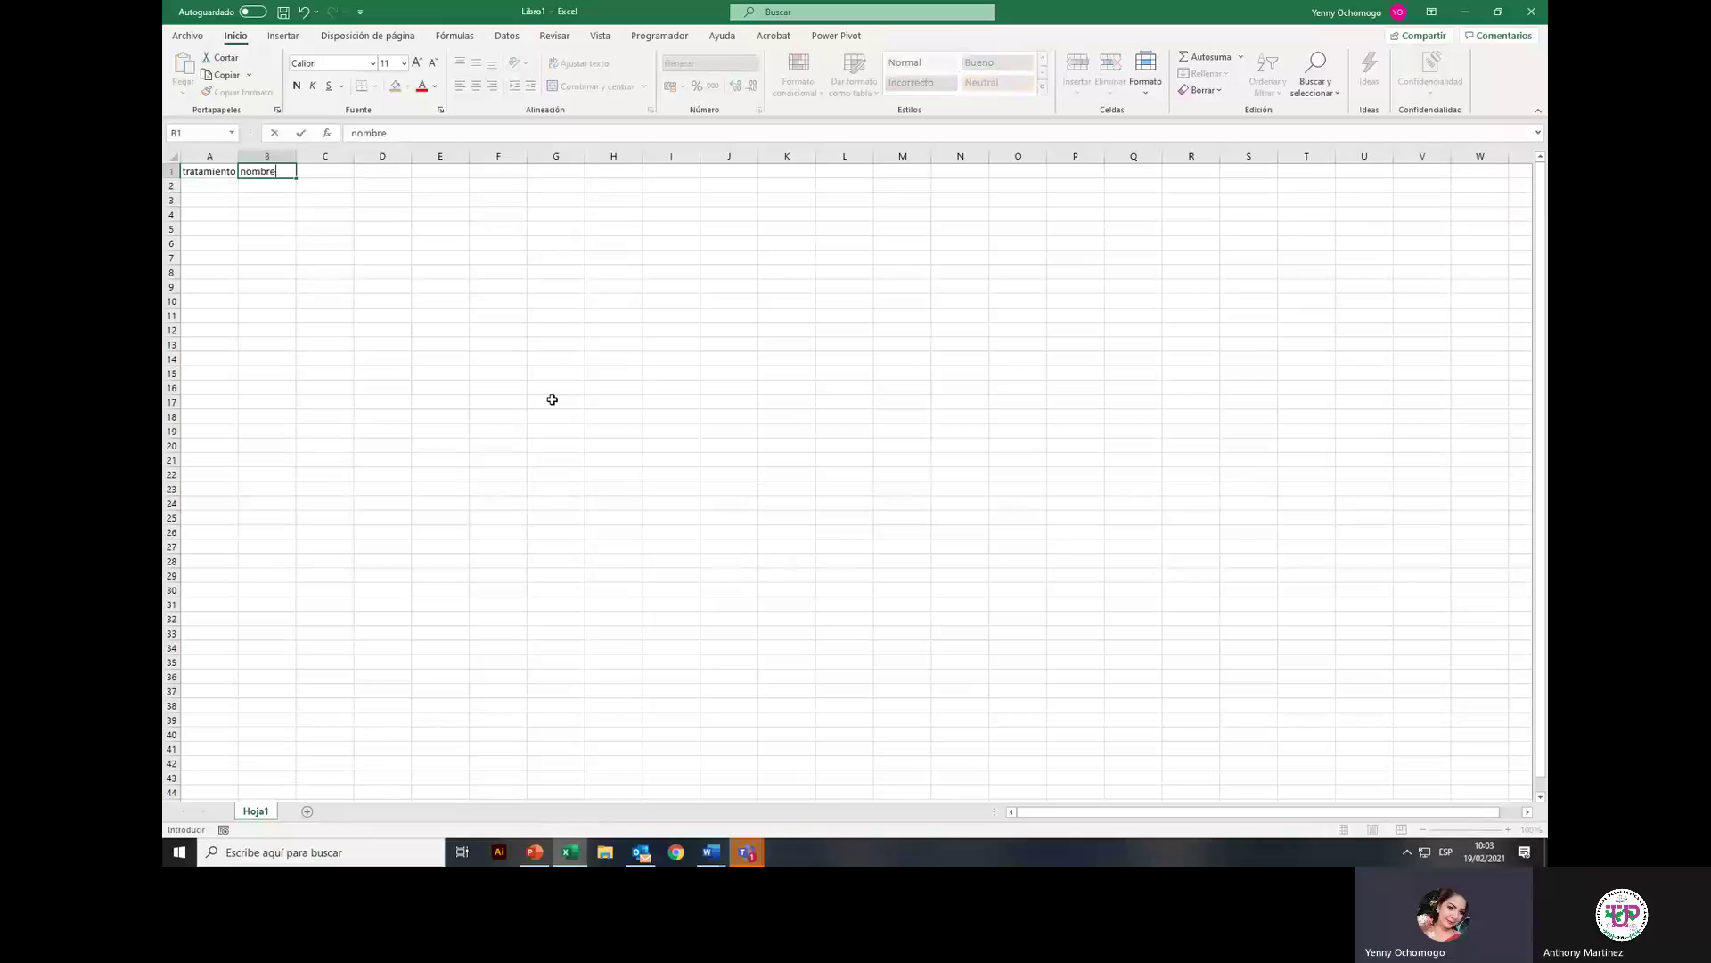
{"action": "key", "text": "Tab"}
Step: Add headings apellido and nombre de organización in C1–D1, then widen columns A–E
{"action": "type", "text": "ae"}
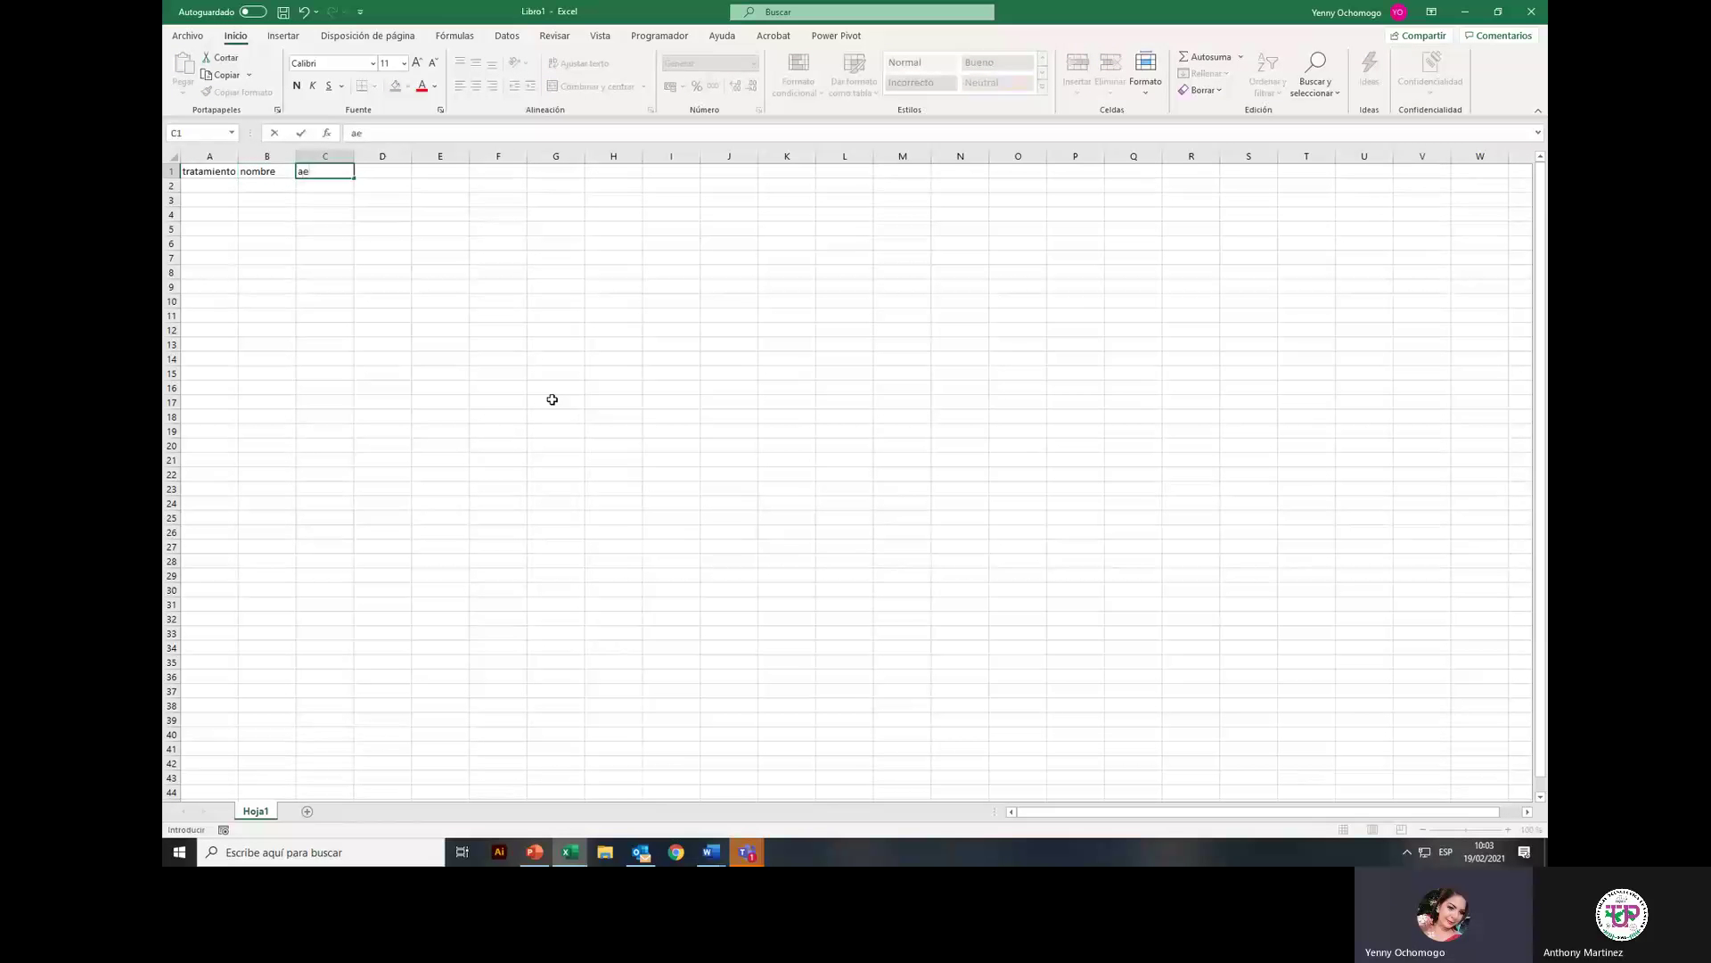
{"action": "key", "text": "BackSpace"}
{"action": "key", "text": "BackSpace"}
{"action": "type", "text": "pellid"}
{"action": "key", "text": "BackSpace"}
{"action": "key", "text": "BackSpace"}
{"action": "key", "text": "BackSpace"}
{"action": "key", "text": "BackSpace"}
{"action": "key", "text": "BackSpace"}
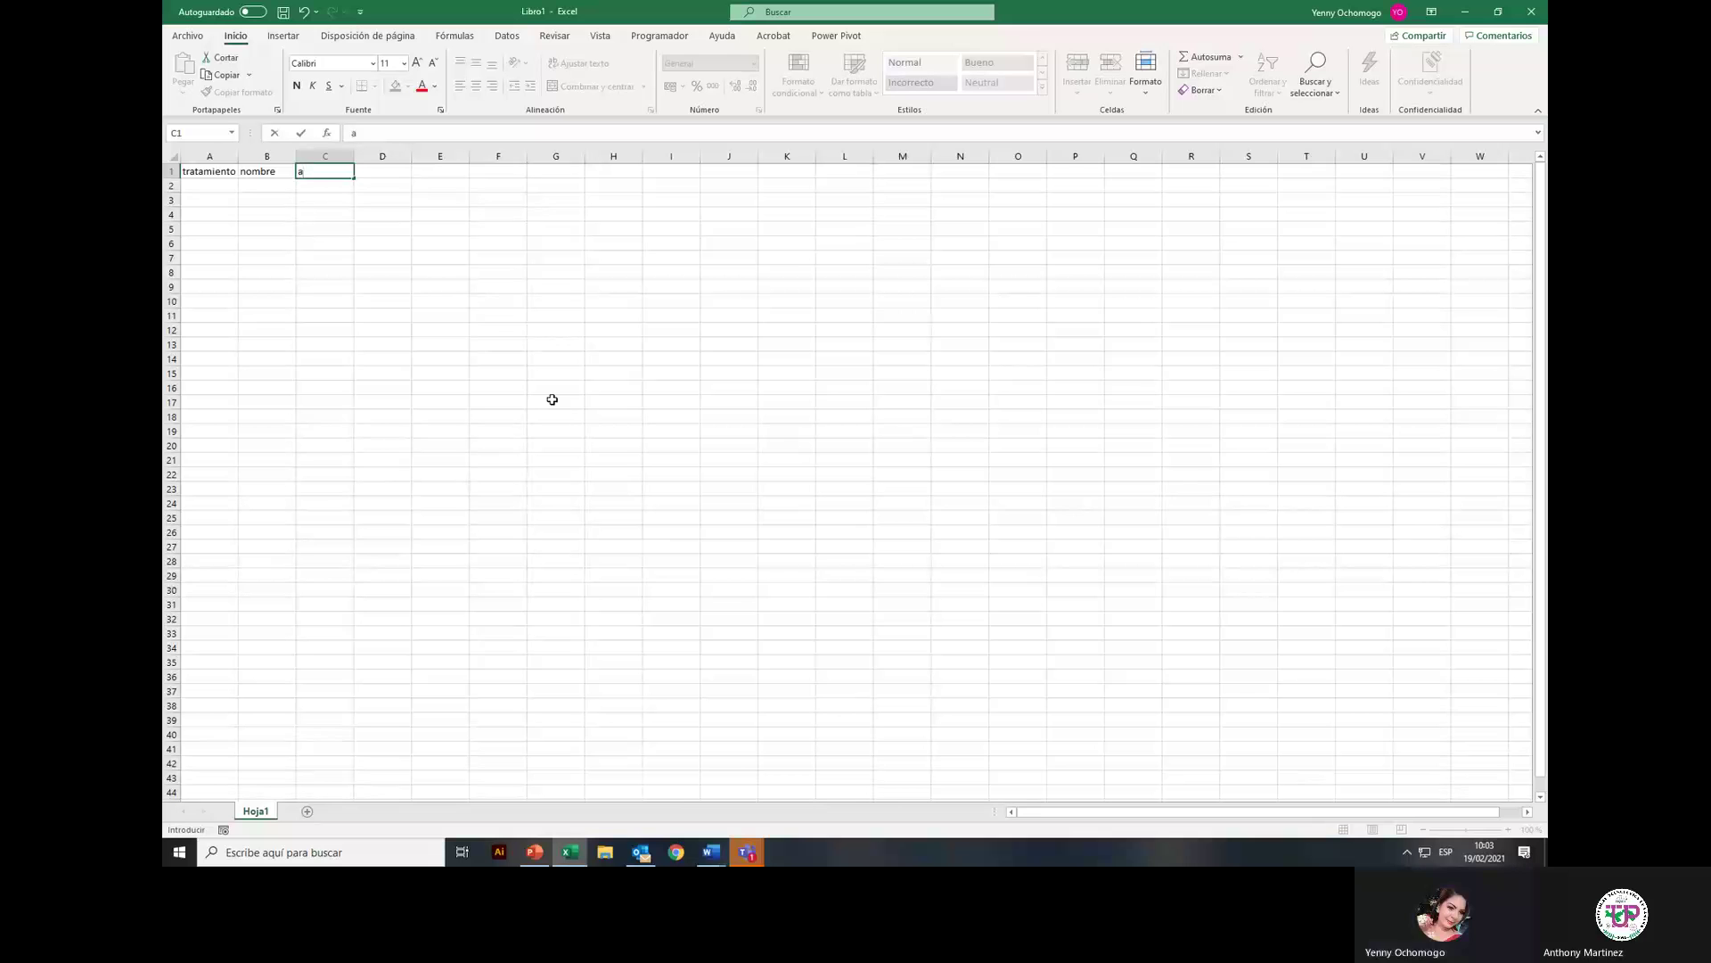
{"action": "type", "text": "apellido"}
{"action": "key", "text": "Tab"}
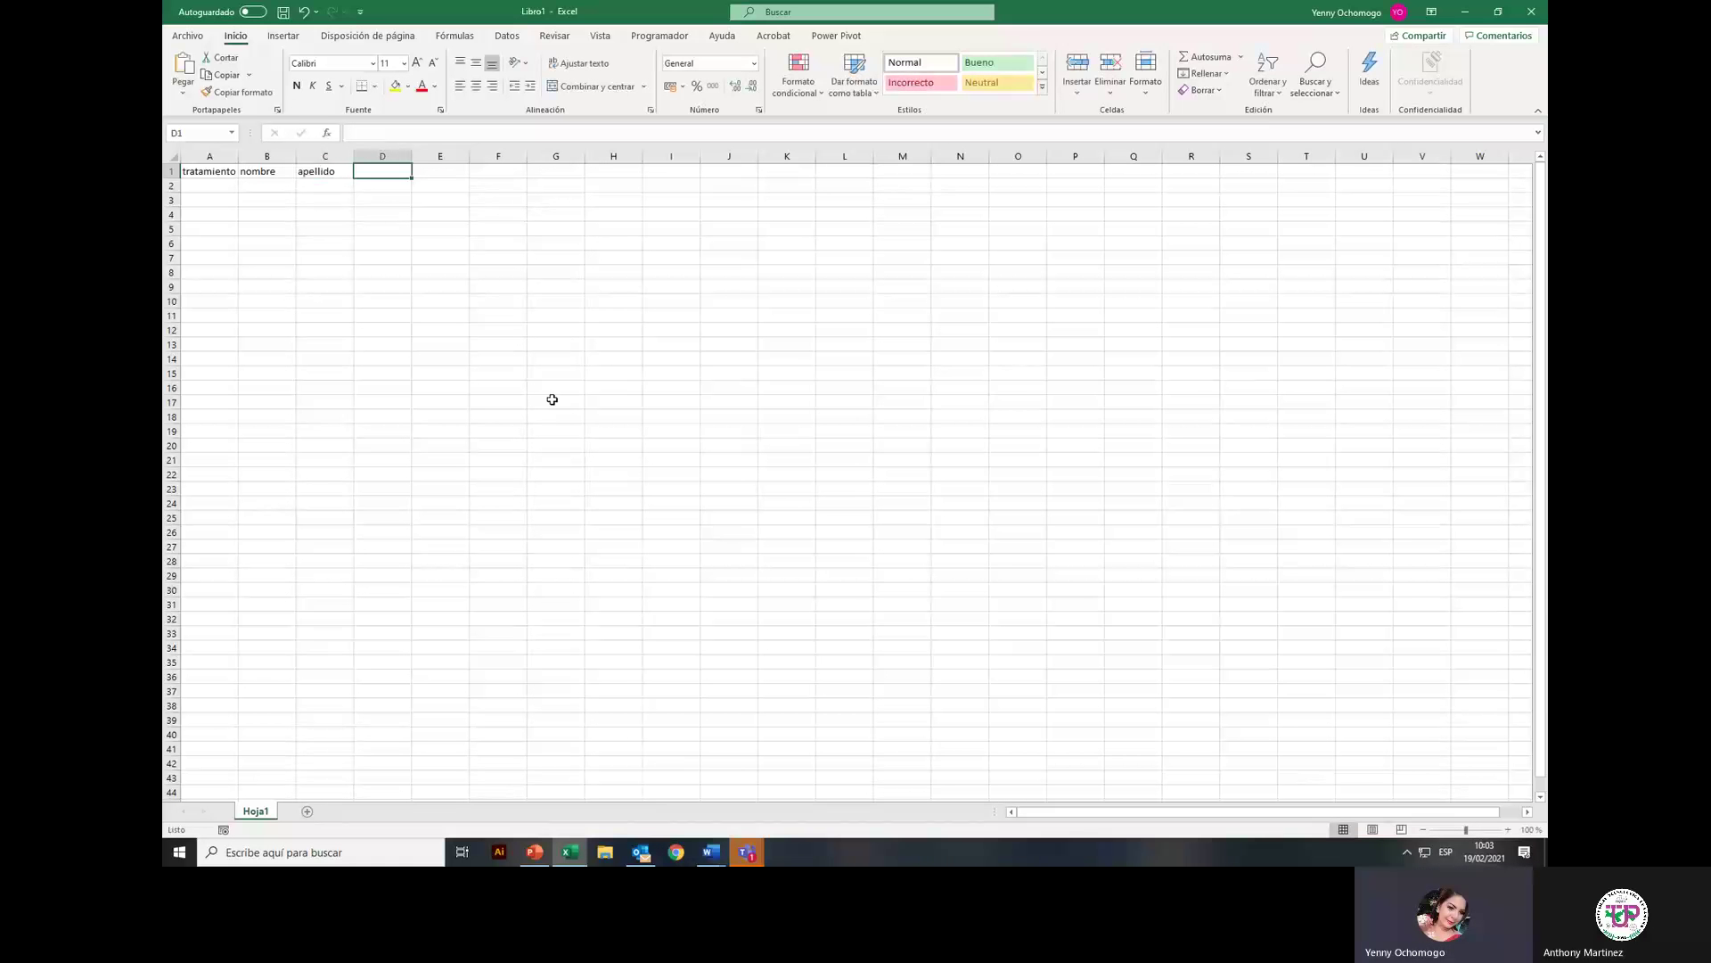
{"action": "type", "text": "nombre de org"}
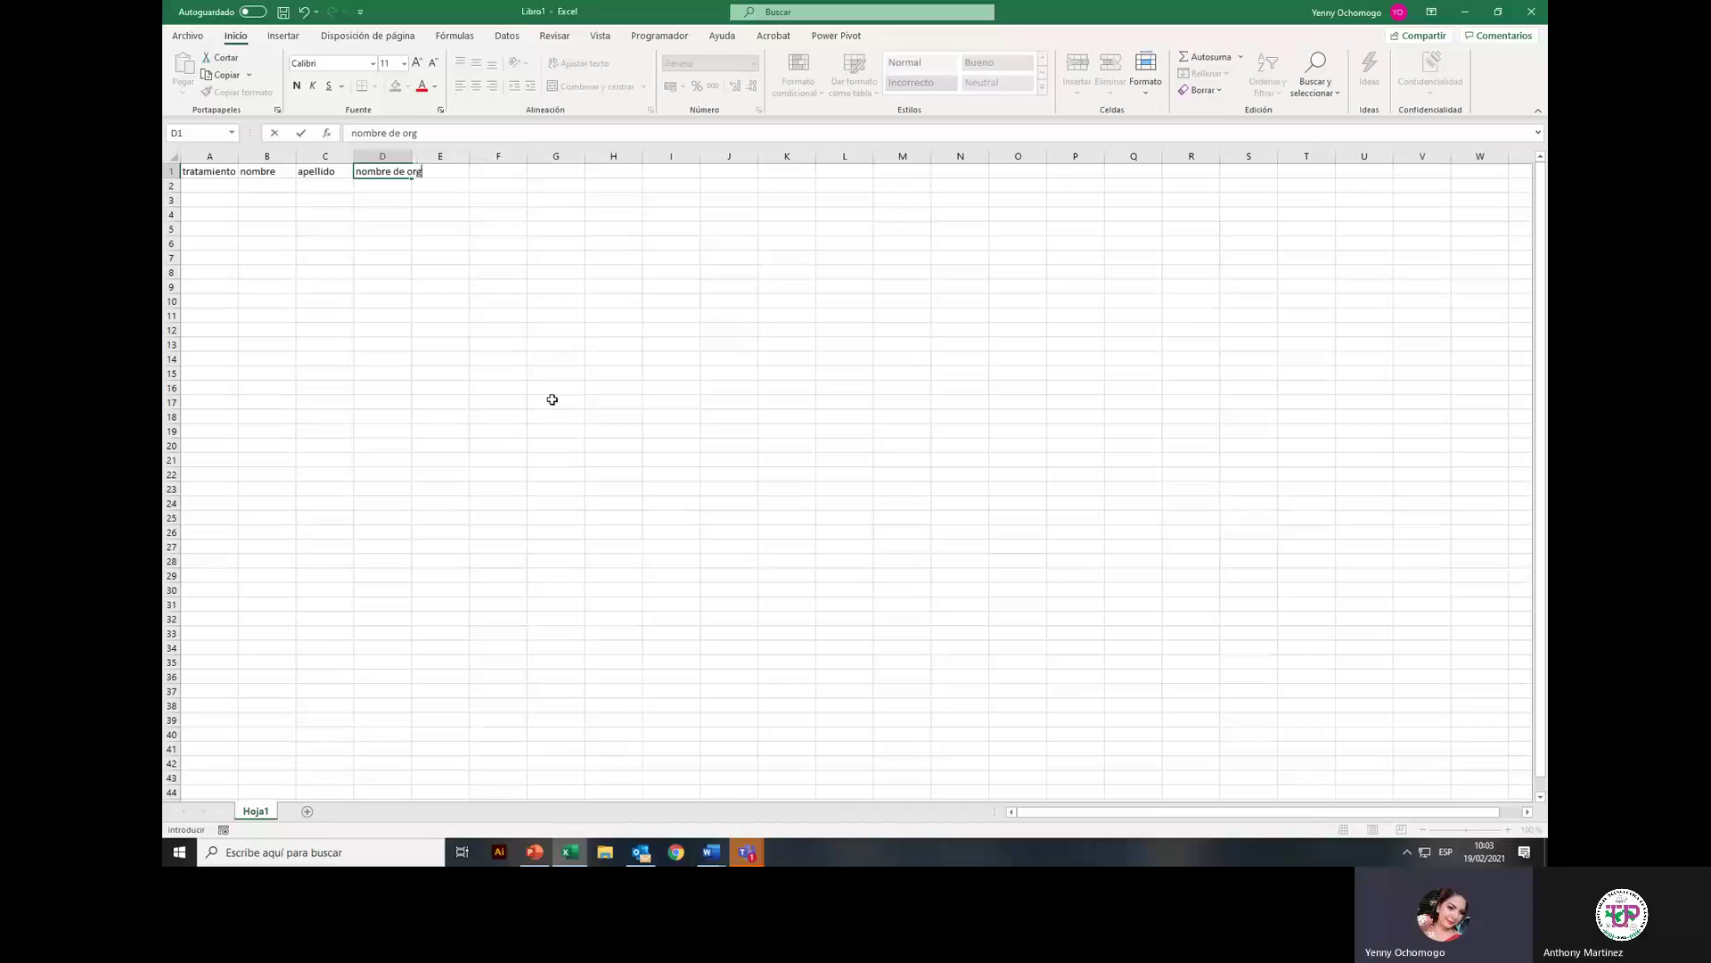
{"action": "type", "text": "anización"}
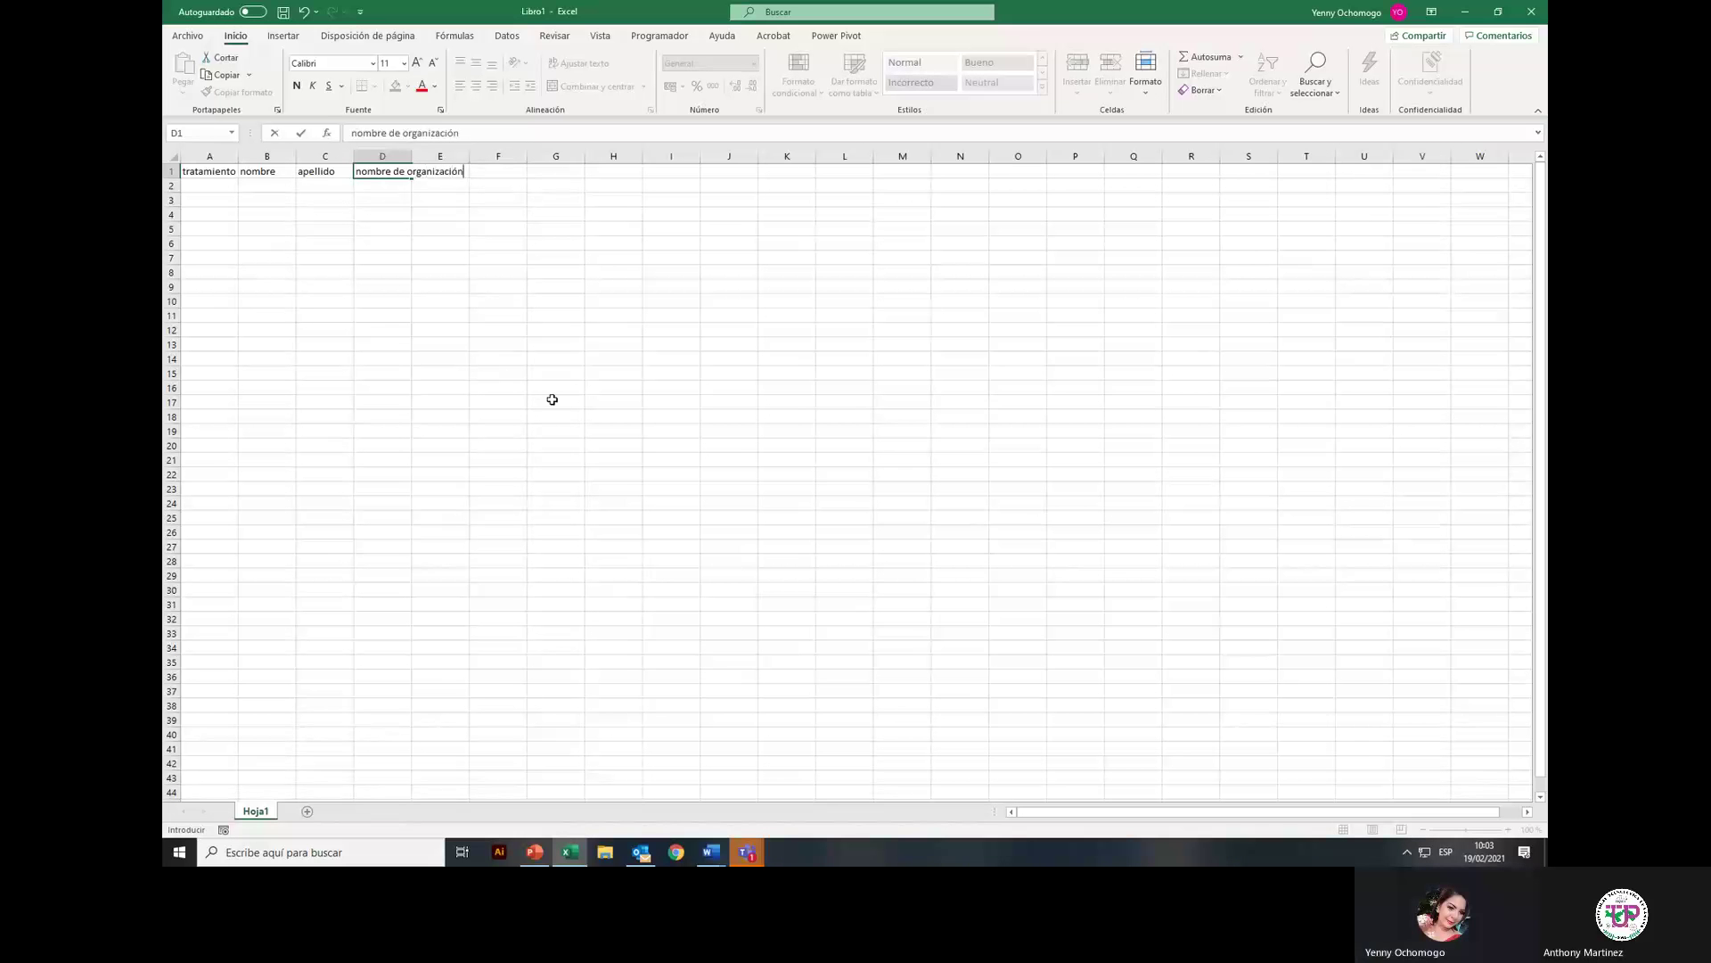
{"action": "left_click", "coordinate": [220, 189]}
{"action": "left_click", "coordinate": [222, 162]}
{"action": "left_click_drag", "start_coordinate": [222, 154], "coordinate": [813, 159]}
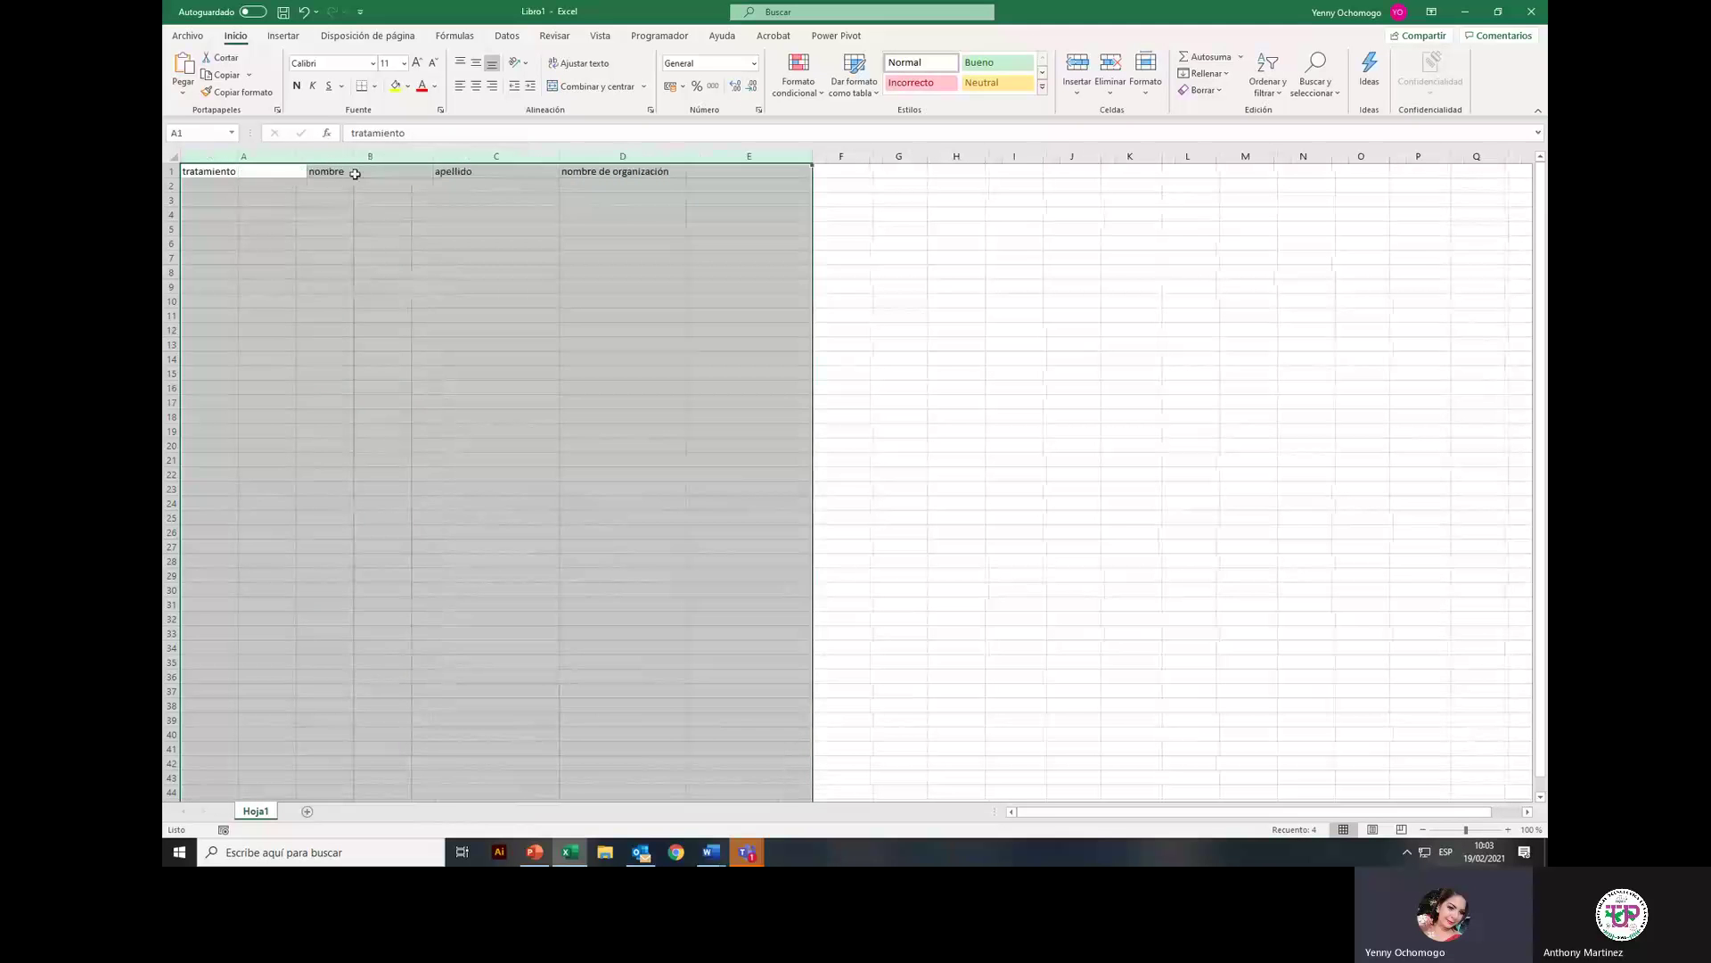
Step: Fill row 2 with Licenciado, the recipient's first name and surname, and ULACIT
{"action": "left_click", "coordinate": [266, 185]}
{"action": "type", "text": "Lic"}
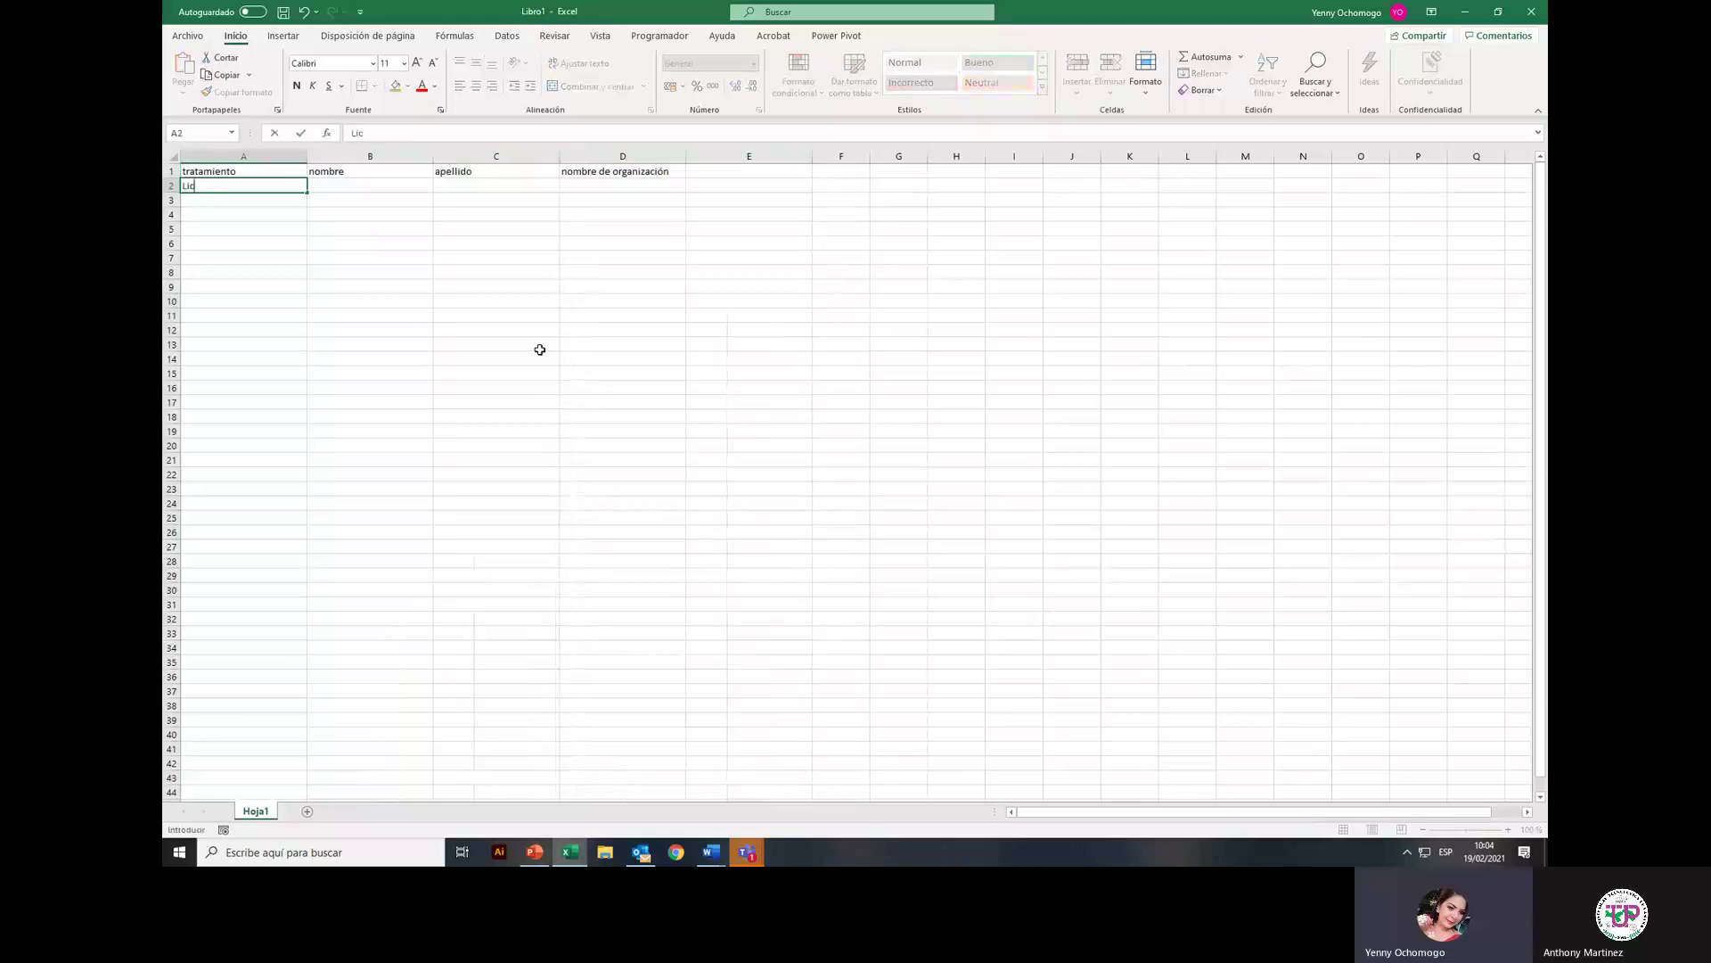
{"action": "type", "text": "enciado"}
{"action": "key", "text": "Tab"}
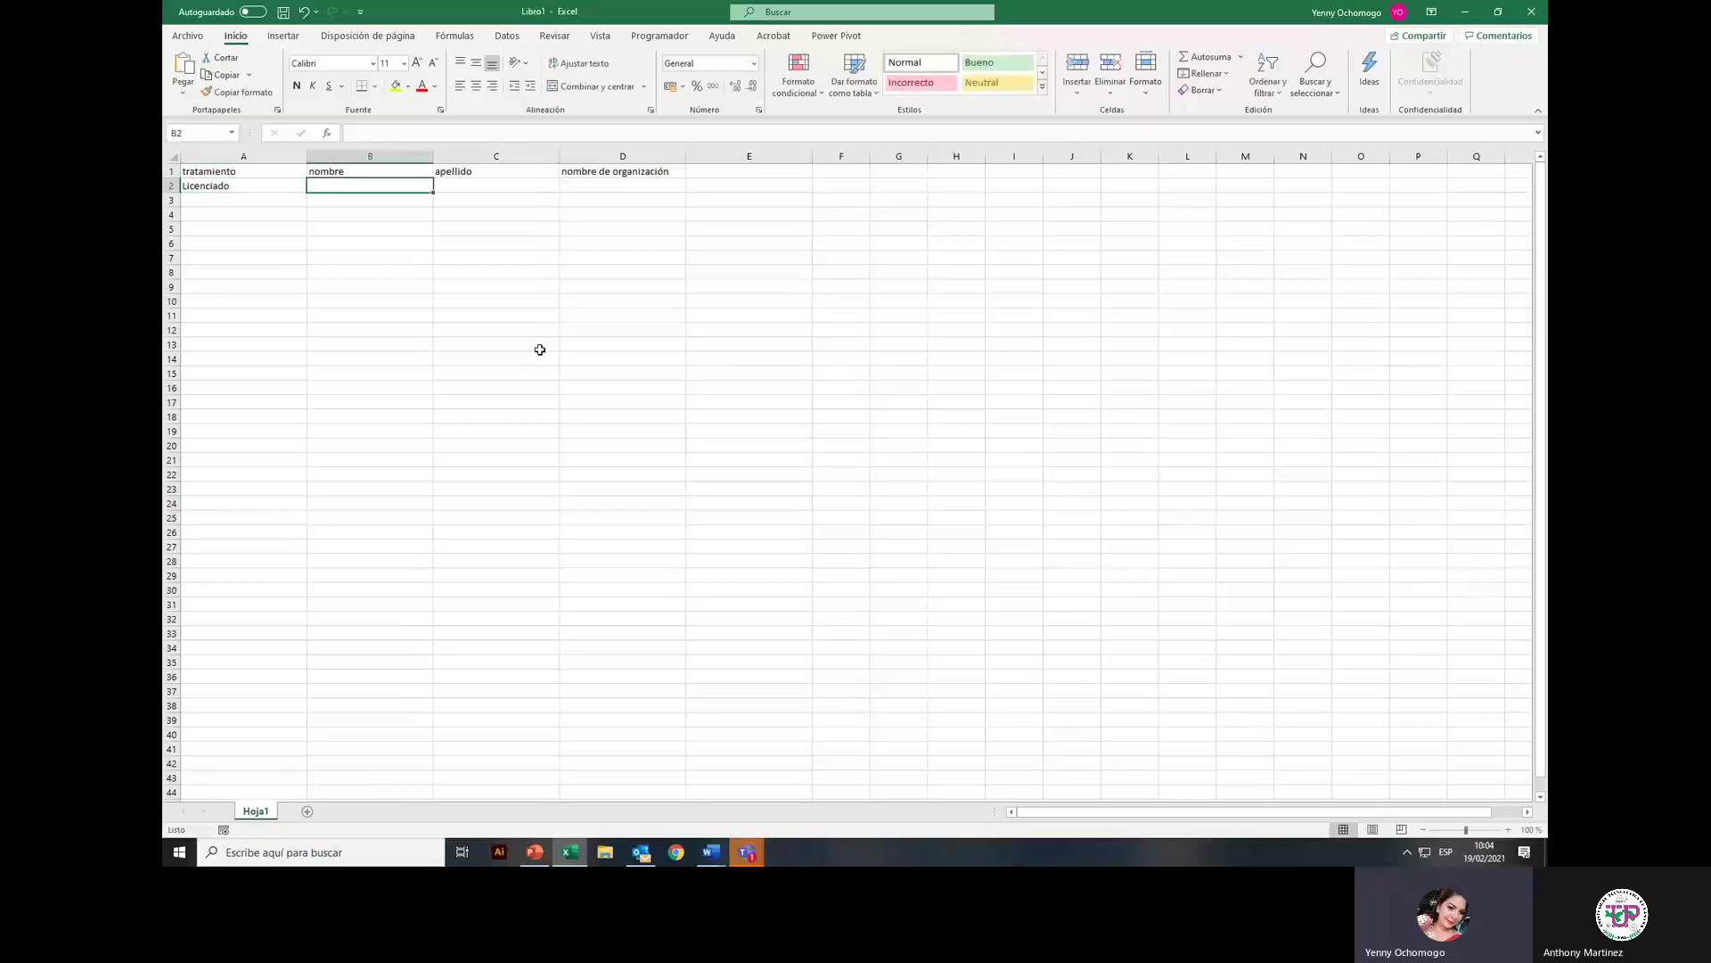
{"action": "type", "text": "Juan"}
{"action": "key", "text": "Tab"}
{"action": "type", "text": "Pé"}
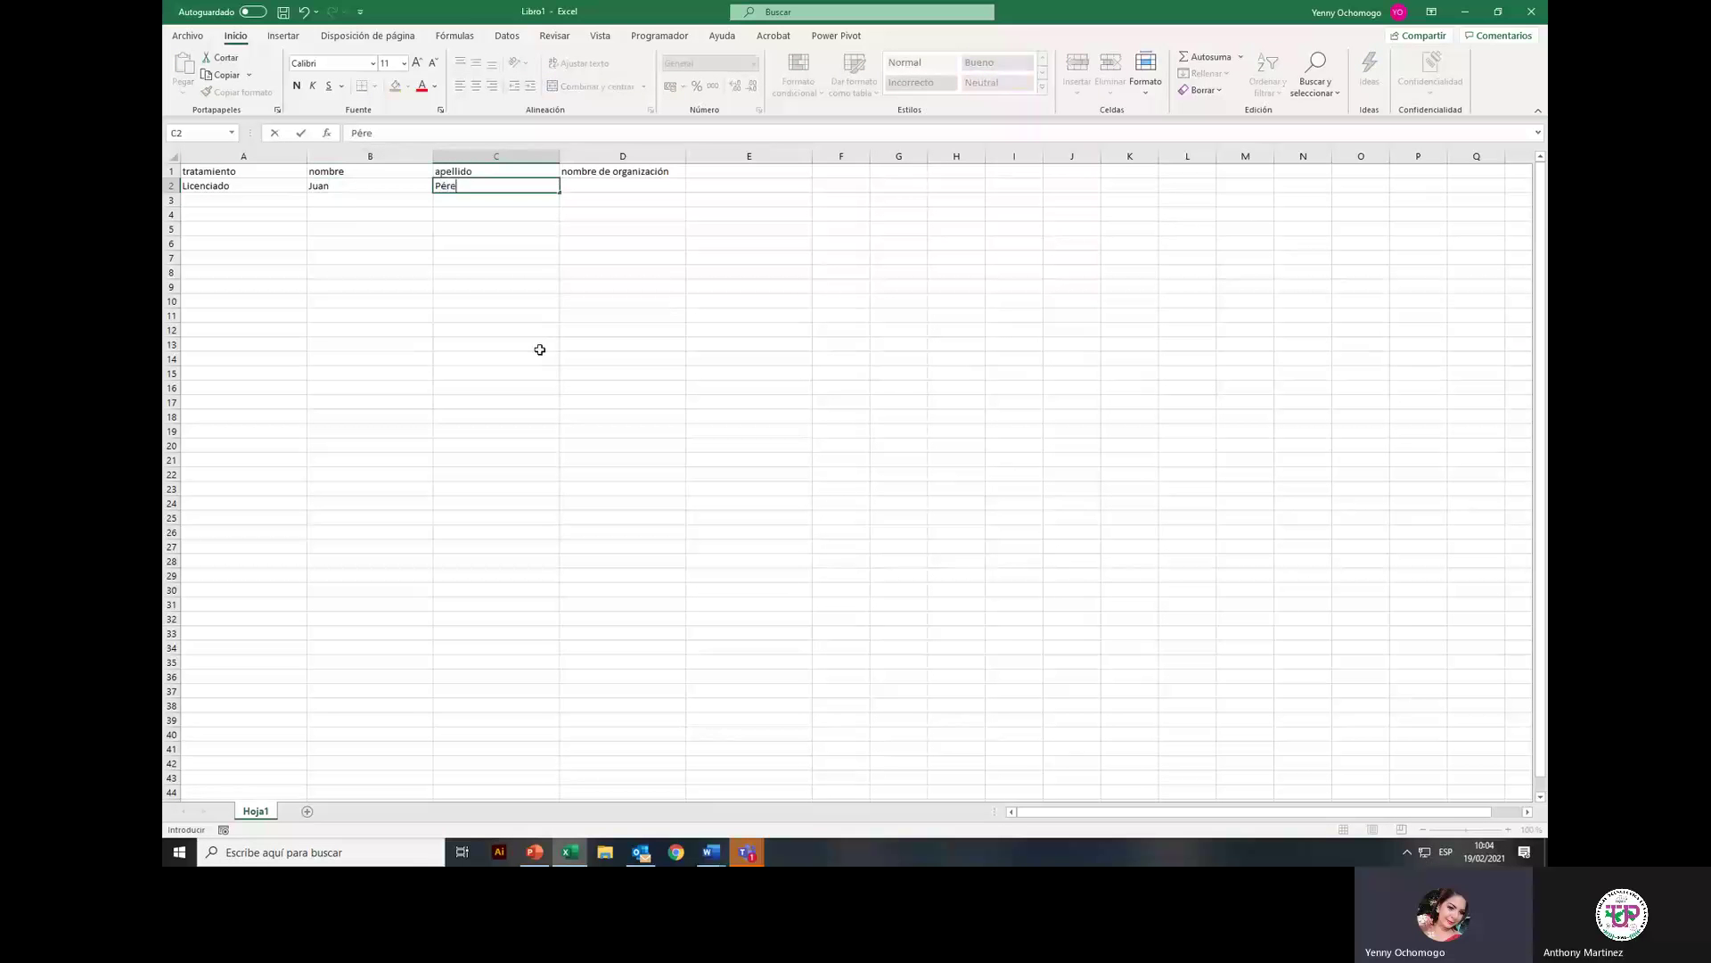
{"action": "key", "text": "Tab"}
{"action": "type", "text": "ULACIU"}
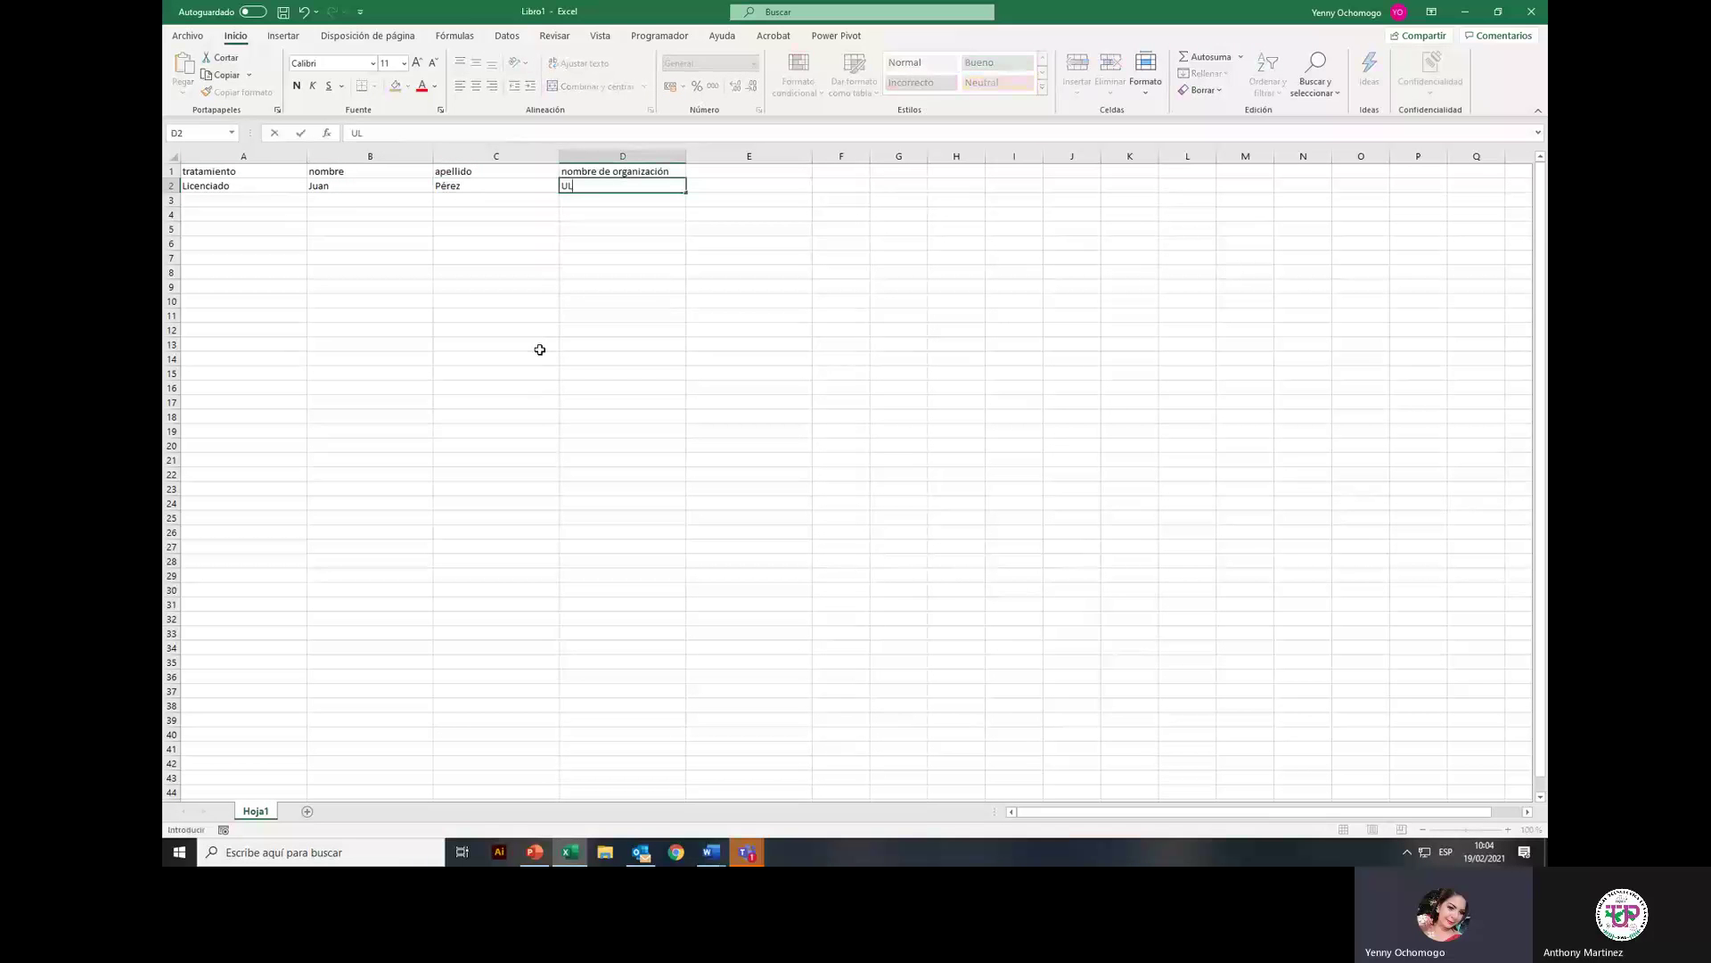
{"action": "key", "text": "Tab"}
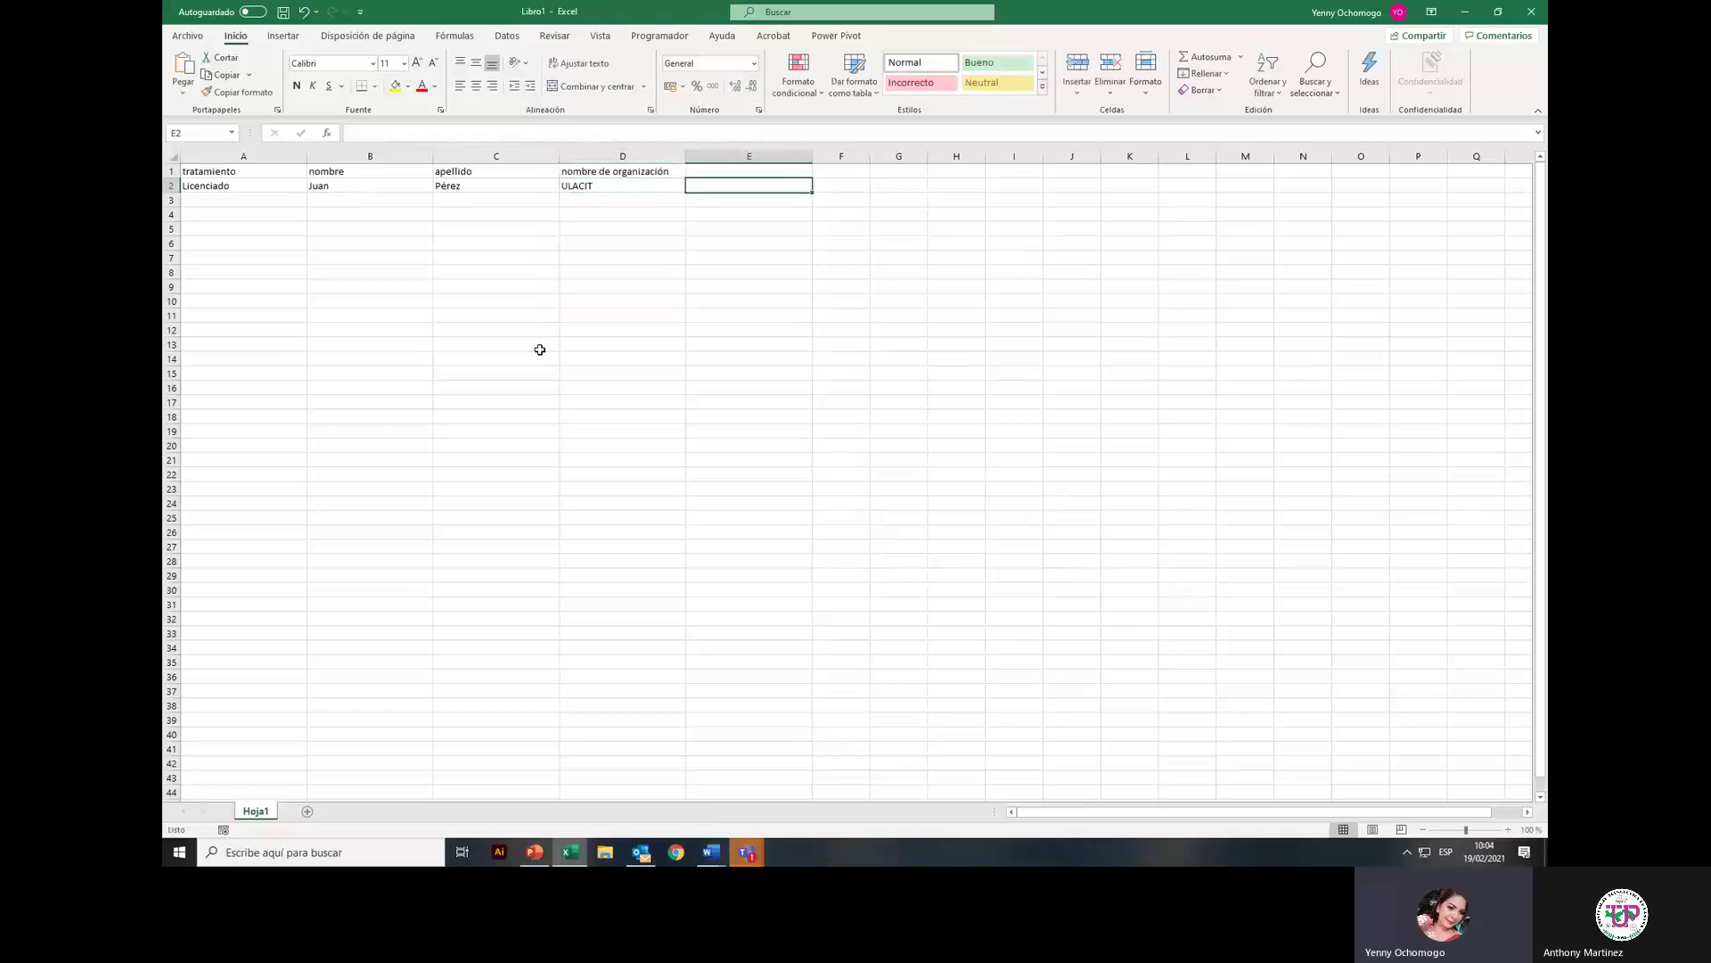
{"action": "key", "text": "Return"}
Step: Fill row 3 with Magister, the recipient's first name and surname, and ULATINA
{"action": "type", "text": "Magister"}
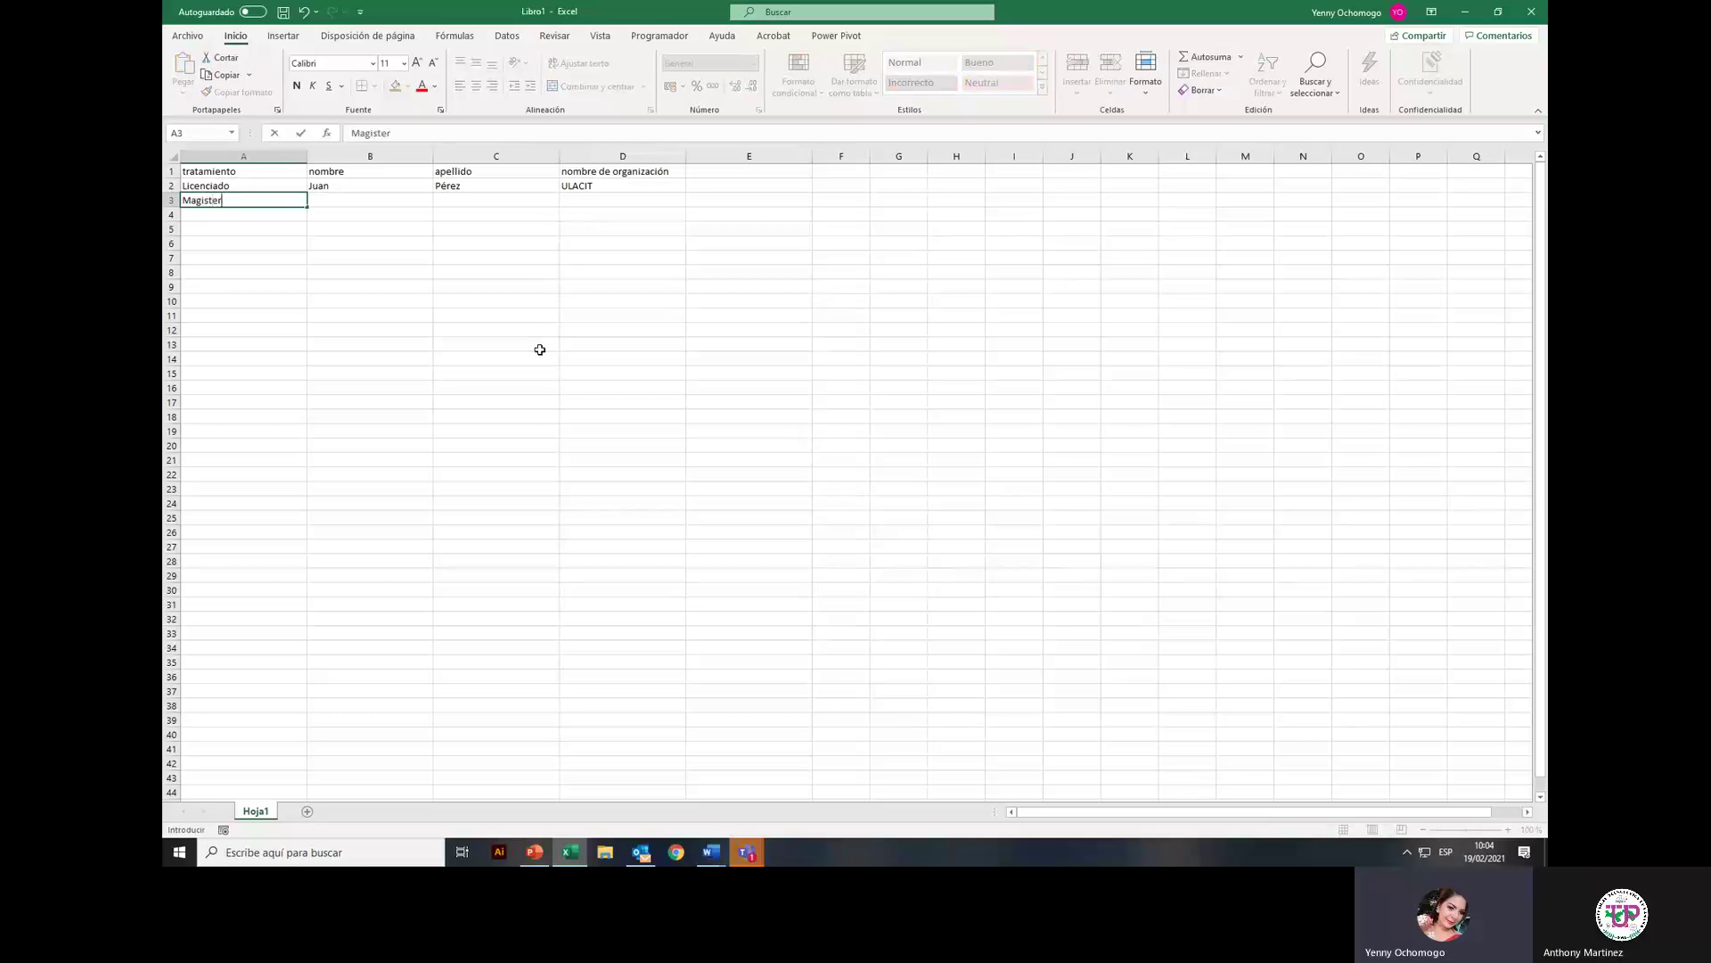
{"action": "key", "text": "Tab"}
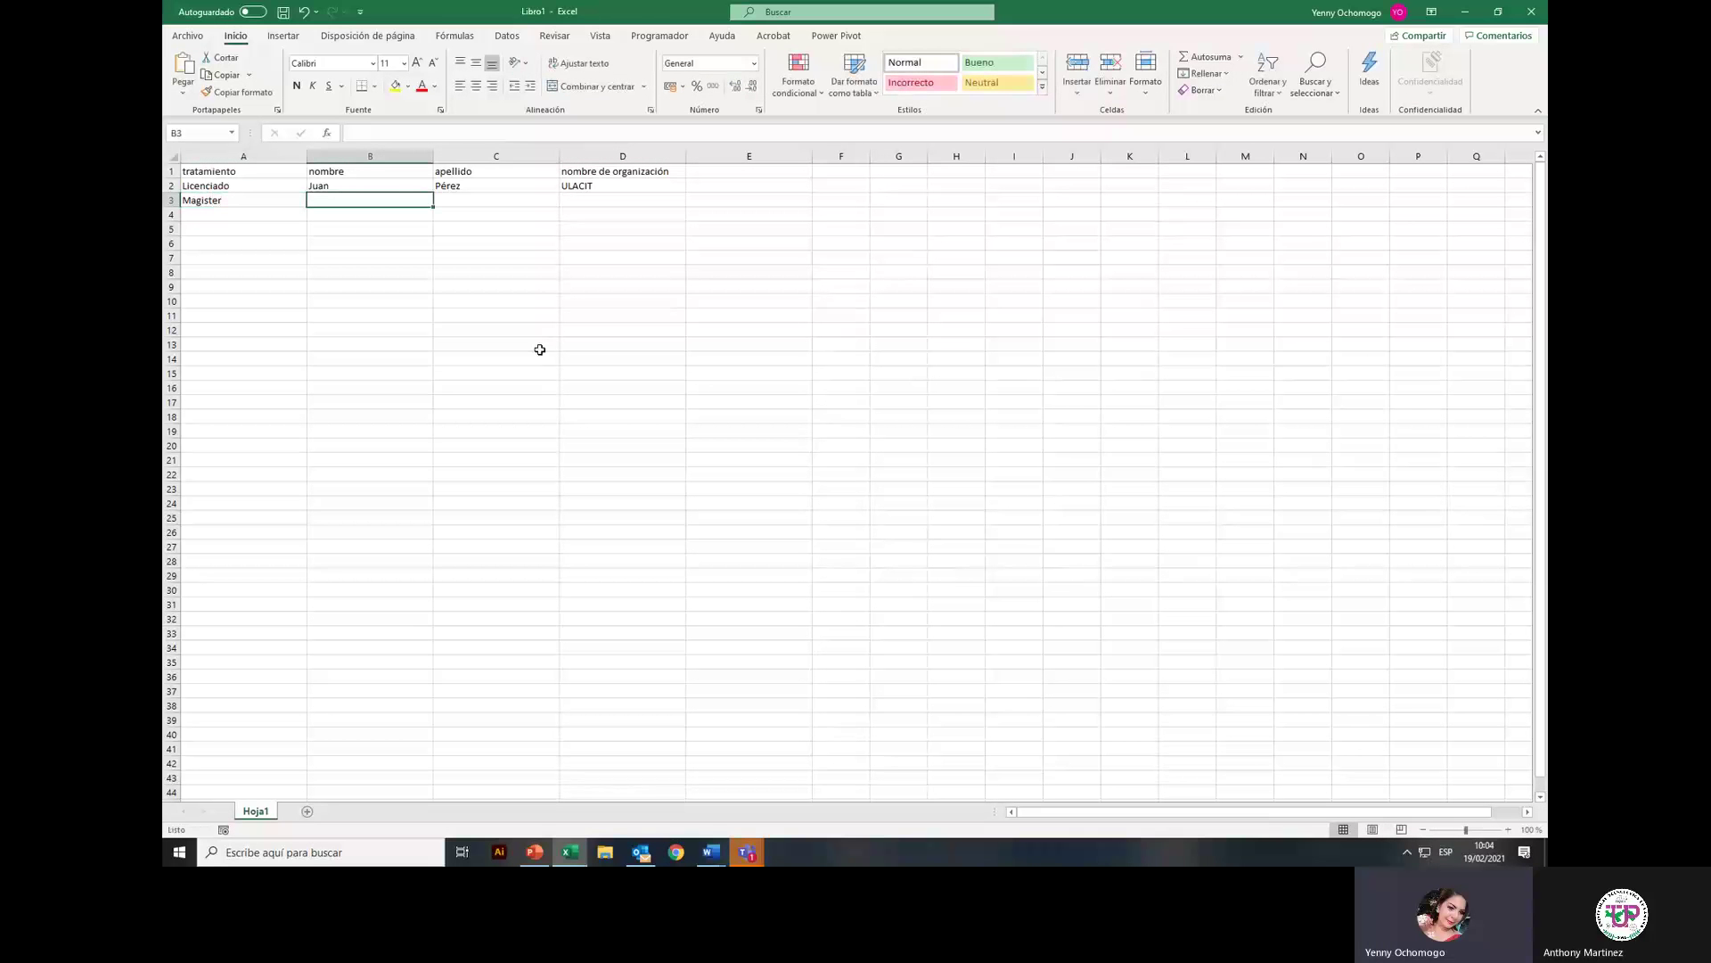
{"action": "key", "text": "Tab"}
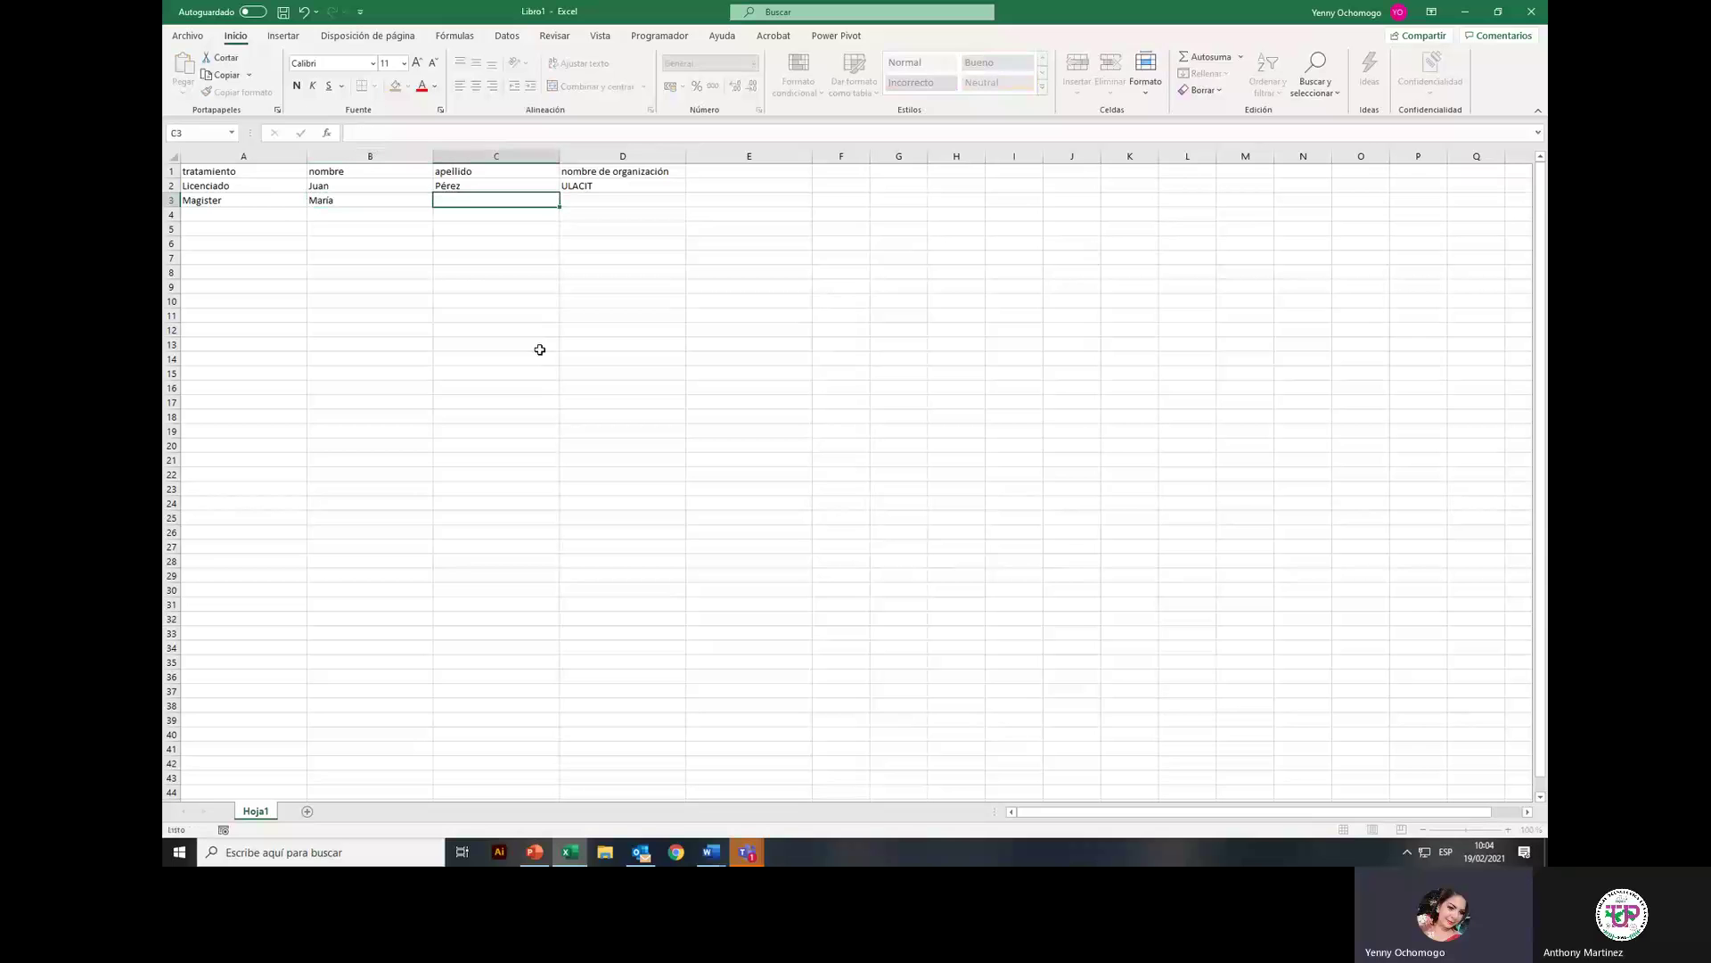
{"action": "key", "text": "Tab"}
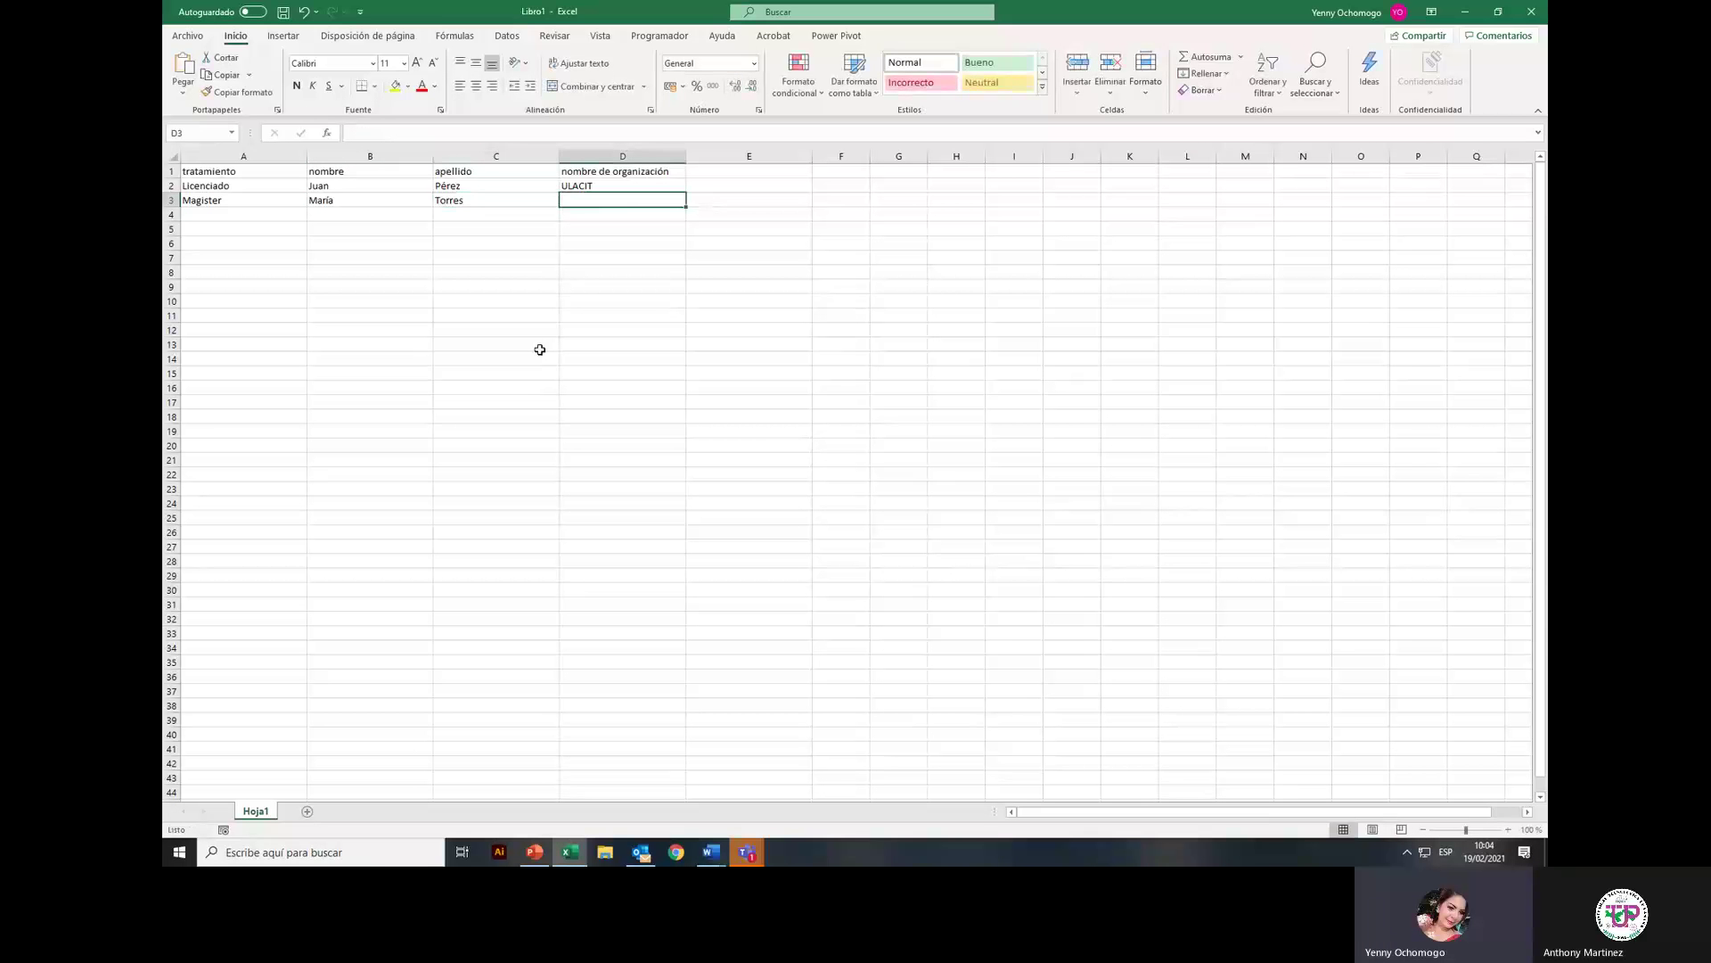
{"action": "type", "text": "ULATINA"}
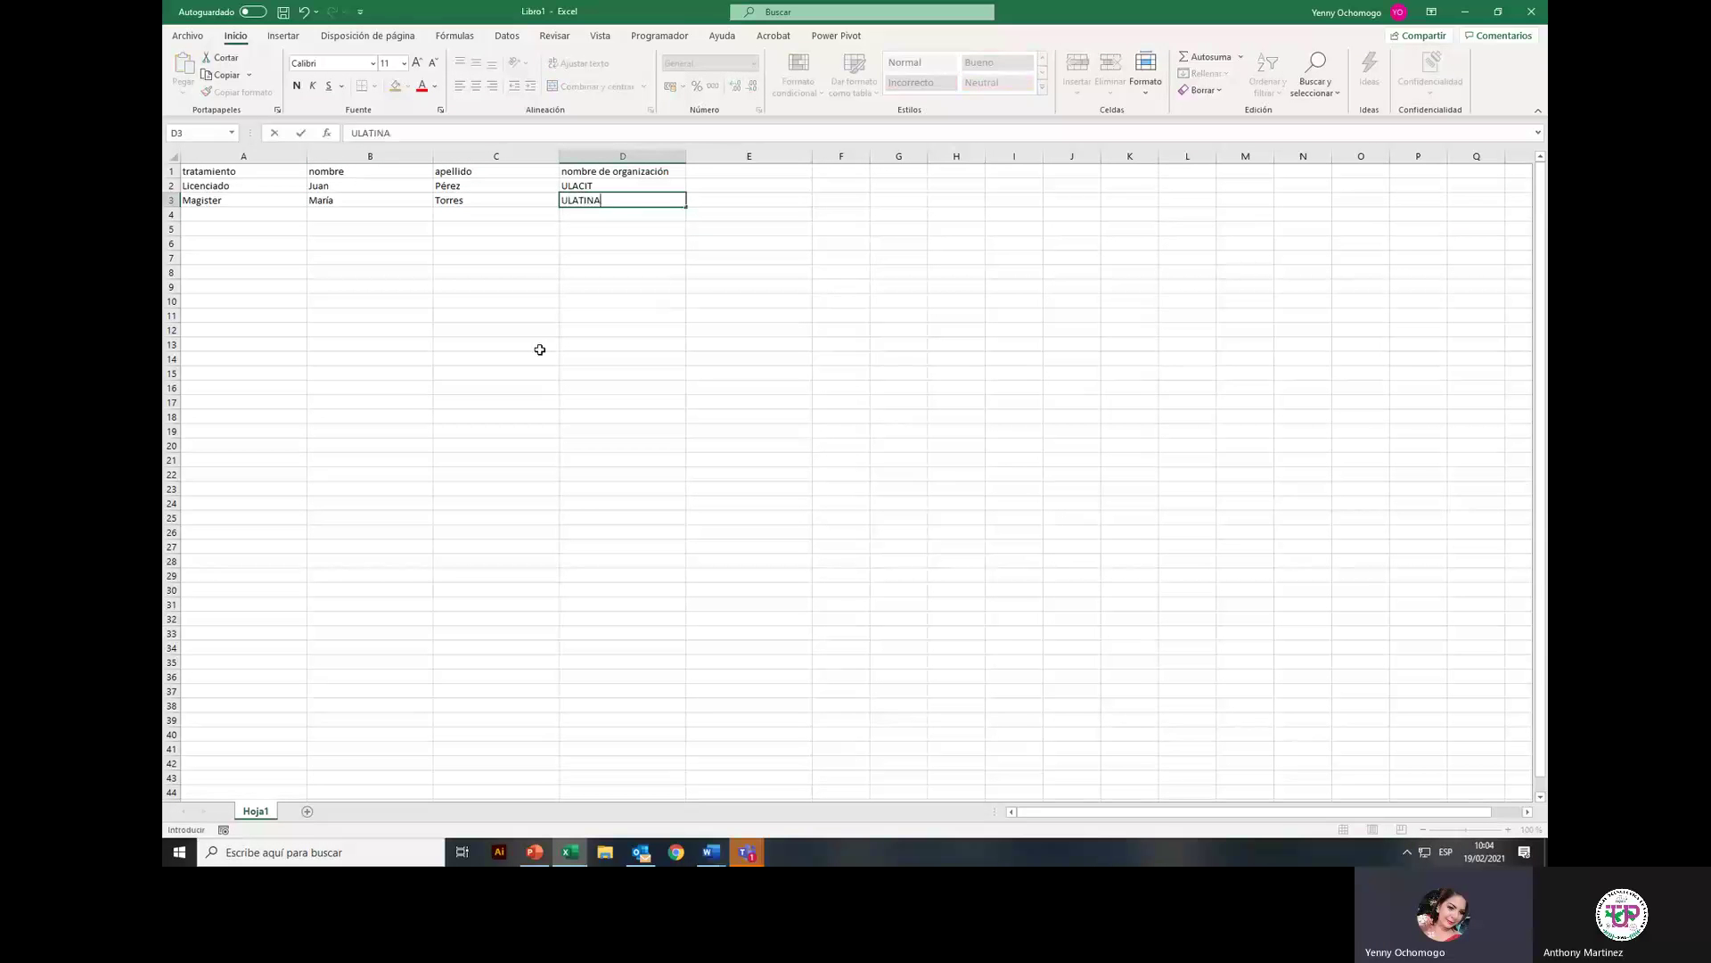
{"action": "key", "text": "Return"}
Step: Fill row 4 with Doctor, the recipient's first name and surname, and Universidad de Panamá
{"action": "type", "text": "D"}
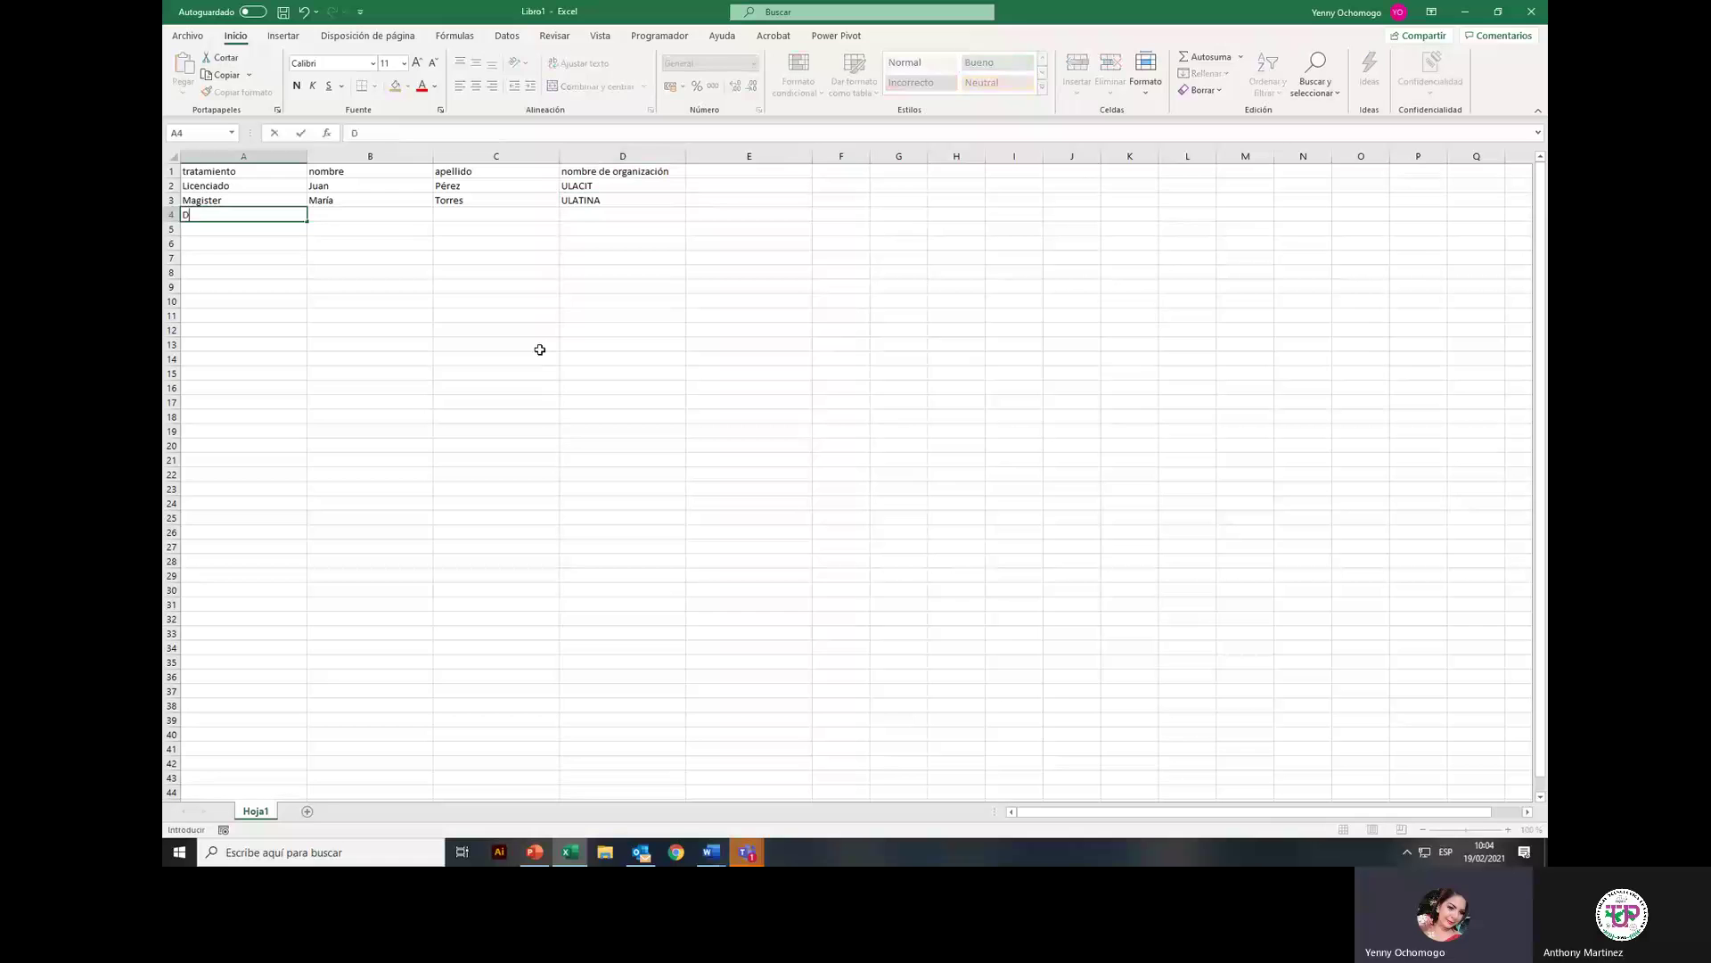
{"action": "type", "text": "ortor"}
{"action": "key", "text": "Tab"}
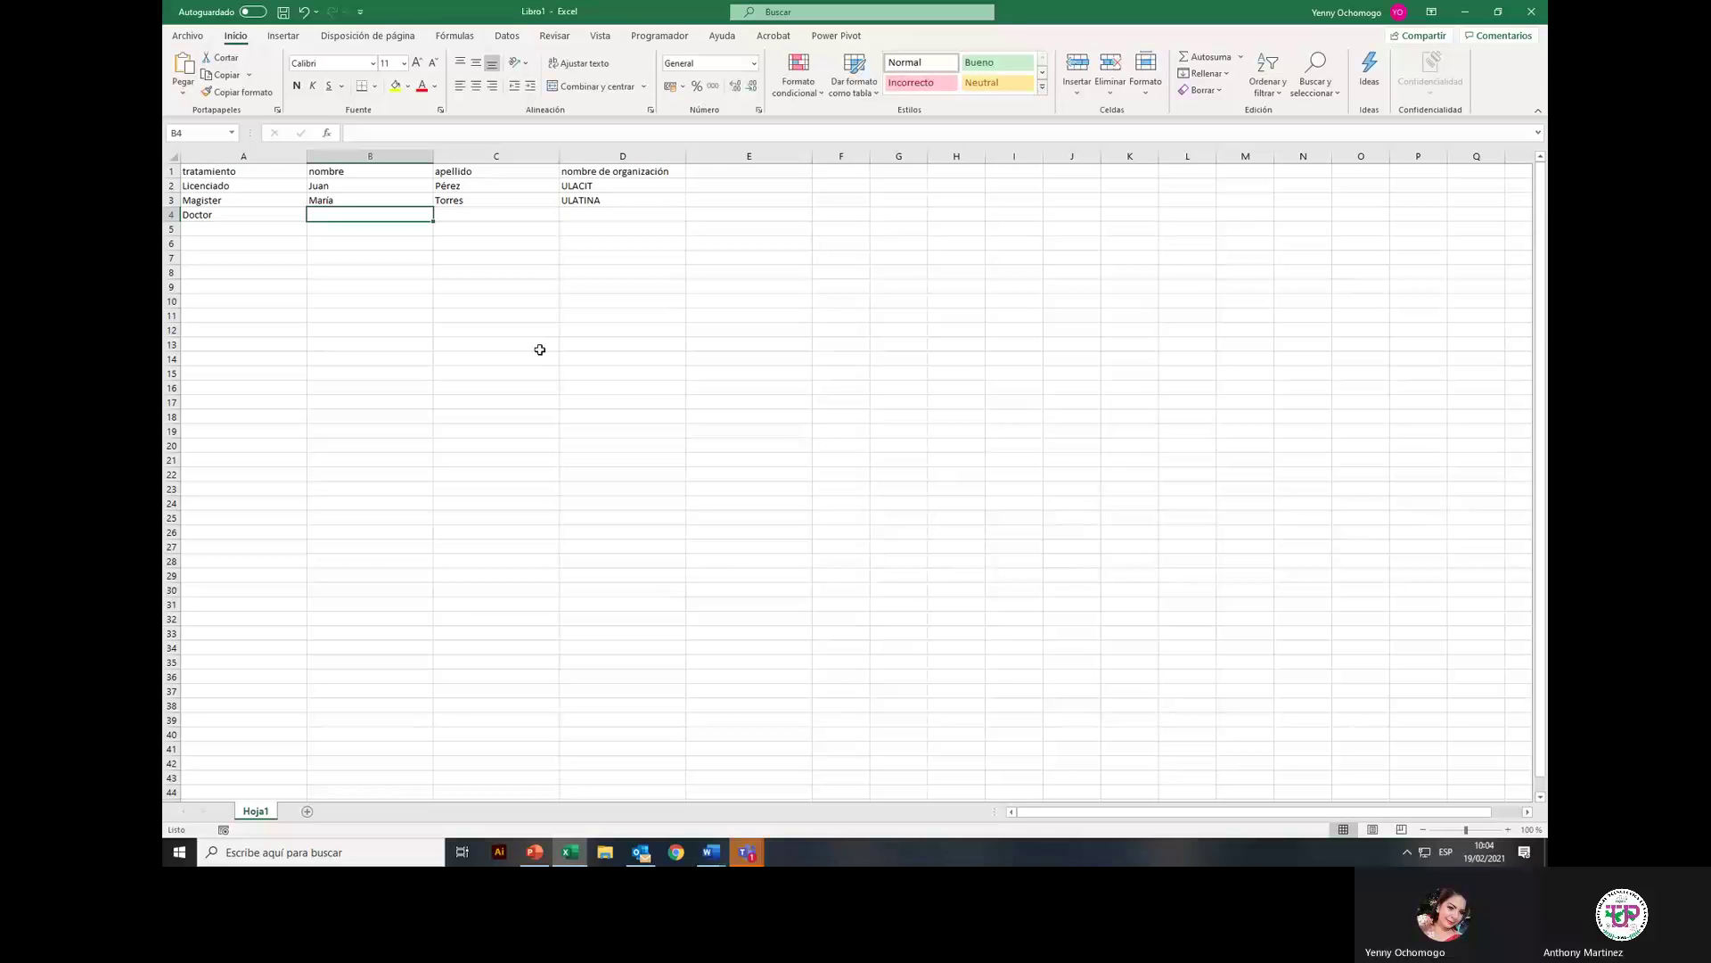
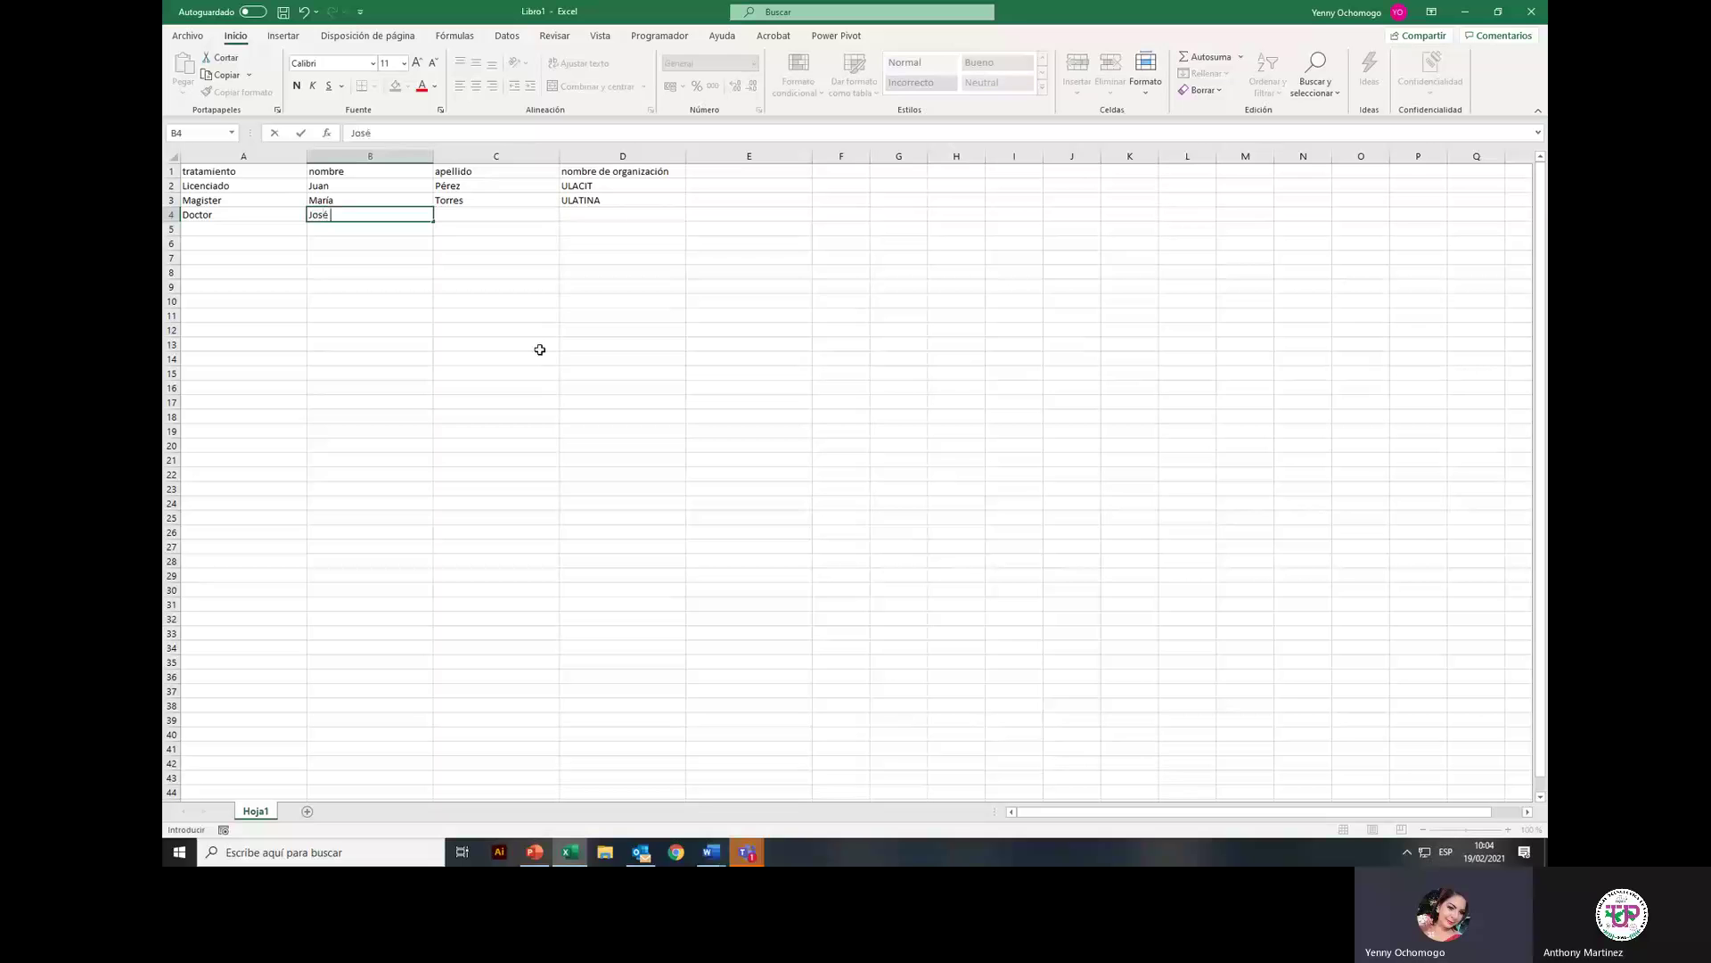
{"action": "key", "text": "Tab"}
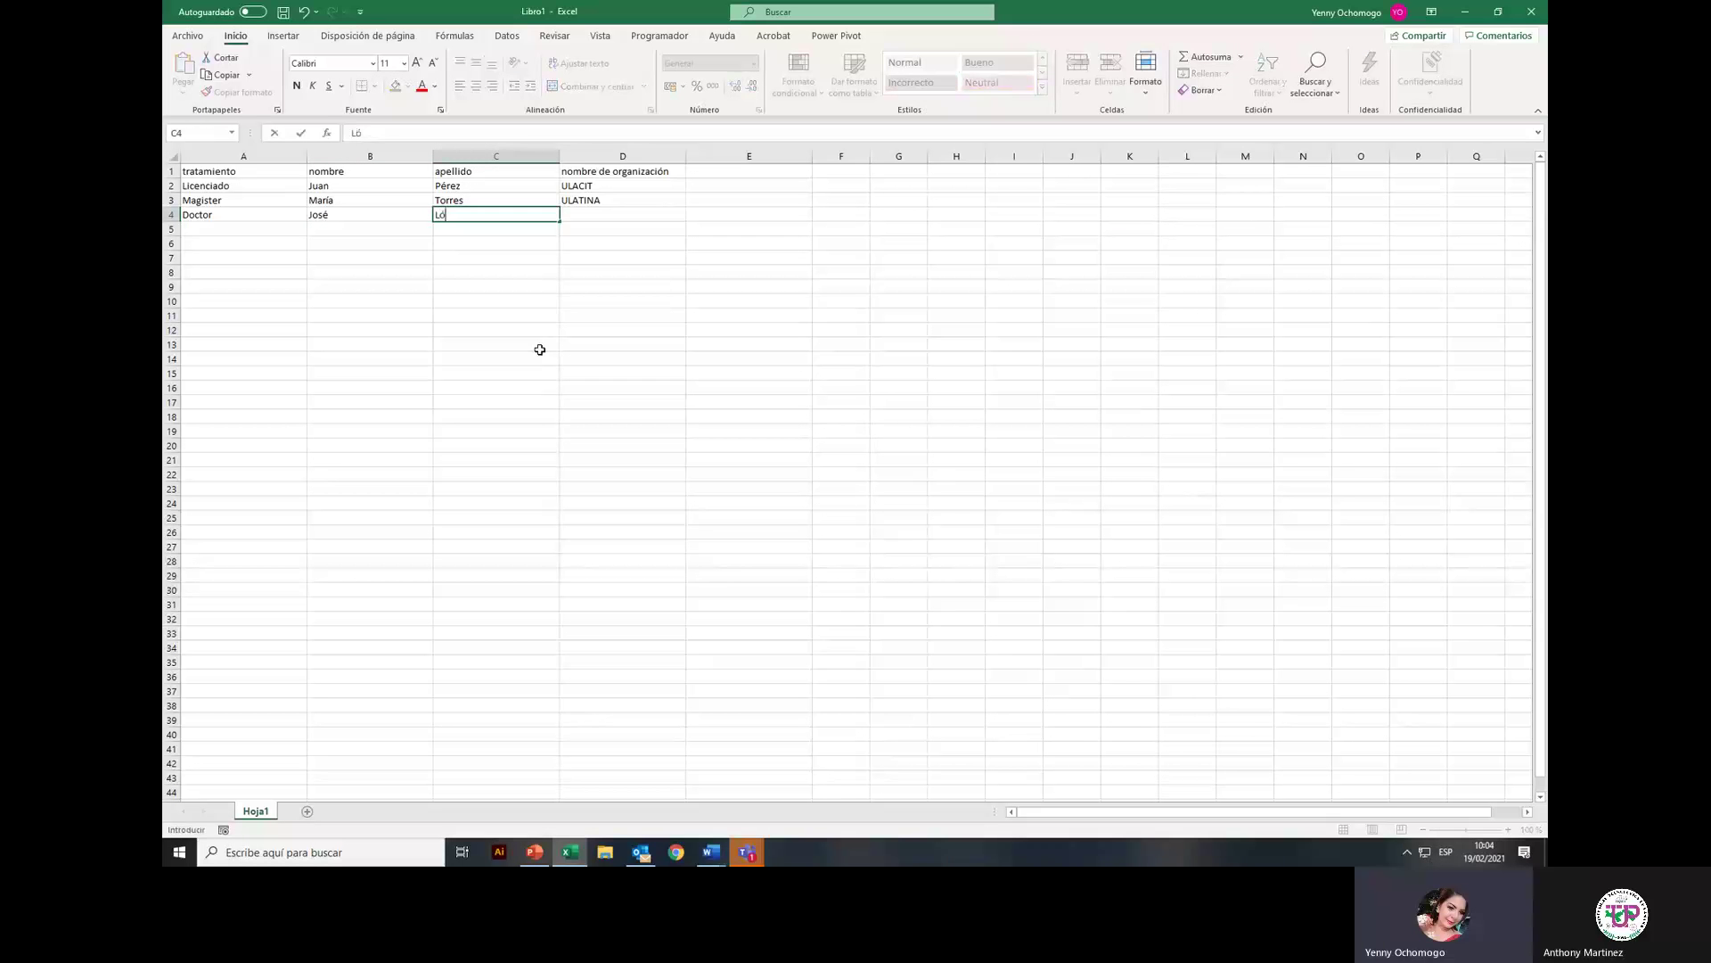
{"action": "key", "text": "Tab"}
{"action": "type", "text": "U"}
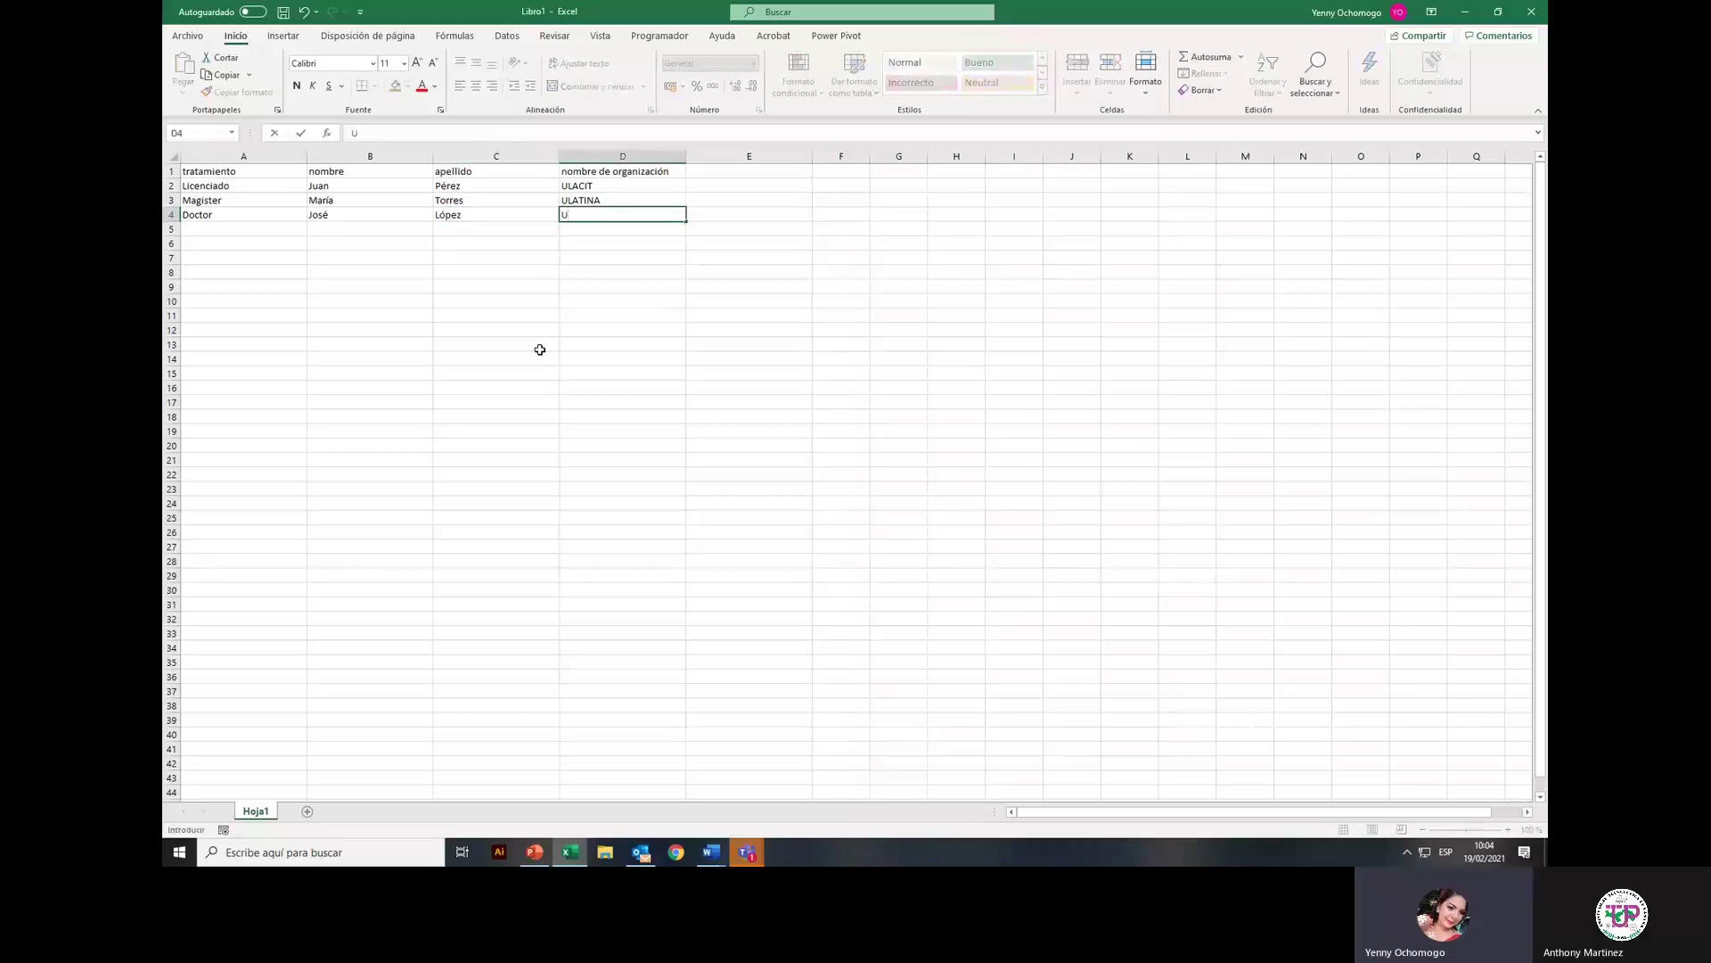
{"action": "type", "text": "niveras"}
{"action": "key", "text": "BackSpace"}
{"action": "type", "text": "sidad de Panamá"}
Step: Save the workbook into the Word folder, renaming Libro1 to Autoridades1.xlsx
{"action": "left_click", "coordinate": [282, 14]}
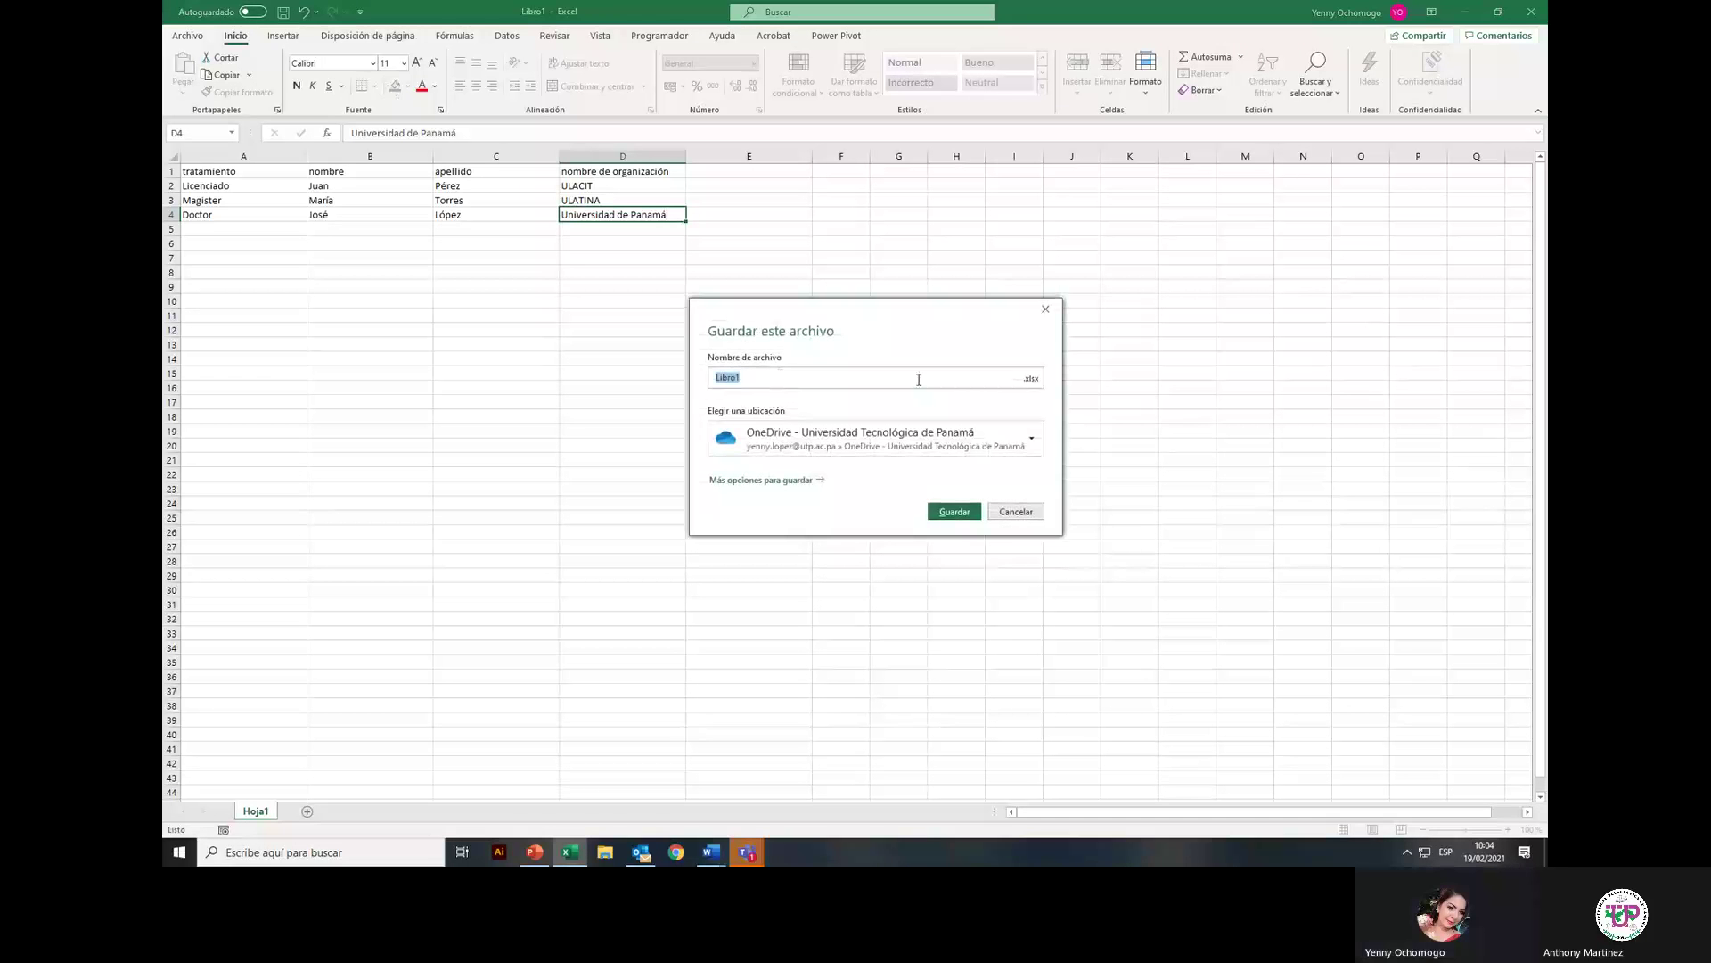
{"action": "left_click", "coordinate": [758, 481]}
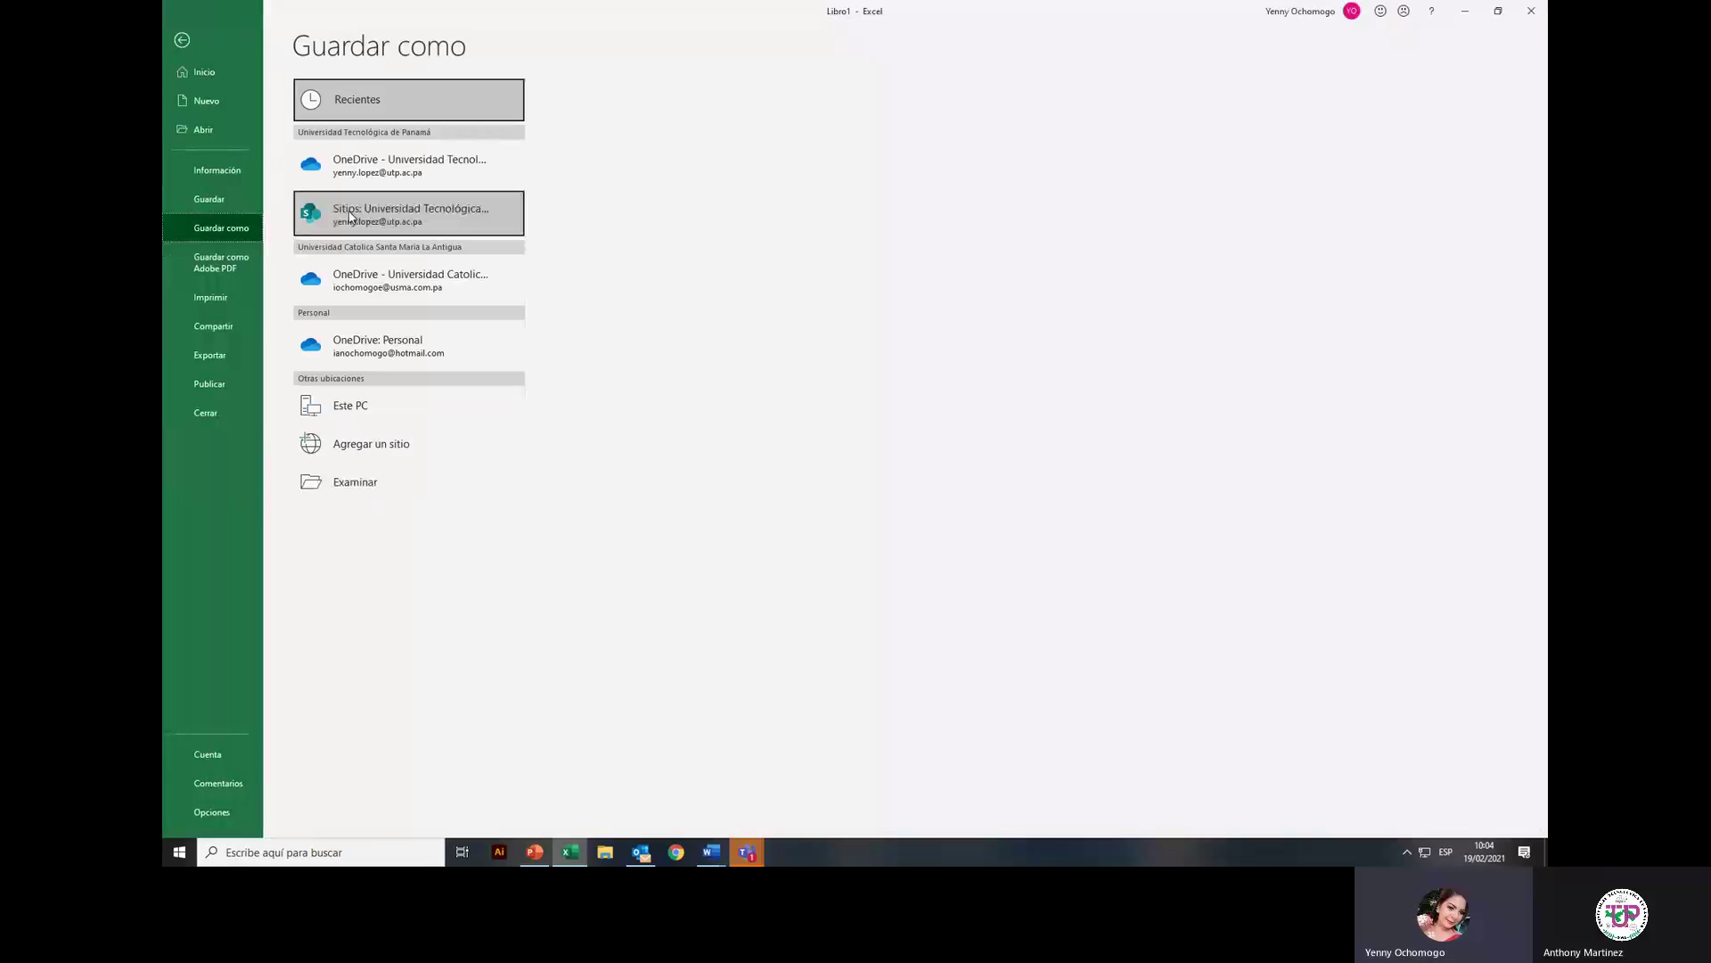
{"action": "left_click", "coordinate": [361, 485]}
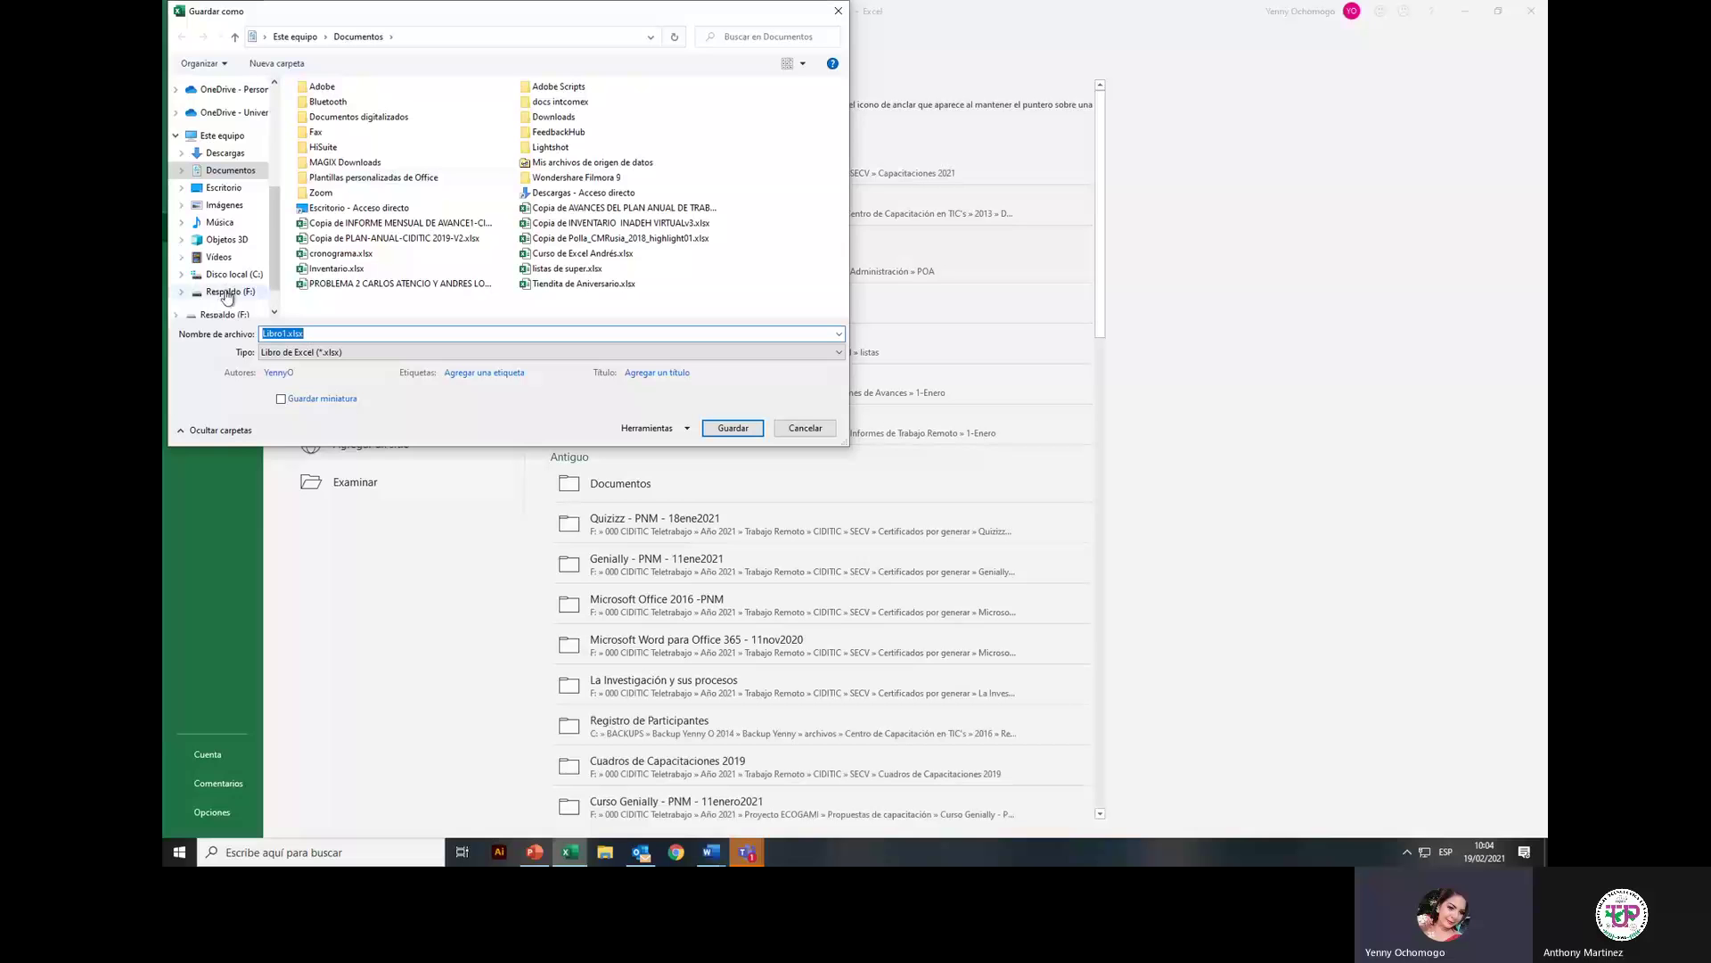
{"action": "scroll", "coordinate": [217, 132], "scroll_direction": "up", "scroll_amount": 2}
{"action": "scroll", "coordinate": [217, 132], "scroll_direction": "up", "scroll_amount": 2}
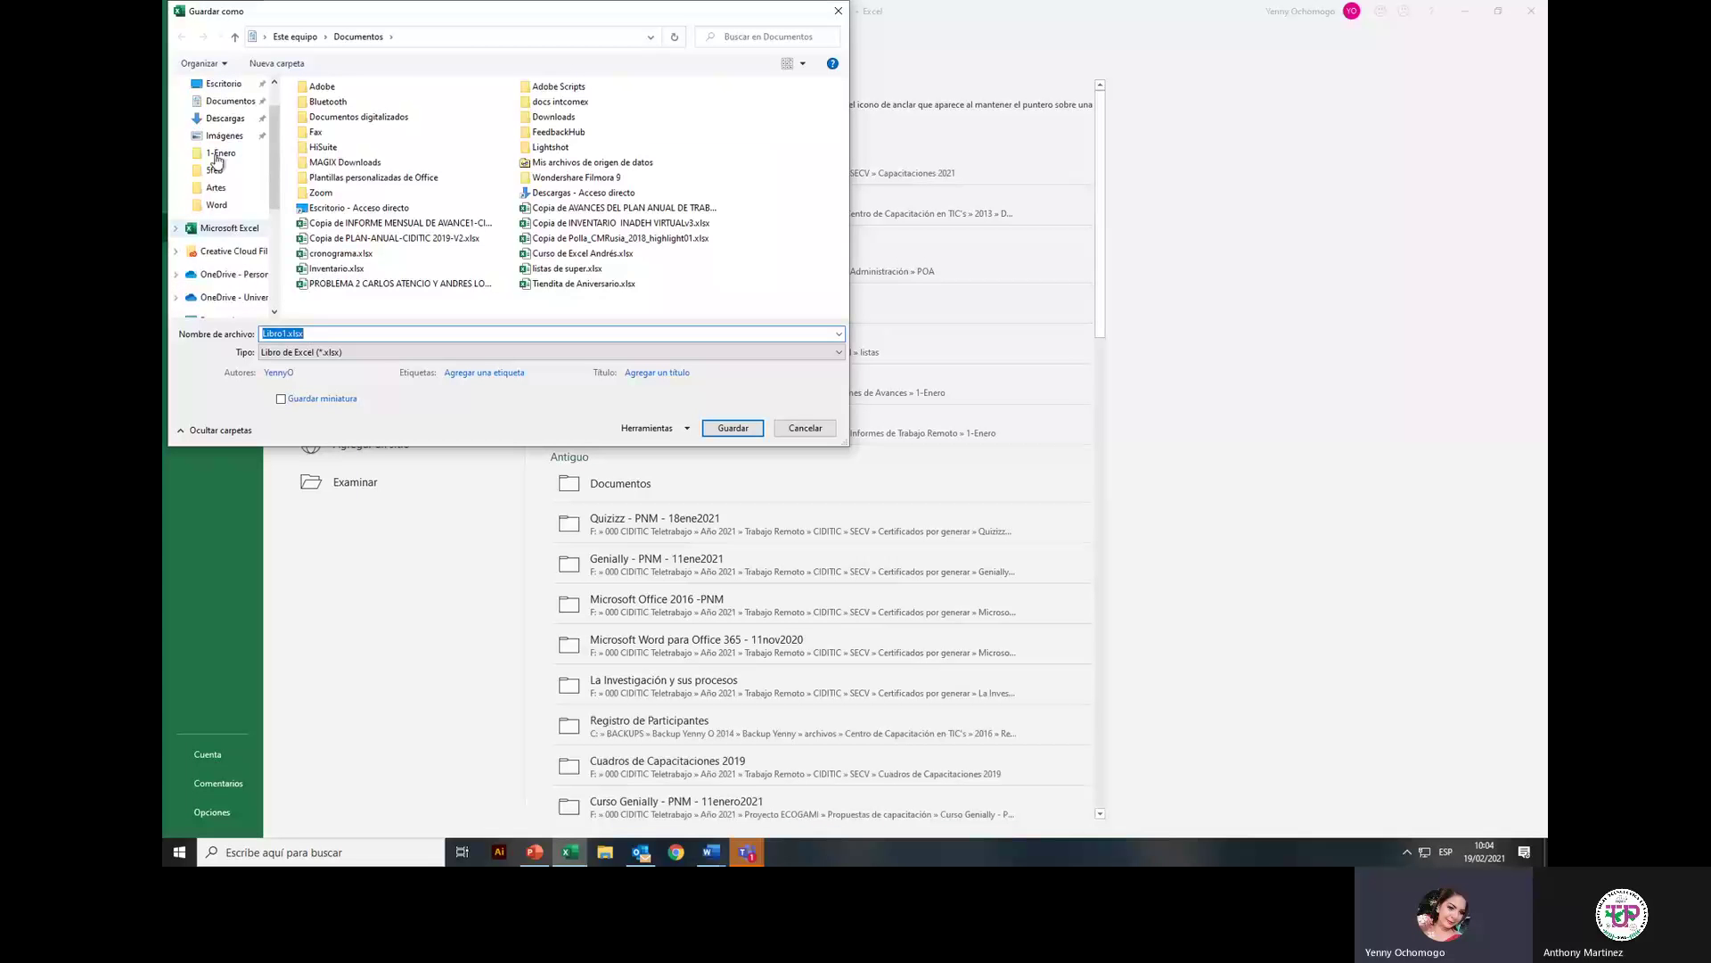
{"action": "left_click", "coordinate": [223, 205]}
{"action": "left_click", "coordinate": [286, 334]}
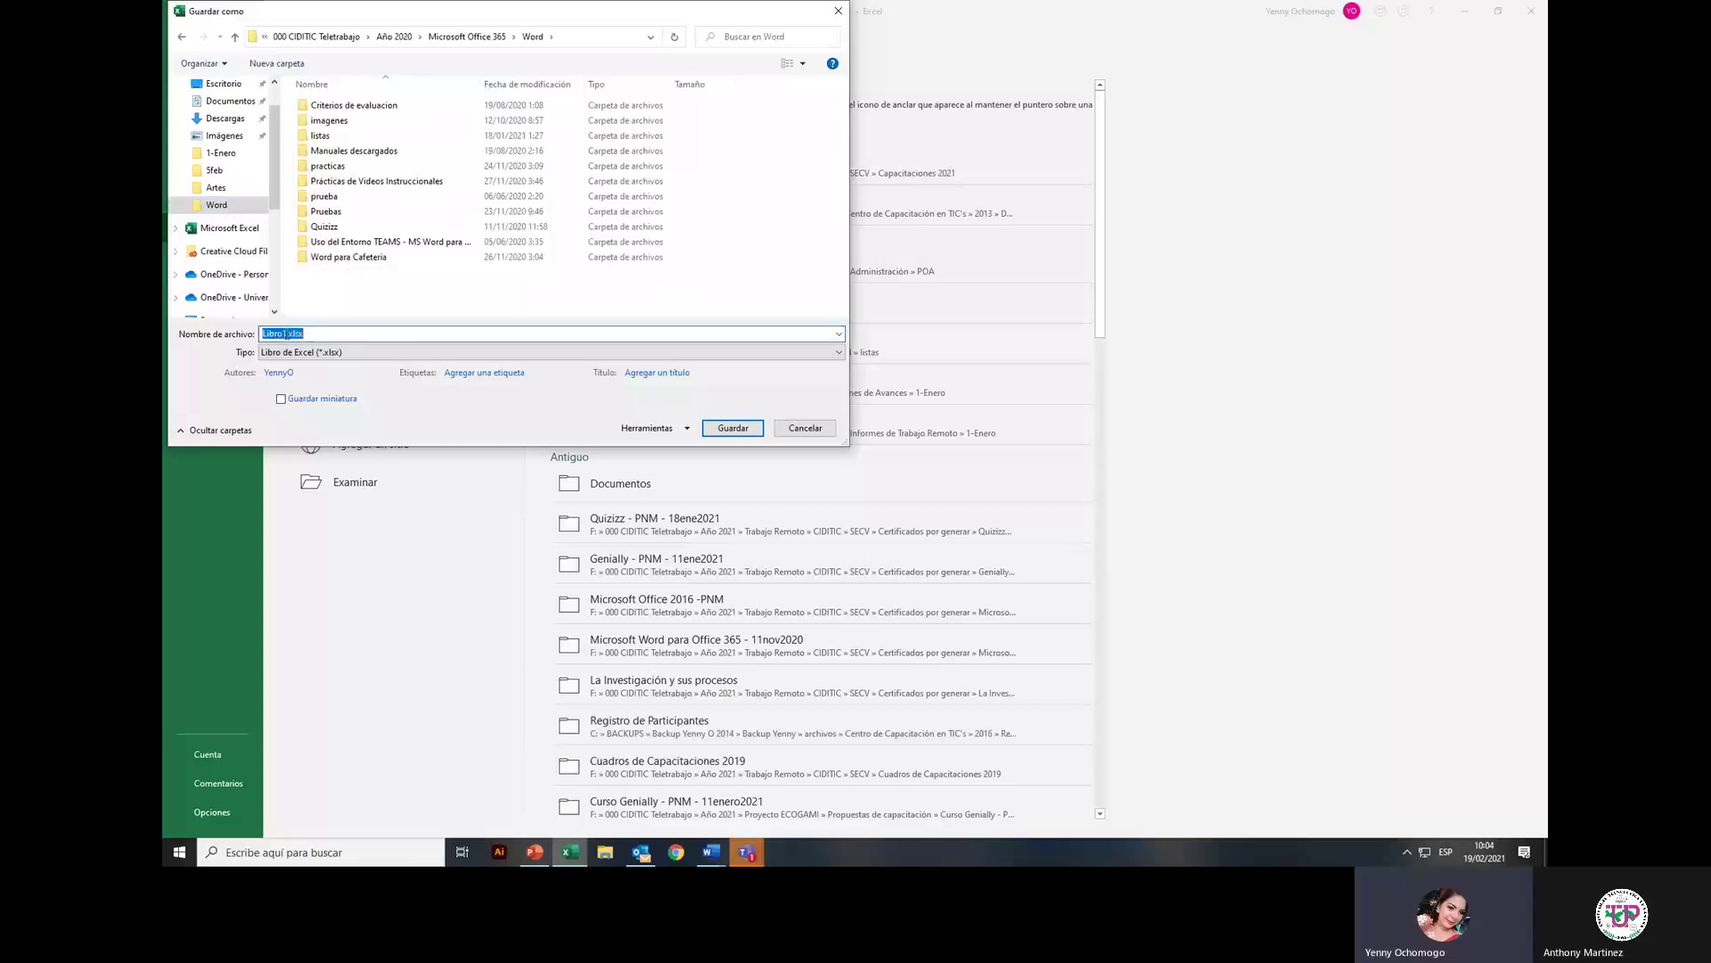
{"action": "left_click", "coordinate": [285, 333]}
{"action": "double_click", "coordinate": [284, 334]}
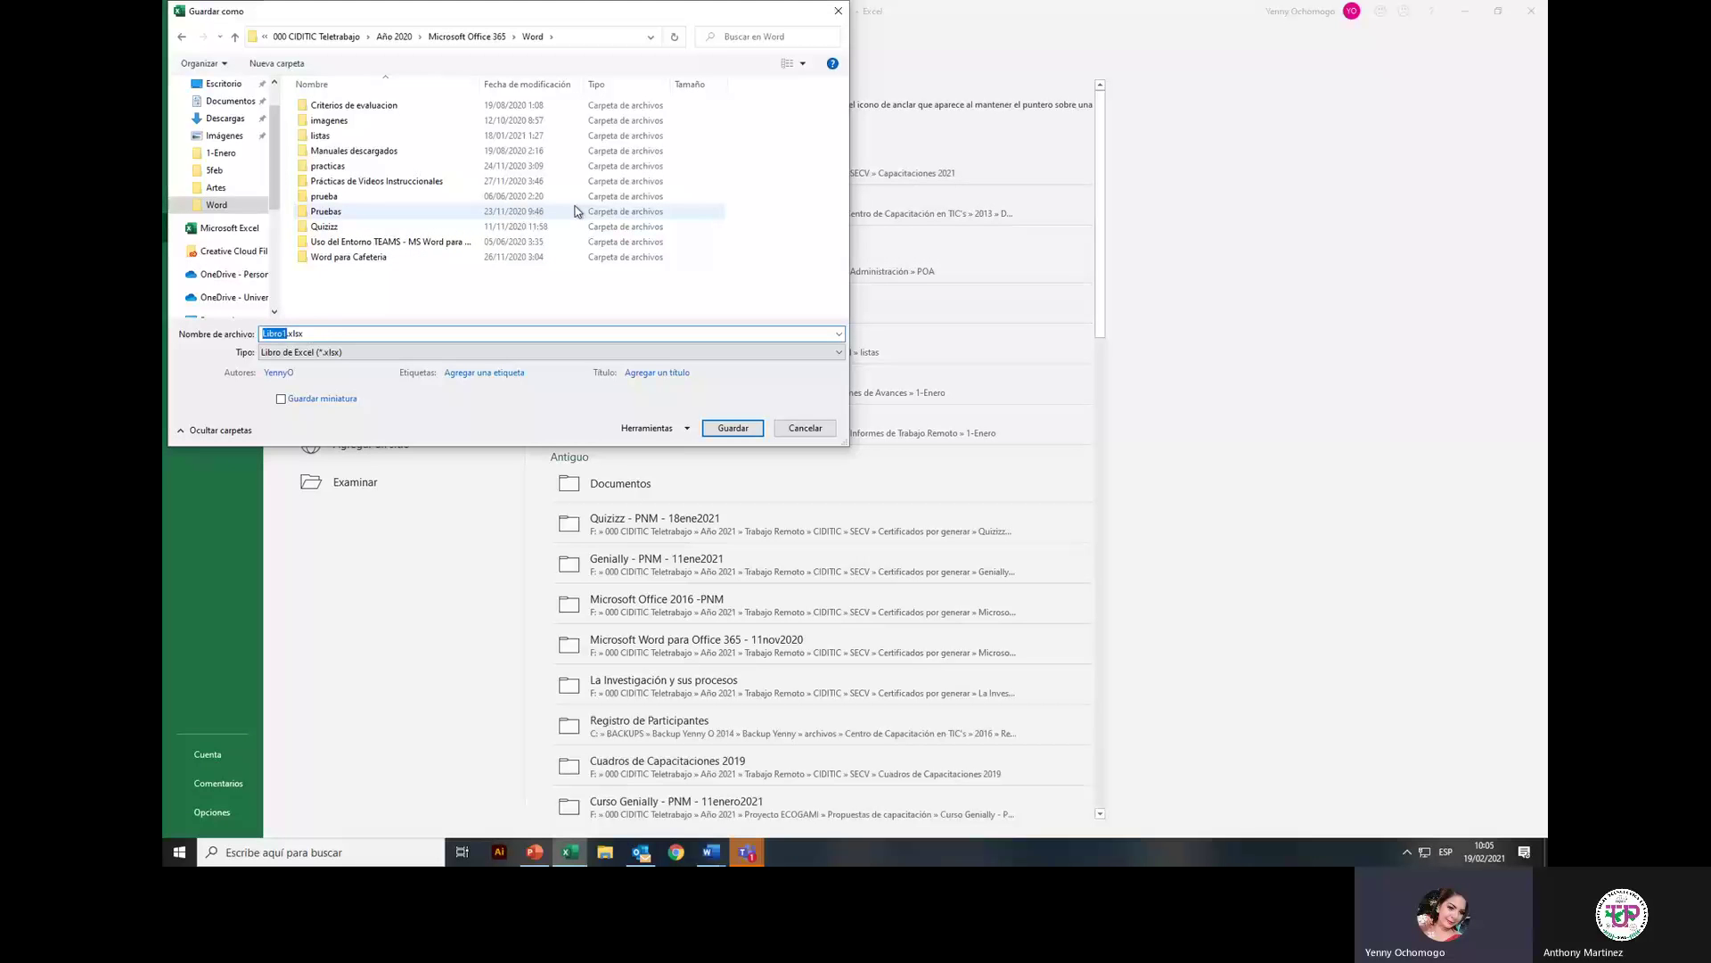
{"action": "type", "text": "Autoridades1"}
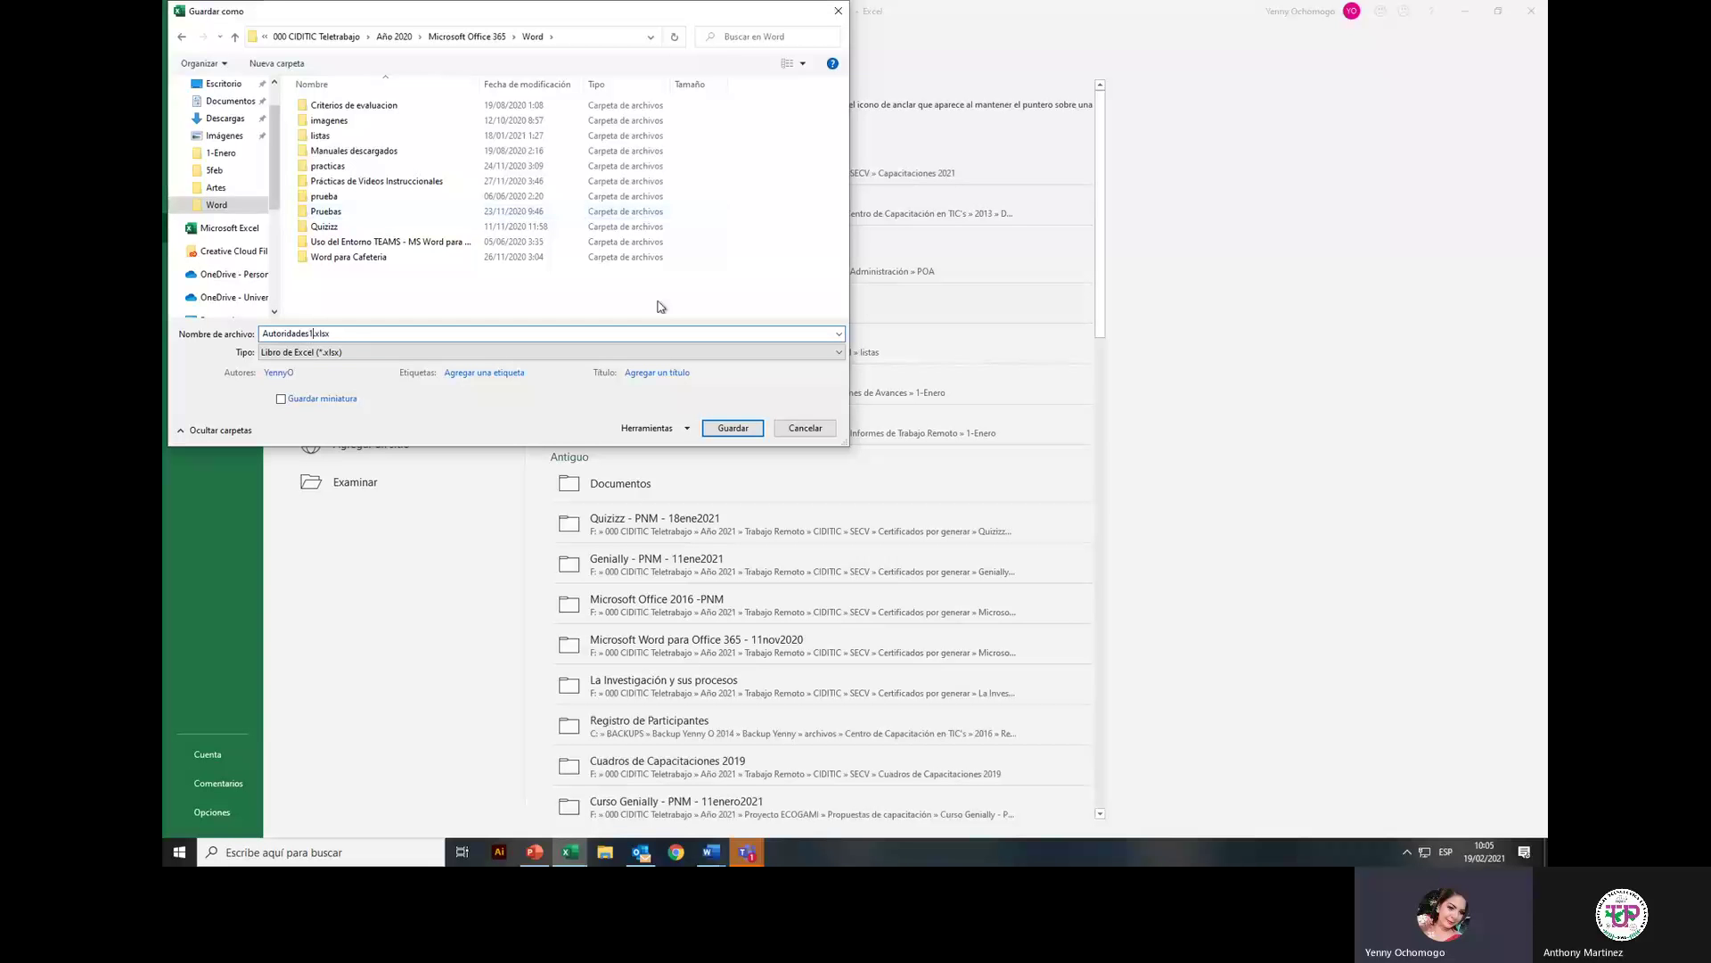
{"action": "left_click", "coordinate": [718, 429]}
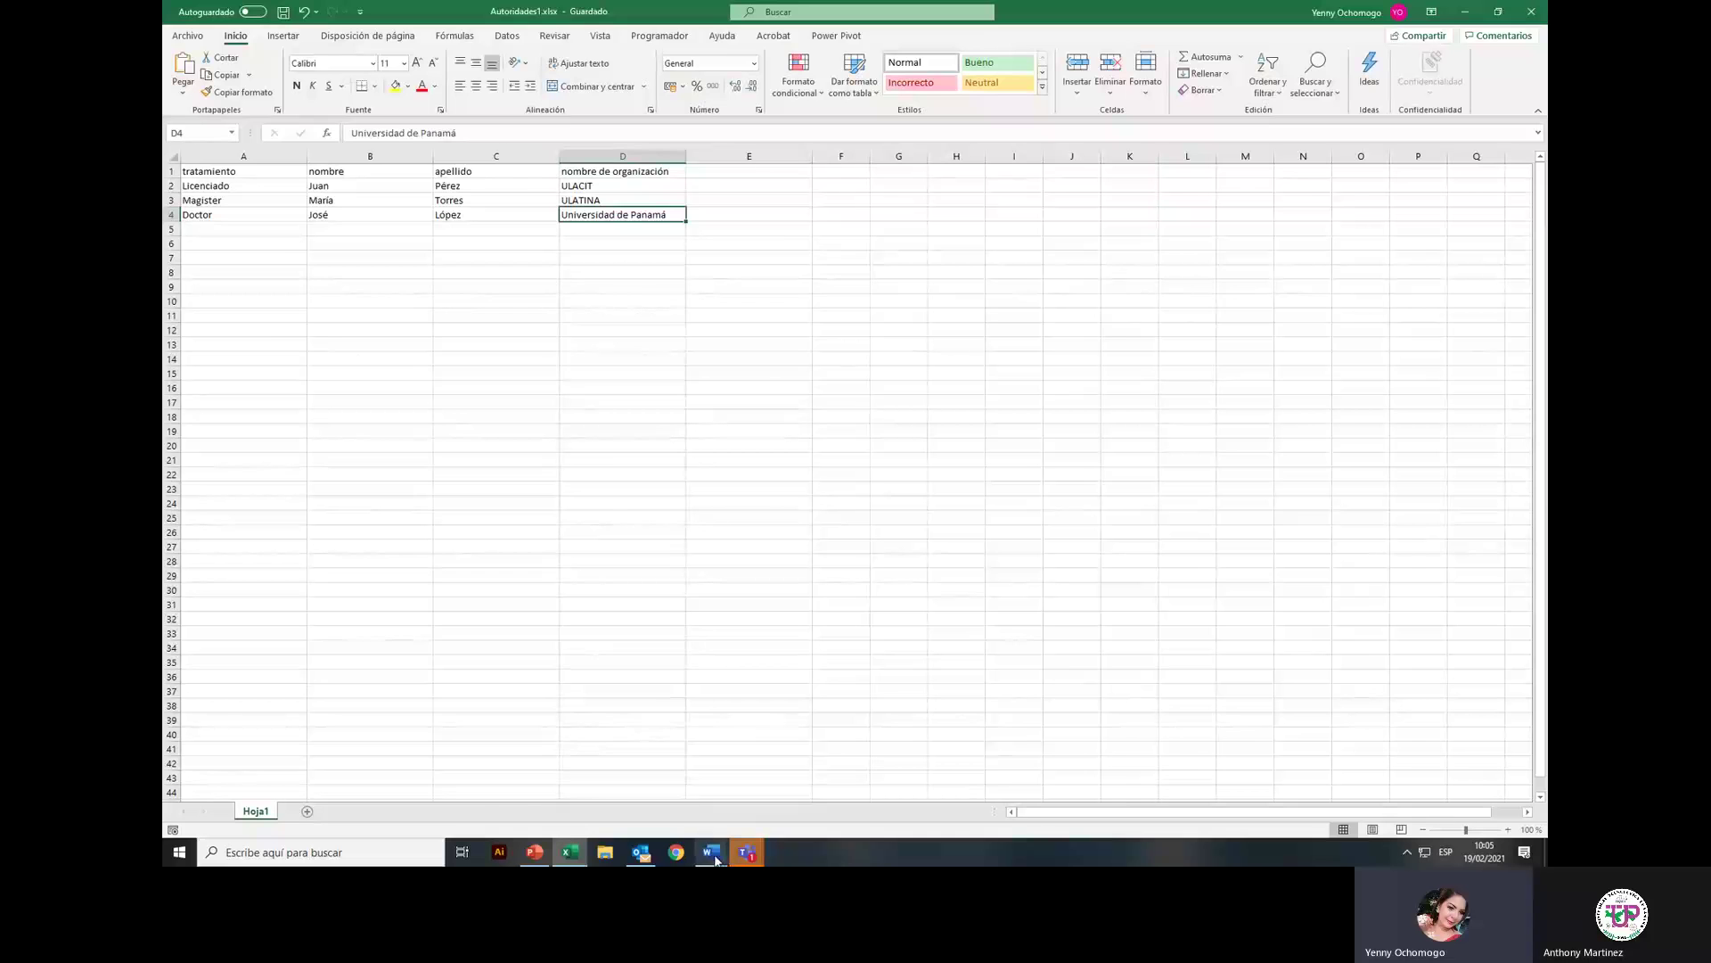
Step: In Word's recipient step, open Autoridades1.xlsx from the Word folder as a different list
{"action": "left_click", "coordinate": [712, 854]}
{"action": "left_click", "coordinate": [888, 725]}
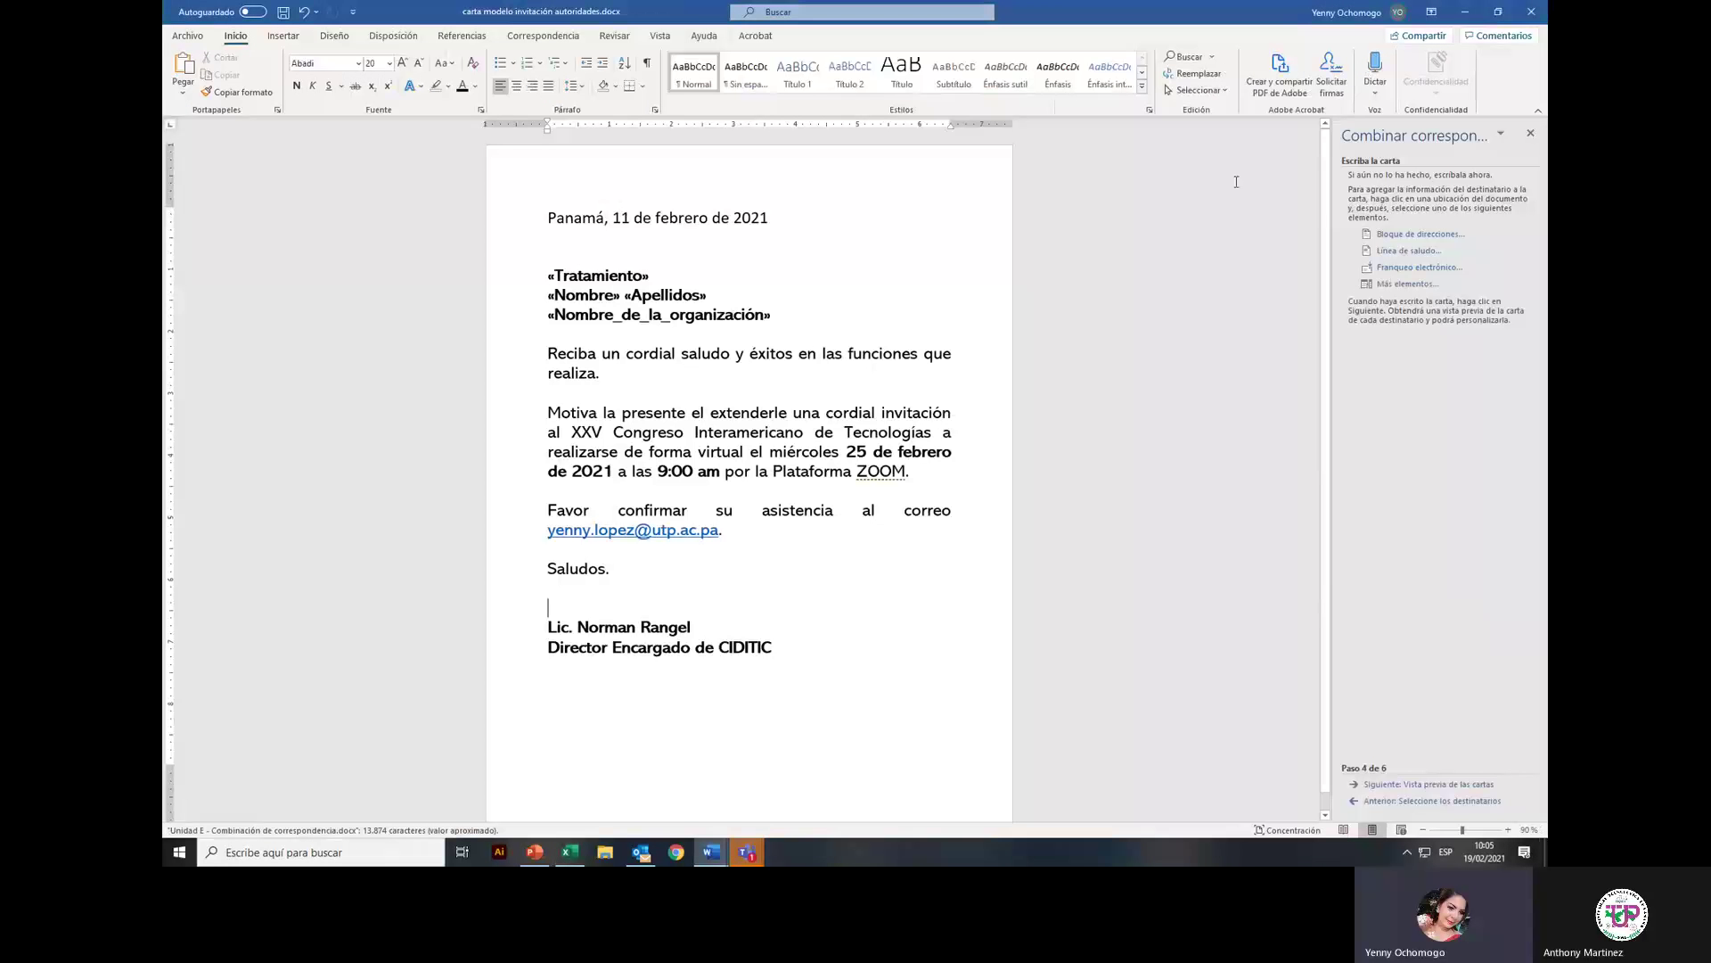
{"action": "left_click", "coordinate": [1413, 801]}
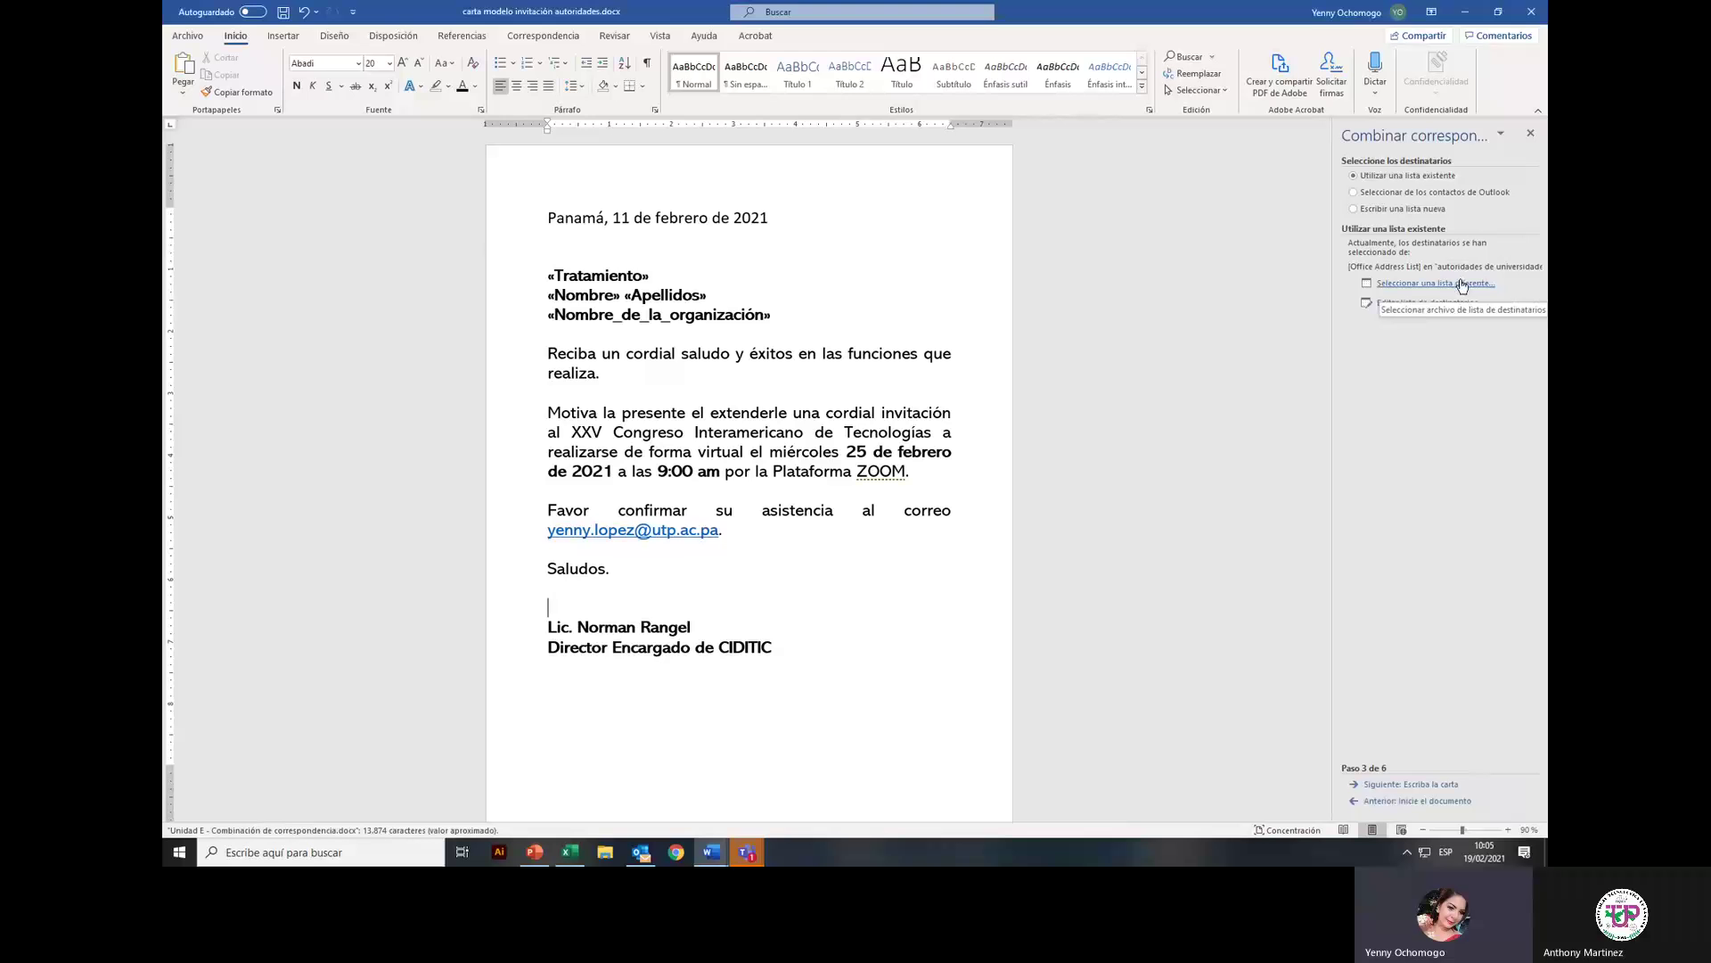
{"action": "left_click", "coordinate": [1428, 284]}
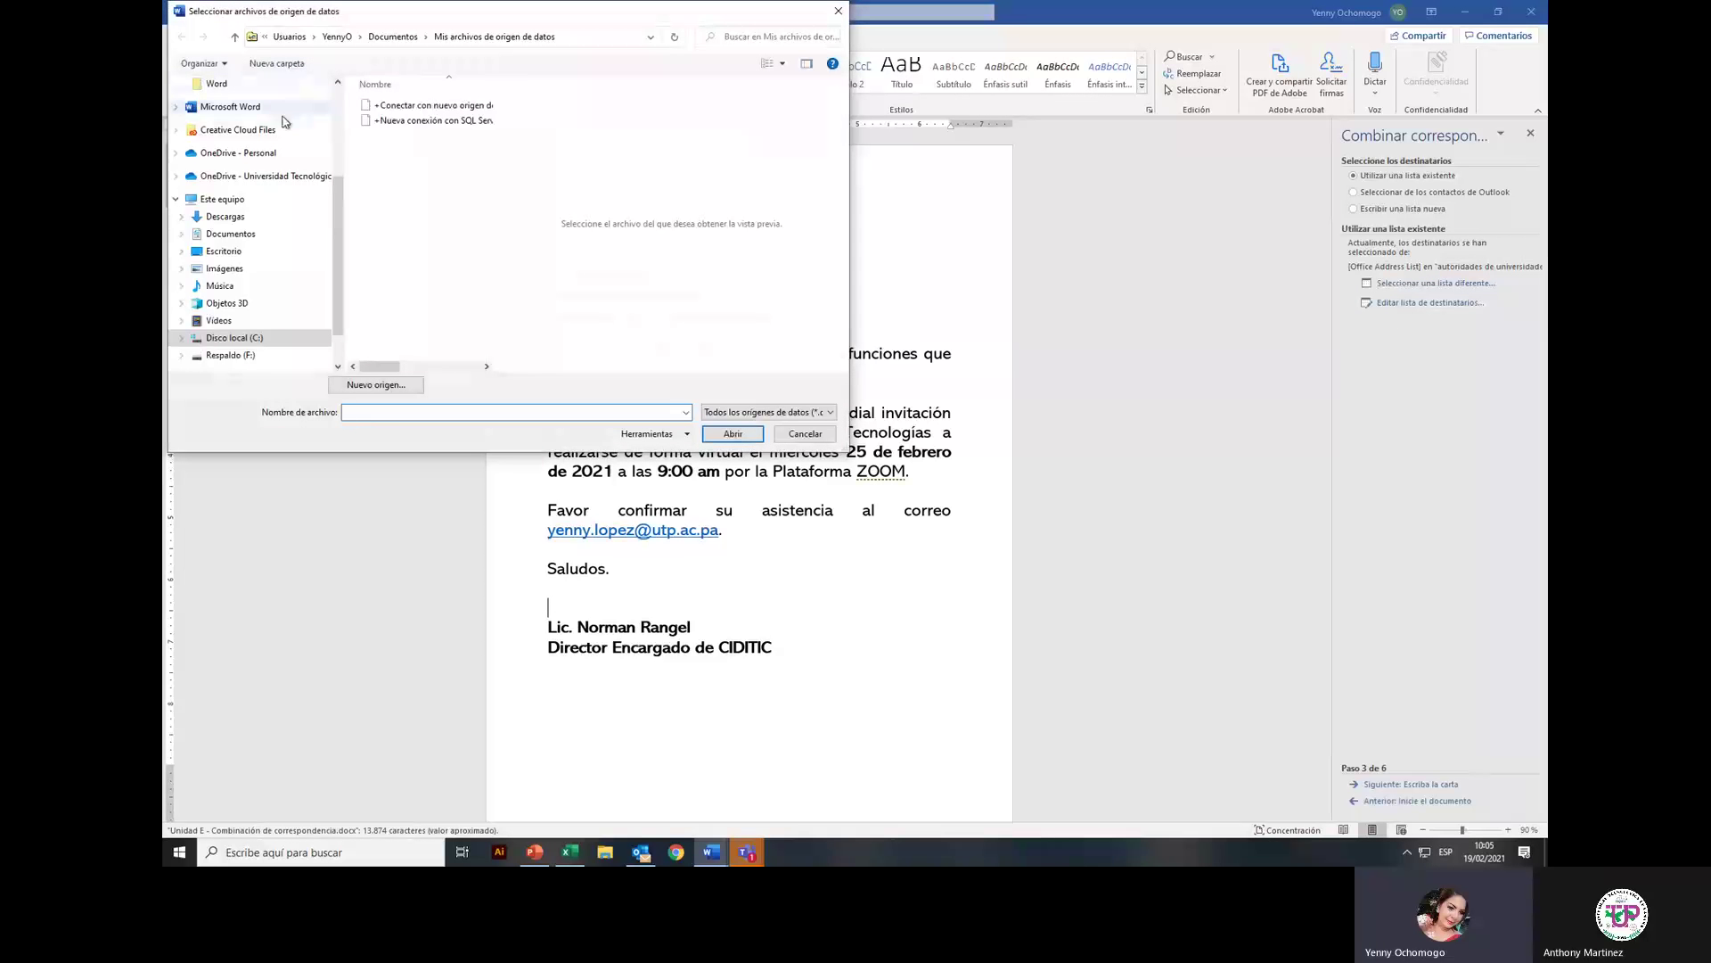
{"action": "left_click", "coordinate": [220, 85]}
{"action": "scroll", "coordinate": [427, 233], "scroll_direction": "down", "scroll_amount": 2}
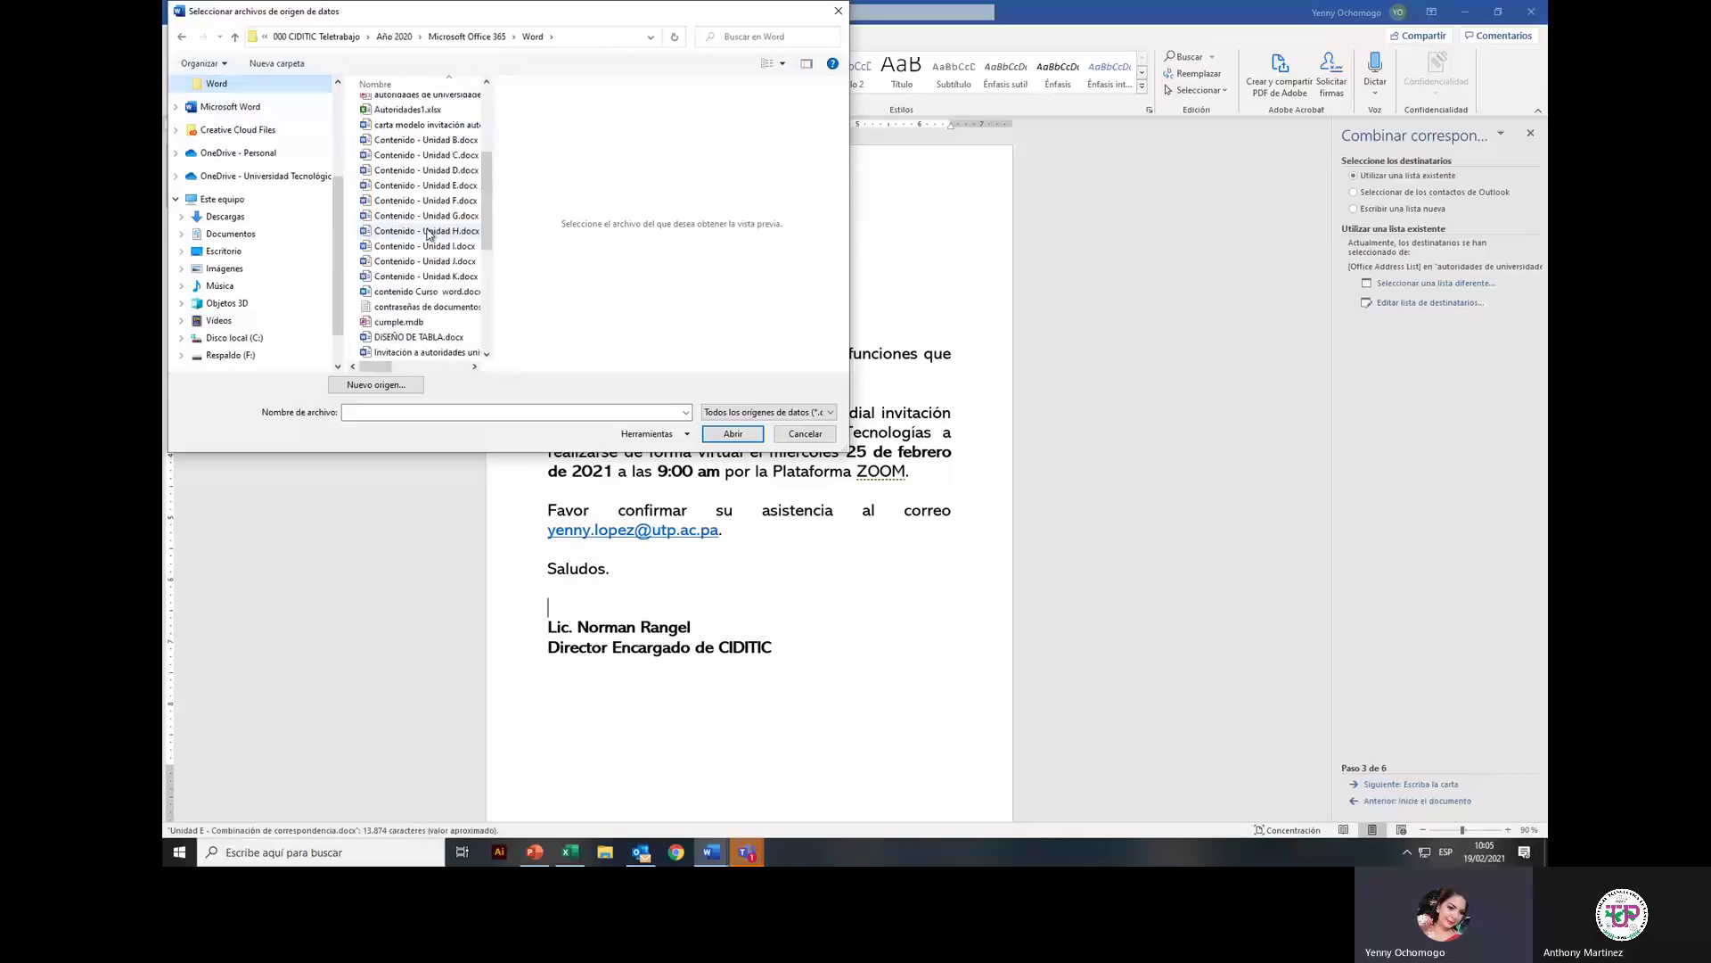
{"action": "left_click", "coordinate": [401, 110]}
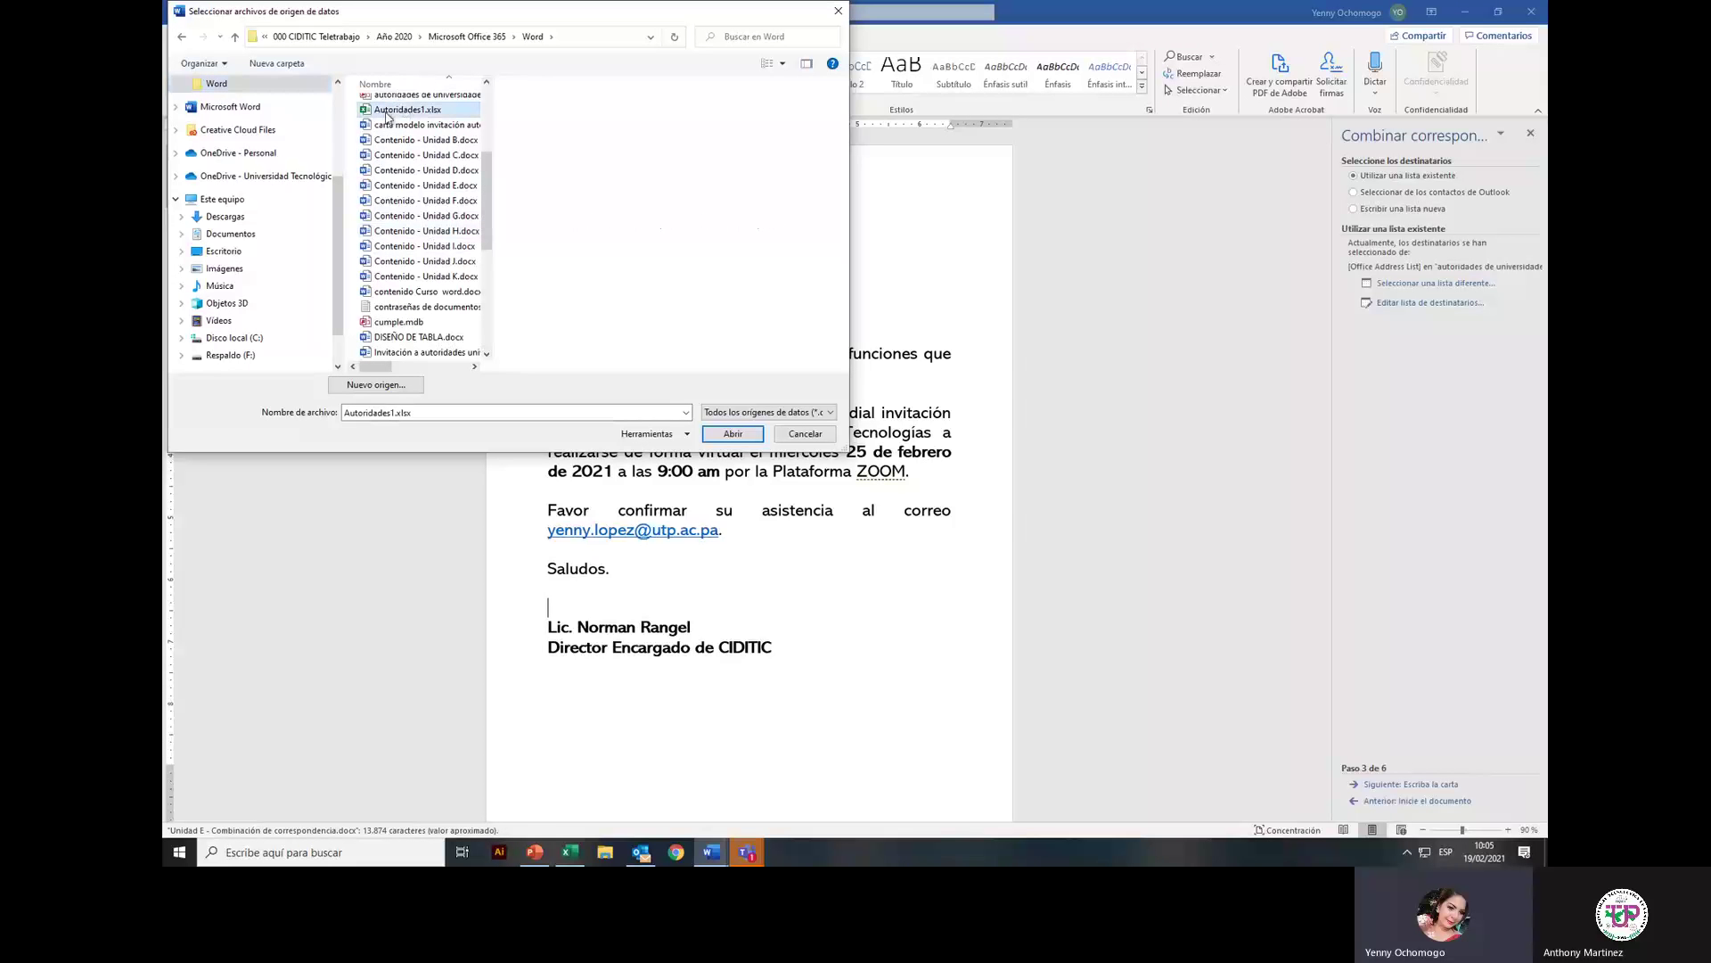
{"action": "left_click", "coordinate": [733, 434]}
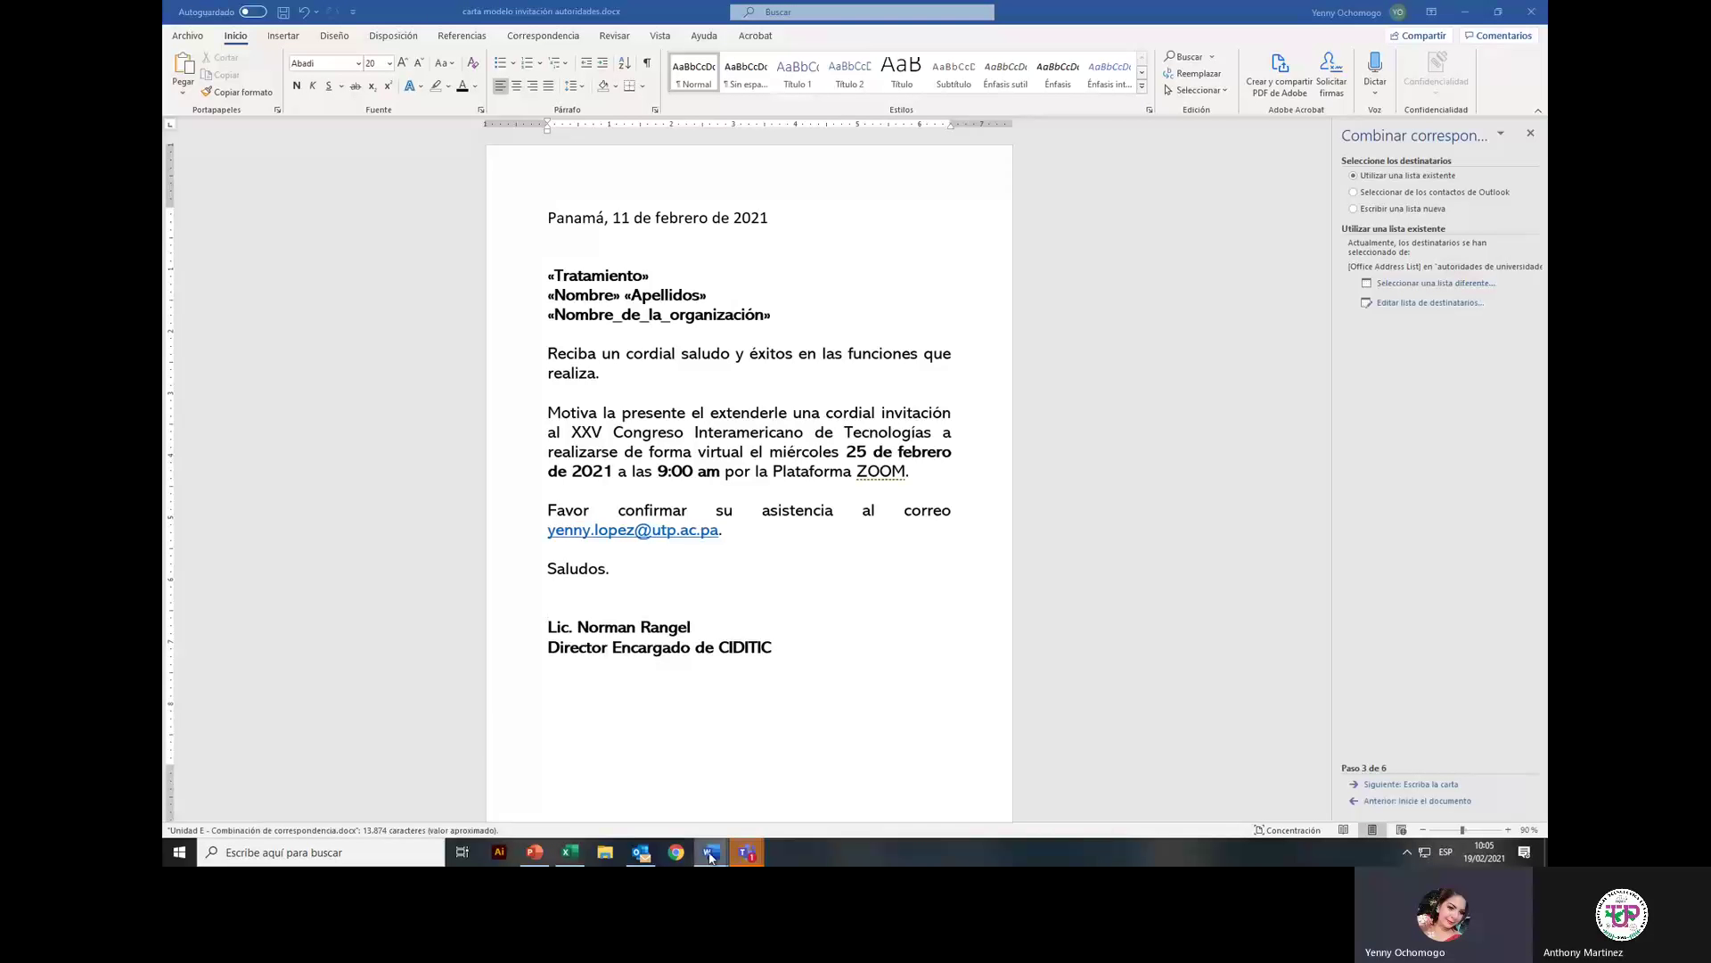
Step: Confirm the Hoja1$ sheet as the table and accept all three recipients
{"action": "left_click", "coordinate": [857, 783]}
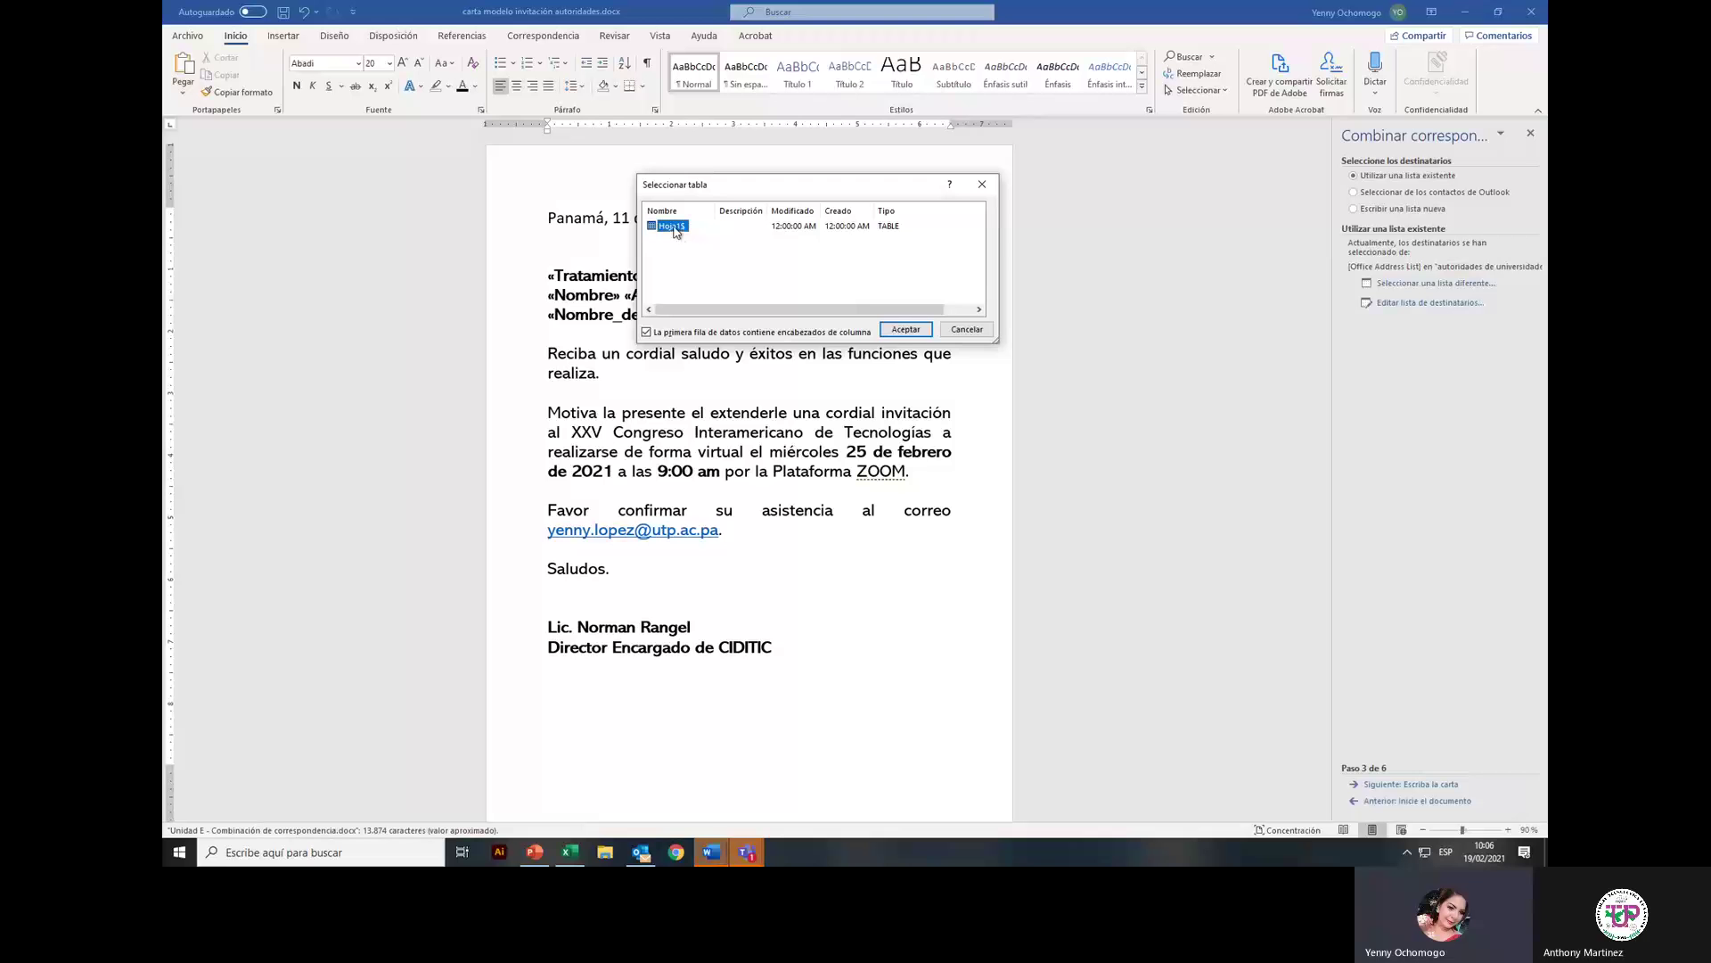
{"action": "left_click", "coordinate": [900, 336]}
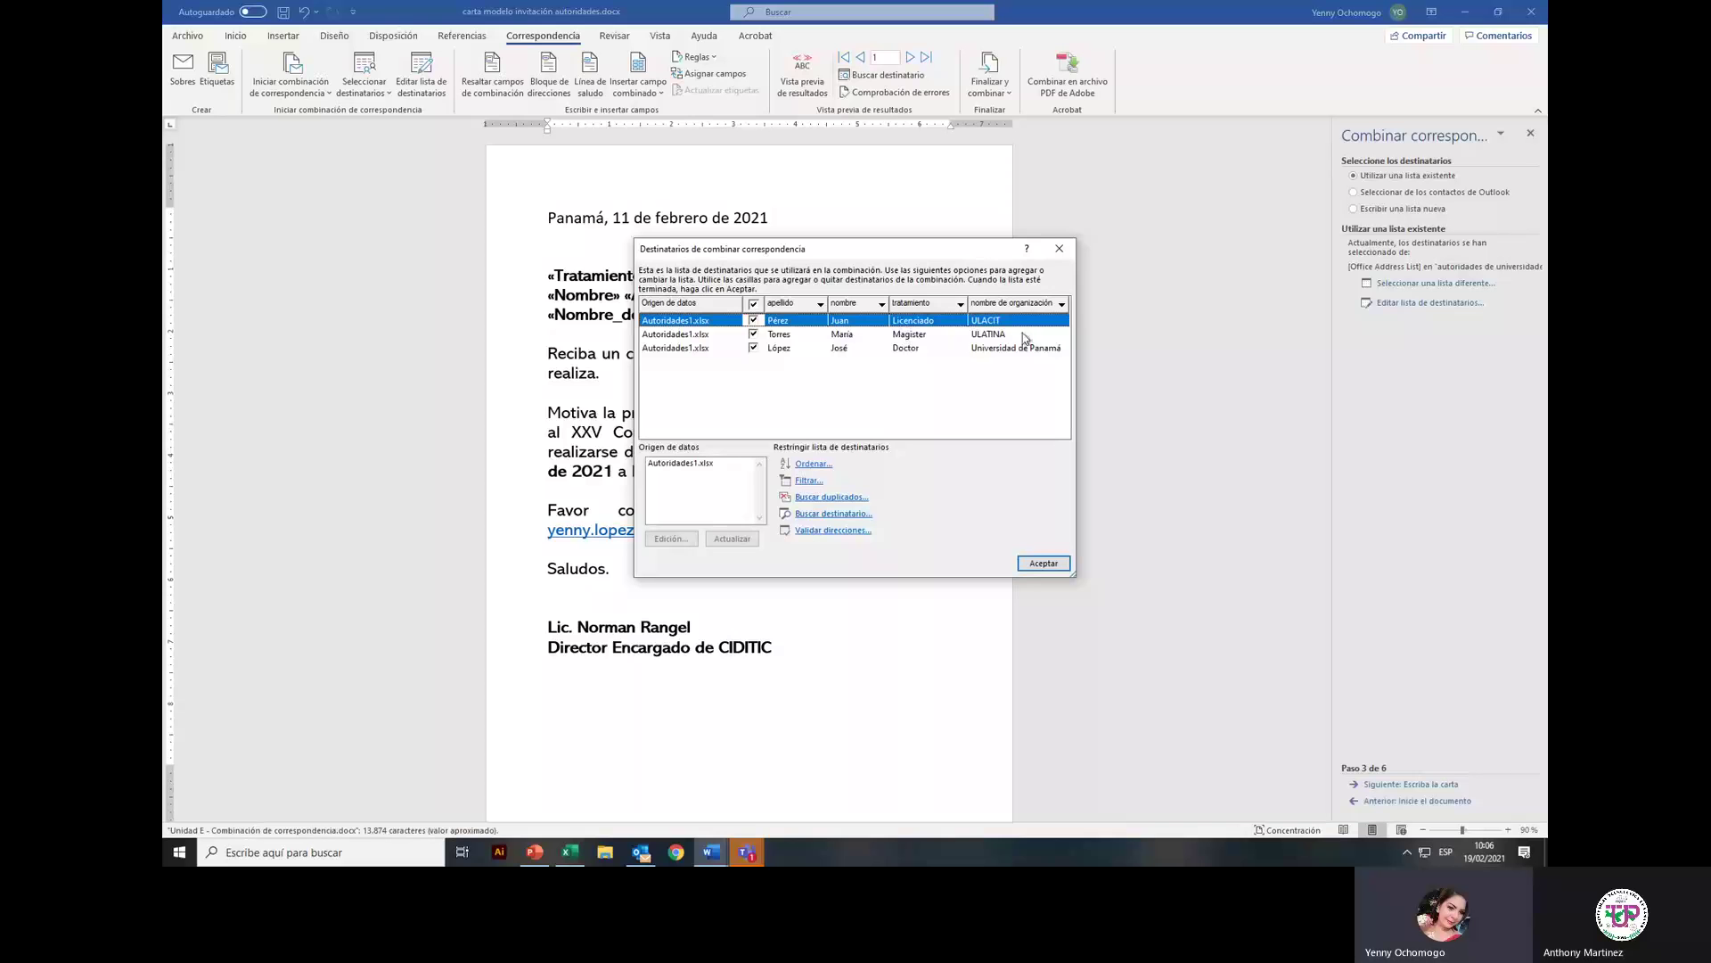
{"action": "left_click", "coordinate": [571, 852]}
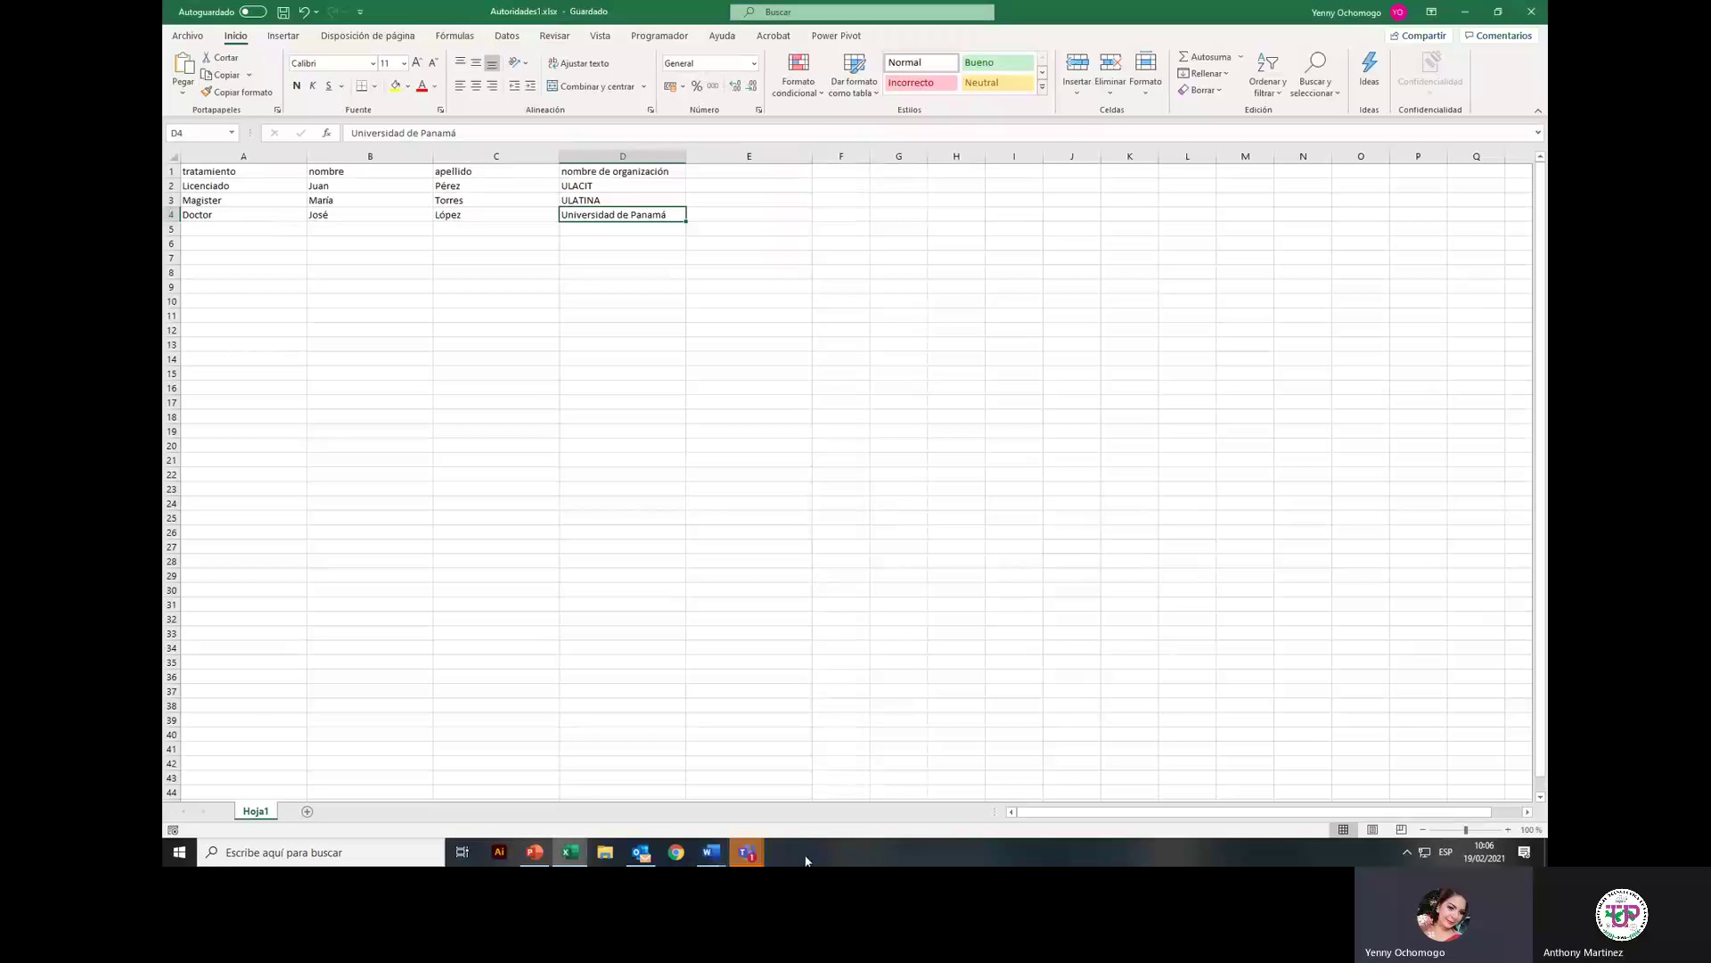
{"action": "left_click", "coordinate": [720, 858]}
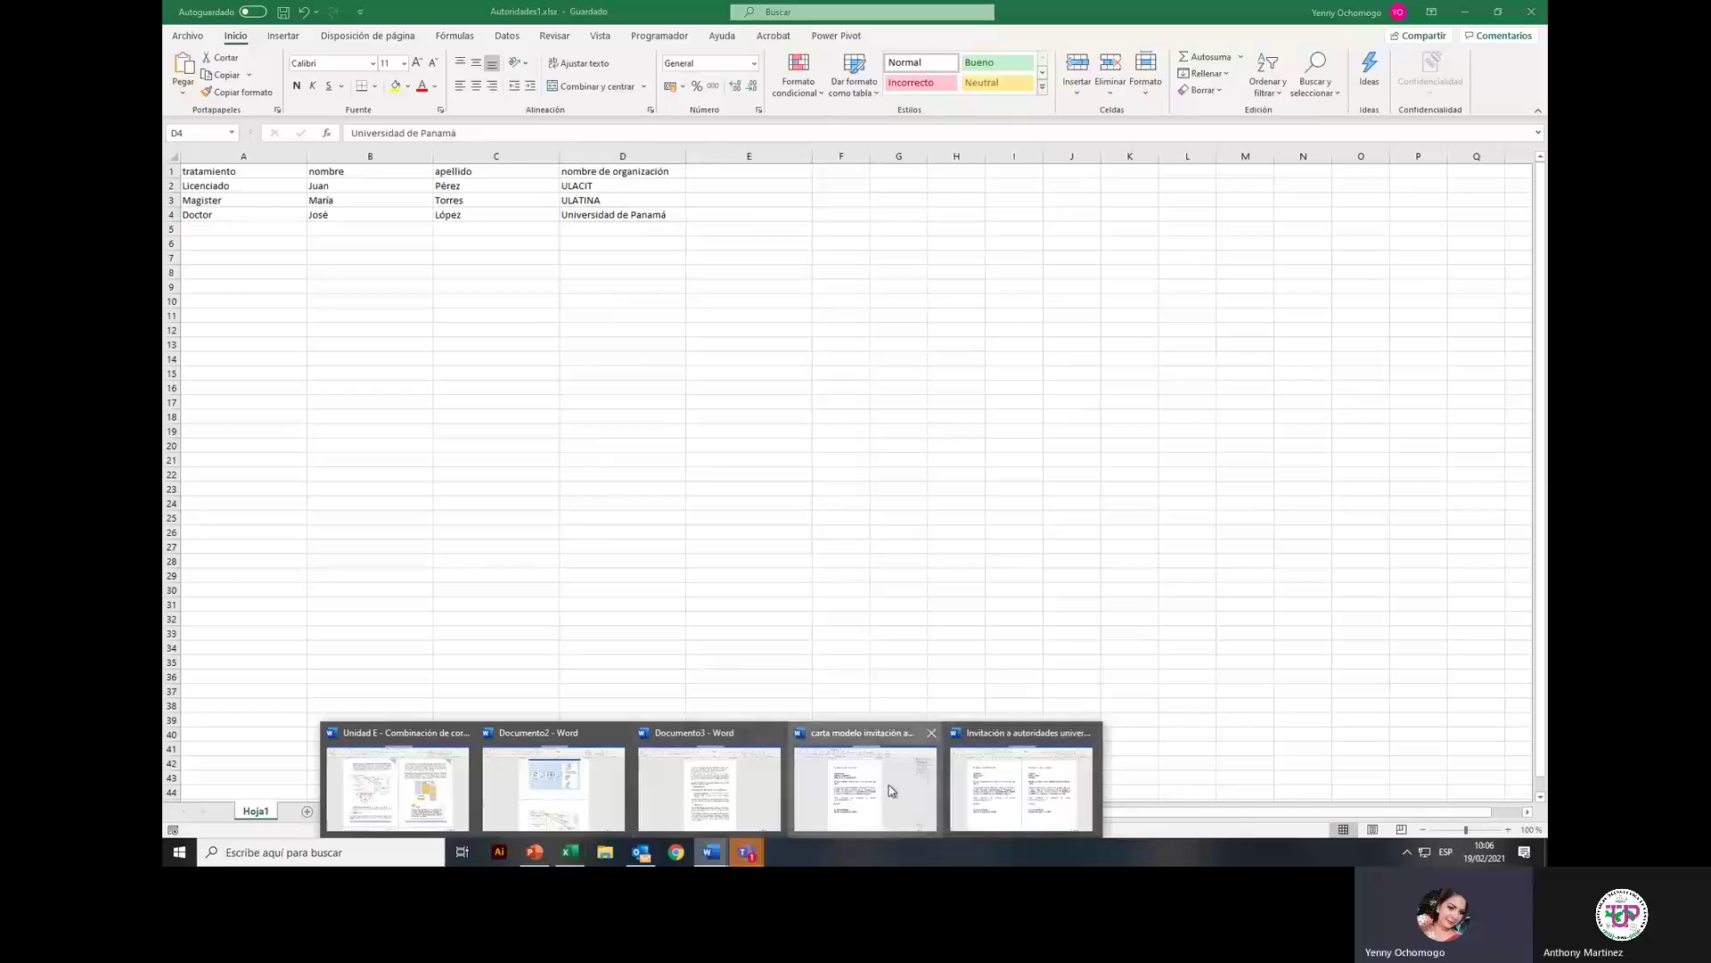
{"action": "left_click", "coordinate": [886, 791]}
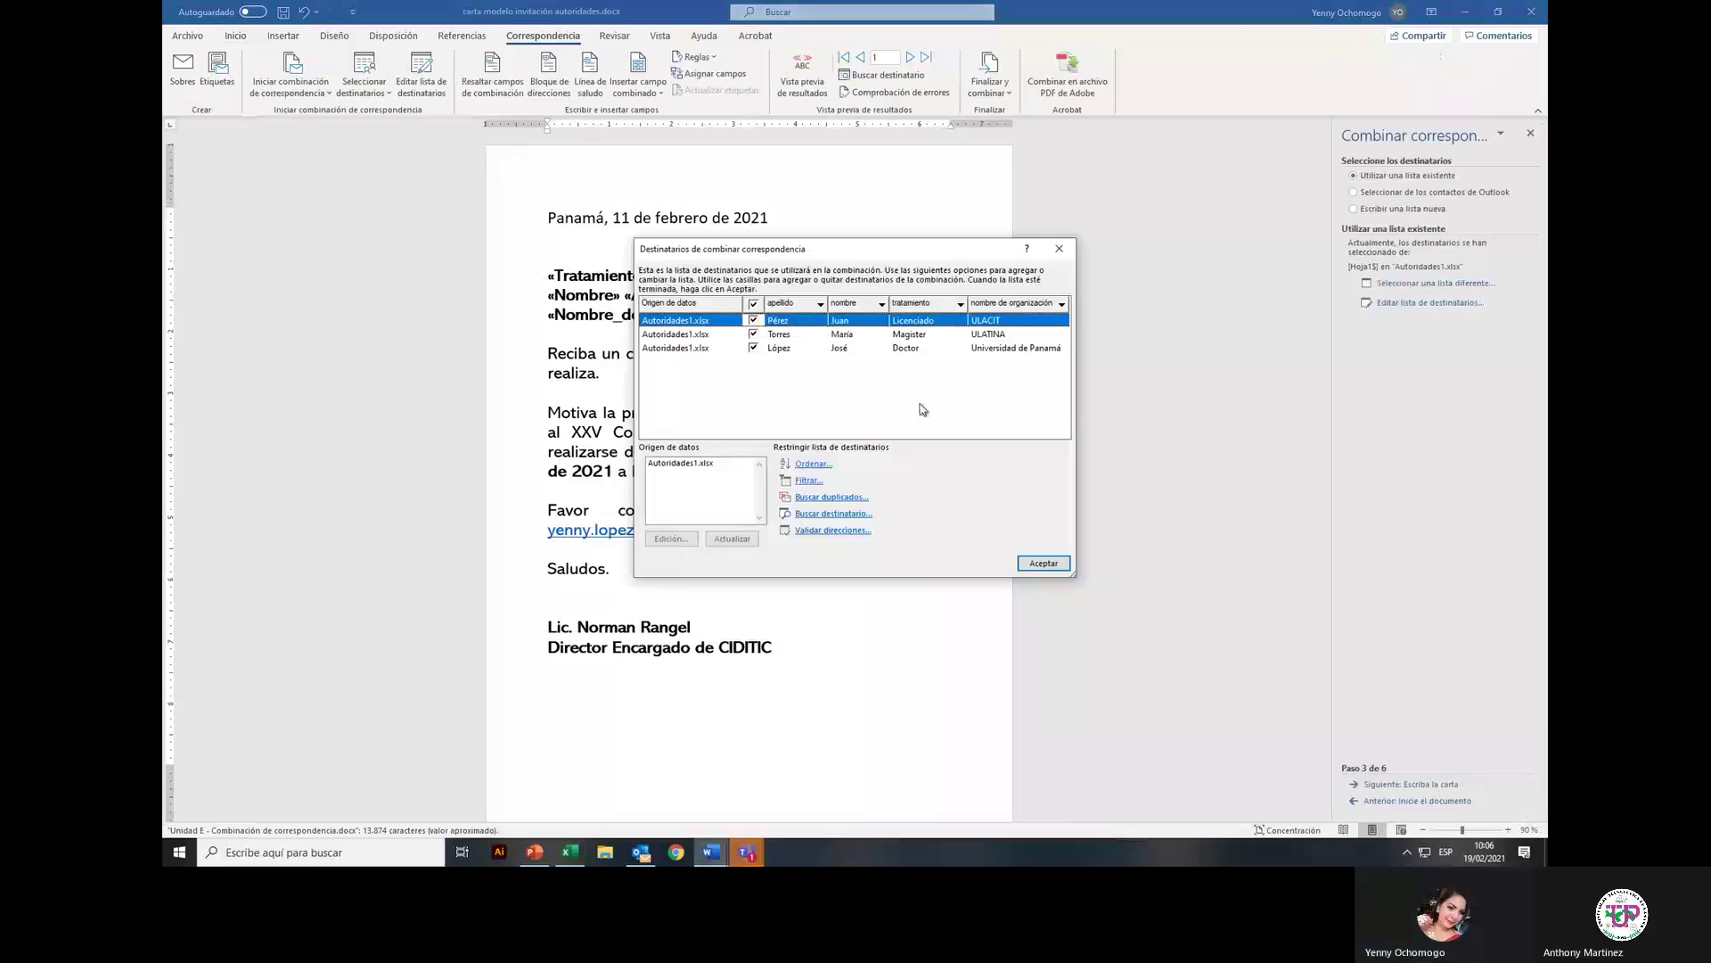
{"action": "left_click", "coordinate": [1044, 565]}
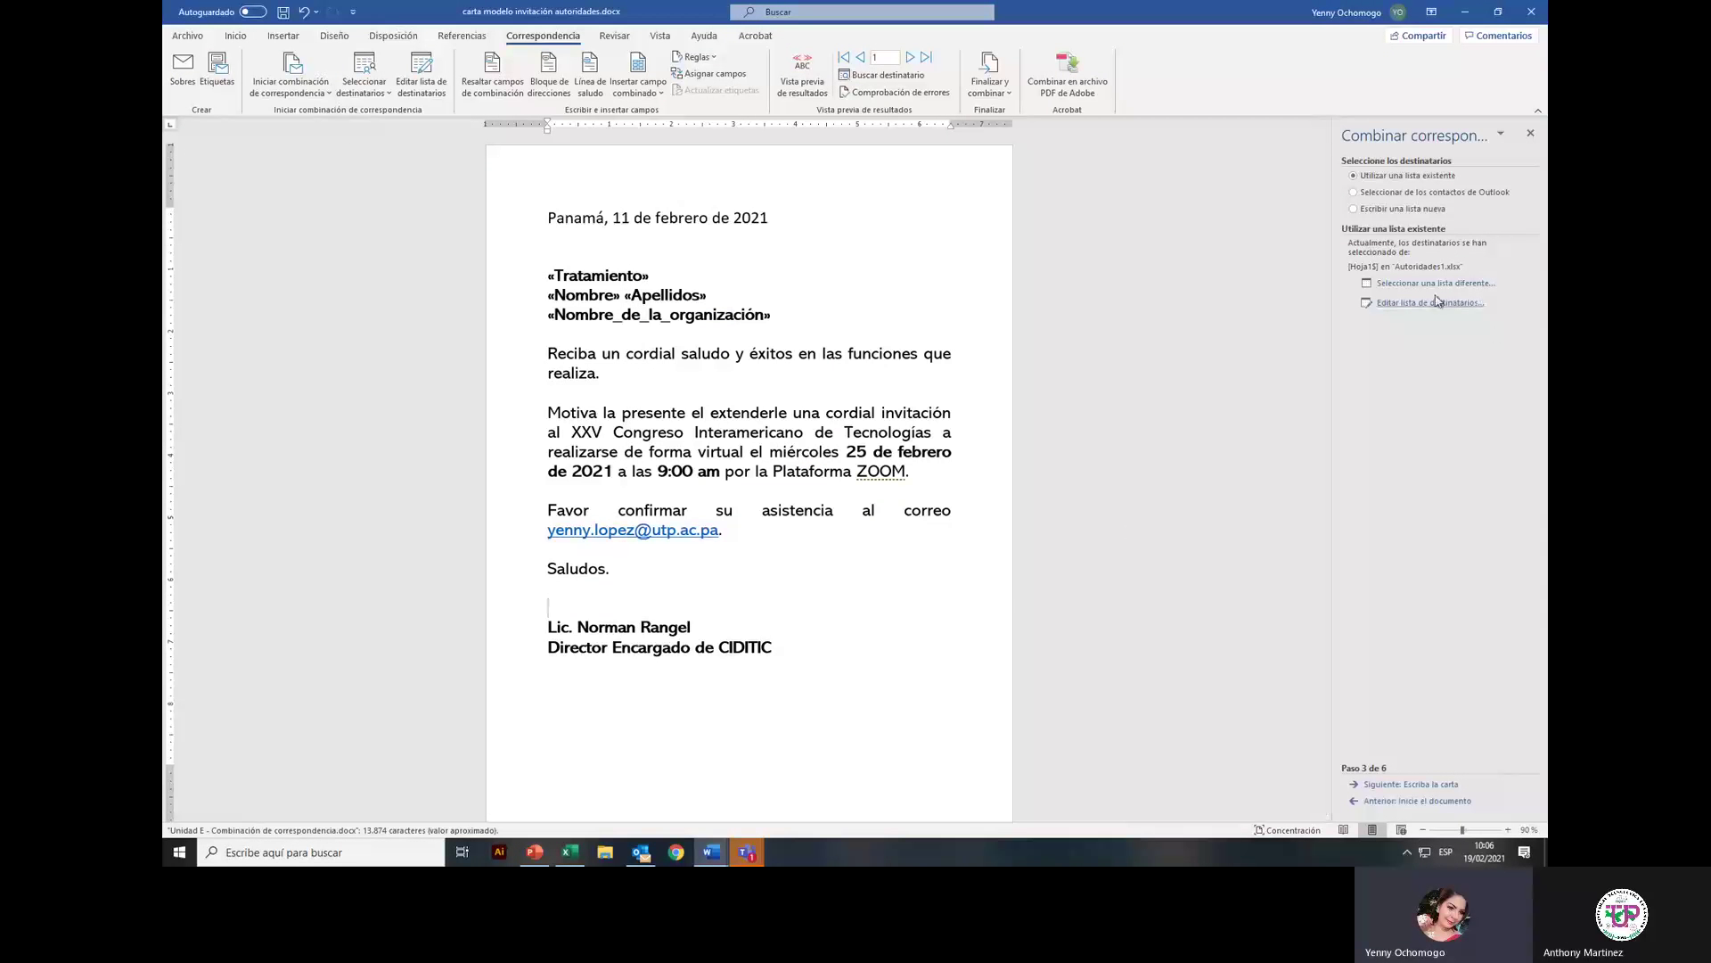
Step: Move to the letter step, mapping unmatched Apellidos and Nombre_de_la_organización fields to tratamiento
{"action": "left_click", "coordinate": [1424, 786]}
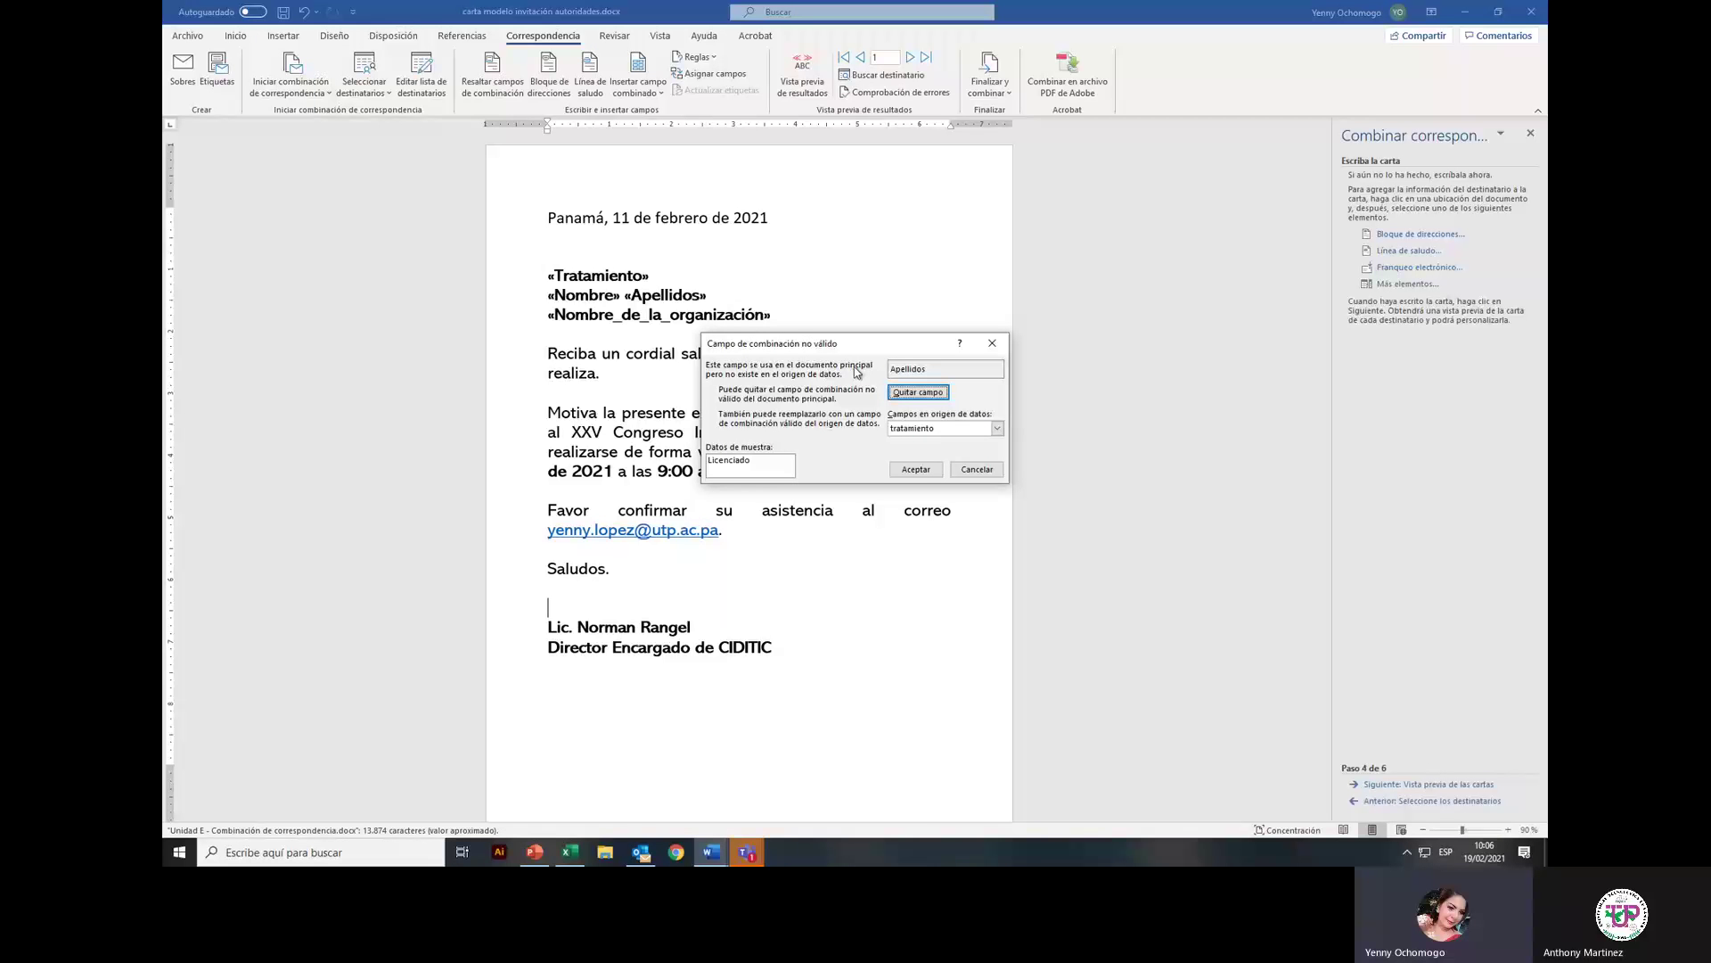
{"action": "left_click", "coordinate": [916, 393]}
{"action": "left_click", "coordinate": [969, 469]}
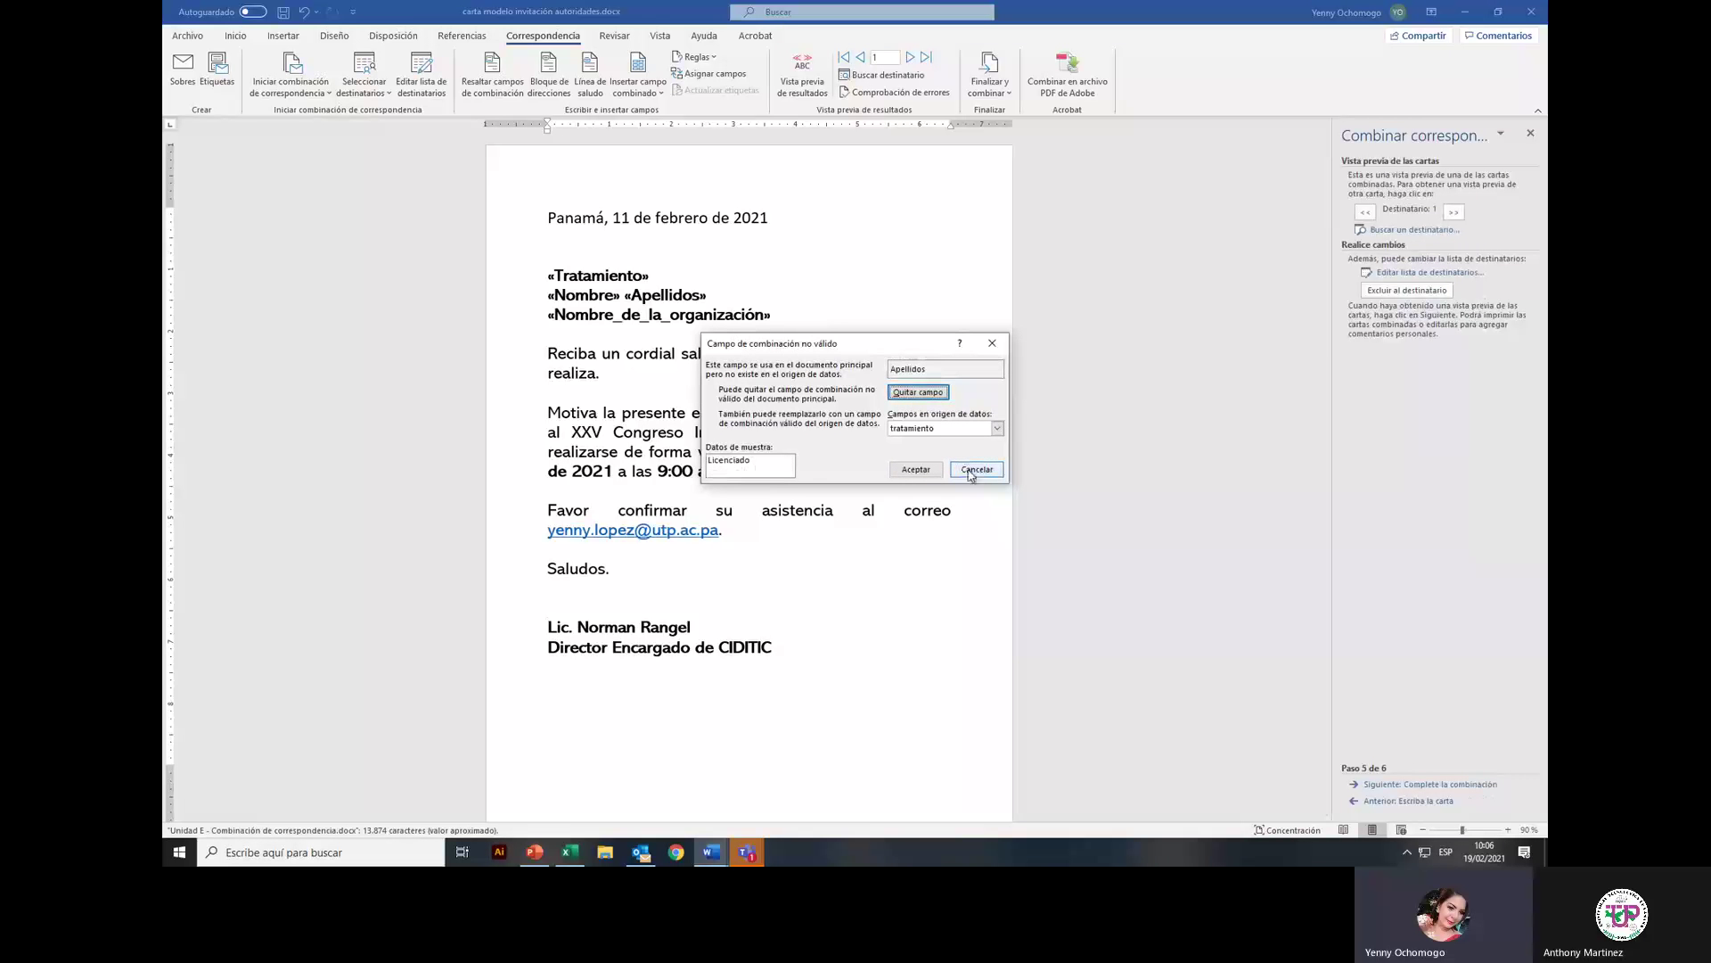
{"action": "left_click", "coordinate": [965, 469]}
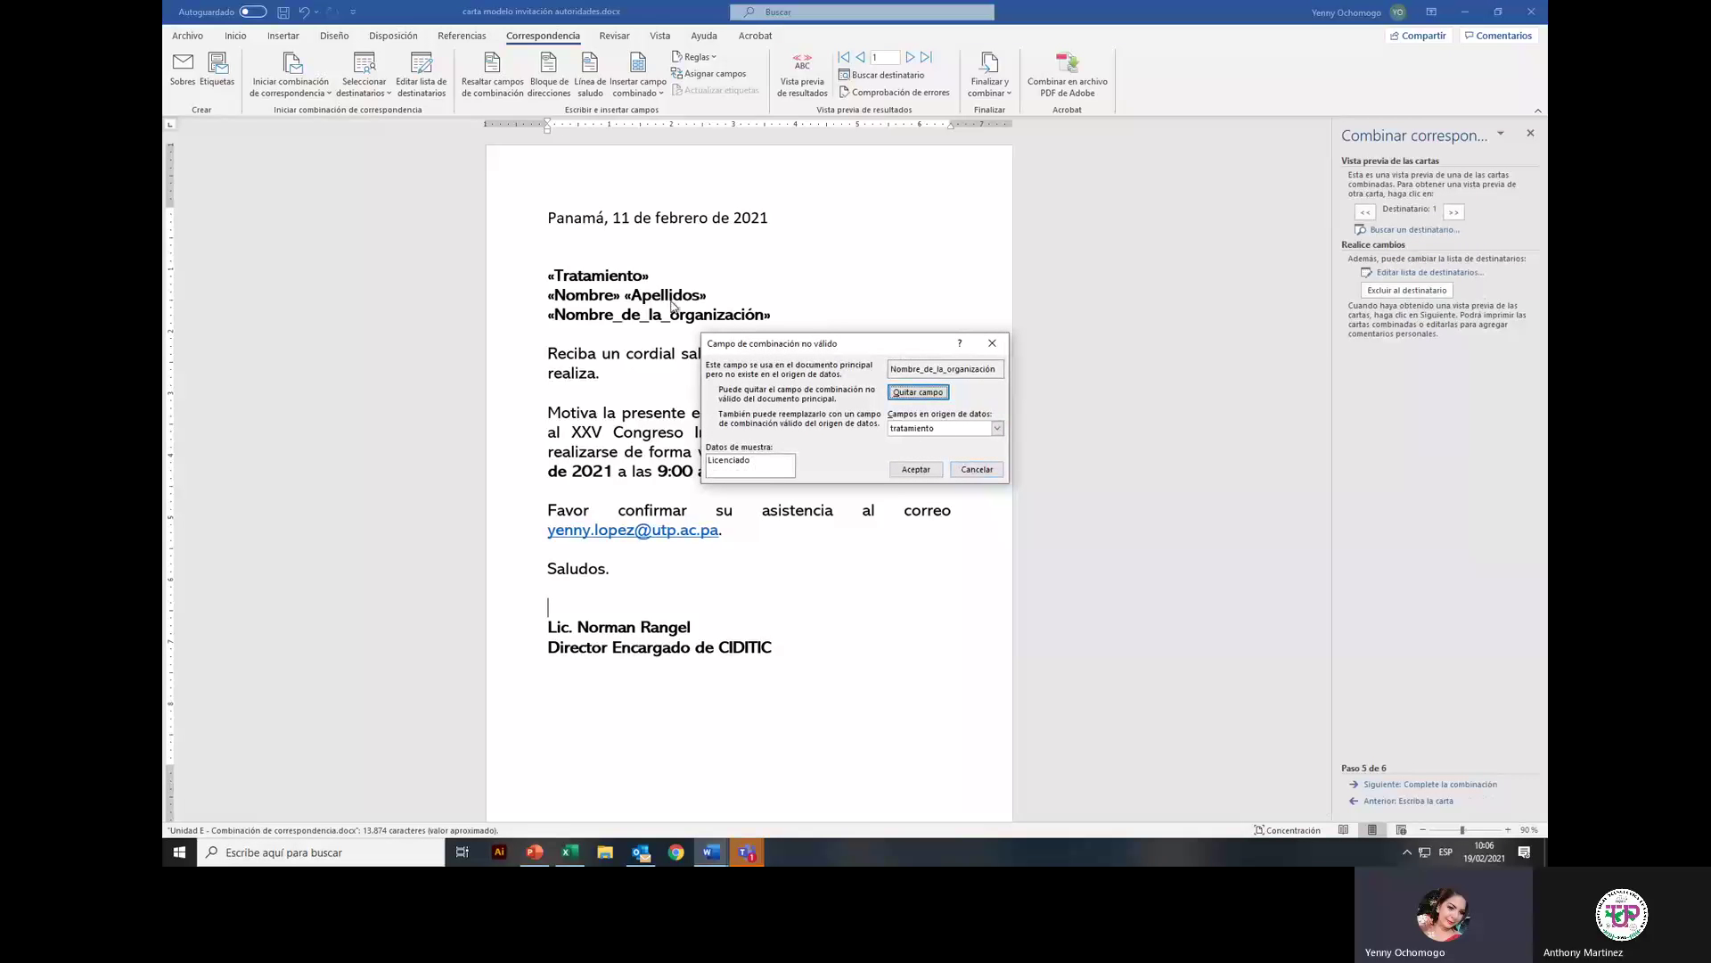
{"action": "left_click", "coordinate": [936, 471]}
{"action": "left_click", "coordinate": [916, 471]}
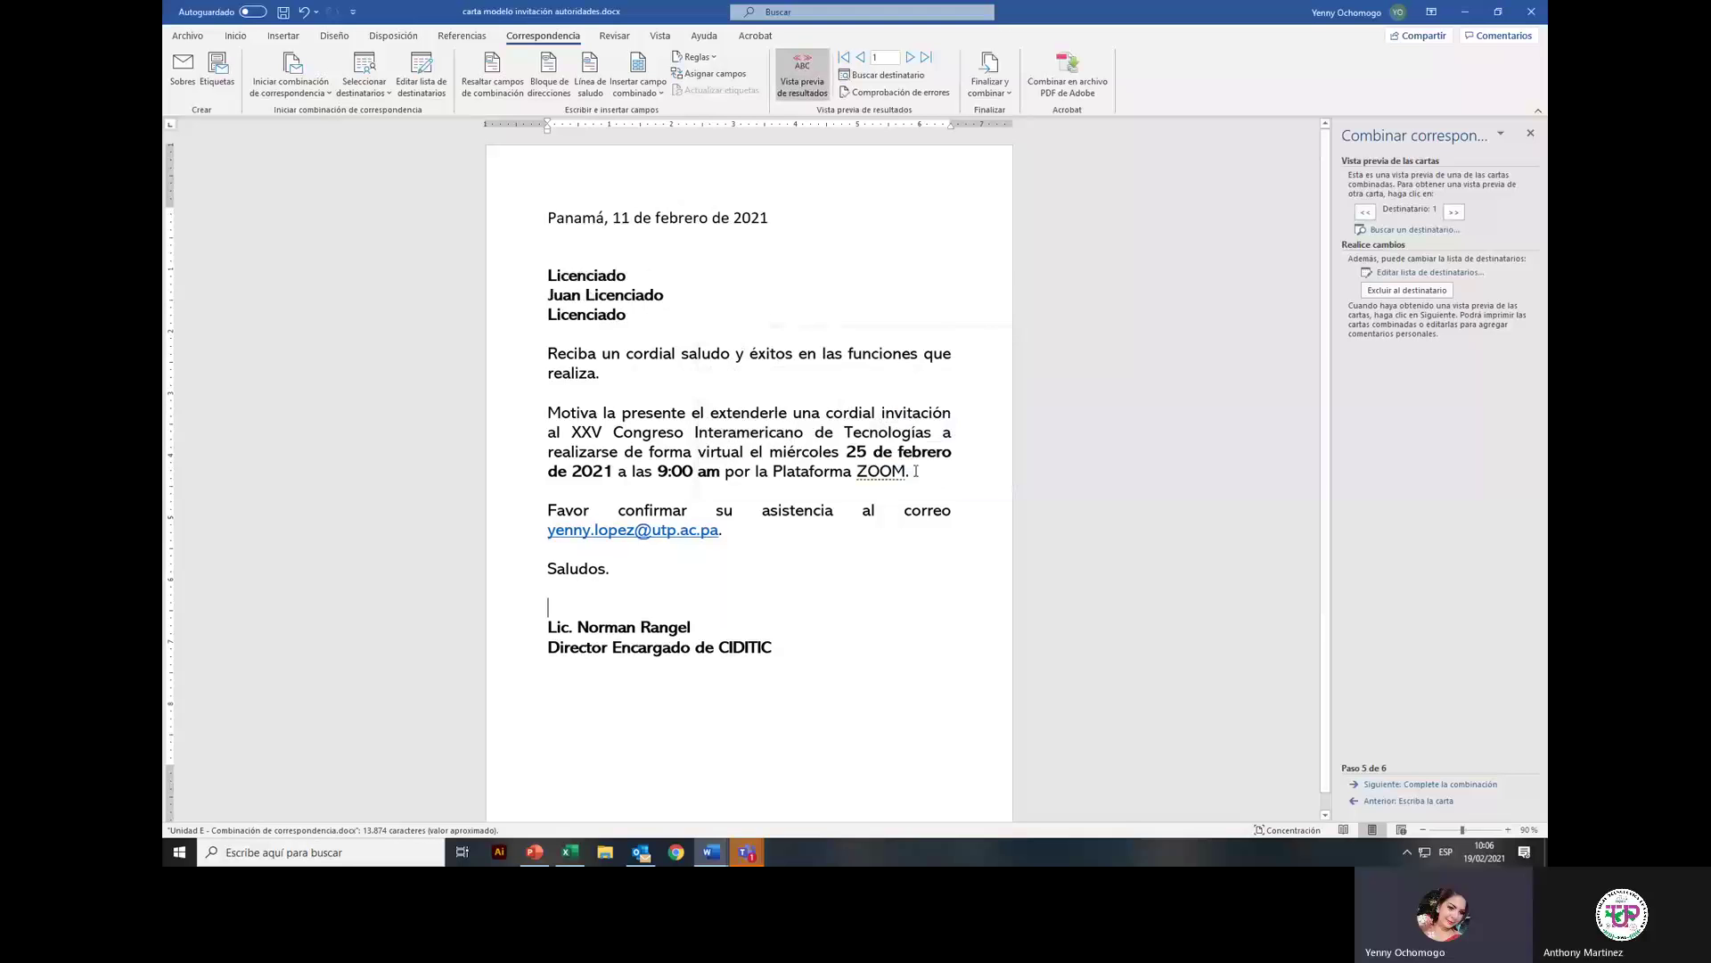
Step: Return to the letter and delete the wrong tratamiento field after «Nombre» on the name line
{"action": "left_click", "coordinate": [1393, 802]}
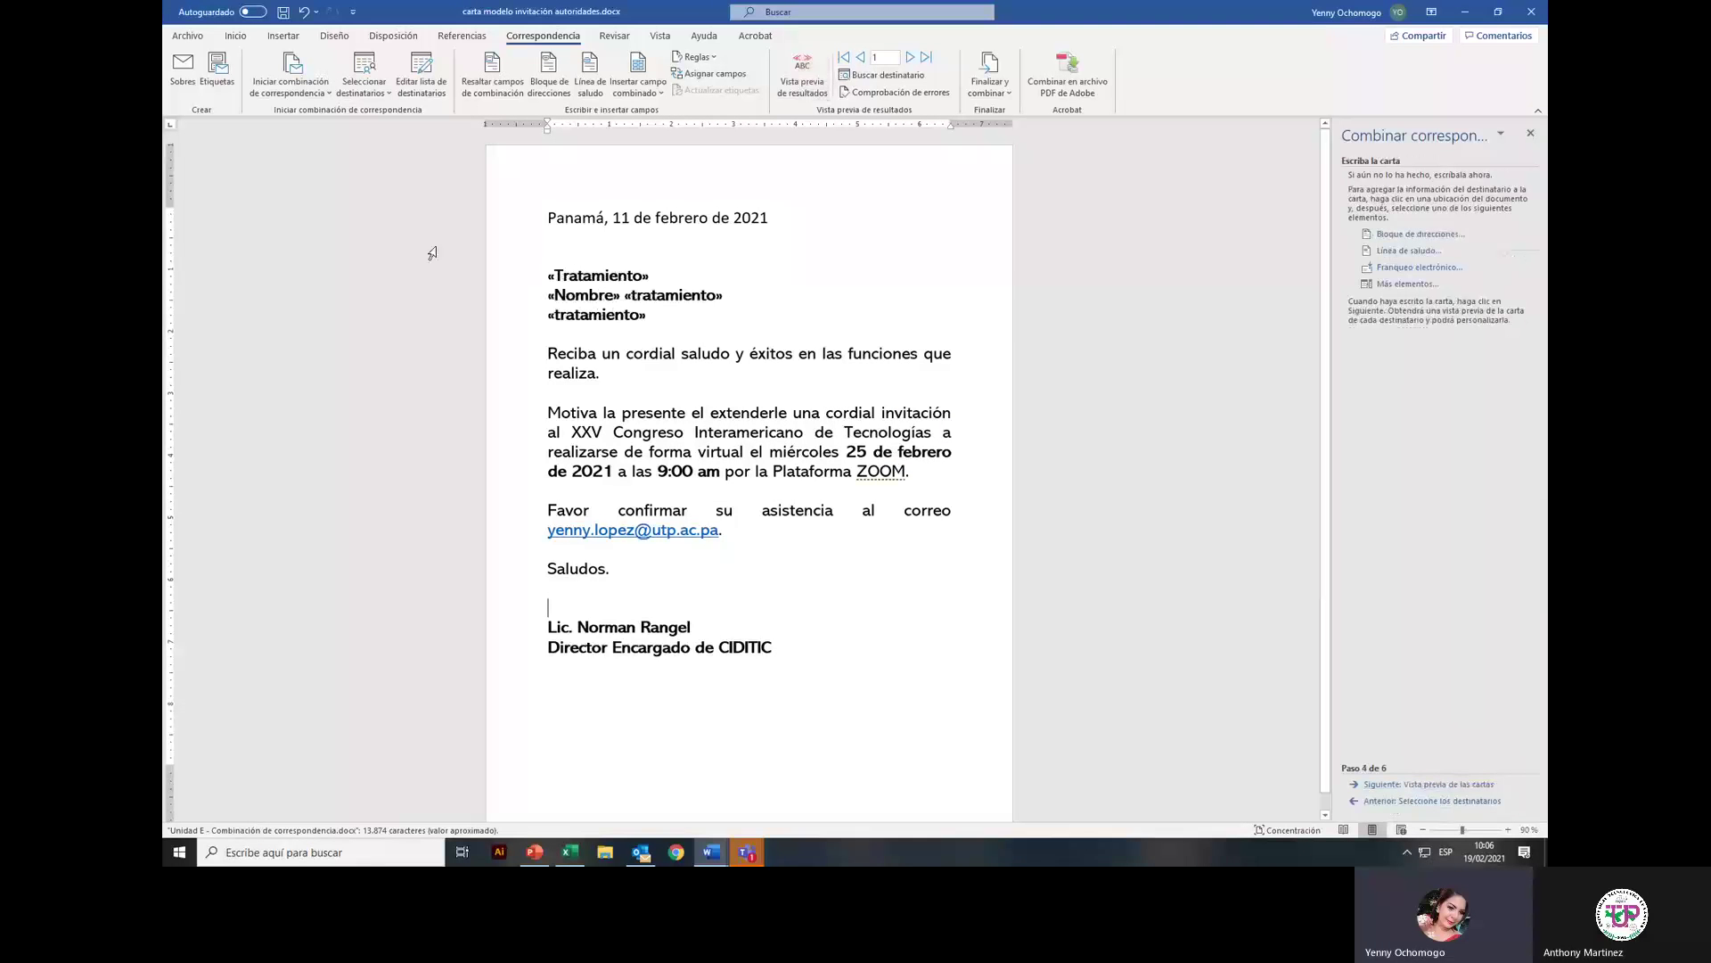
{"action": "left_click", "coordinate": [626, 296]}
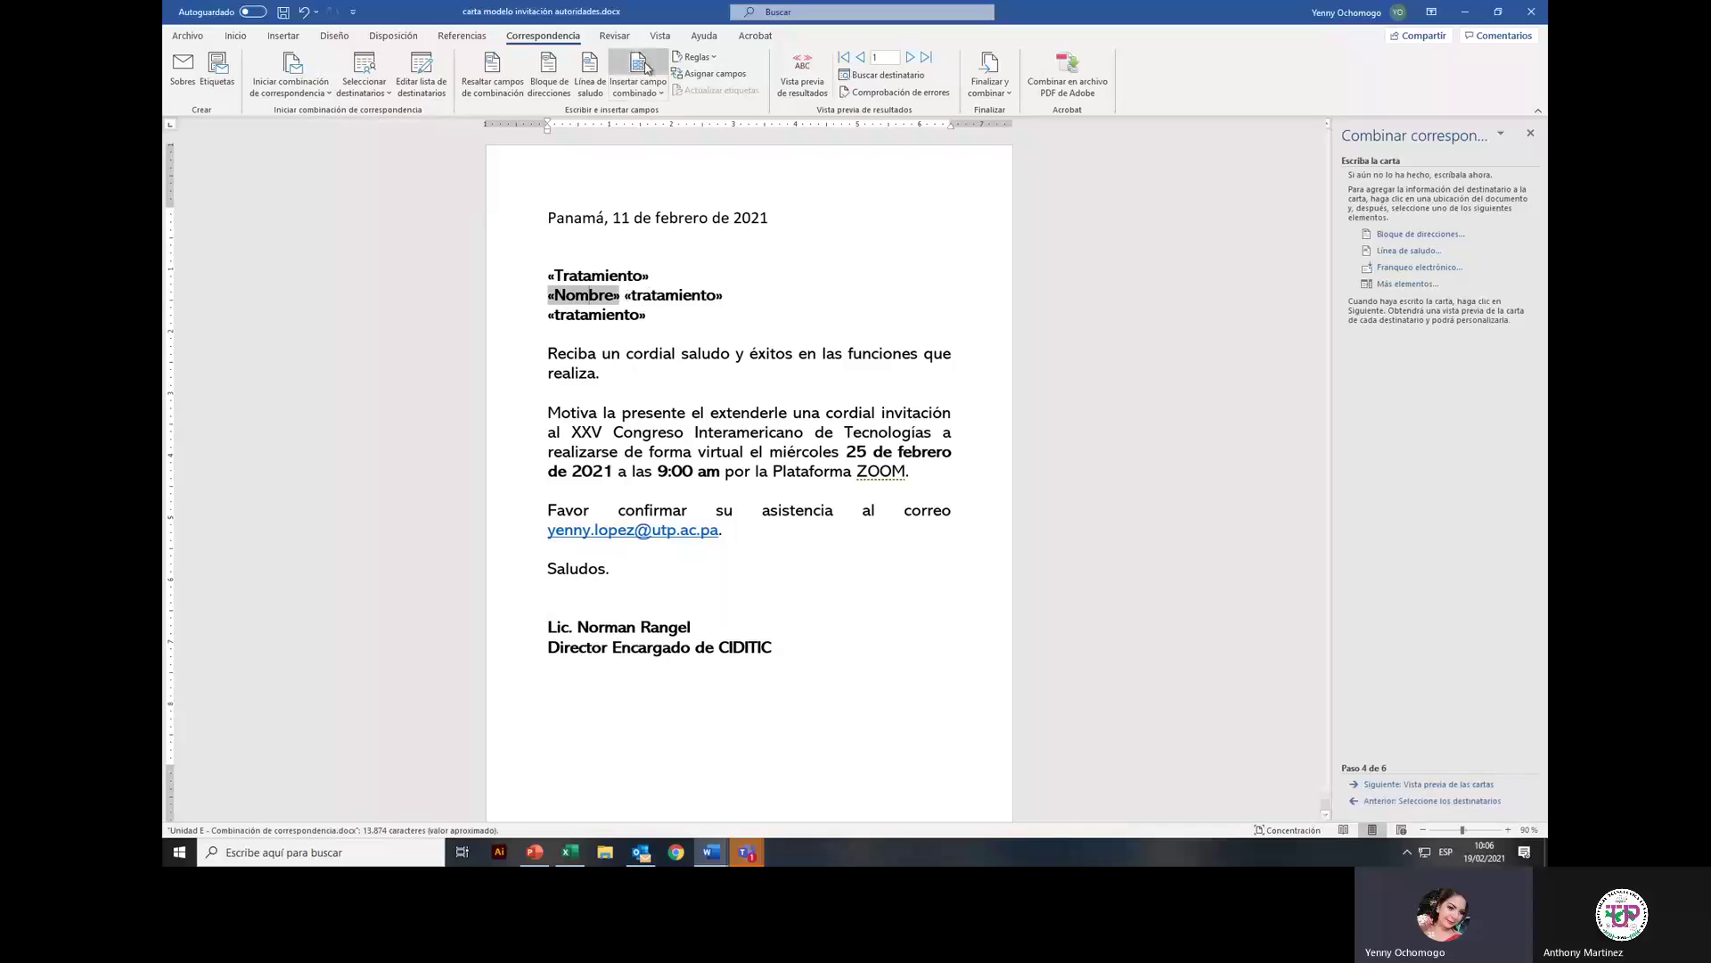
{"action": "left_click", "coordinate": [653, 88]}
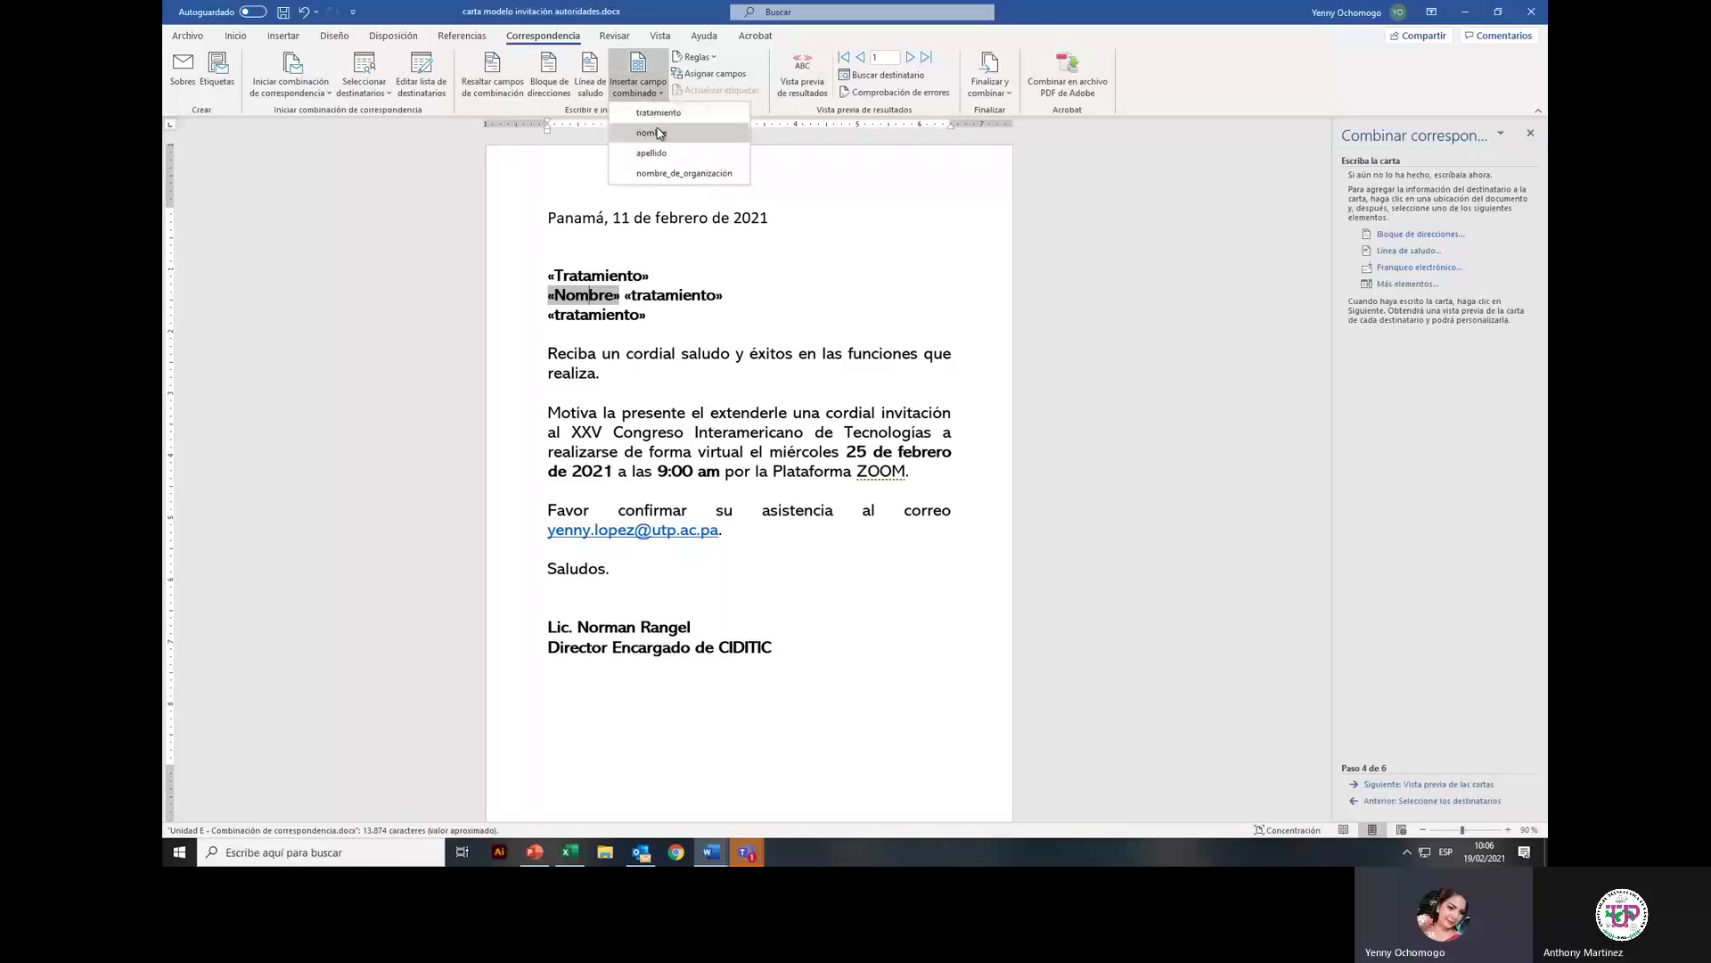
{"action": "left_click", "coordinate": [659, 132]}
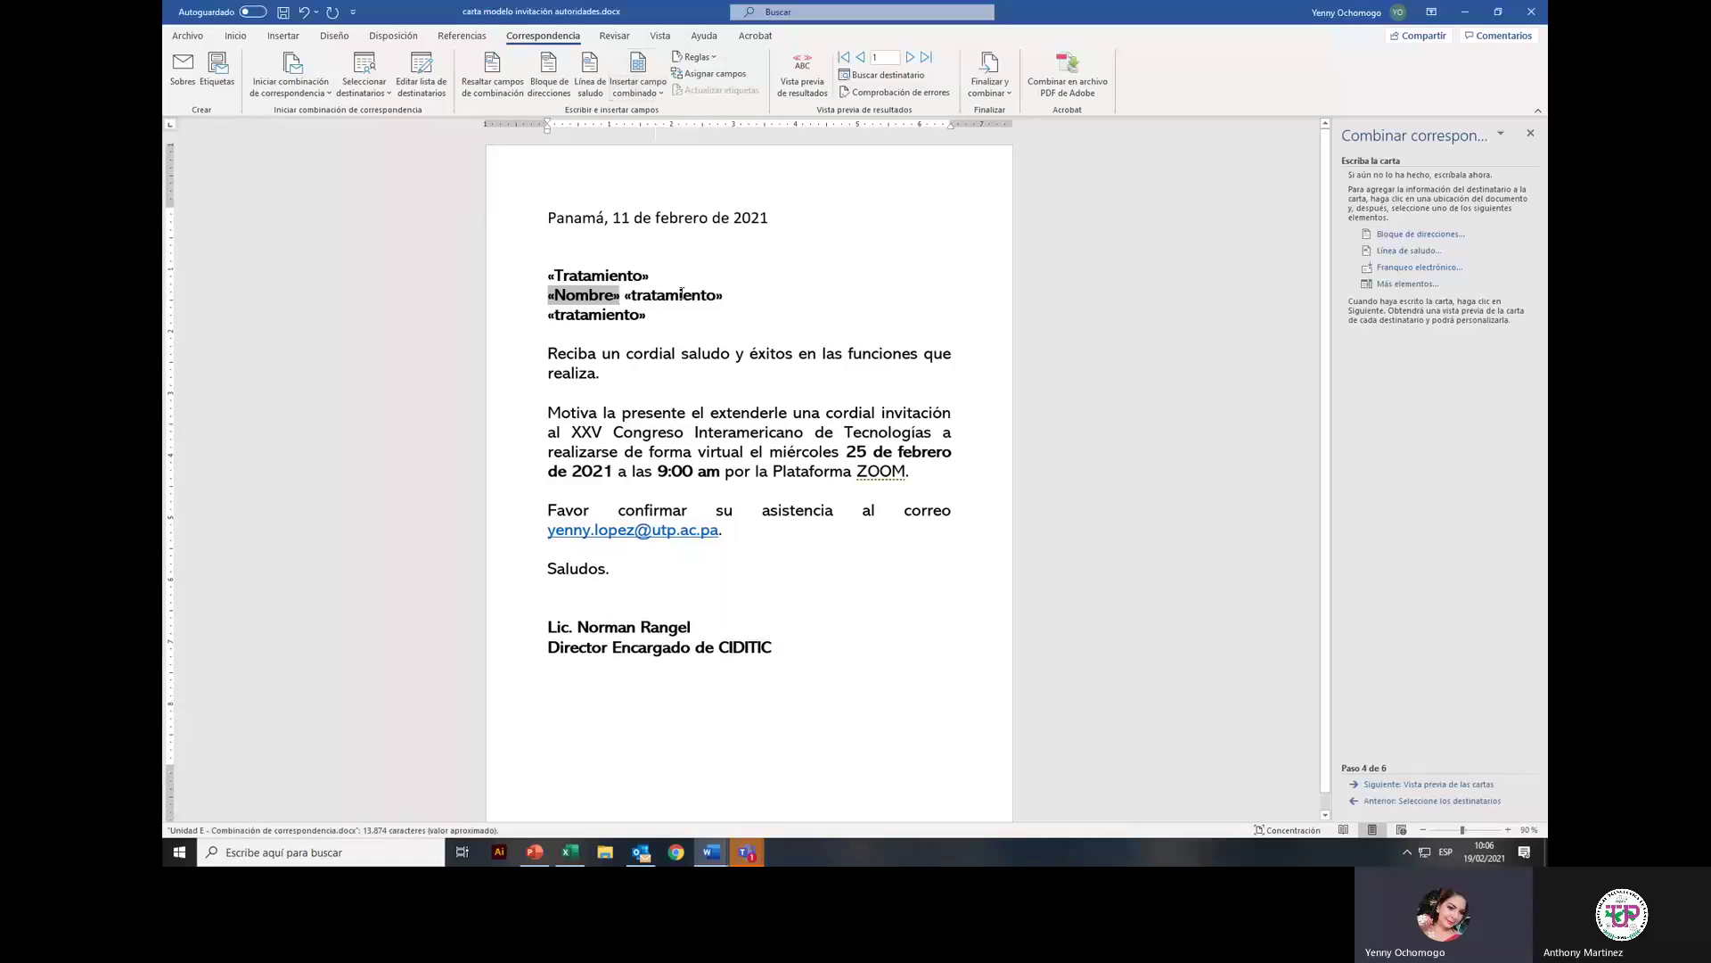
{"action": "left_click", "coordinate": [673, 295]}
{"action": "left_click", "coordinate": [663, 89]}
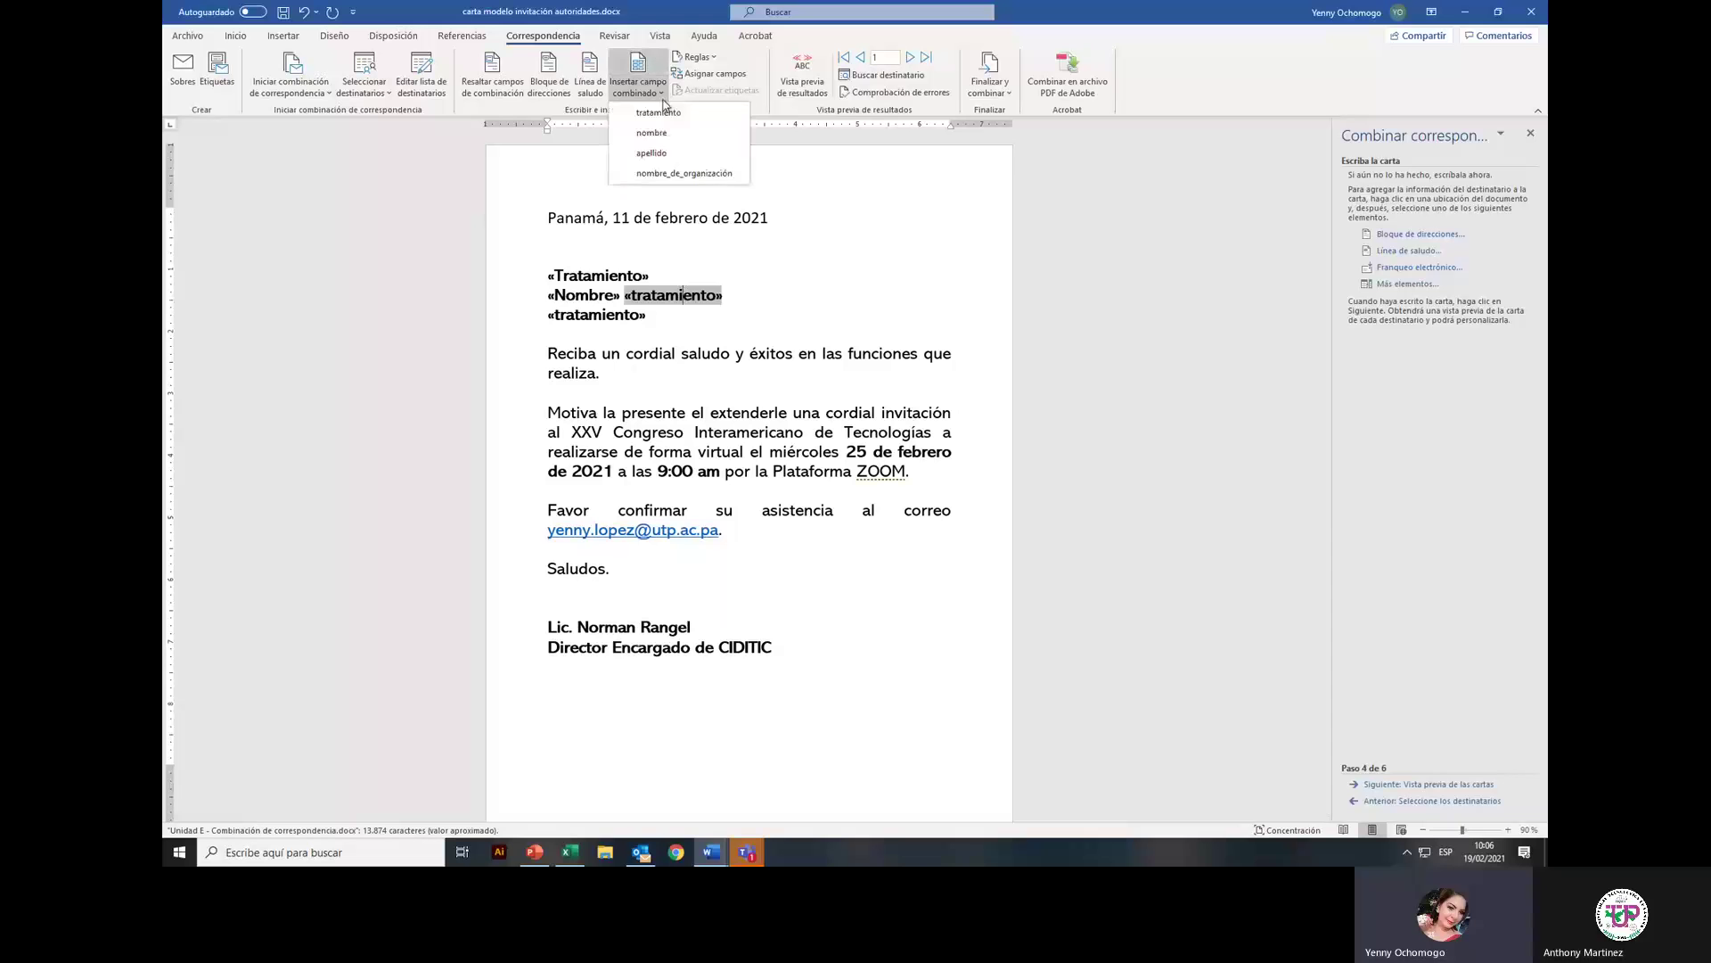
{"action": "left_click", "coordinate": [662, 153]}
{"action": "left_click_drag", "start_coordinate": [723, 295], "coordinate": [623, 290]}
{"action": "key", "text": "Delete"}
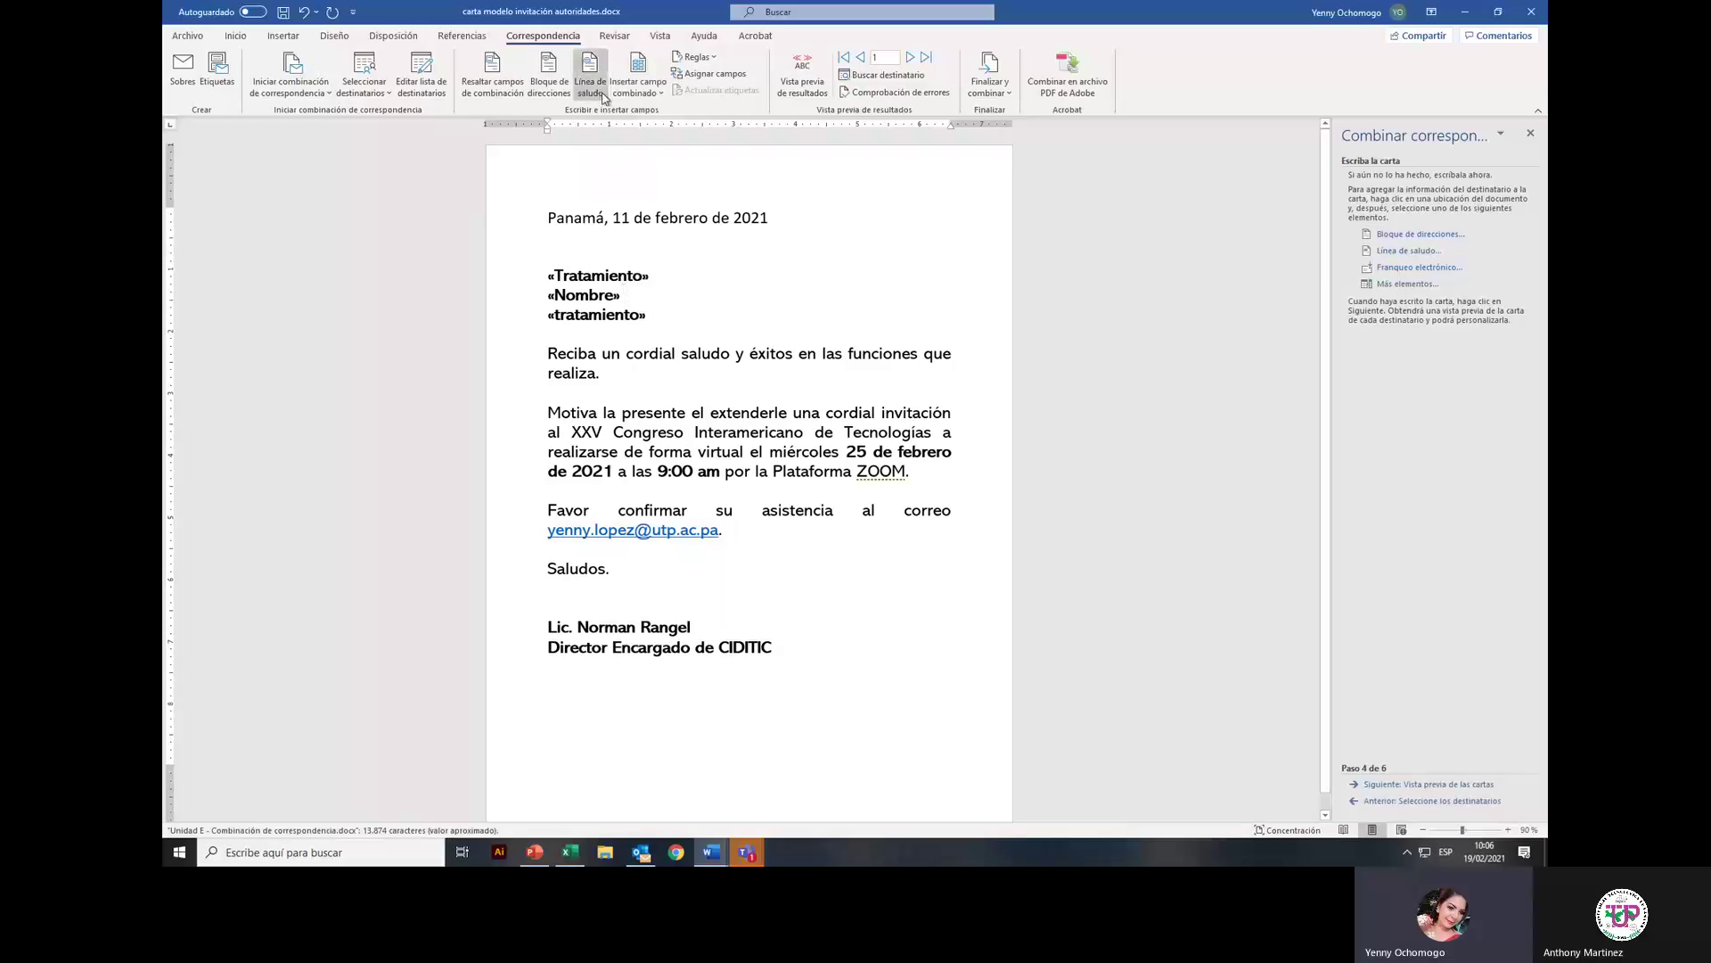
Step: Insert «apellido» on the name line and replace the old «Nombre» field with «nombre»
{"action": "left_click", "coordinate": [651, 89]}
{"action": "left_click", "coordinate": [649, 153]}
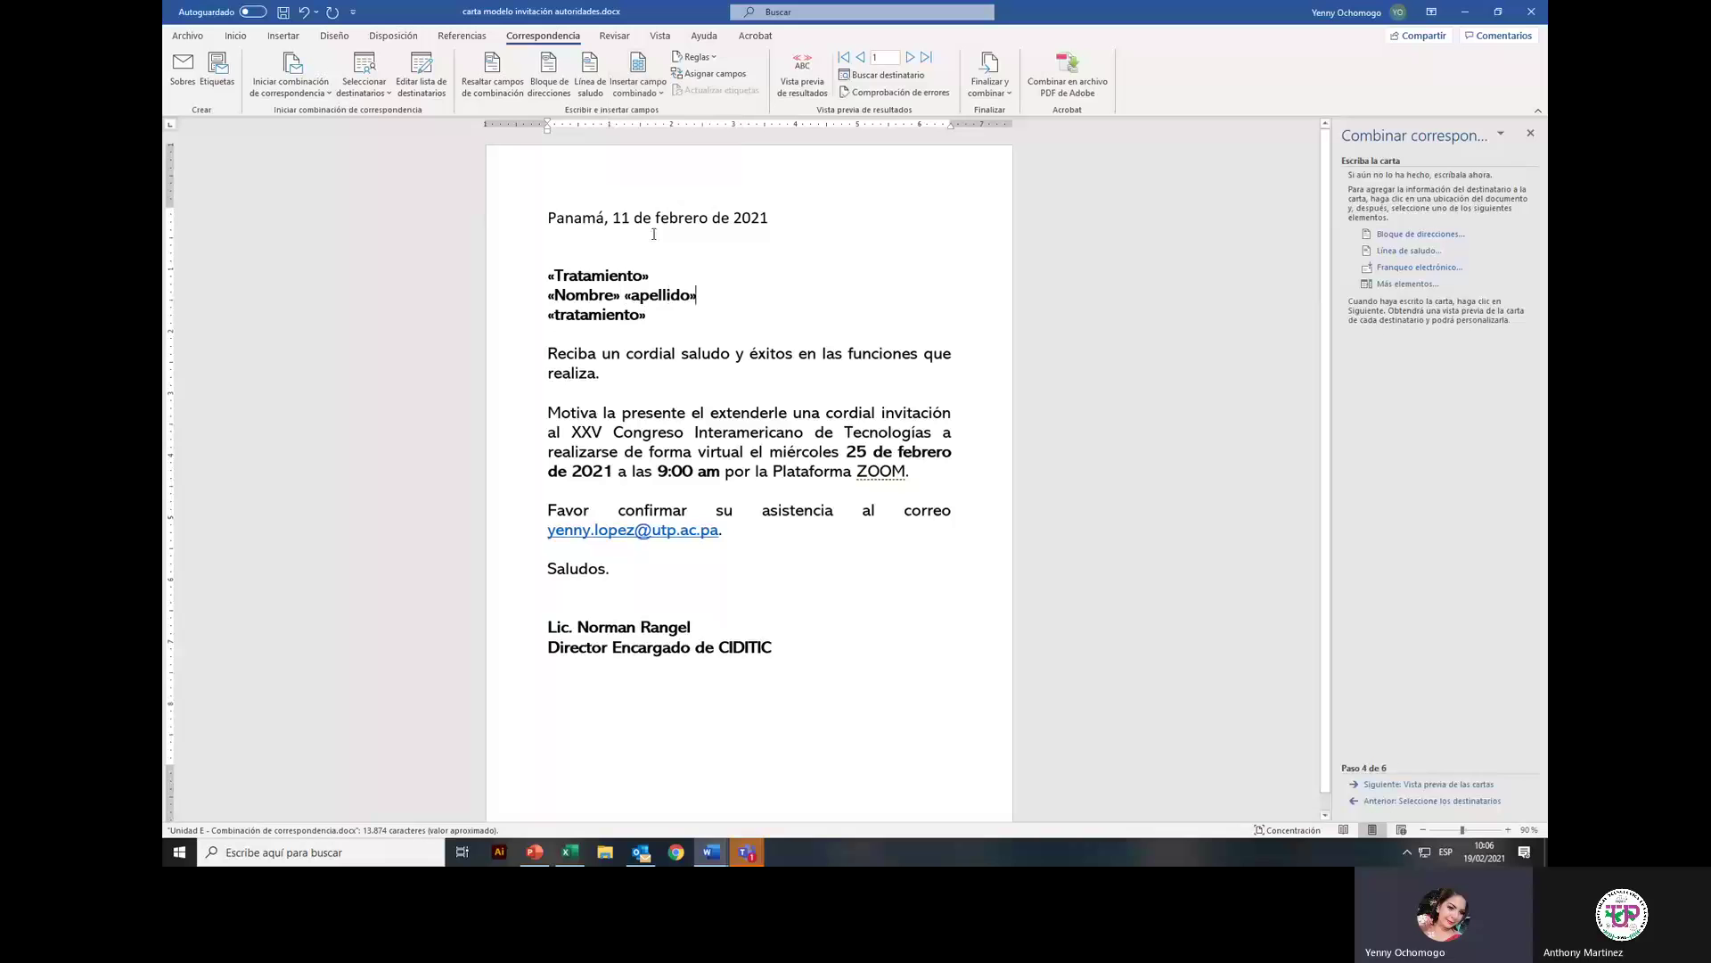
{"action": "left_click", "coordinate": [616, 294]}
{"action": "left_click_drag", "start_coordinate": [617, 294], "coordinate": [548, 294]}
{"action": "key", "text": "Delete"}
{"action": "left_click", "coordinate": [638, 75]}
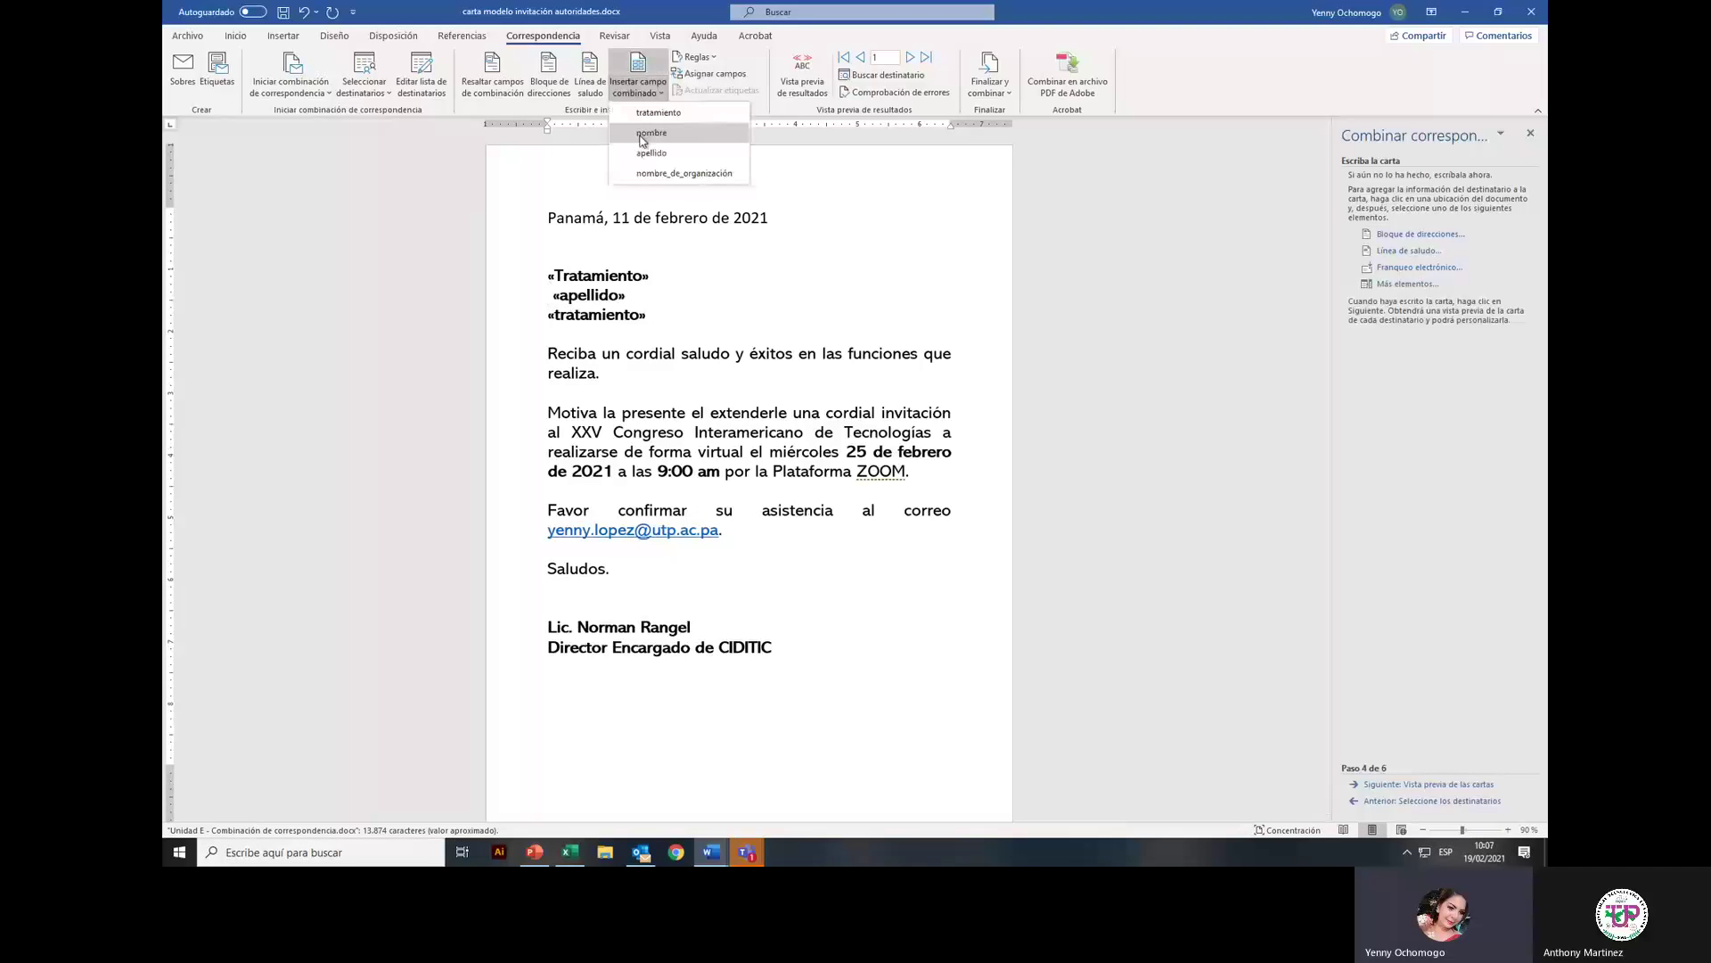
{"action": "left_click", "coordinate": [644, 137]}
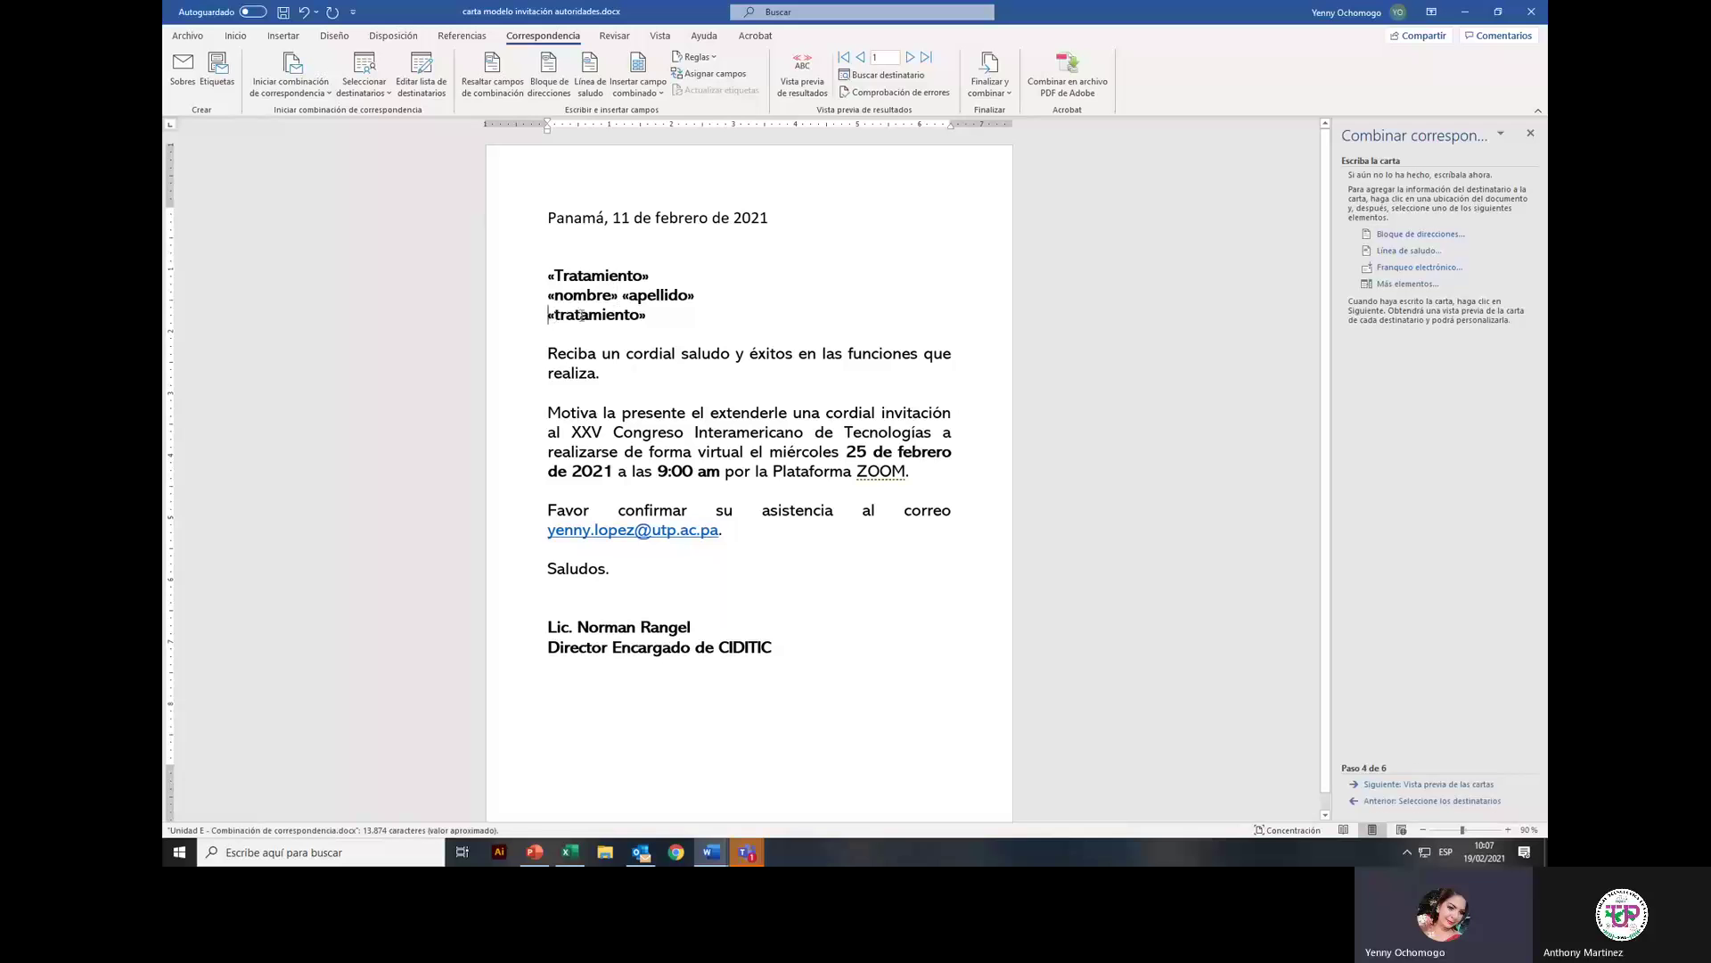
Step: Replace the third-line tratamiento field with «nombre_de_organización» and add a line break after it
{"action": "left_click_drag", "start_coordinate": [547, 314], "coordinate": [651, 315]}
{"action": "key", "text": "Delete"}
{"action": "left_click", "coordinate": [643, 92]}
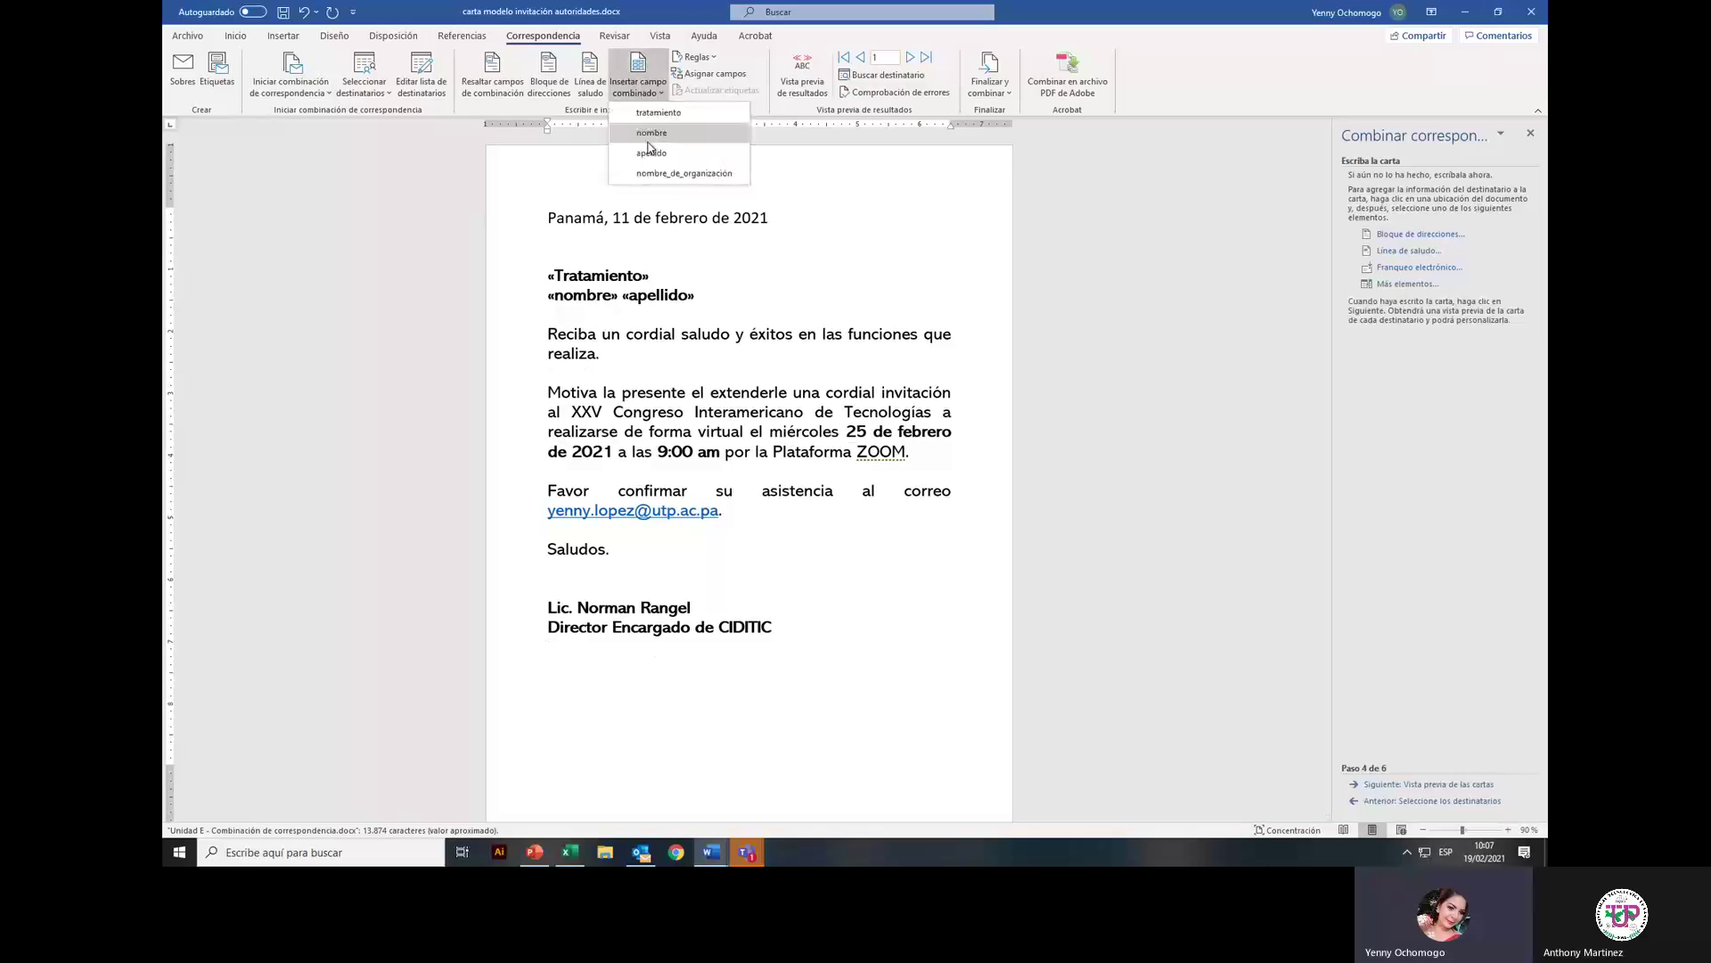
{"action": "left_click", "coordinate": [664, 170]}
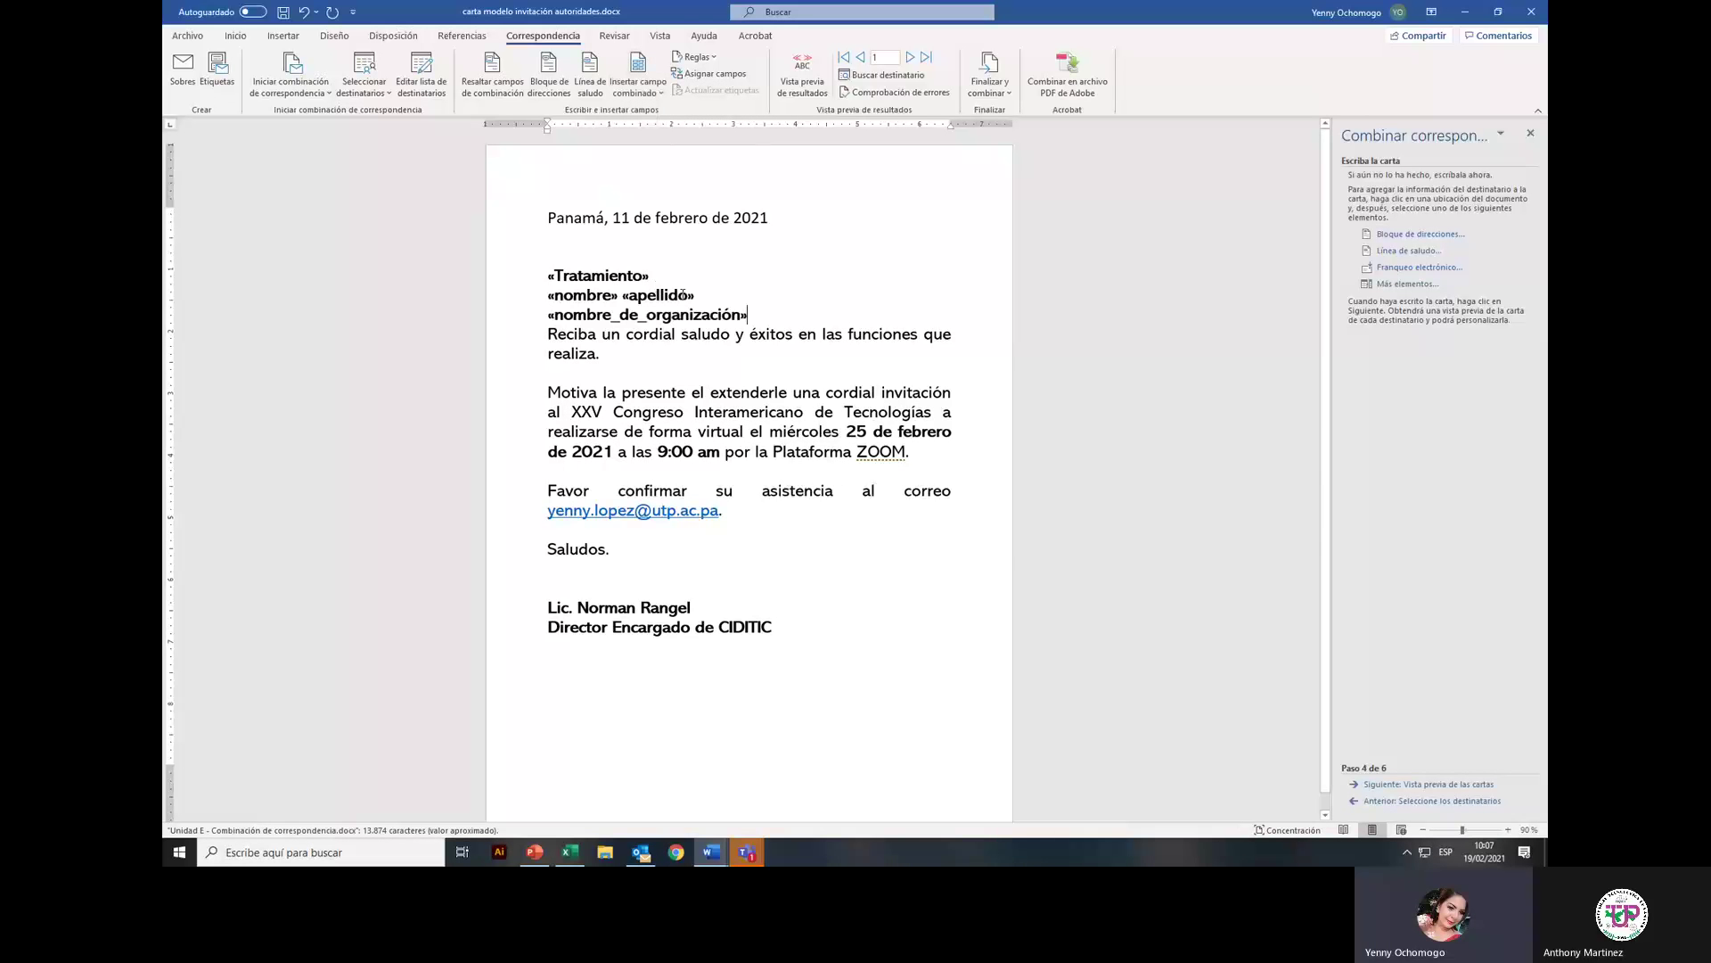
{"action": "key", "text": "Return"}
{"action": "left_click", "coordinate": [765, 319]}
{"action": "left_click", "coordinate": [781, 318]}
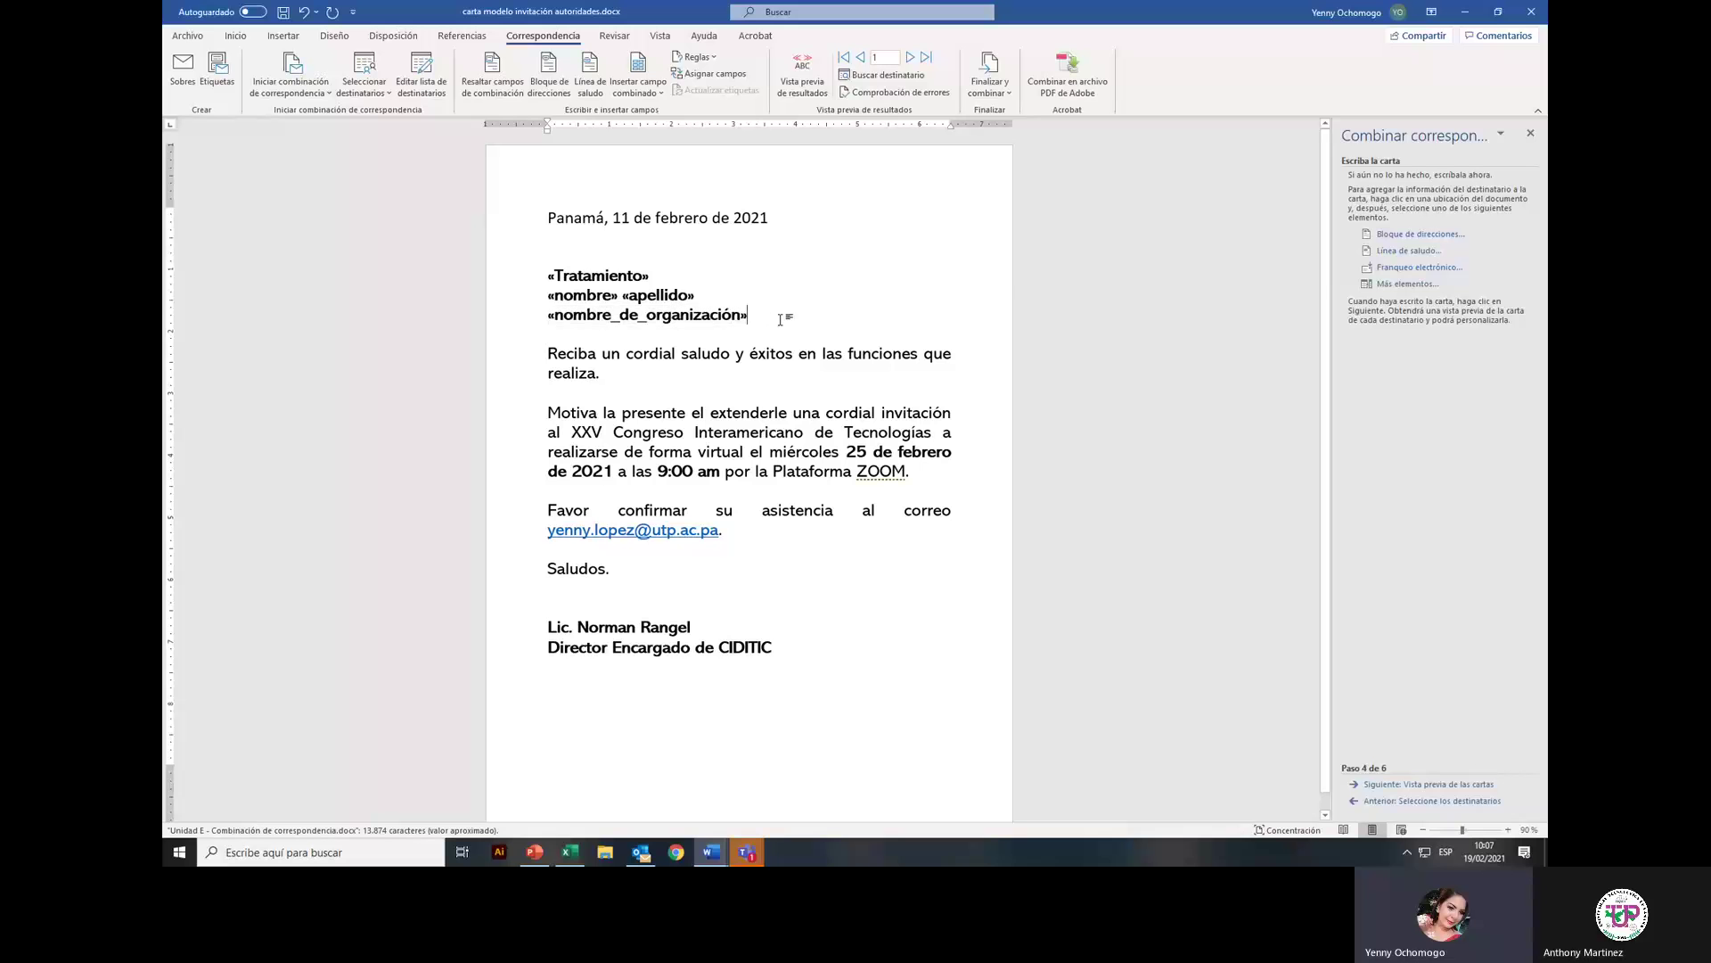
Step: Preview the merged letters for the second and third recipients
{"action": "left_click", "coordinate": [1448, 783]}
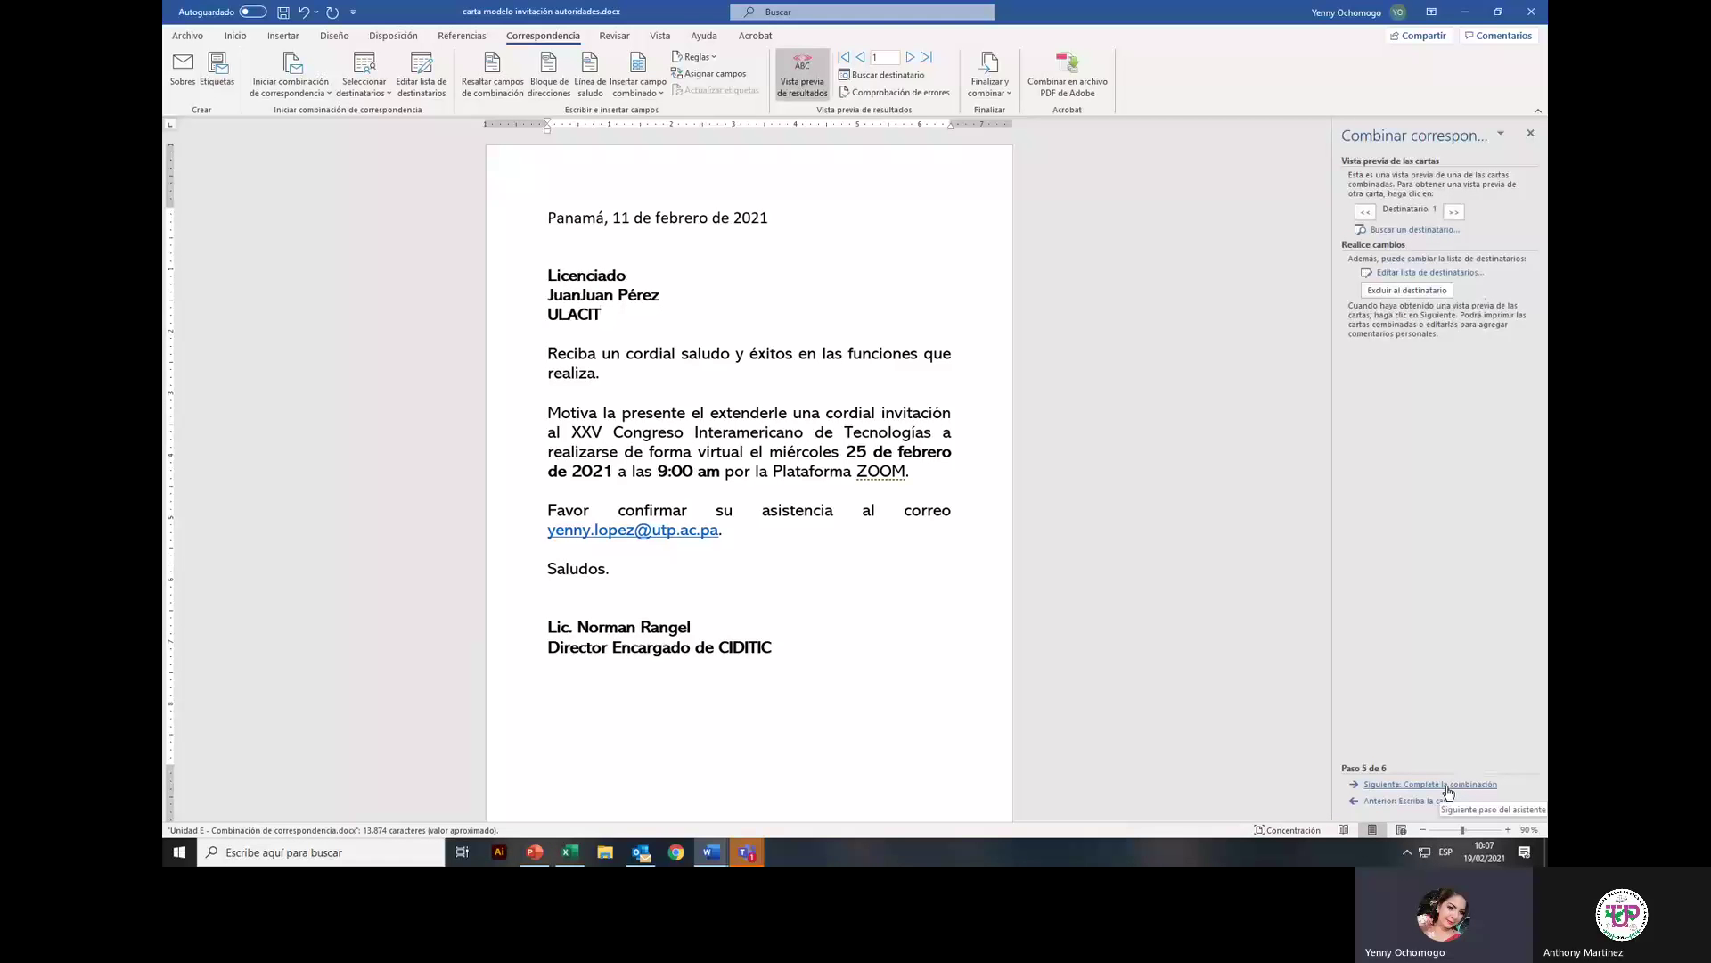
{"action": "left_click", "coordinate": [1449, 784]}
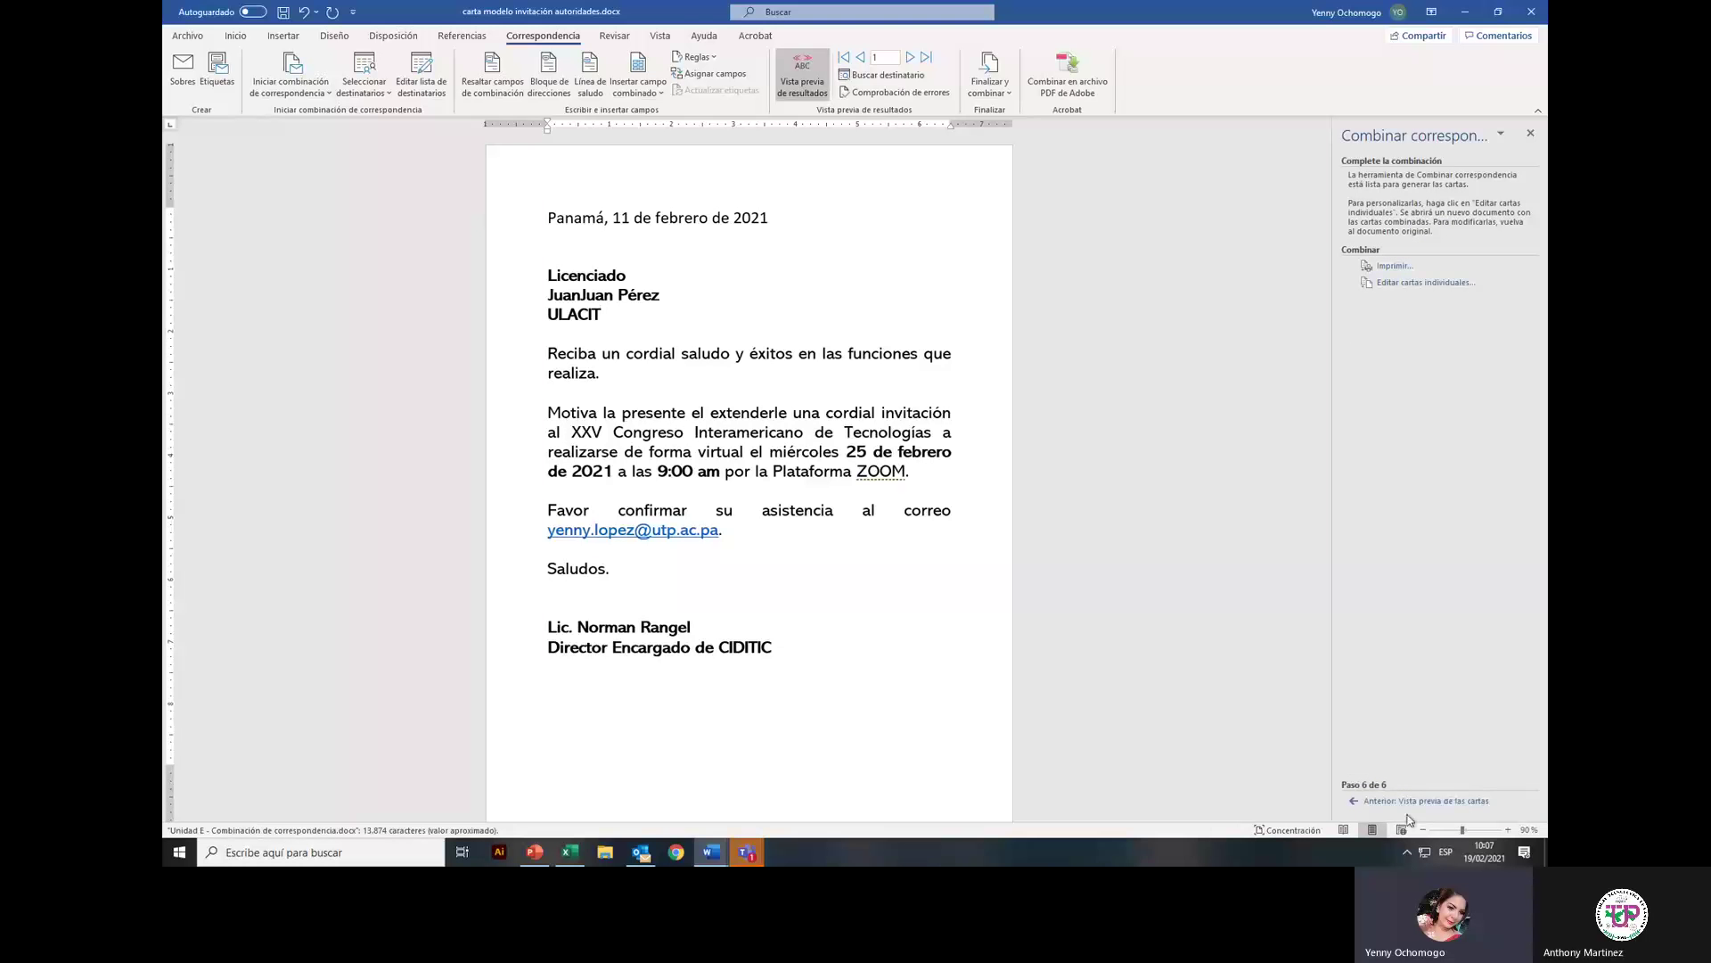
{"action": "left_click", "coordinate": [1426, 801]}
{"action": "left_click", "coordinate": [1455, 216]}
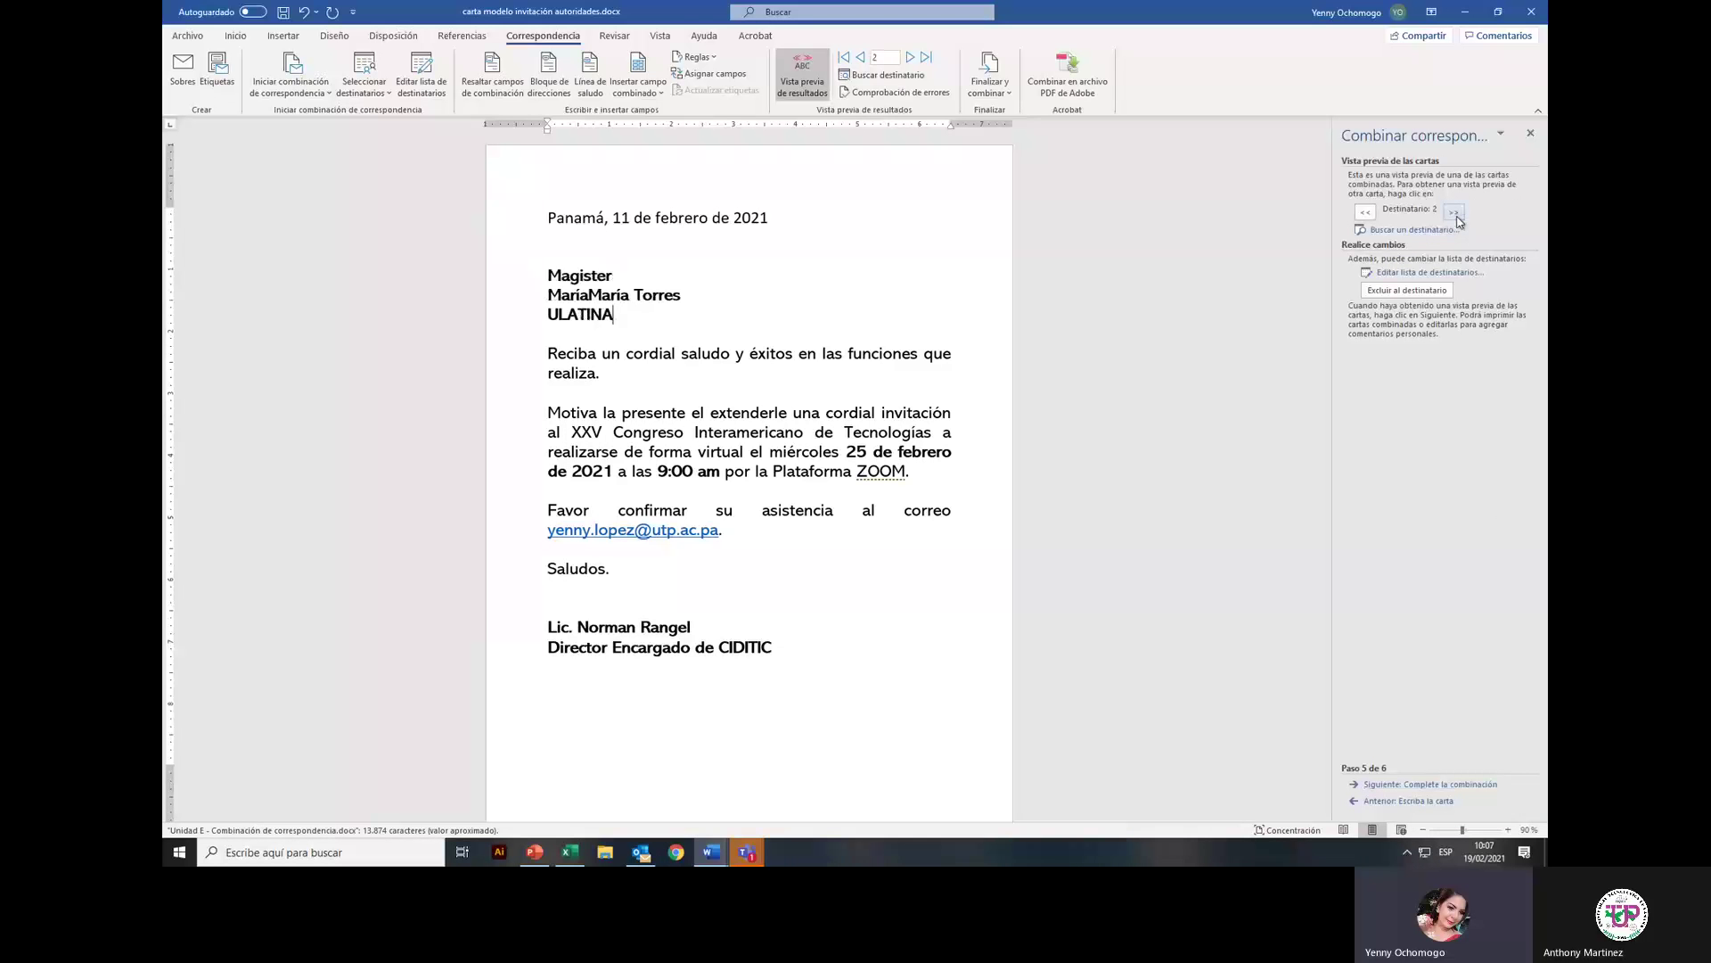
{"action": "left_click", "coordinate": [1455, 215]}
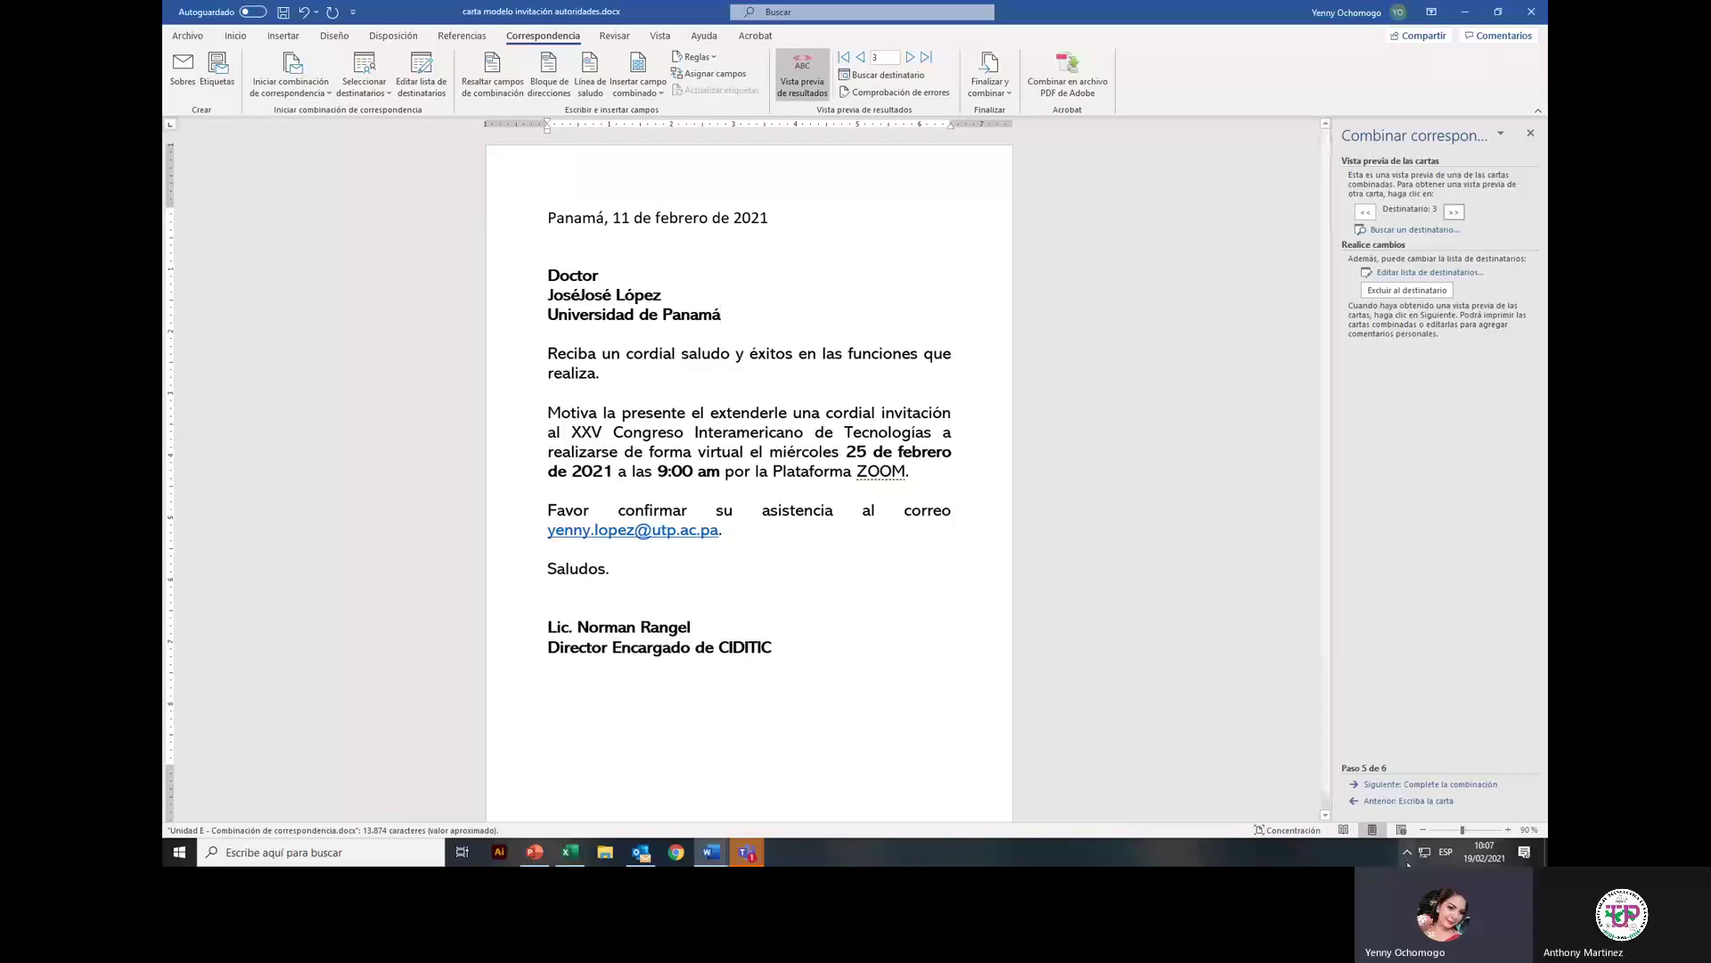
Step: Step back to the letter and delete the duplicate «Nombre» field from the name line
{"action": "left_click", "coordinate": [1420, 800]}
{"action": "left_click", "coordinate": [1420, 801]}
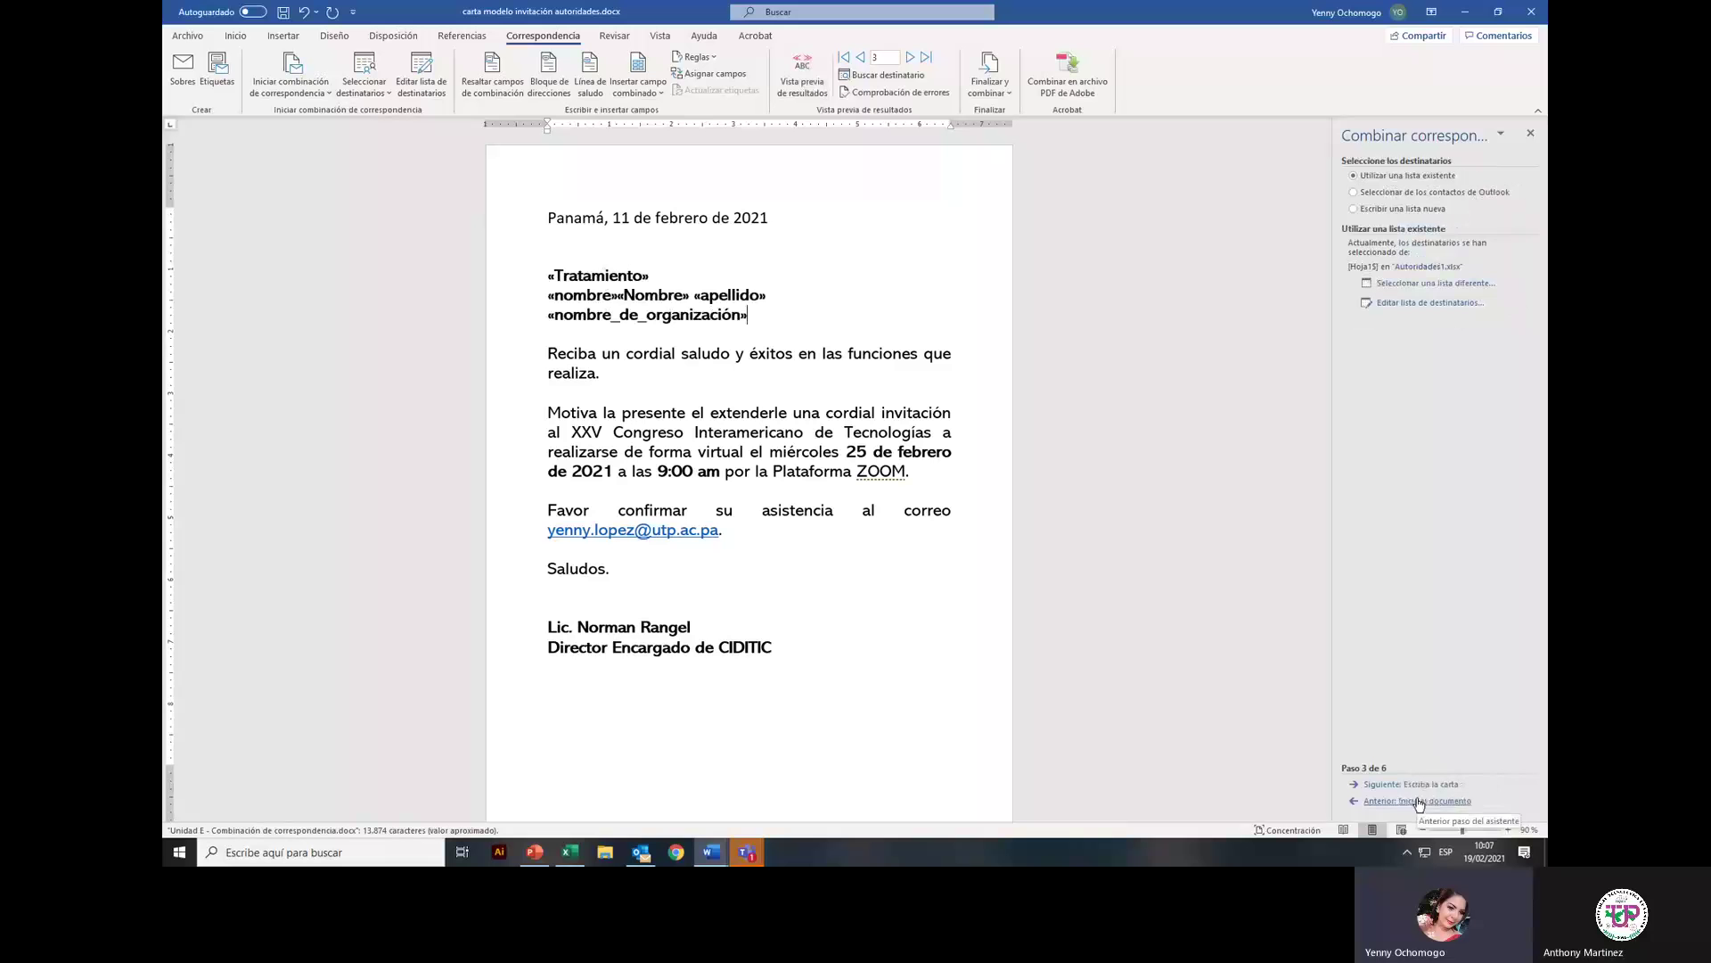
{"action": "left_click", "coordinate": [612, 312]}
{"action": "left_click", "coordinate": [619, 295]}
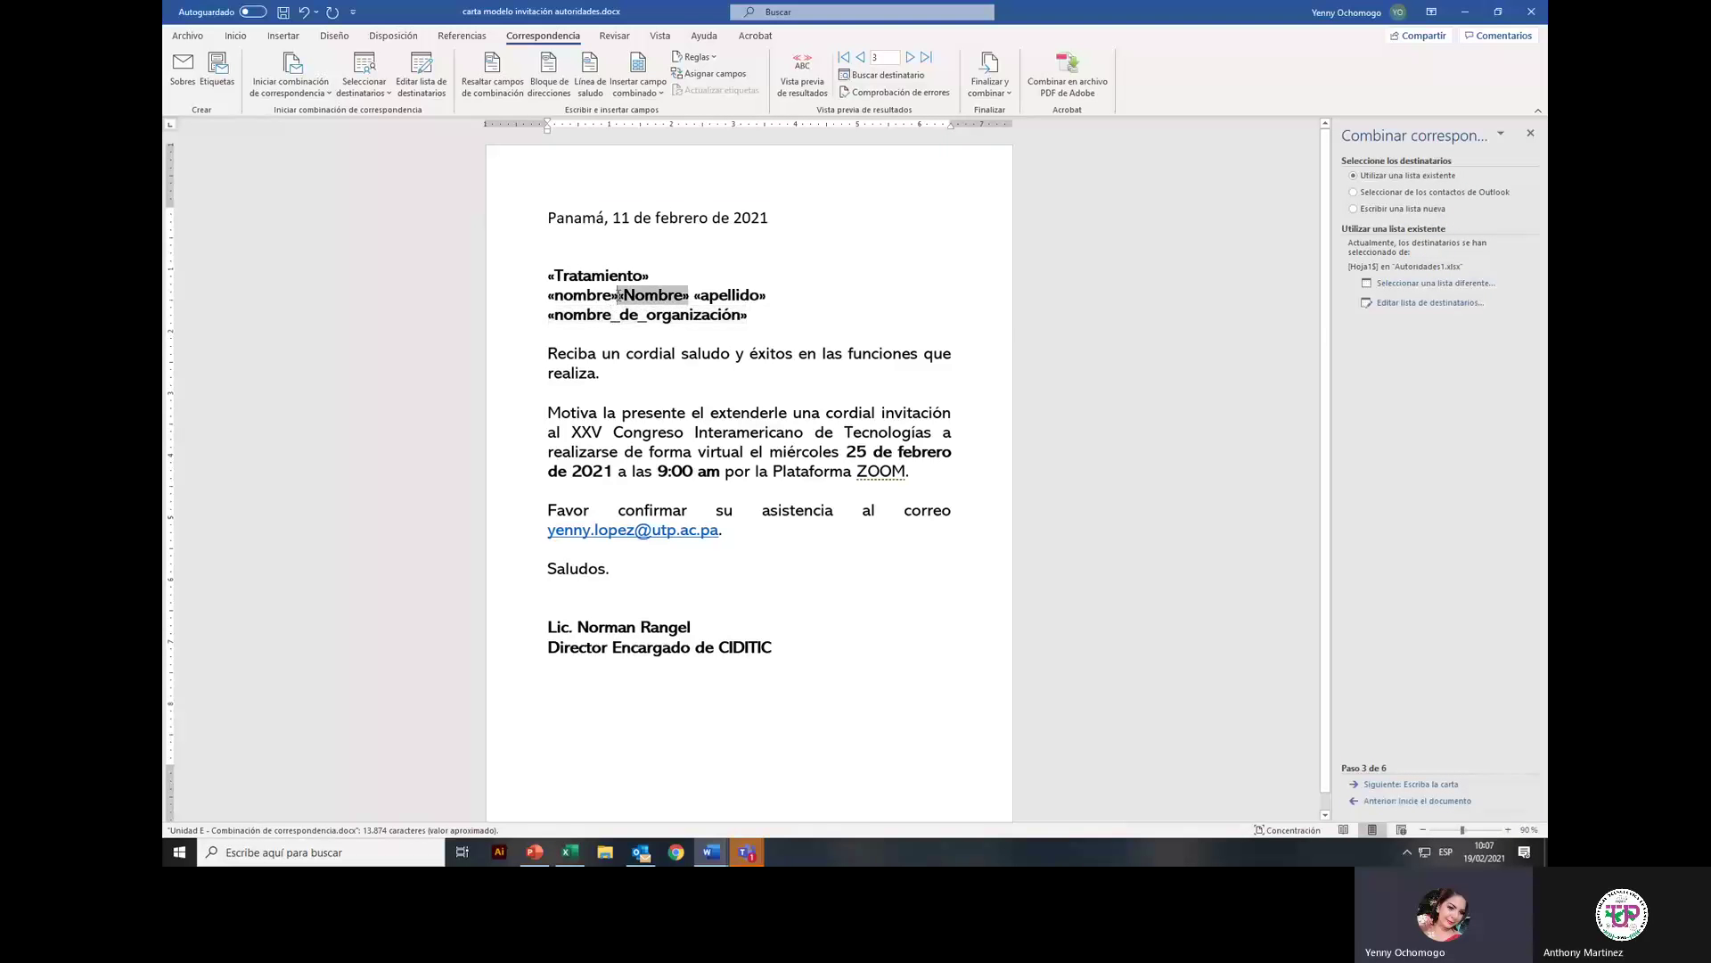
{"action": "key", "text": "Delete"}
{"action": "key", "text": "Delete"}
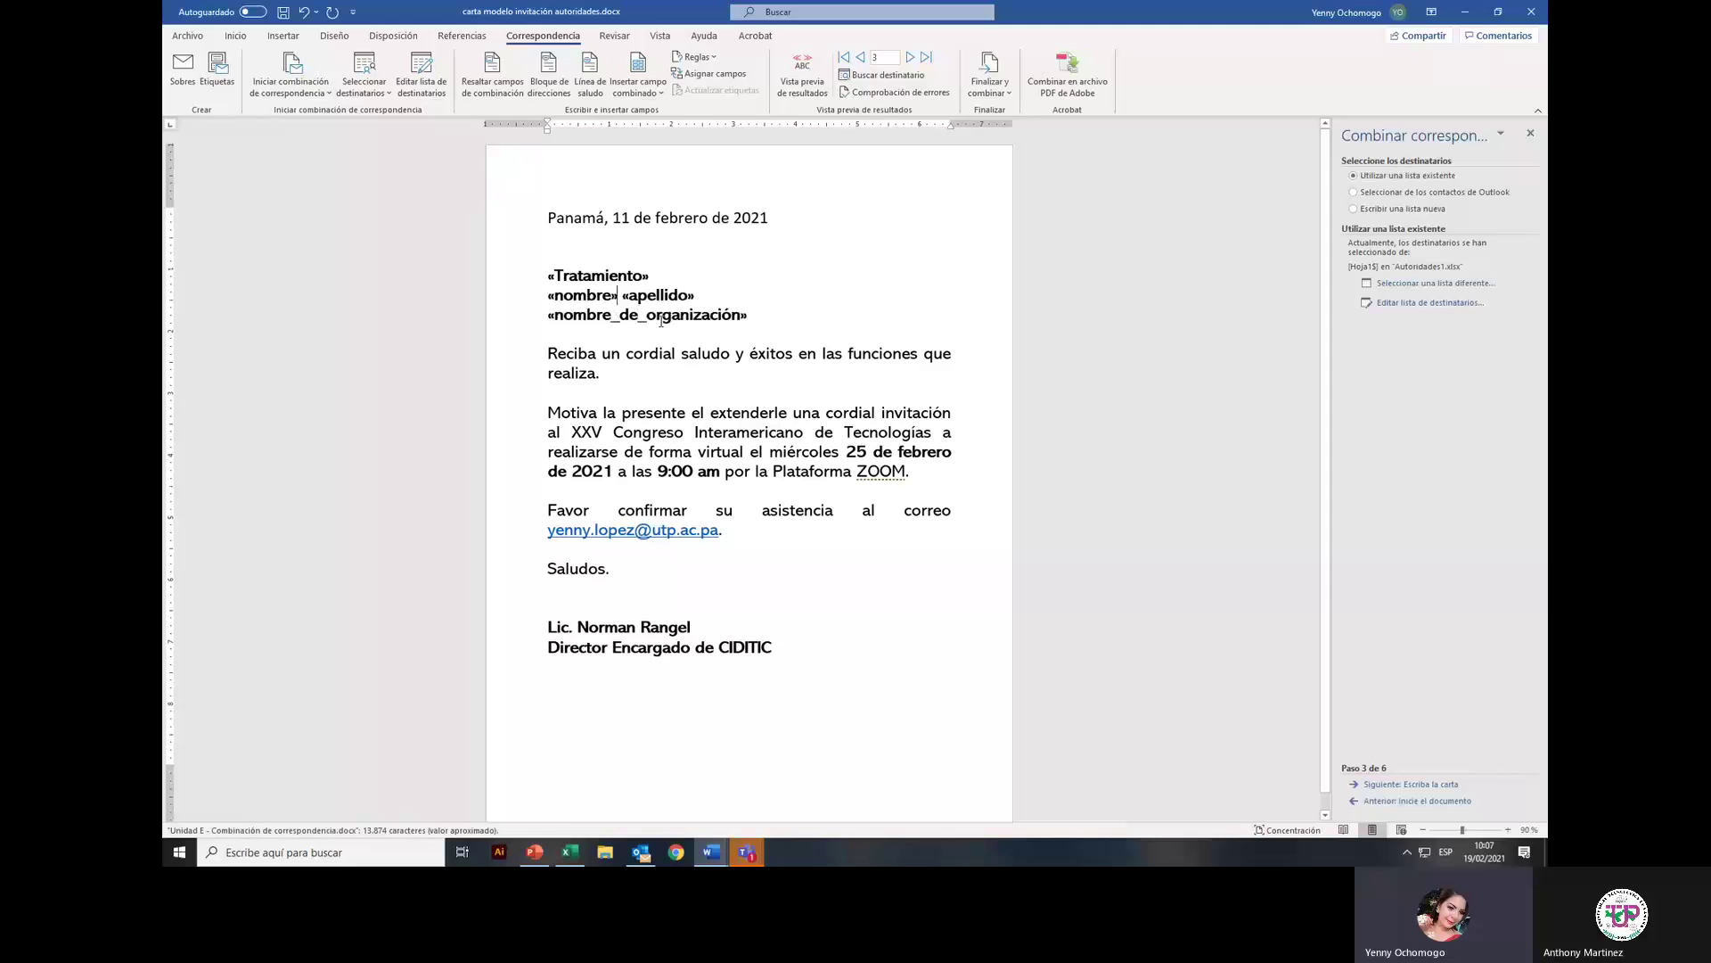
{"action": "left_click", "coordinate": [661, 317]}
{"action": "left_click", "coordinate": [1443, 786]}
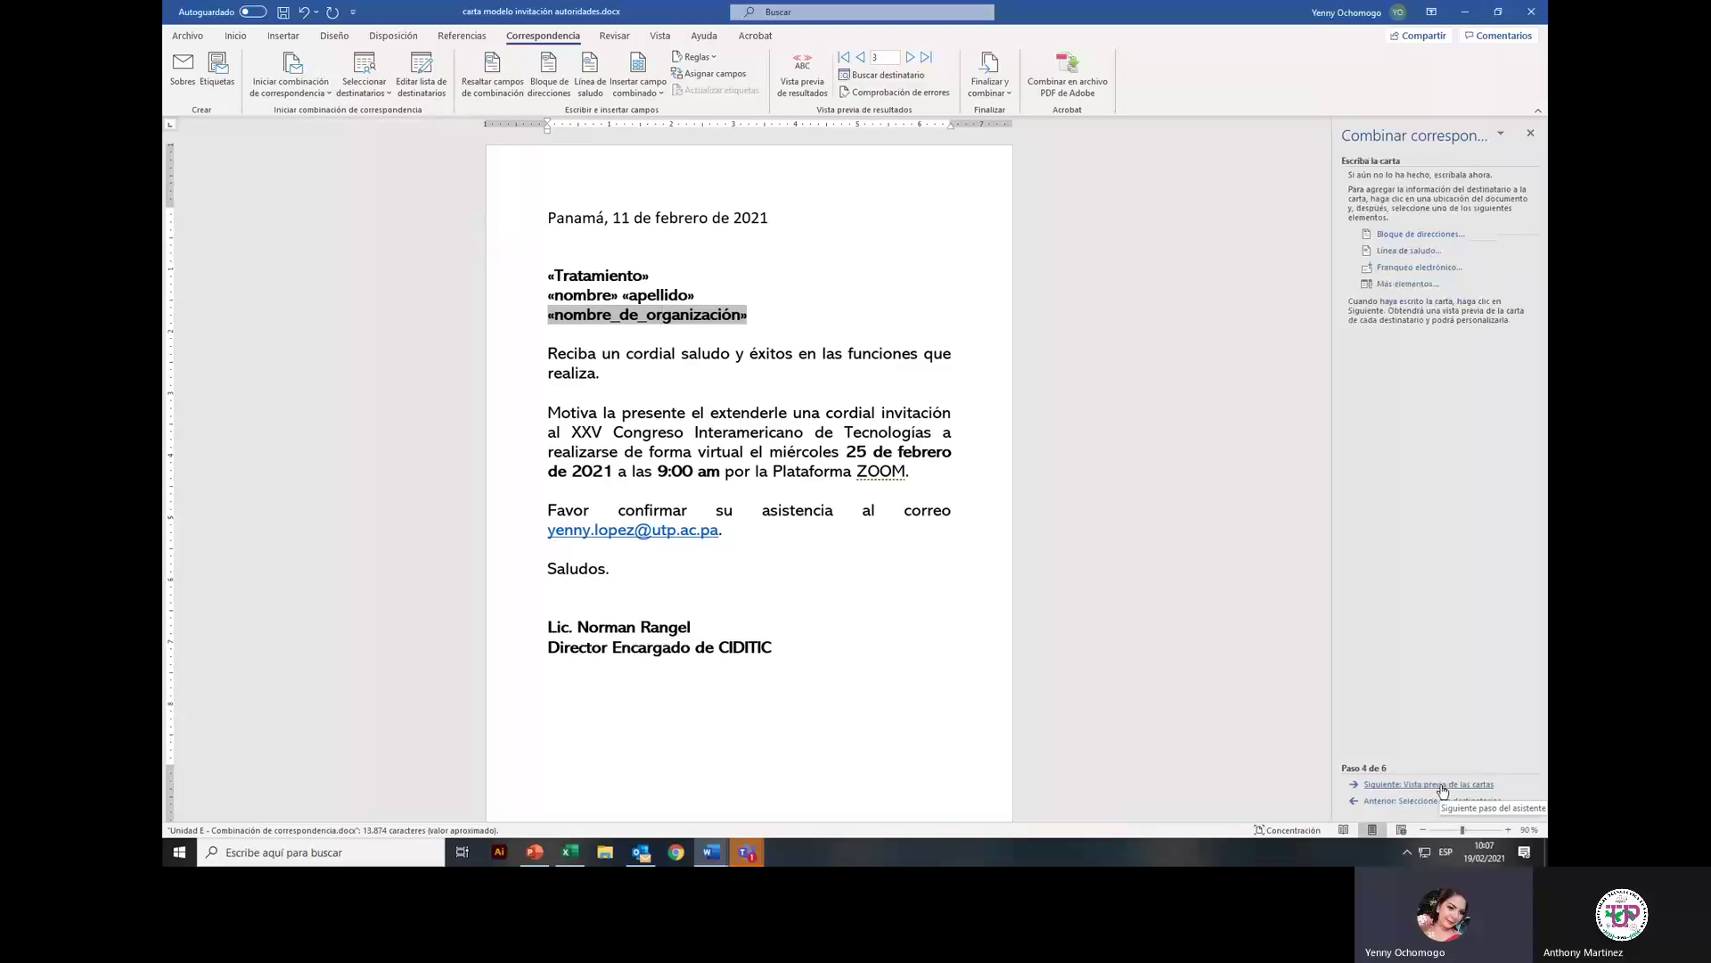
Step: Preview the merged letters, browsing back to recipient 1 and forward to recipient 3
{"action": "left_click", "coordinate": [1443, 786]}
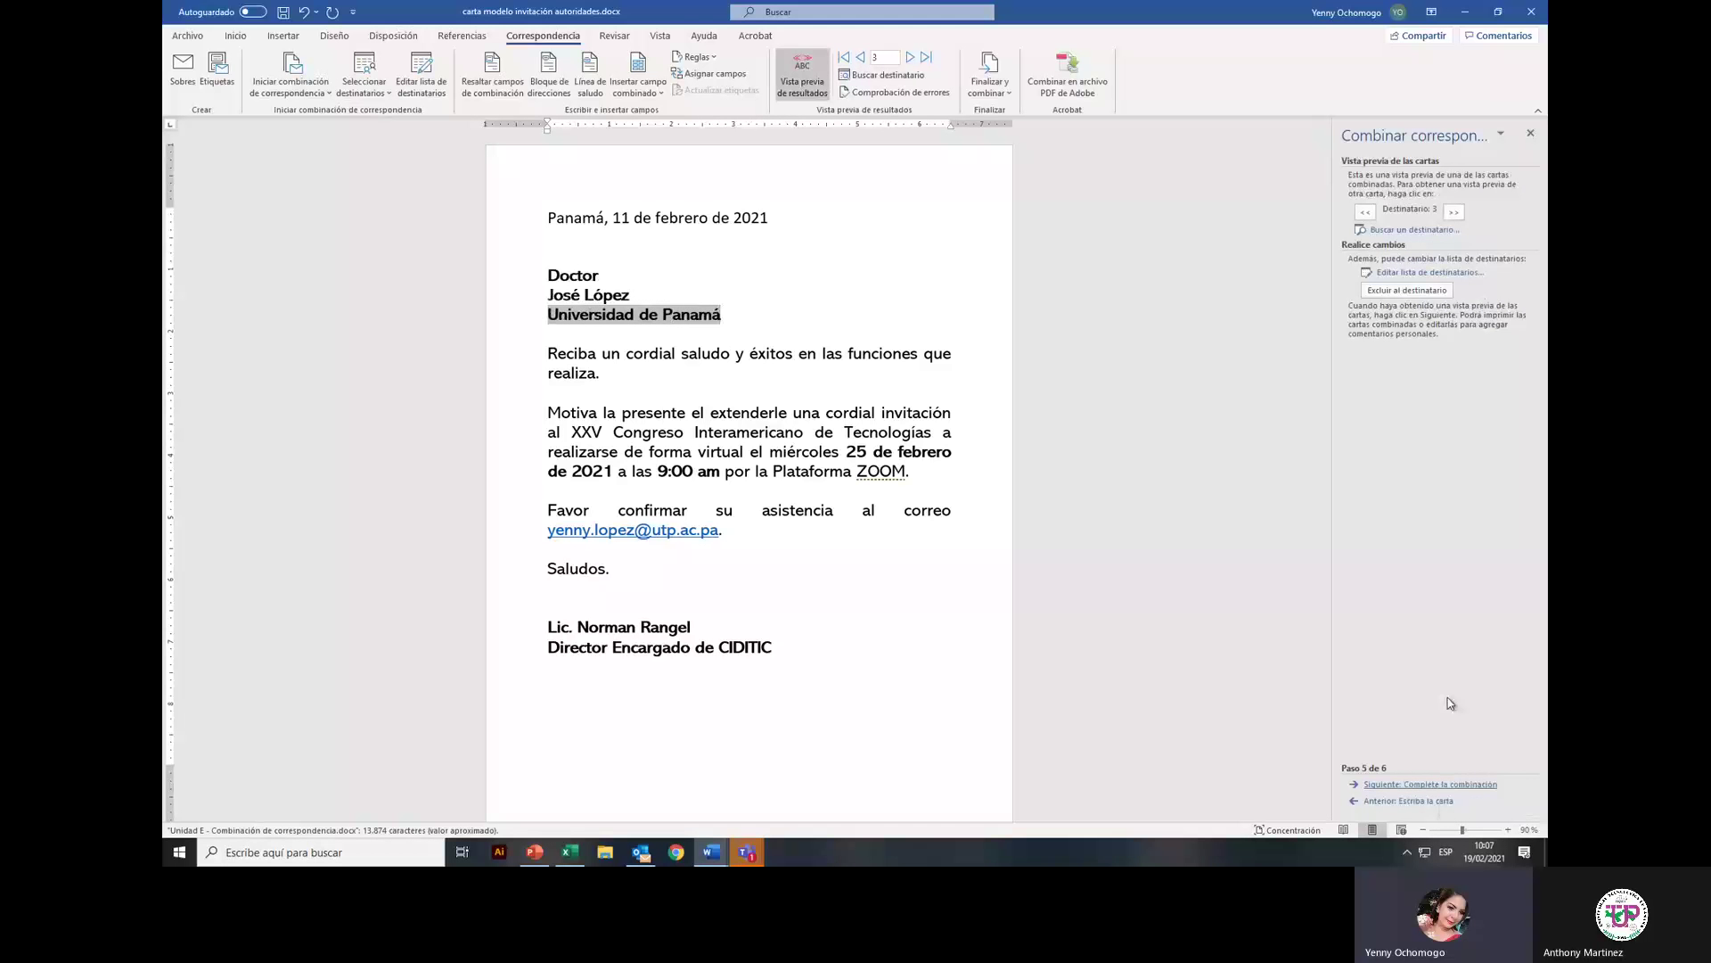
{"action": "left_click", "coordinate": [1366, 212]}
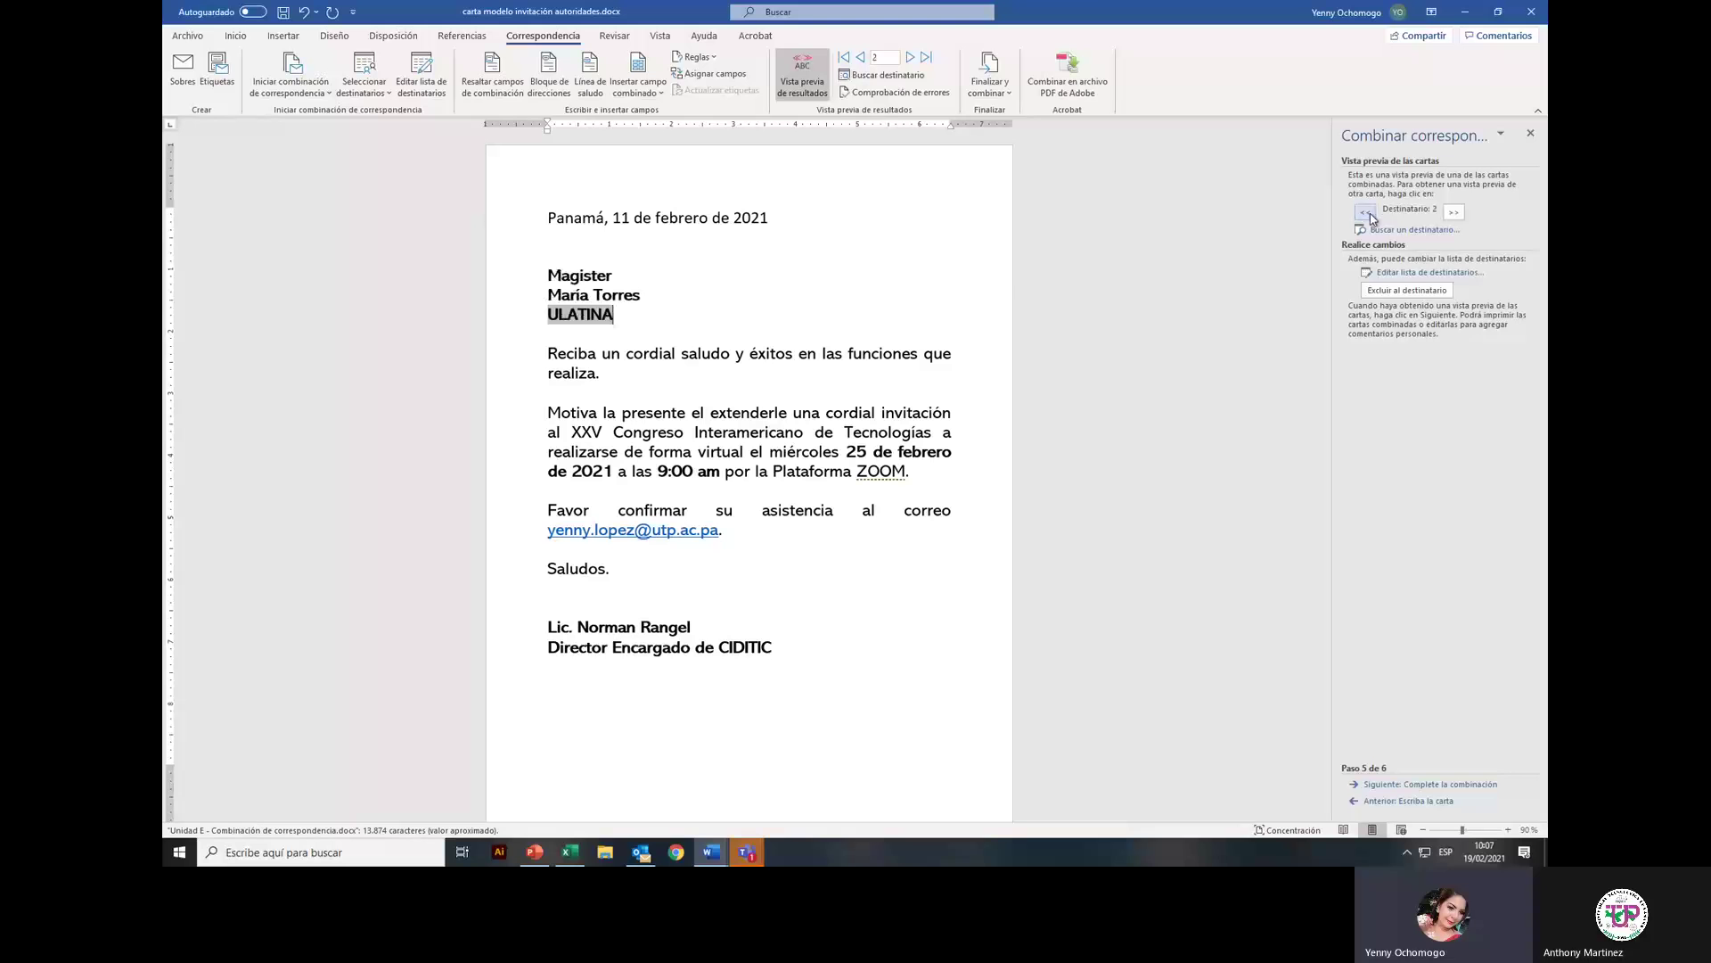
{"action": "left_click", "coordinate": [1365, 212]}
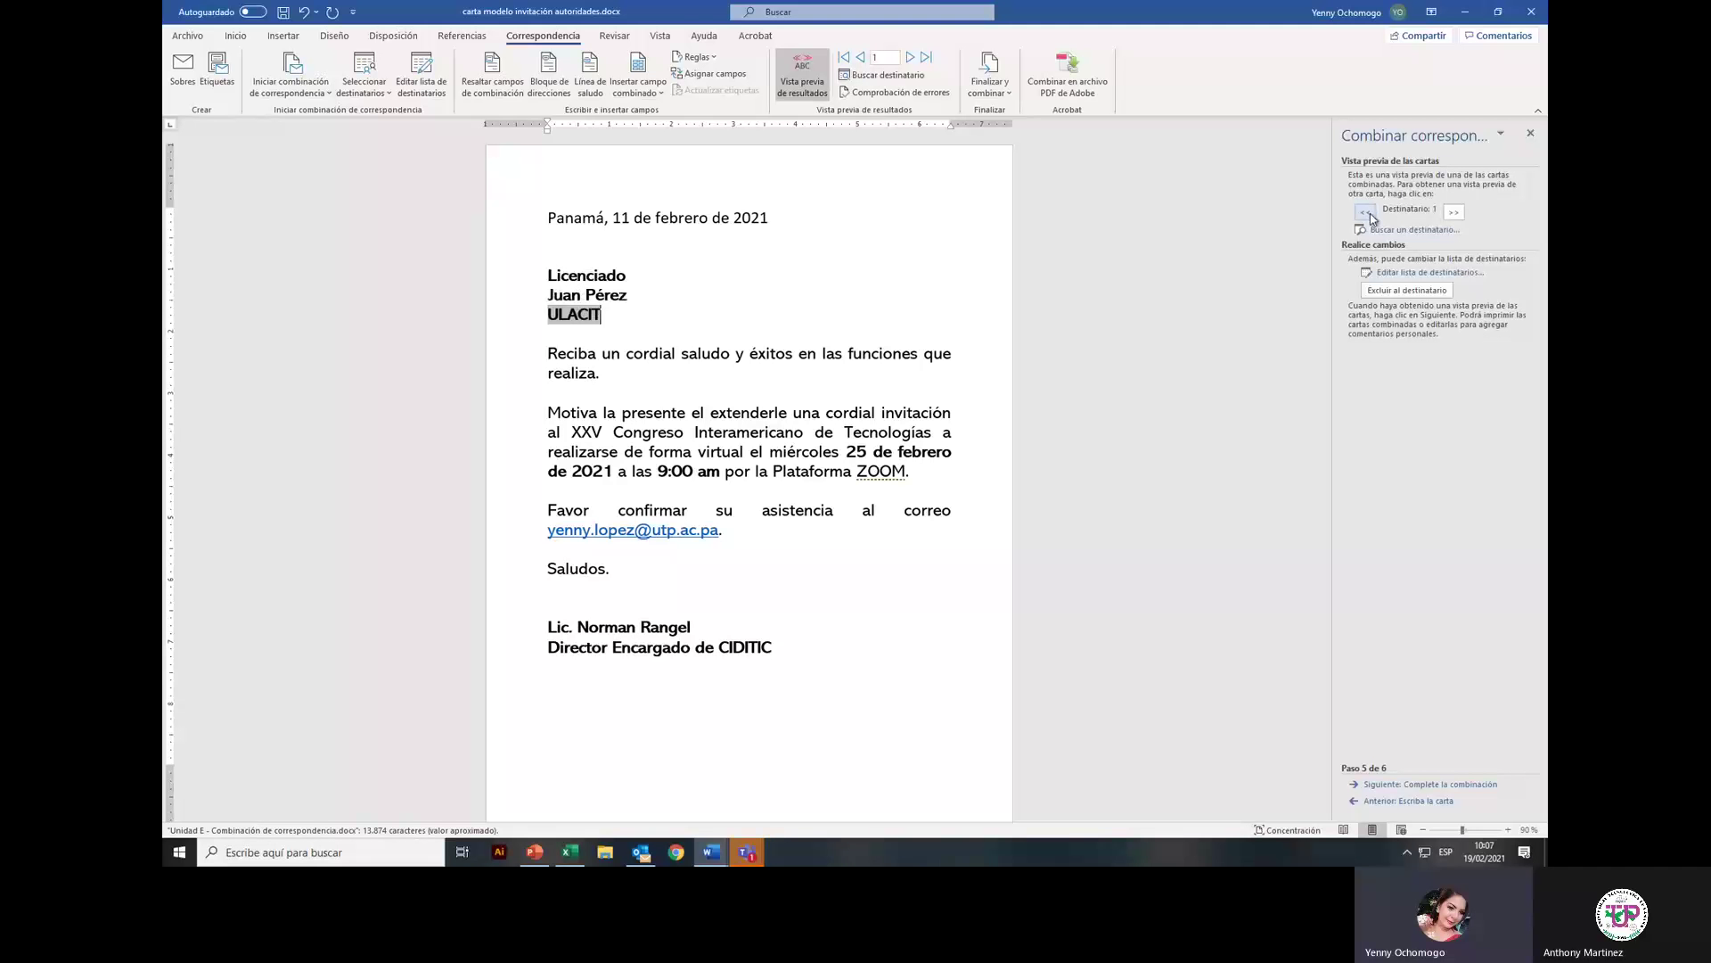
{"action": "left_click", "coordinate": [1453, 212]}
{"action": "left_click", "coordinate": [1454, 212]}
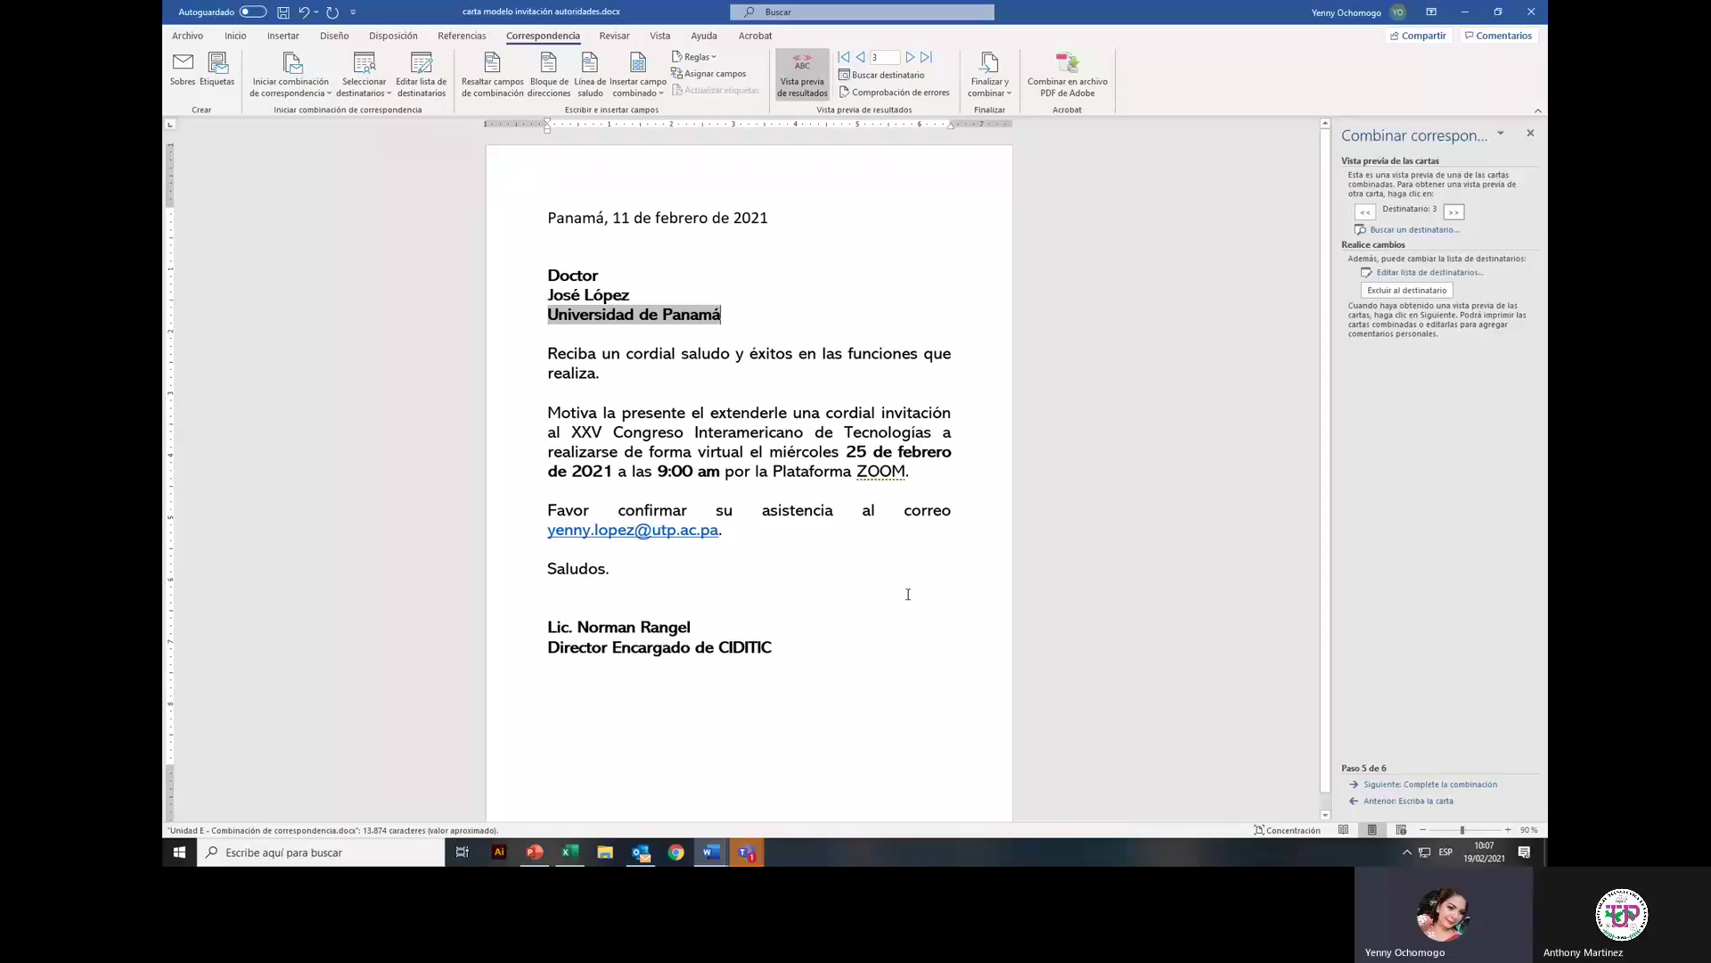
{"action": "left_click", "coordinate": [638, 89]}
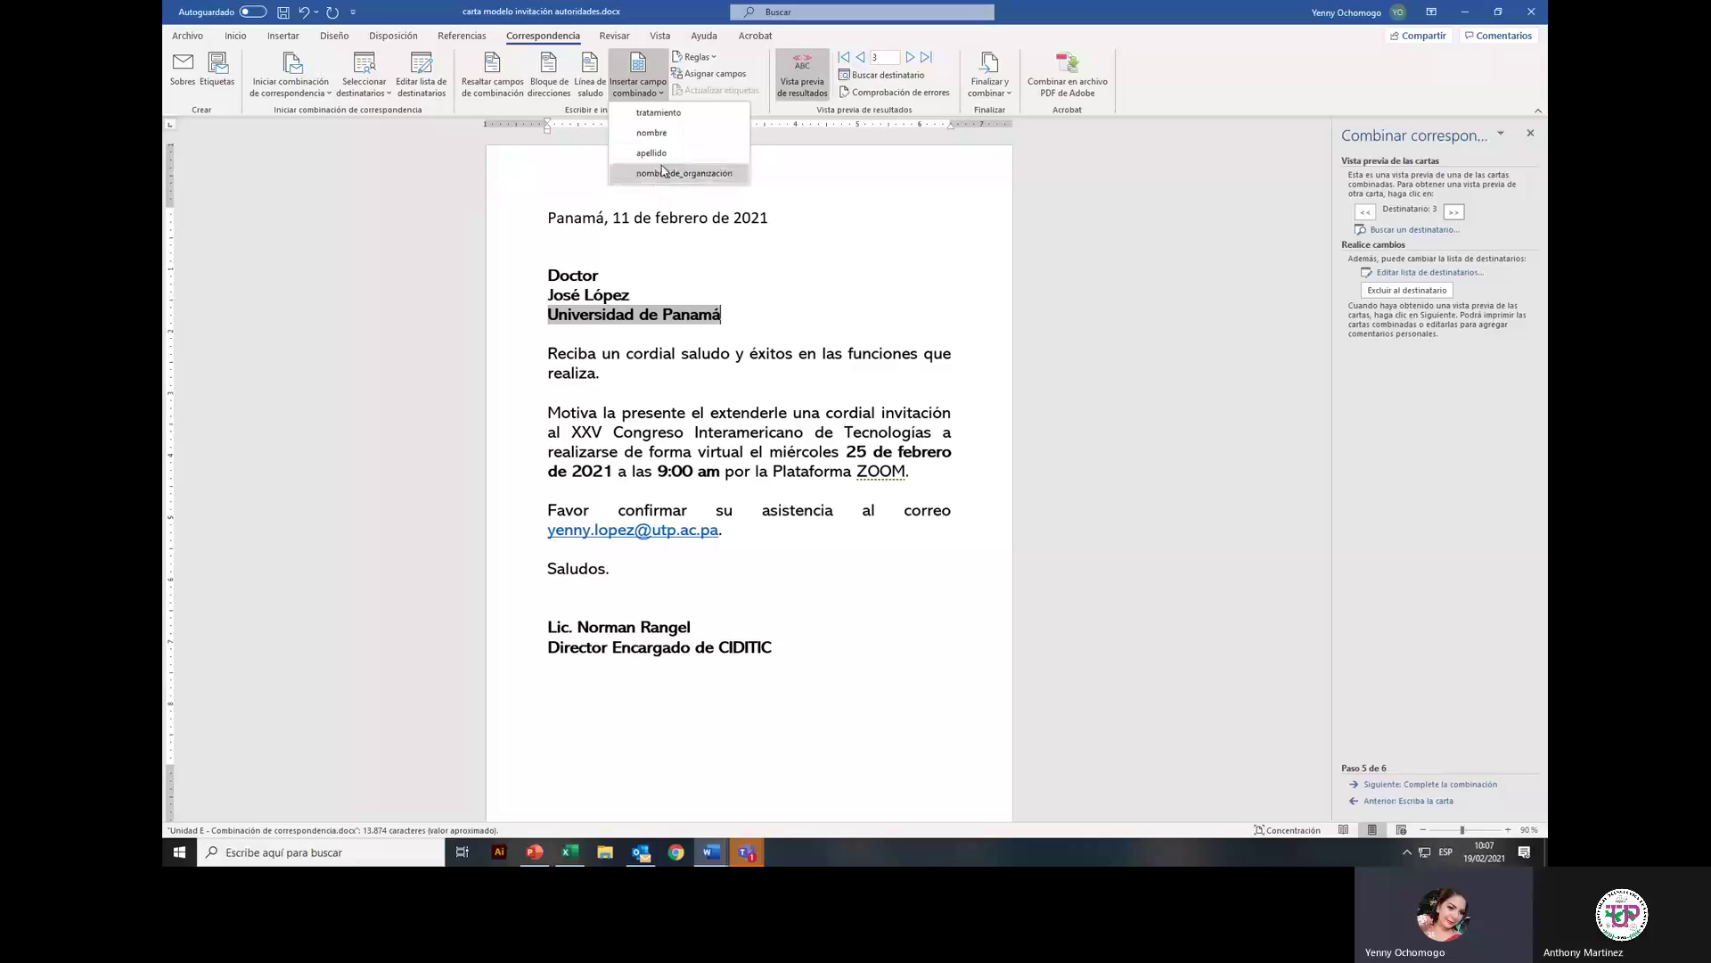
{"action": "left_click", "coordinate": [641, 306]}
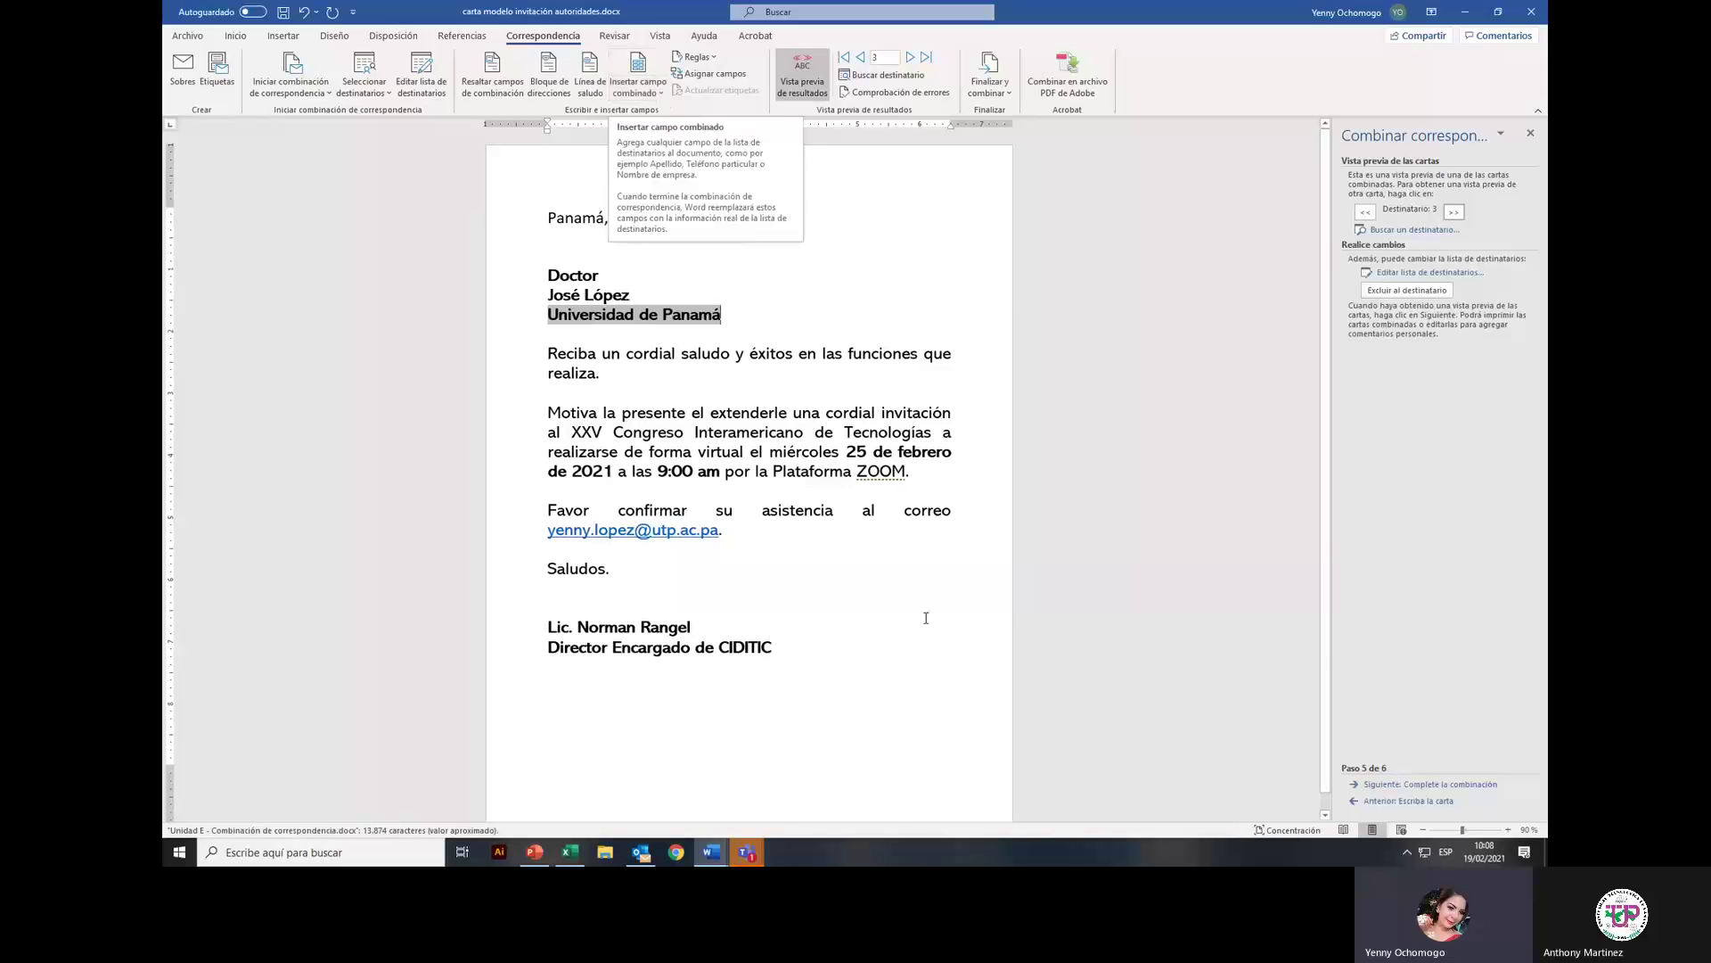
{"action": "left_click", "coordinate": [722, 575]}
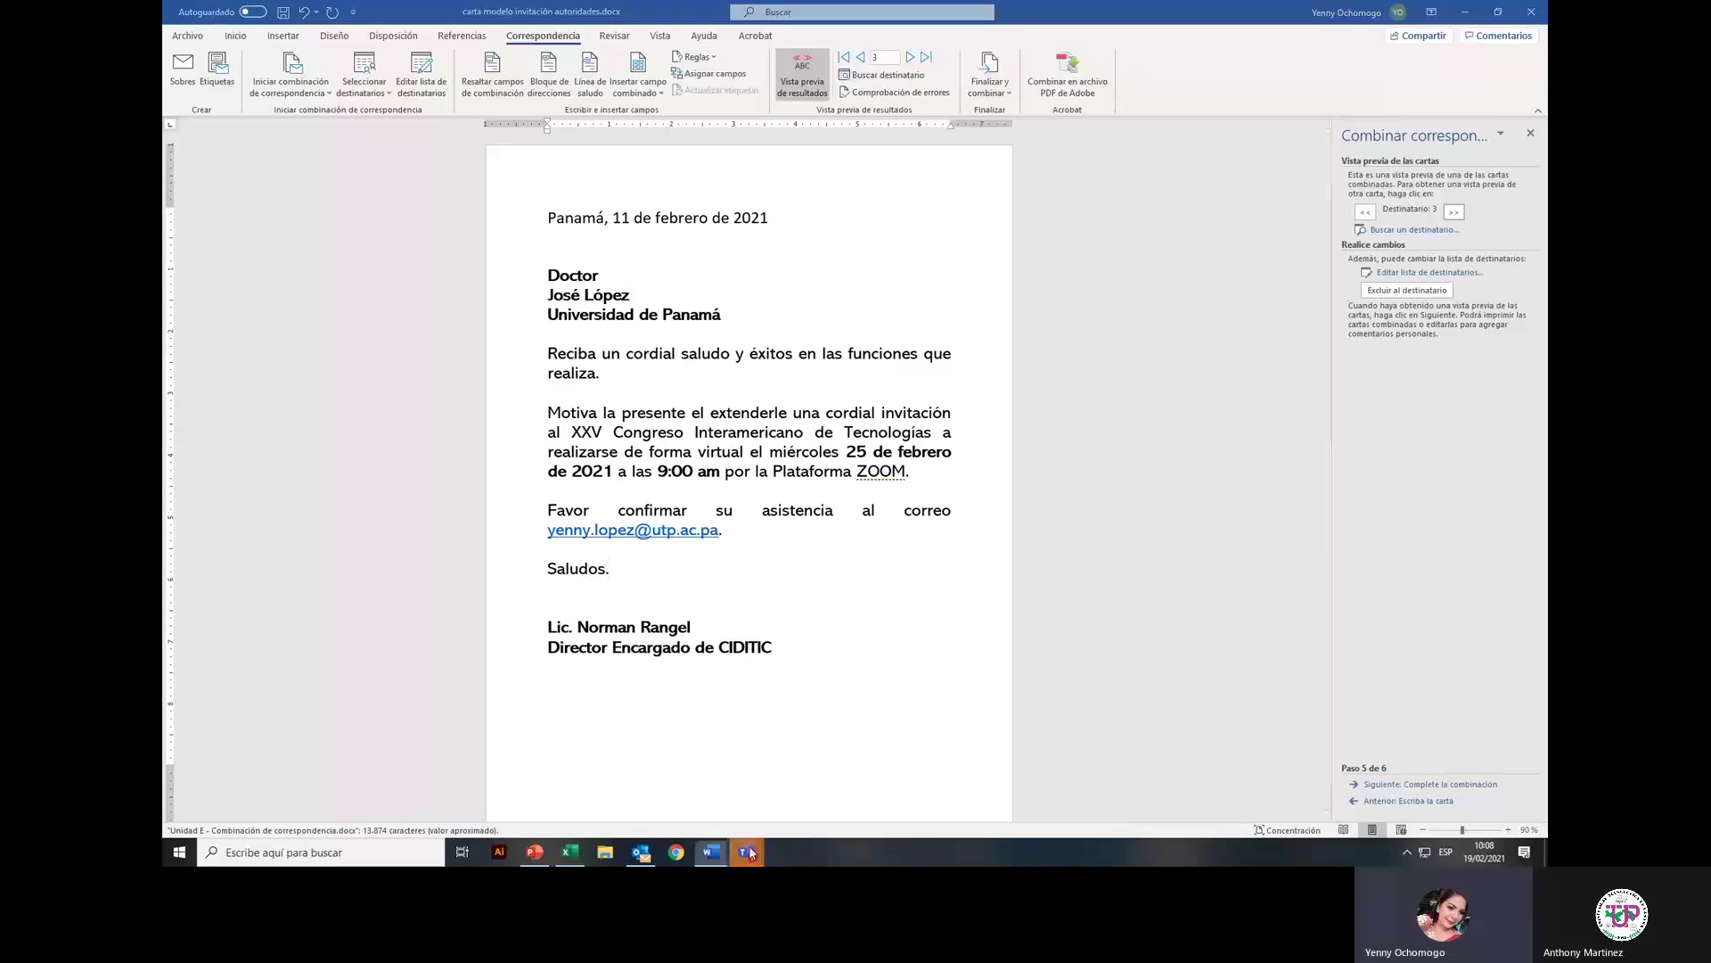
Step: Switch to Teams and open the MS Word para Office 365 (Clase) Versión 2 team
{"action": "mouse_move", "coordinate": [747, 854]}
{"action": "left_click", "coordinate": [591, 760]}
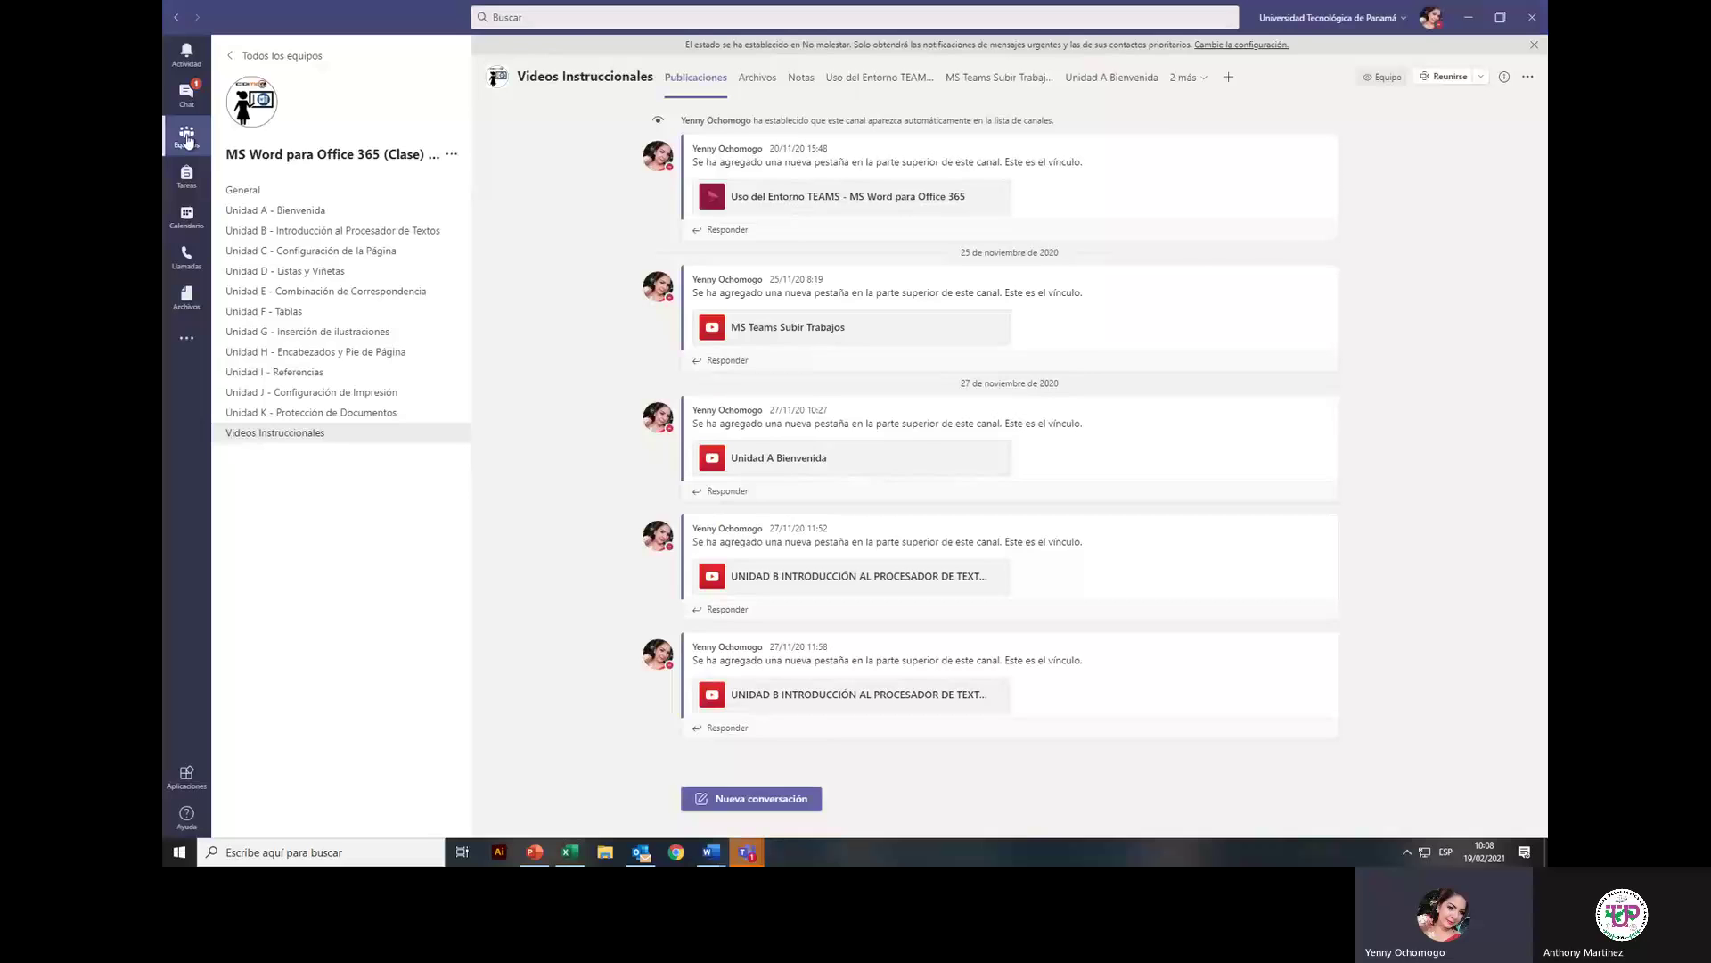
{"action": "left_click", "coordinate": [186, 138]}
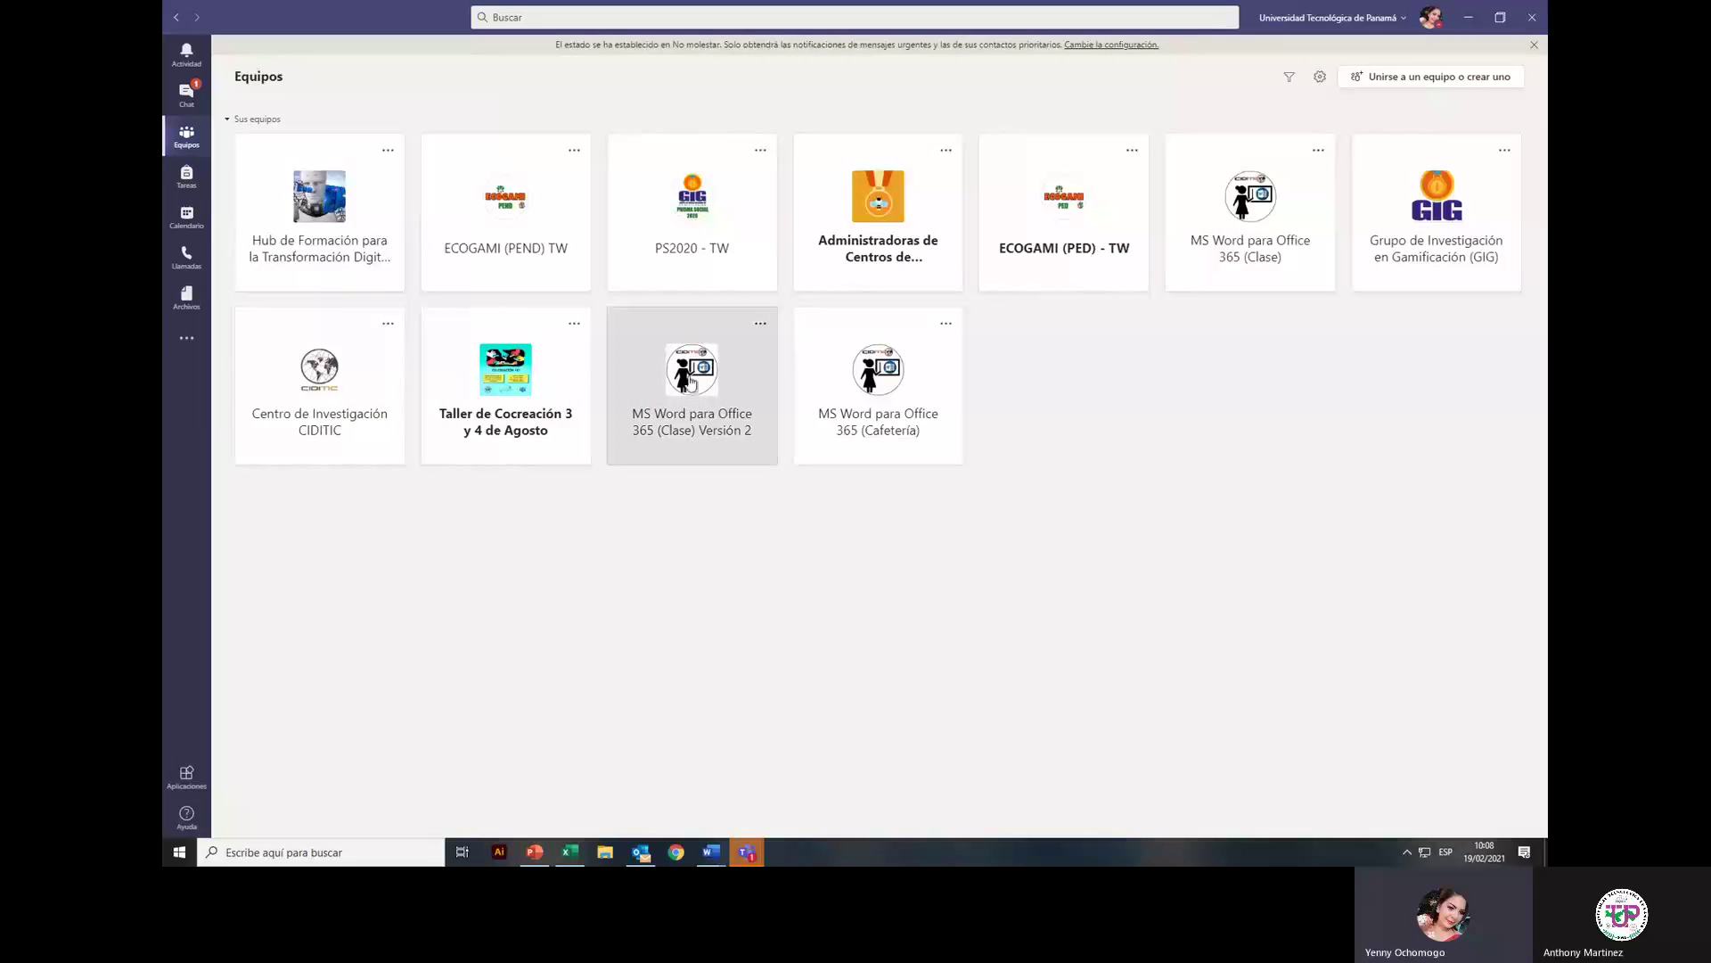
{"action": "left_click", "coordinate": [692, 382]}
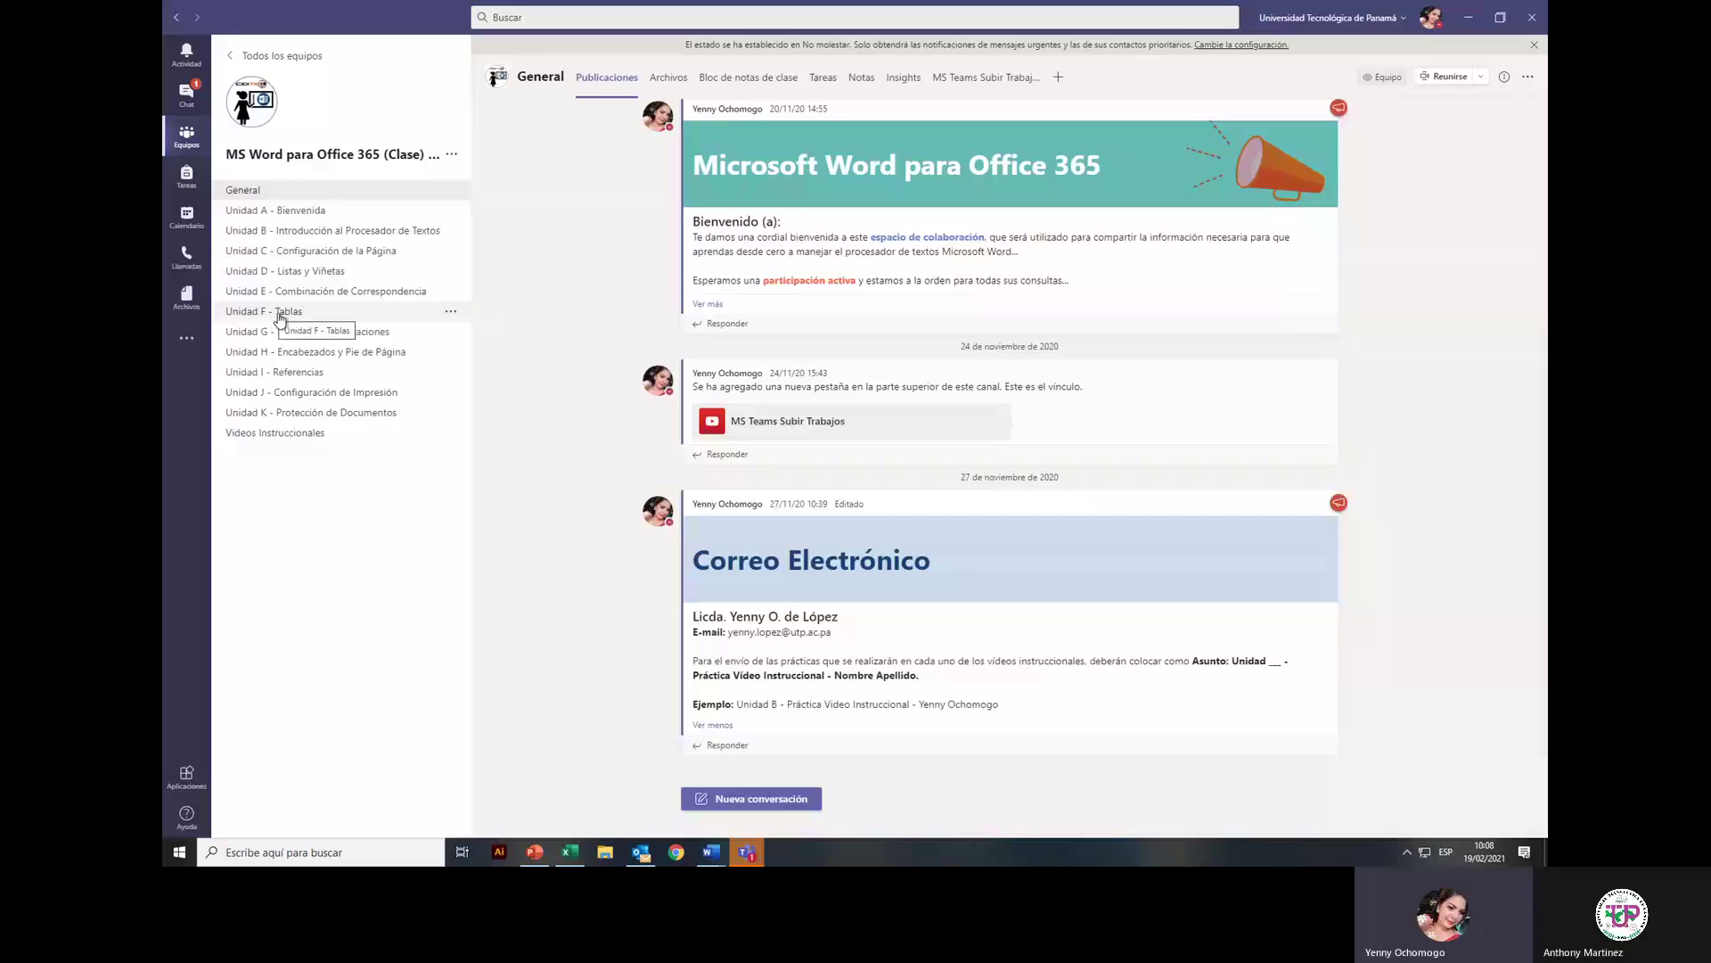